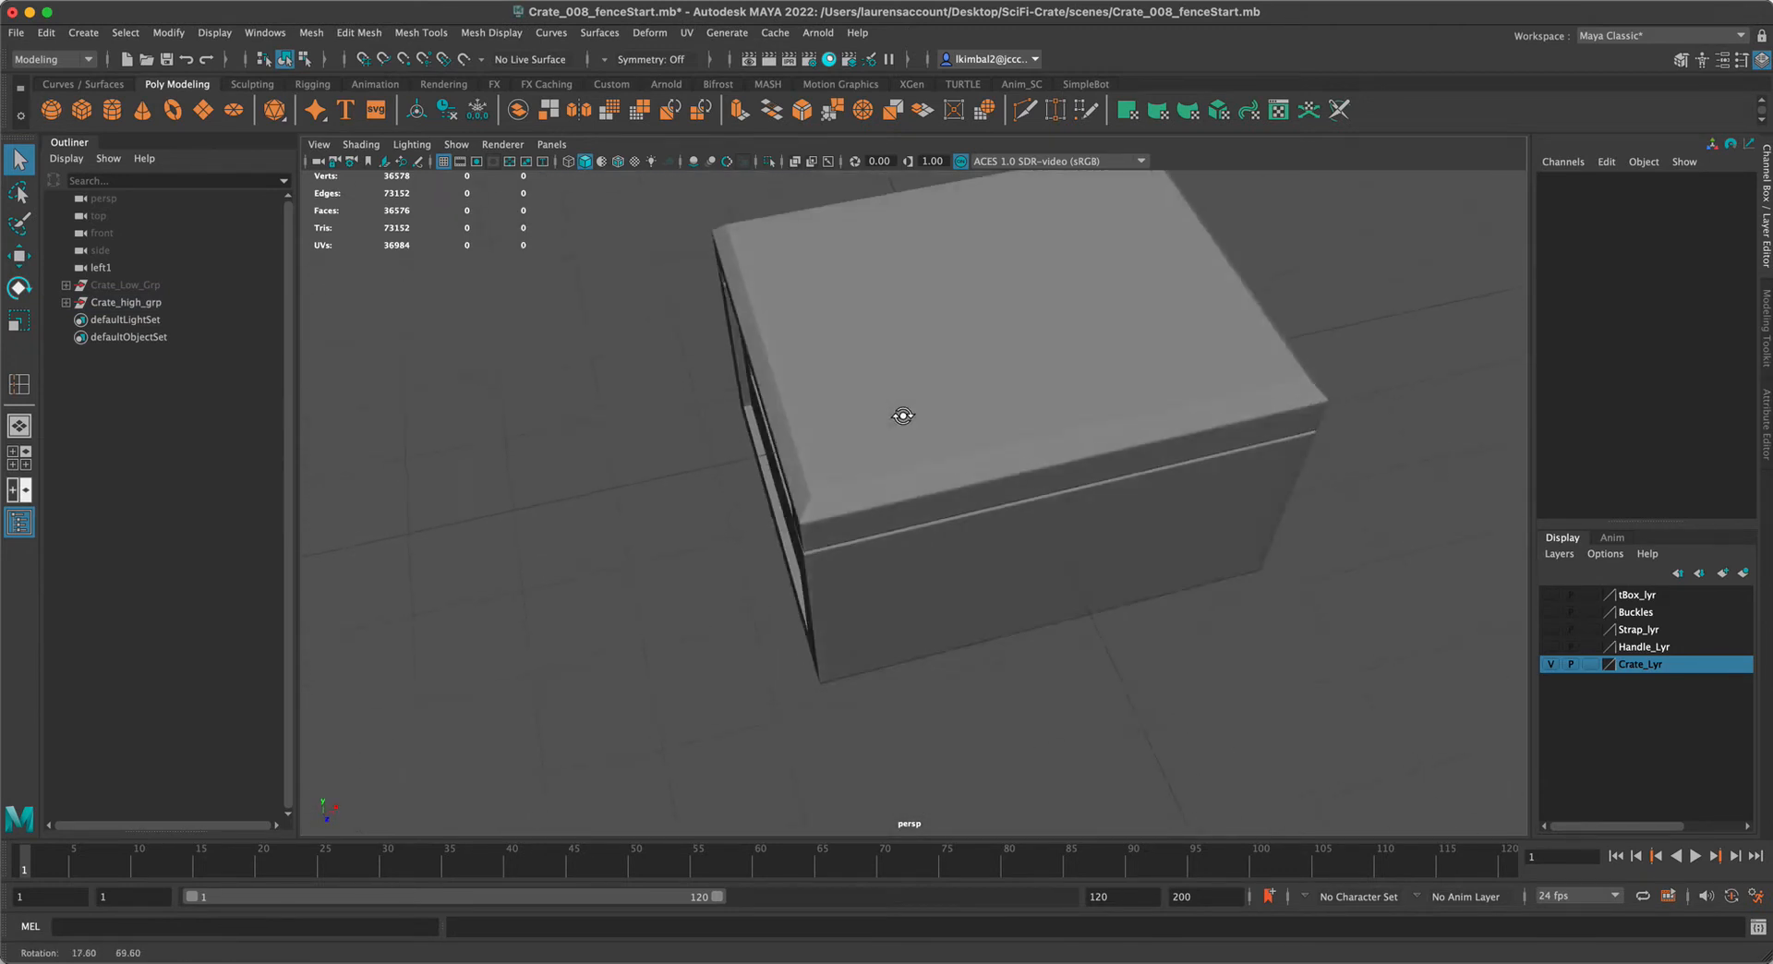
Hide the Crate_Lyr display layer and show Handle_Lyr so only the two handles are displayed
left_click(977, 392)
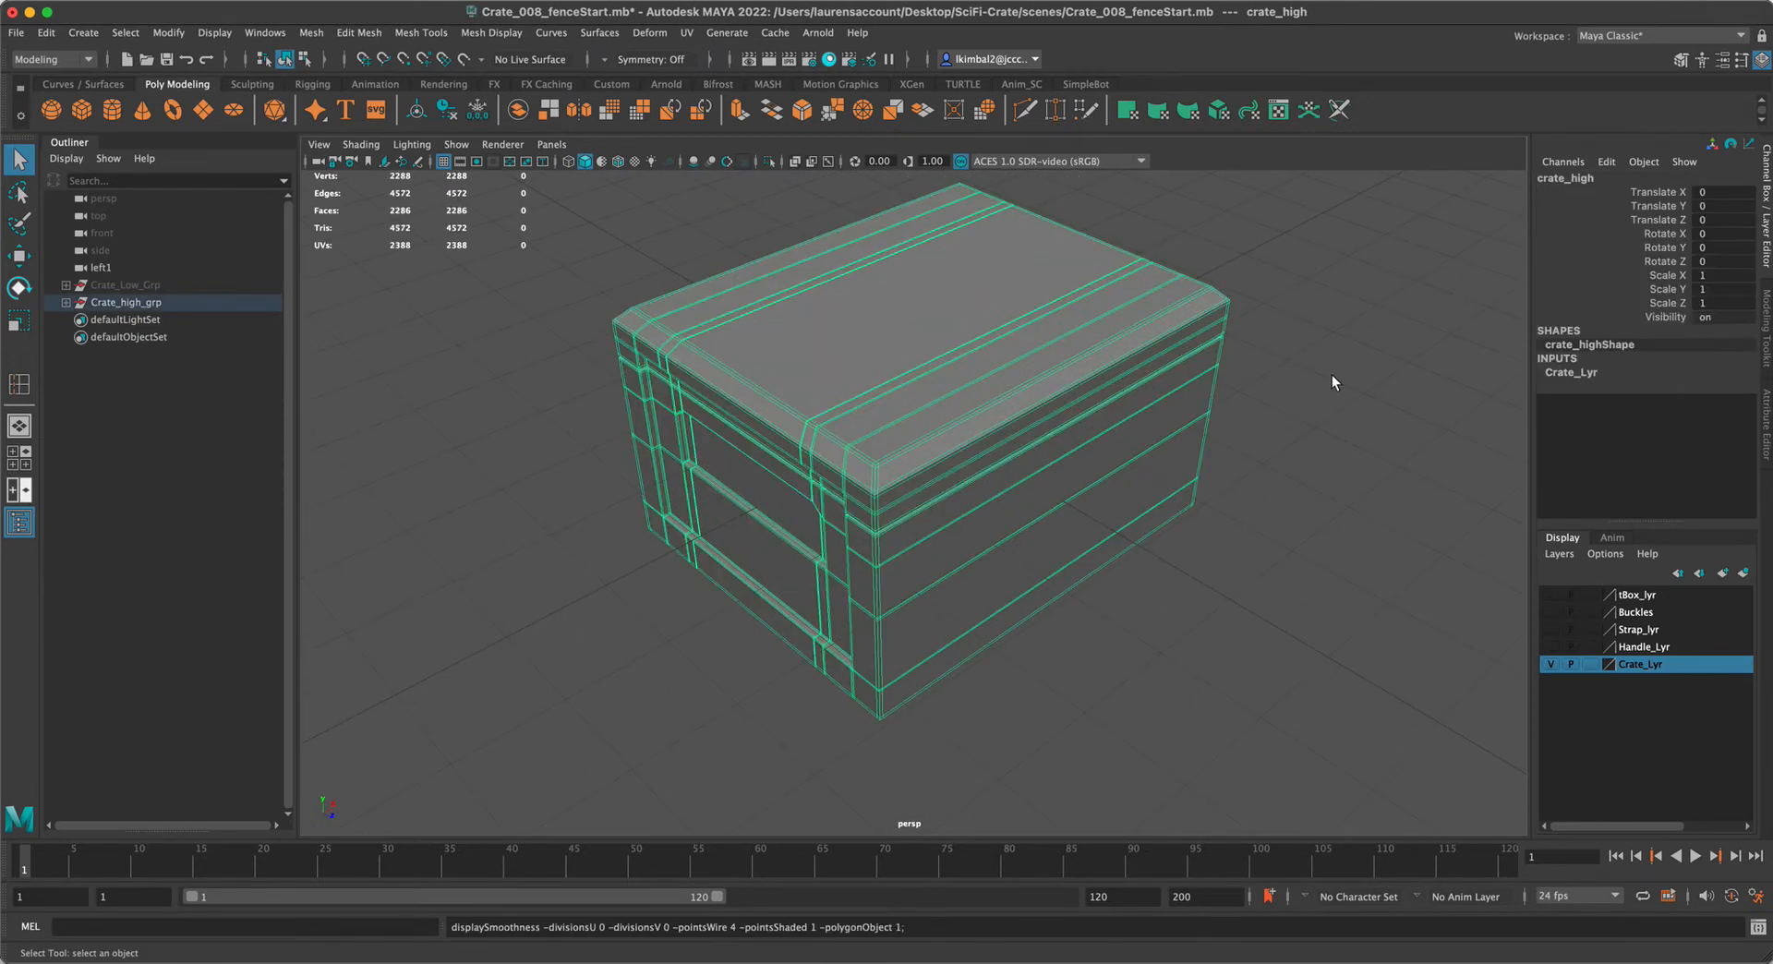
left_click_drag(1417, 403, 1239, 438, "alt")
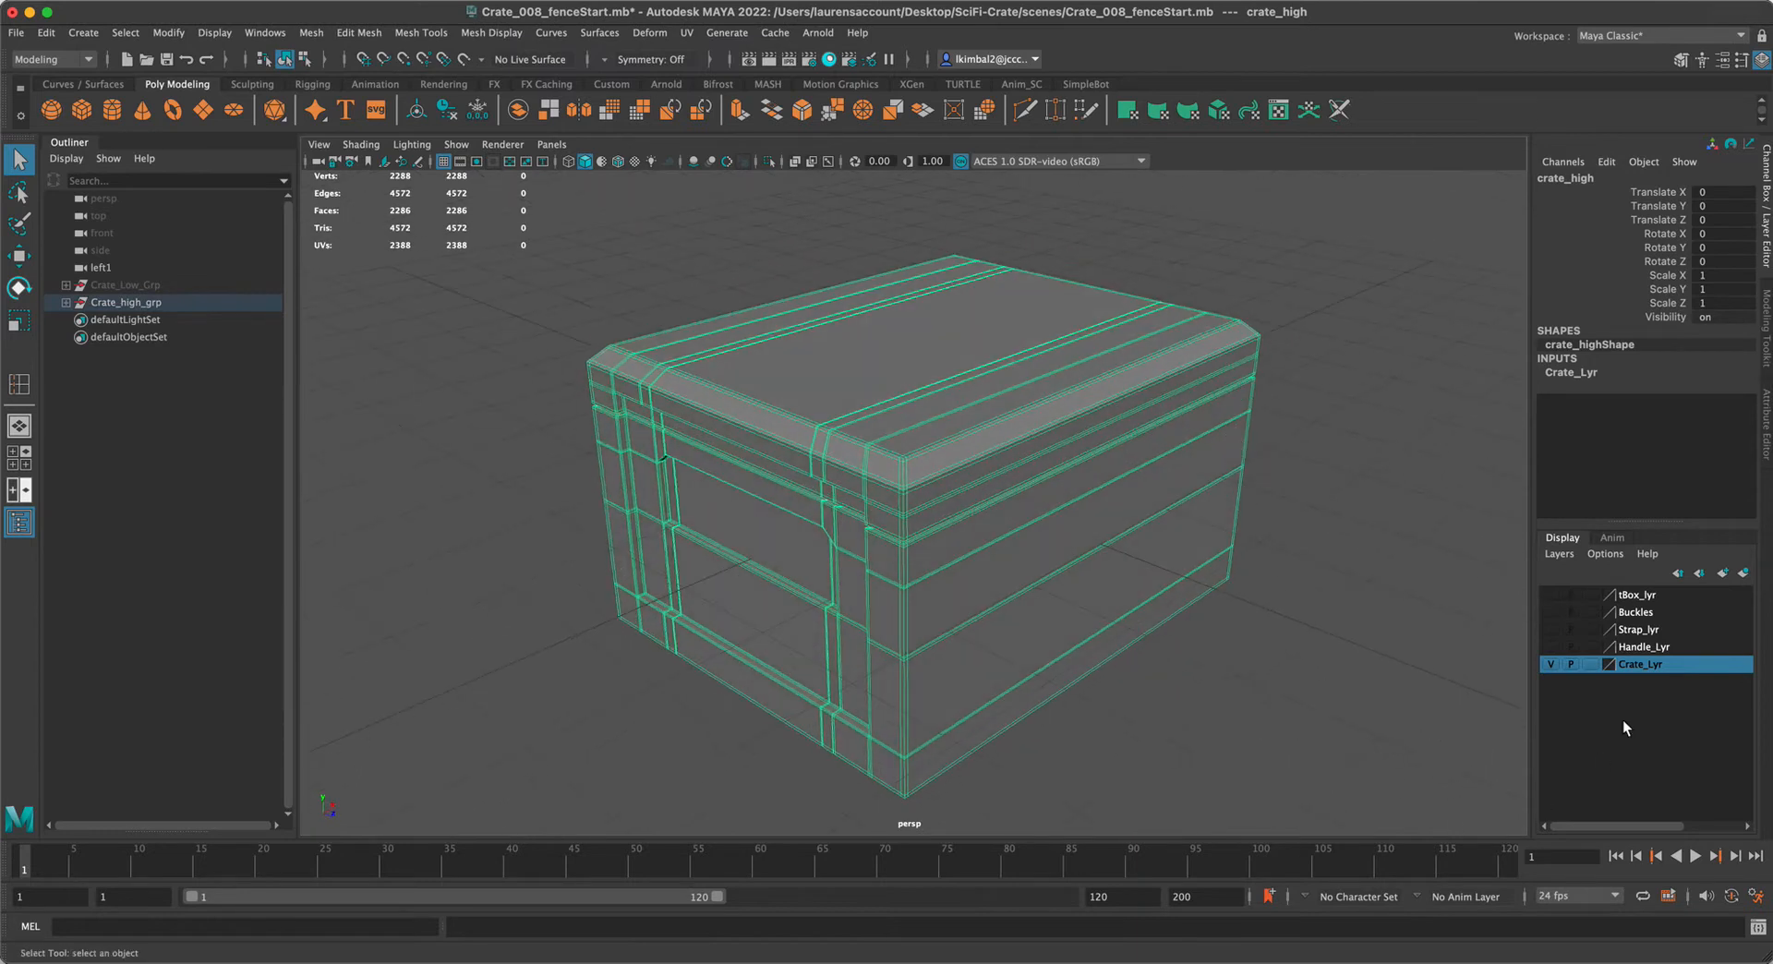
left_click(1550, 664)
left_click(1551, 646)
left_click_drag(1005, 555, 994, 614, "alt")
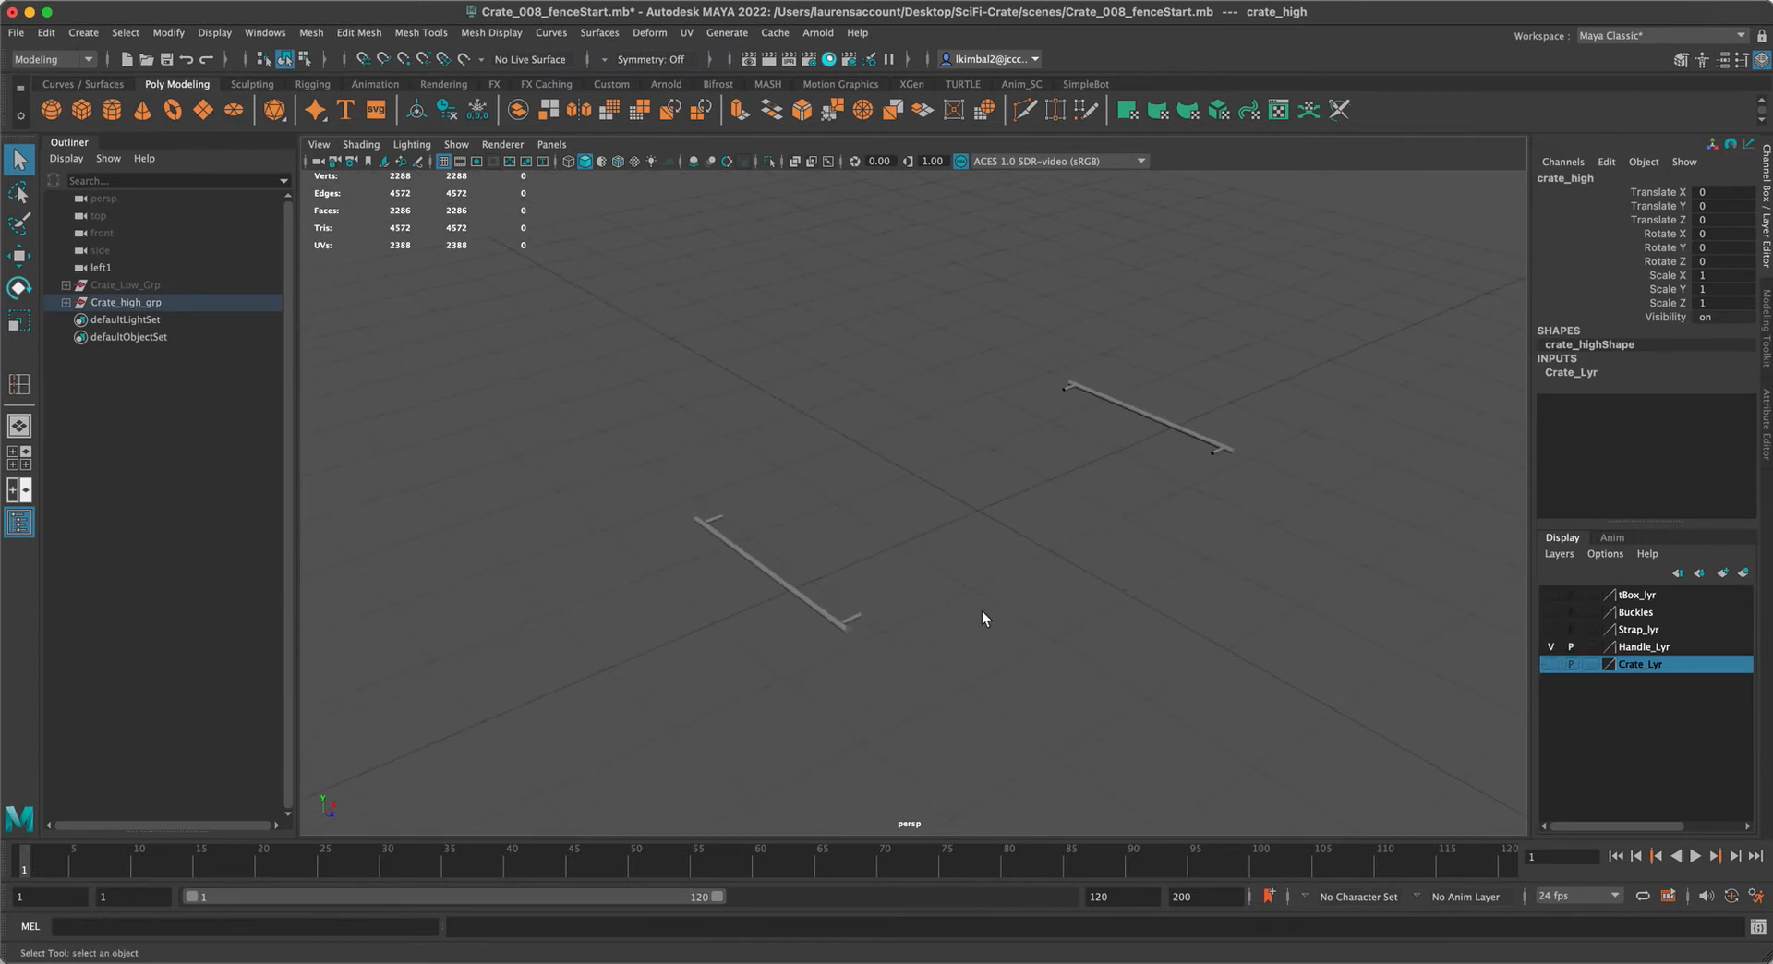
left_click(14, 34)
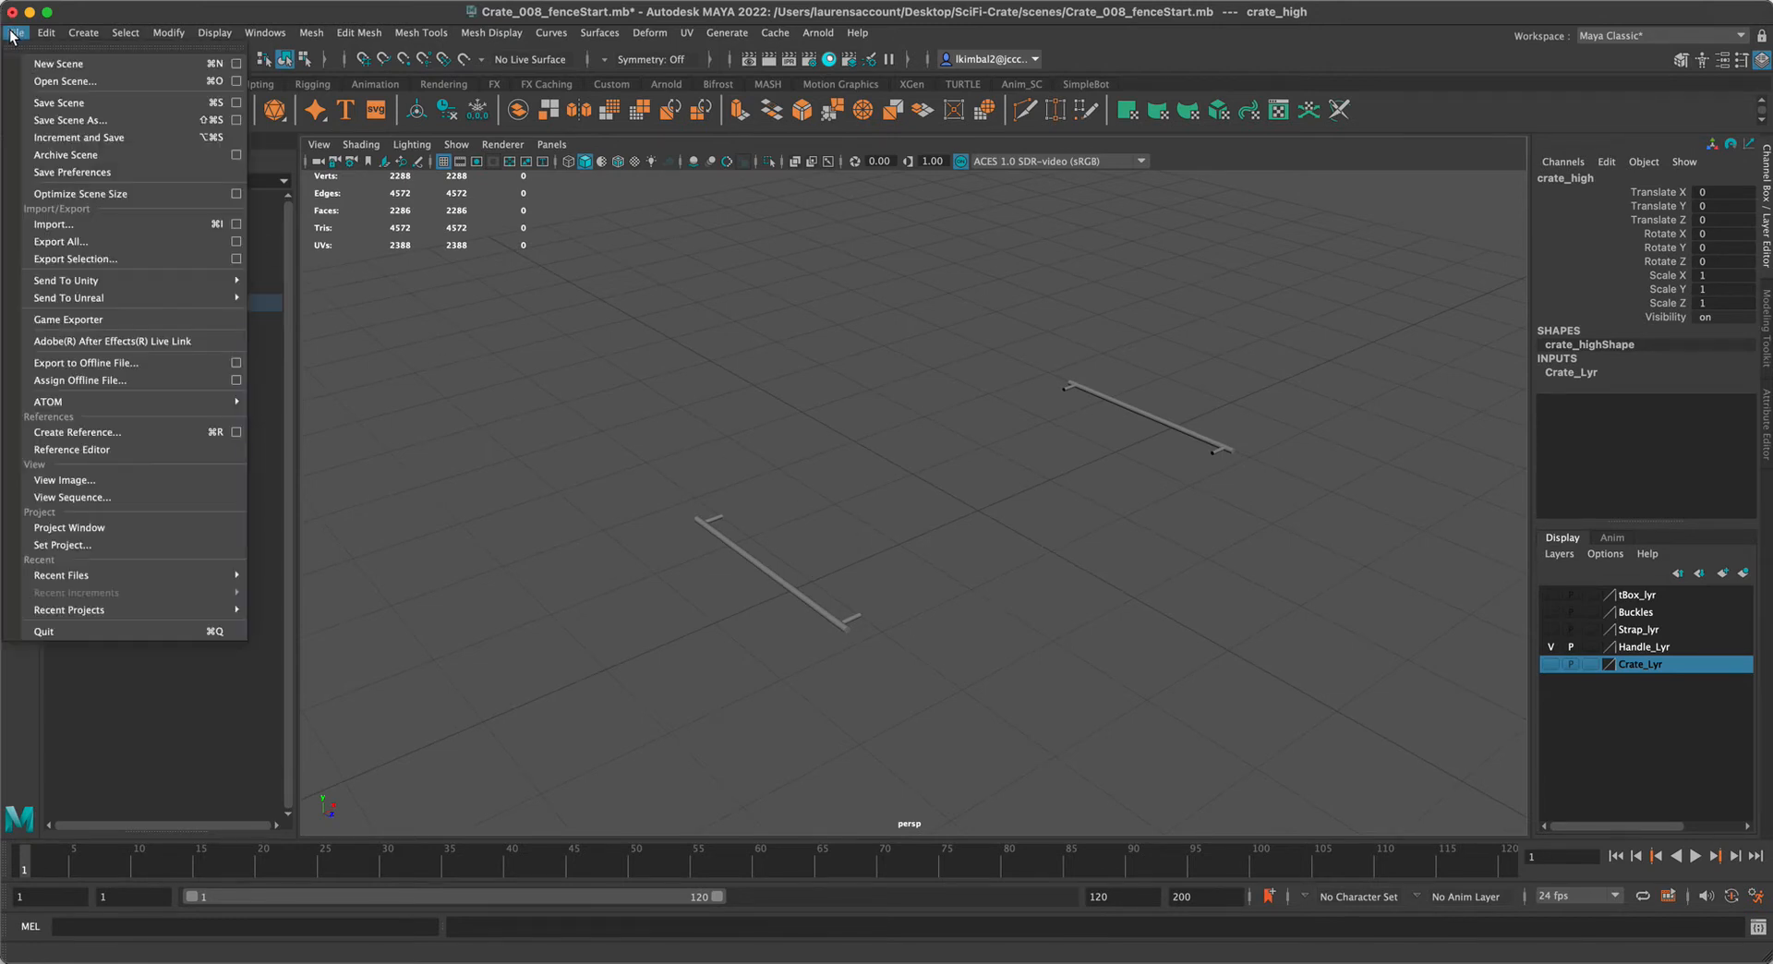
left_click(75, 121)
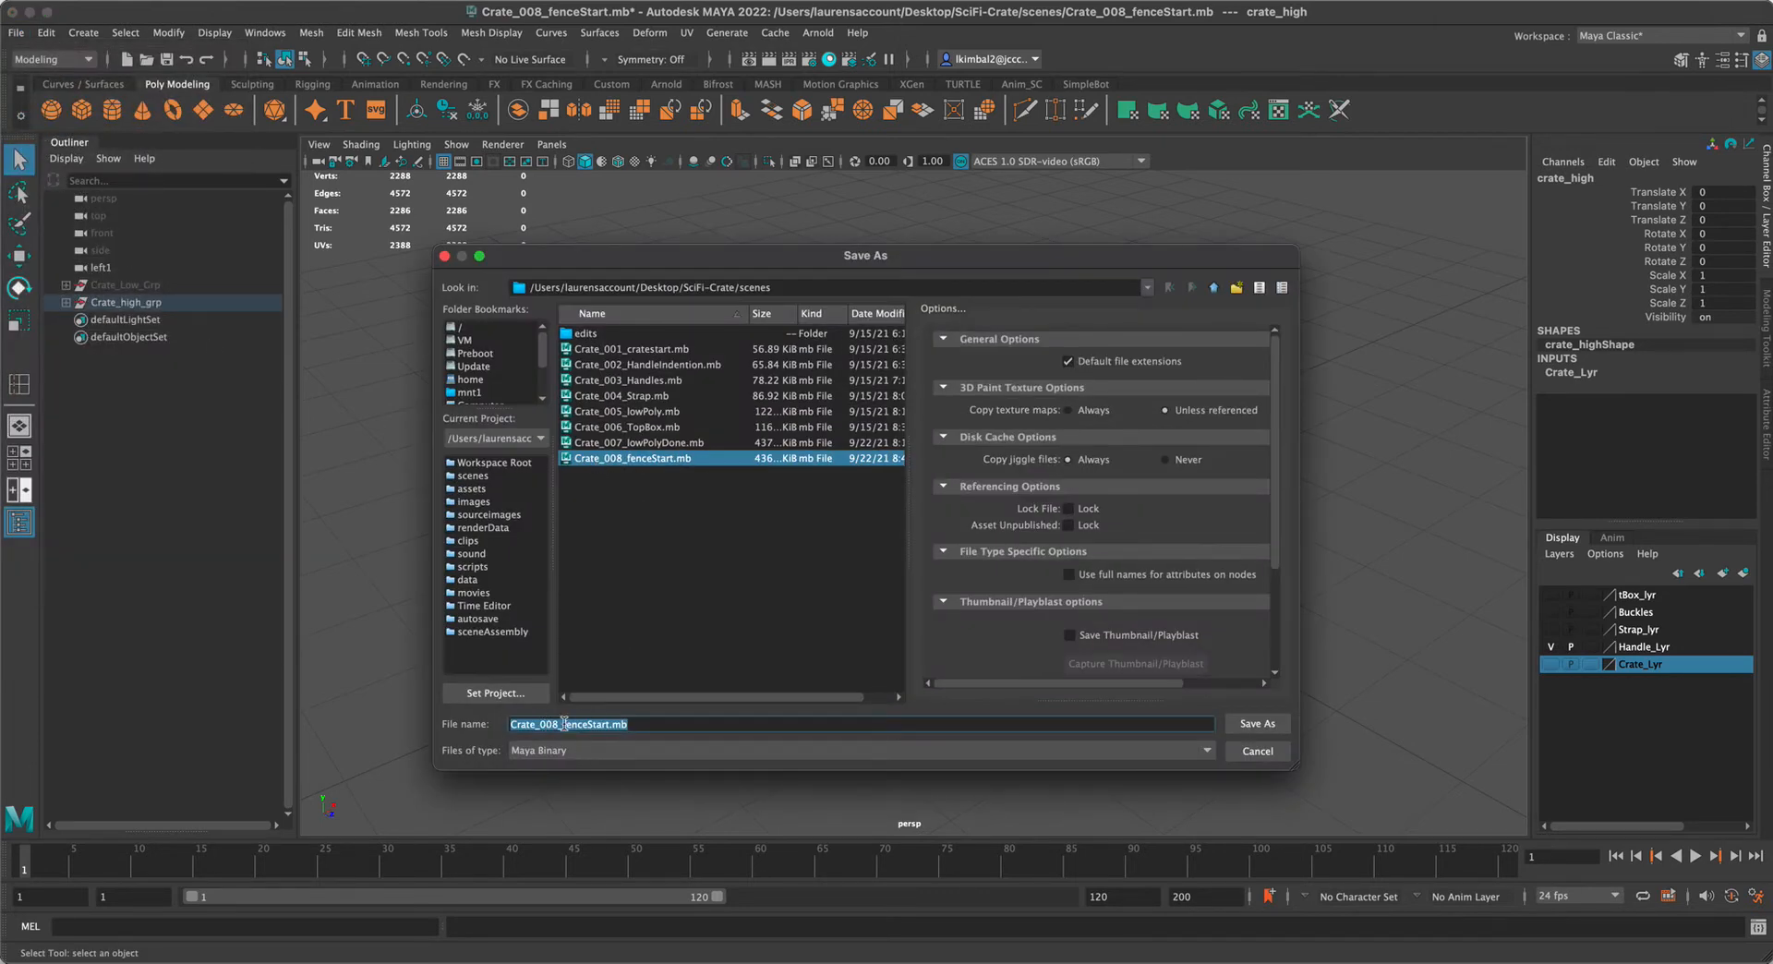
left_click(665, 724)
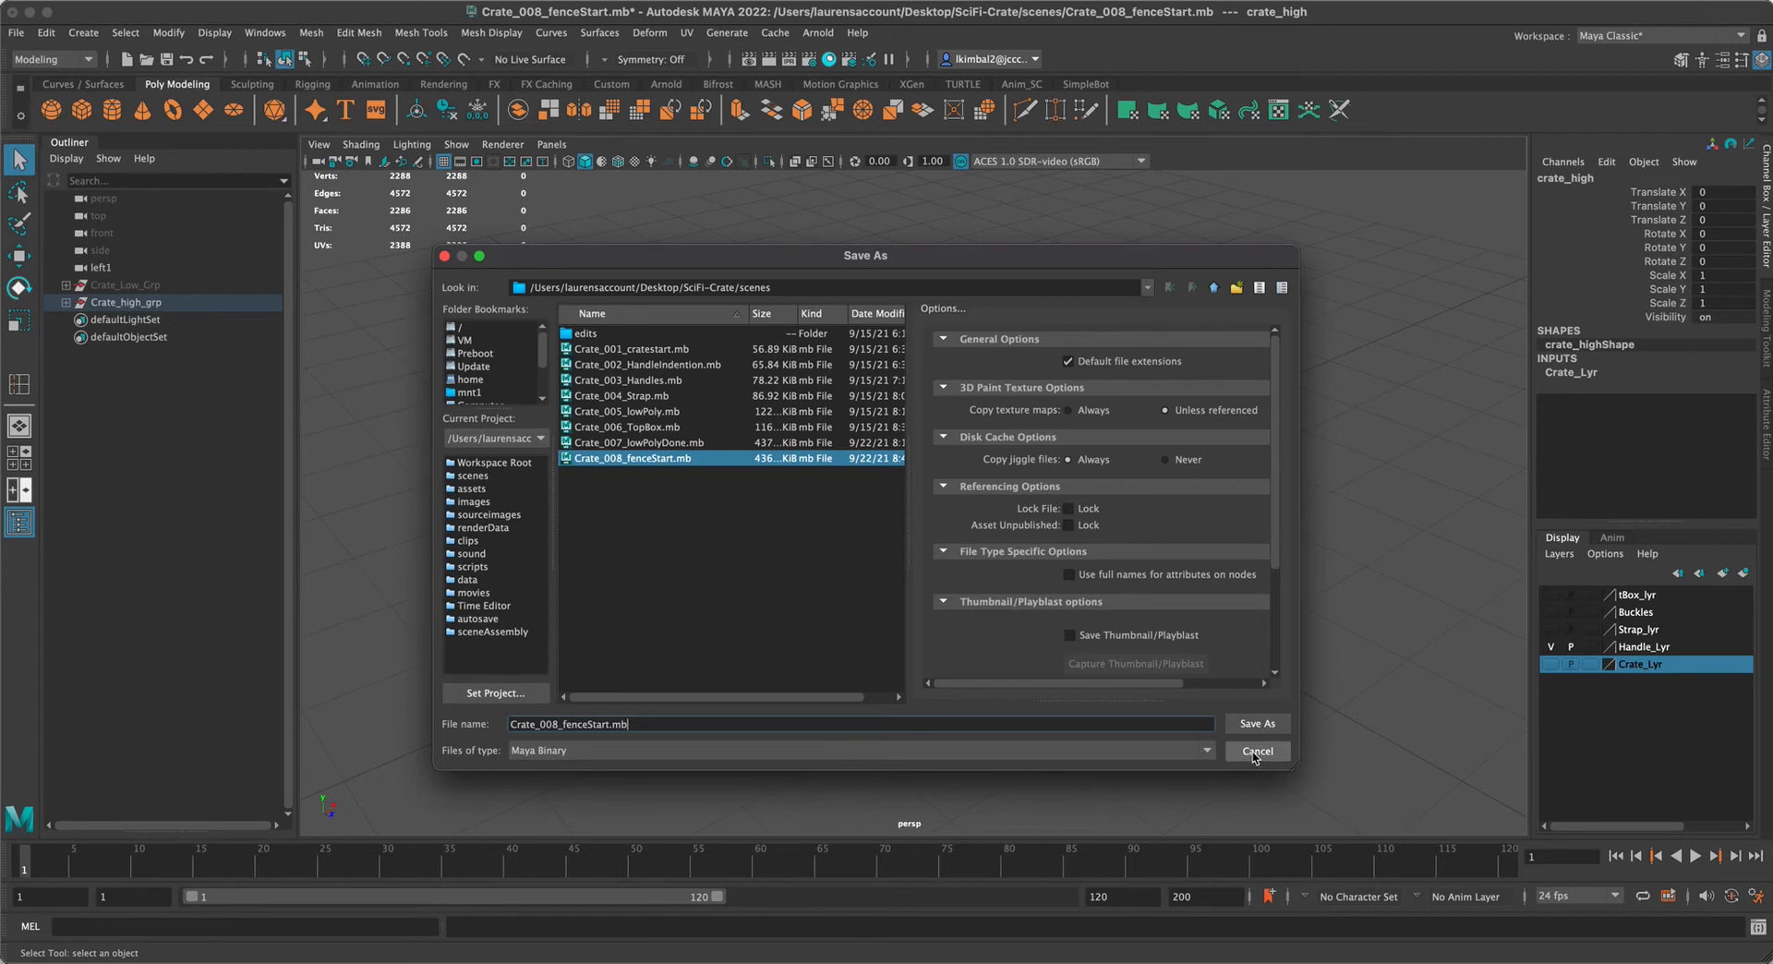
left_click(1256, 752)
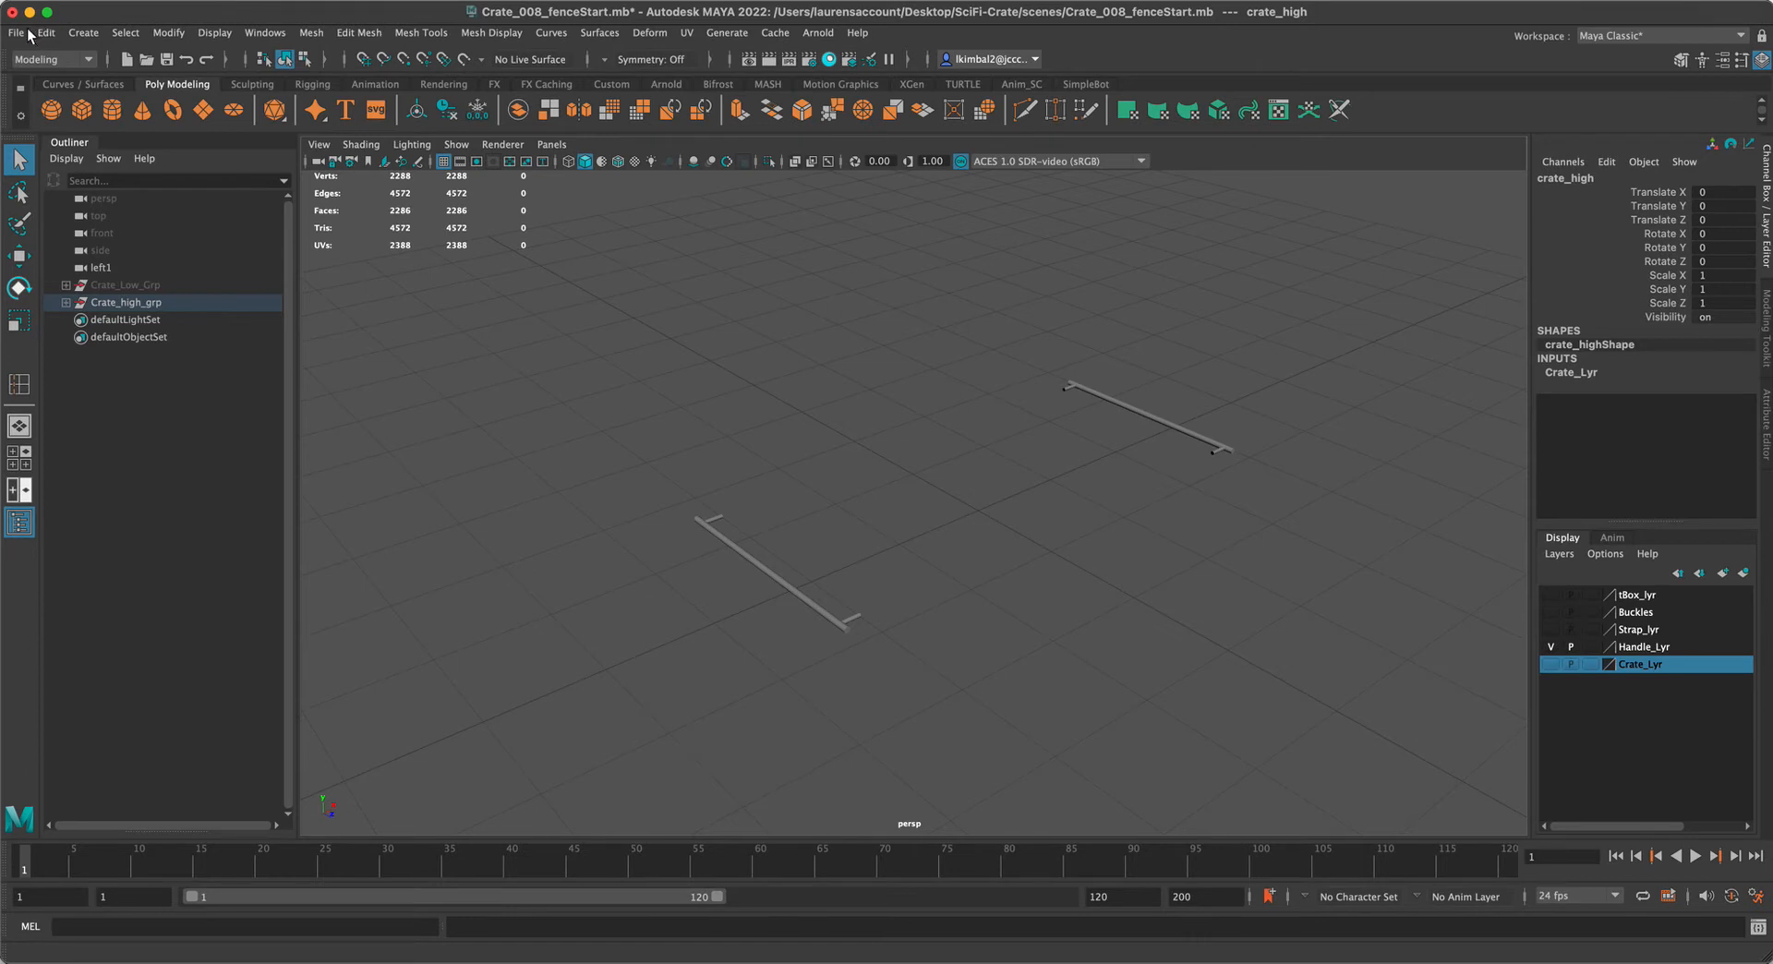
left_click(17, 32)
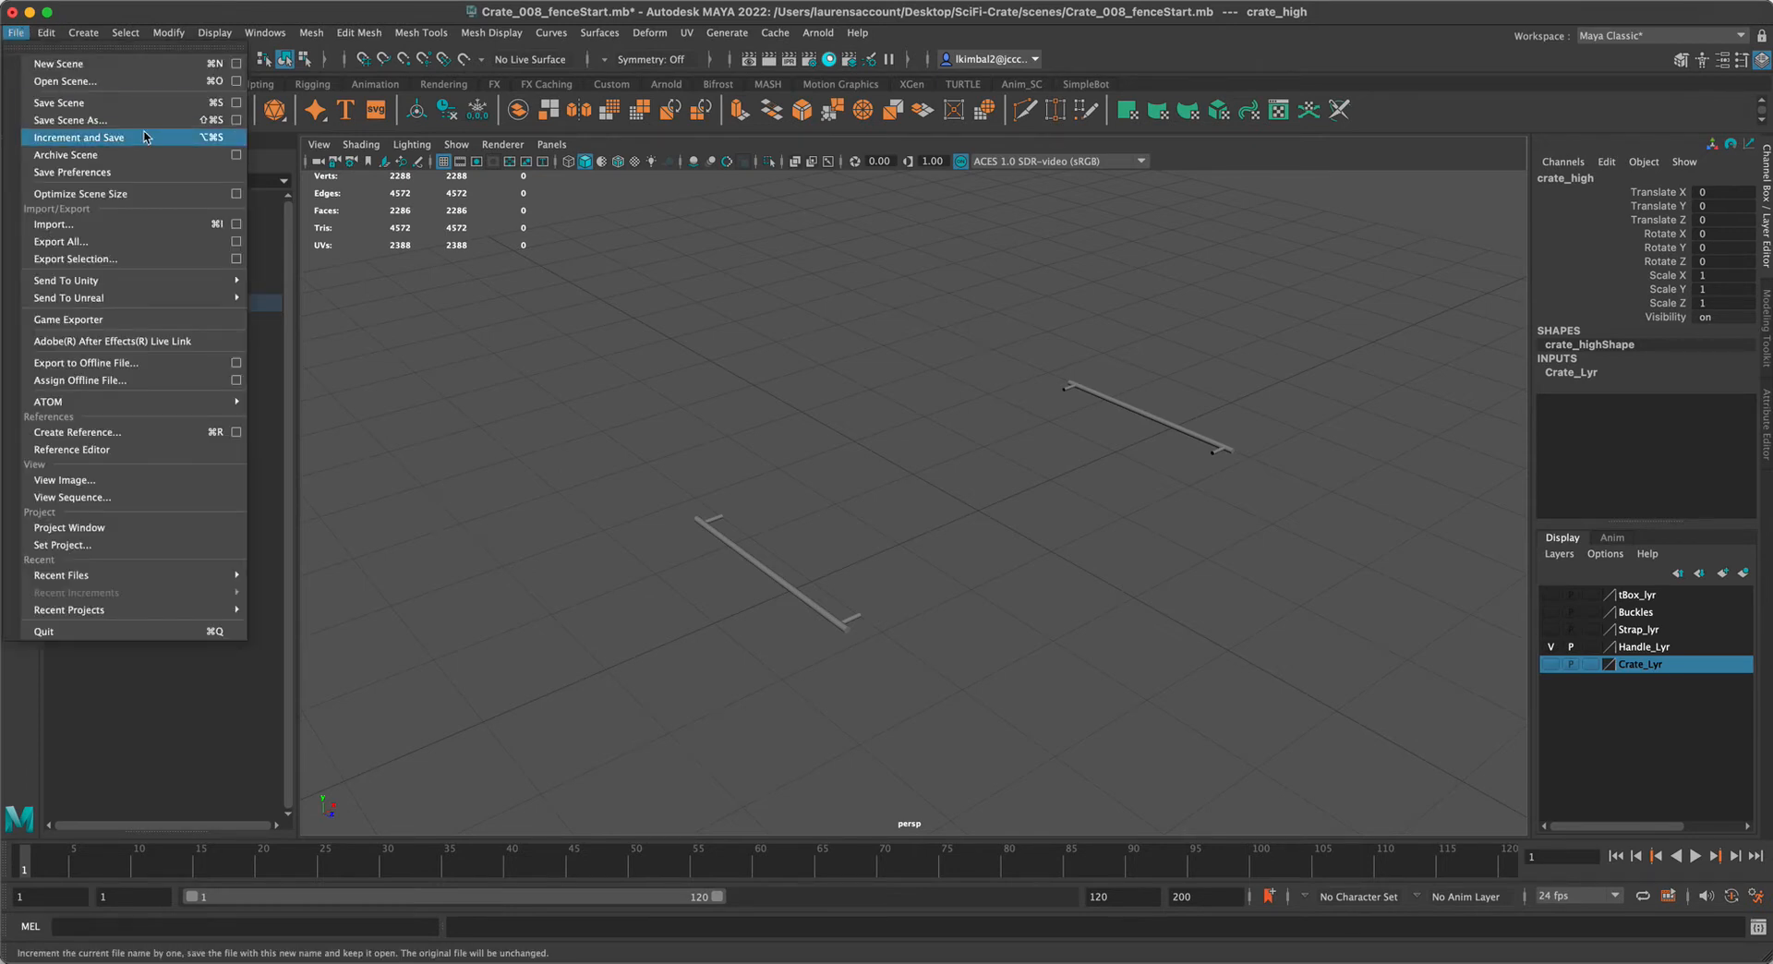
left_click(770, 462)
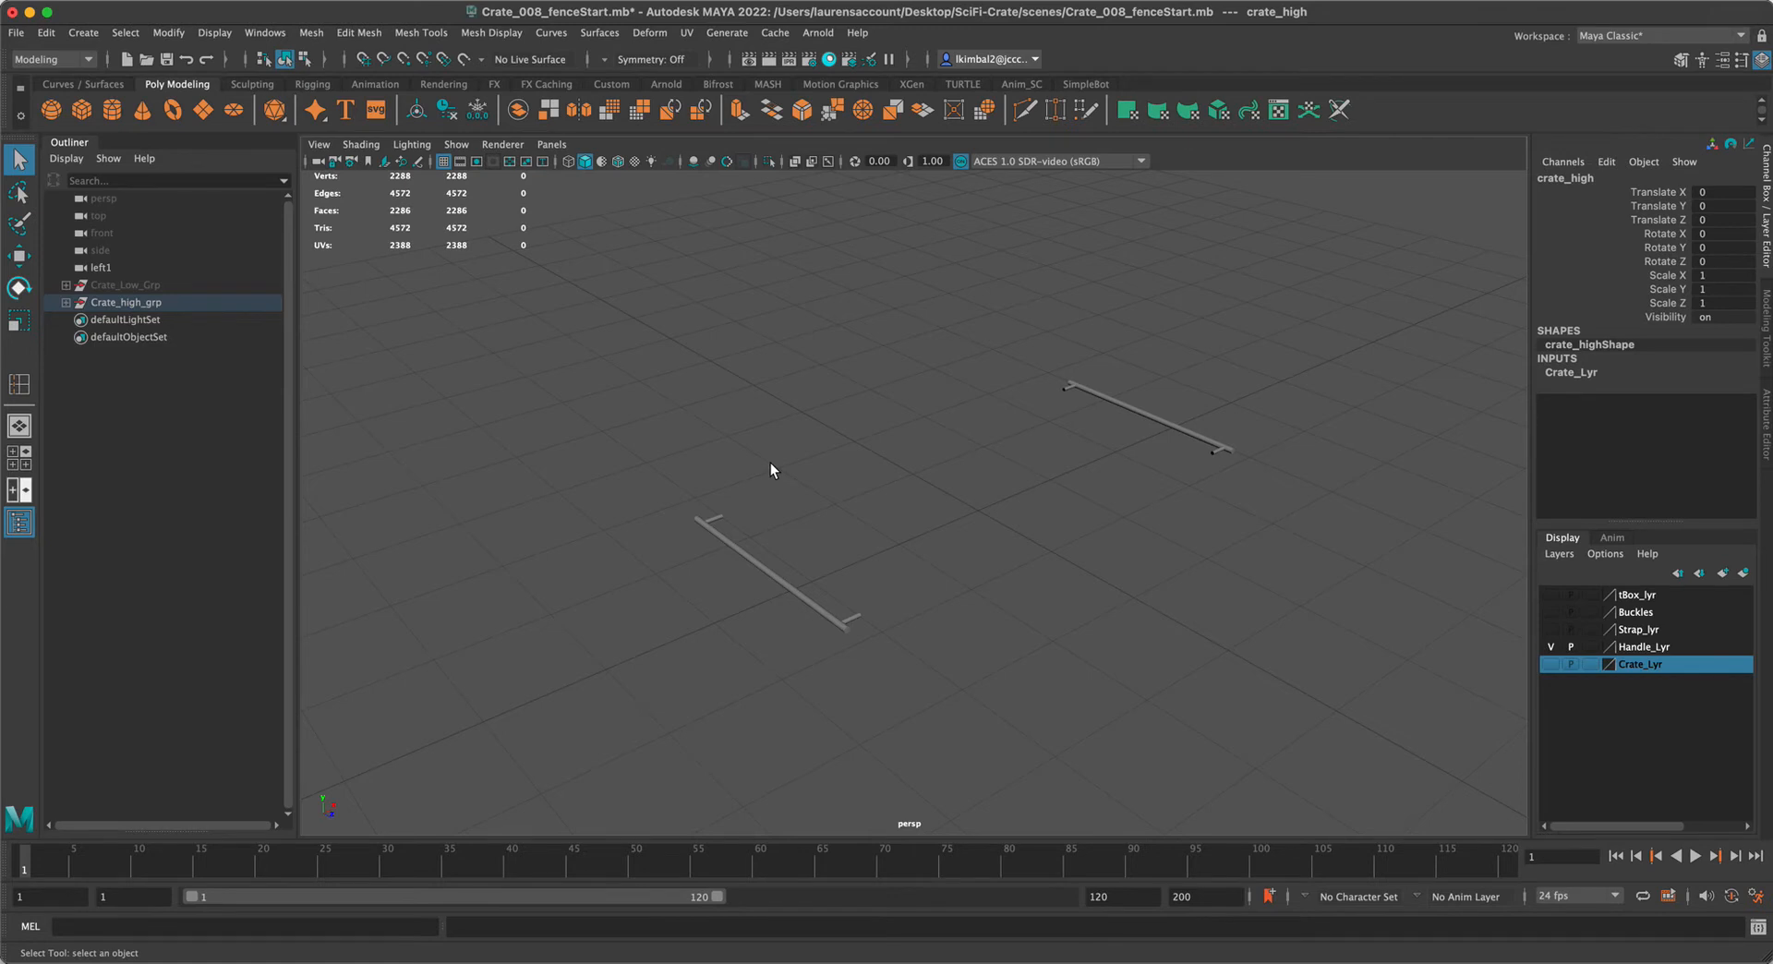
Delete all faces of the far handle in the handles_high mesh, keep the near one, and return to object selection
left_click_drag(773, 440, 750, 526, "alt")
right_click_drag(942, 428, 920, 487, "alt")
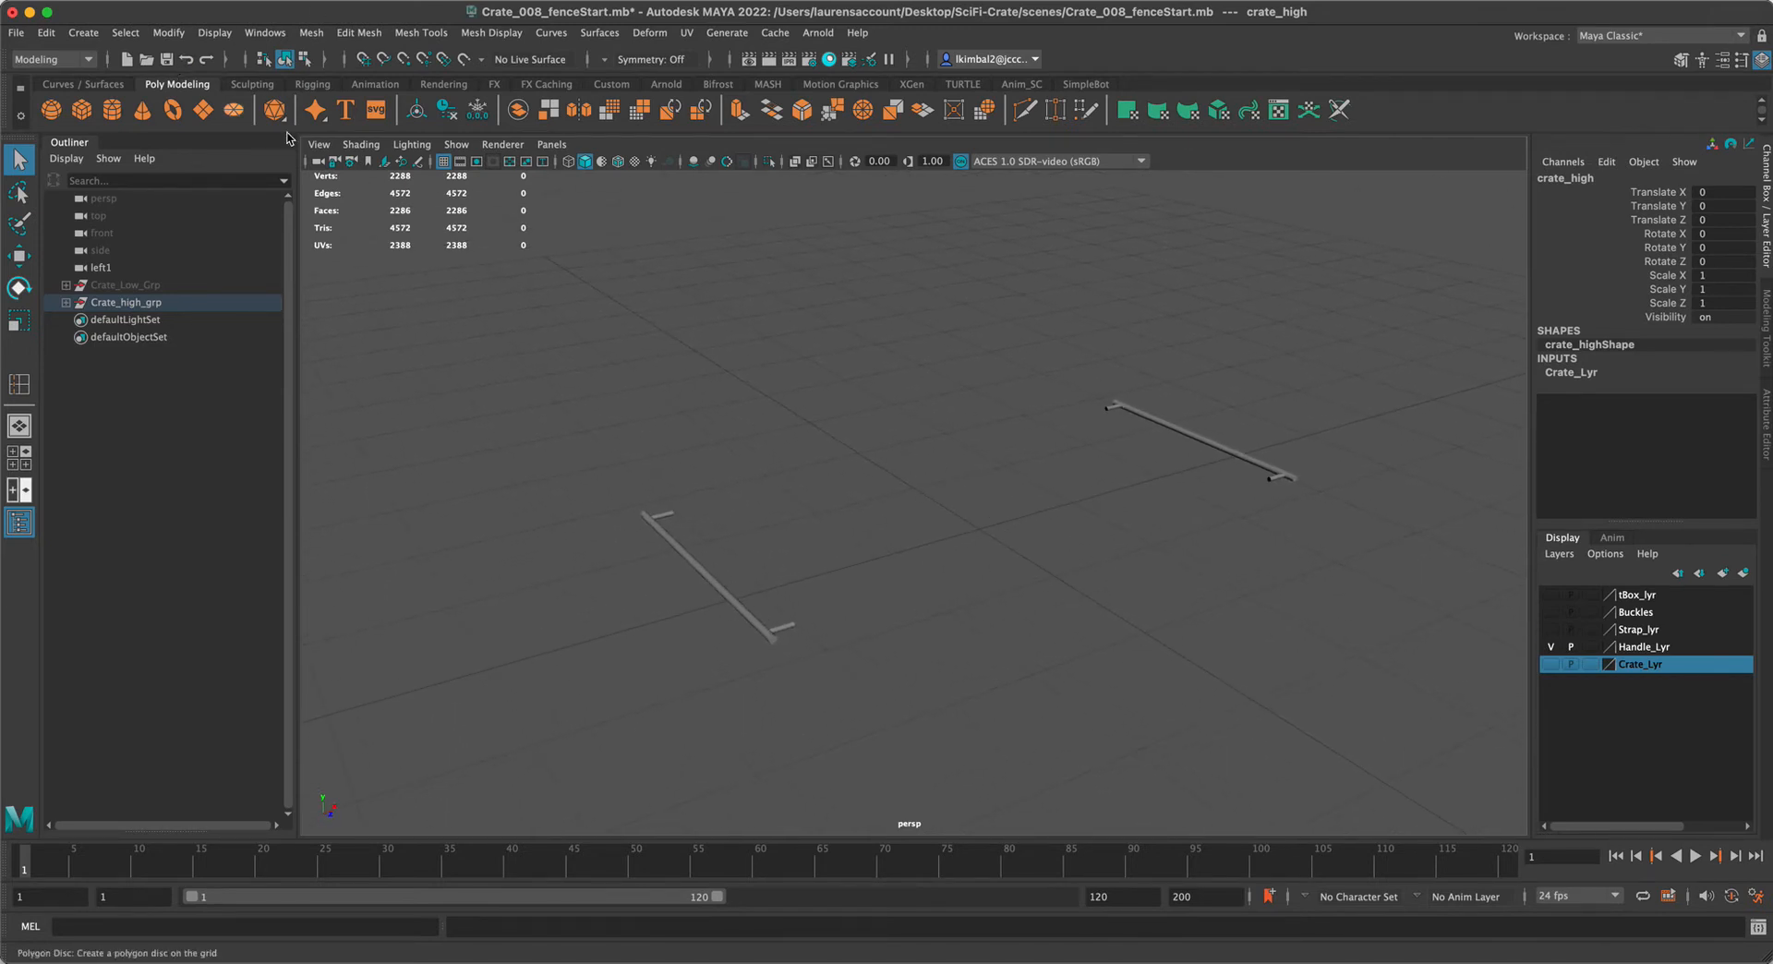
left_click_drag(586, 328, 854, 560, "alt")
left_click(634, 558)
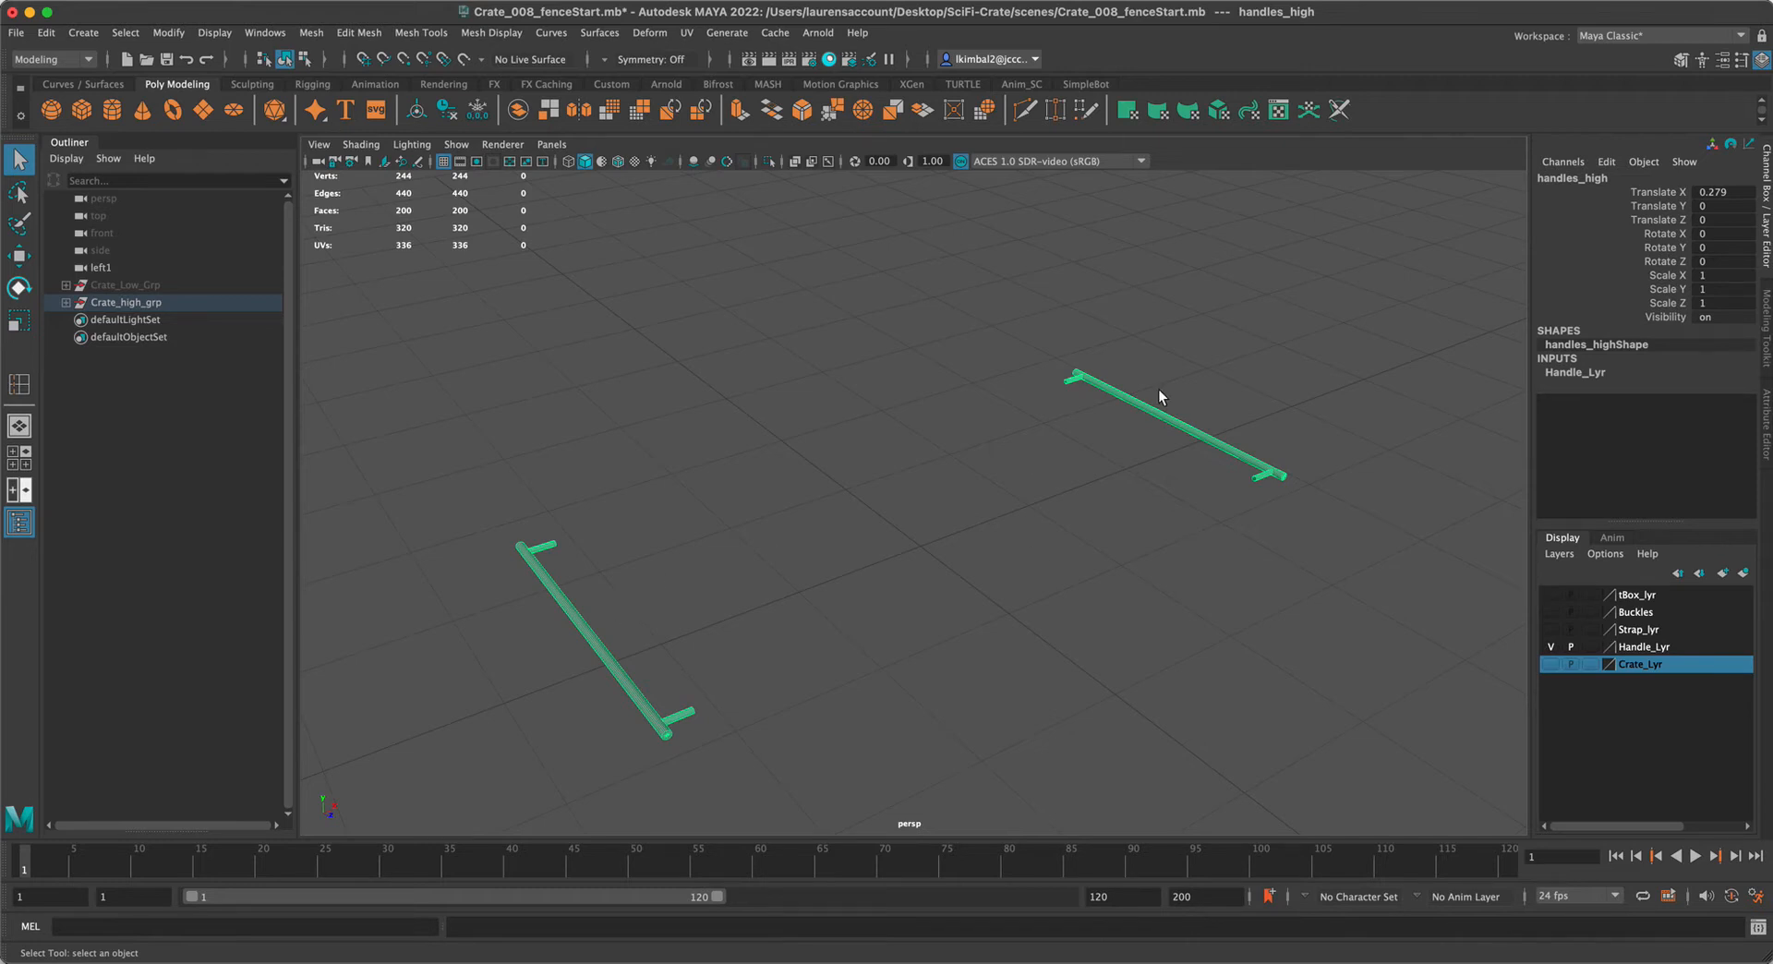
left_click_drag(1210, 452, 1051, 374, "alt")
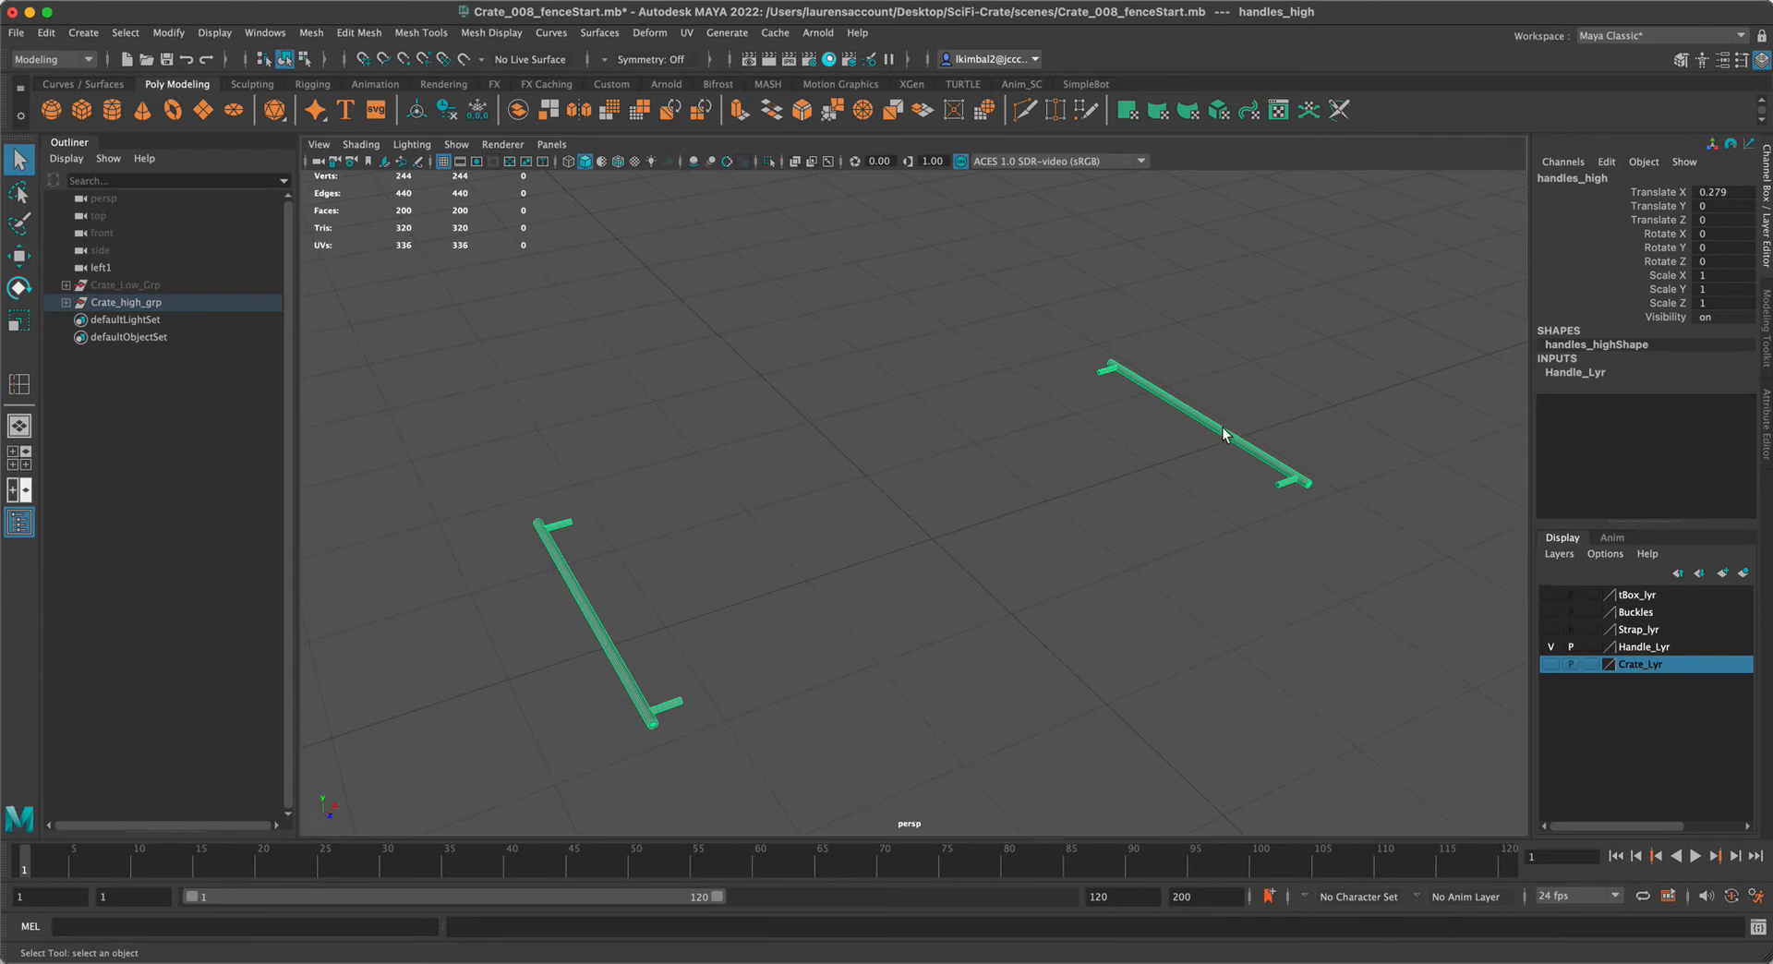
right_click_drag(1222, 427, 1225, 461)
left_click_drag(1029, 265, 1393, 561)
key("Delete")
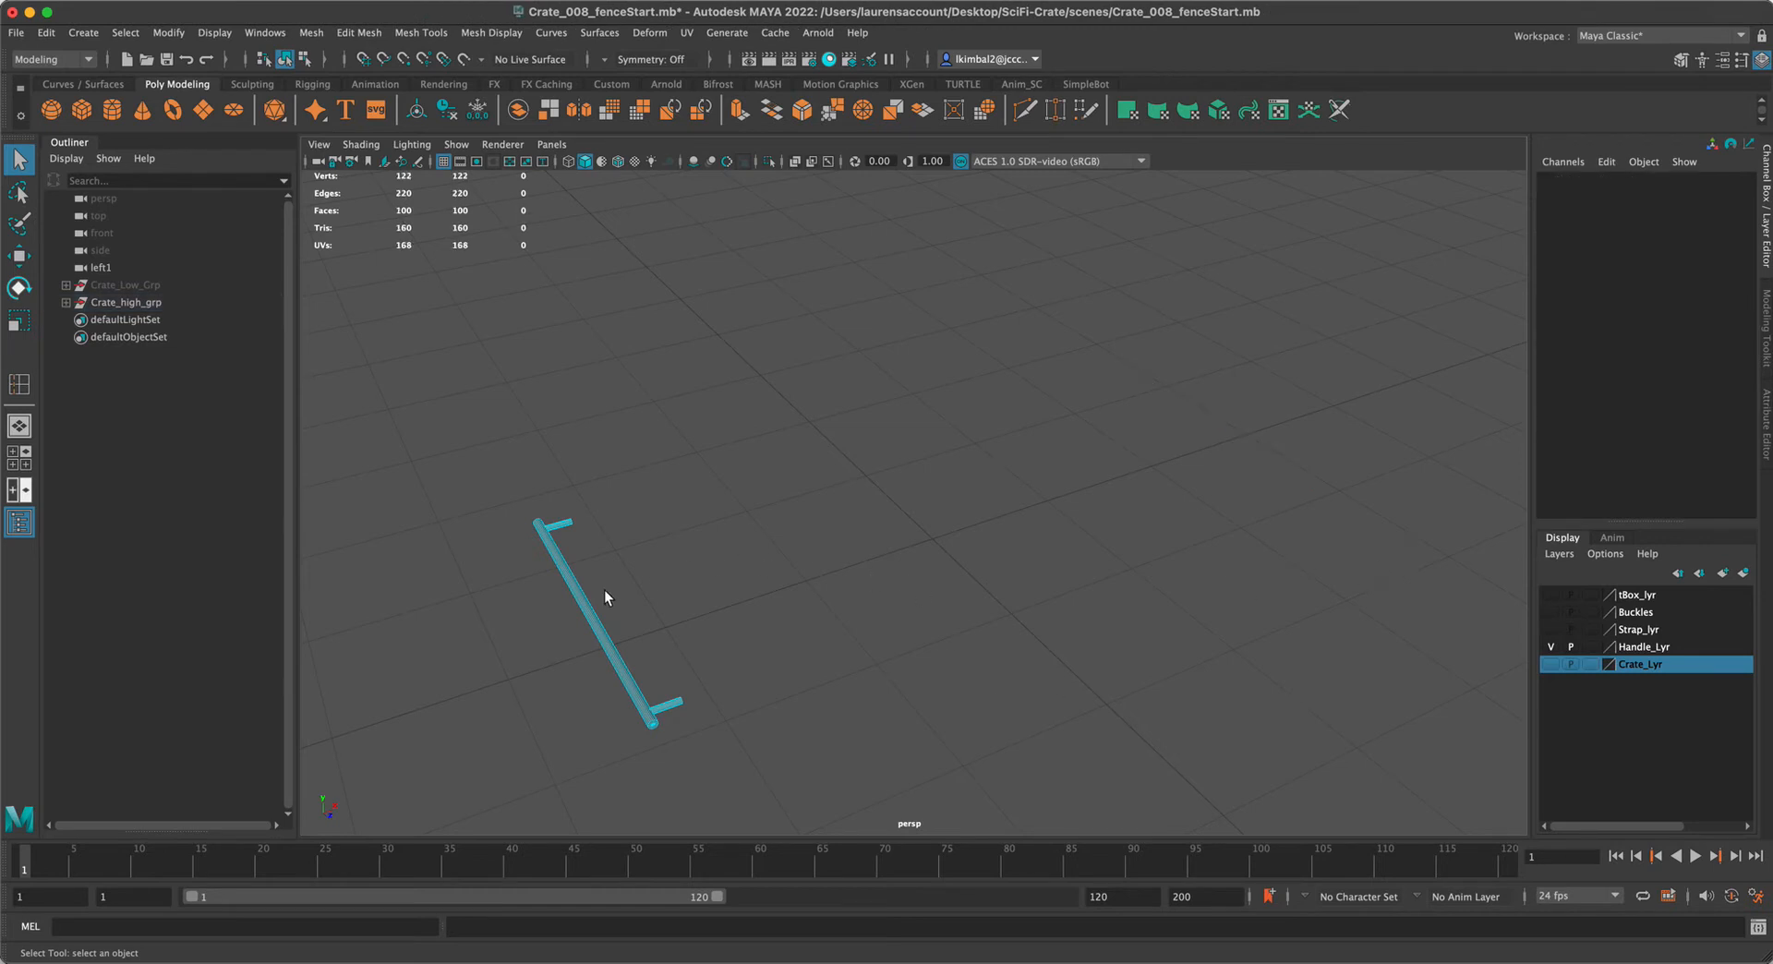
key("F8")
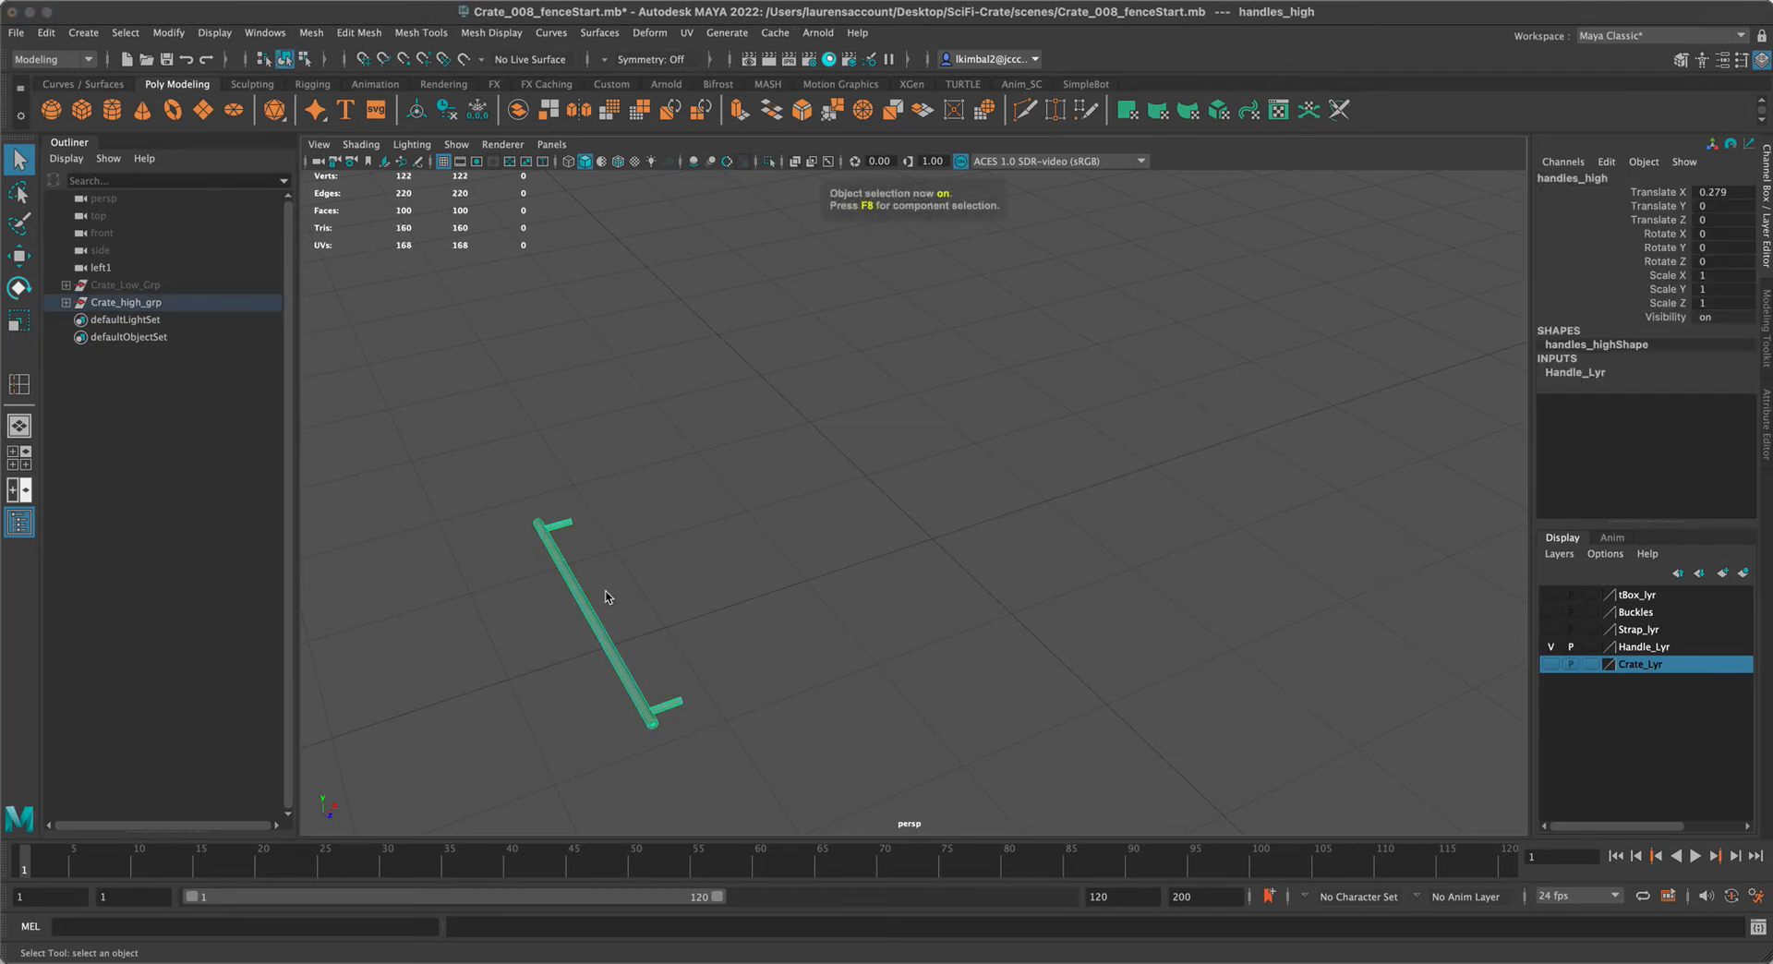
Insert two evenly spaced edge loops around the handle's long bar and scale them apart along its length to the bar's ends
key("f")
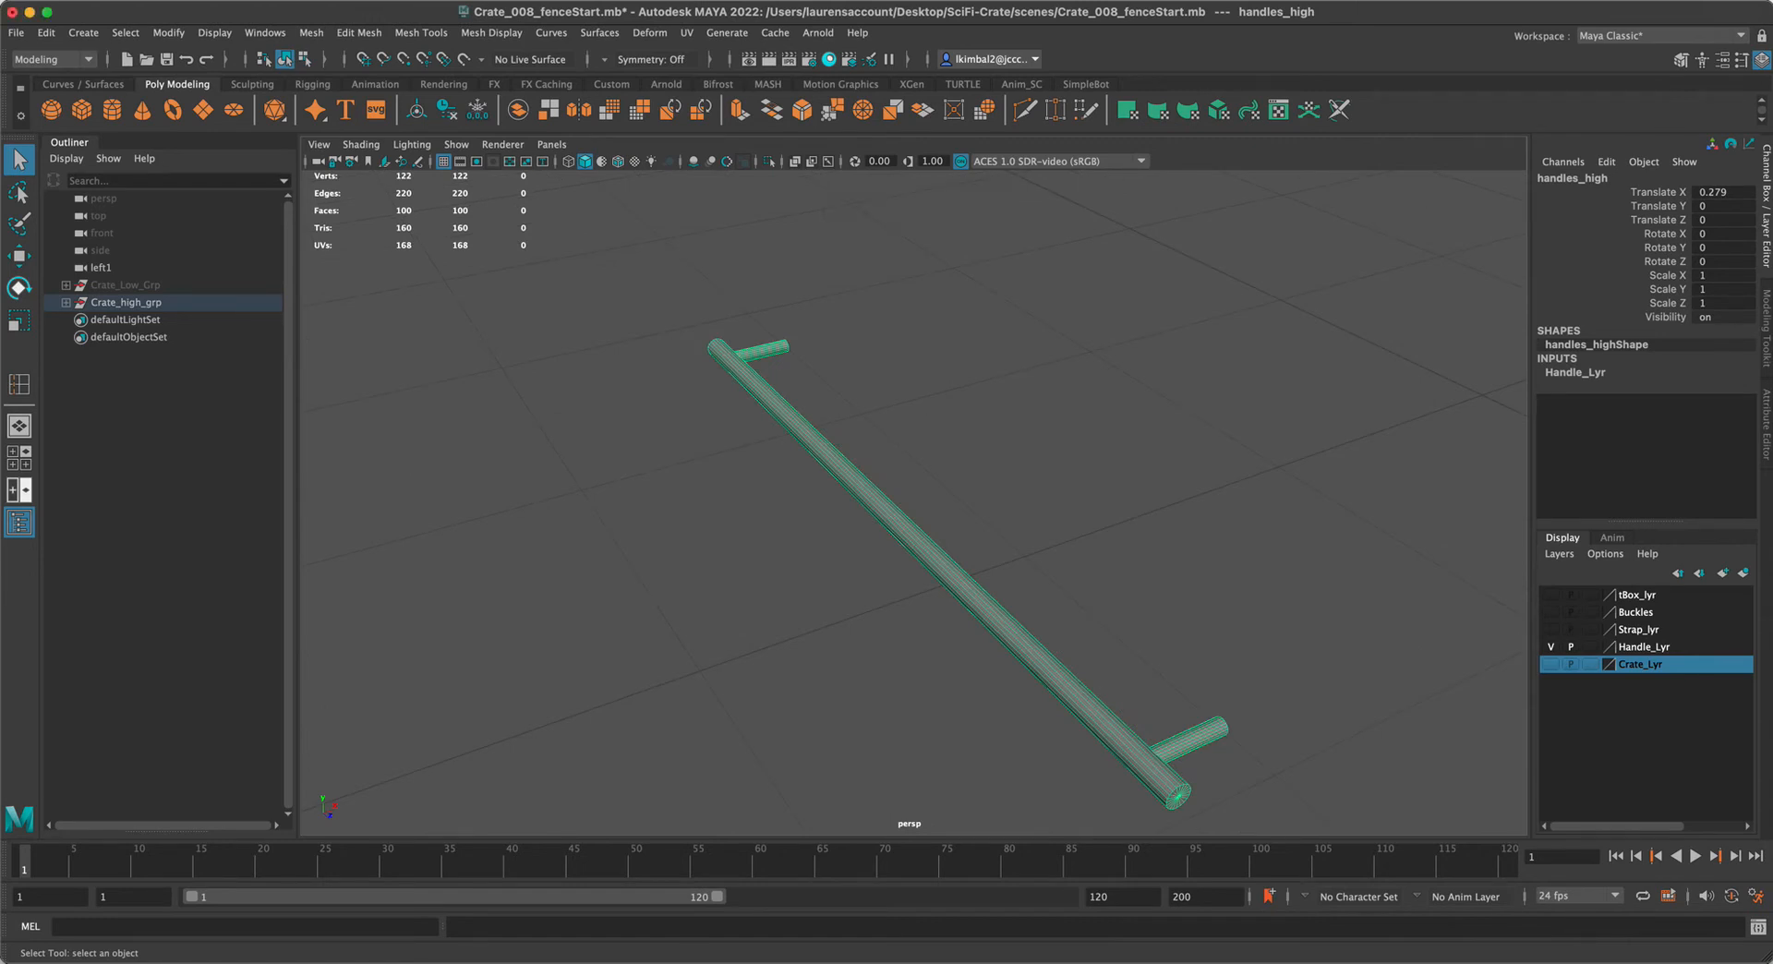
left_click_drag(914, 277, 871, 380, "alt")
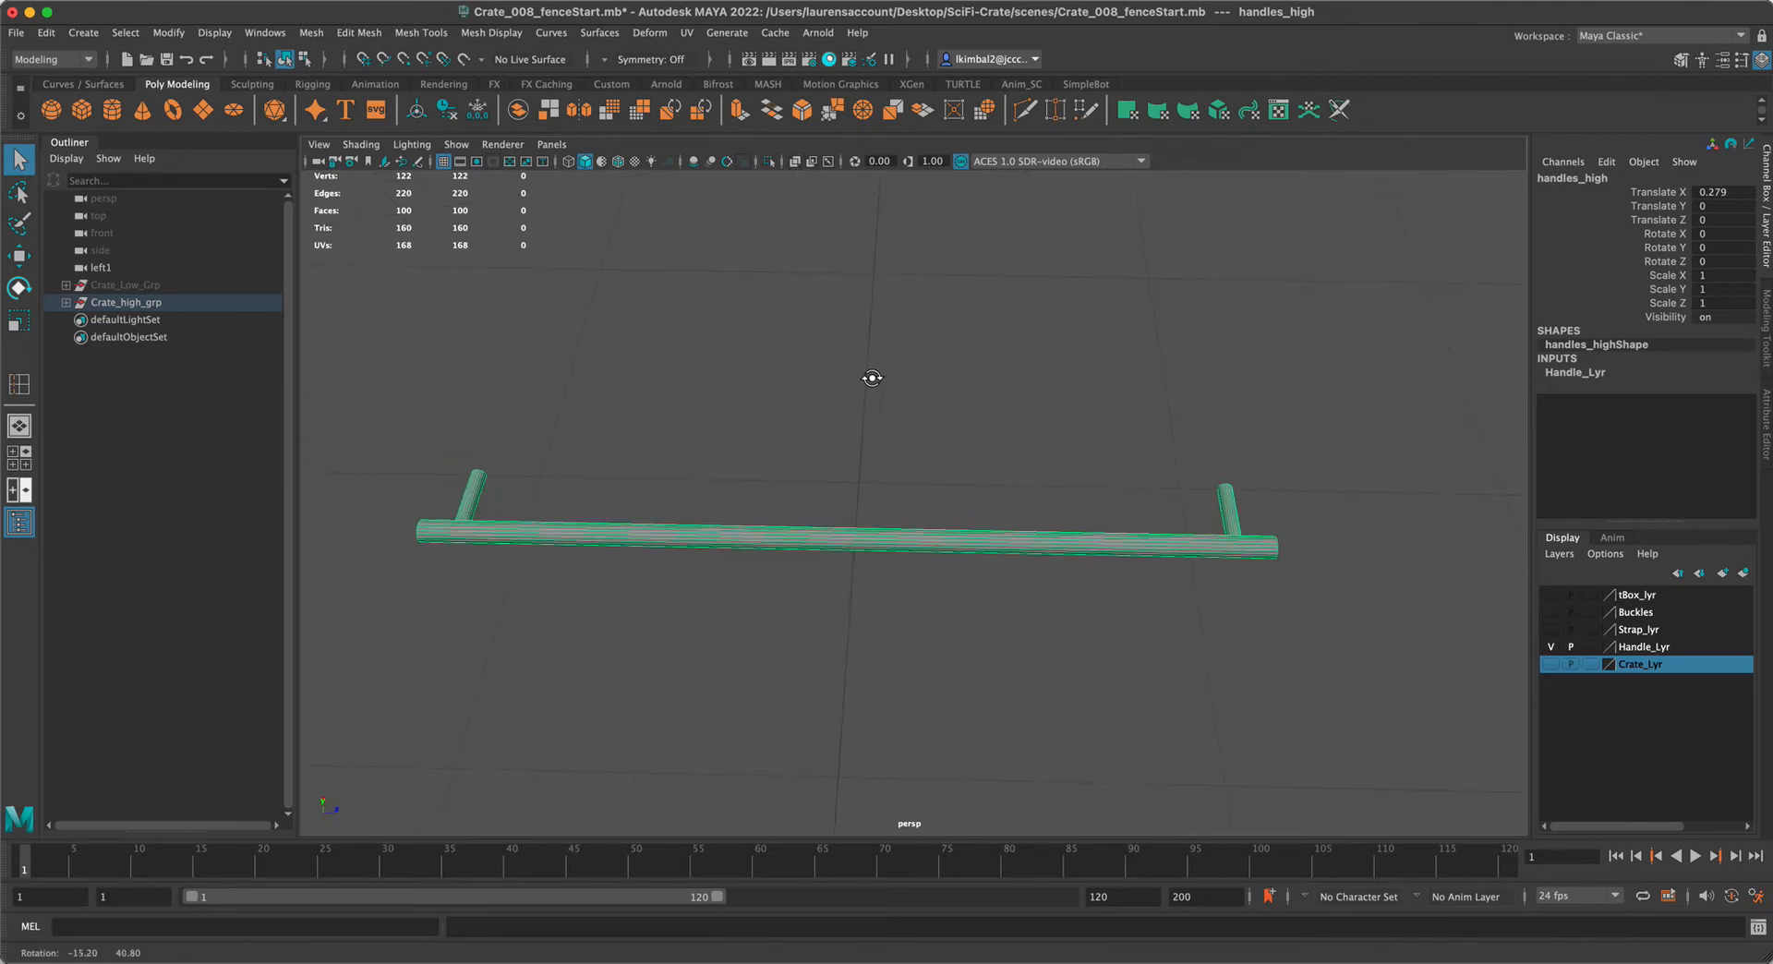
double_click(20, 384)
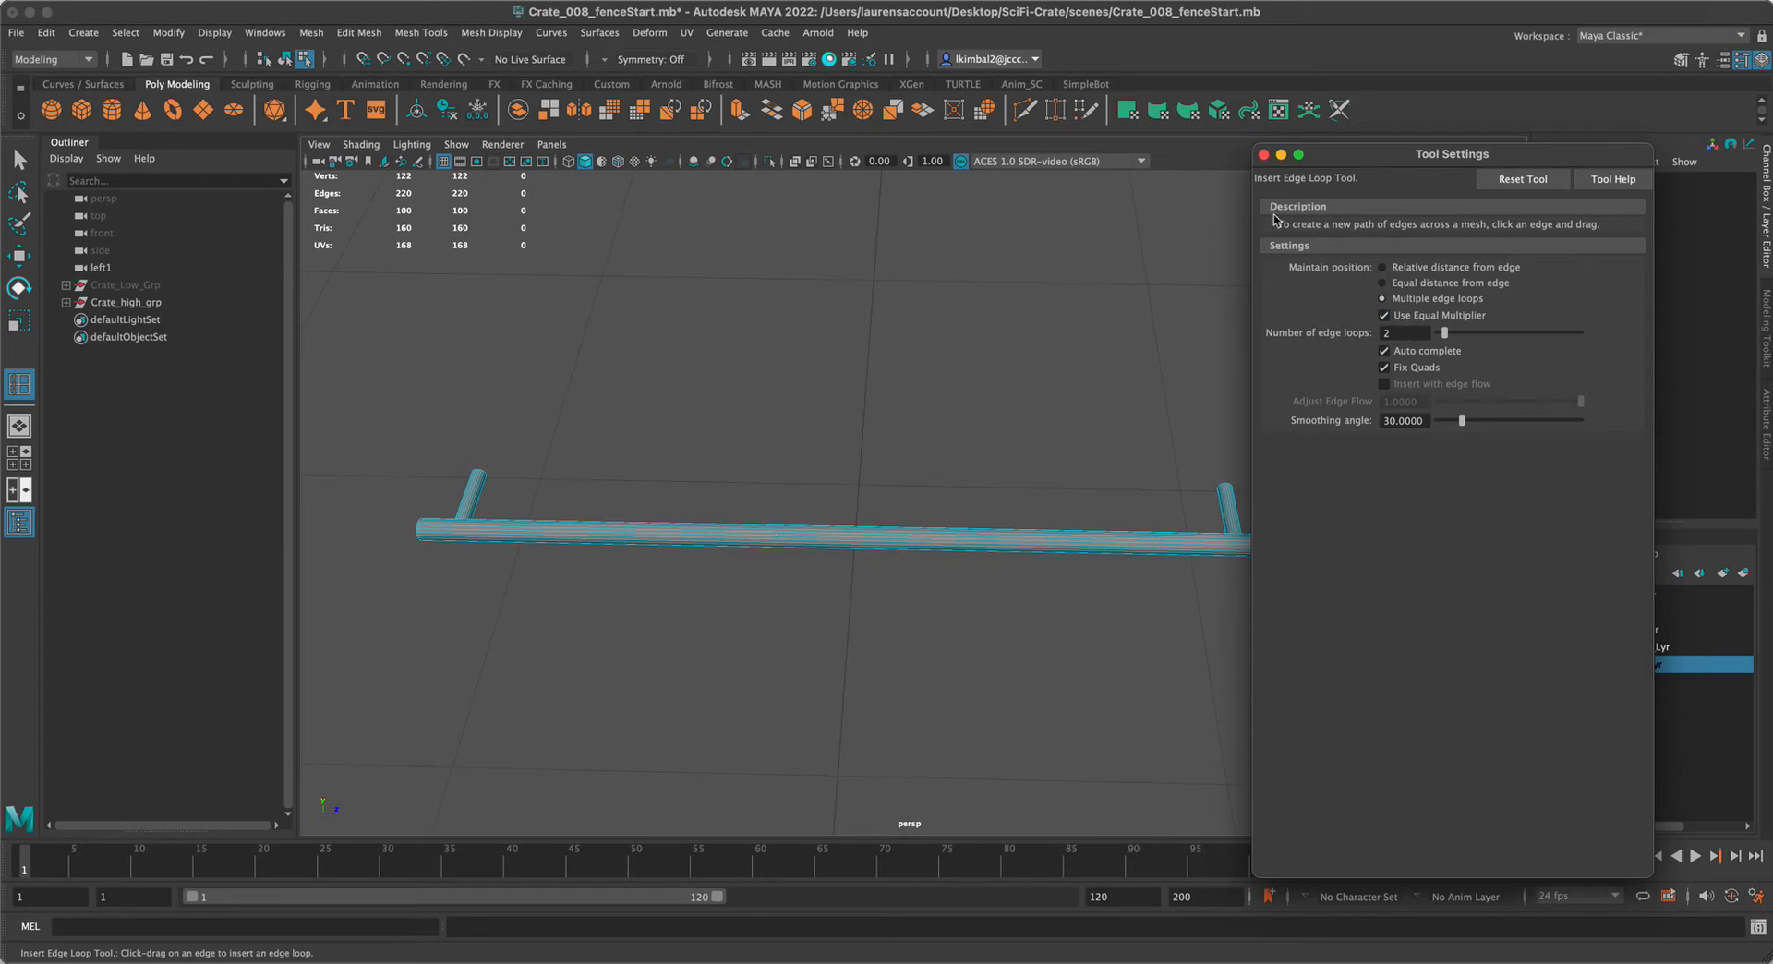
left_click(1263, 154)
left_click(833, 528)
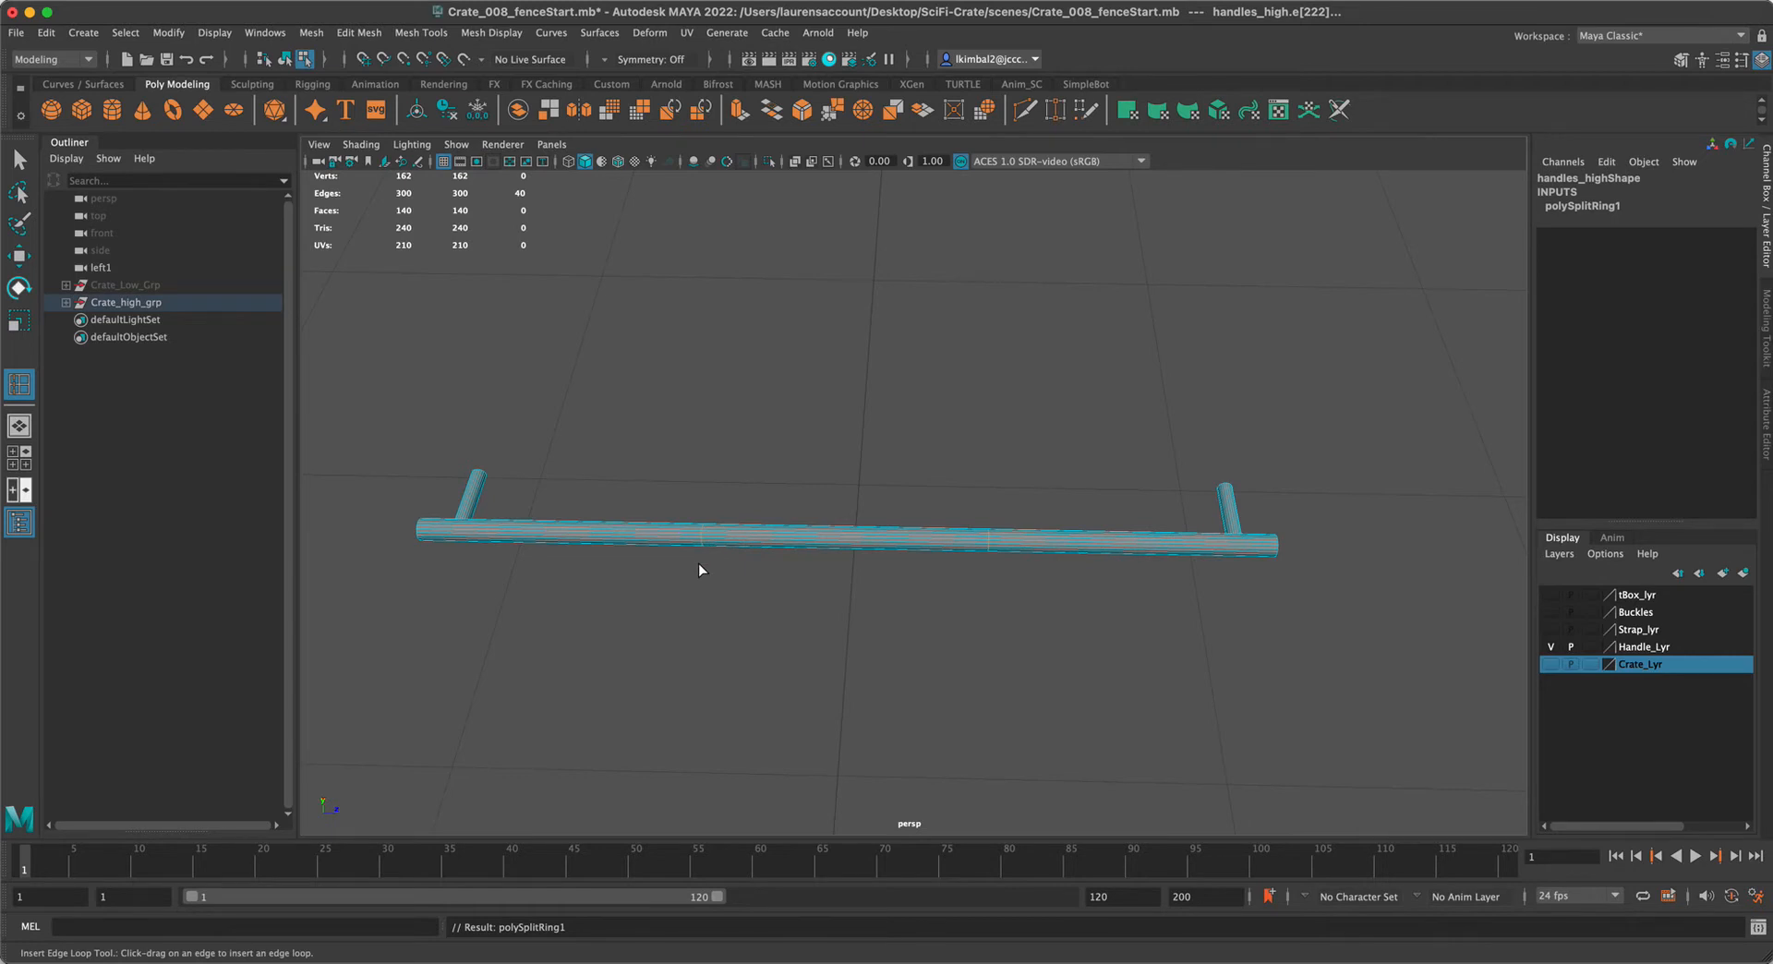
key("e")
key("r")
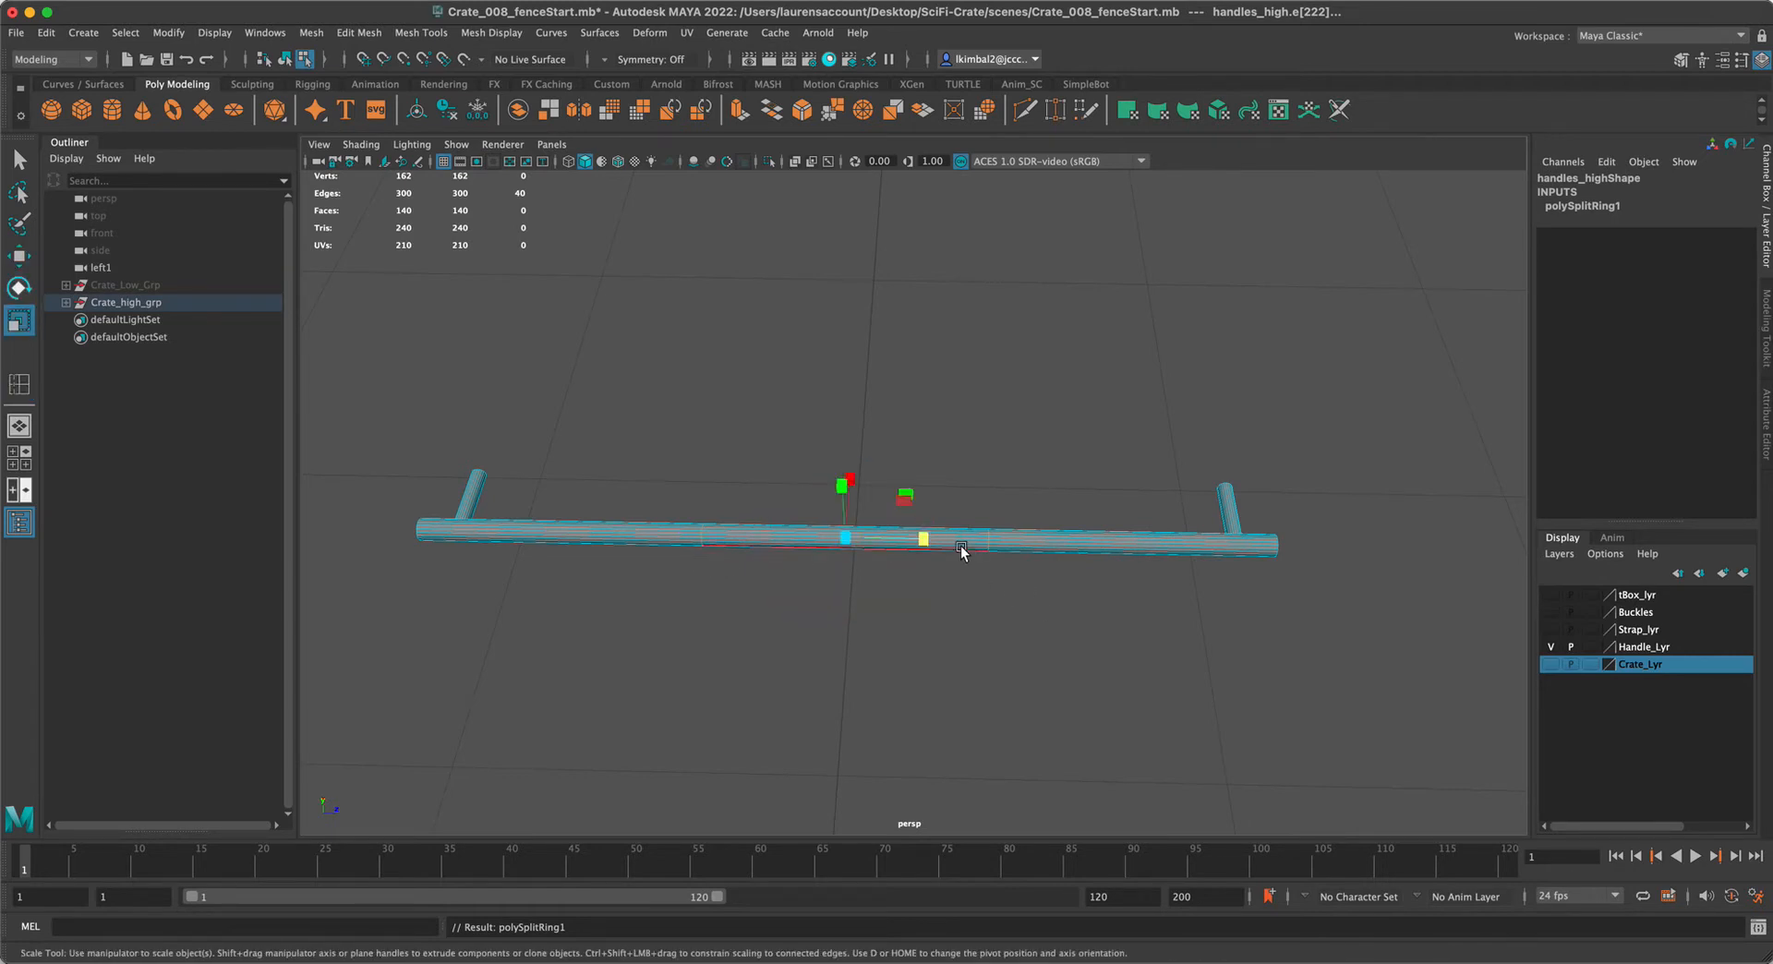
left_click_drag(920, 536, 1077, 535)
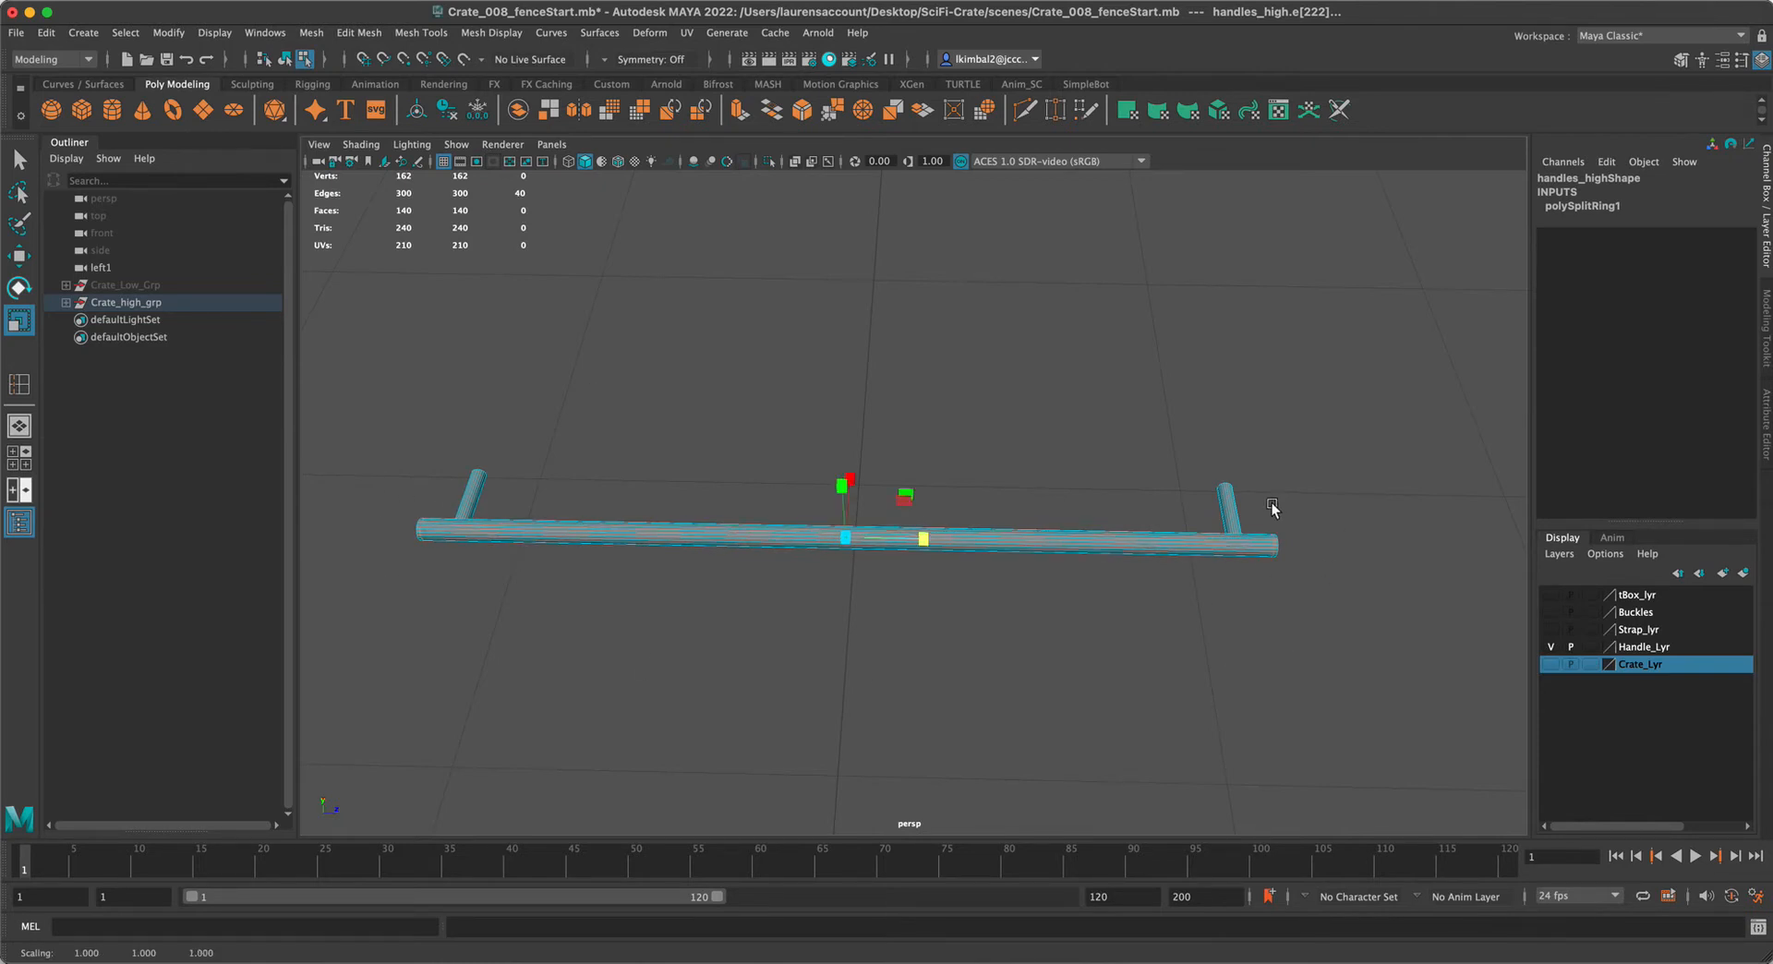
left_click(18, 159)
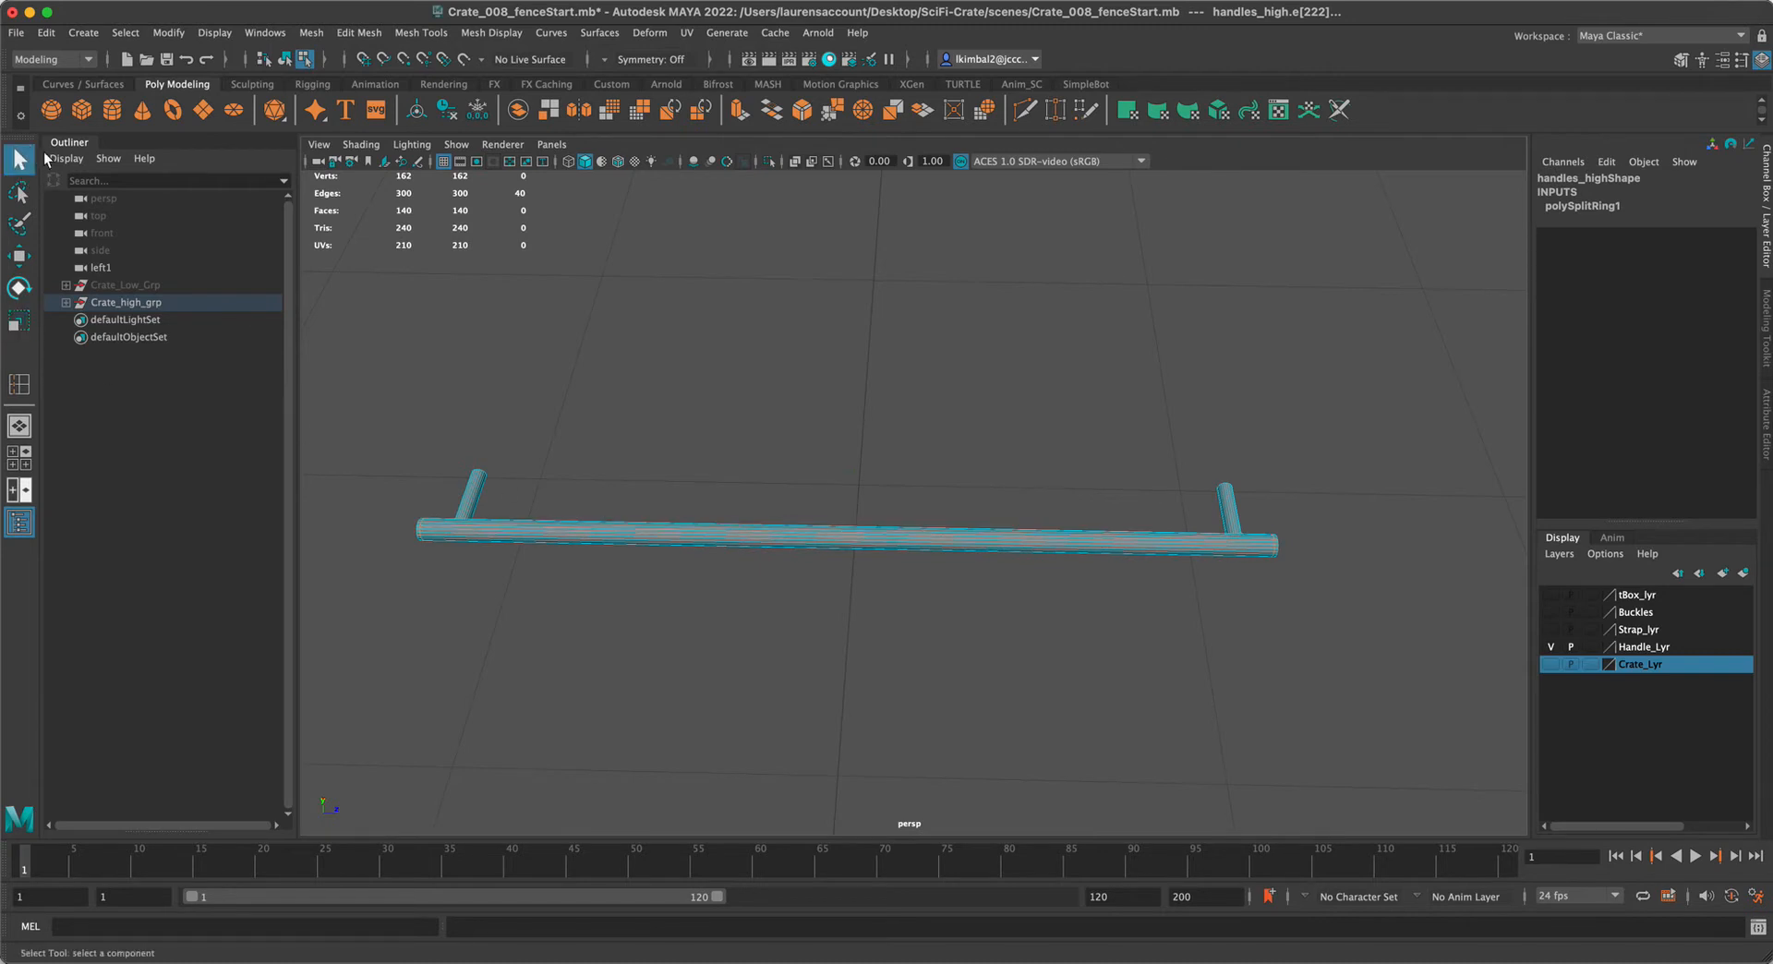
Try to insert edge loops on the long bar's end cap, undo the attempt, and return to object selection
left_click_drag(1096, 605, 1019, 587, "alt")
right_click_drag(1017, 580, 1210, 716, "alt")
left_click_drag(1209, 715, 1263, 695, "alt")
right_click_drag(1263, 695, 1155, 708, "alt")
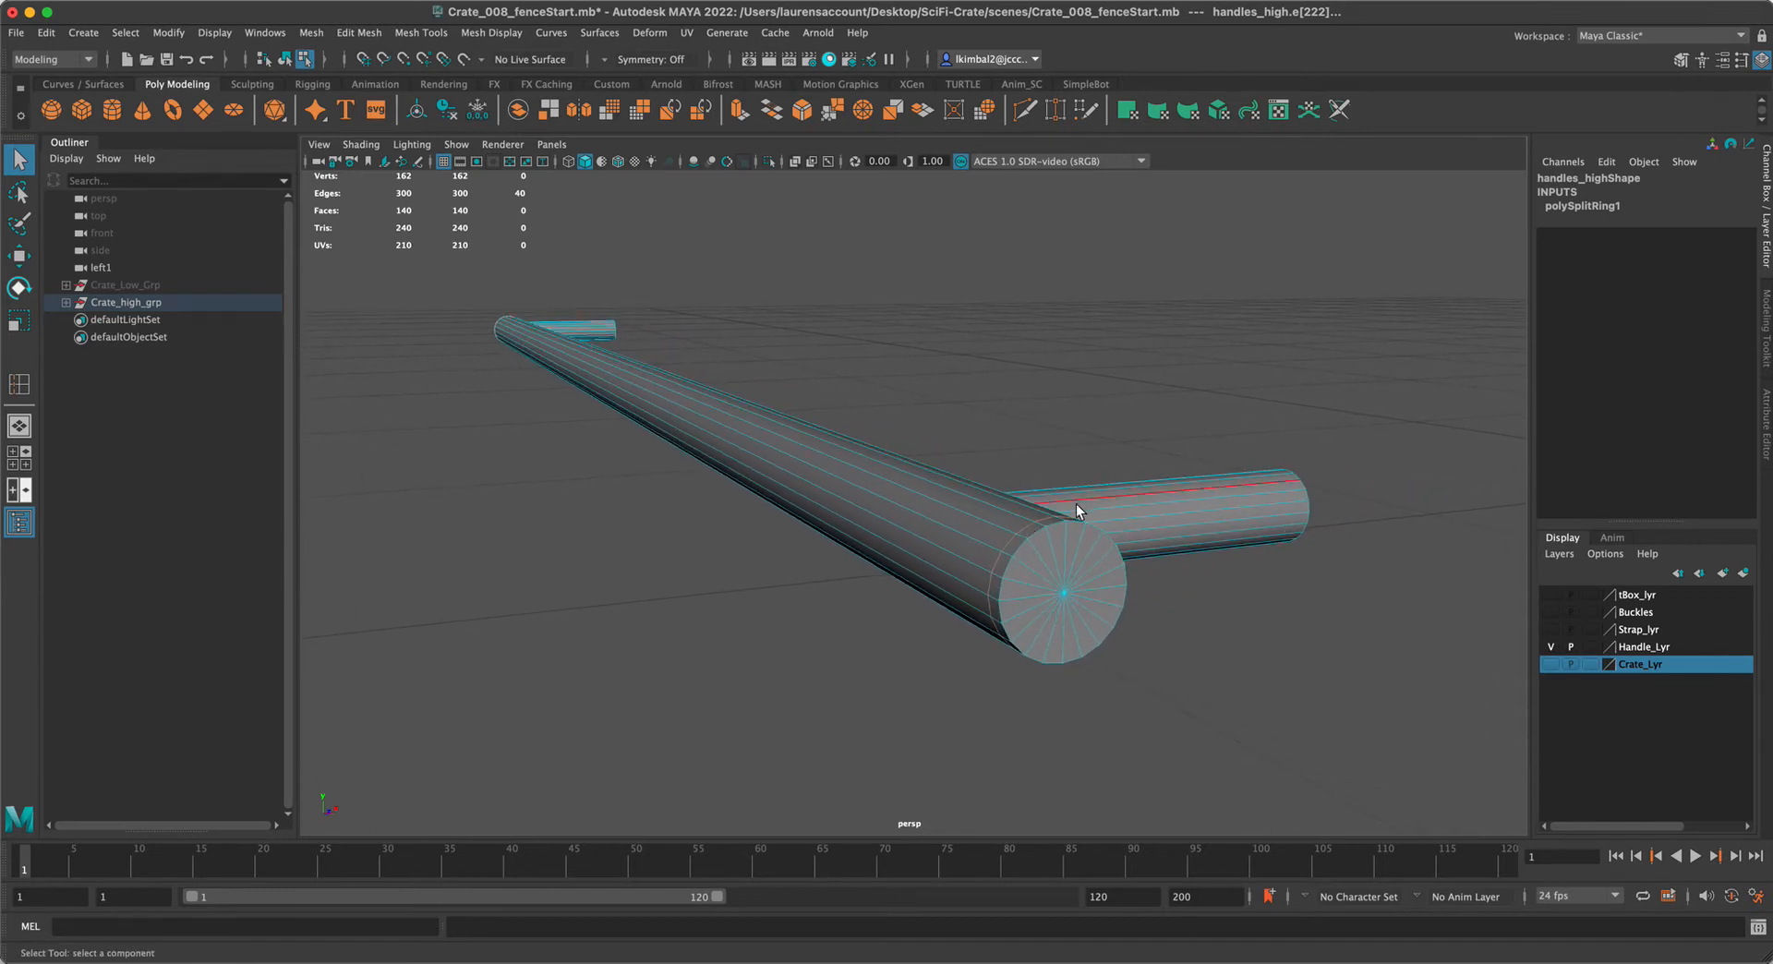
right_click_drag(1210, 616, 1228, 653, "alt")
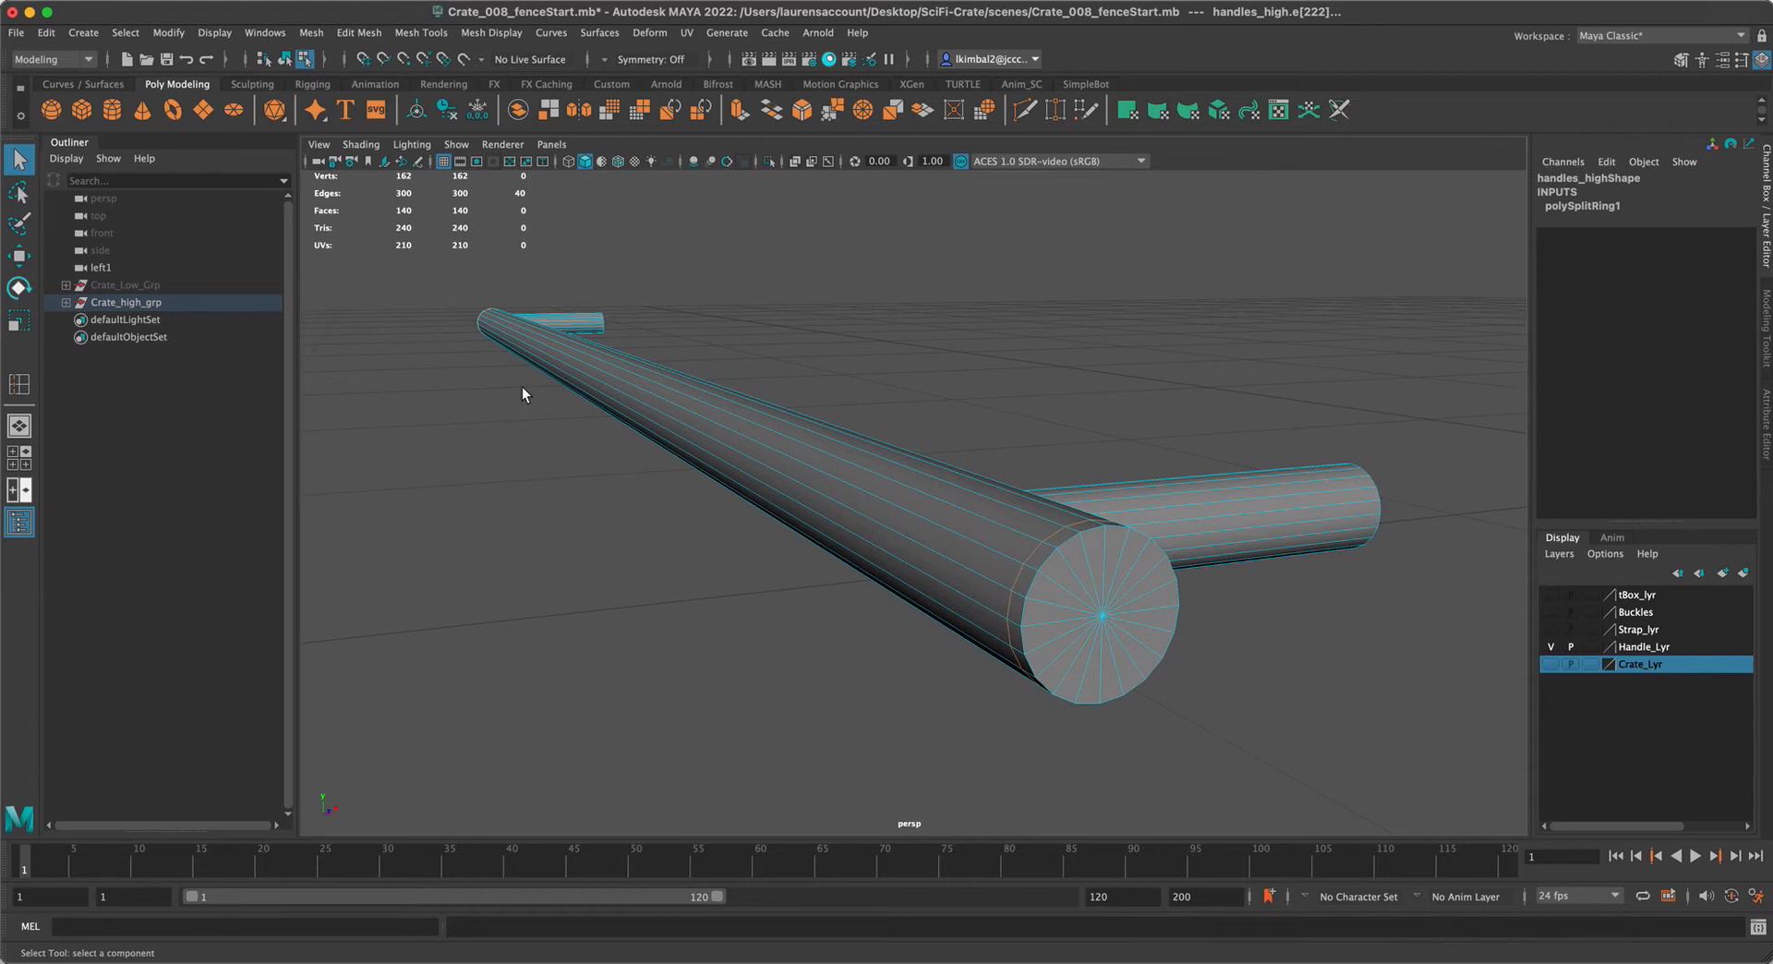
key("F8")
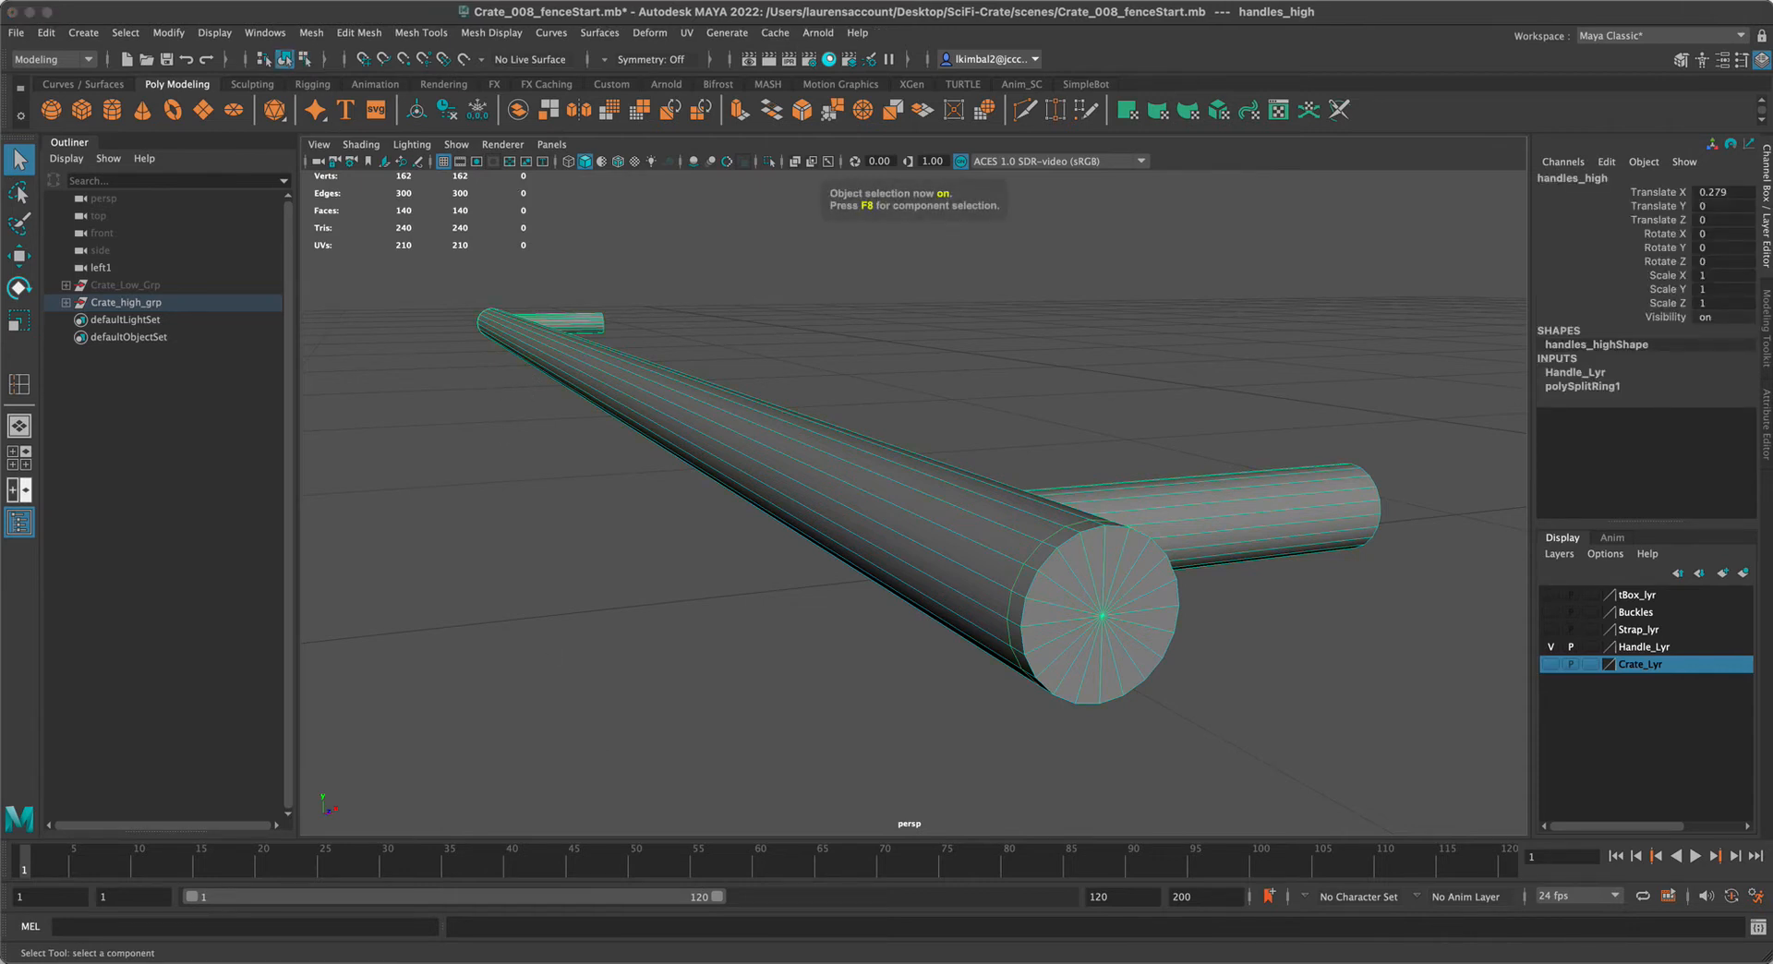
left_click_drag(711, 749, 564, 727, "alt")
left_click(18, 383)
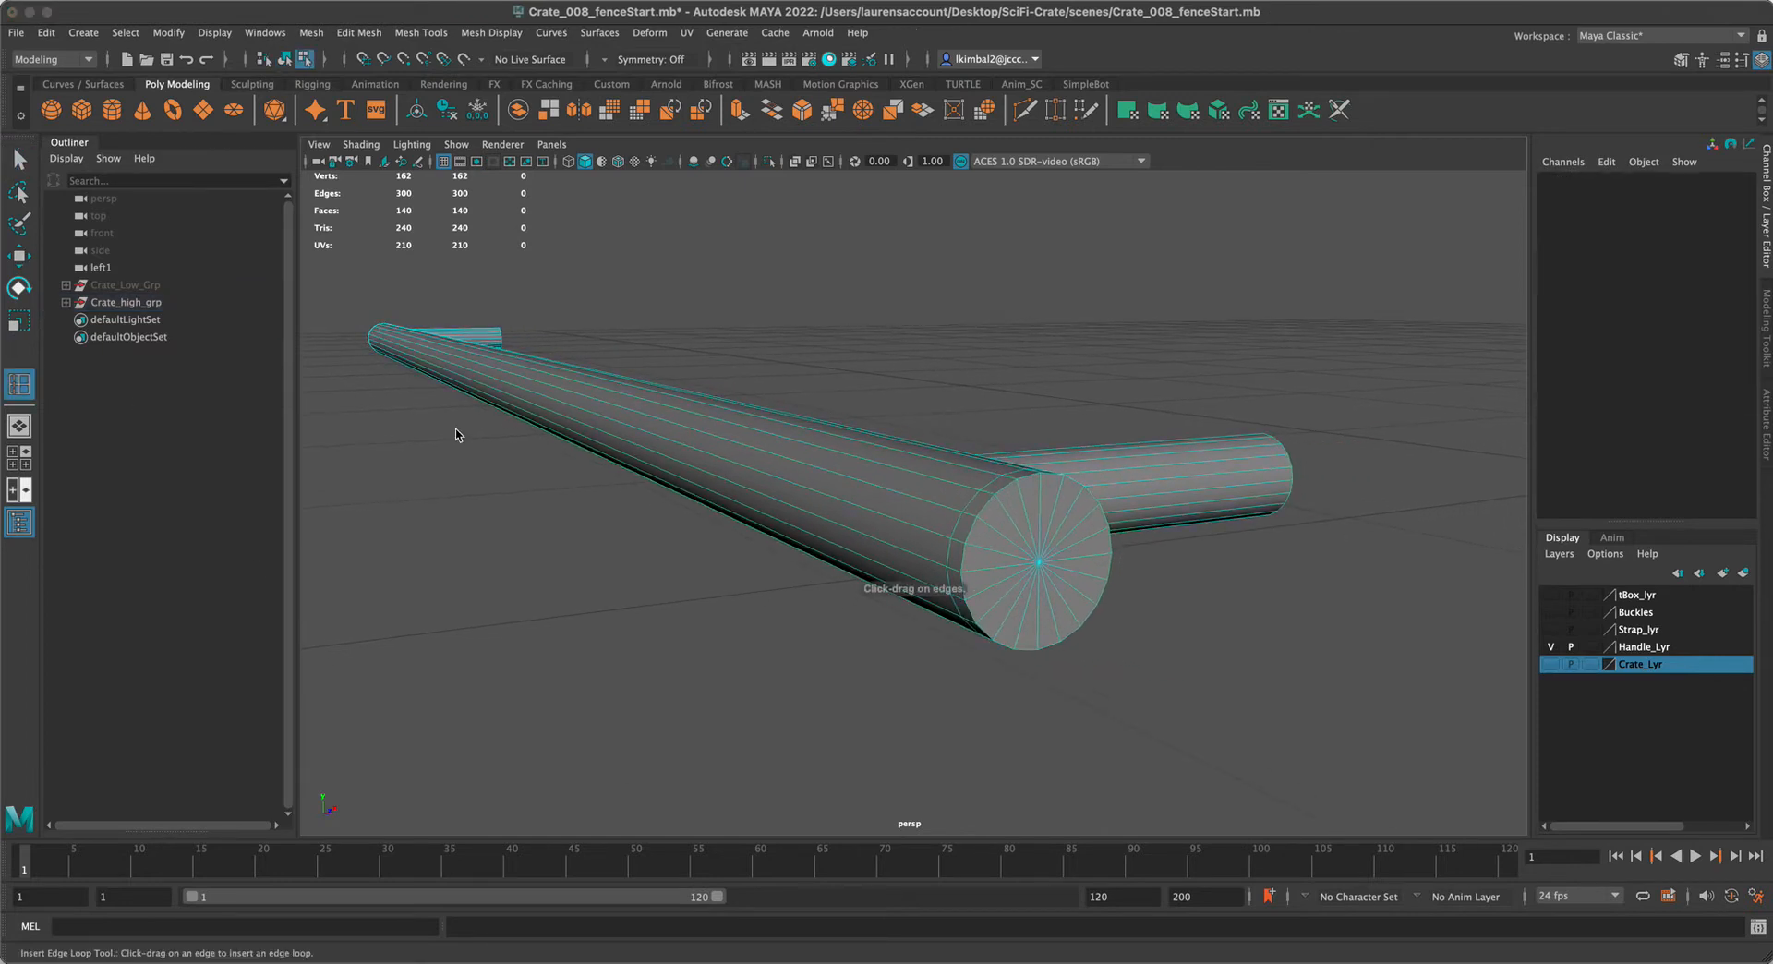
left_click(993, 531)
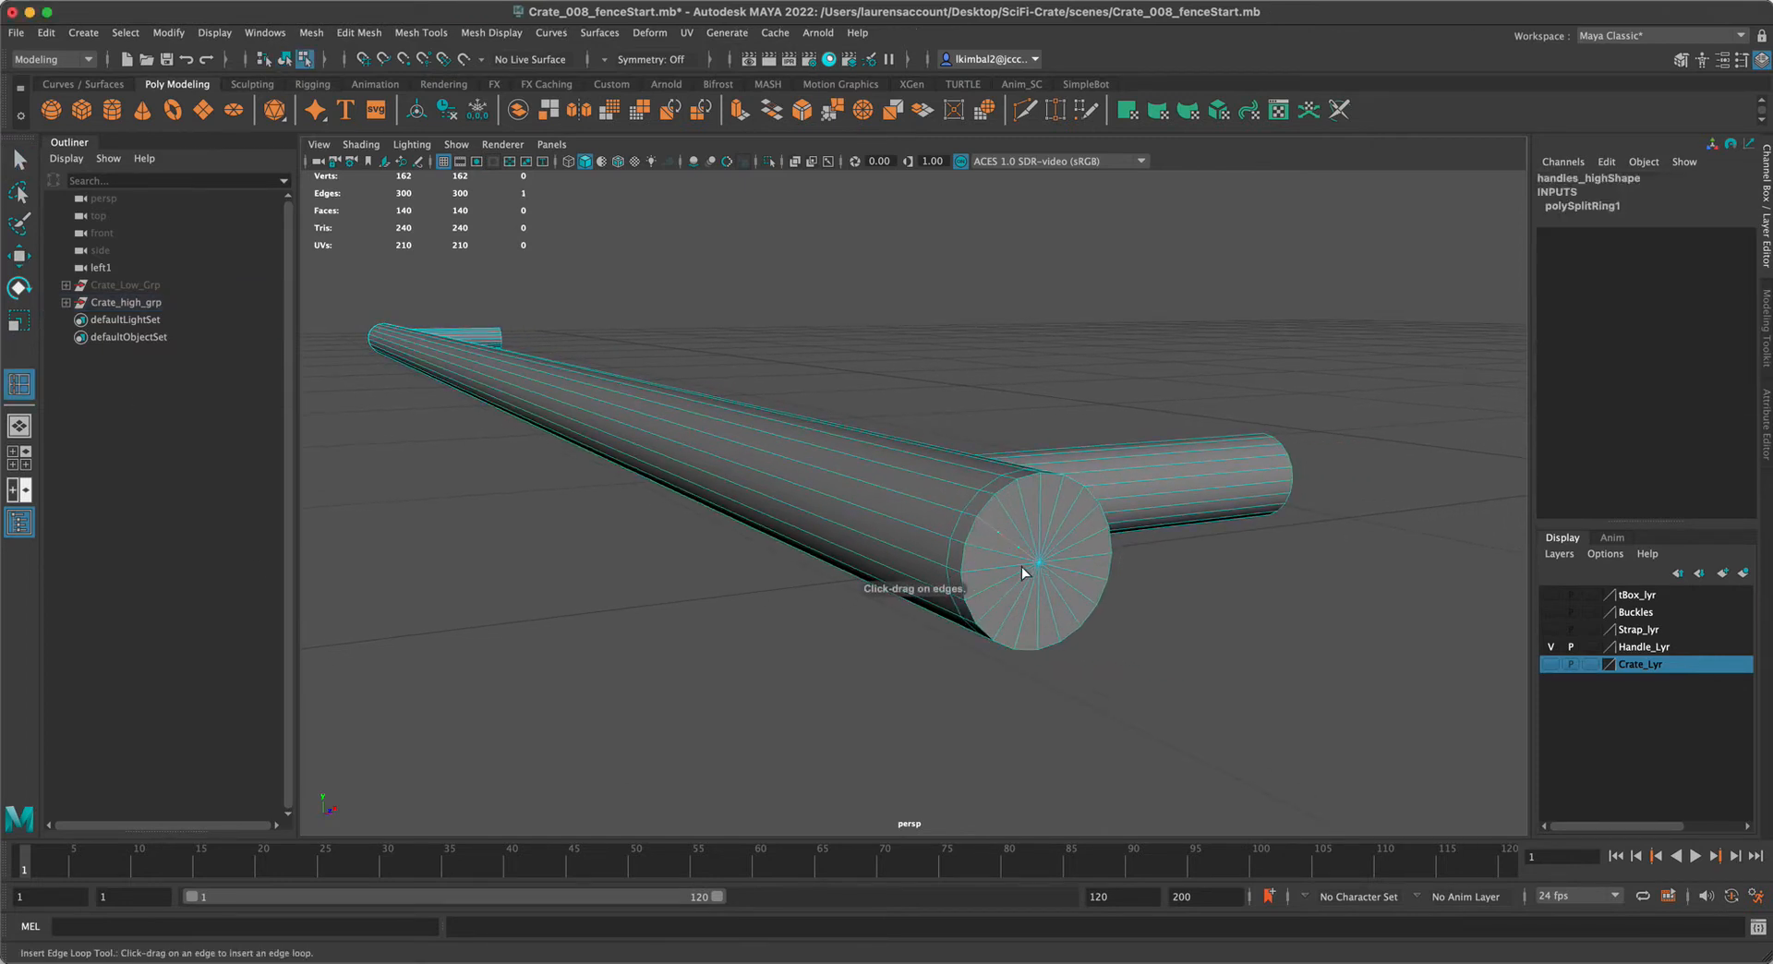
key("ctrl+z")
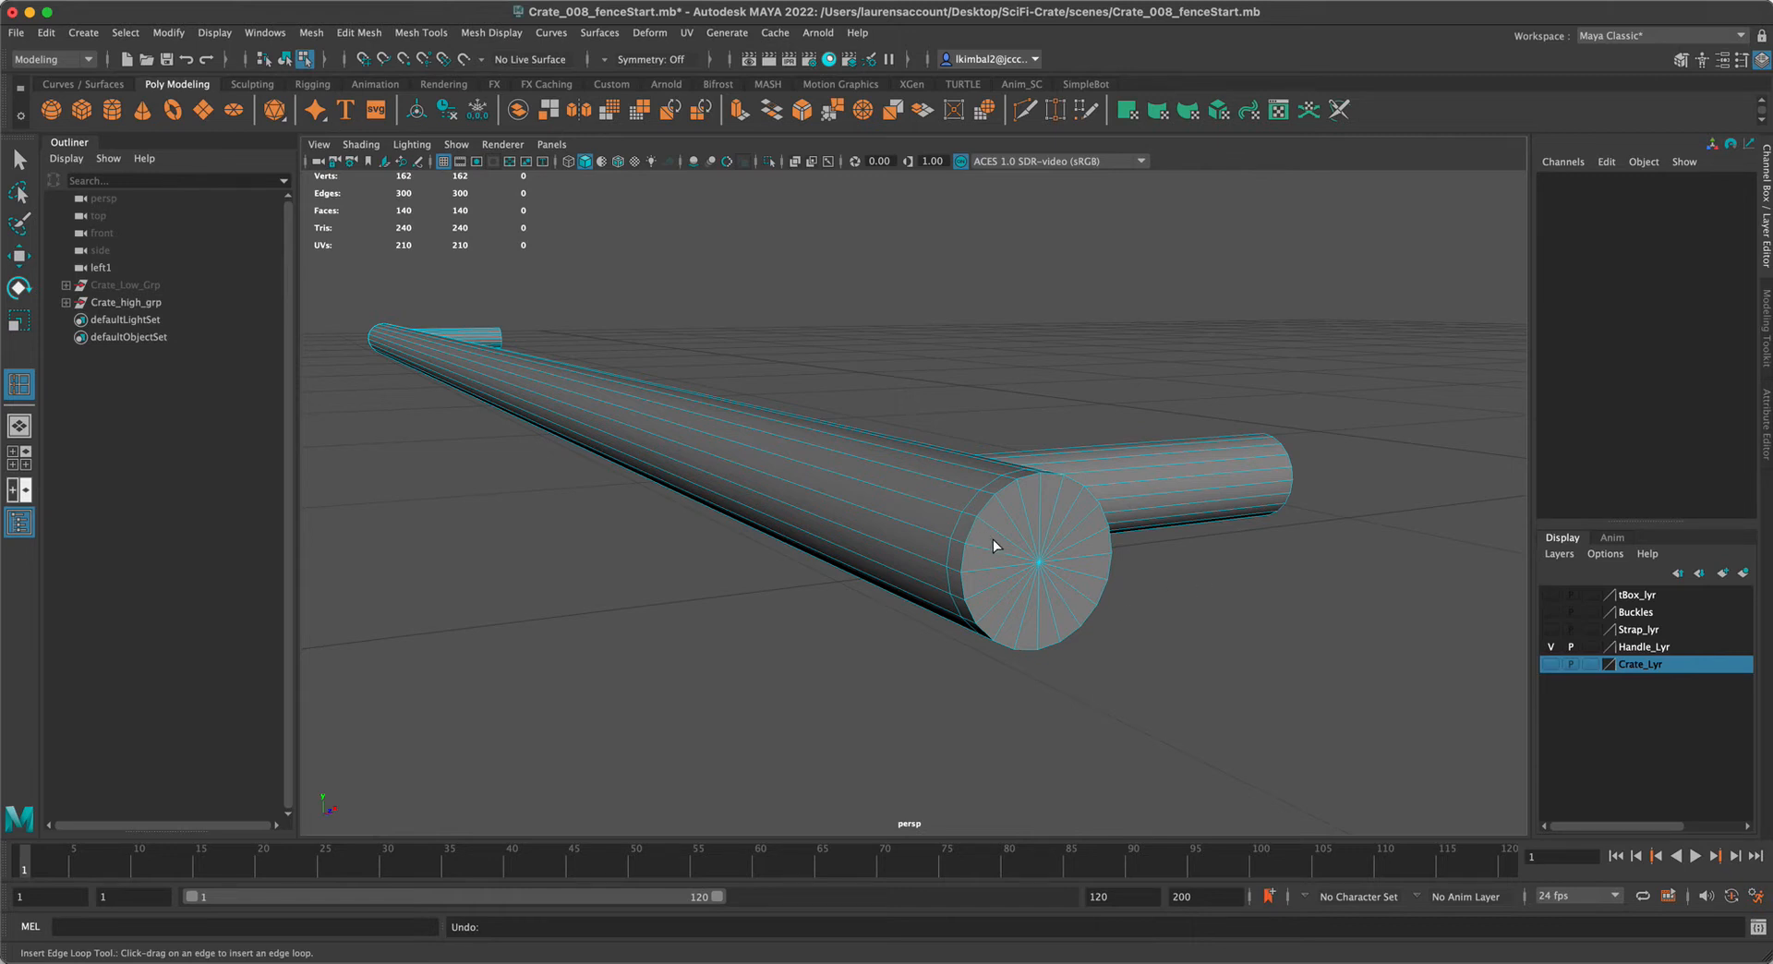
left_click(18, 161)
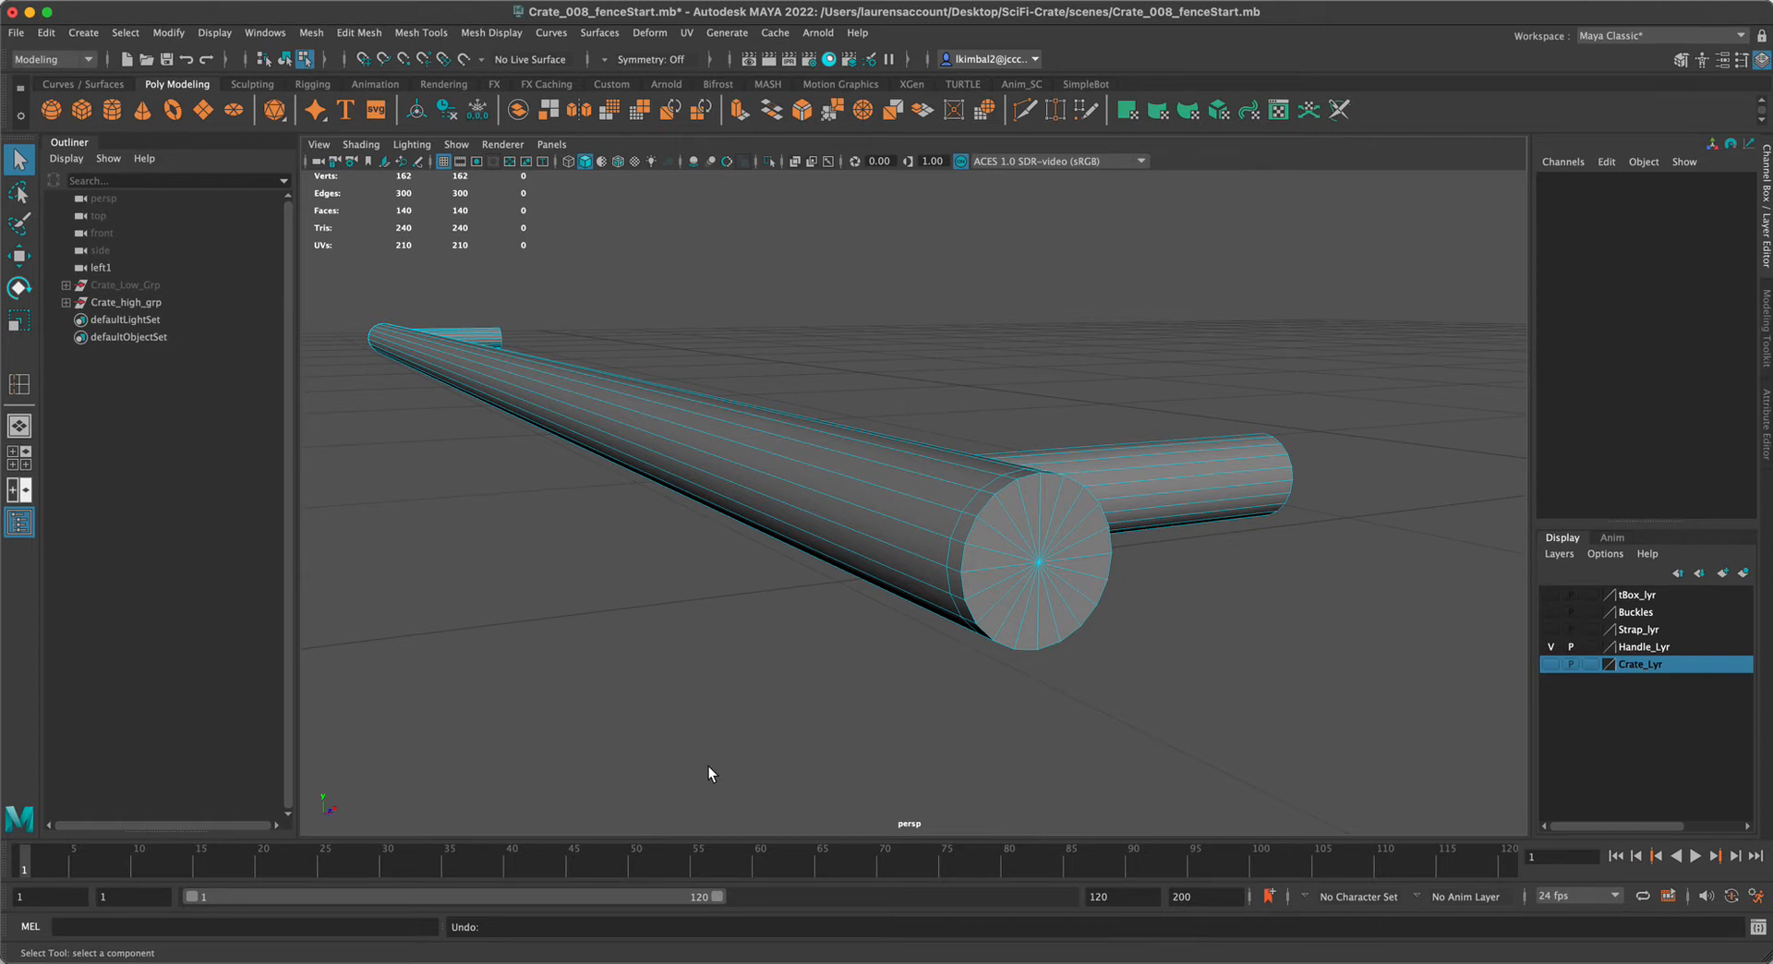
key("F8")
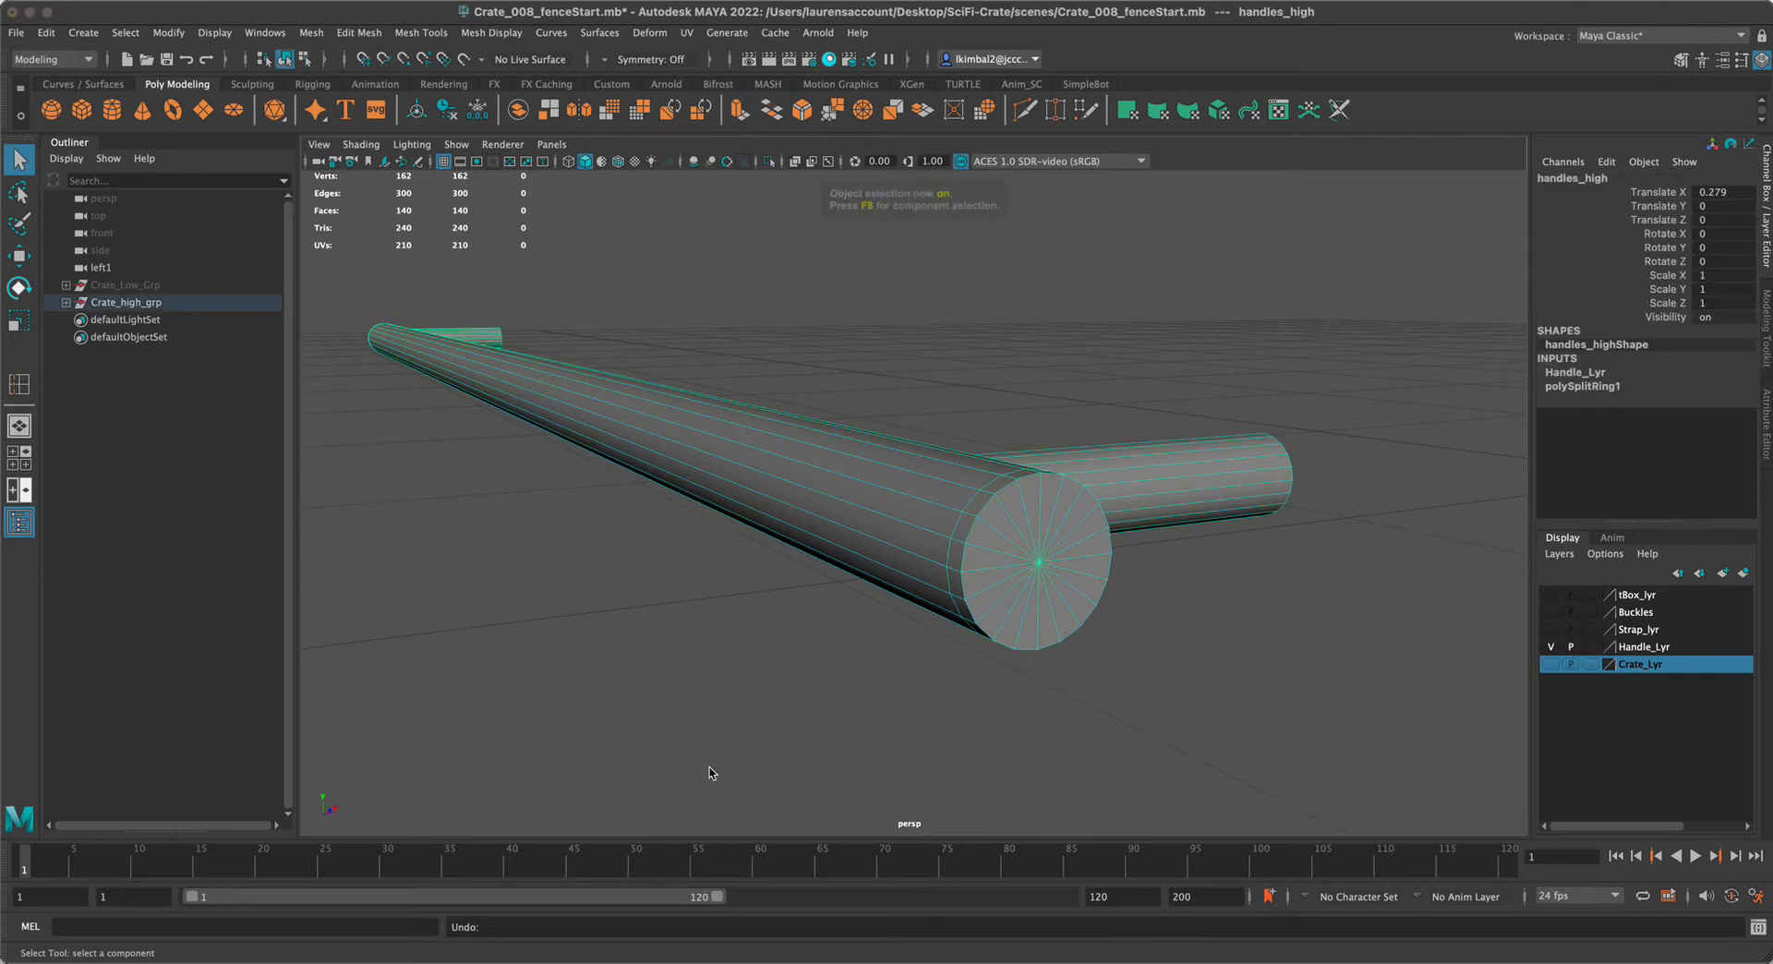
Set the modeling symmetry to World Z for the handle mesh, leaving the transform constraint off
left_click(1680, 60)
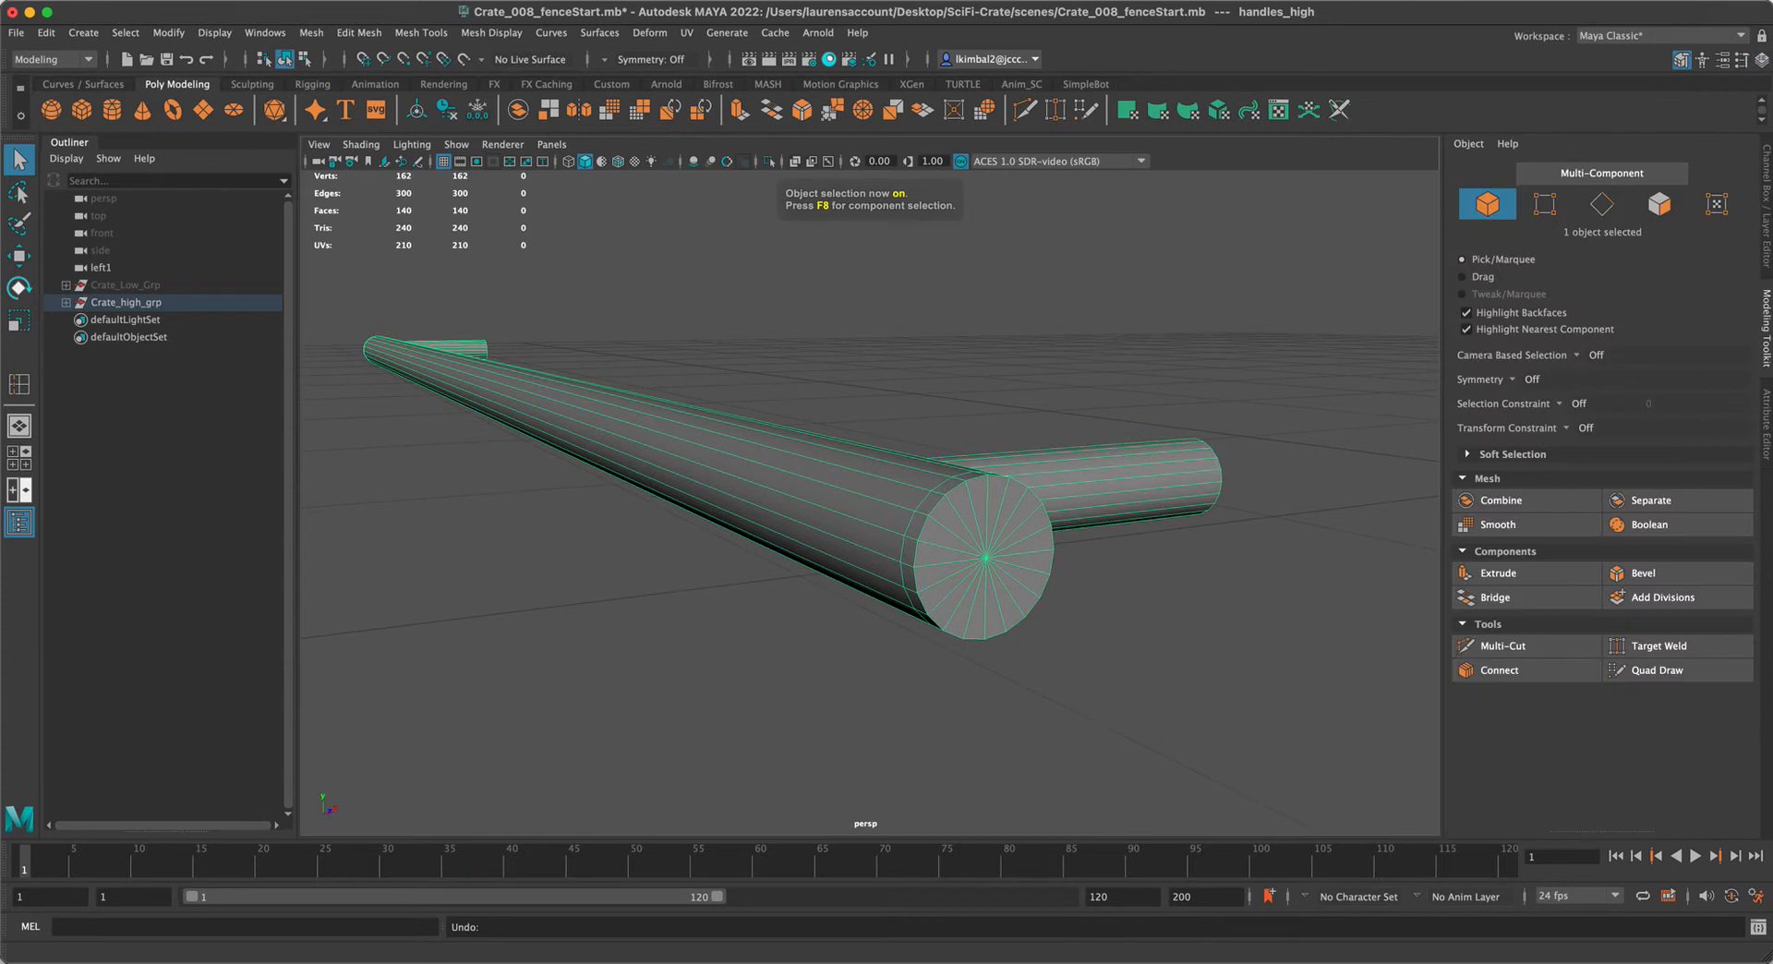
left_click(1566, 429)
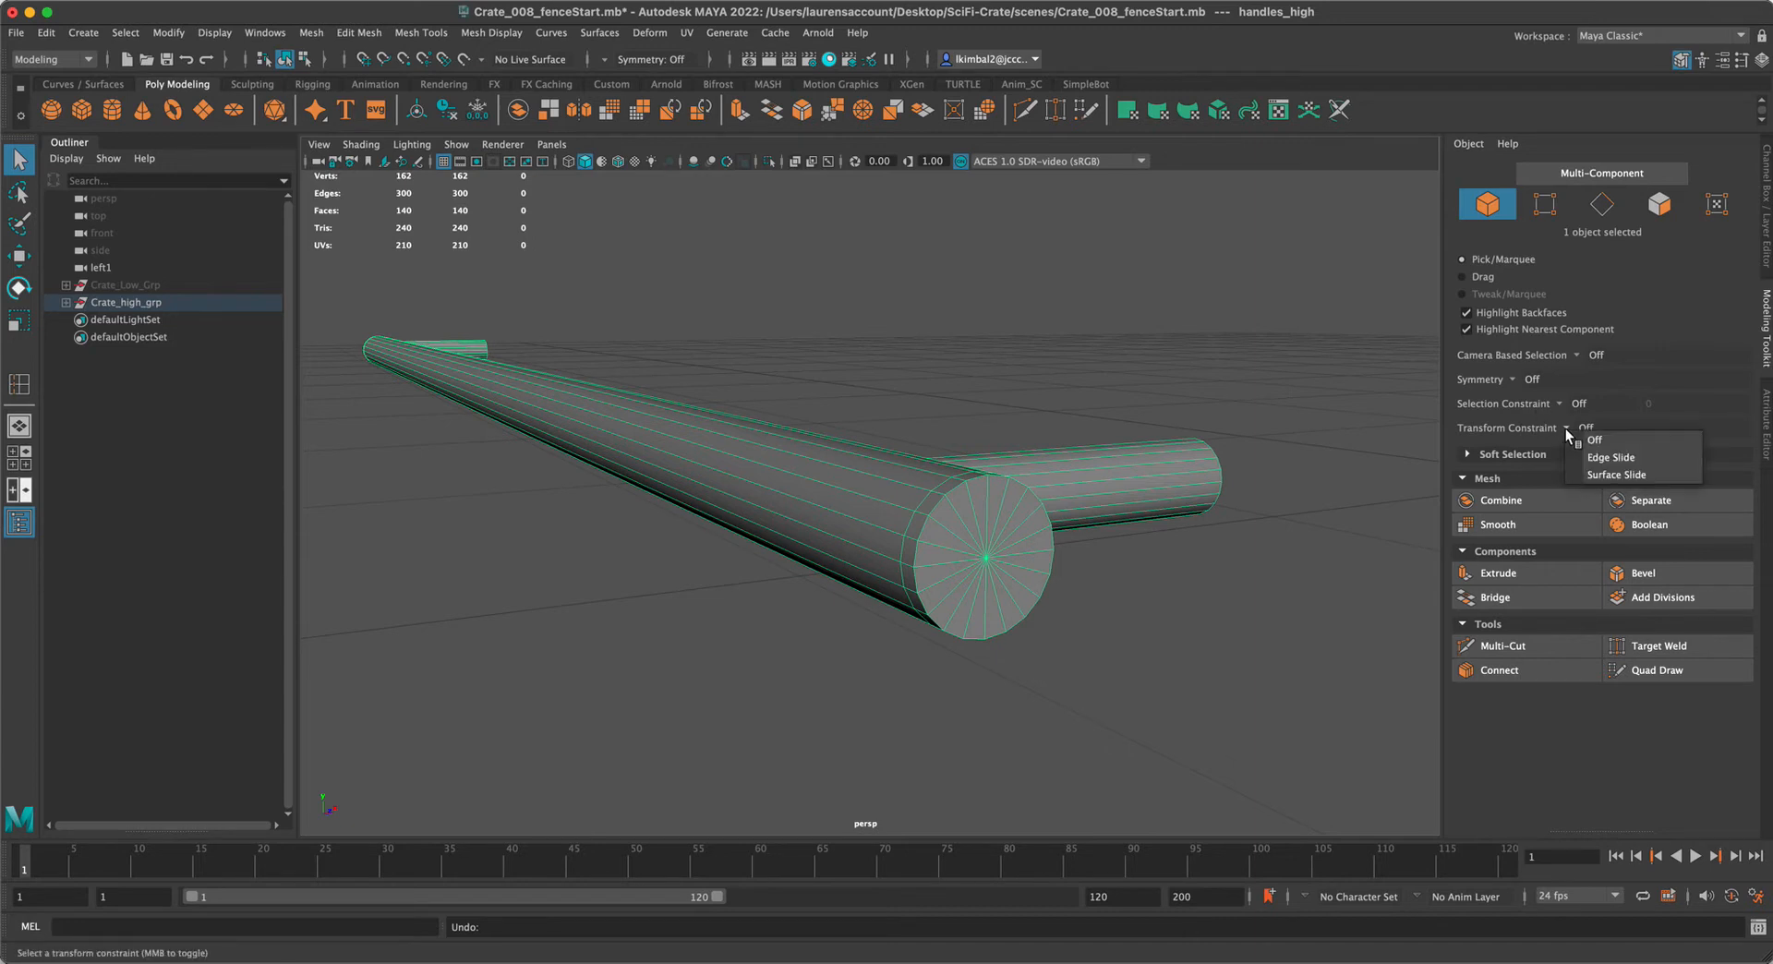
left_click(1509, 435)
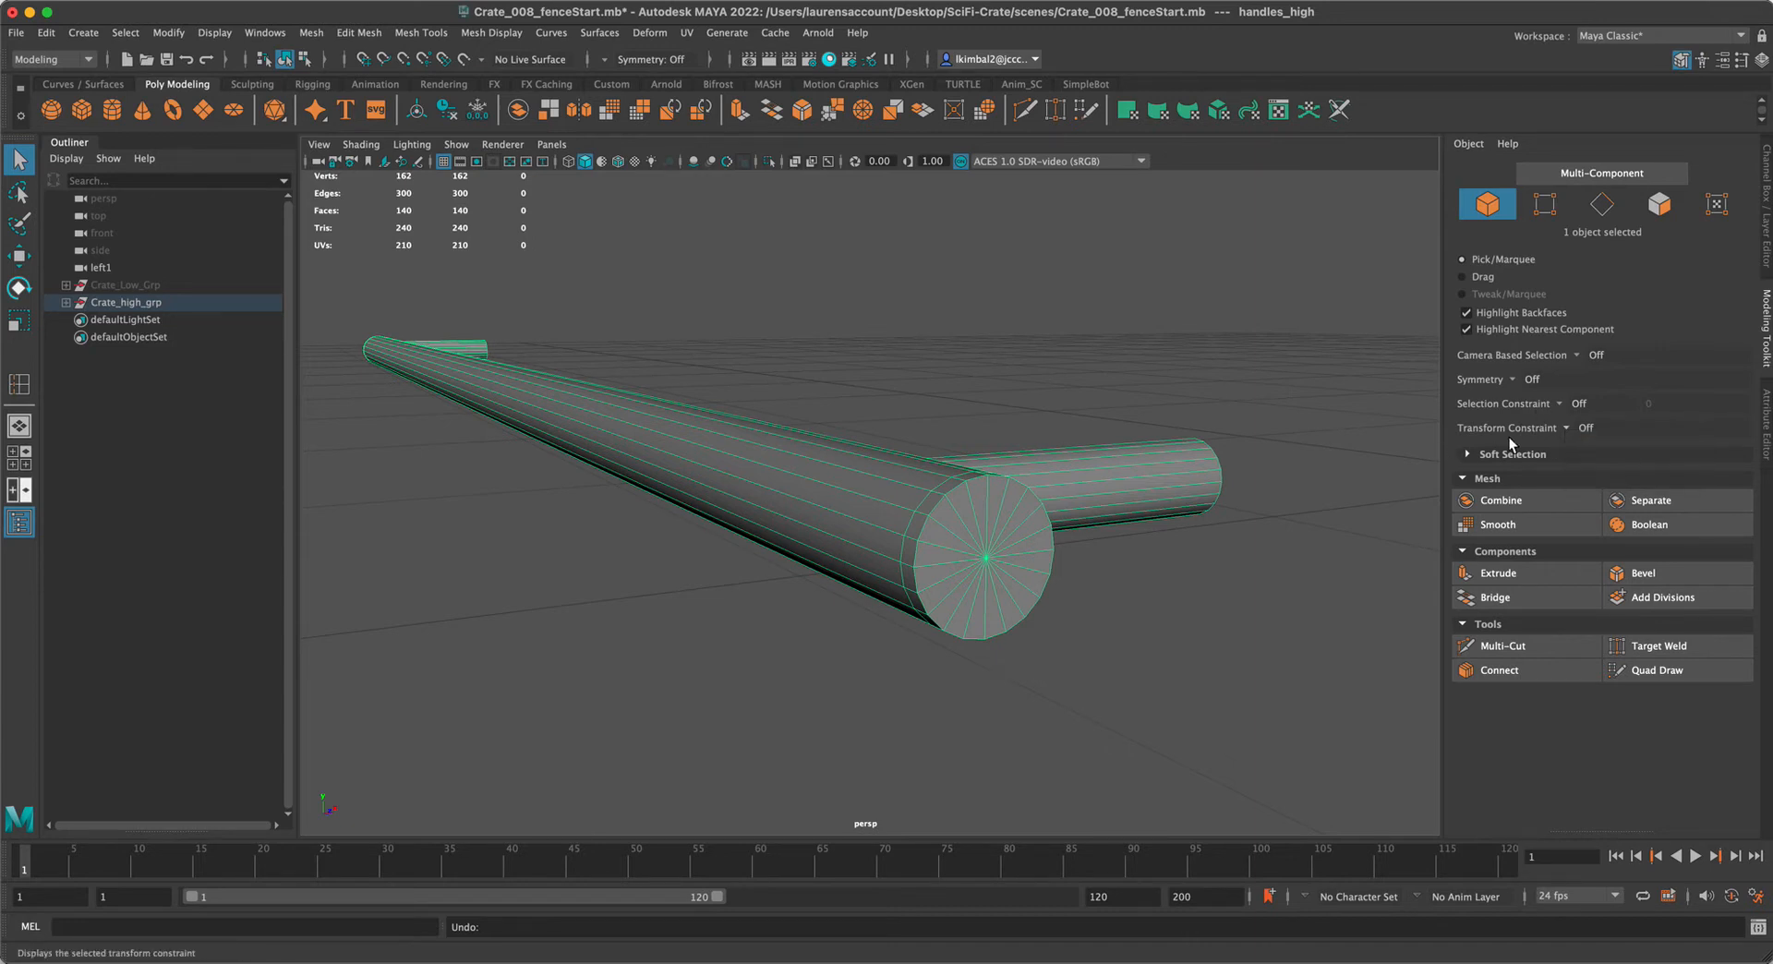
left_click(1513, 379)
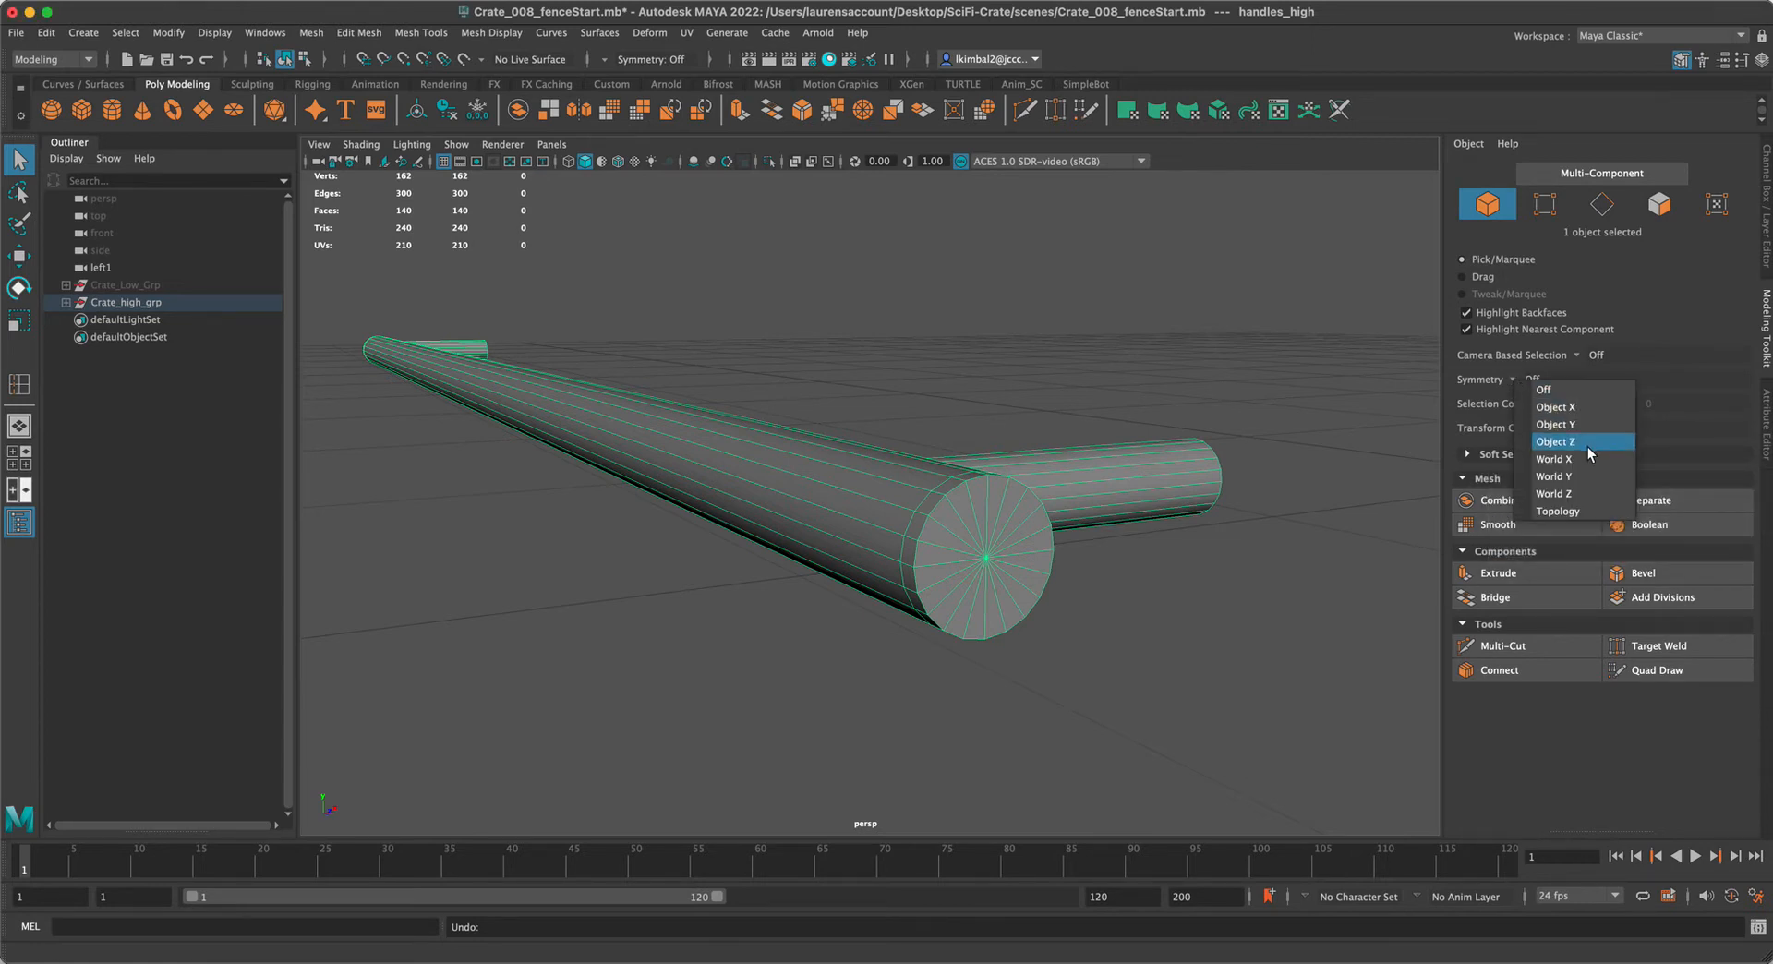
left_click(1580, 496)
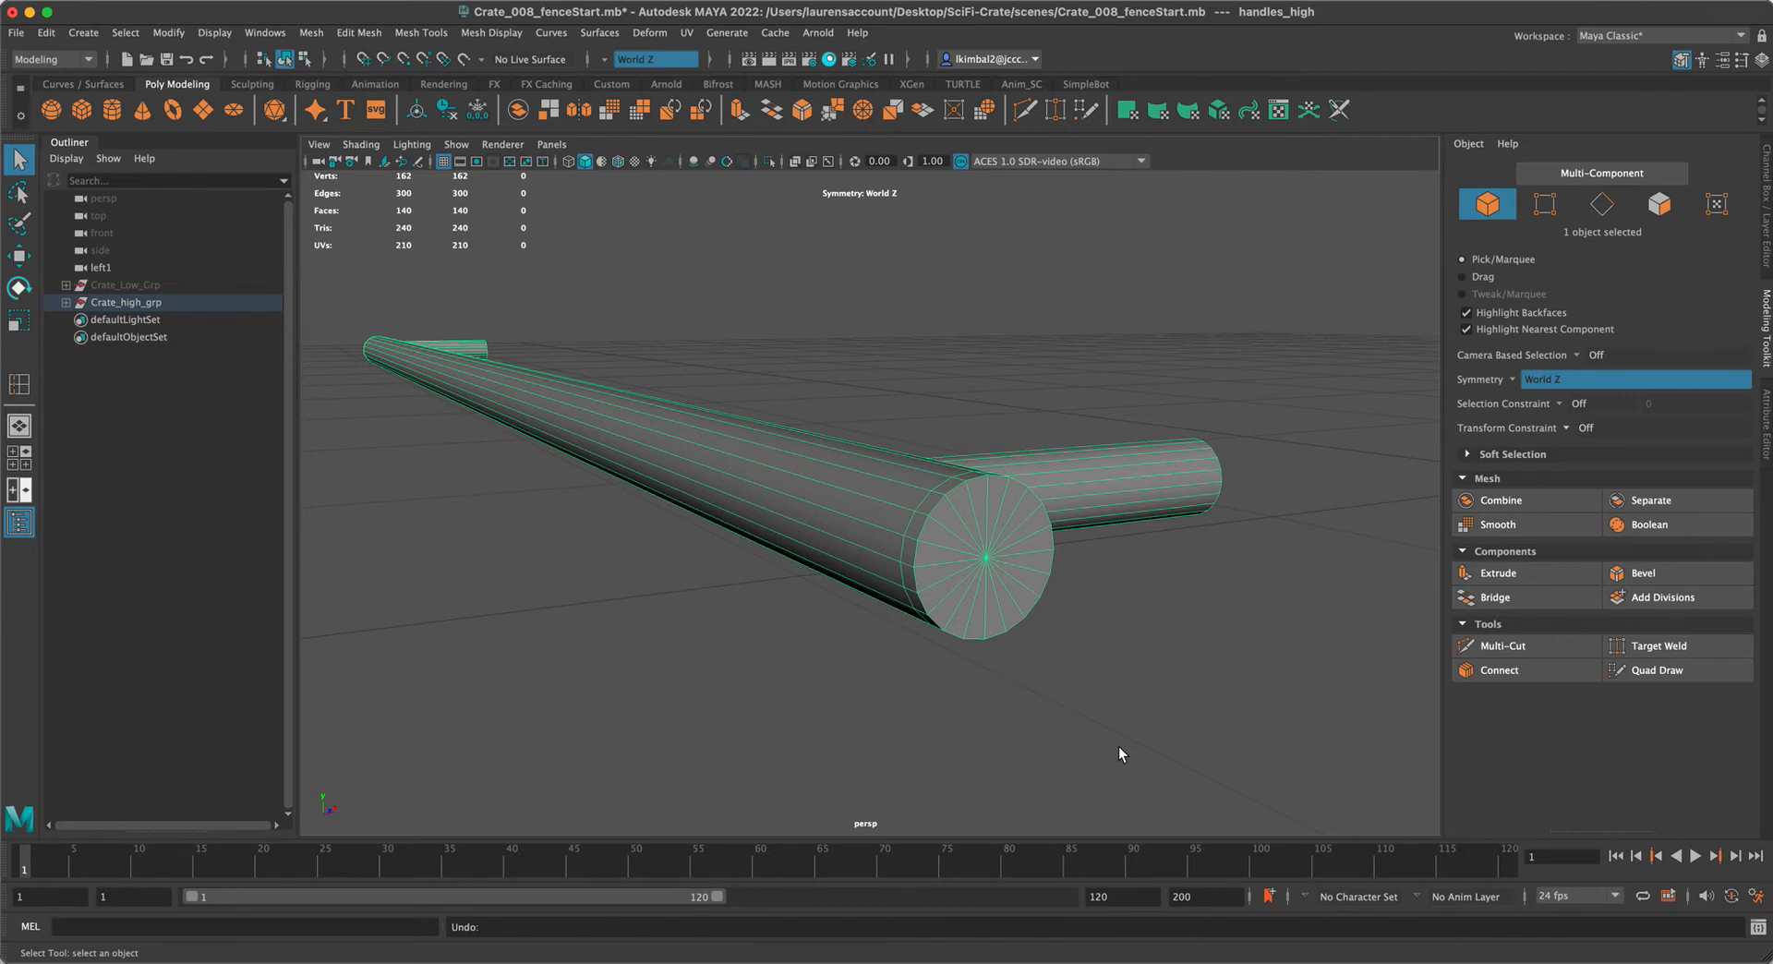
left_click_drag(1367, 462, 1144, 495, "alt")
middle_click_drag(1141, 491, 1221, 495, "alt")
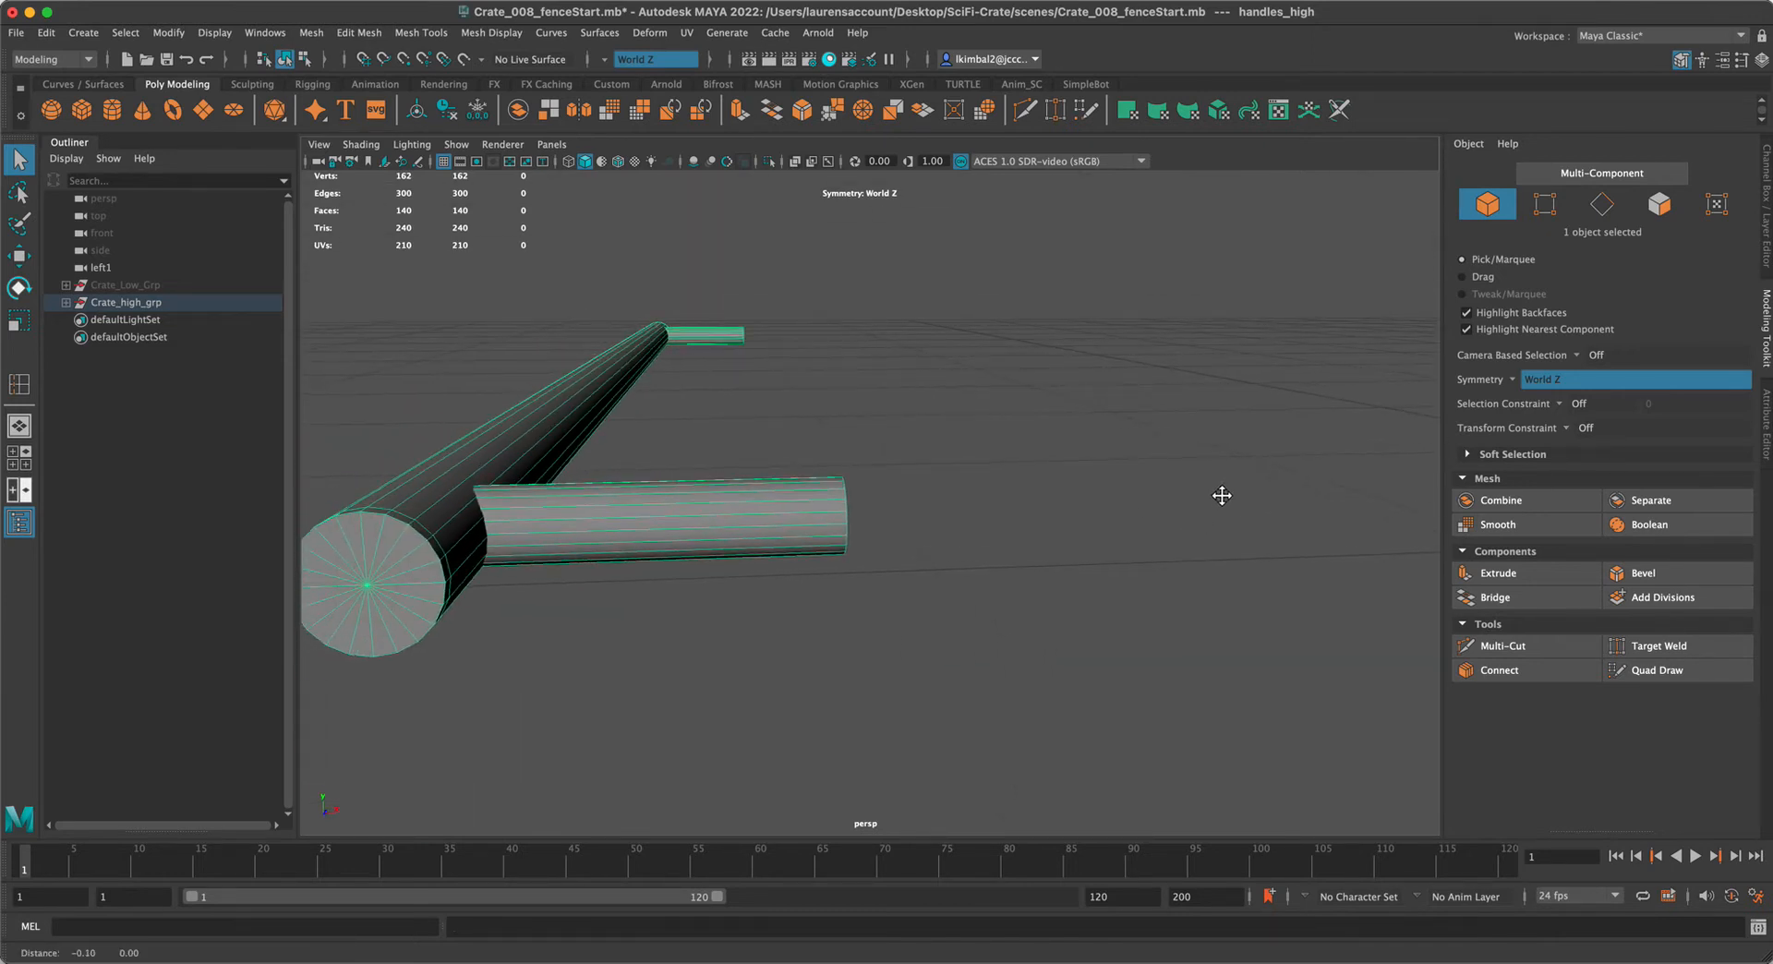
Try moving the short post's end vertices upward to test the World Z symmetry, undo the move, and return to object selection
right_click_drag(730, 506, 637, 479)
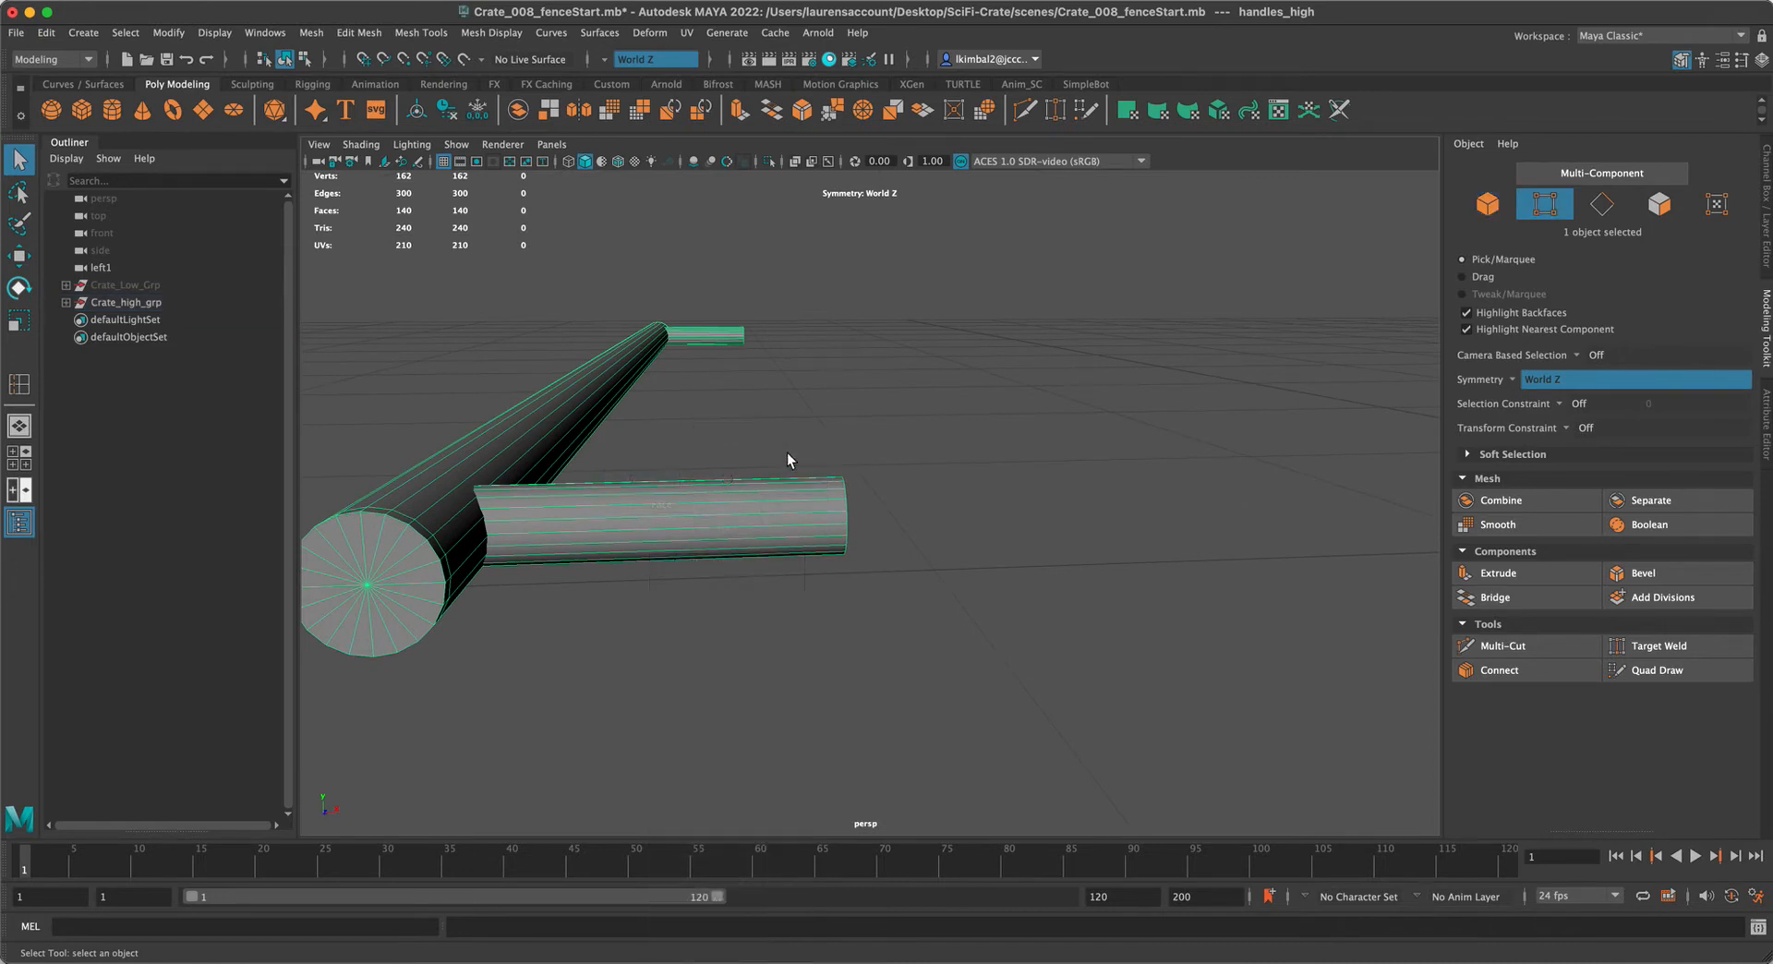
left_click_drag(877, 502, 813, 457)
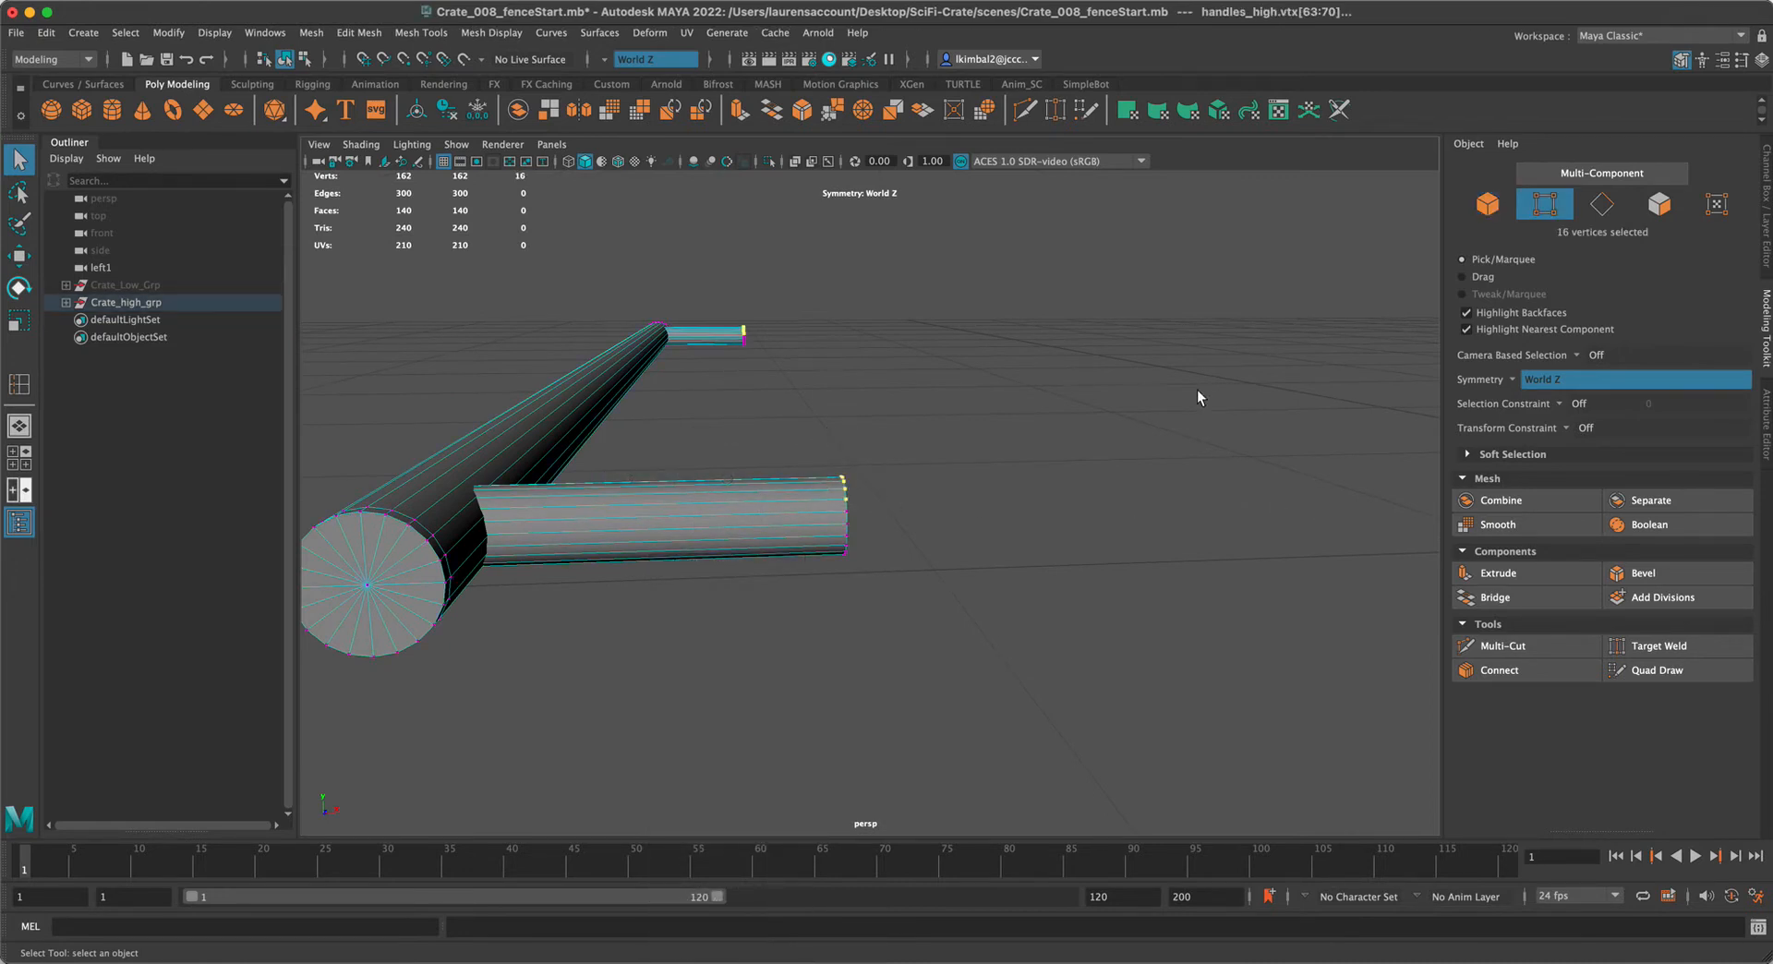
key("w")
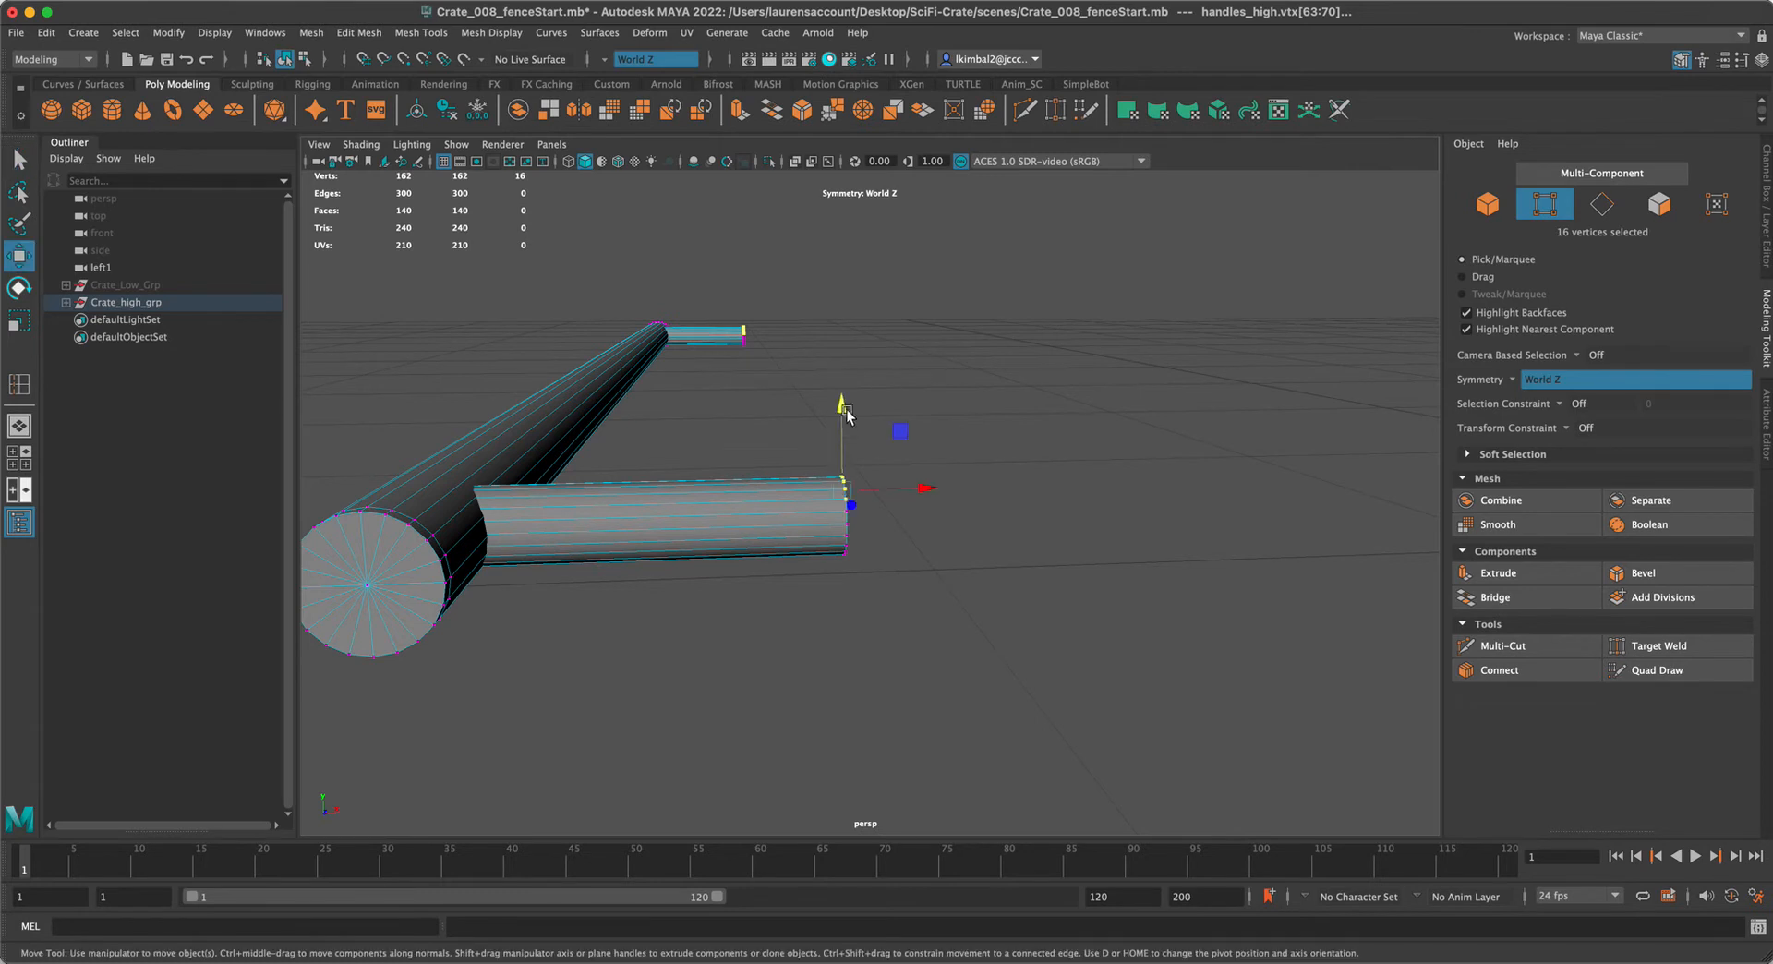
left_click_drag(854, 392, 857, 334)
key("z")
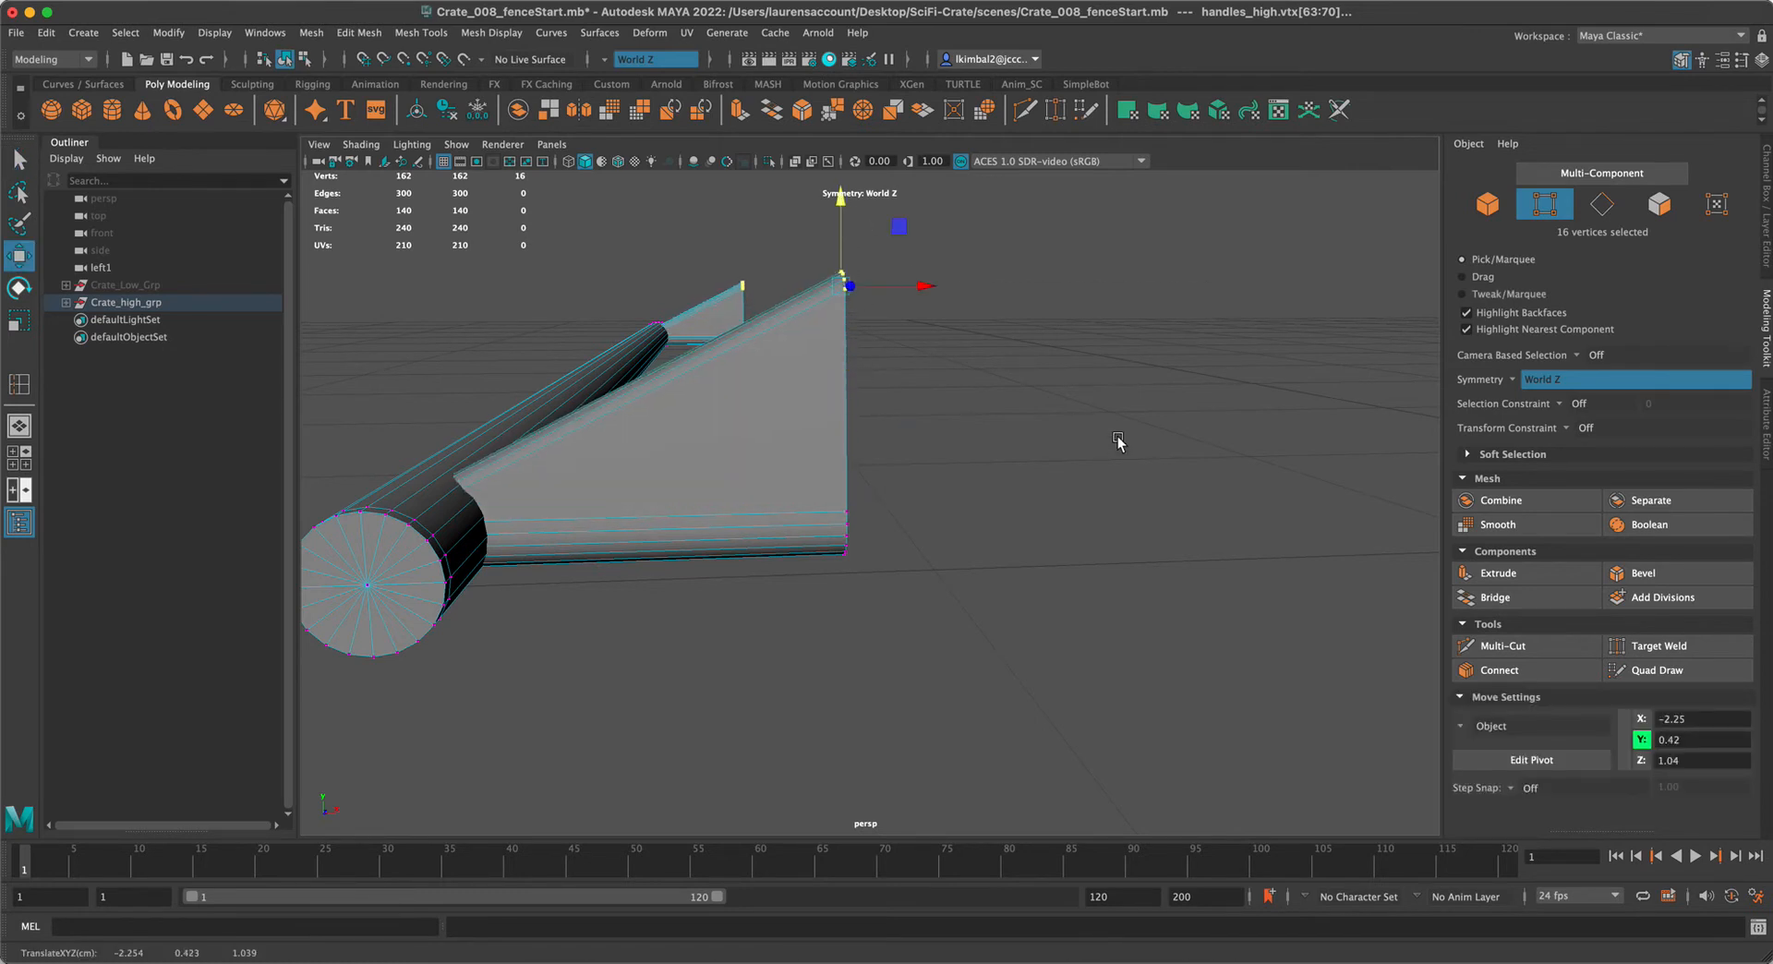
key("z")
left_click(1102, 427)
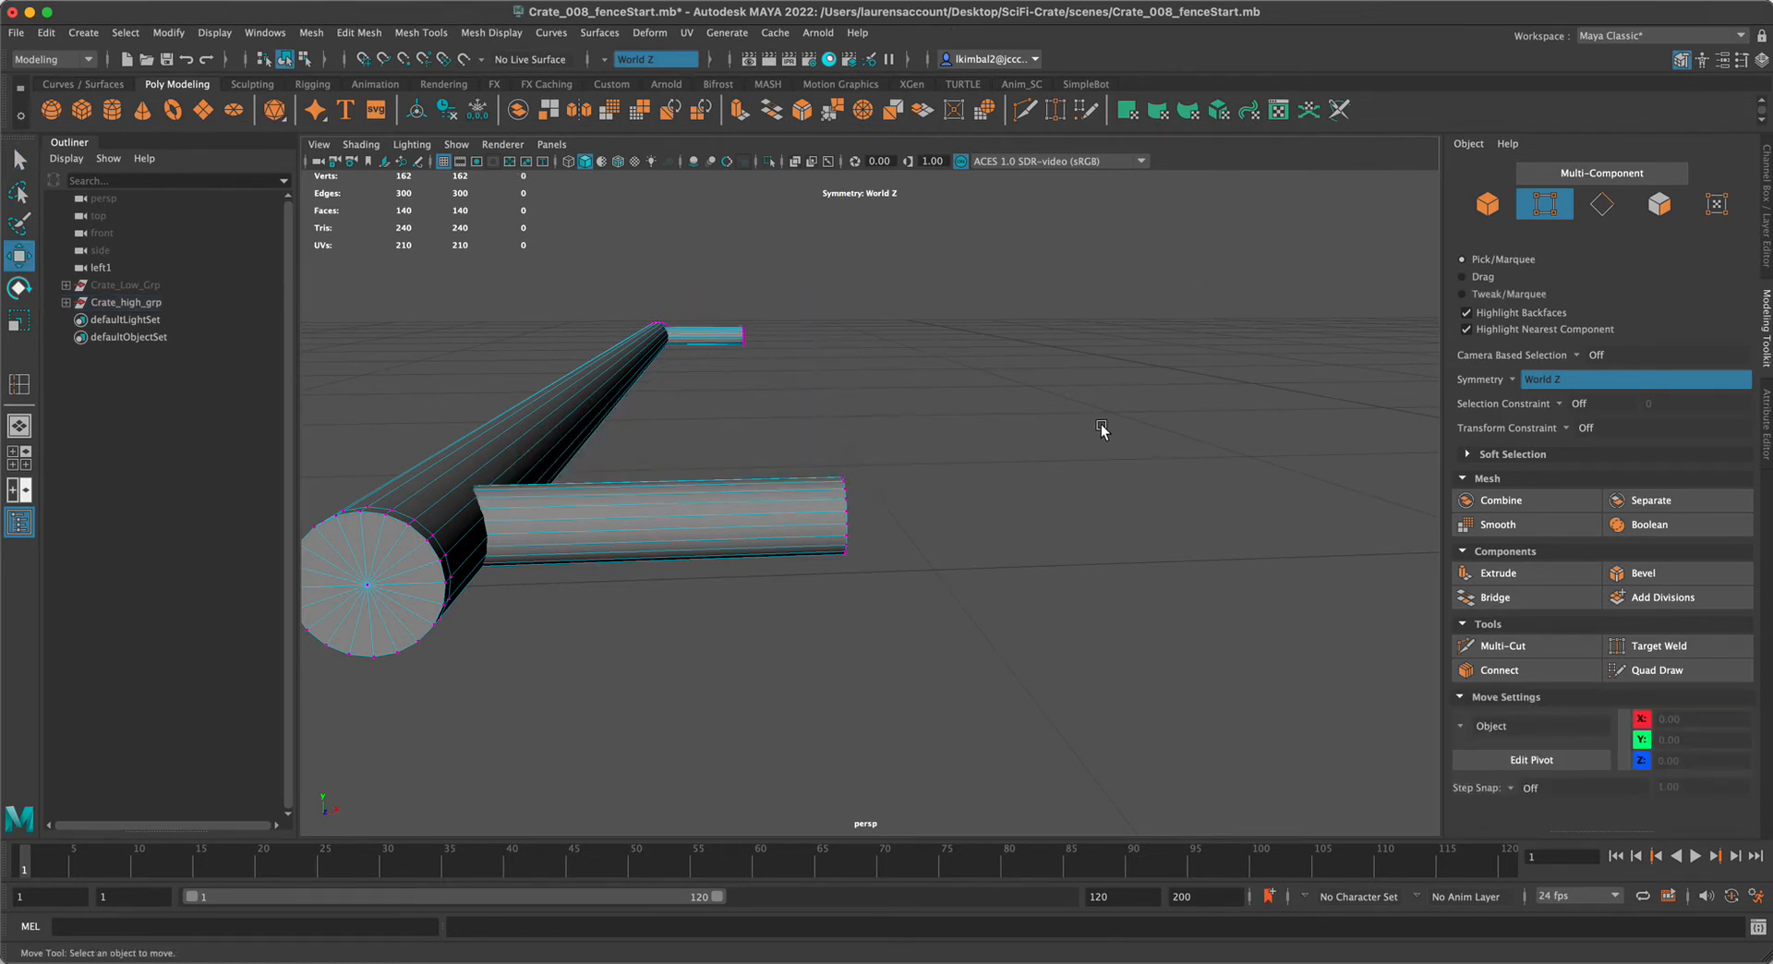
key("F8")
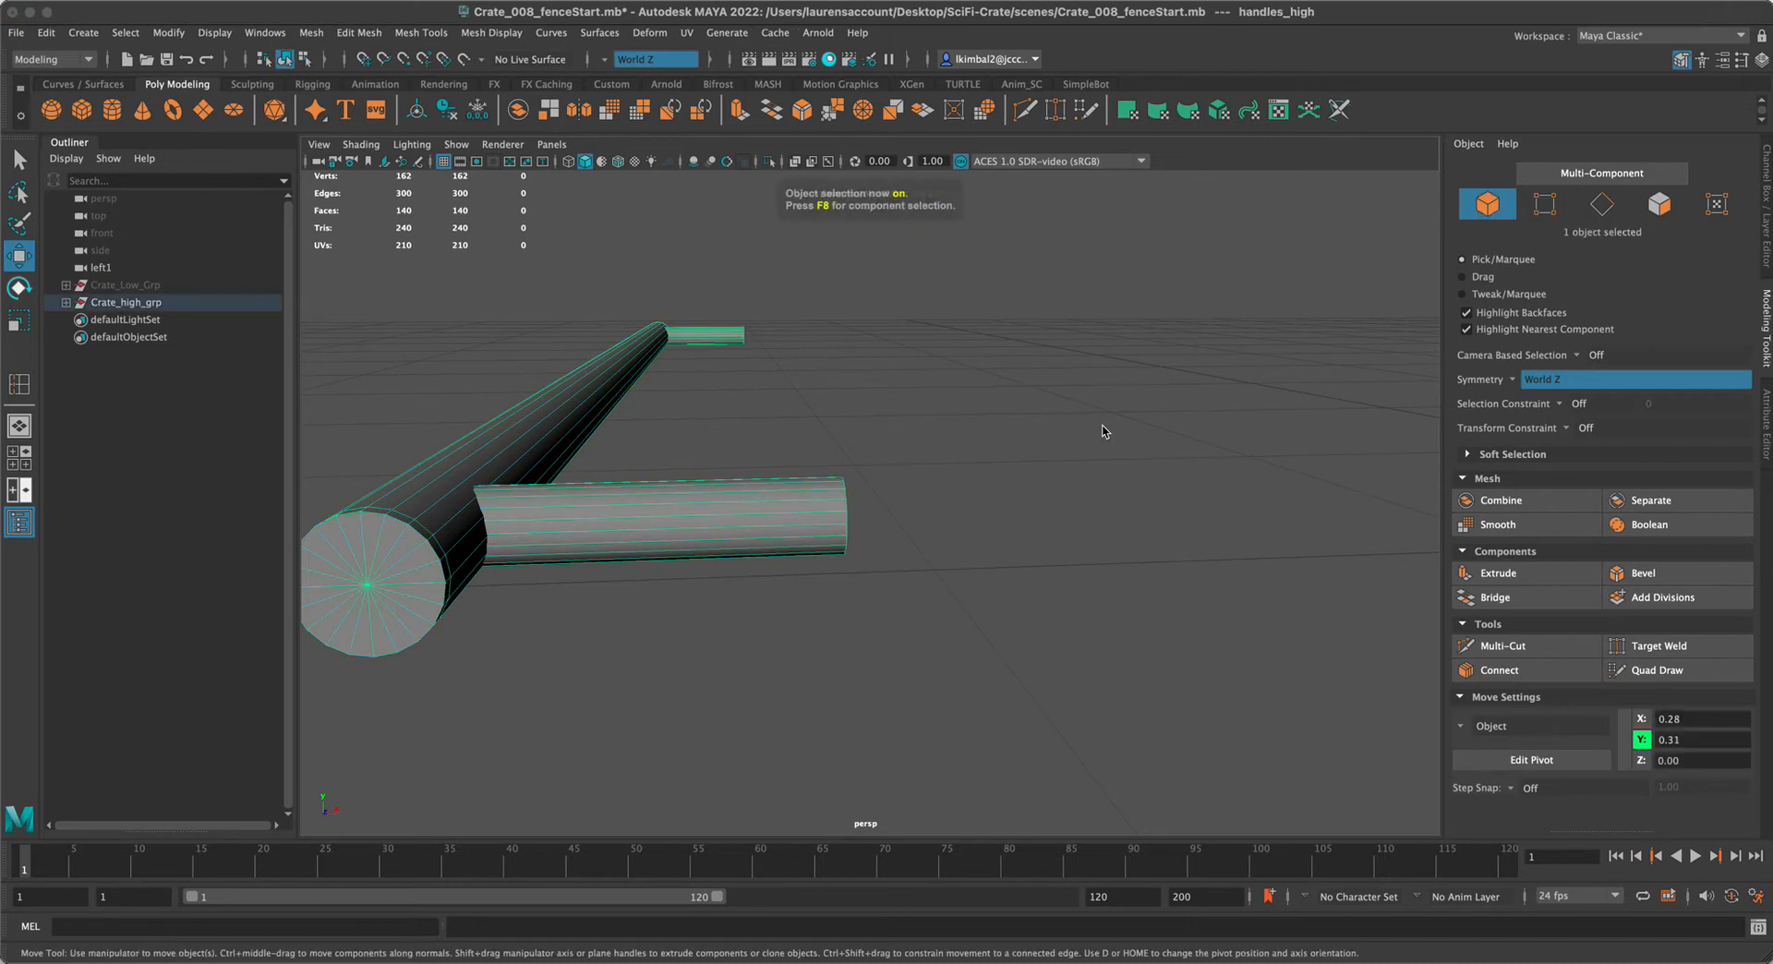
In wireframe display, select only the end-cap faces of the long bar, leaving out the ring of side faces beside them
middle_click_drag(469, 518, 712, 451, "alt")
right_click_drag(712, 450, 755, 508, "alt")
left_click_drag(755, 508, 859, 503, "alt")
middle_click_drag(771, 480, 771, 516, "alt")
left_click_drag(771, 520, 872, 529, "alt")
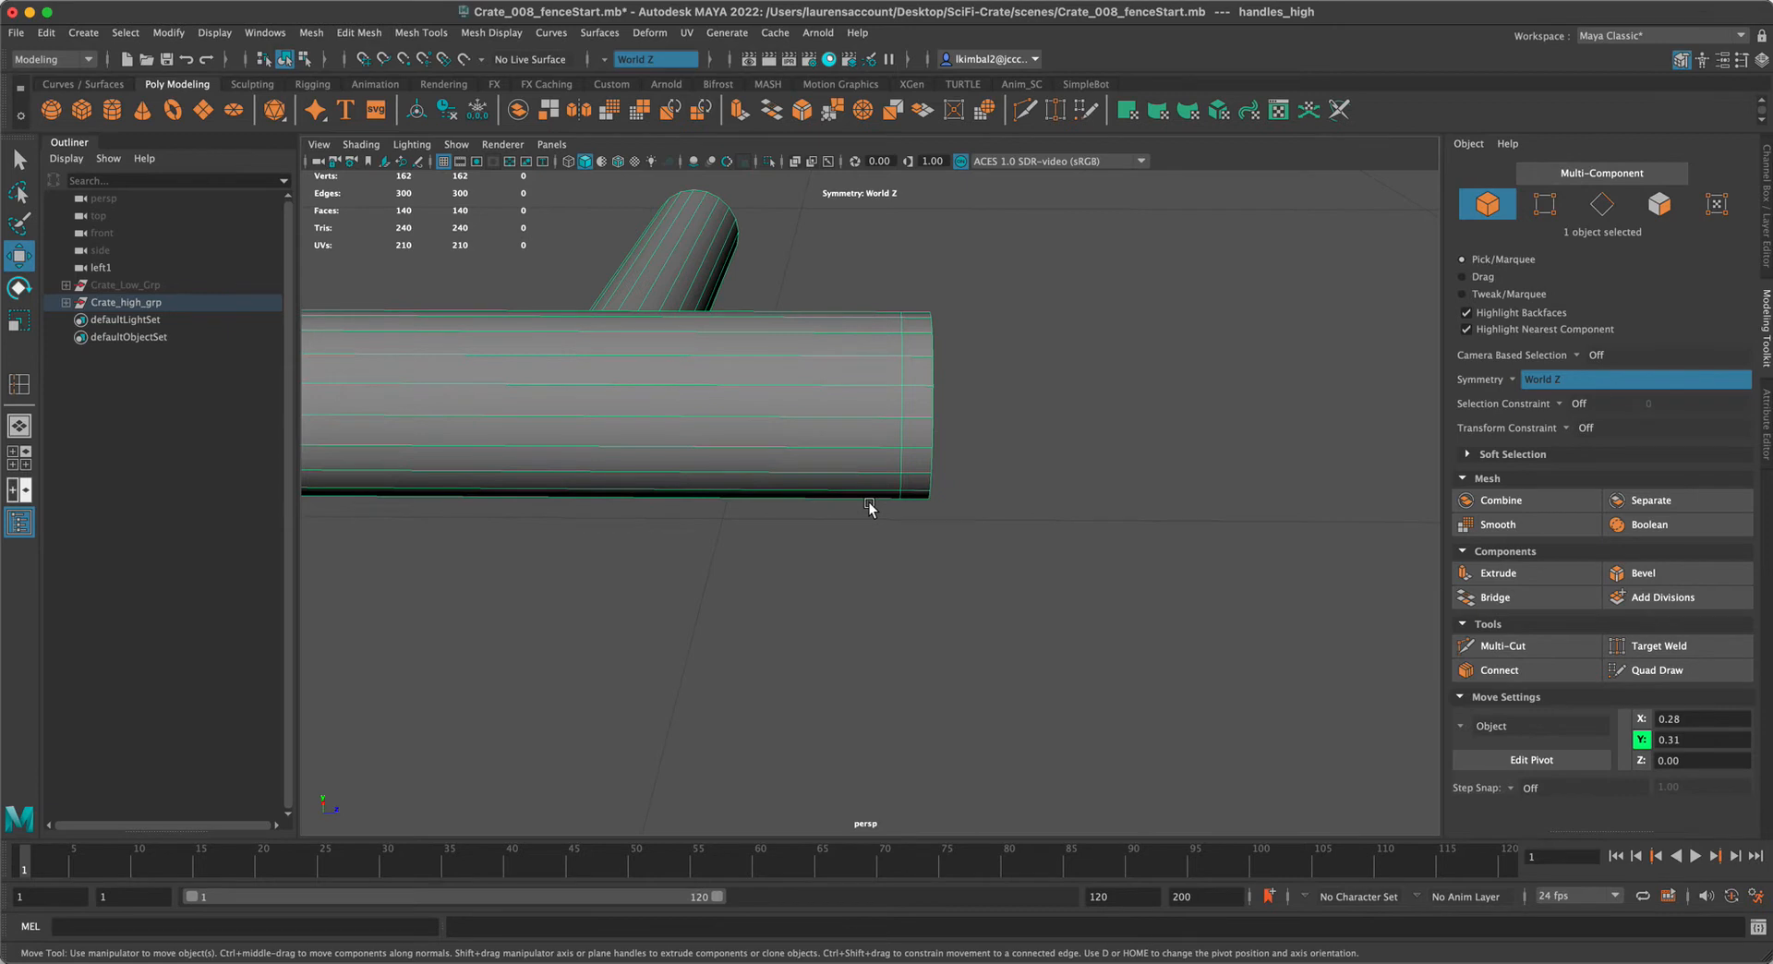
key("space")
key("space")
key("4")
right_click_drag(843, 339, 846, 374)
left_click_drag(1182, 274, 918, 570)
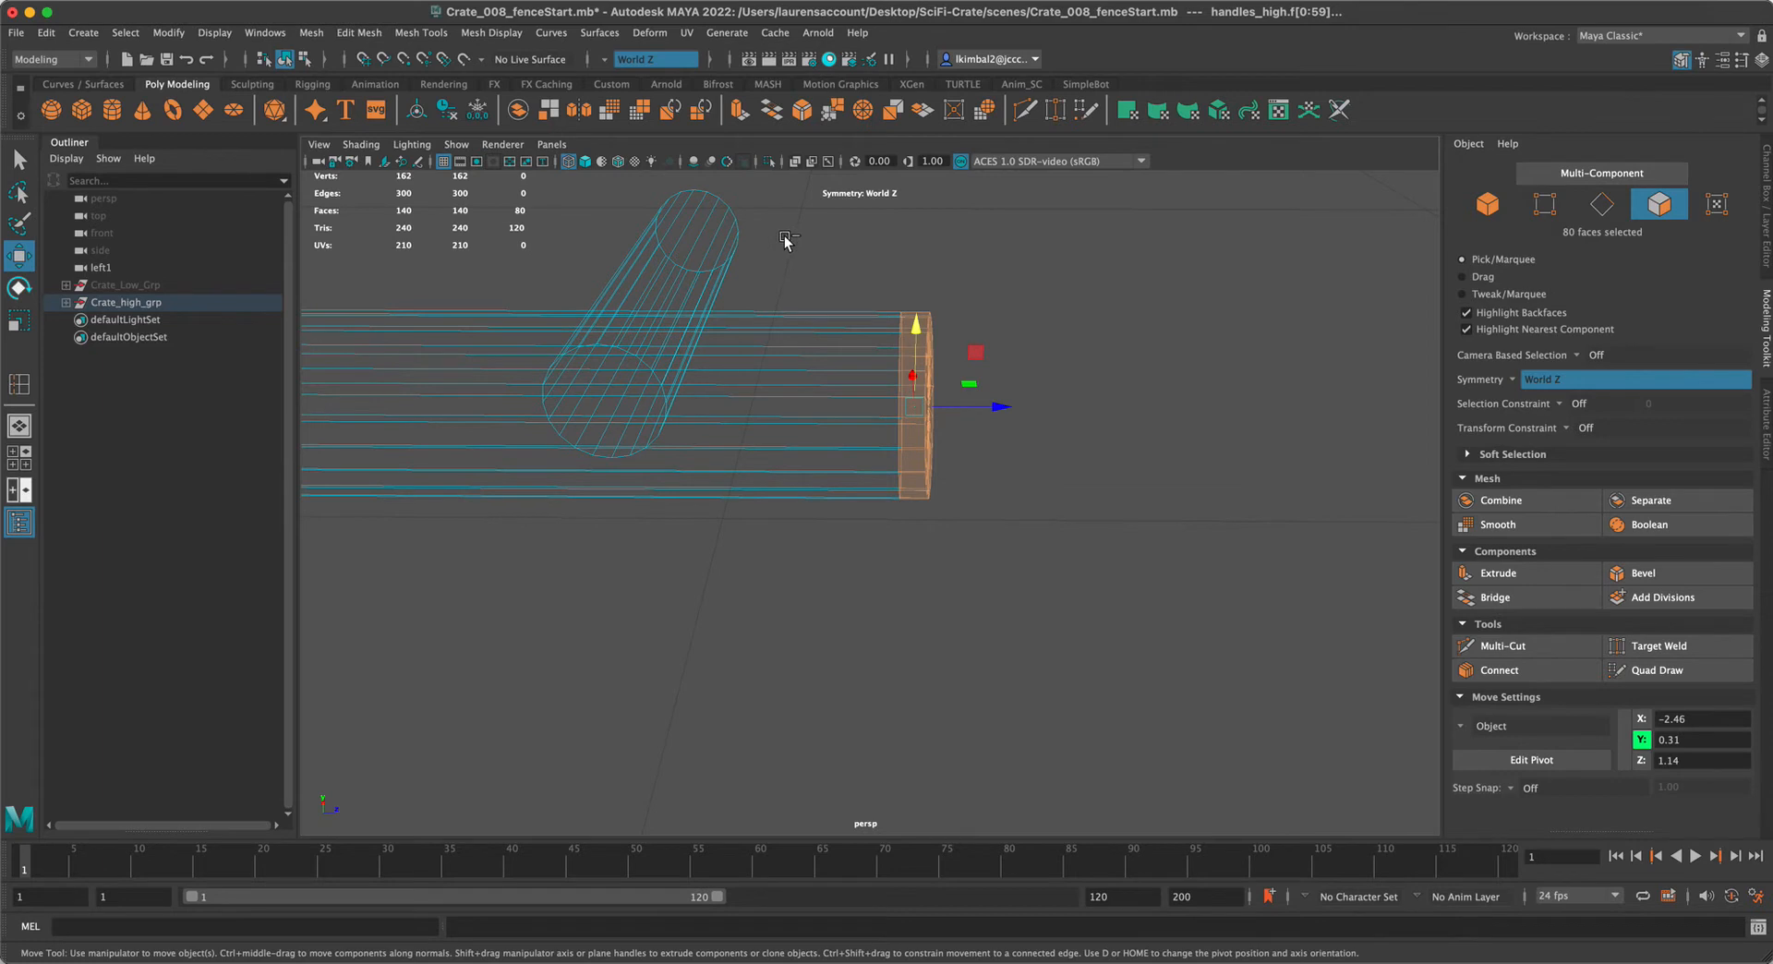
left_click_drag(783, 237, 909, 530)
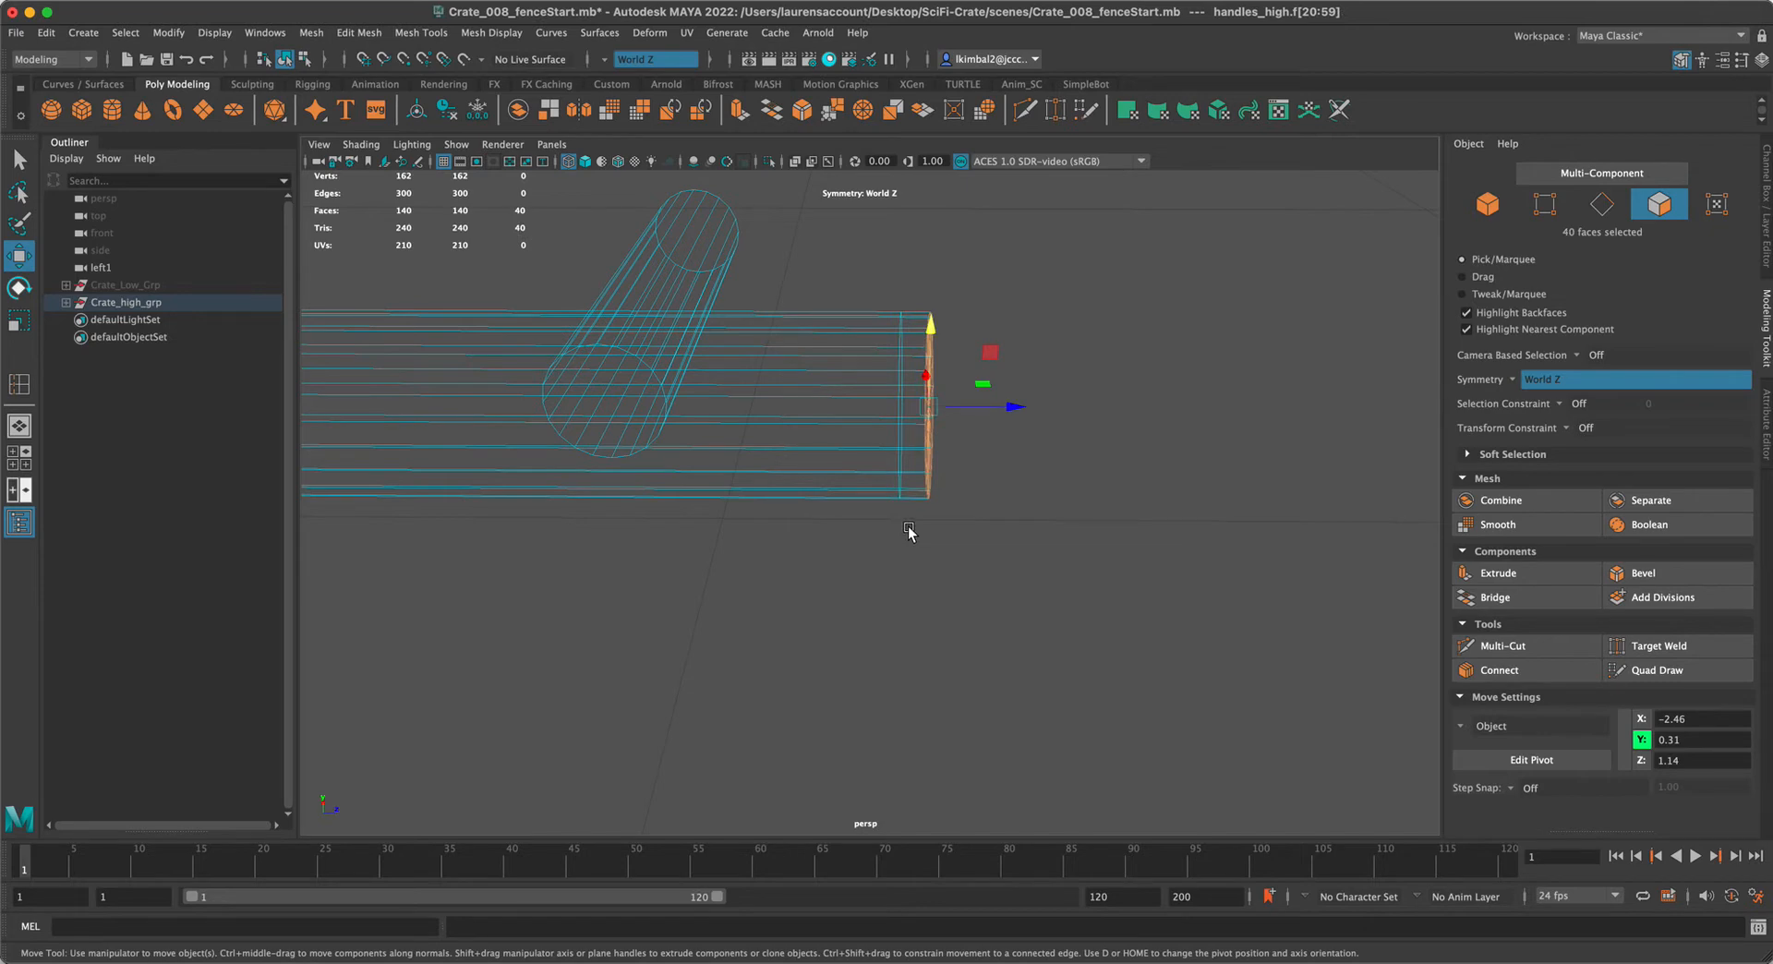
Check the cap face selection at both ends of the long bar and switch back to shaded display
left_click_drag(1222, 503, 1330, 561, "alt")
right_click_drag(1339, 736, 664, 618, "alt")
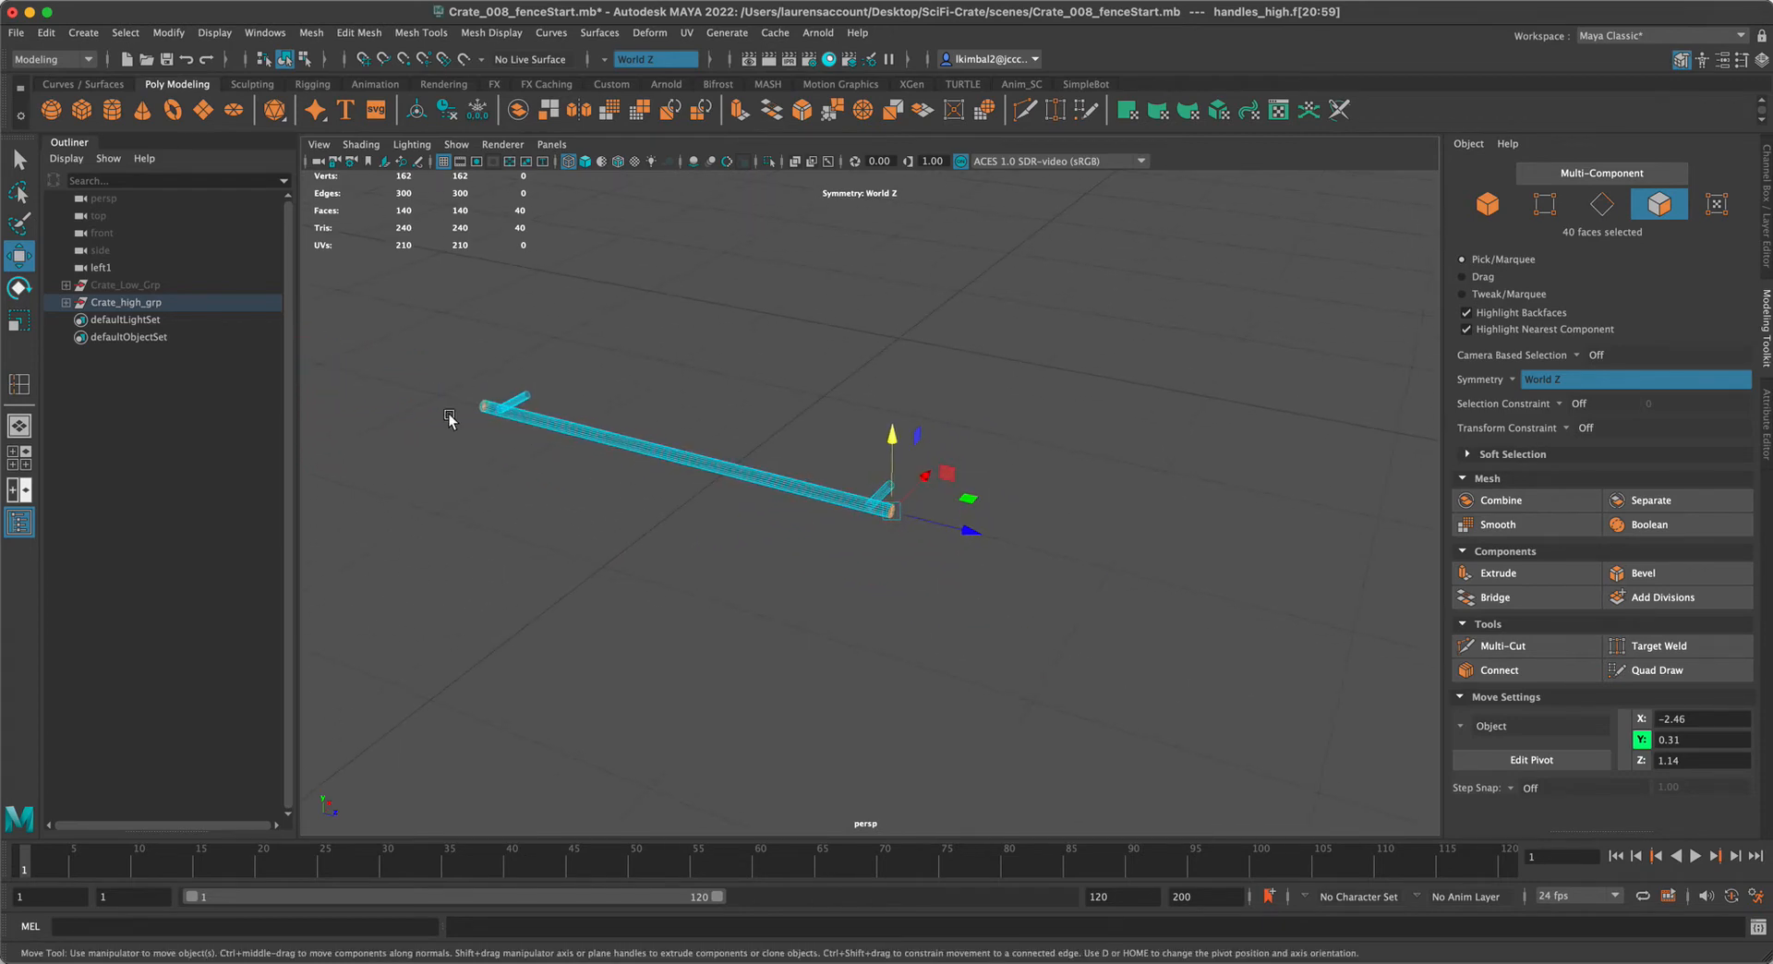
right_click_drag(499, 582, 1033, 818, "alt")
mouse_move(1033, 818)
left_mouse_down("alt")
mouse_move(941, 704)
mouse_move(745, 677)
mouse_move(760, 698)
left_mouse_up("alt")
key("5")
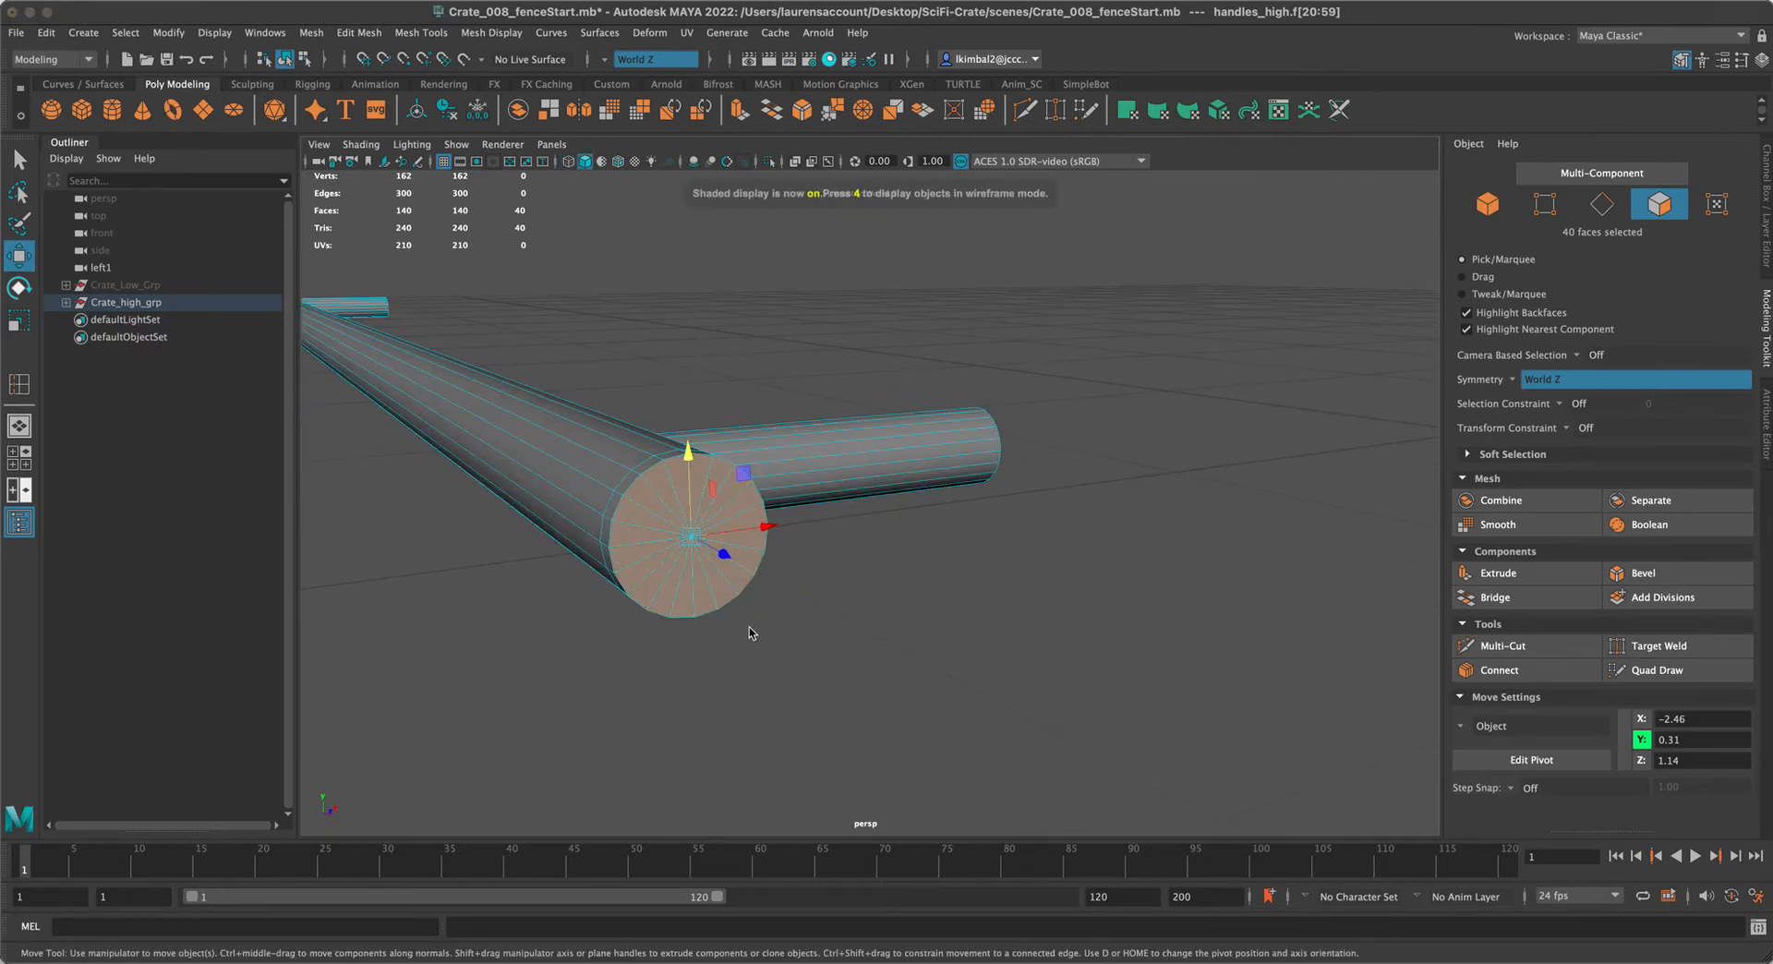
Try to extrude the selected cap faces while scaling them in their own plane, and undo the attempt
key("e")
key("r")
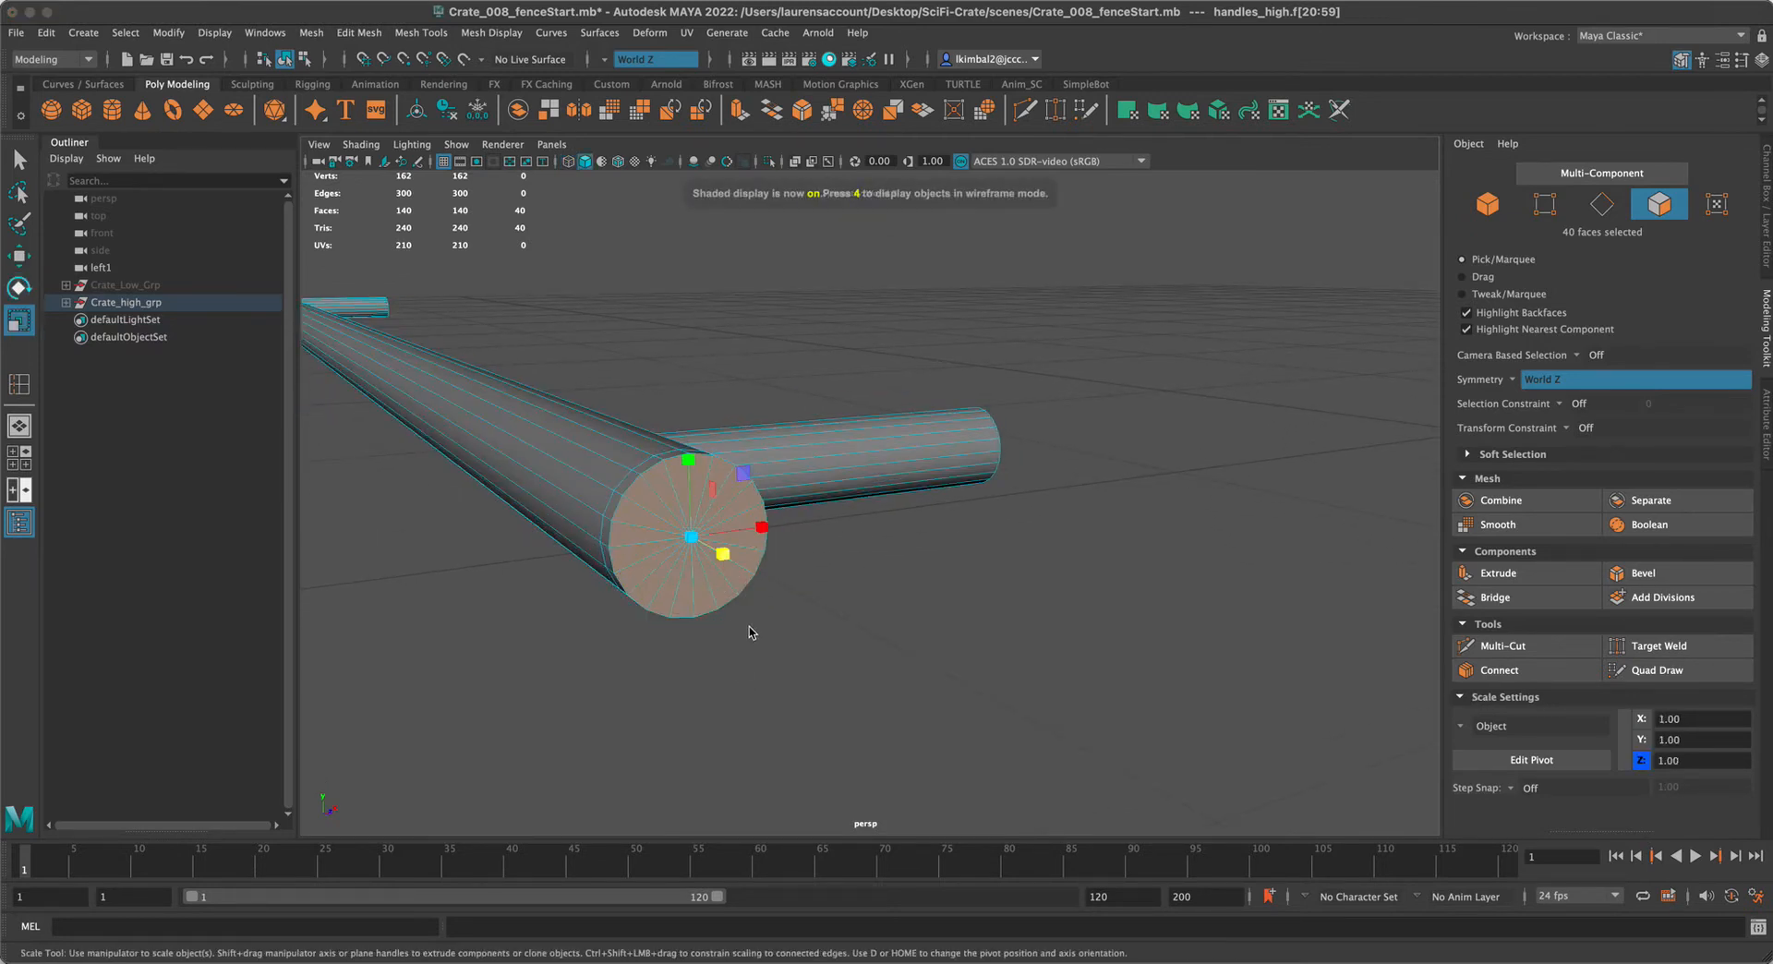
scroll(746, 475, "down", 5)
left_click(744, 474, "shift")
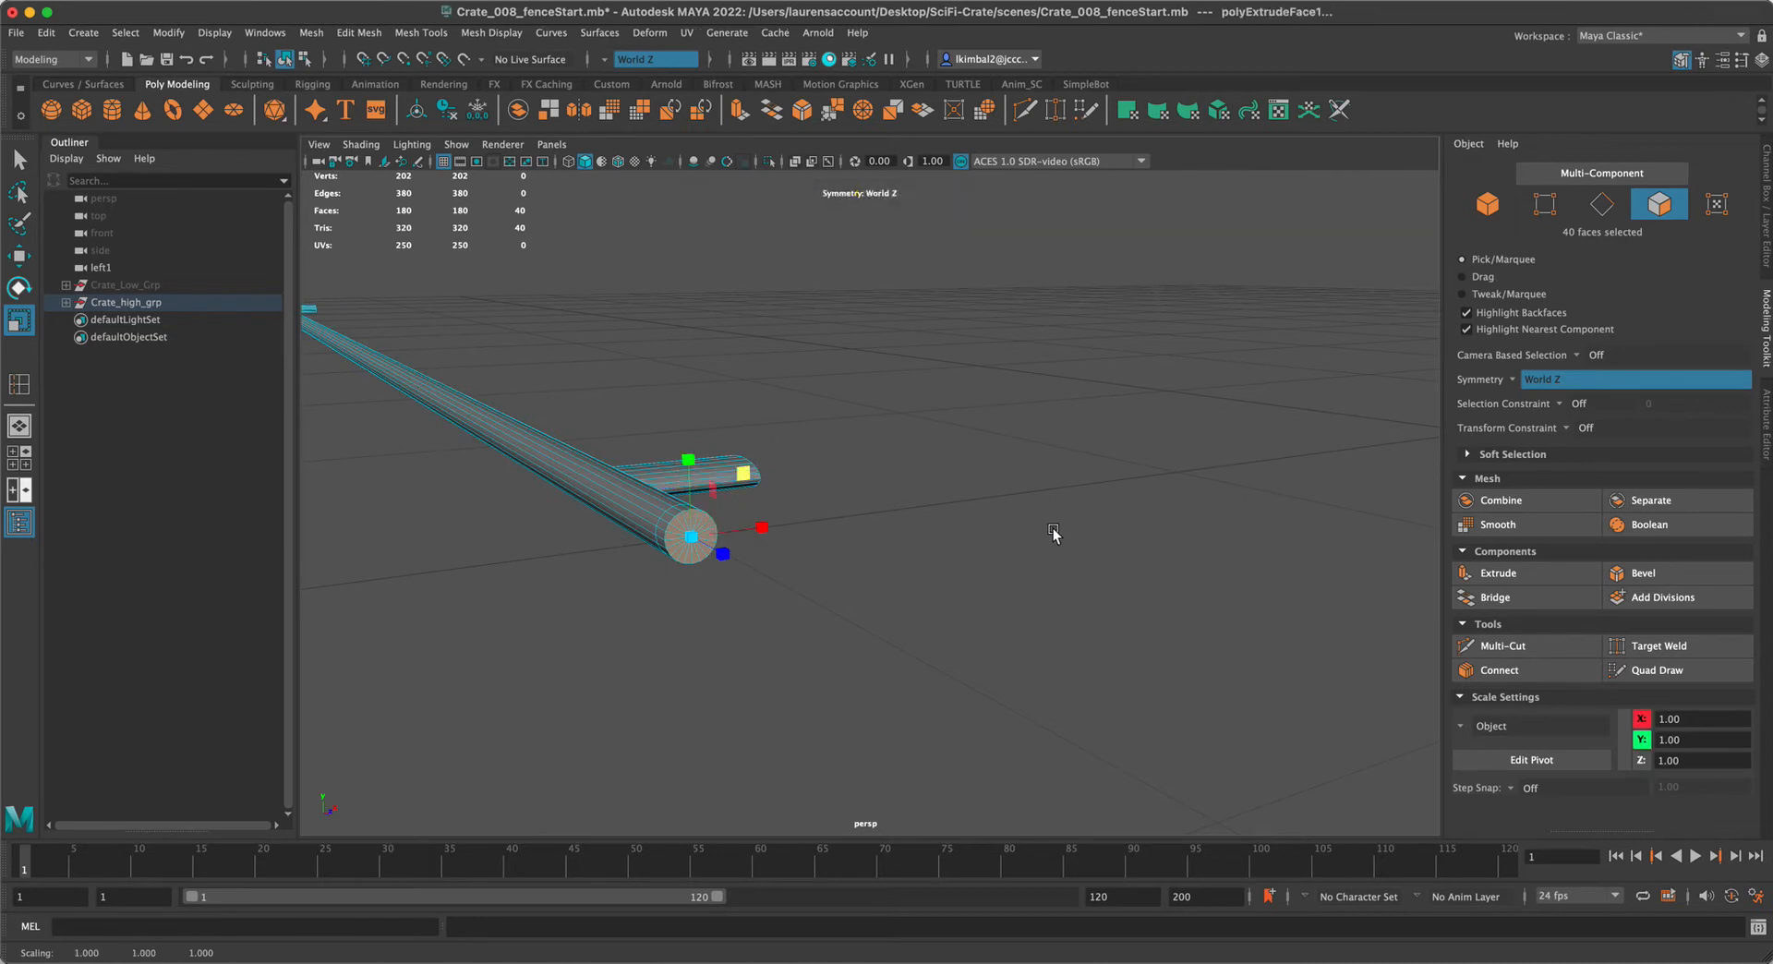
scroll(1052, 531, "up", 5)
left_click_drag(744, 475, 746, 482)
key("z")
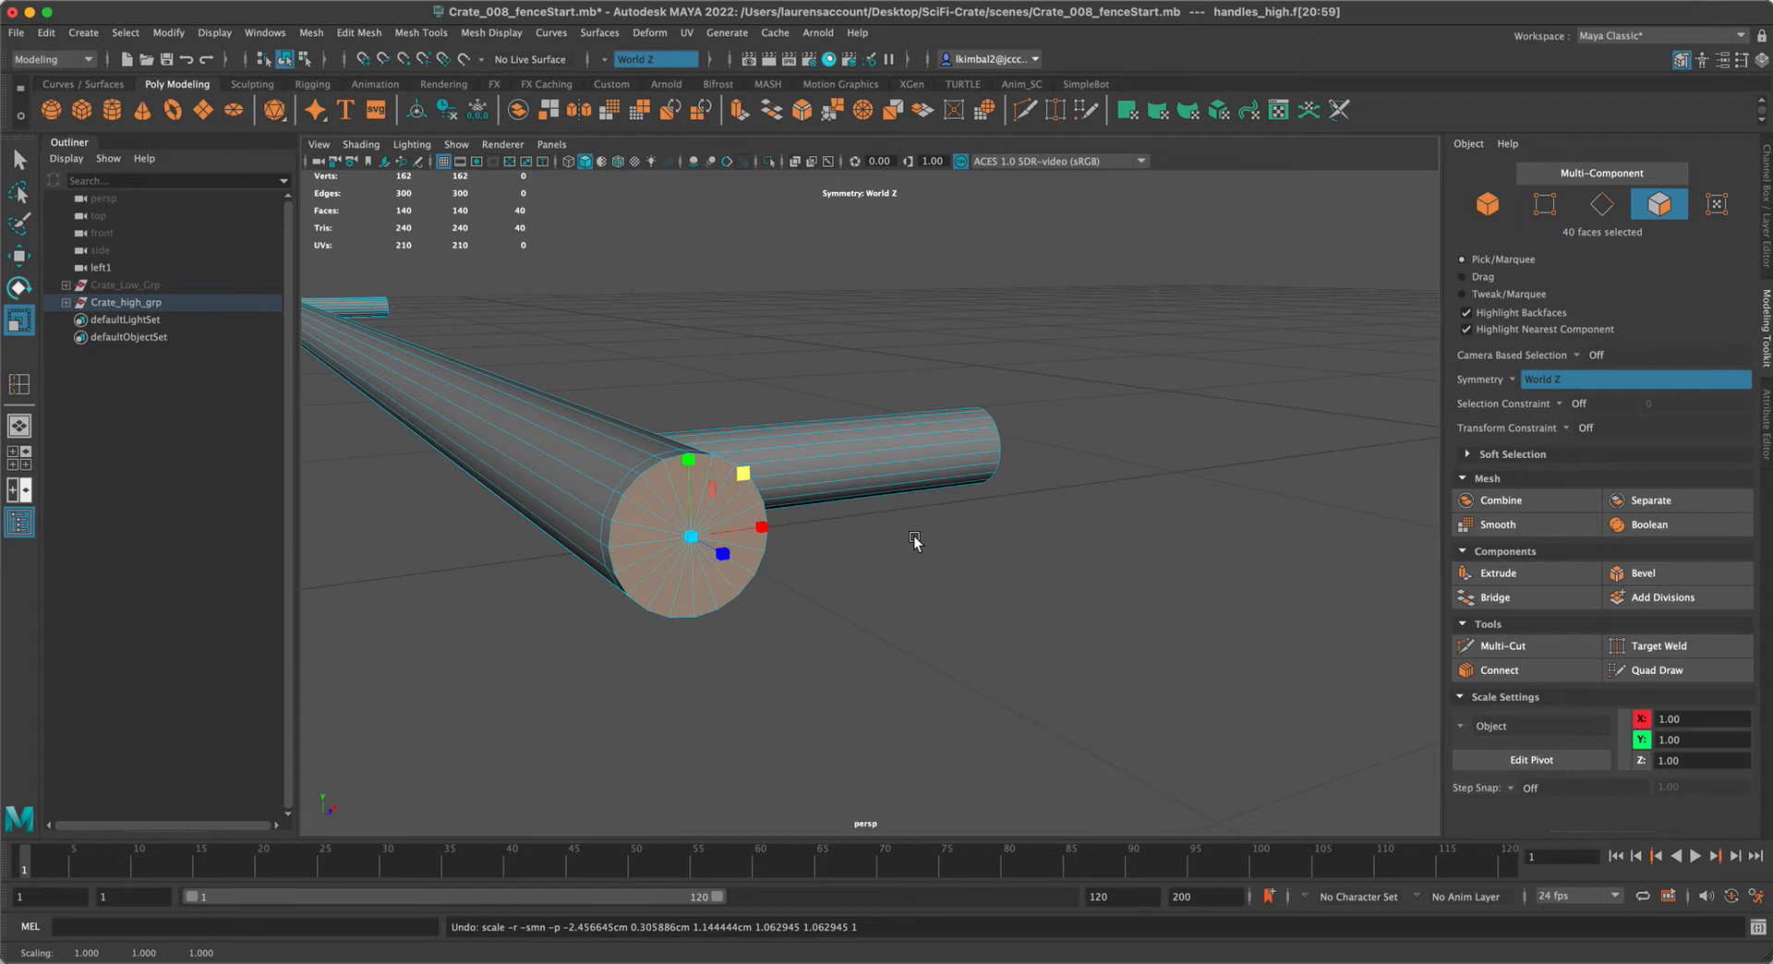
Extrude the cap faces at both ends of the long bar, scale them inward as an inset ring, and return to object selection
right_click_drag(914, 542, 890, 742, "alt")
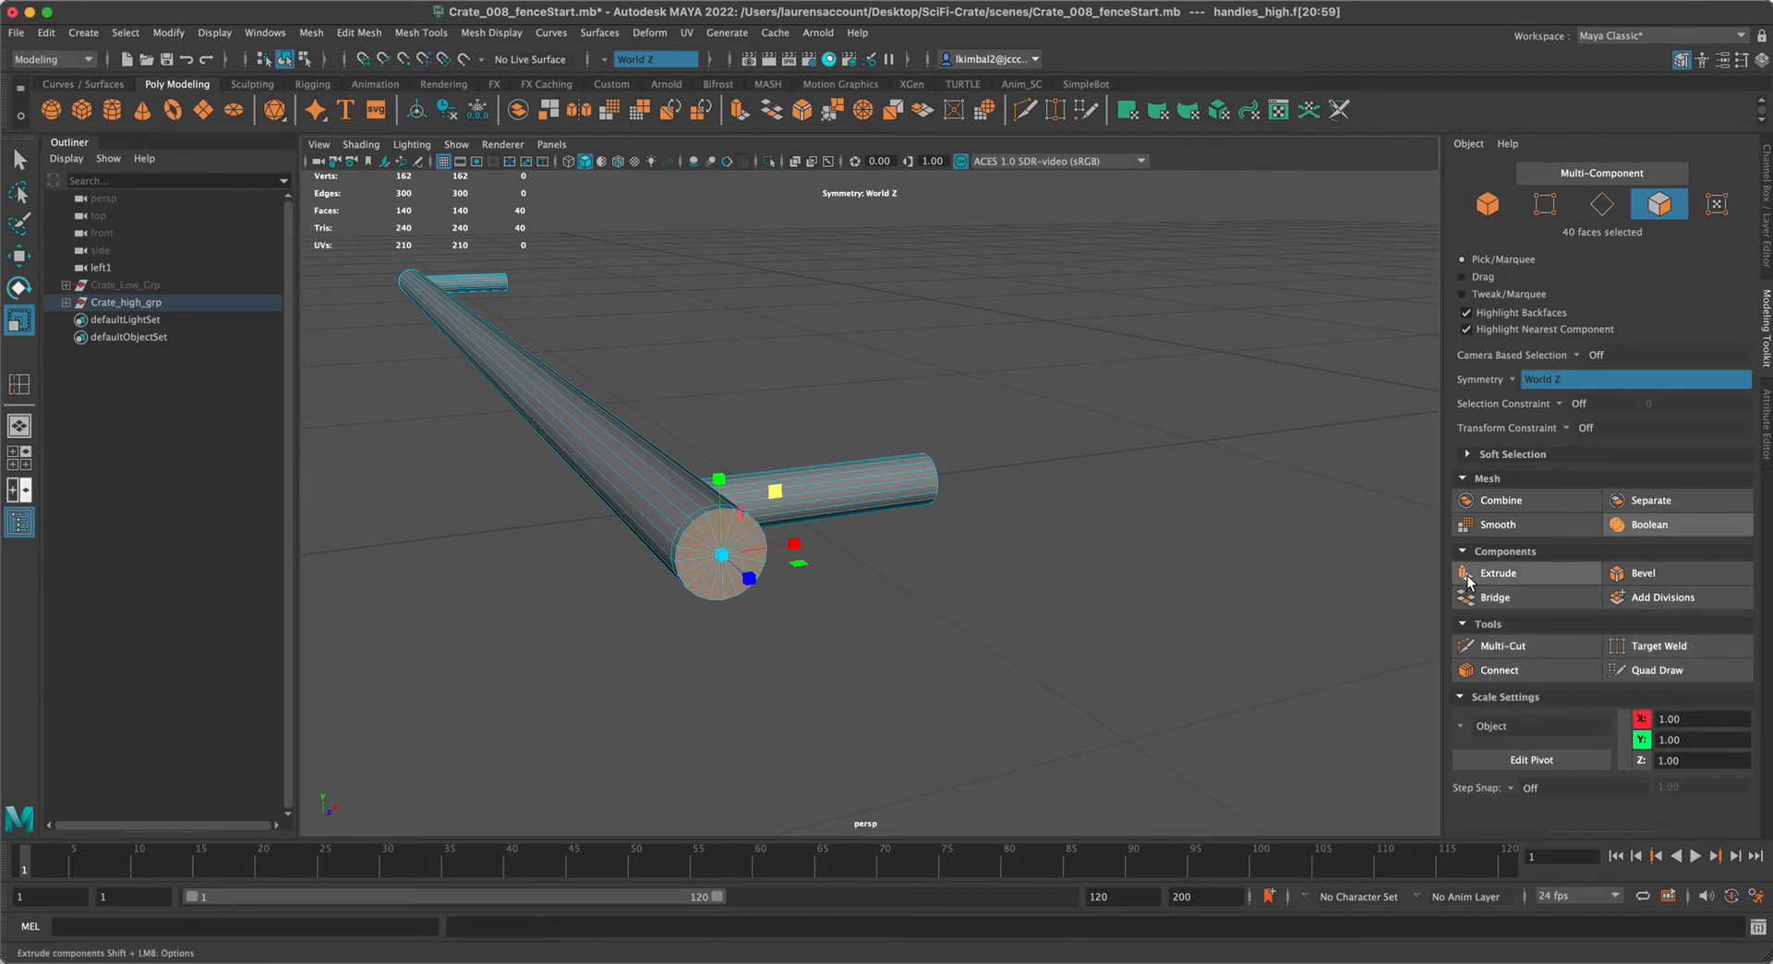
left_click(1508, 574)
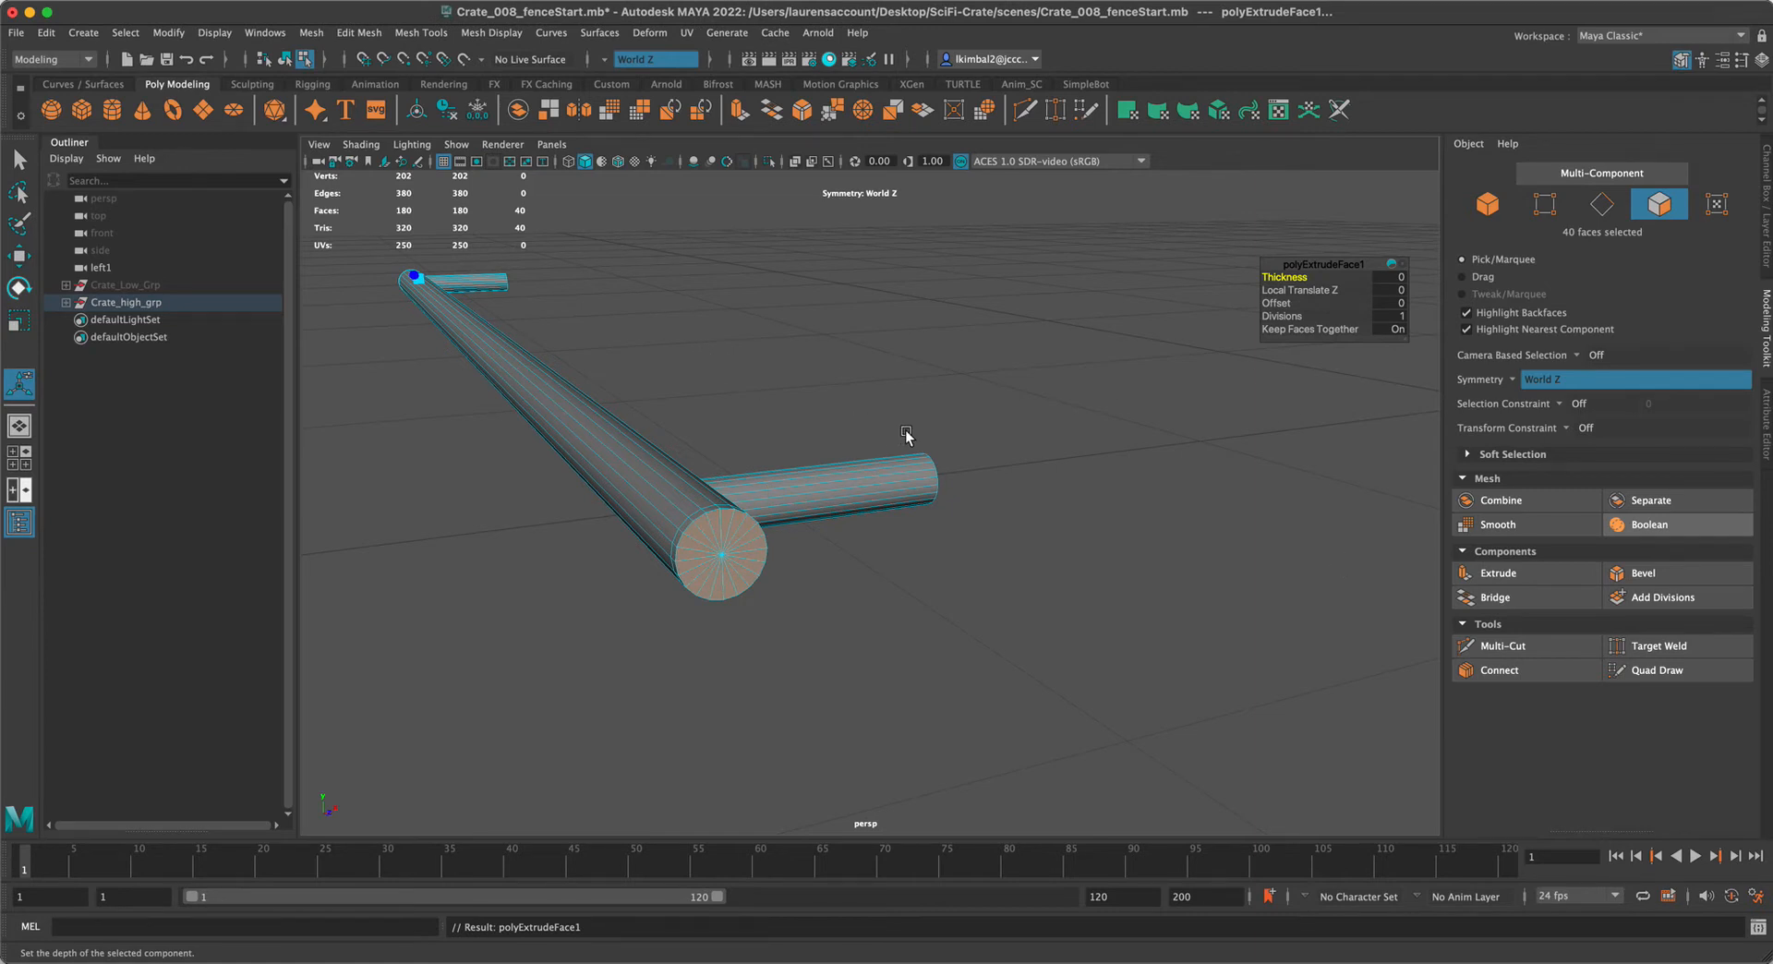
right_click_drag(998, 554, 592, 514, "alt")
left_click_drag(592, 515, 878, 504, "alt")
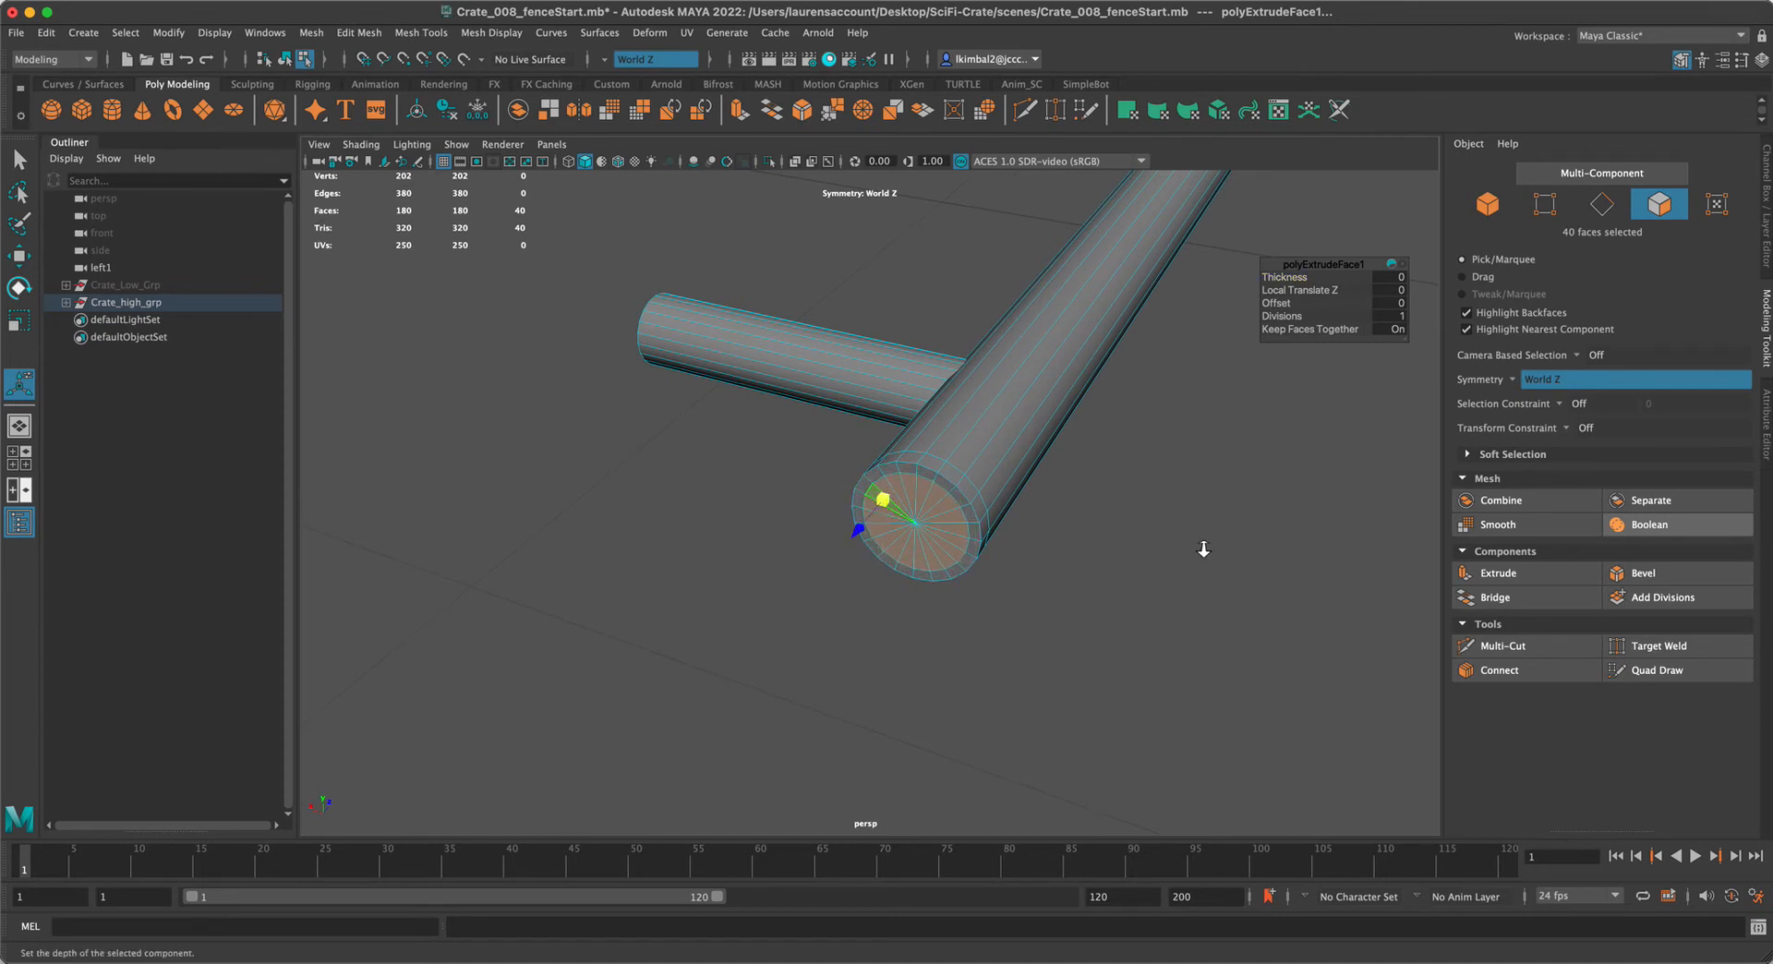
right_click_drag(1204, 554, 855, 462, "alt")
middle_click_drag(1053, 471, 859, 668, "alt")
left_click_drag(637, 636, 871, 435, "alt")
right_click_drag(871, 435, 995, 581, "alt")
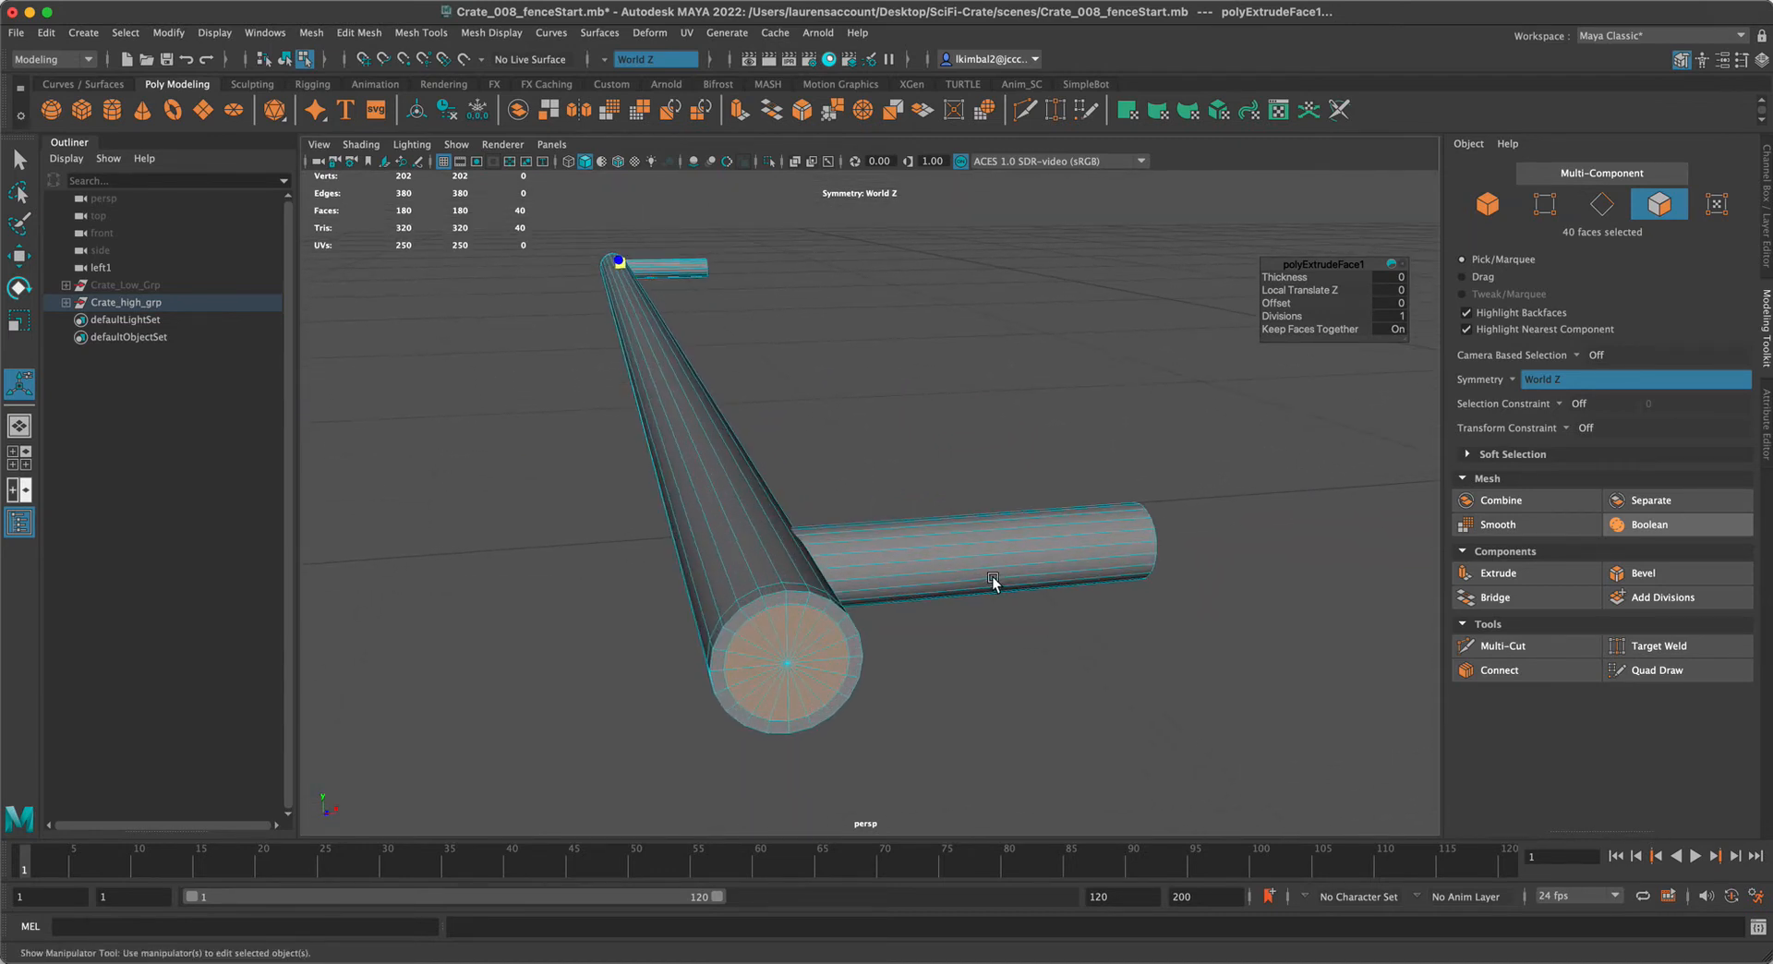
left_click(1089, 378)
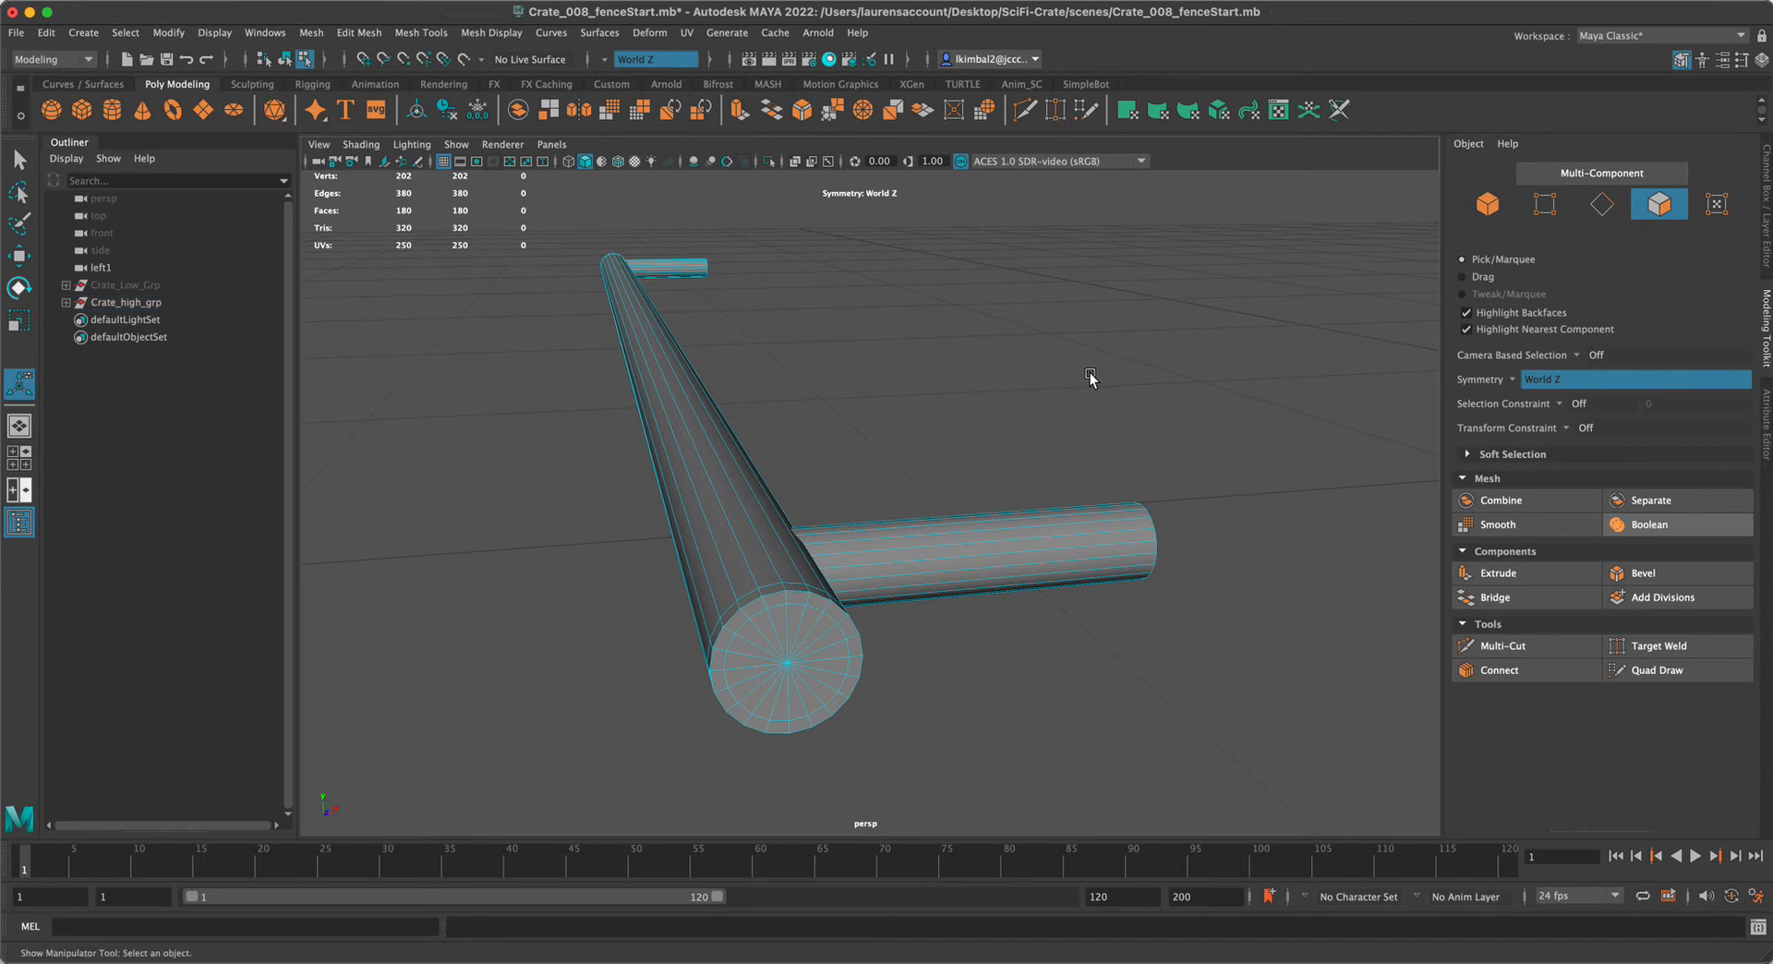
key("F8")
key("q")
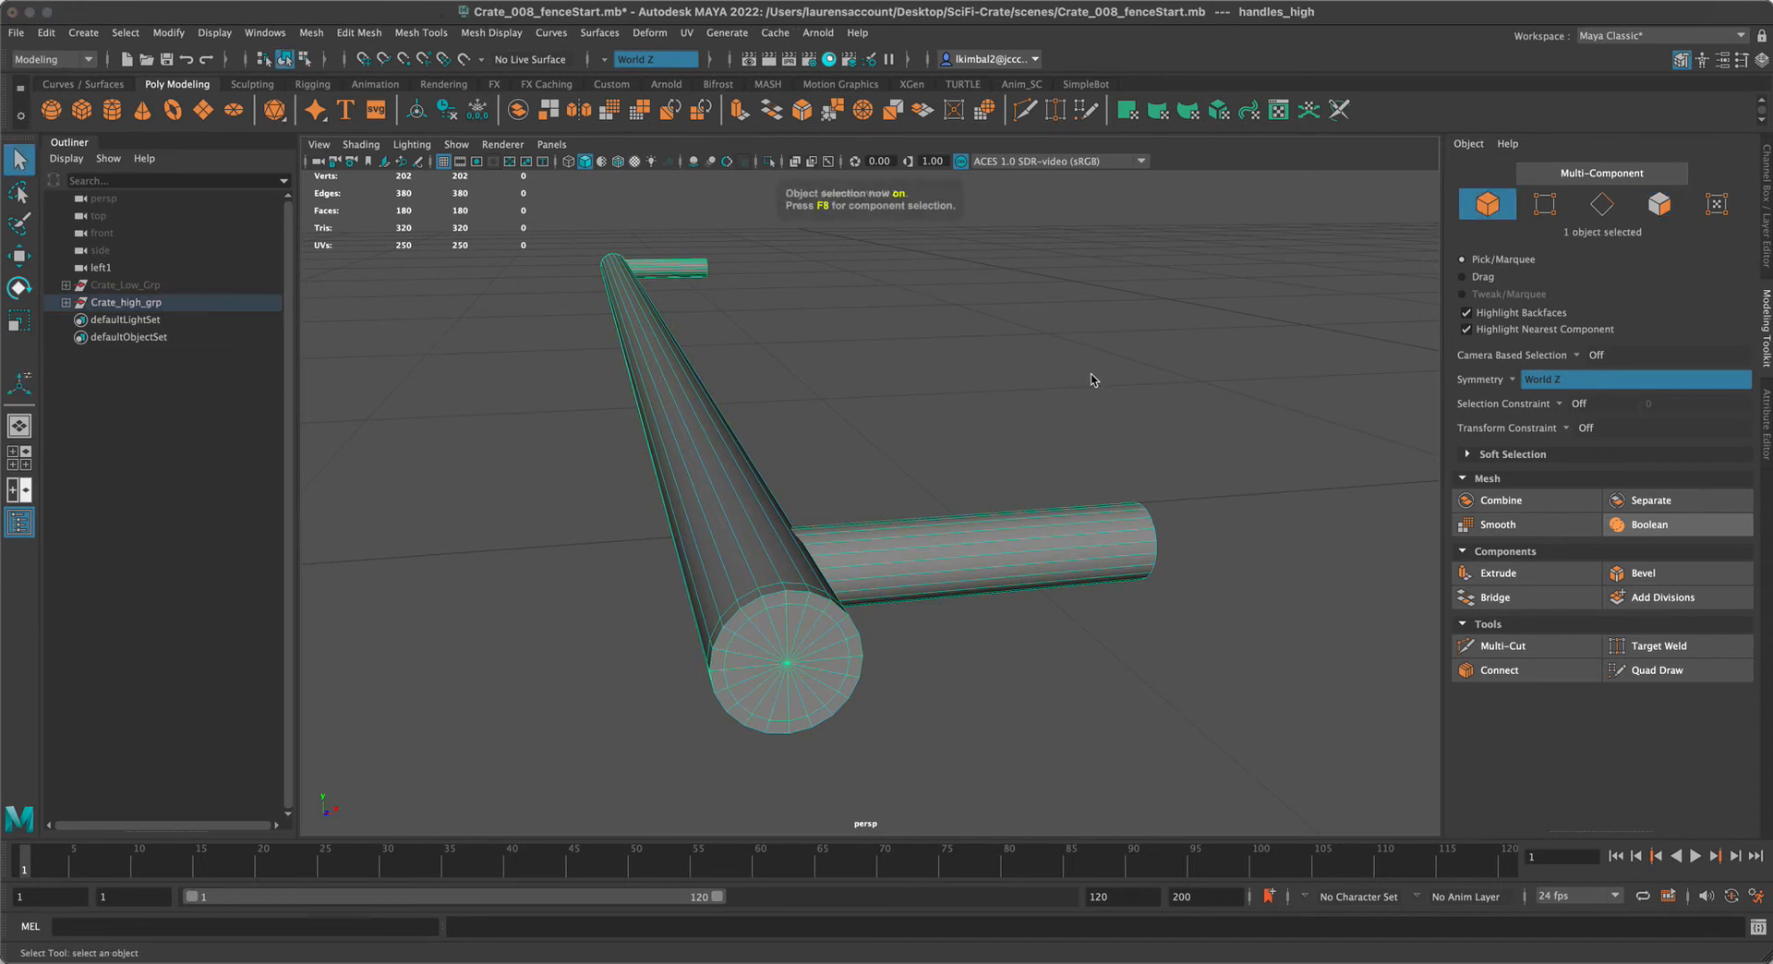
Inspect the handle's bar ends and short post in smooth preview, and return the mesh to unsmoothed display
left_click(1068, 360)
left_click_drag(1068, 360, 985, 463, "alt")
right_click_drag(986, 462, 1251, 519, "alt")
middle_click_drag(1251, 519, 1312, 485, "alt")
middle_click_drag(1165, 362, 1063, 381, "alt")
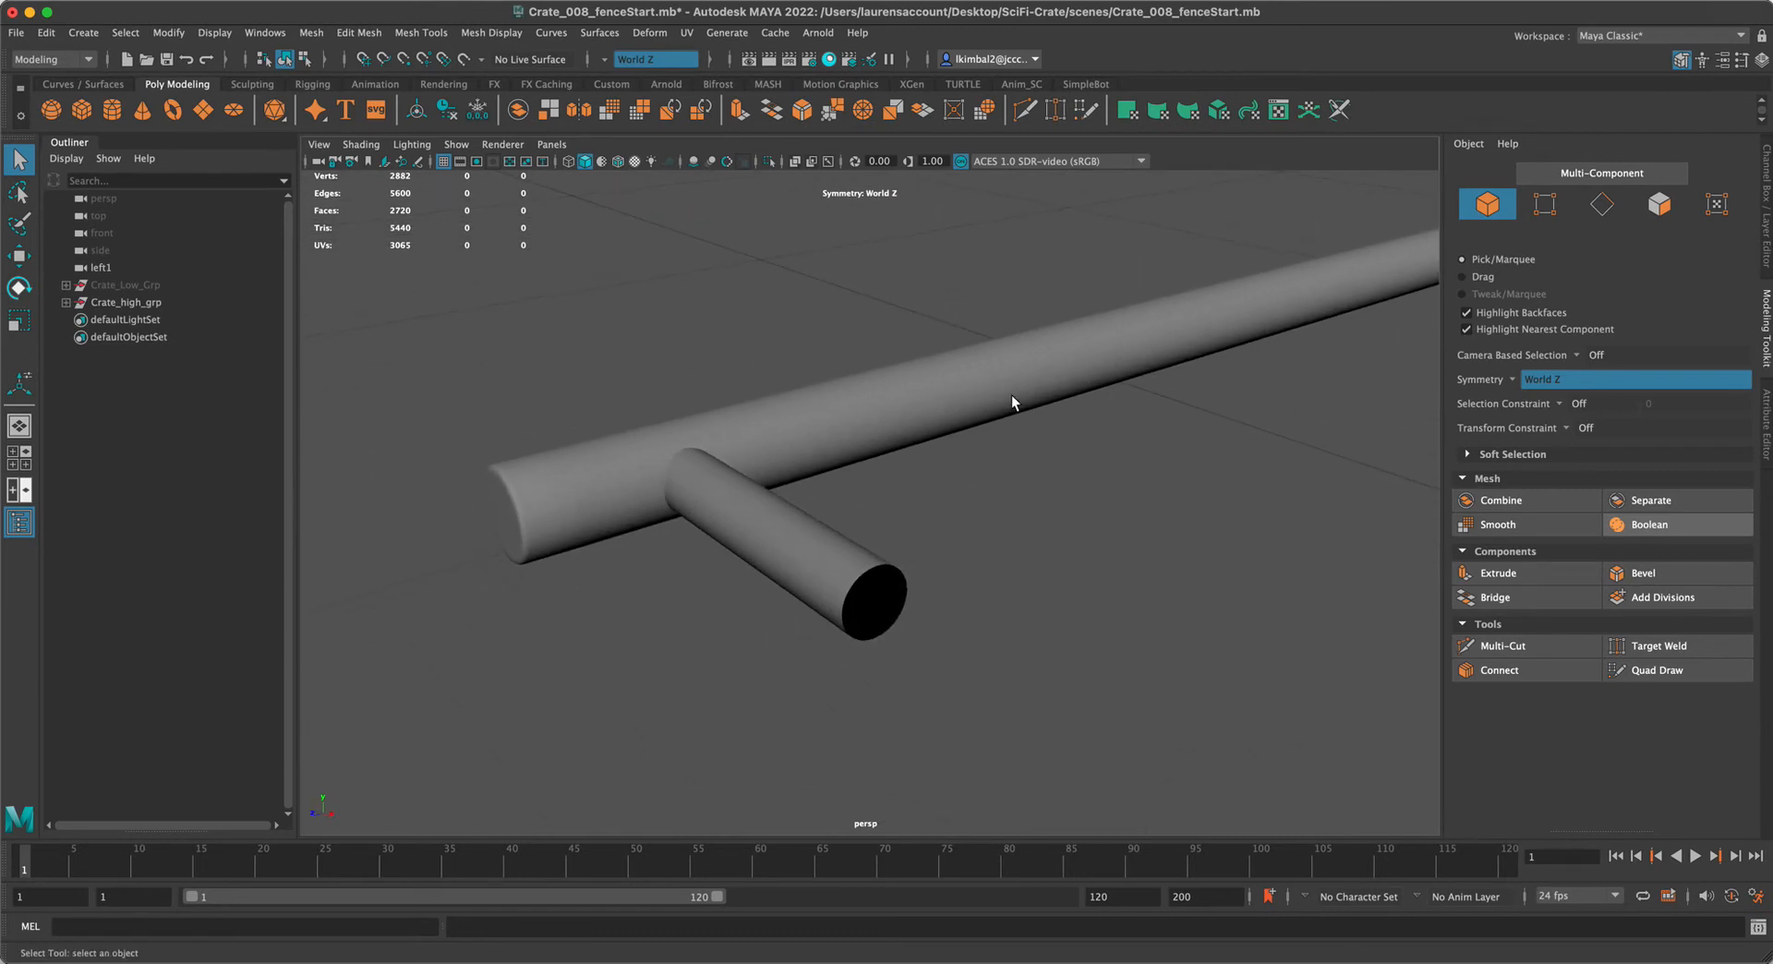
left_click(868, 591)
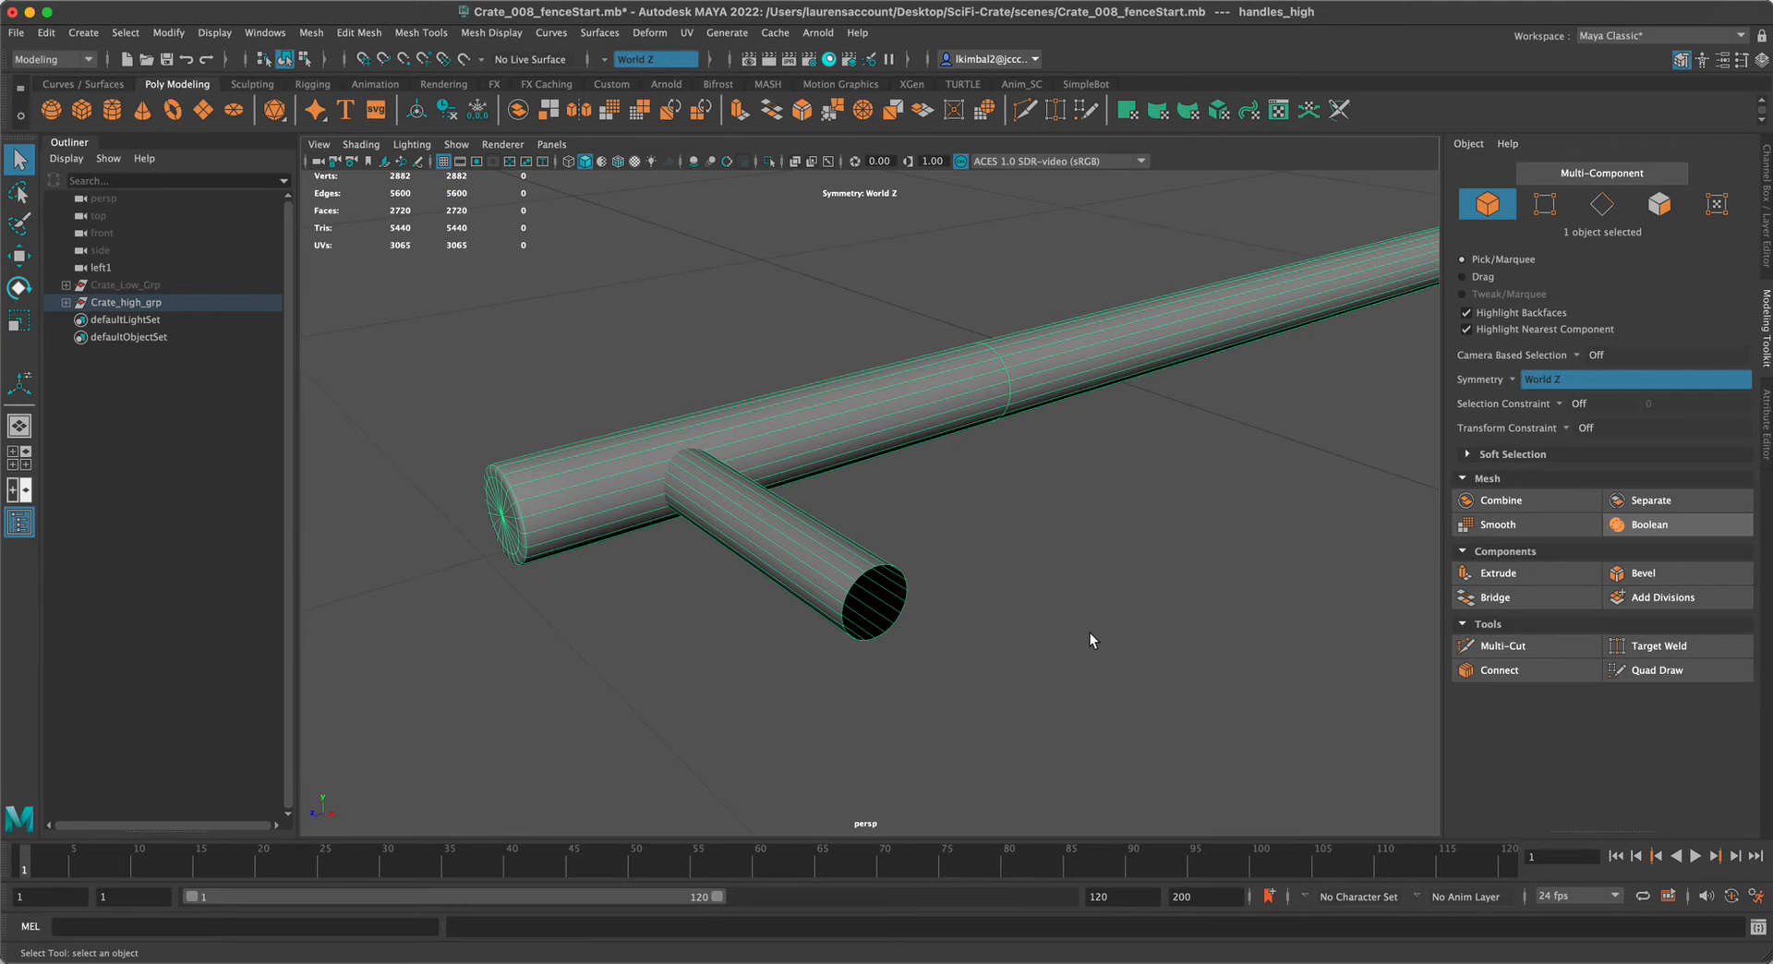
left_click_drag(1082, 630, 1064, 580, "alt")
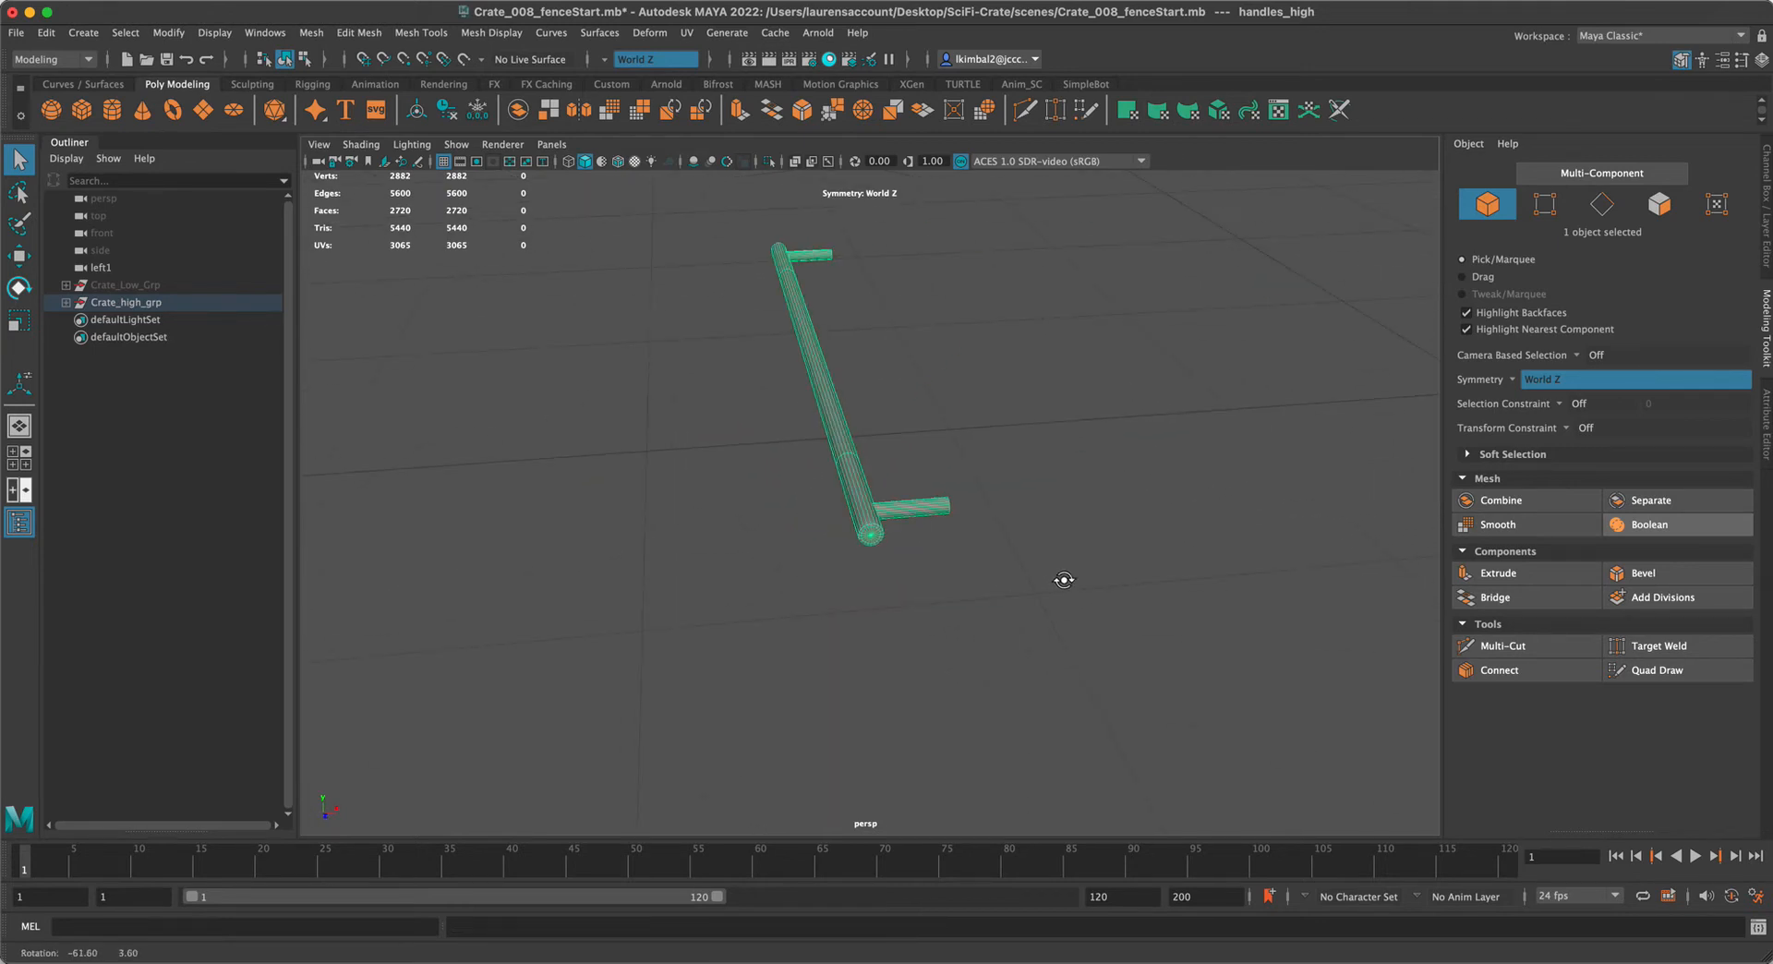
middle_click_drag(1069, 547, 1017, 630, "alt")
key("1")
left_click_drag(995, 487, 1022, 477, "alt")
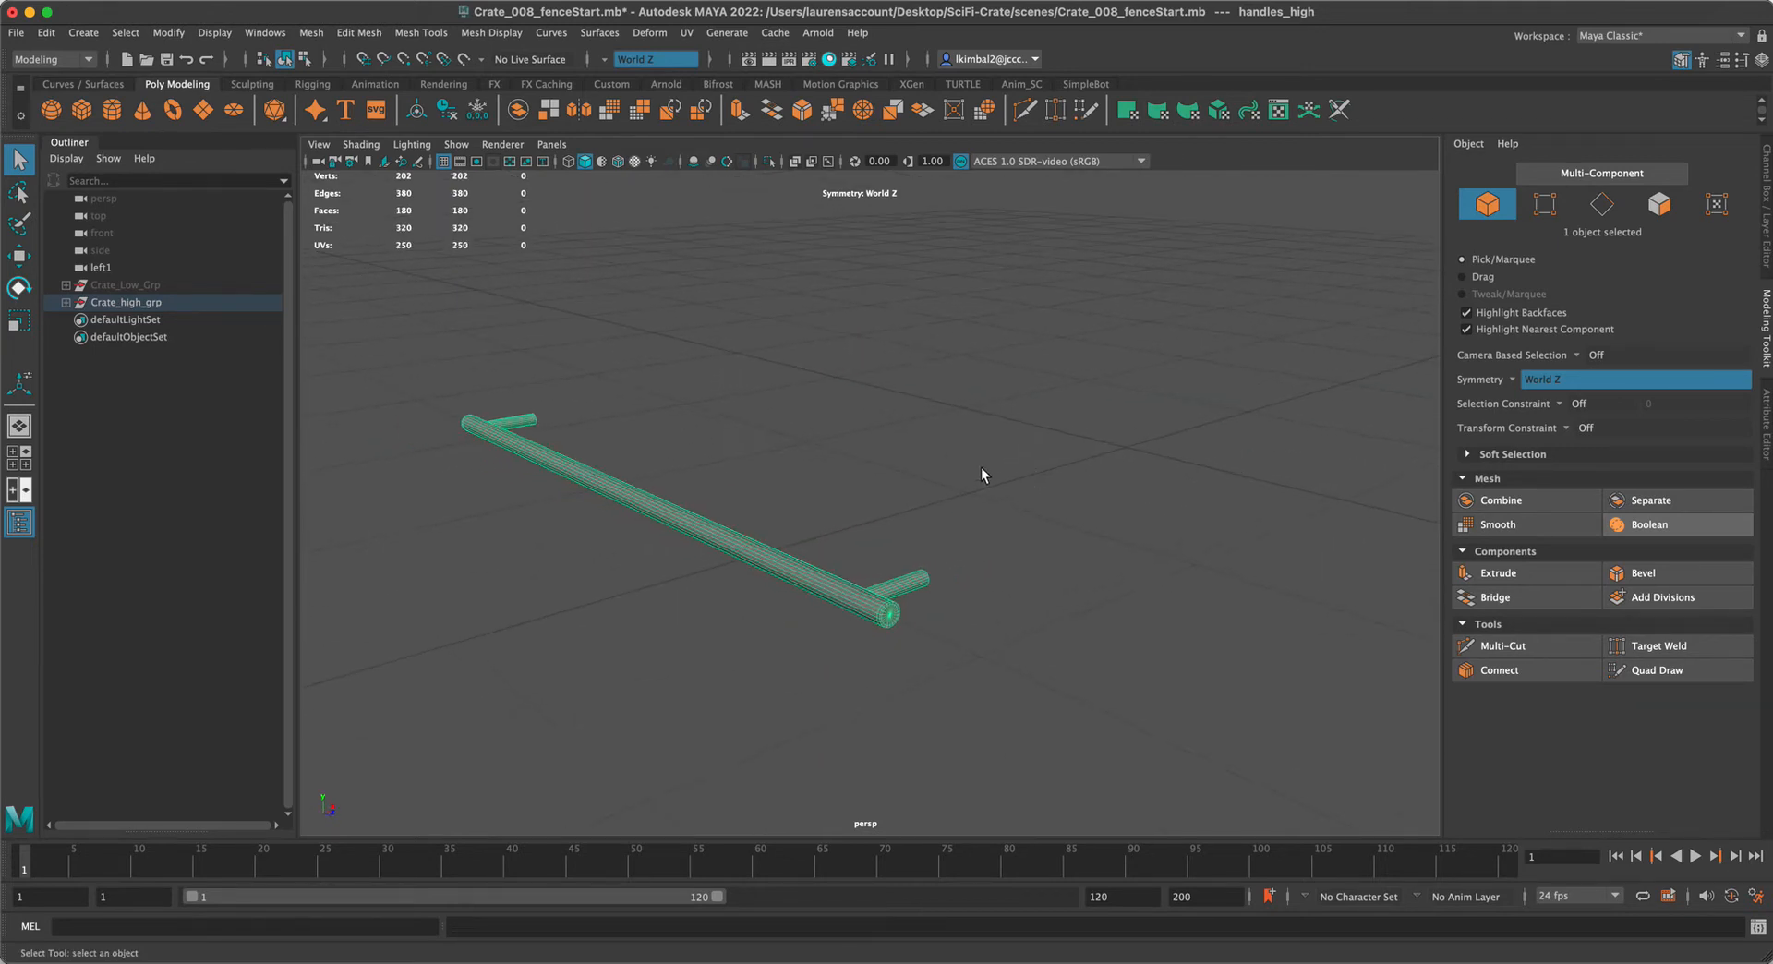
Save the scene and turn the modeling symmetry off
key("ctrl+s")
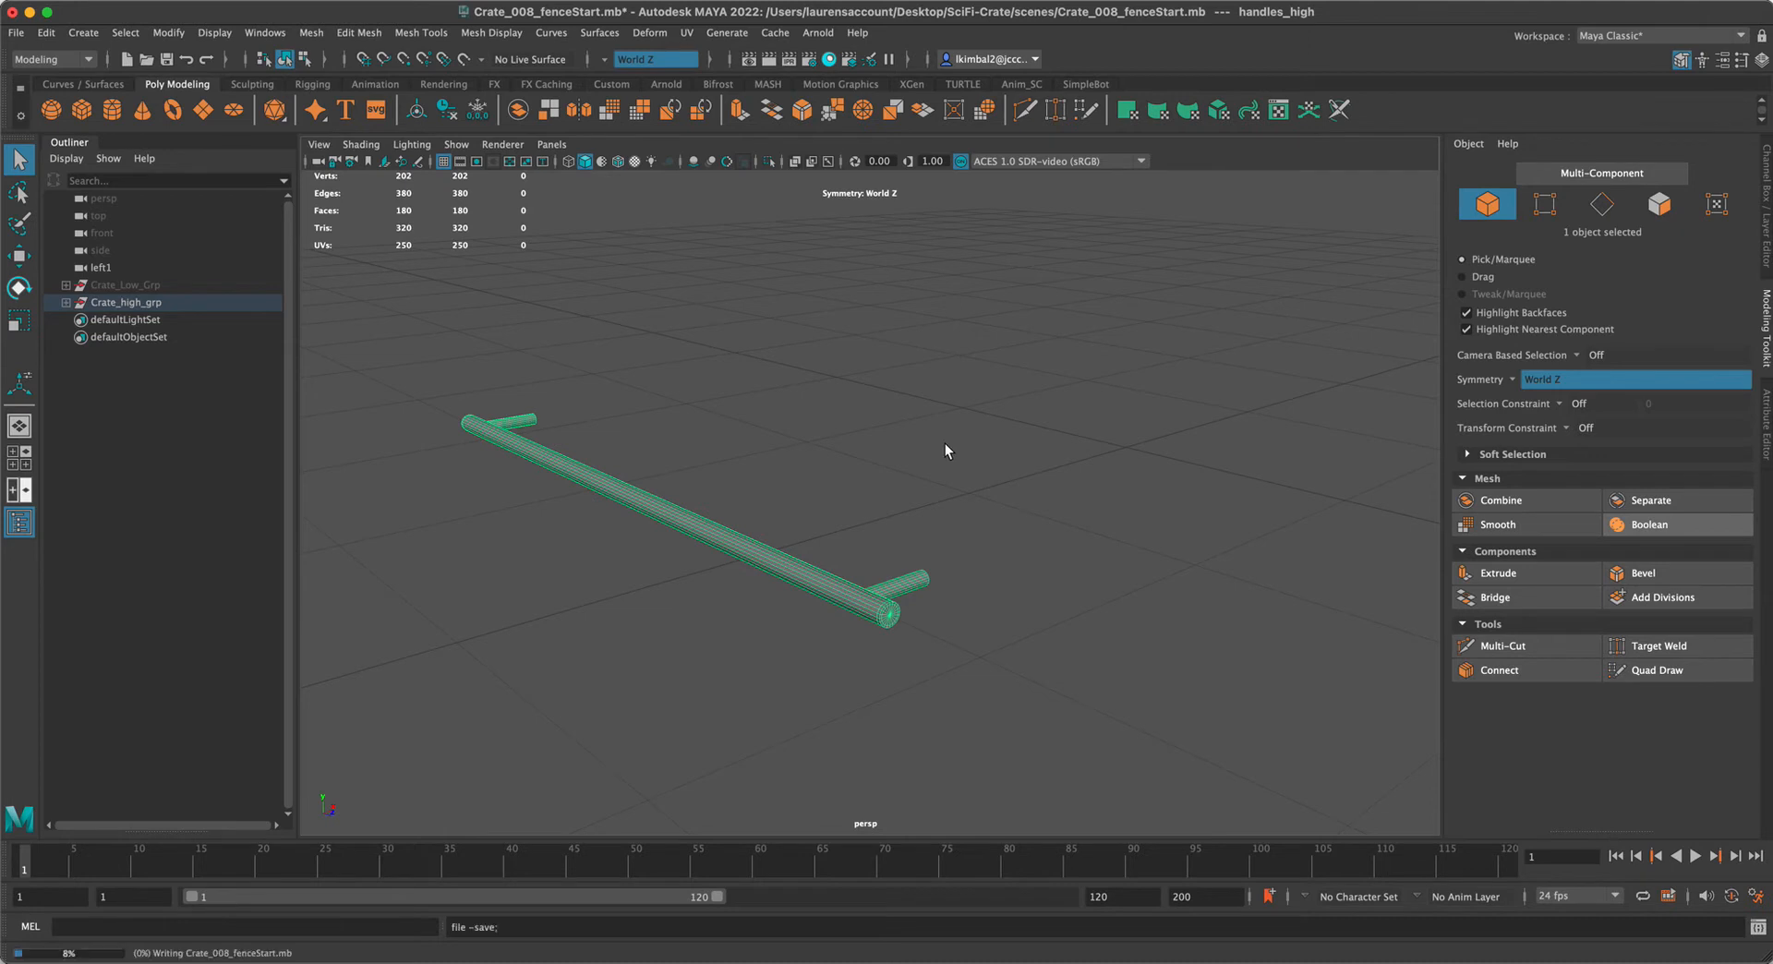
left_click_drag(797, 450, 840, 342, "alt")
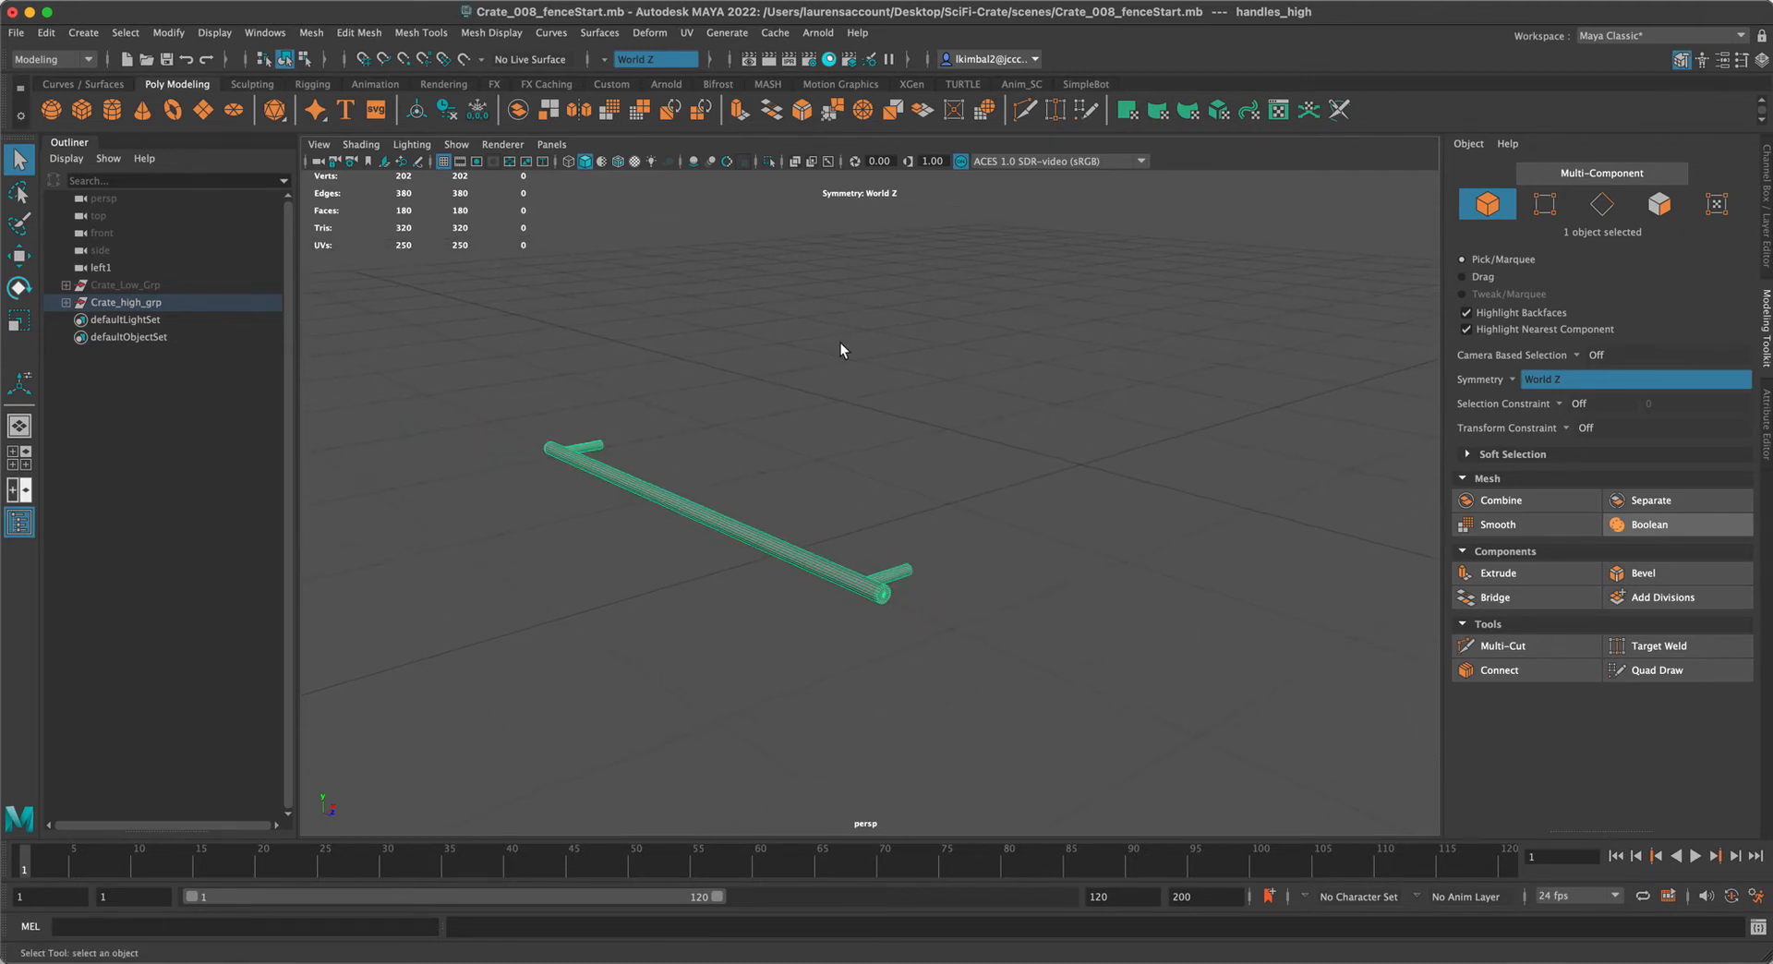
left_click(1523, 384)
left_click(1540, 390)
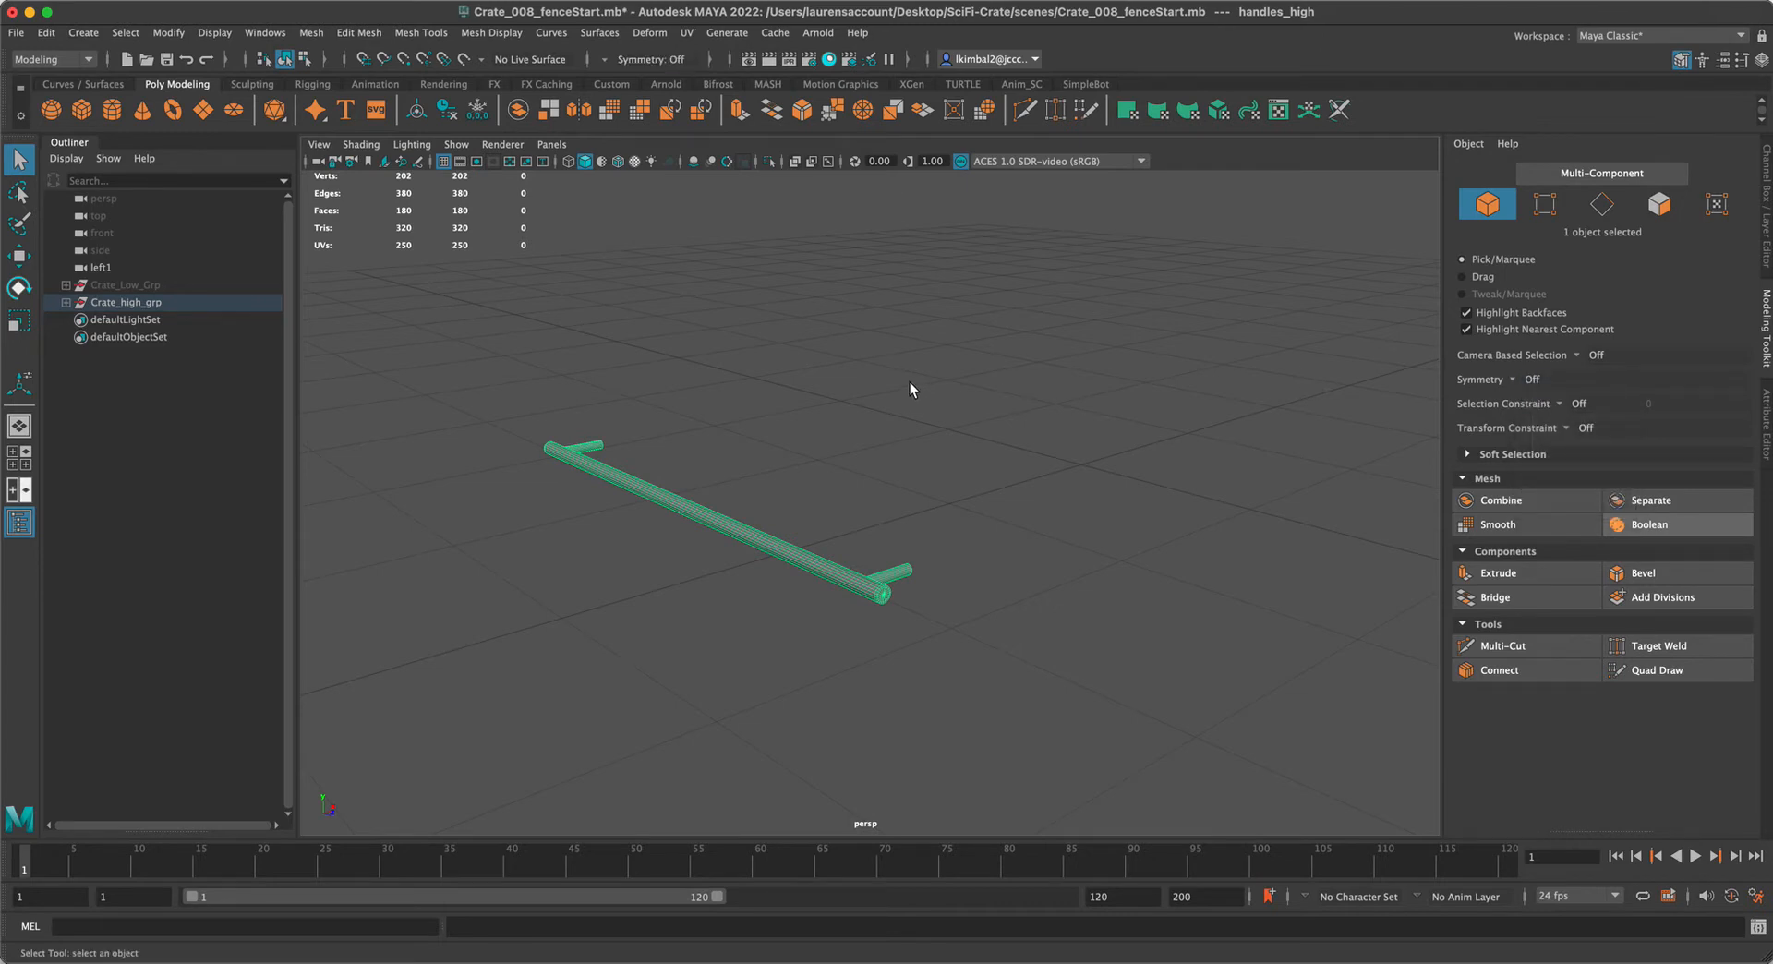
scroll(1182, 556, "down", 1)
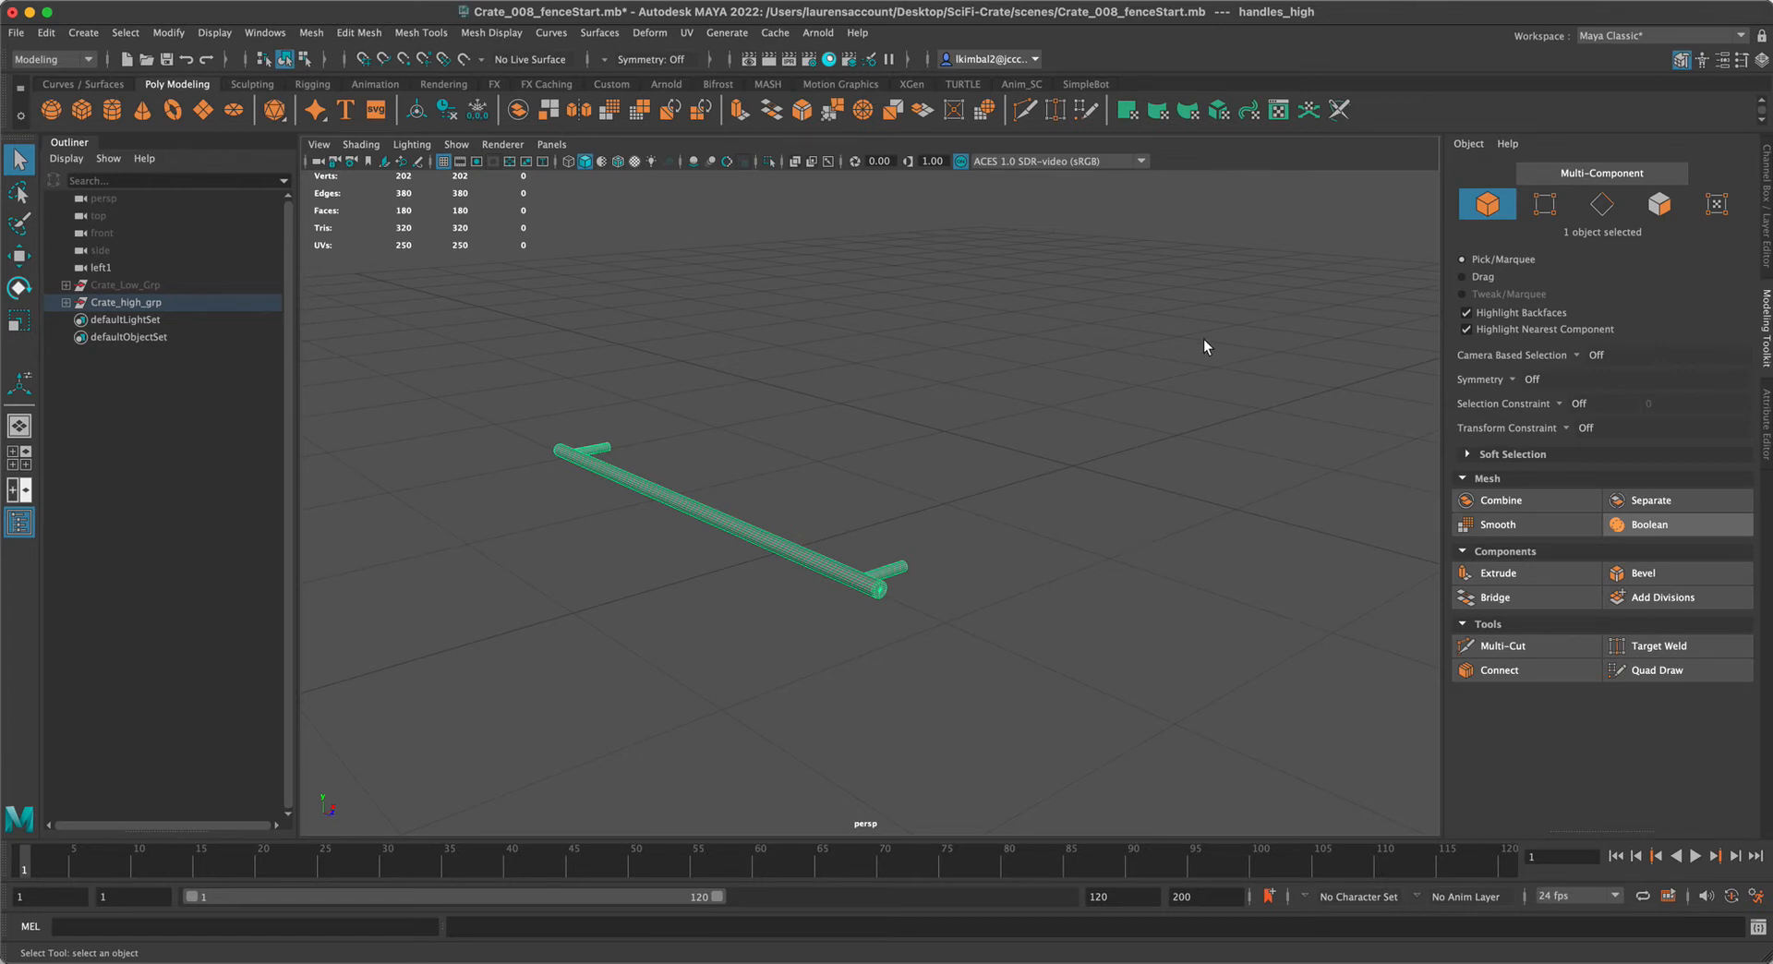
Mirror the handle as a copy across the world X axis, combined with the original and borders not merged, and open the Attribute Editor
left_click_drag(1204, 344, 1208, 507, "alt")
right_click_drag(1208, 507, 1207, 550, "alt")
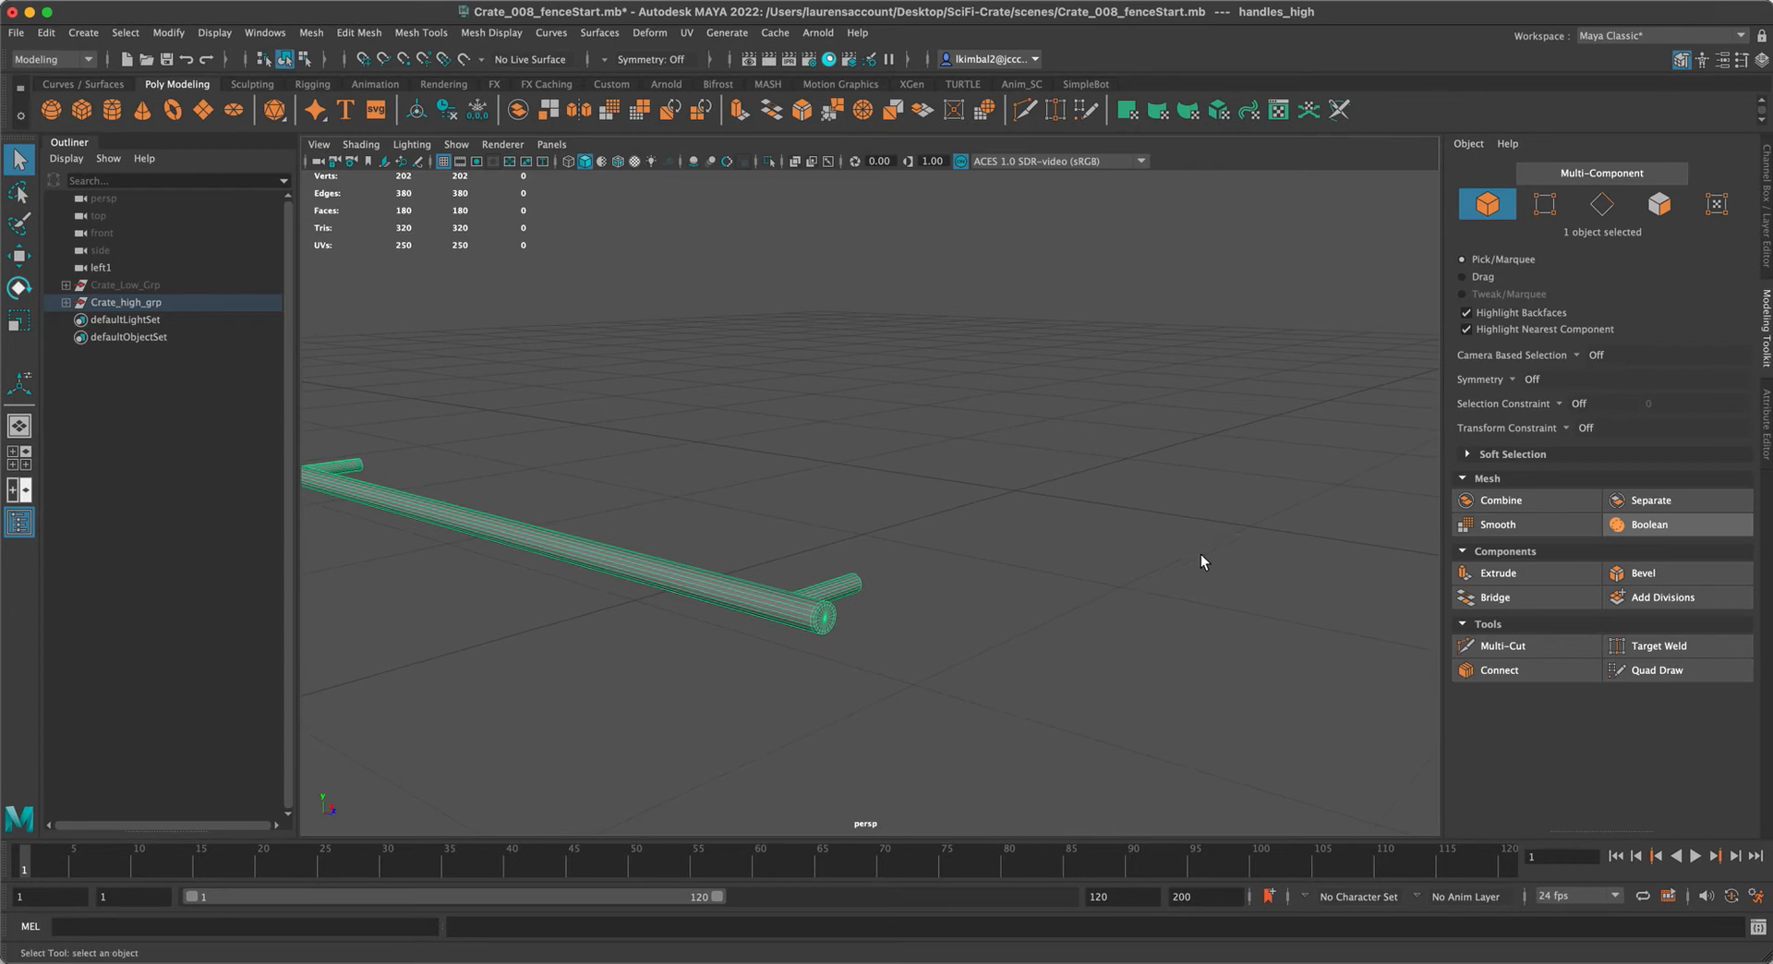
right_click(969, 408, "shift")
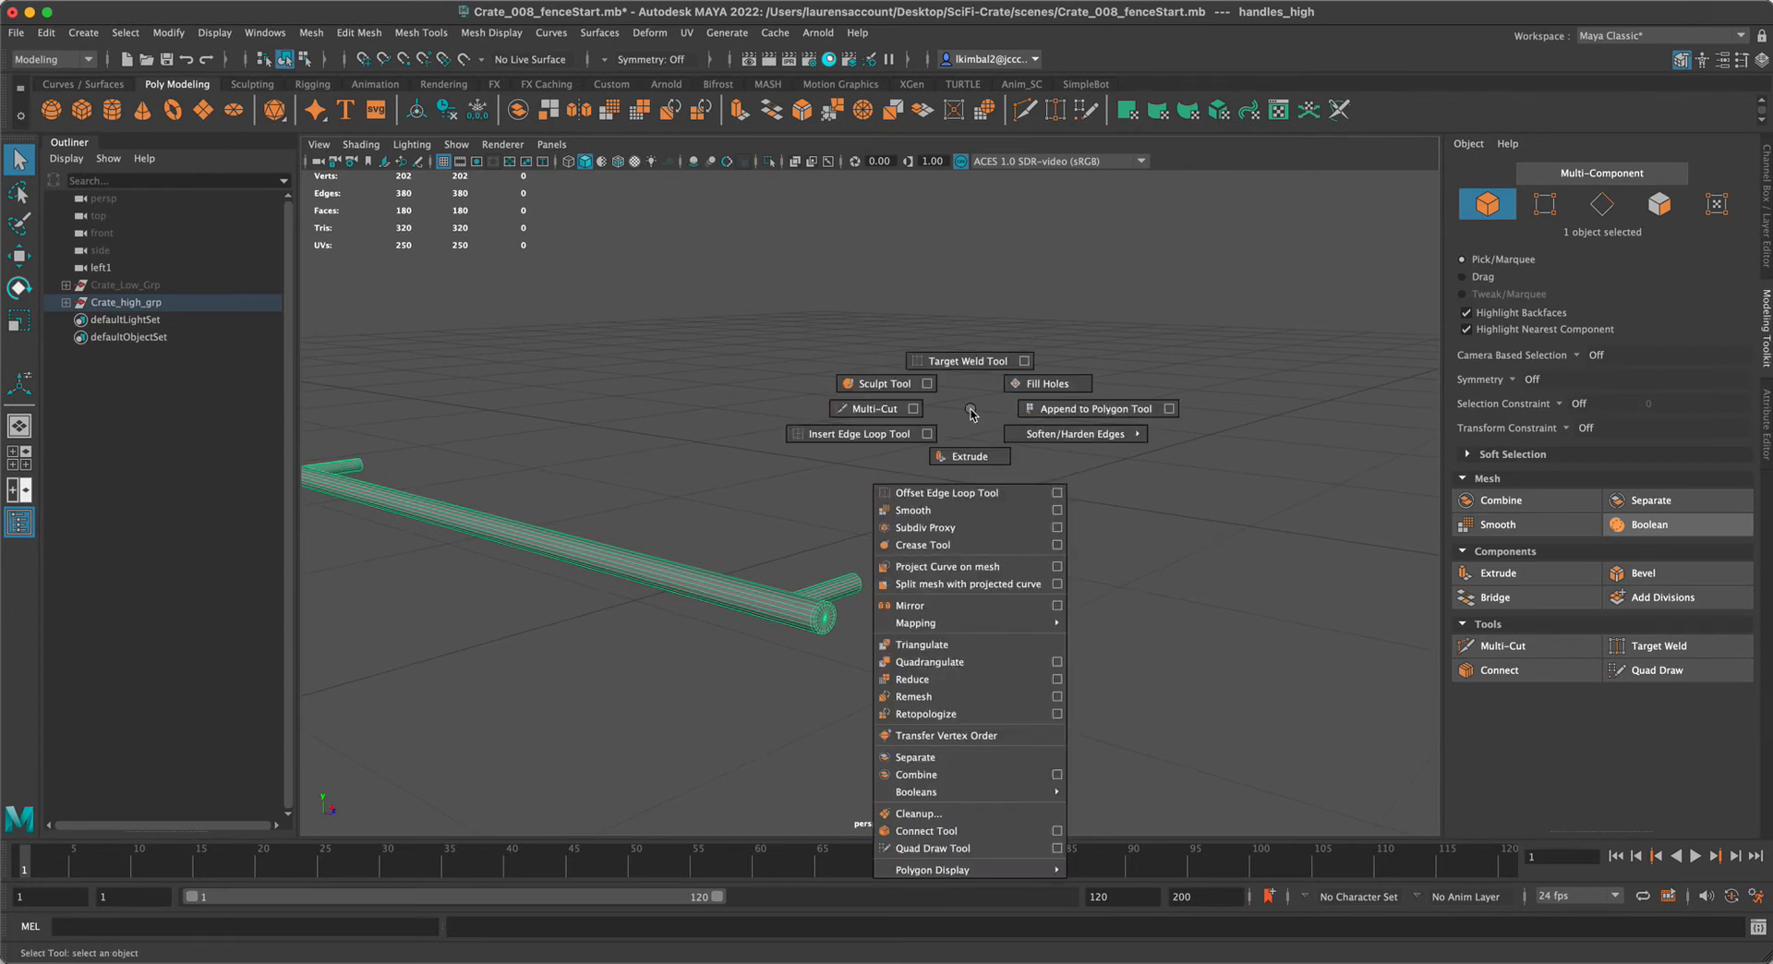
left_click(1056, 605)
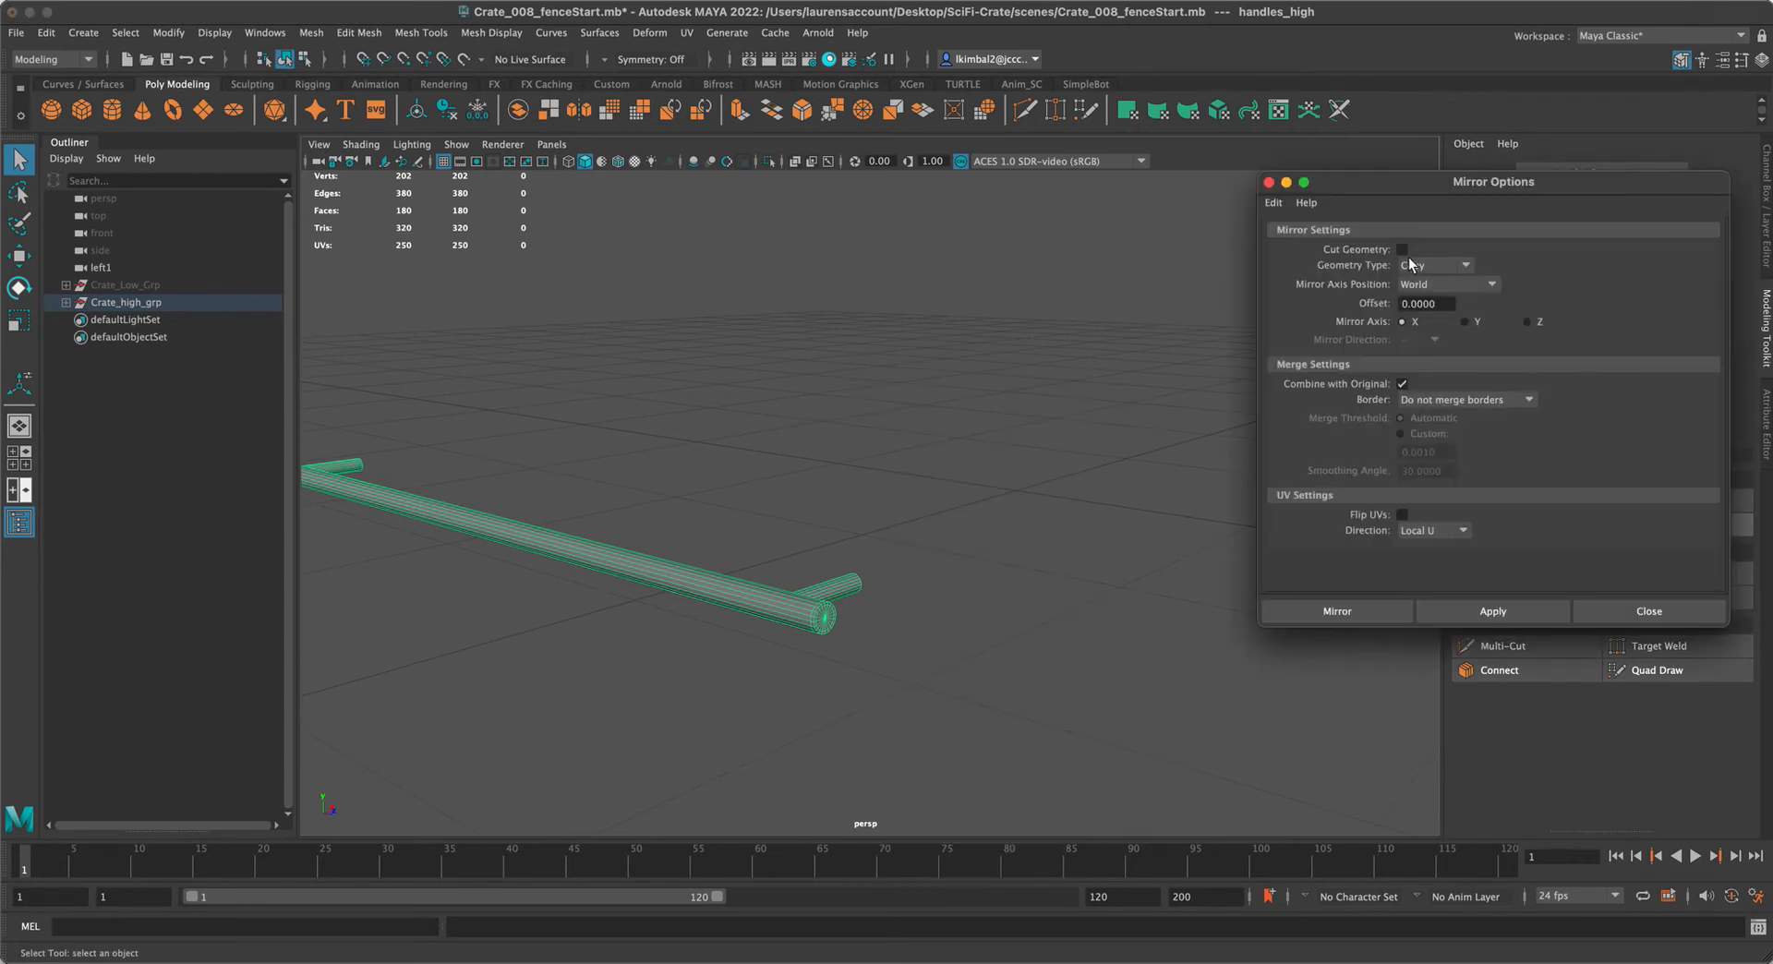
left_click_drag(720, 451, 974, 428, "alt")
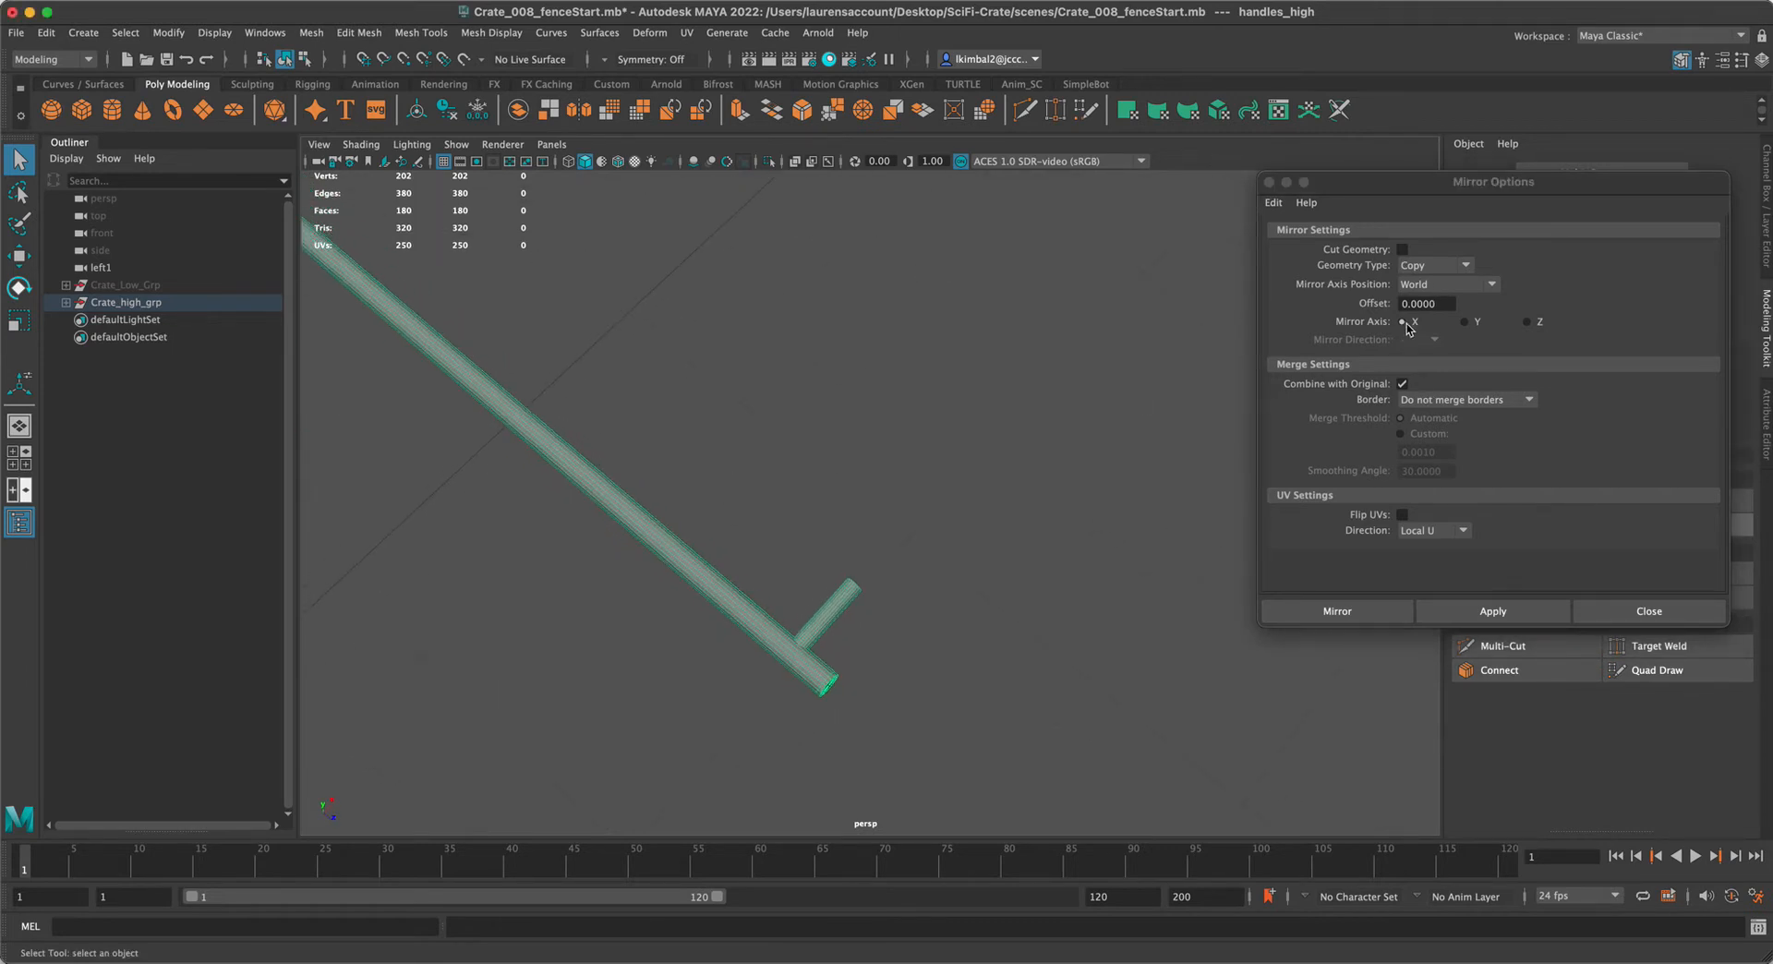
left_click(1453, 399)
left_click(1468, 455)
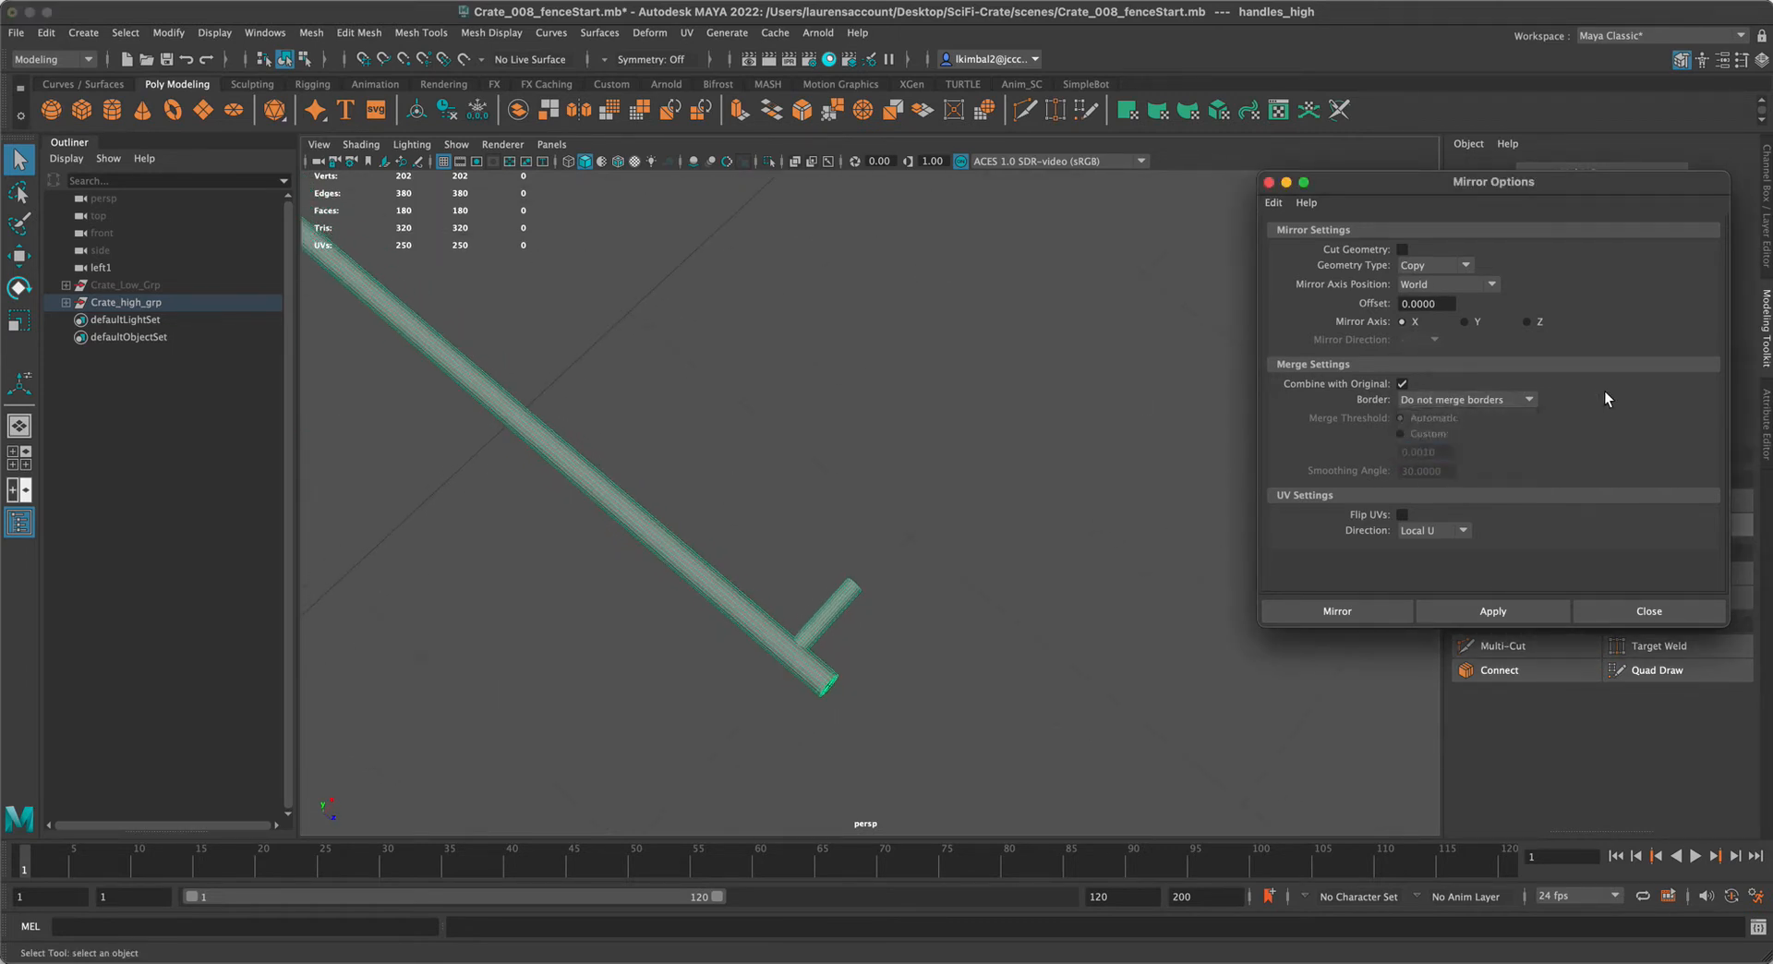
left_click(1354, 613)
left_click_drag(1007, 752, 700, 526, "alt")
left_click(1339, 323)
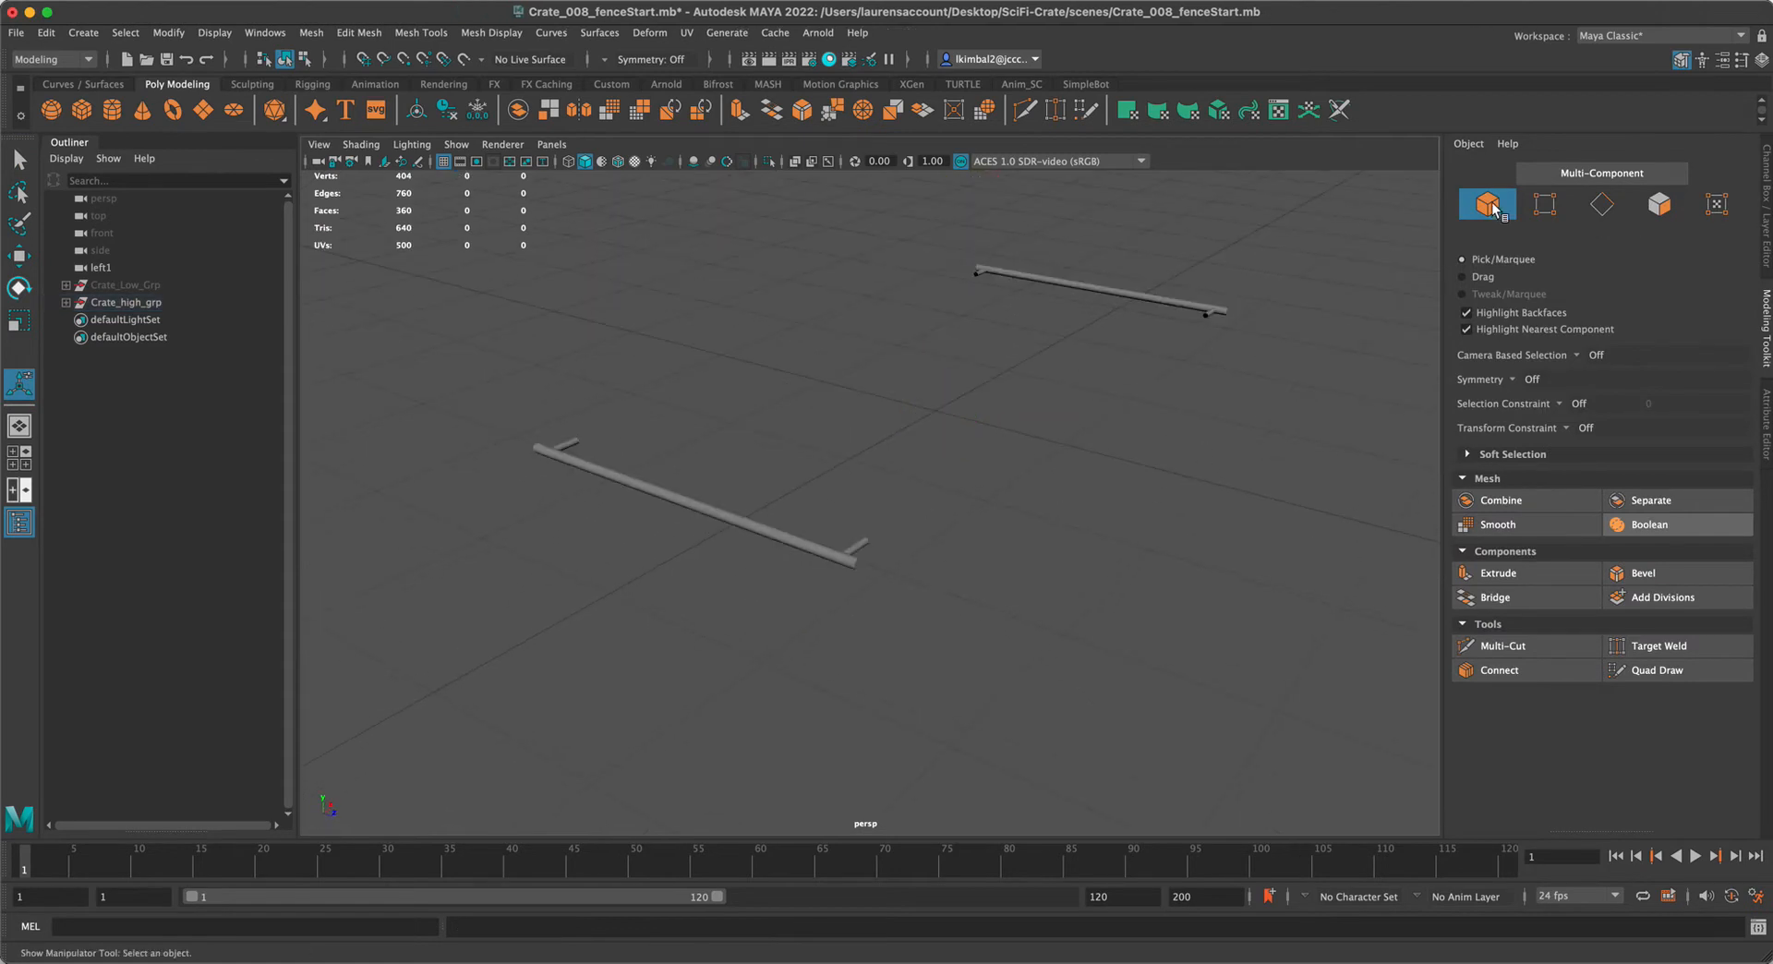
key("ctrl+a")
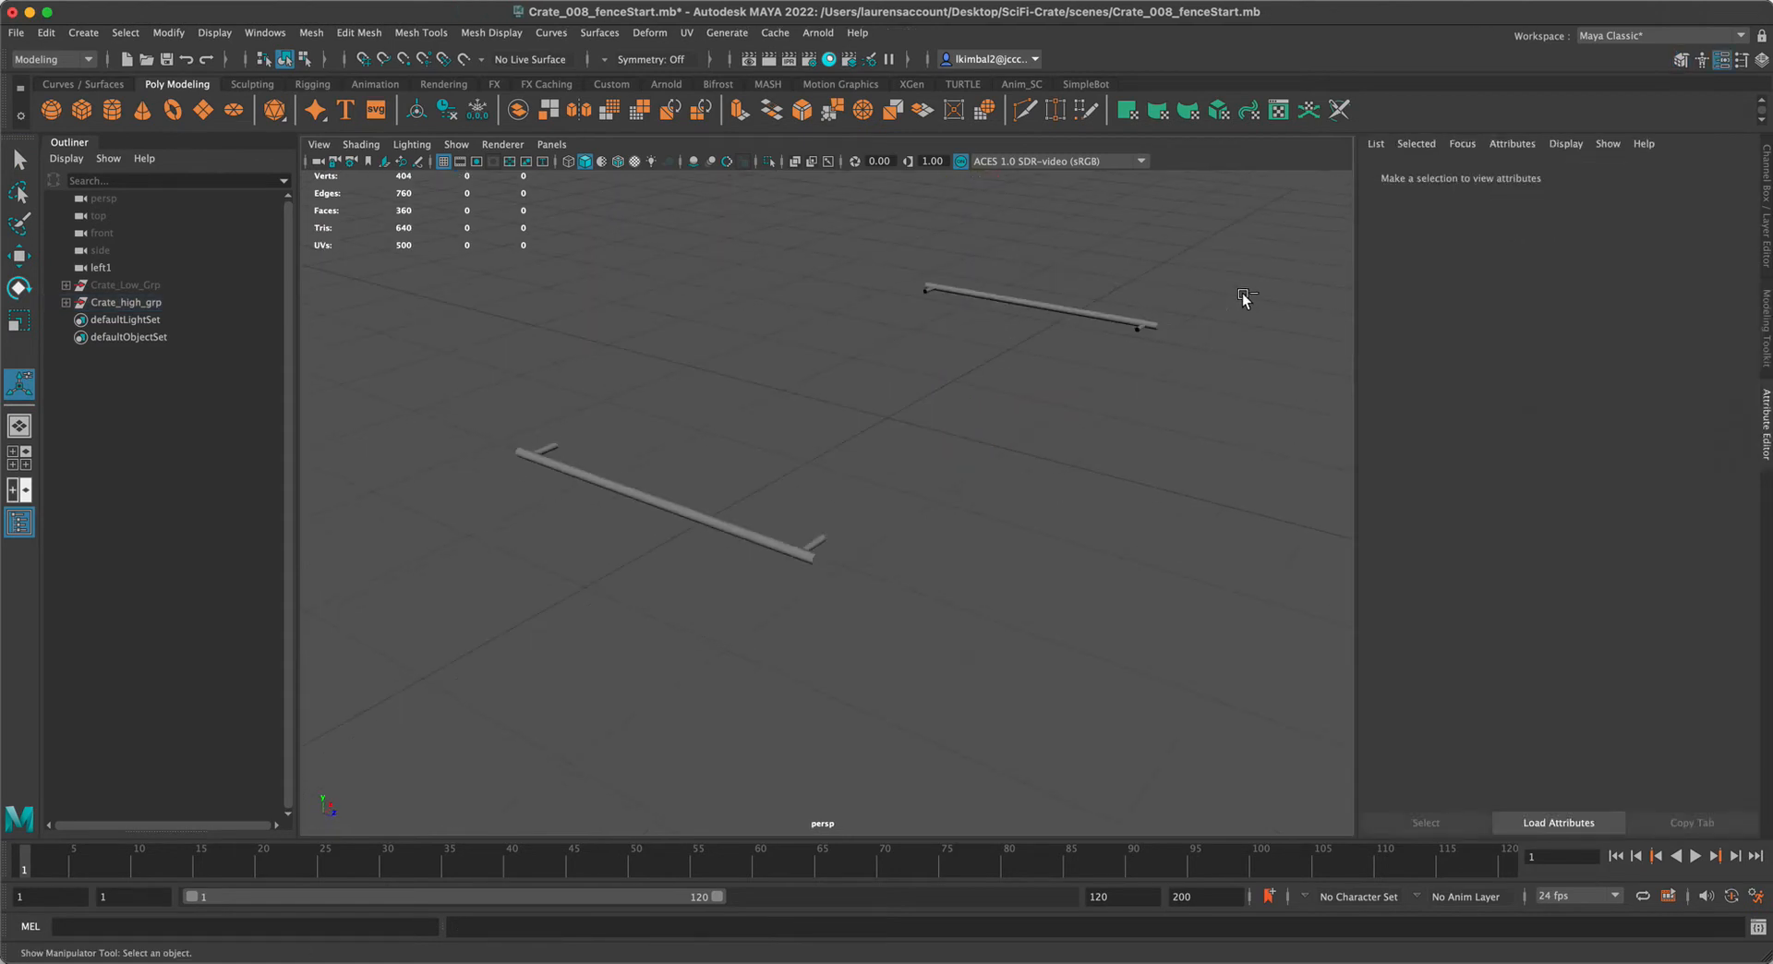
Freeze the transformations of the mirrored handles mesh, delete its construction history, and clear the selection
key("ctrl+a")
left_click(1296, 296)
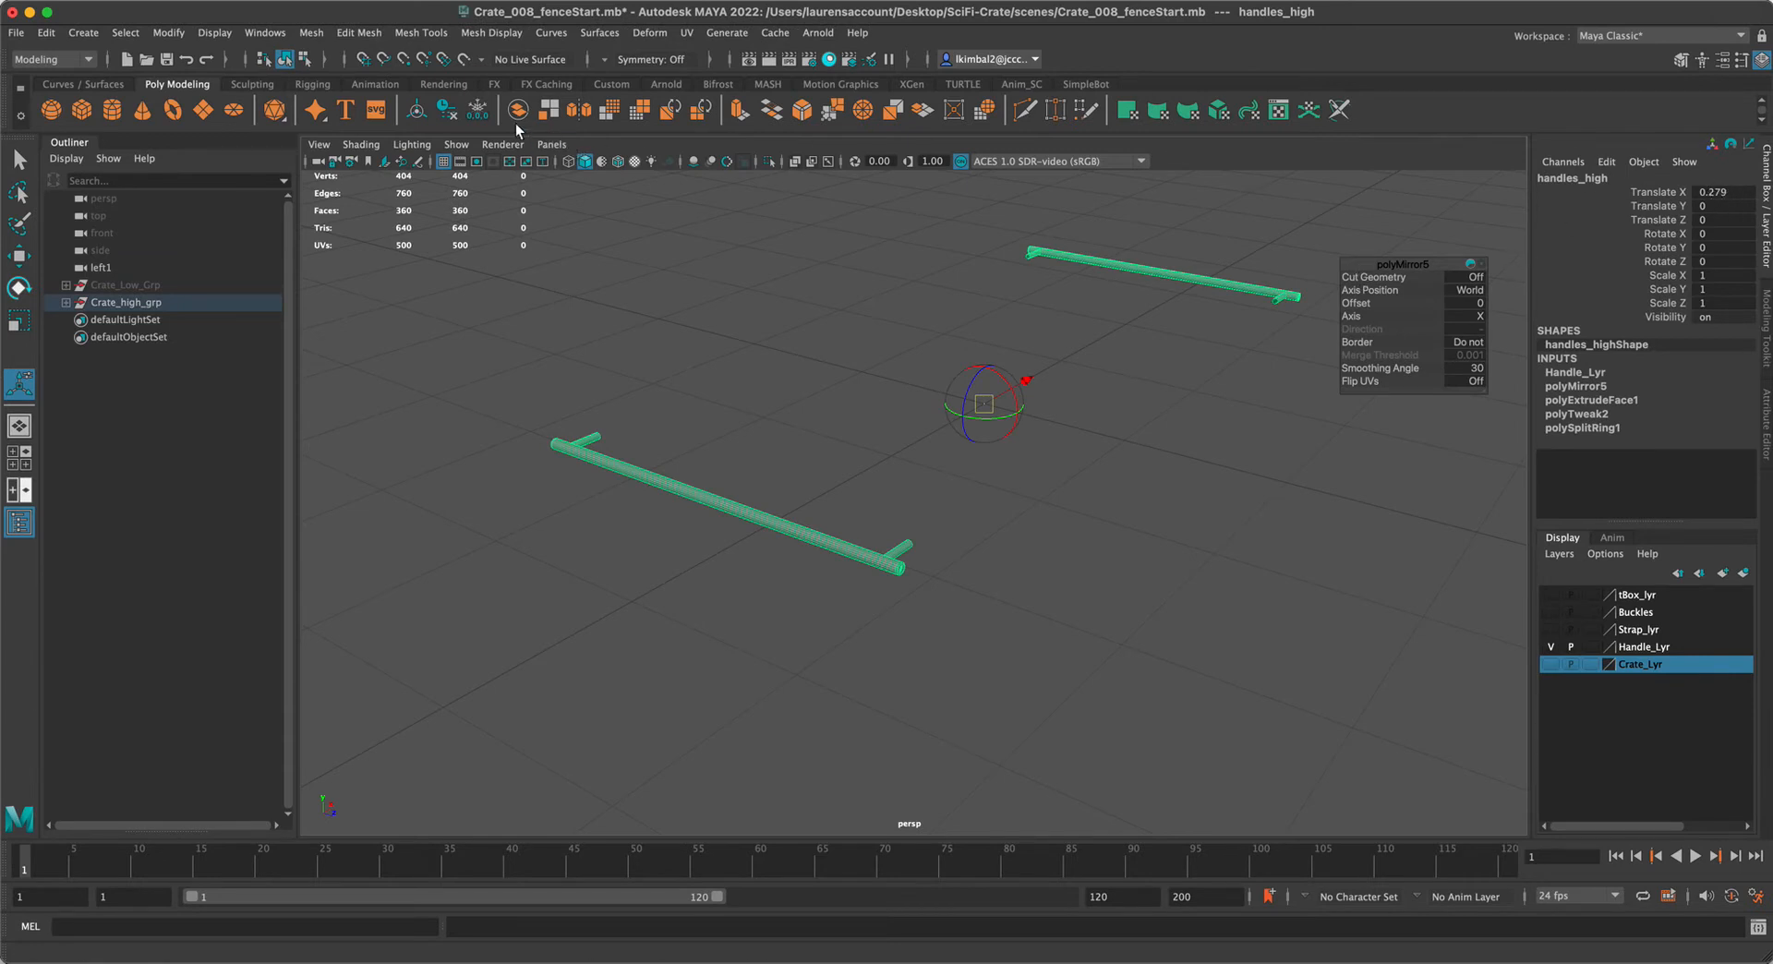
left_click(477, 110)
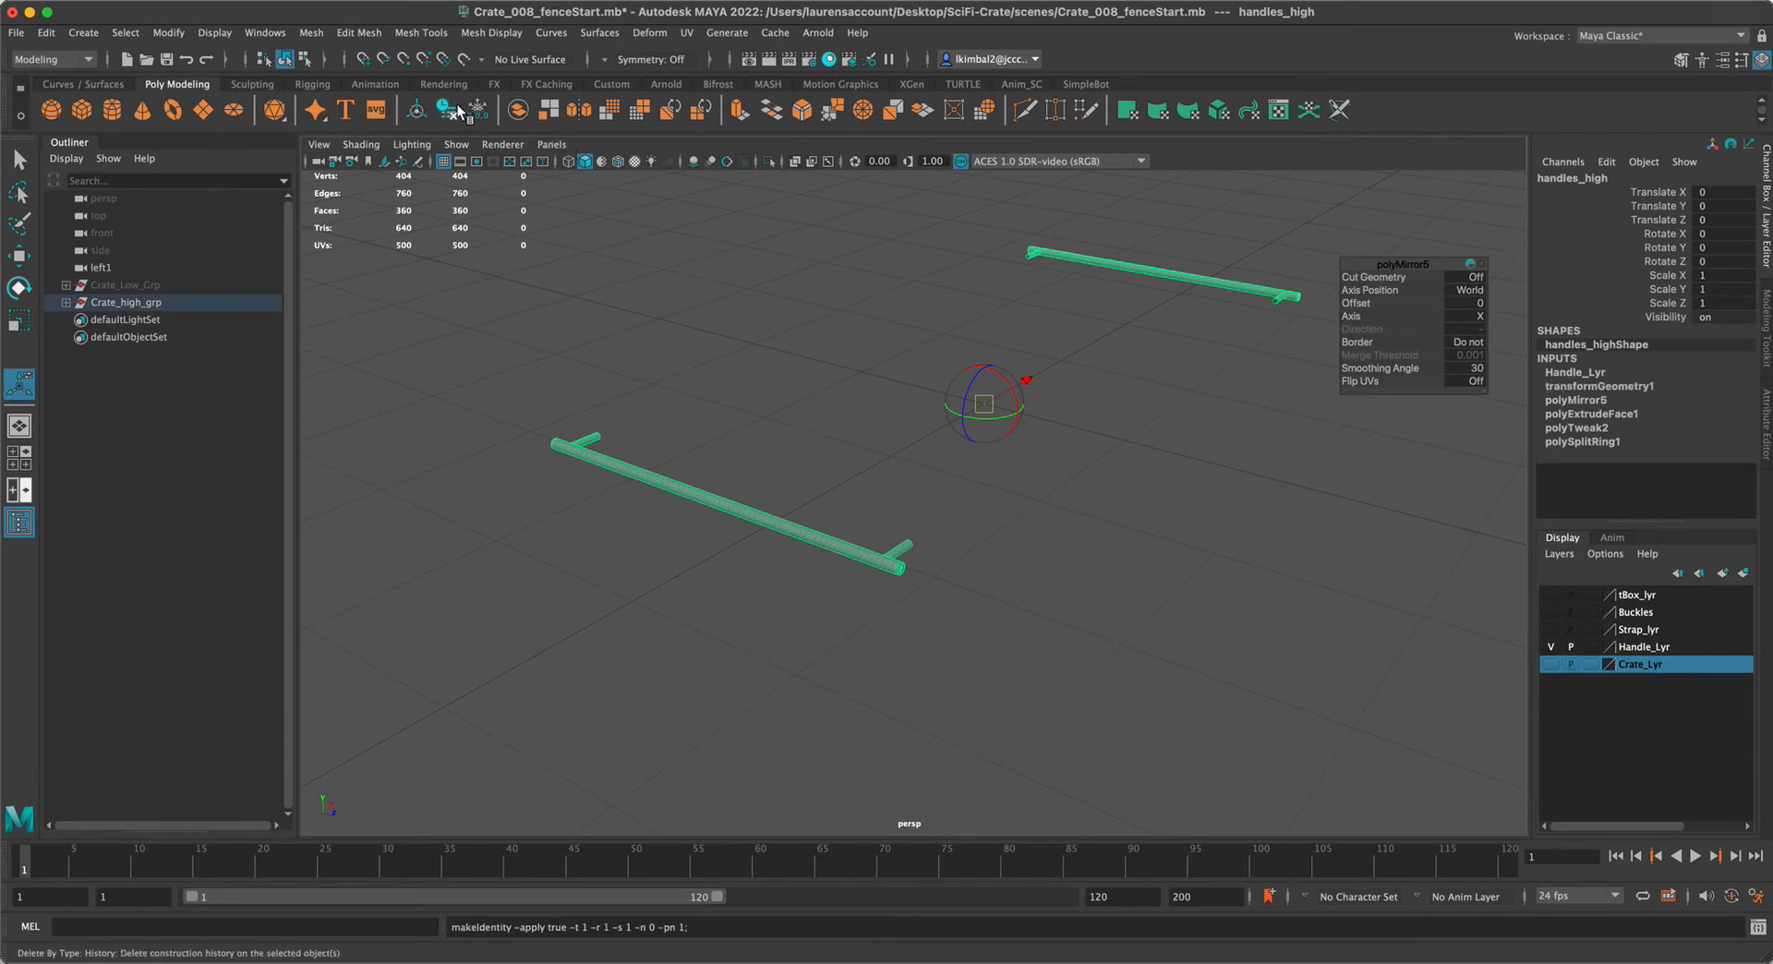
left_click(449, 108)
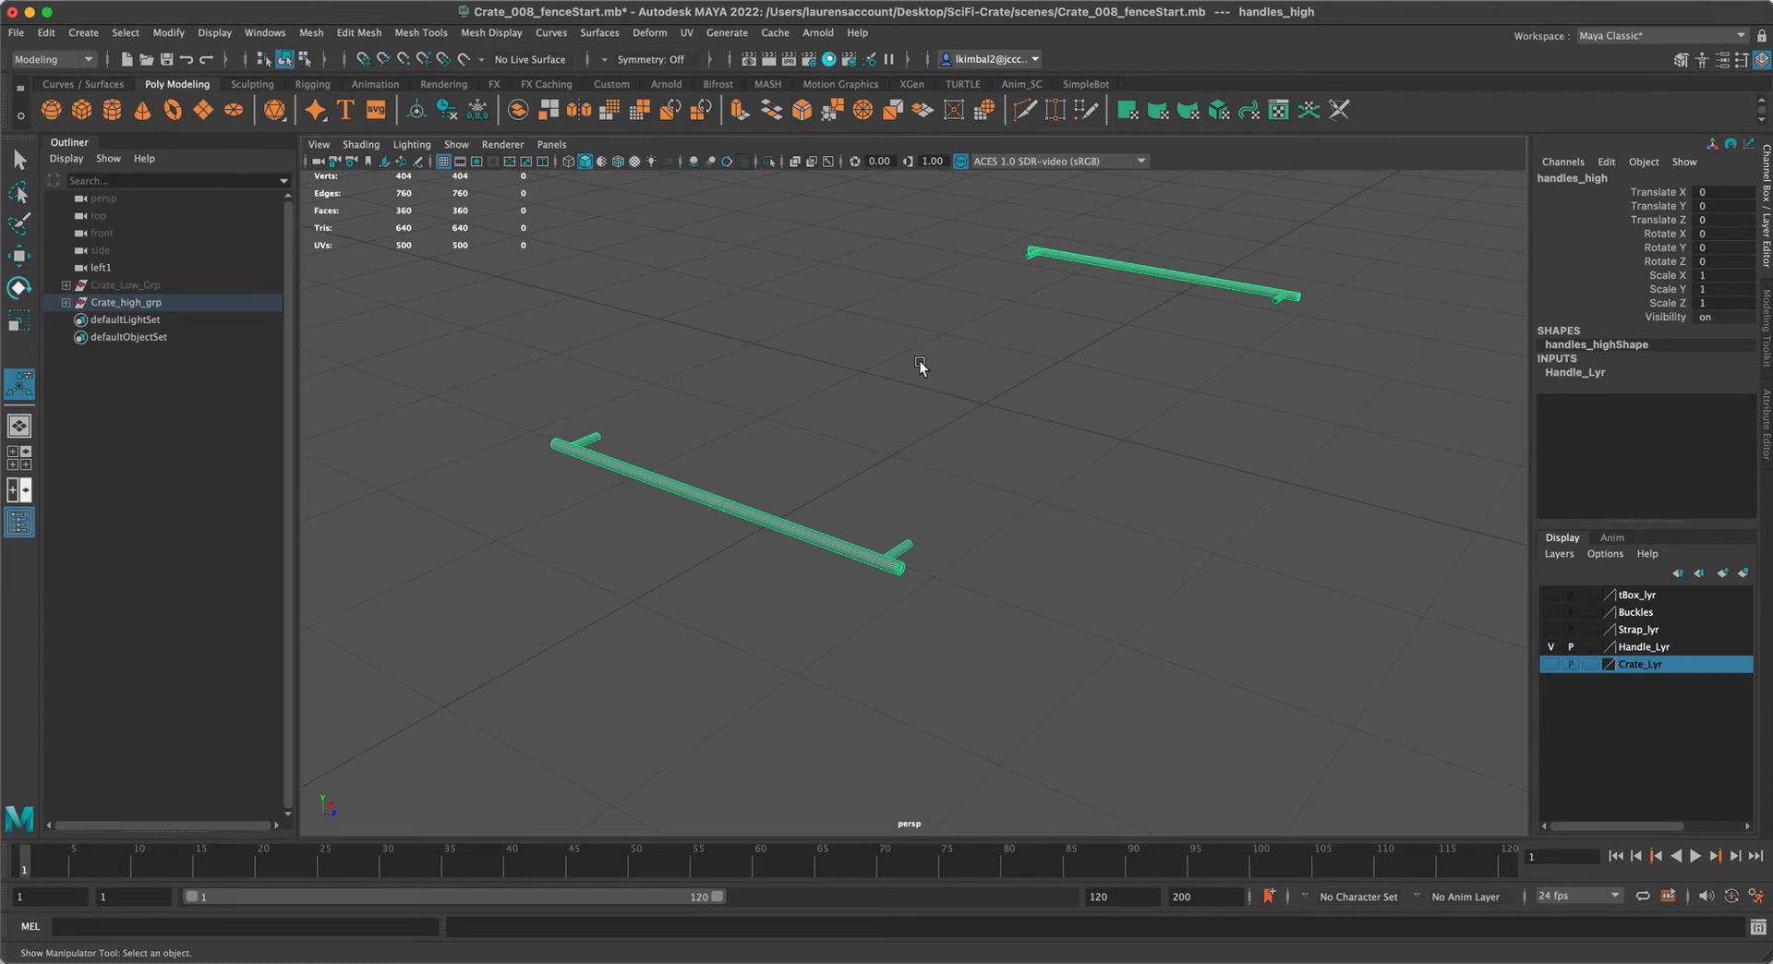
left_click(1046, 383)
Hide the Handle_Lyr display layer and show Strap_lyr to bring up the straps
middle_click_drag(1668, 656, 1546, 653)
left_click(1550, 646)
middle_click_drag(970, 537, 1056, 535, "alt")
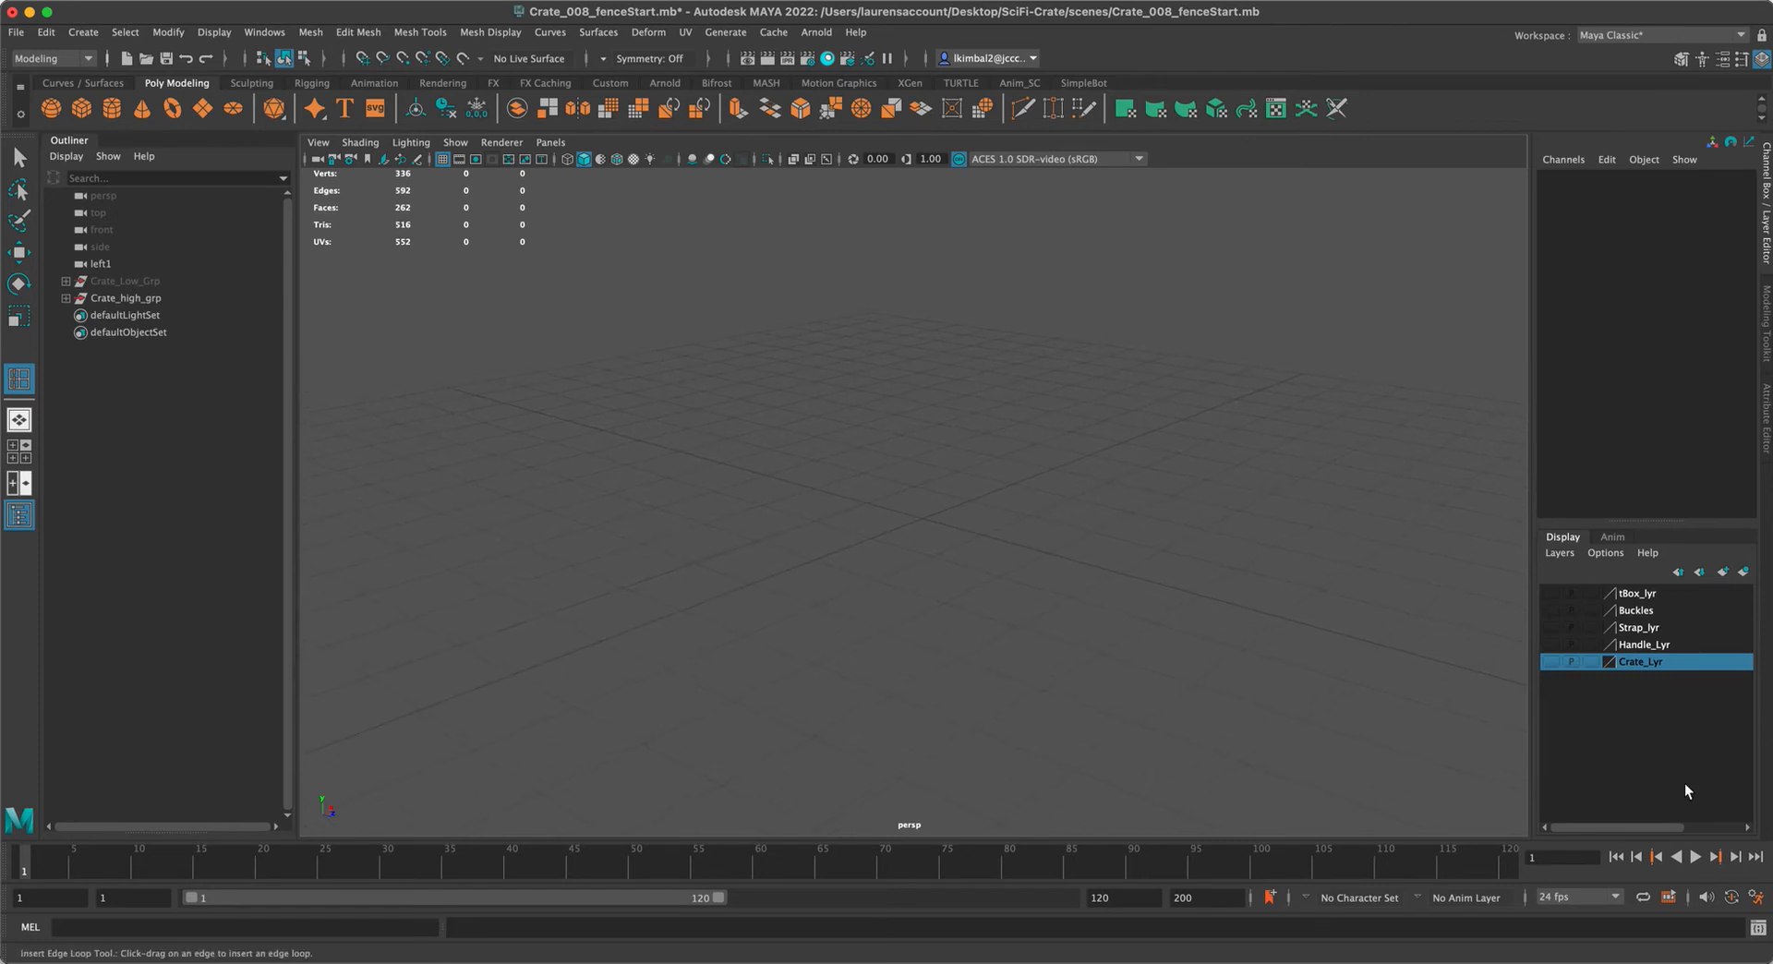
left_click(1551, 628)
right_click_drag(1210, 452, 1197, 469, "alt")
left_click_drag(1216, 488, 1403, 610, "alt")
left_click_drag(1167, 620, 1244, 392, "alt")
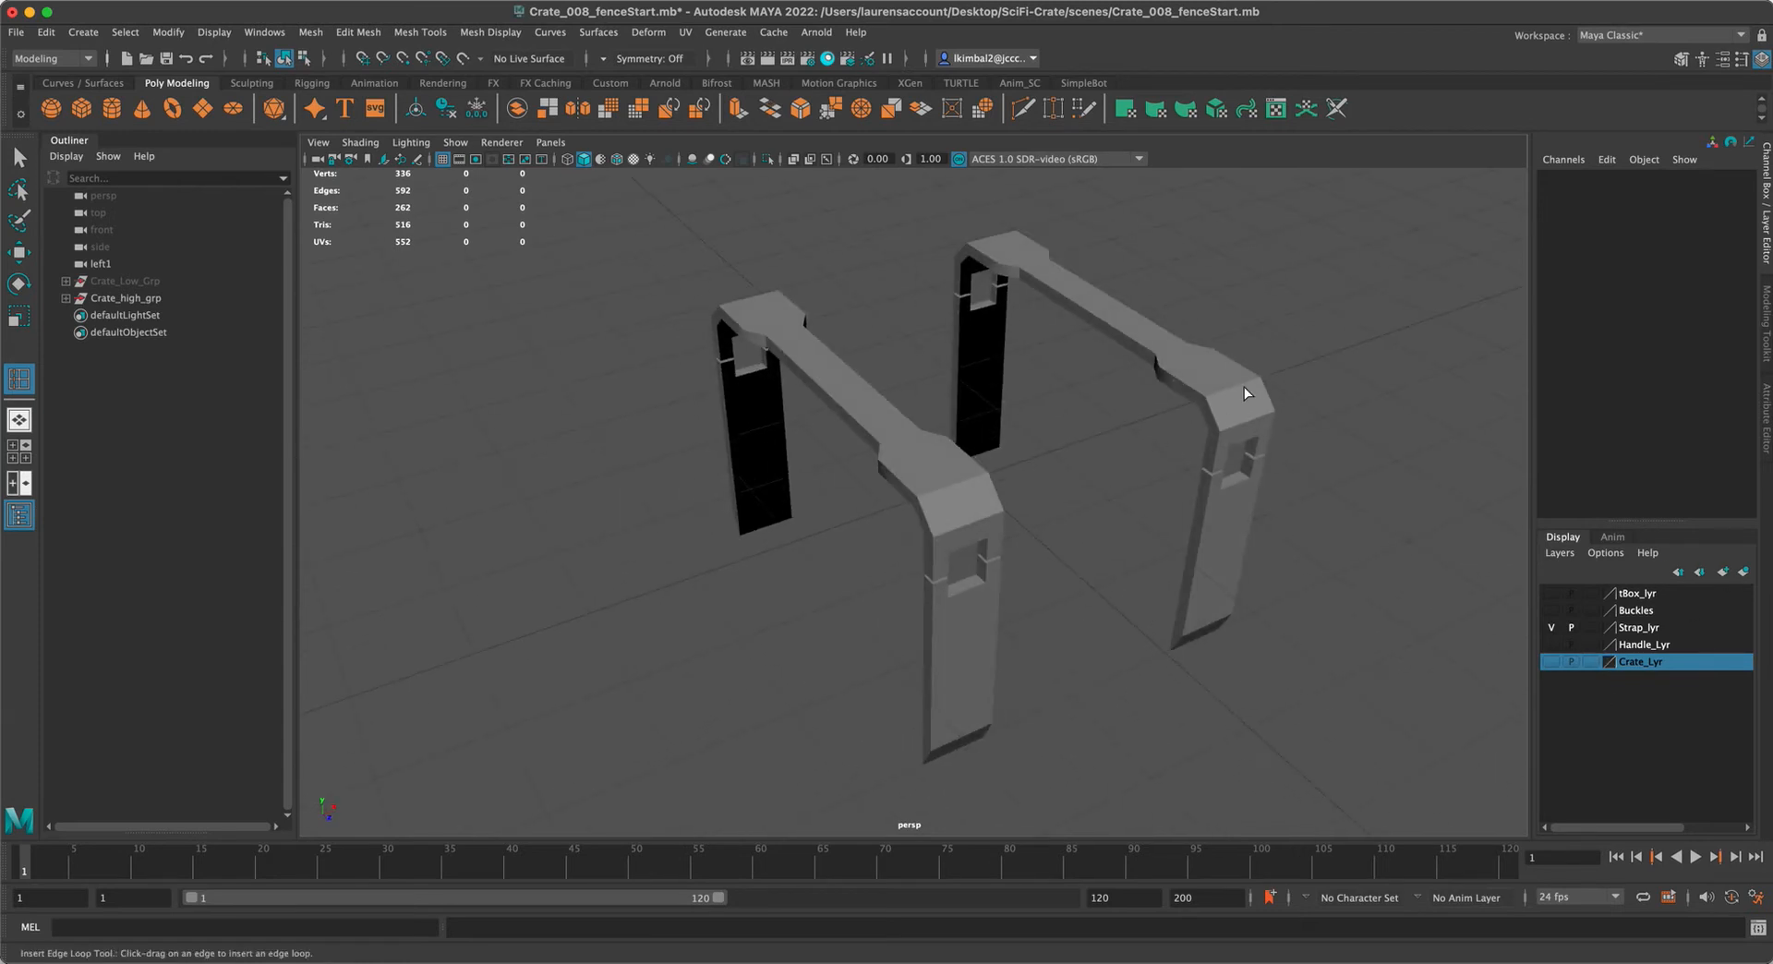
Delete all faces of one of the two straps in the straps mesh, keeping a single strap
left_click(18, 158)
left_click_drag(993, 356, 878, 349, "alt")
middle_click_drag(878, 349, 778, 348, "alt")
left_click(1060, 388)
scroll(1167, 406, "down", 3)
left_click_drag(1167, 406, 1177, 401, "alt")
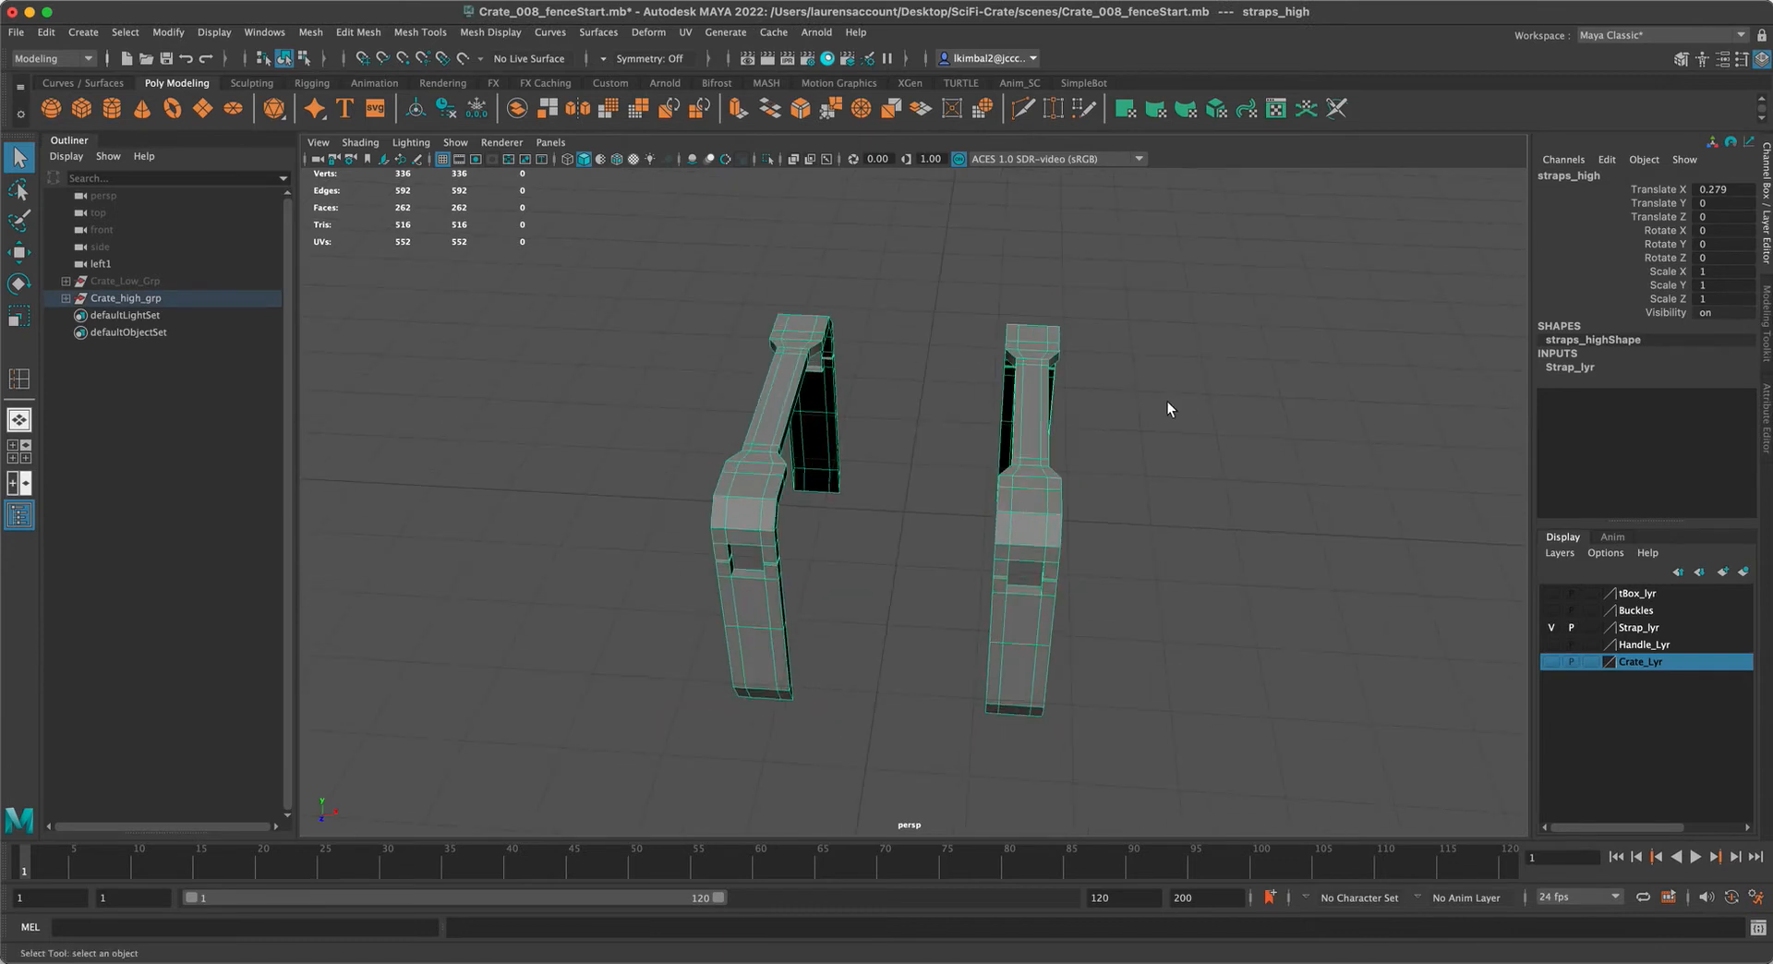
right_click(1041, 404)
left_click(1041, 450)
left_click_drag(933, 258, 1158, 850)
key("Delete")
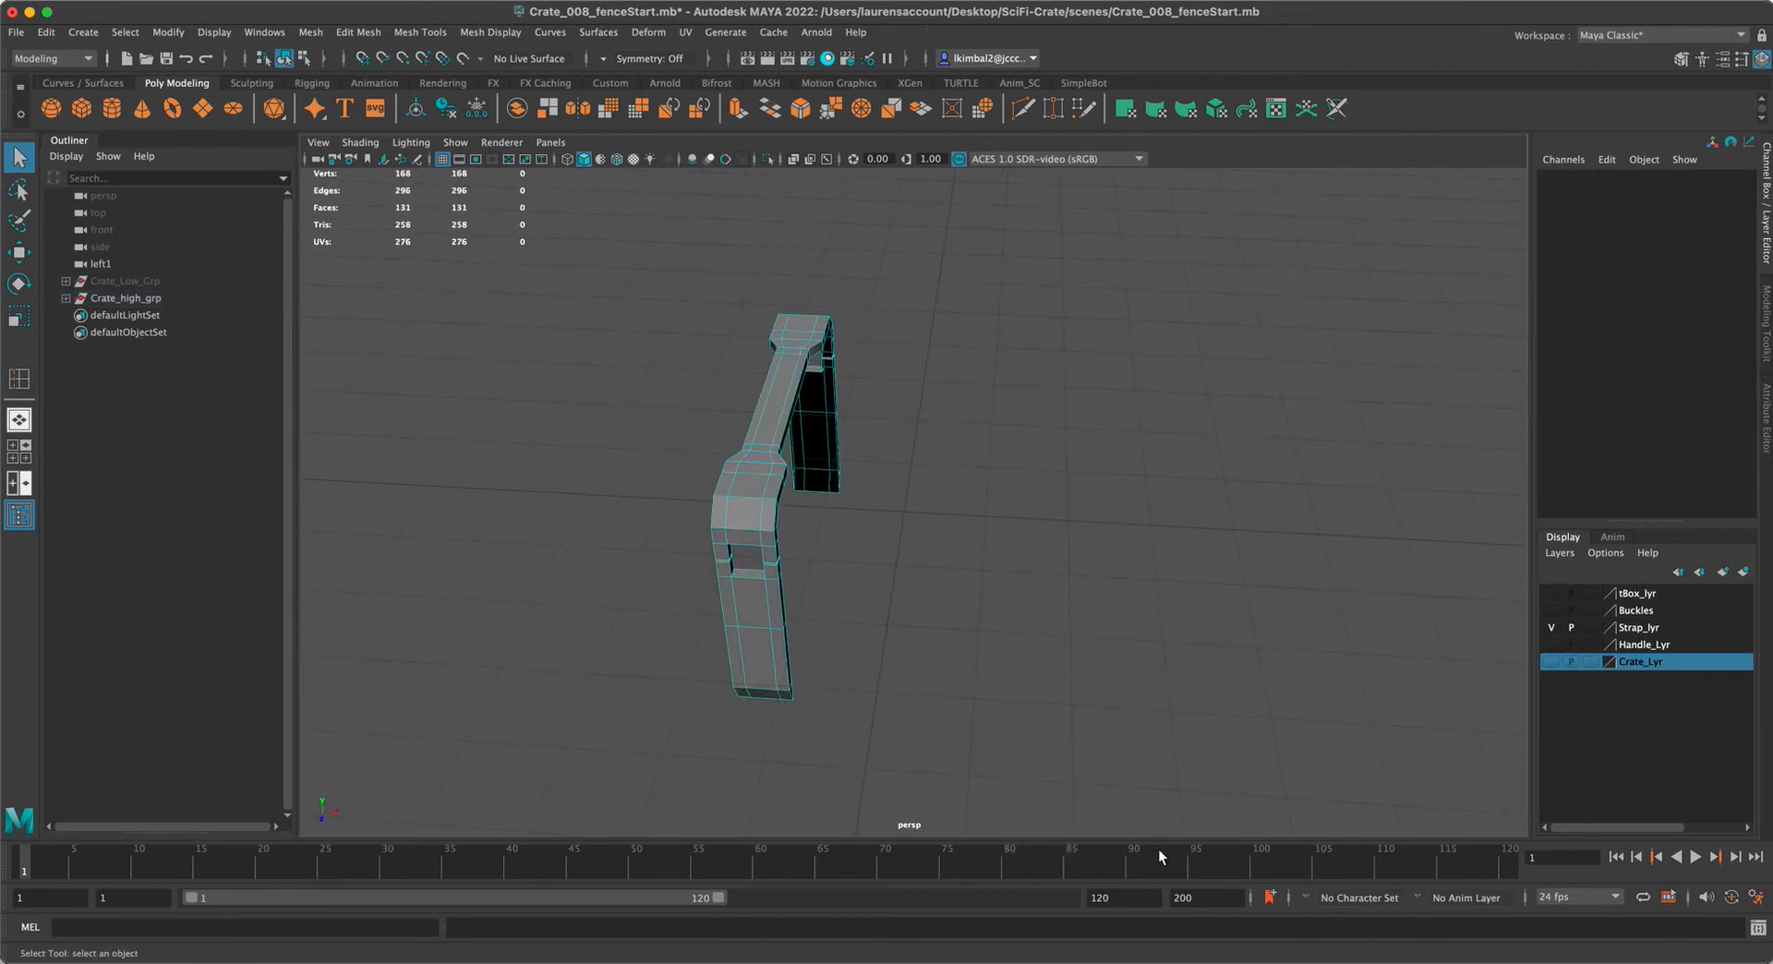
Insert a centre edge loop across the strap's top span, using the Multiple edge loops option with 1 loop
left_click_drag(981, 384, 1044, 380, "alt")
middle_click_drag(1043, 380, 1132, 310, "alt")
scroll(962, 363, "up", 3)
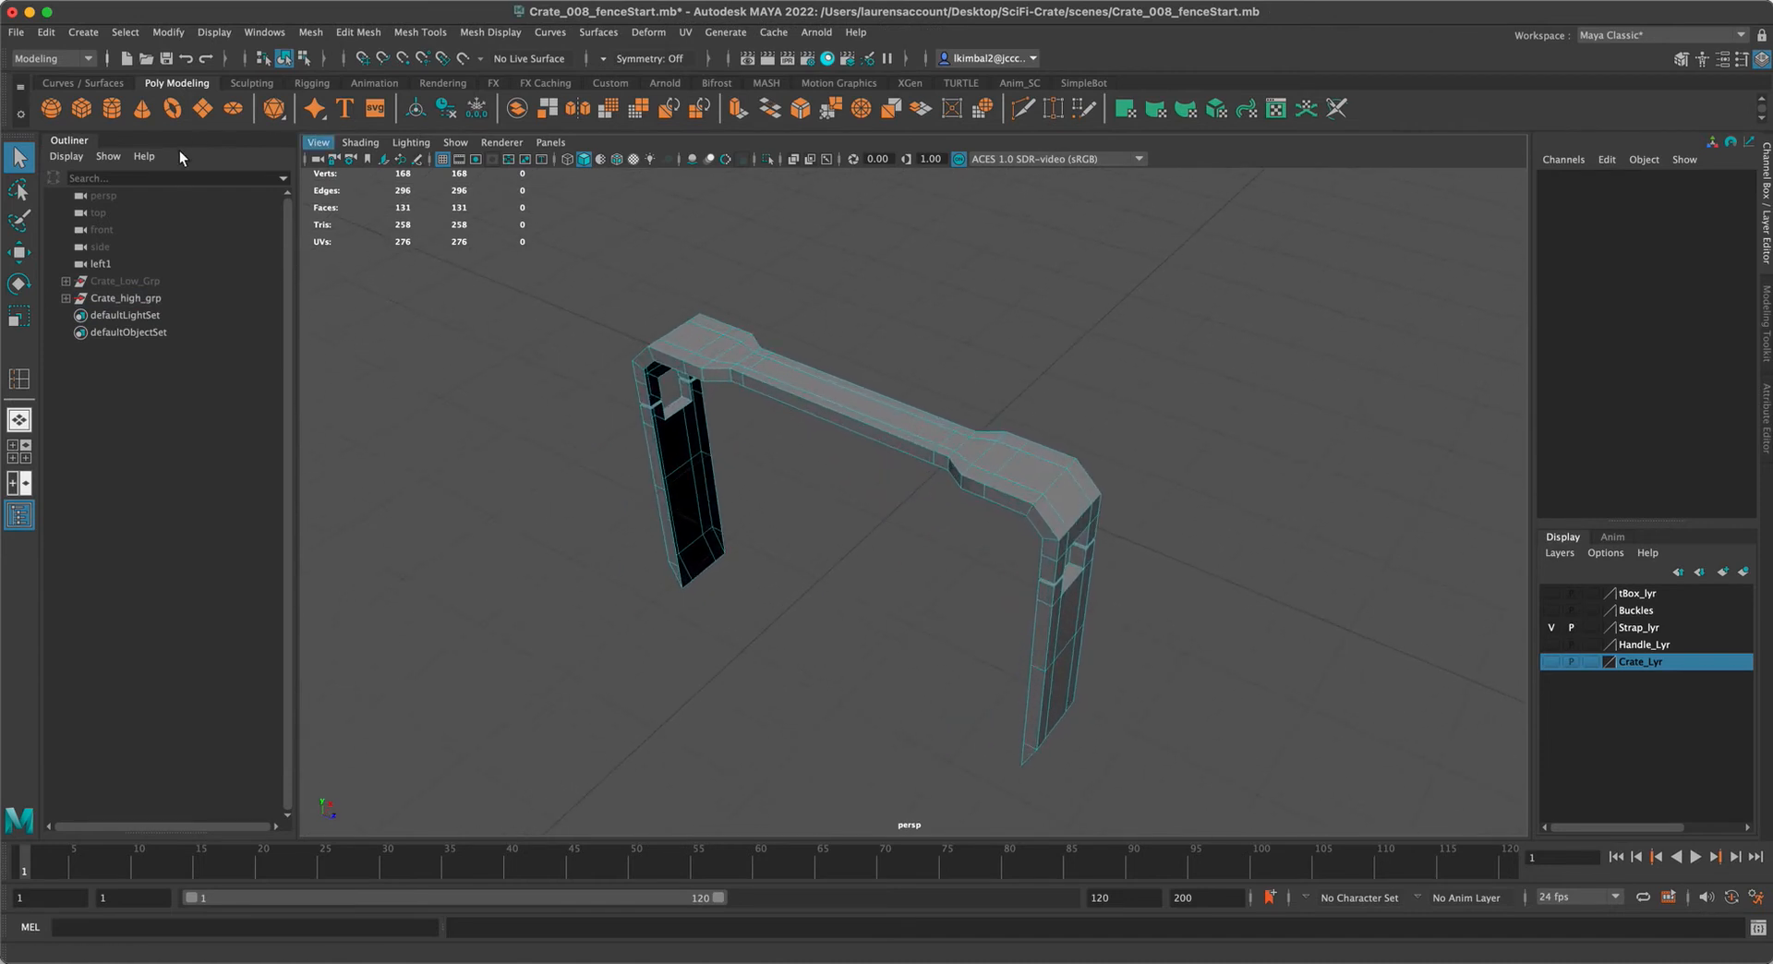
left_click(14, 371)
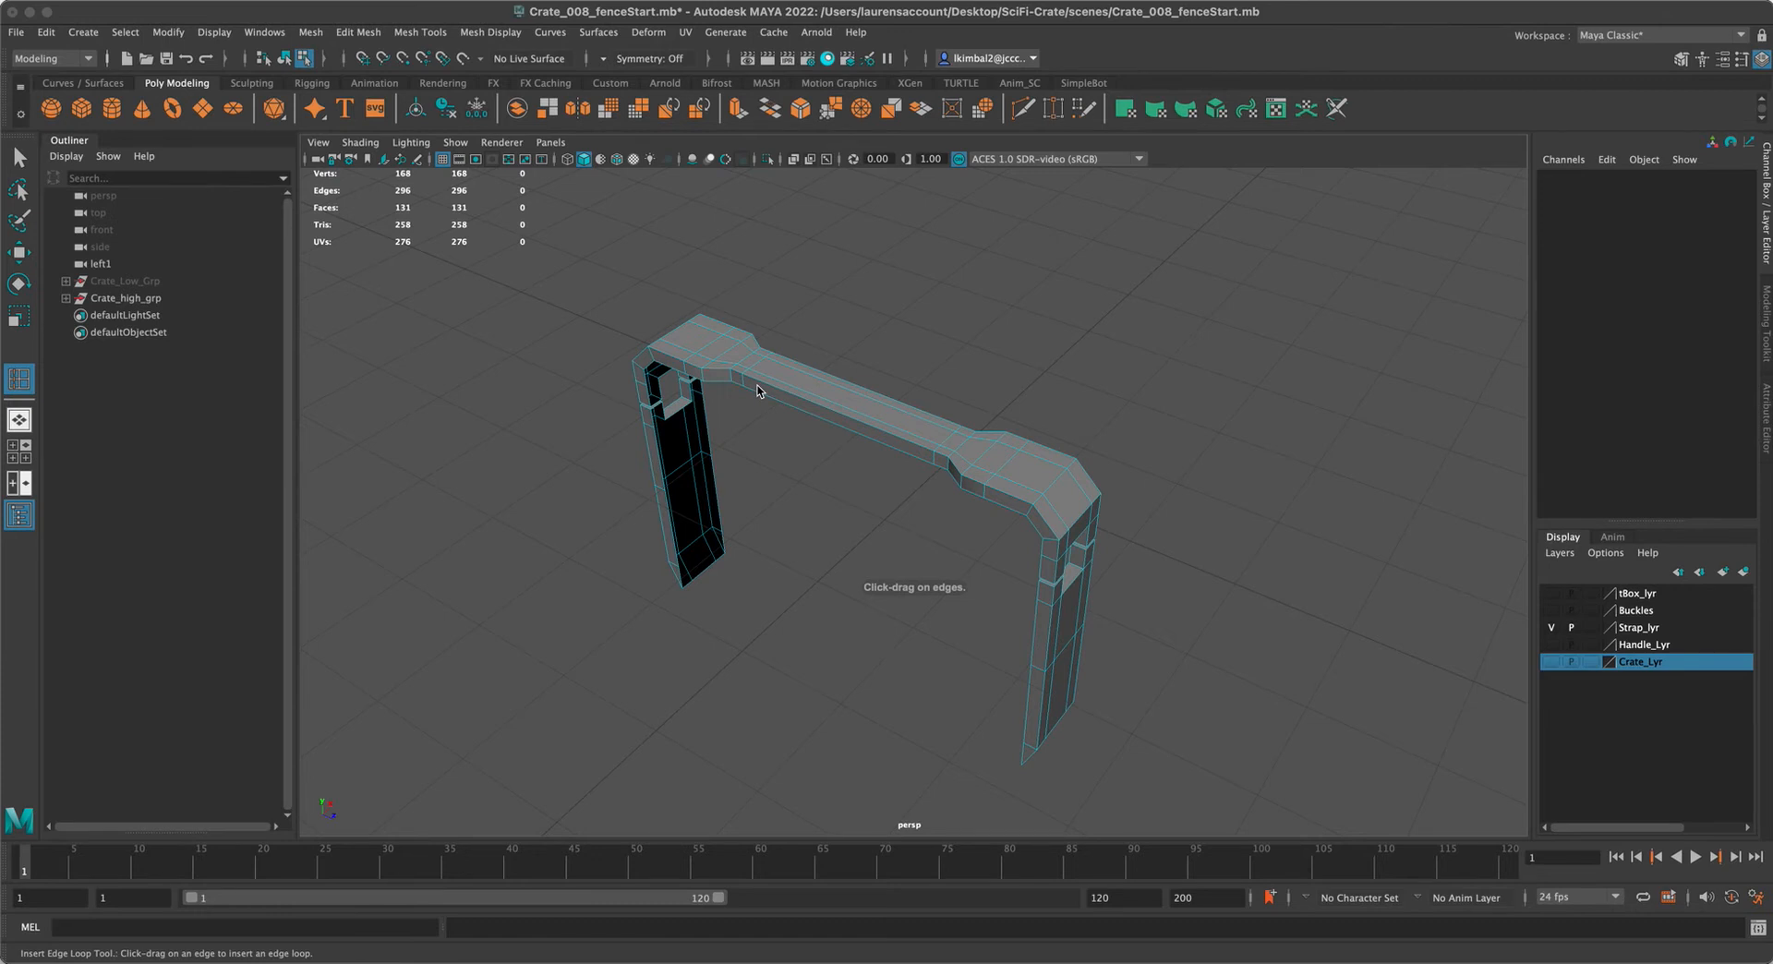
double_click(22, 380)
left_click_drag(1100, 281, 1367, 289, "alt")
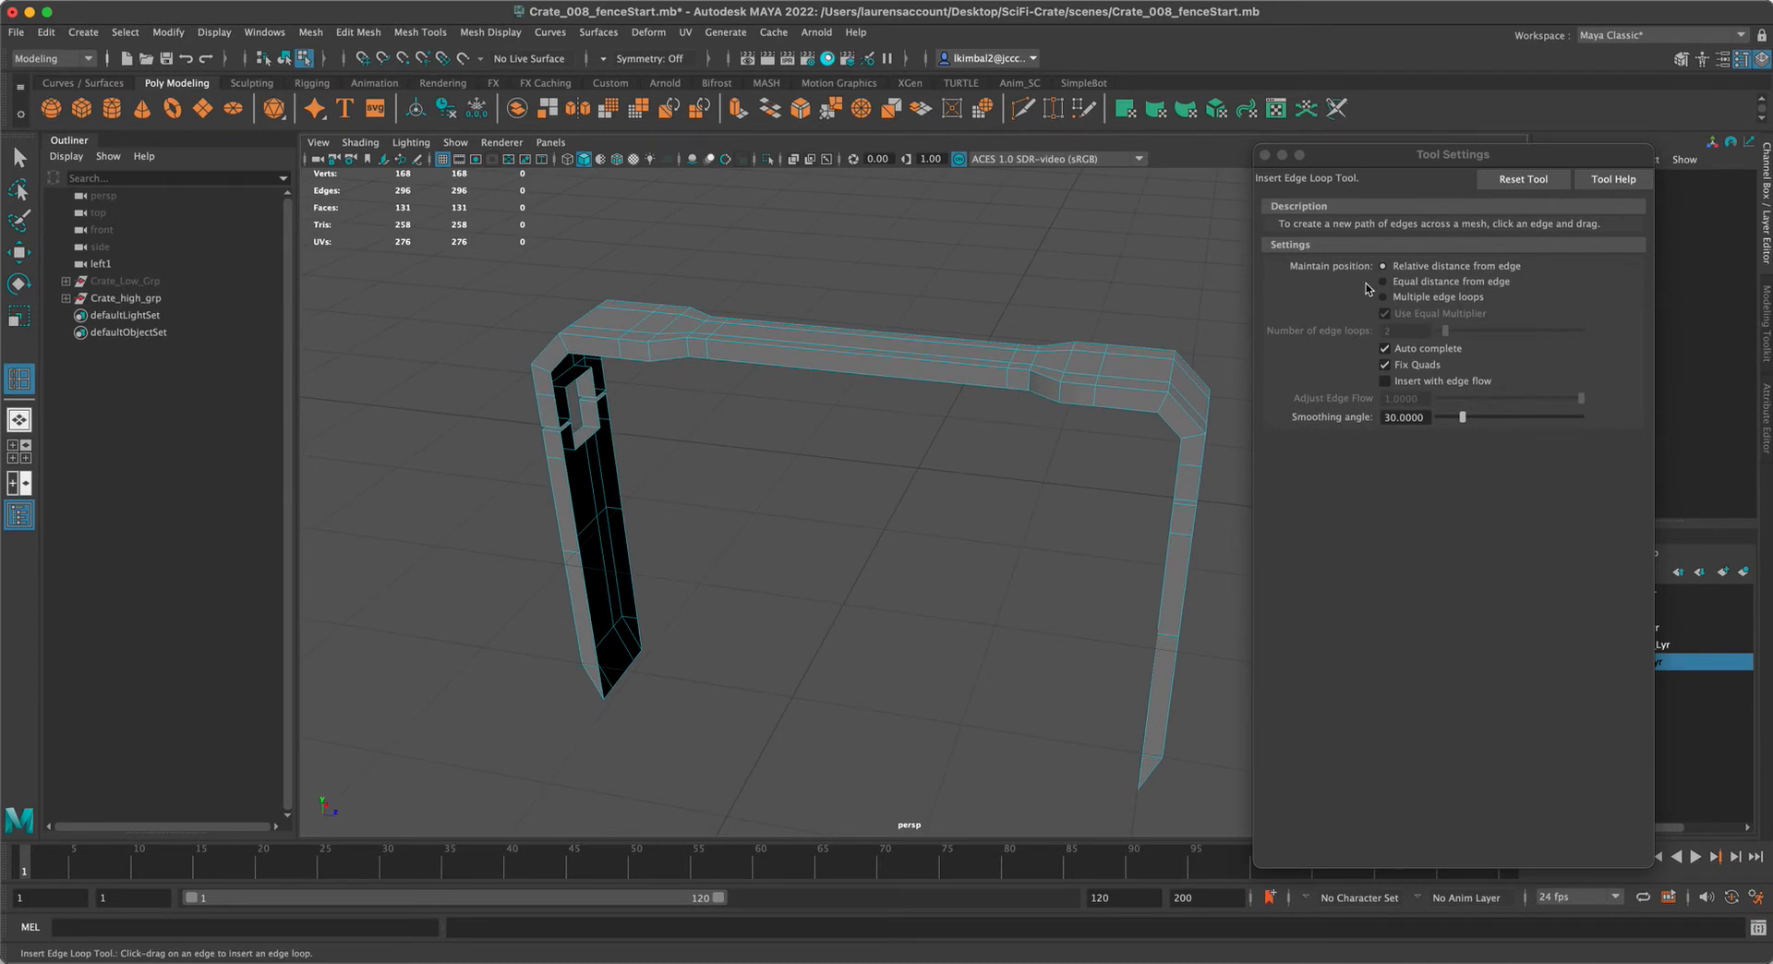
left_click(1419, 299)
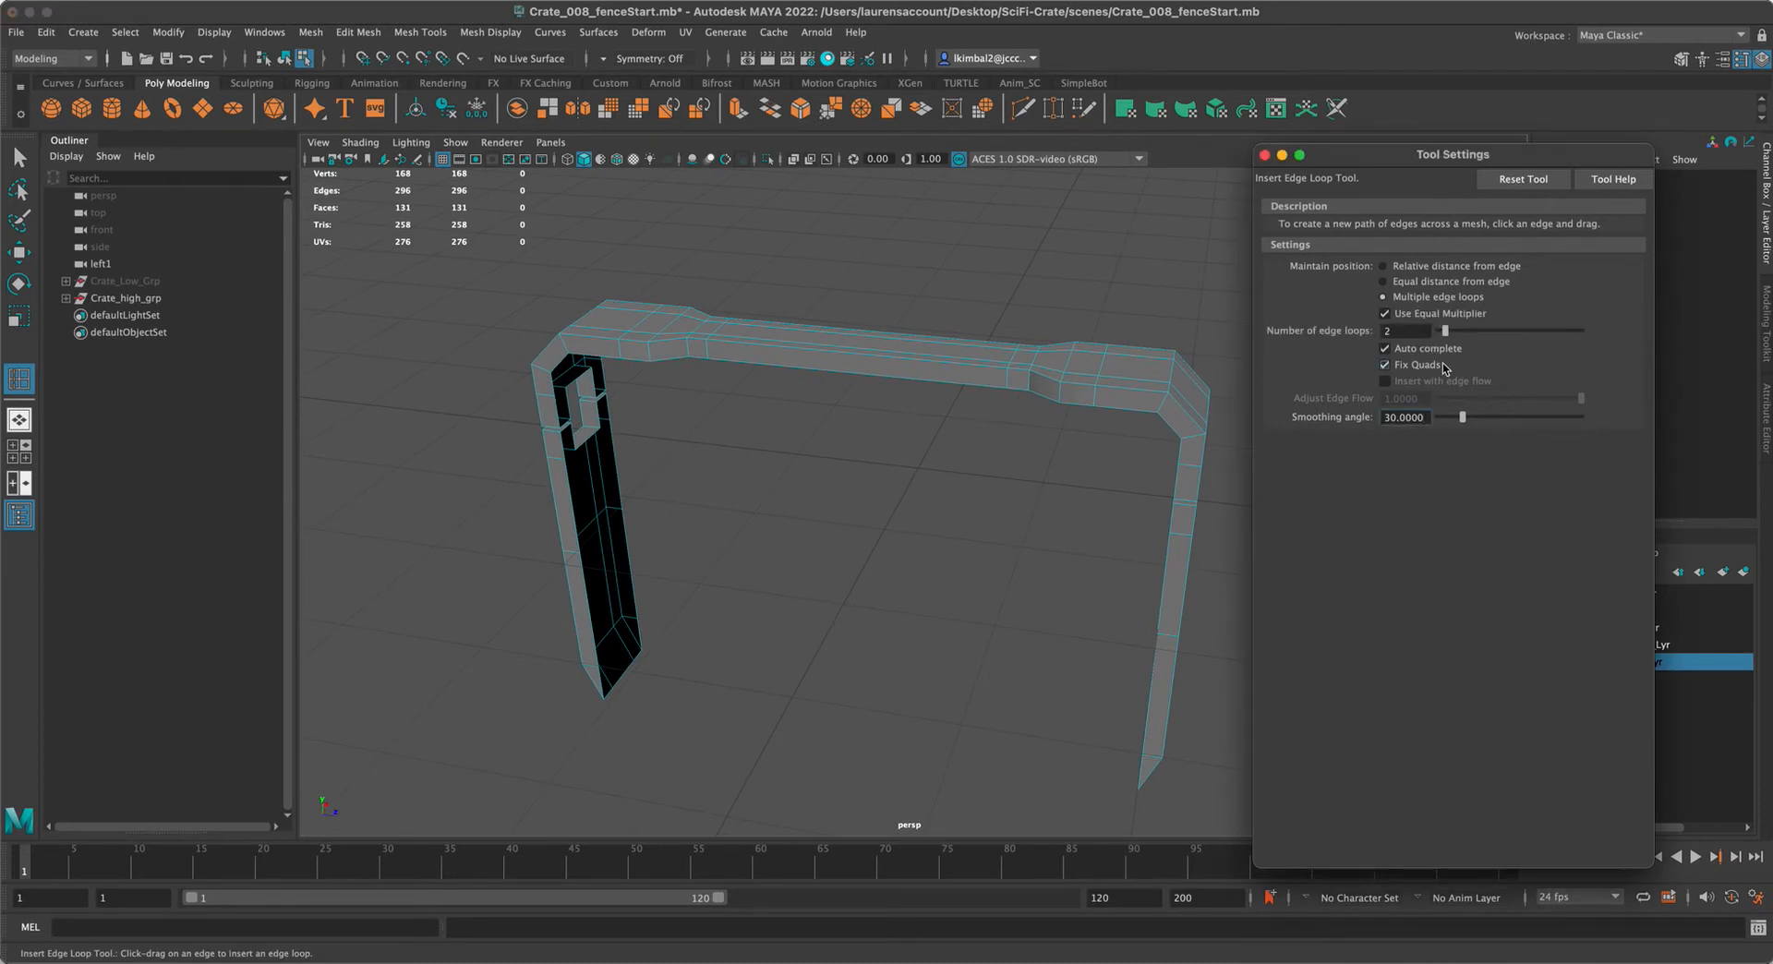
left_click(873, 355)
left_click(1264, 156)
Delete the faces of one half of the strap up to the centre loop and return to object selection
key("q")
right_click_drag(660, 308, 656, 360)
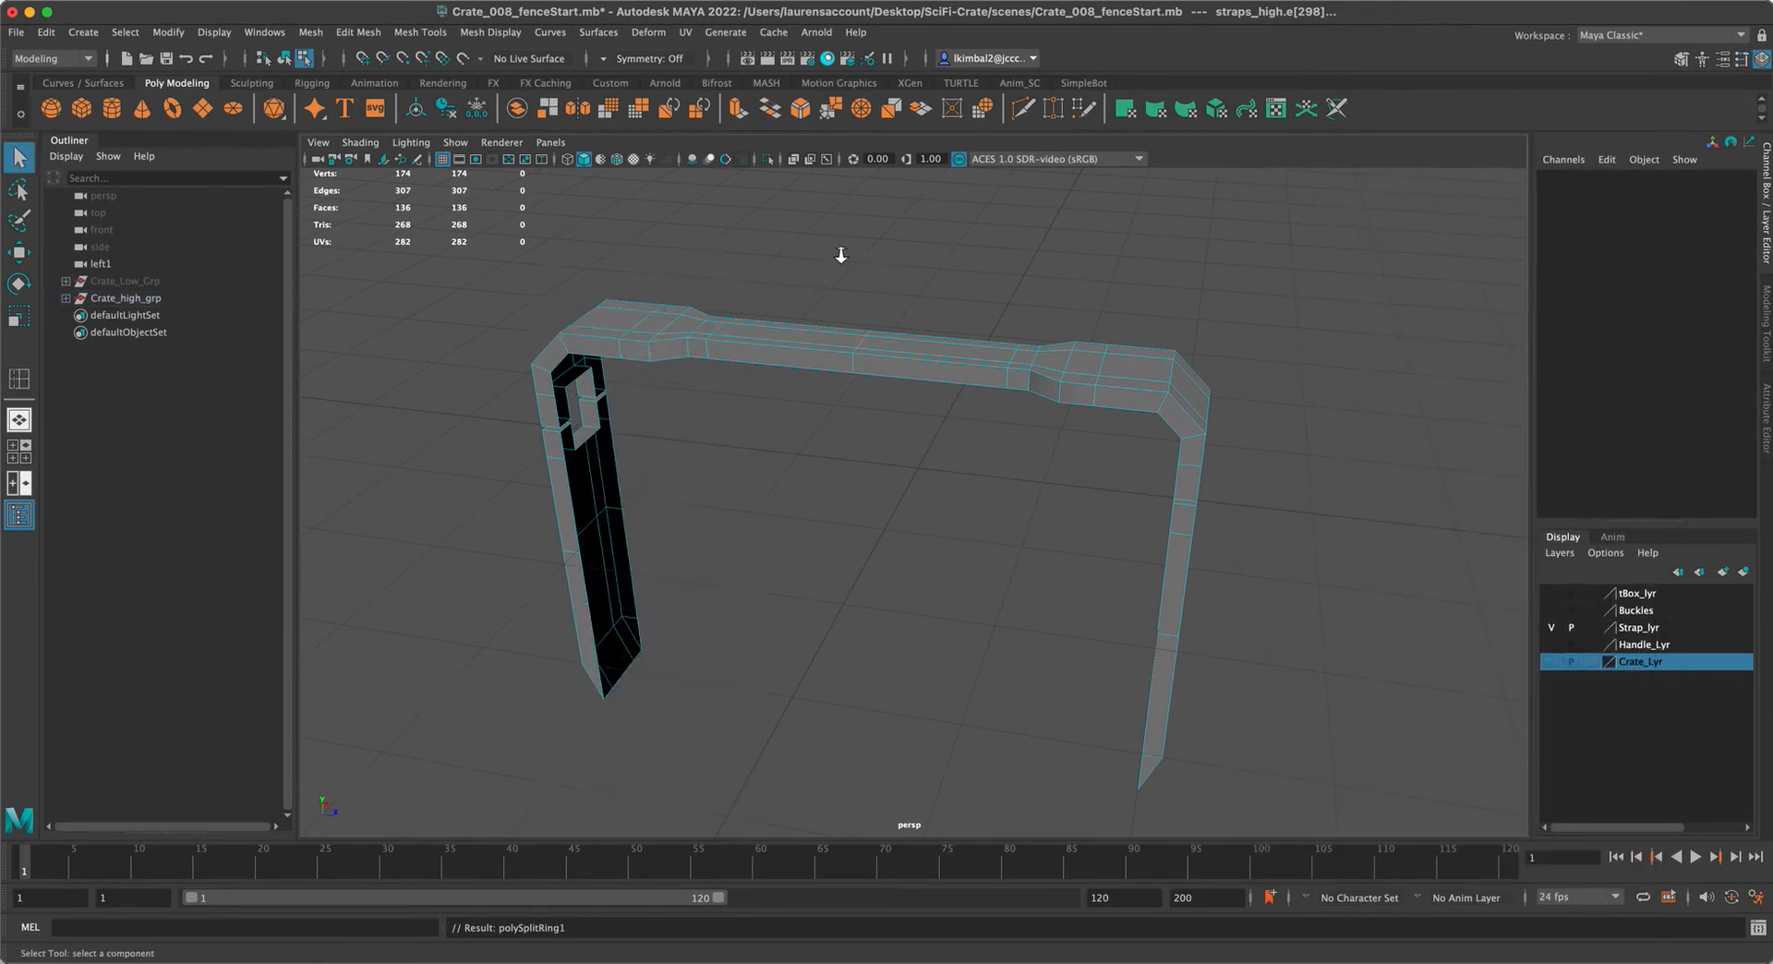
right_click_drag(840, 253, 539, 262, "alt")
left_click_drag(537, 260, 844, 702)
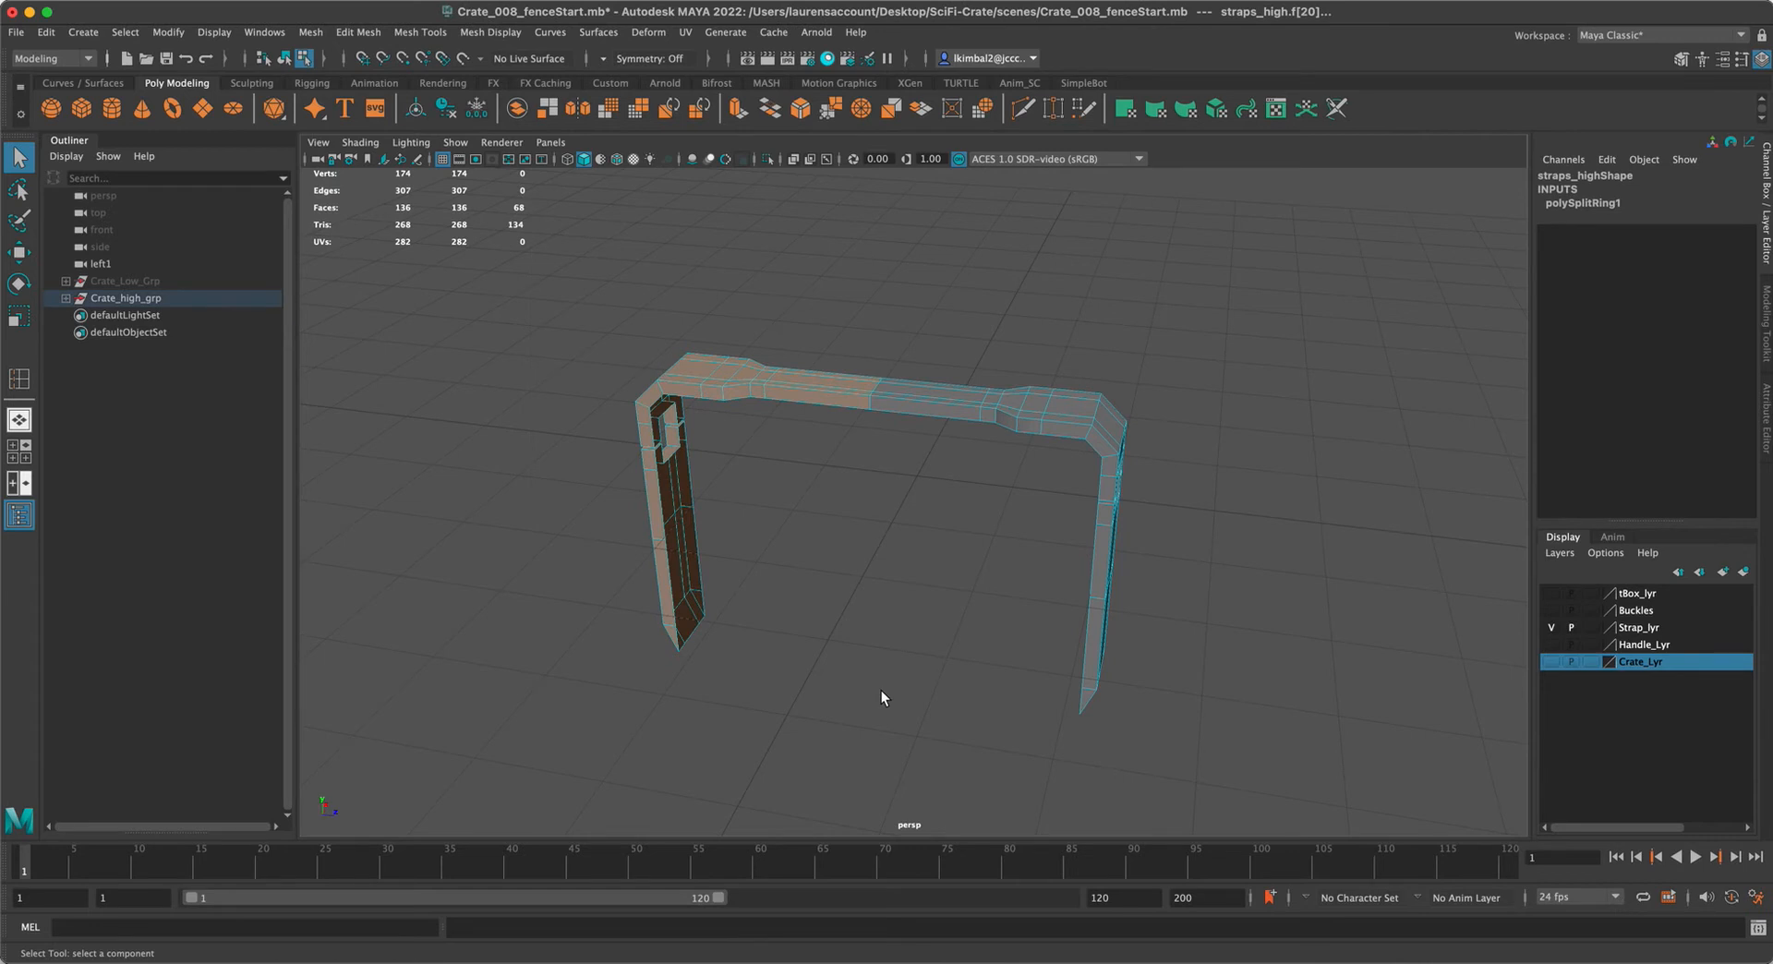
key("Delete")
left_click_drag(929, 645, 824, 600, "alt")
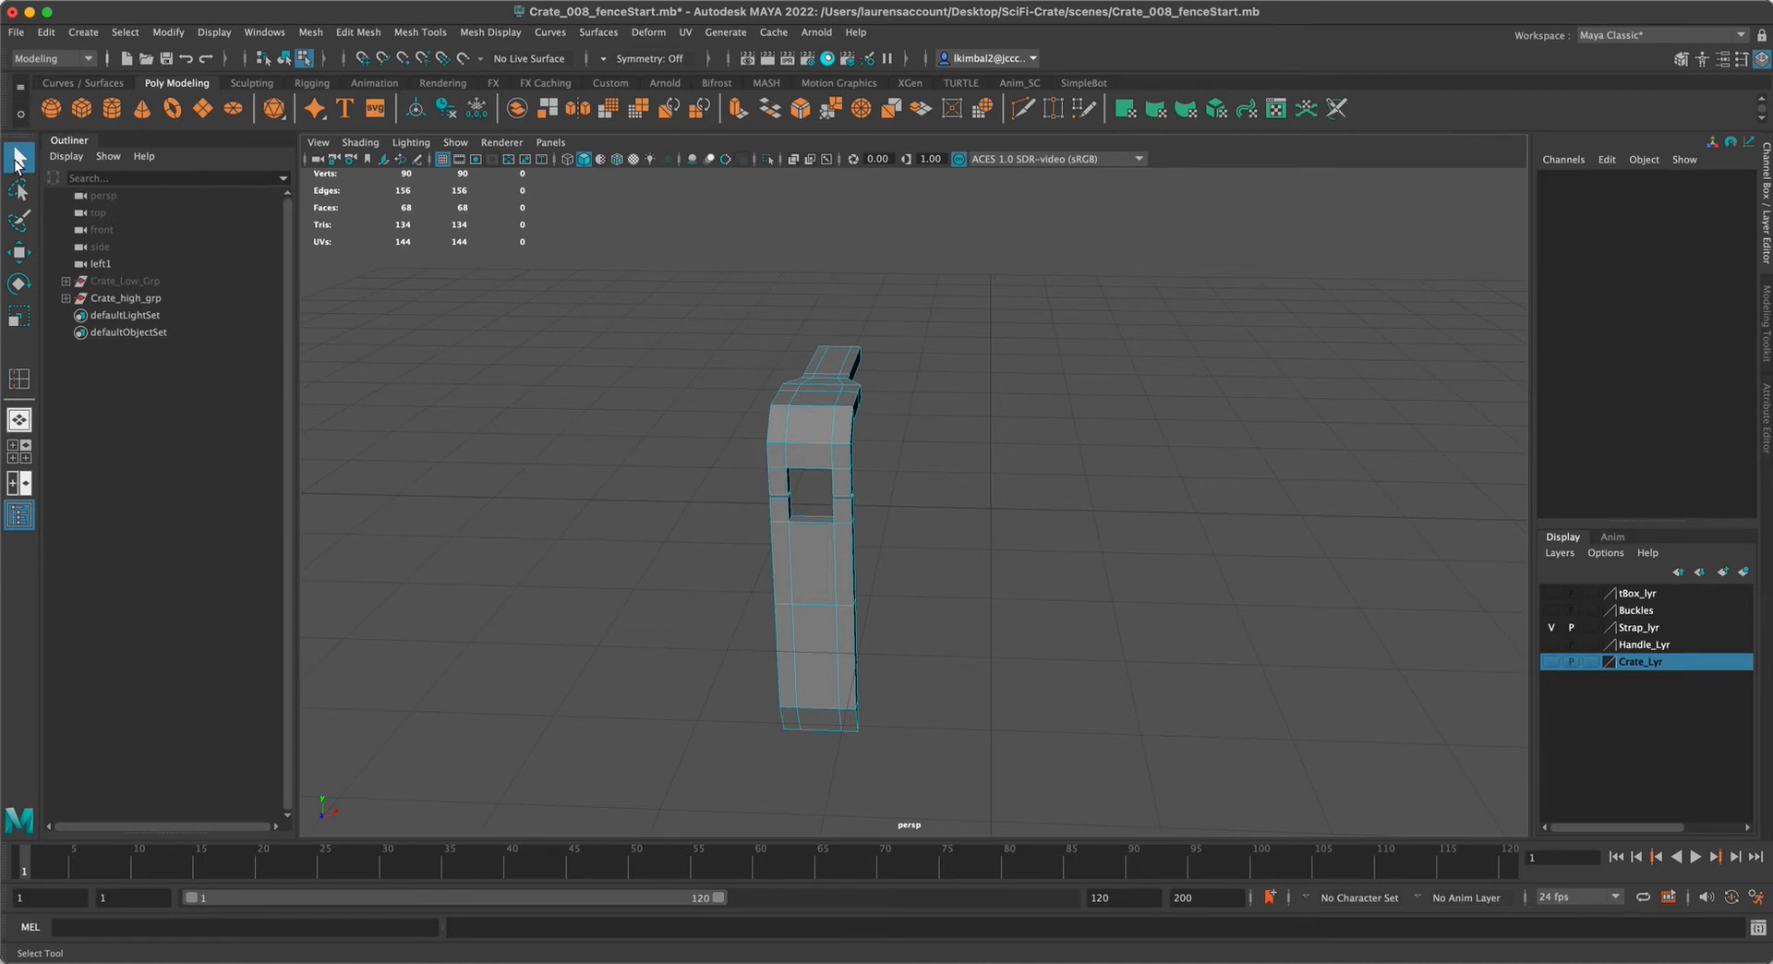
key("F8")
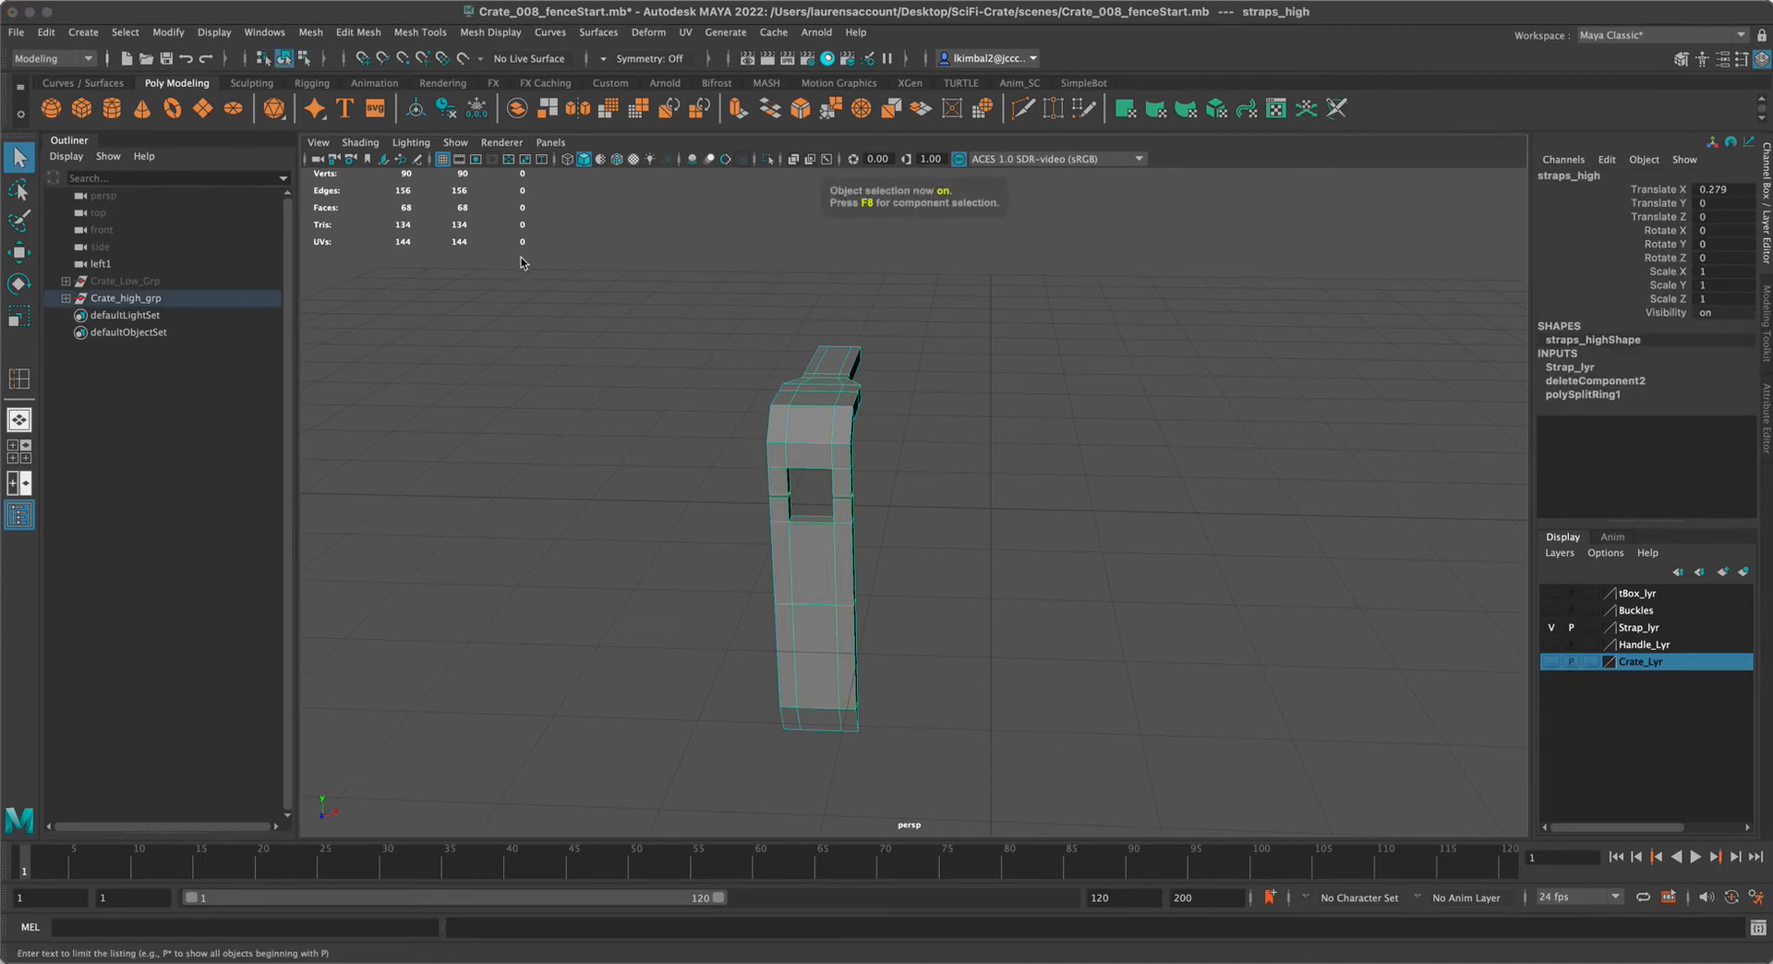
Examine the strap's front opening and side gaps, and check the Insert Edge Loop tool settings
scroll(701, 442, "up", 5)
scroll(745, 414, "down", 1)
left_click_drag(745, 413, 907, 535, "alt")
right_click_drag(907, 536, 1021, 628, "alt")
left_click_drag(1021, 620, 989, 667, "alt")
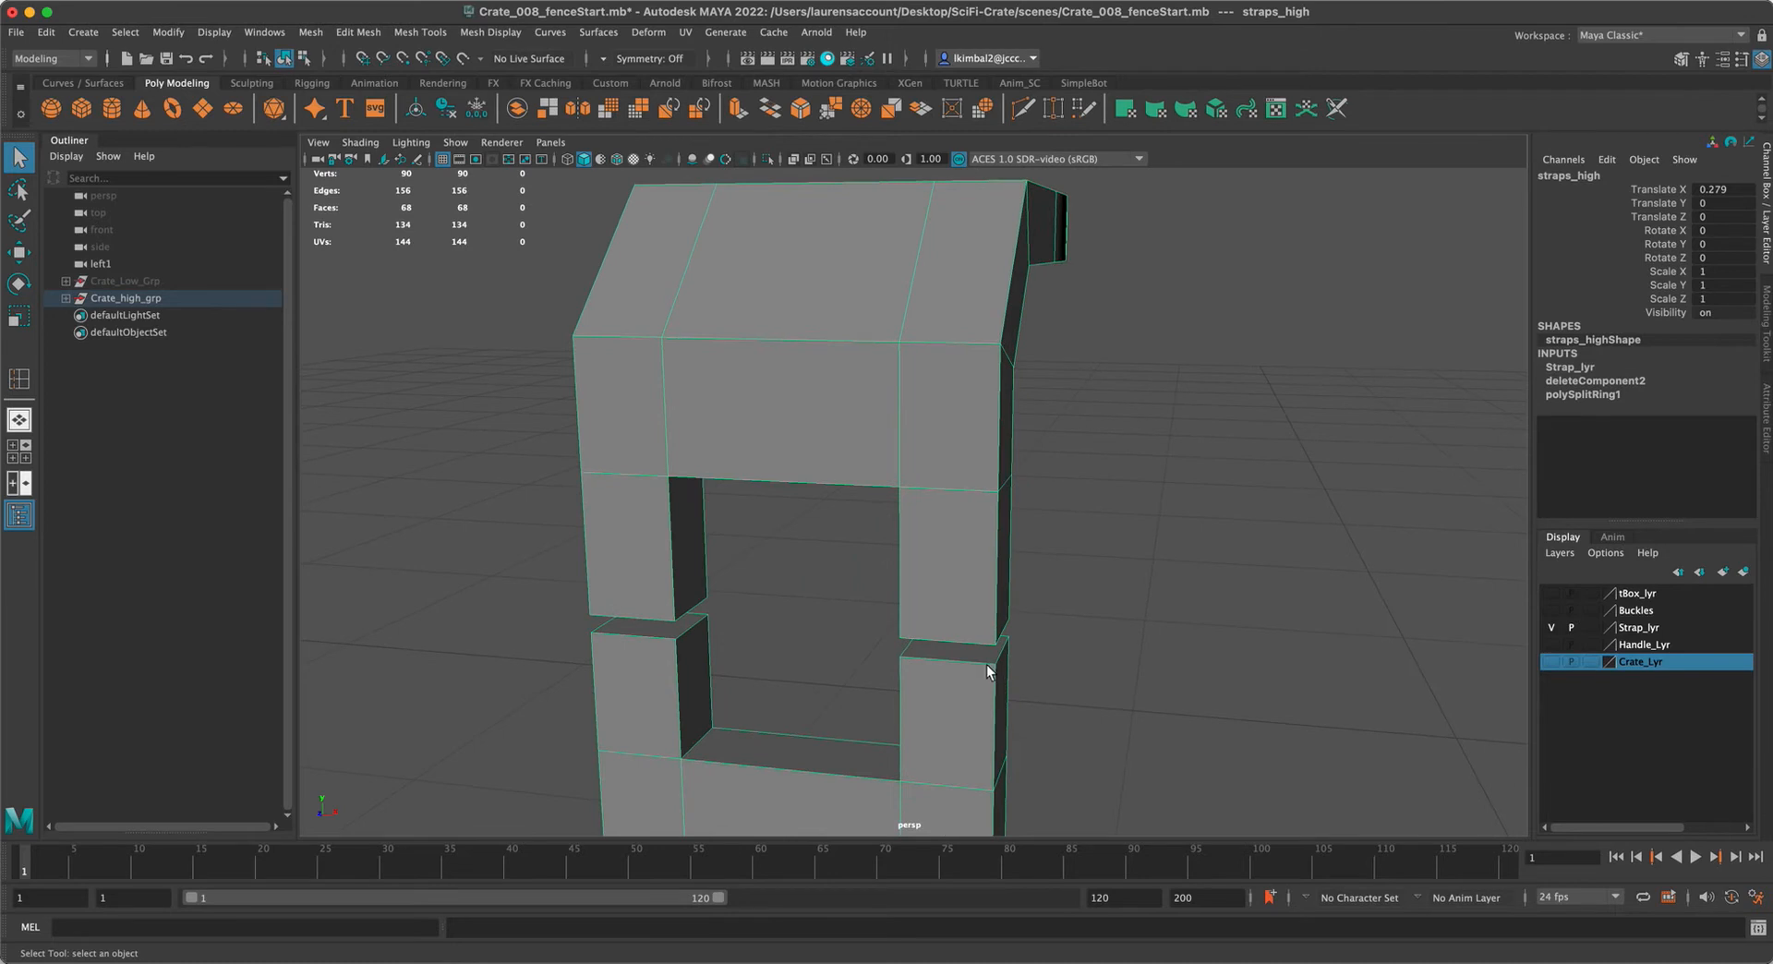
double_click(18, 377)
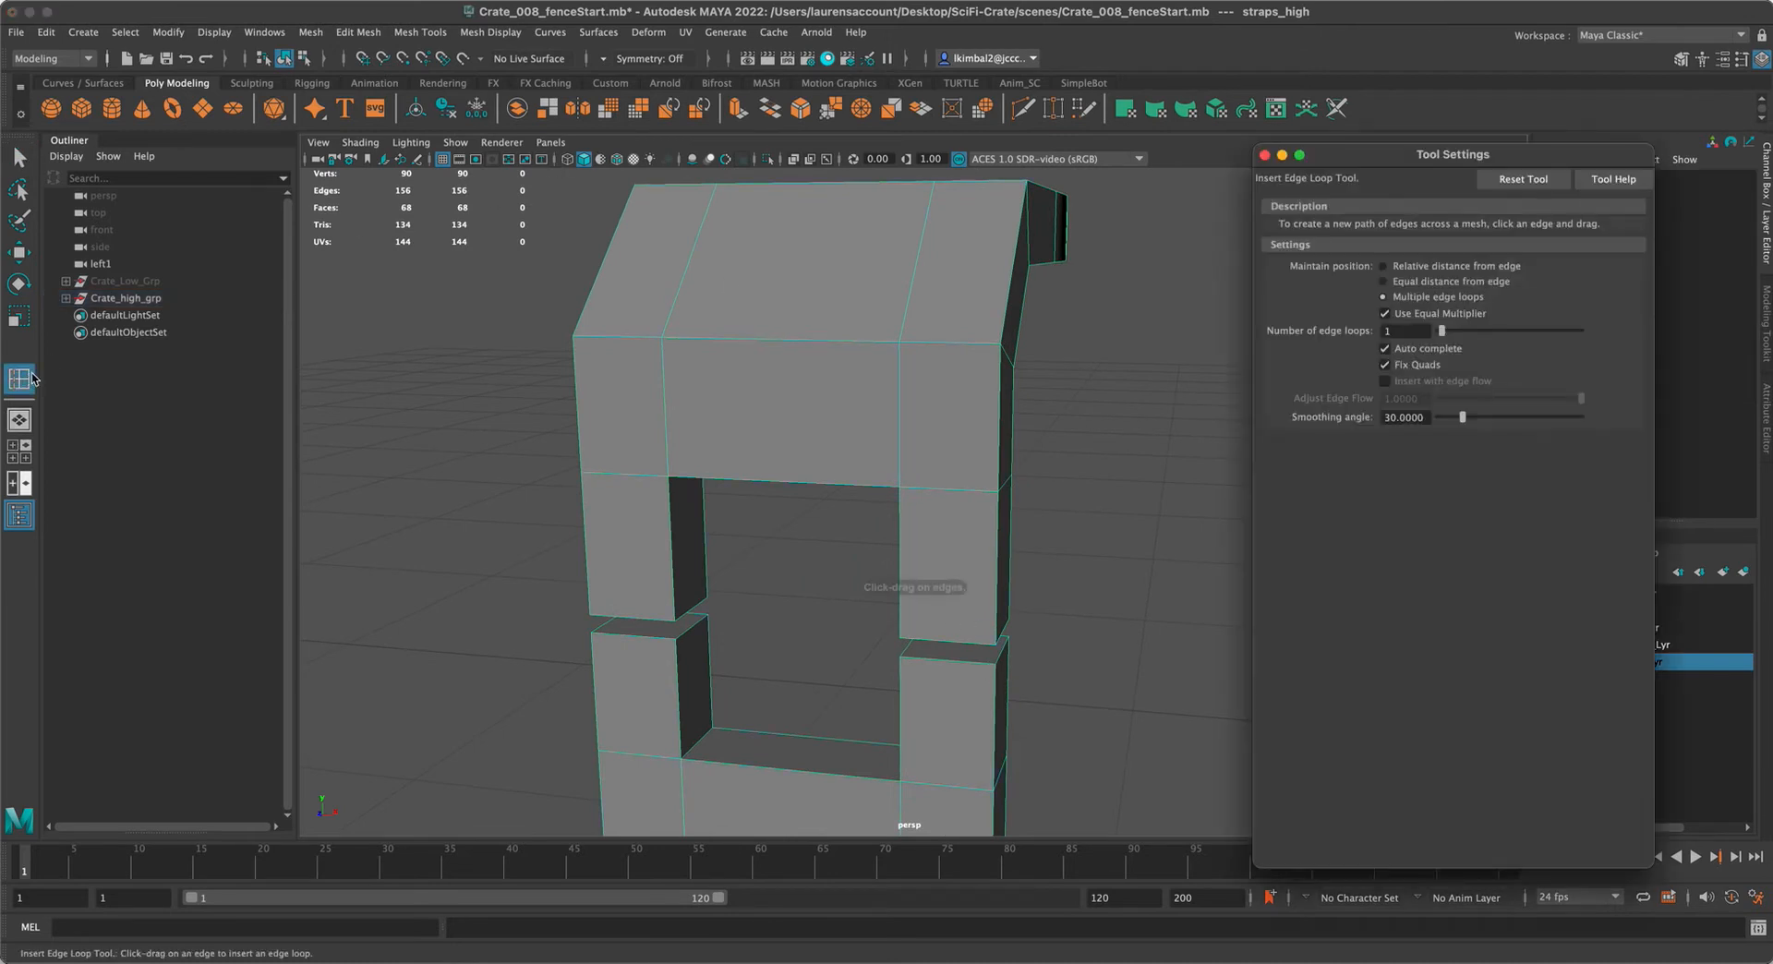
middle_click_drag(1120, 391, 1212, 188, "alt")
left_click(1267, 155)
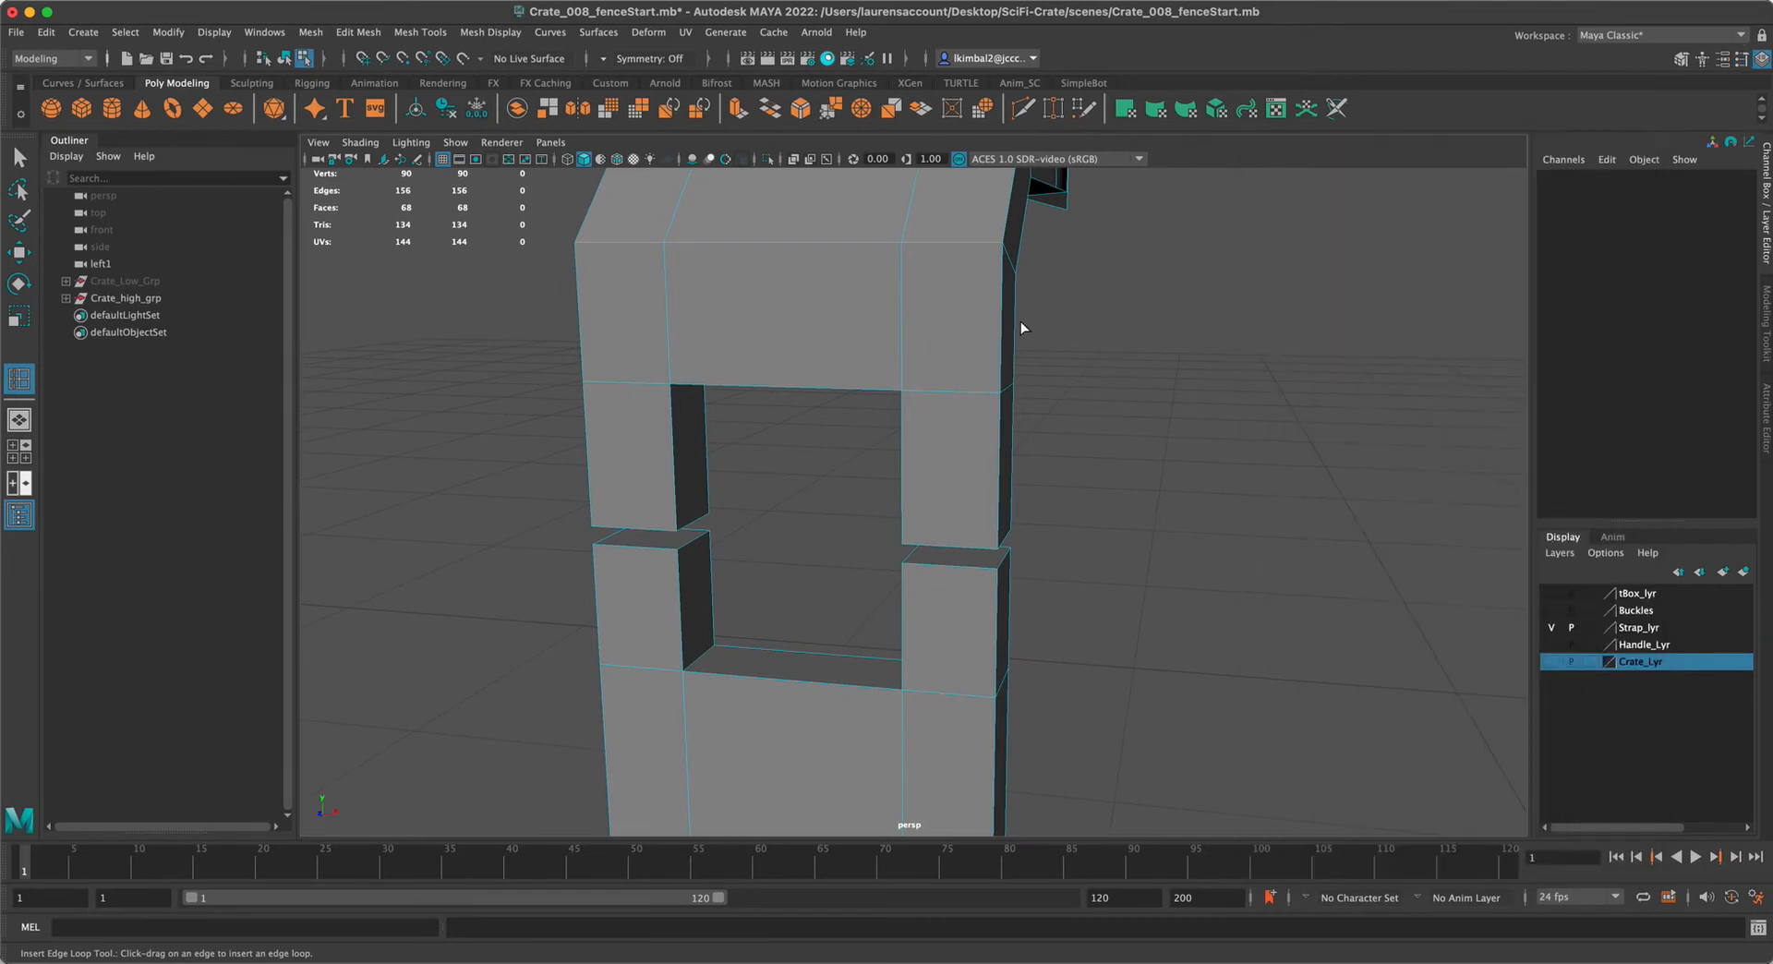
scroll(1037, 475, "up", 5)
scroll(1053, 507, "down", 2)
scroll(1059, 540, "up", 4)
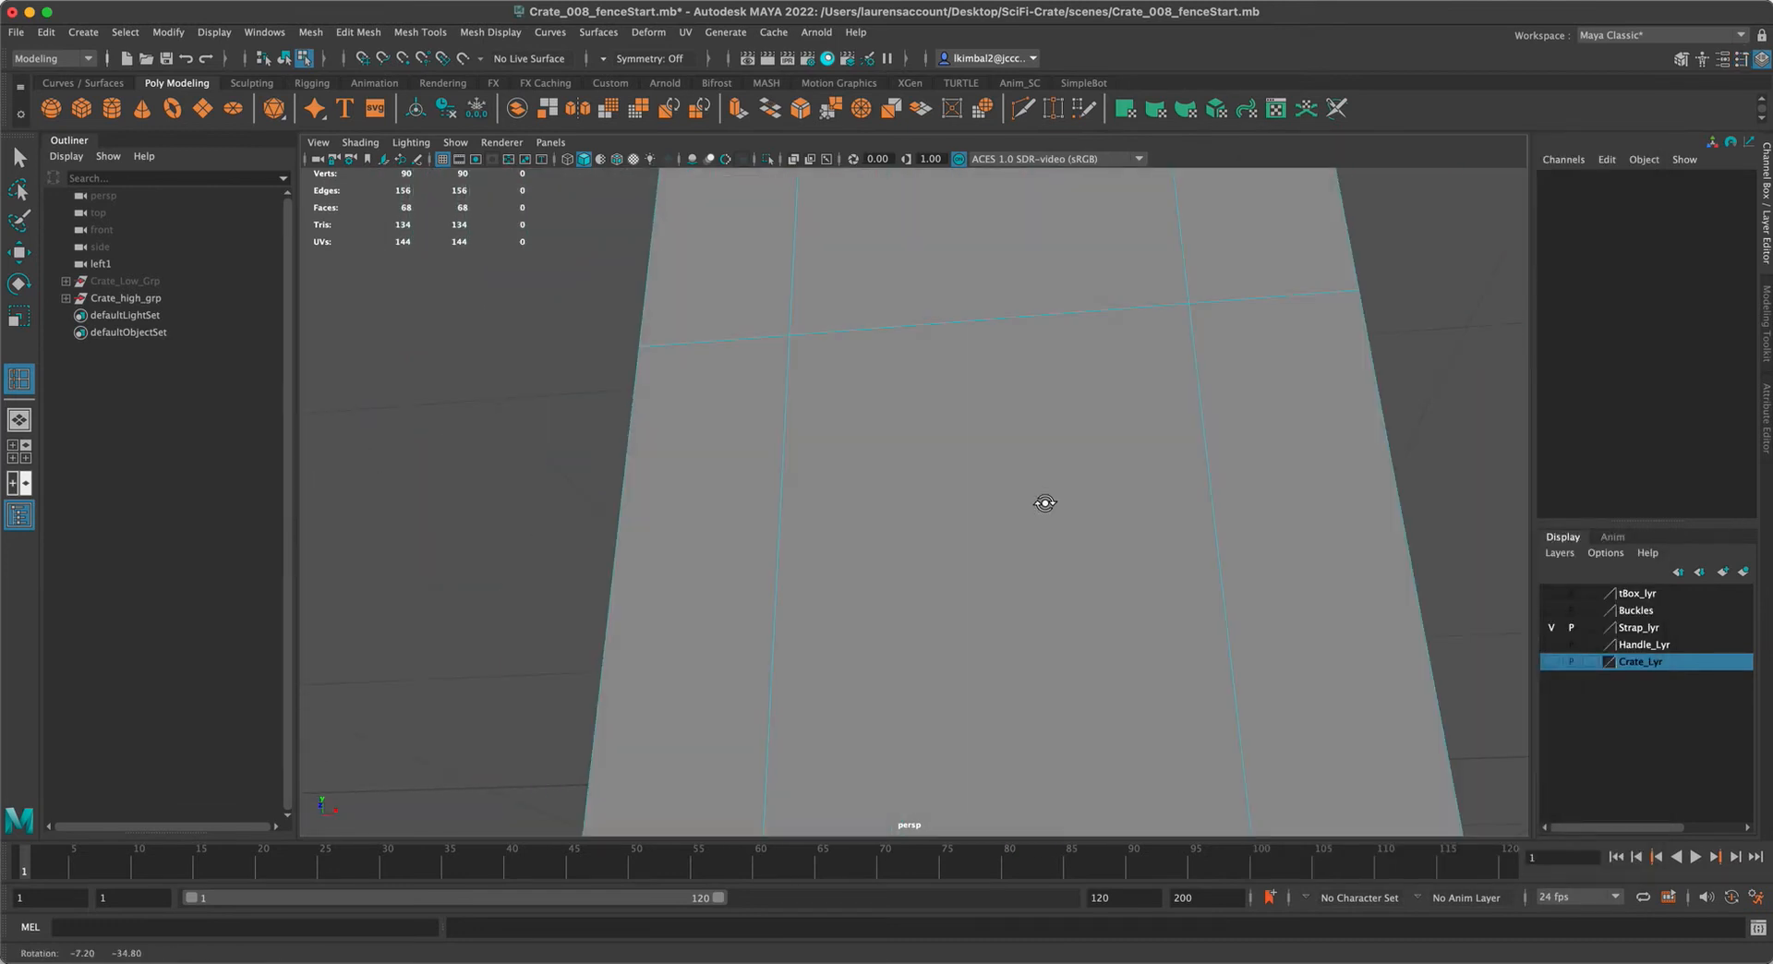
scroll(1041, 503, "down", 4)
left_click_drag(1041, 518, 1044, 522, "alt")
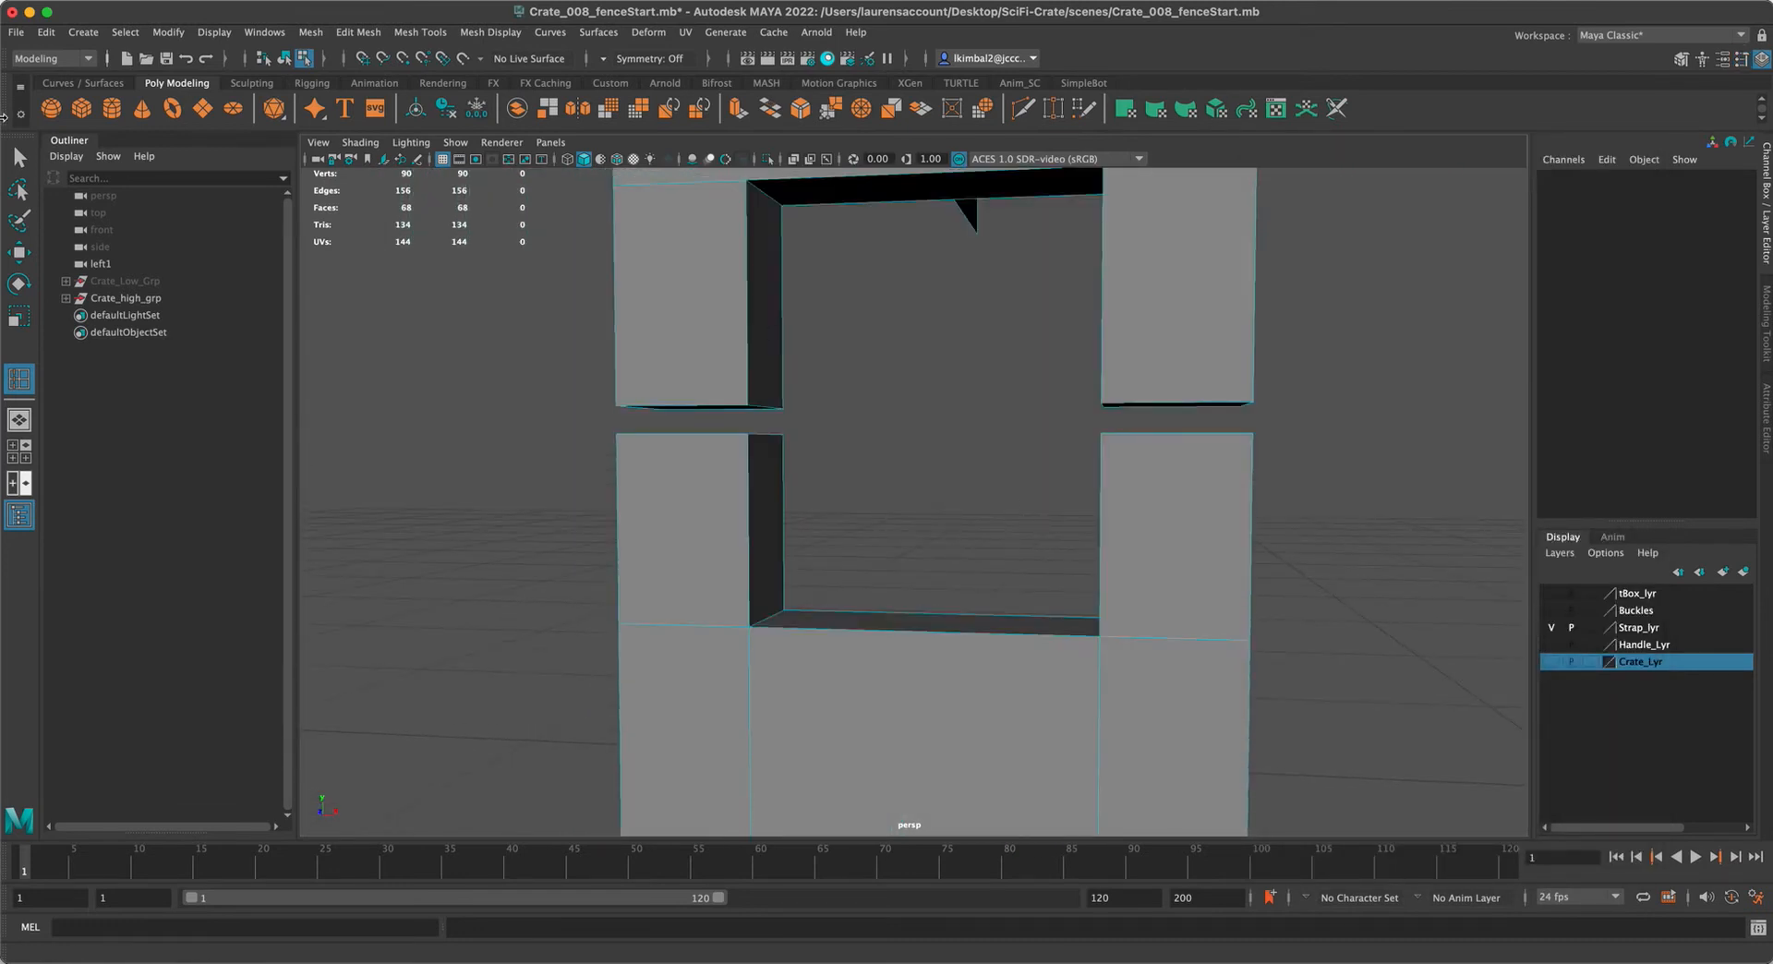
left_click(22, 156)
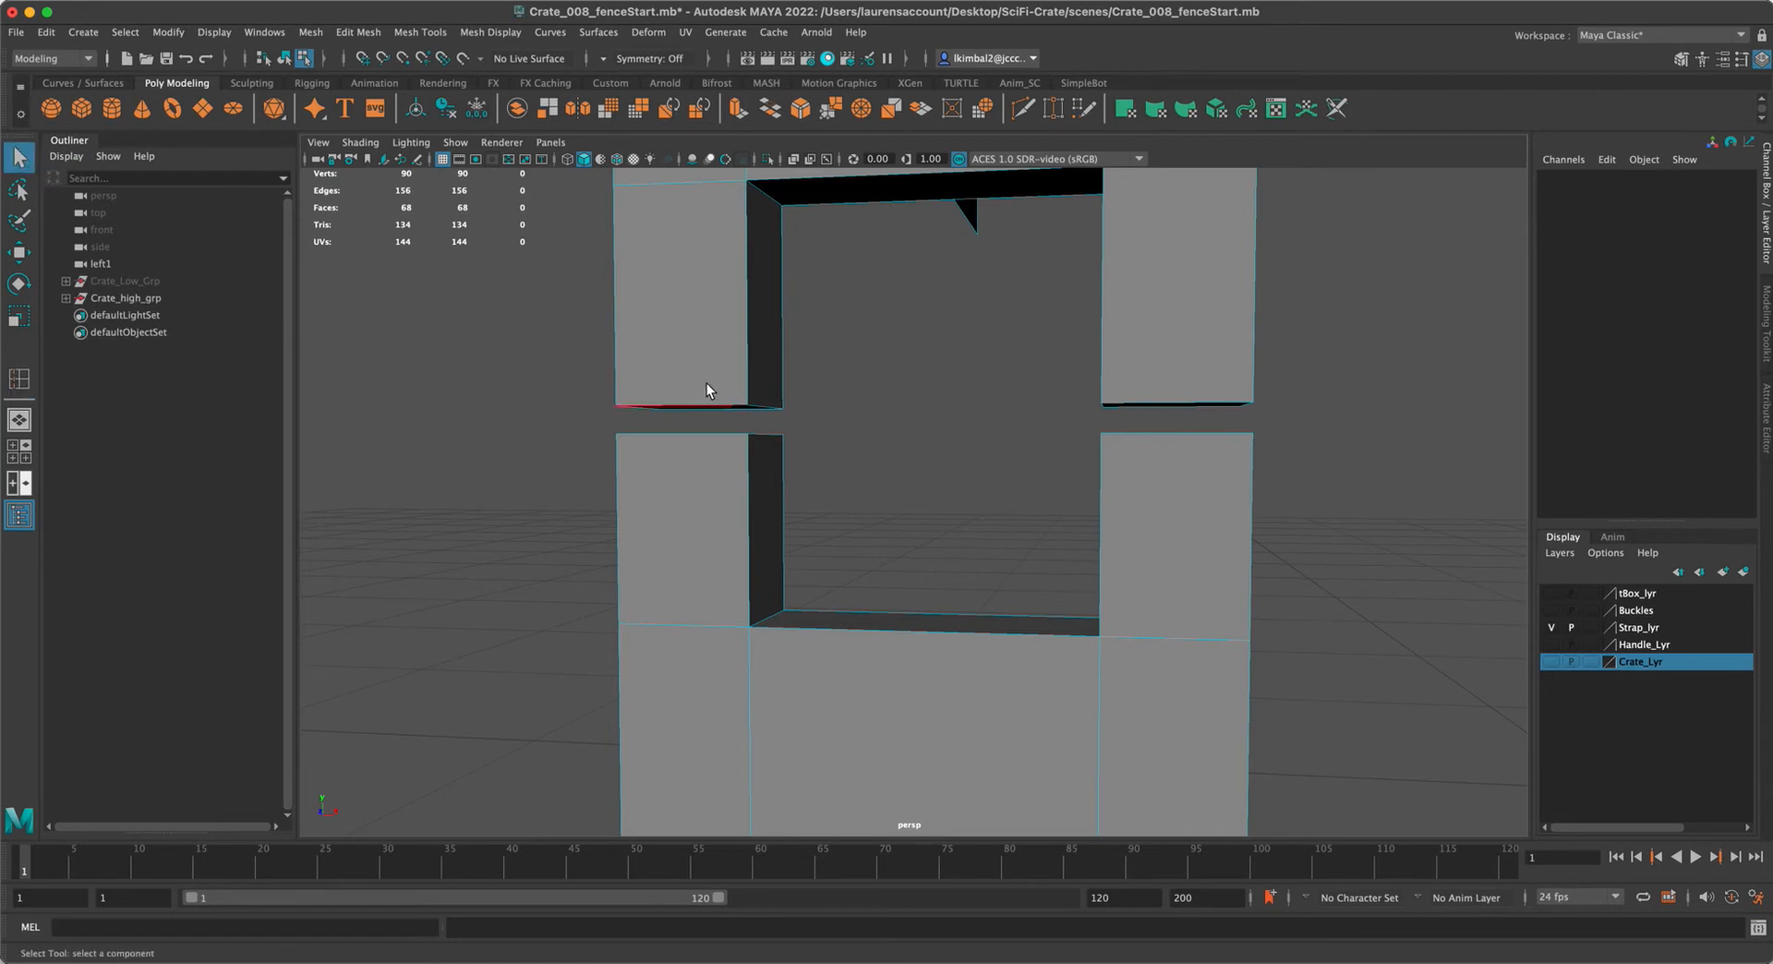
right_click(679, 318)
left_click(593, 317)
left_click_drag(500, 315, 1311, 423)
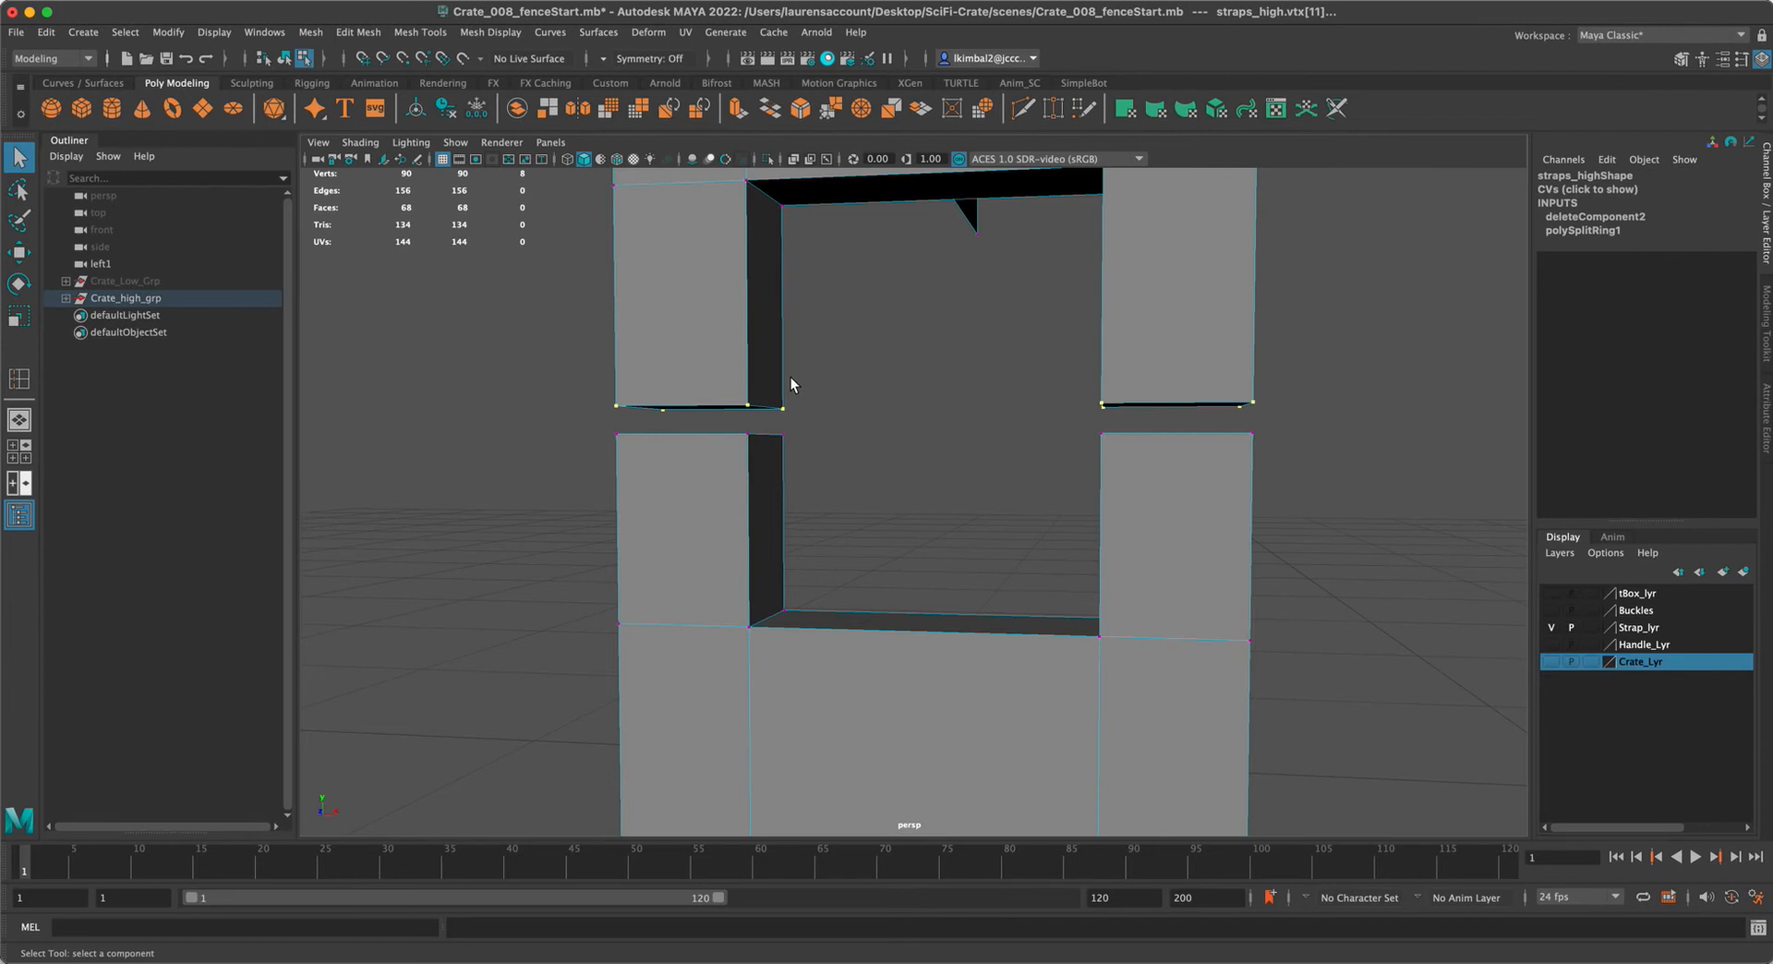
scroll(794, 381, "up", 3)
scroll(1100, 434, "down", 5)
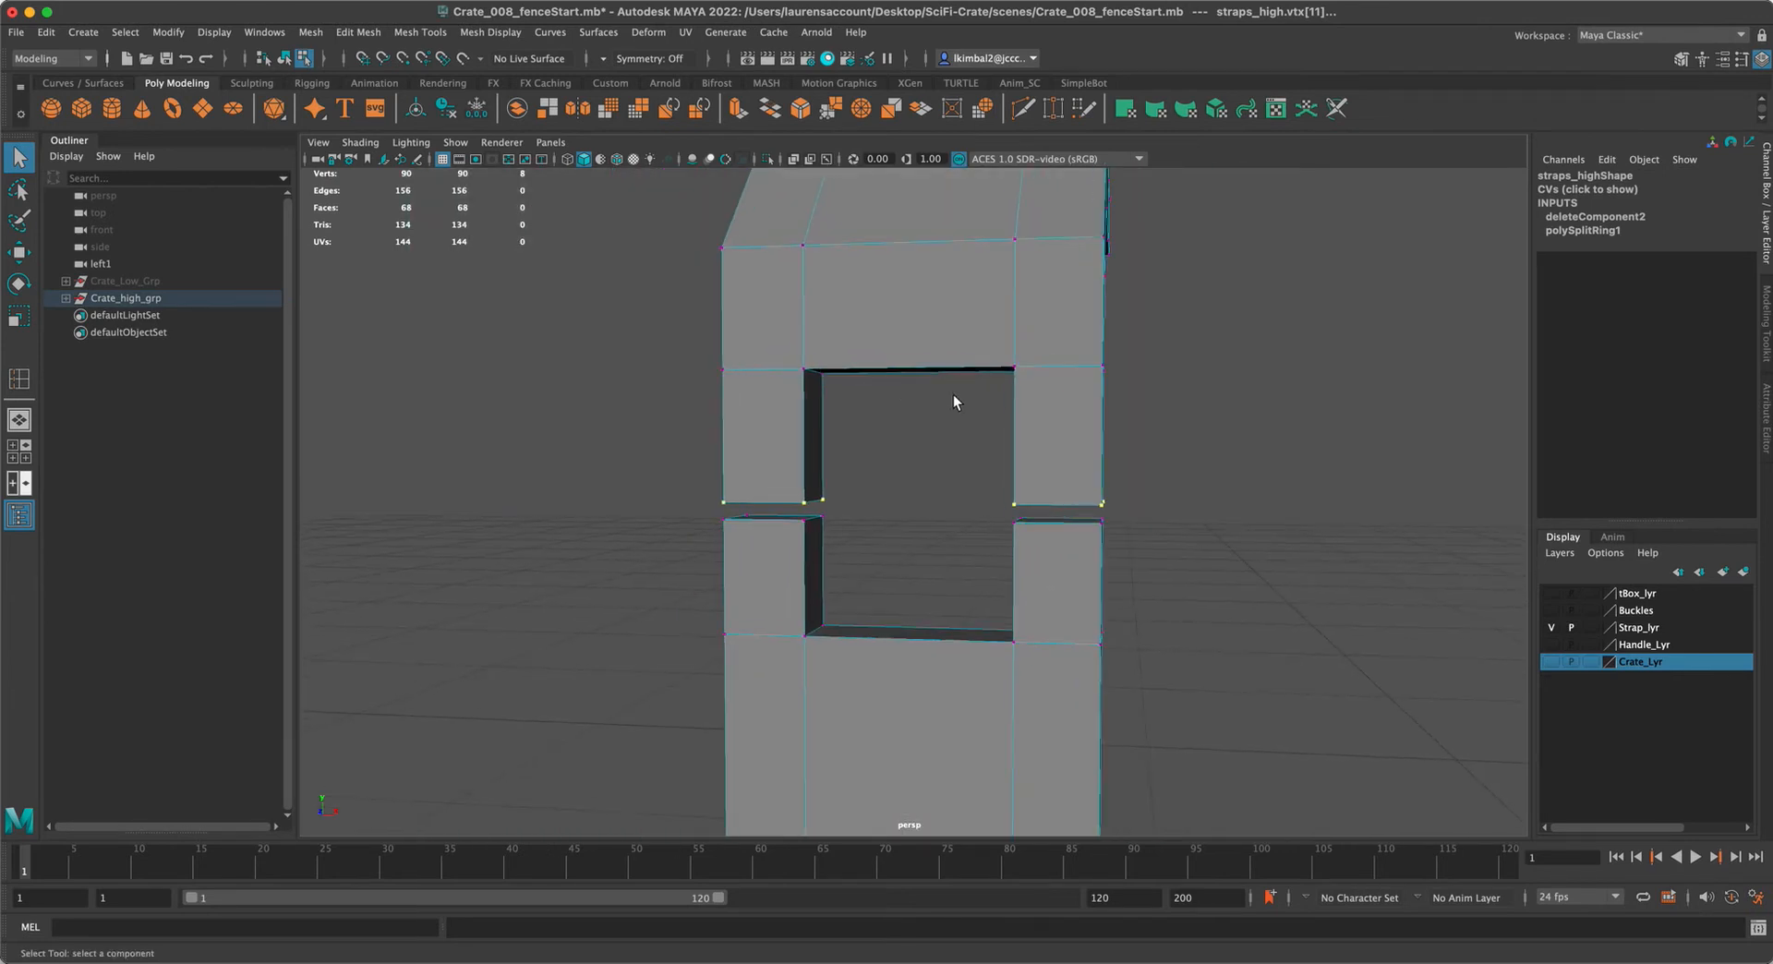
scroll(1078, 453, "up", 3)
left_click_drag(1078, 453, 979, 389, "alt")
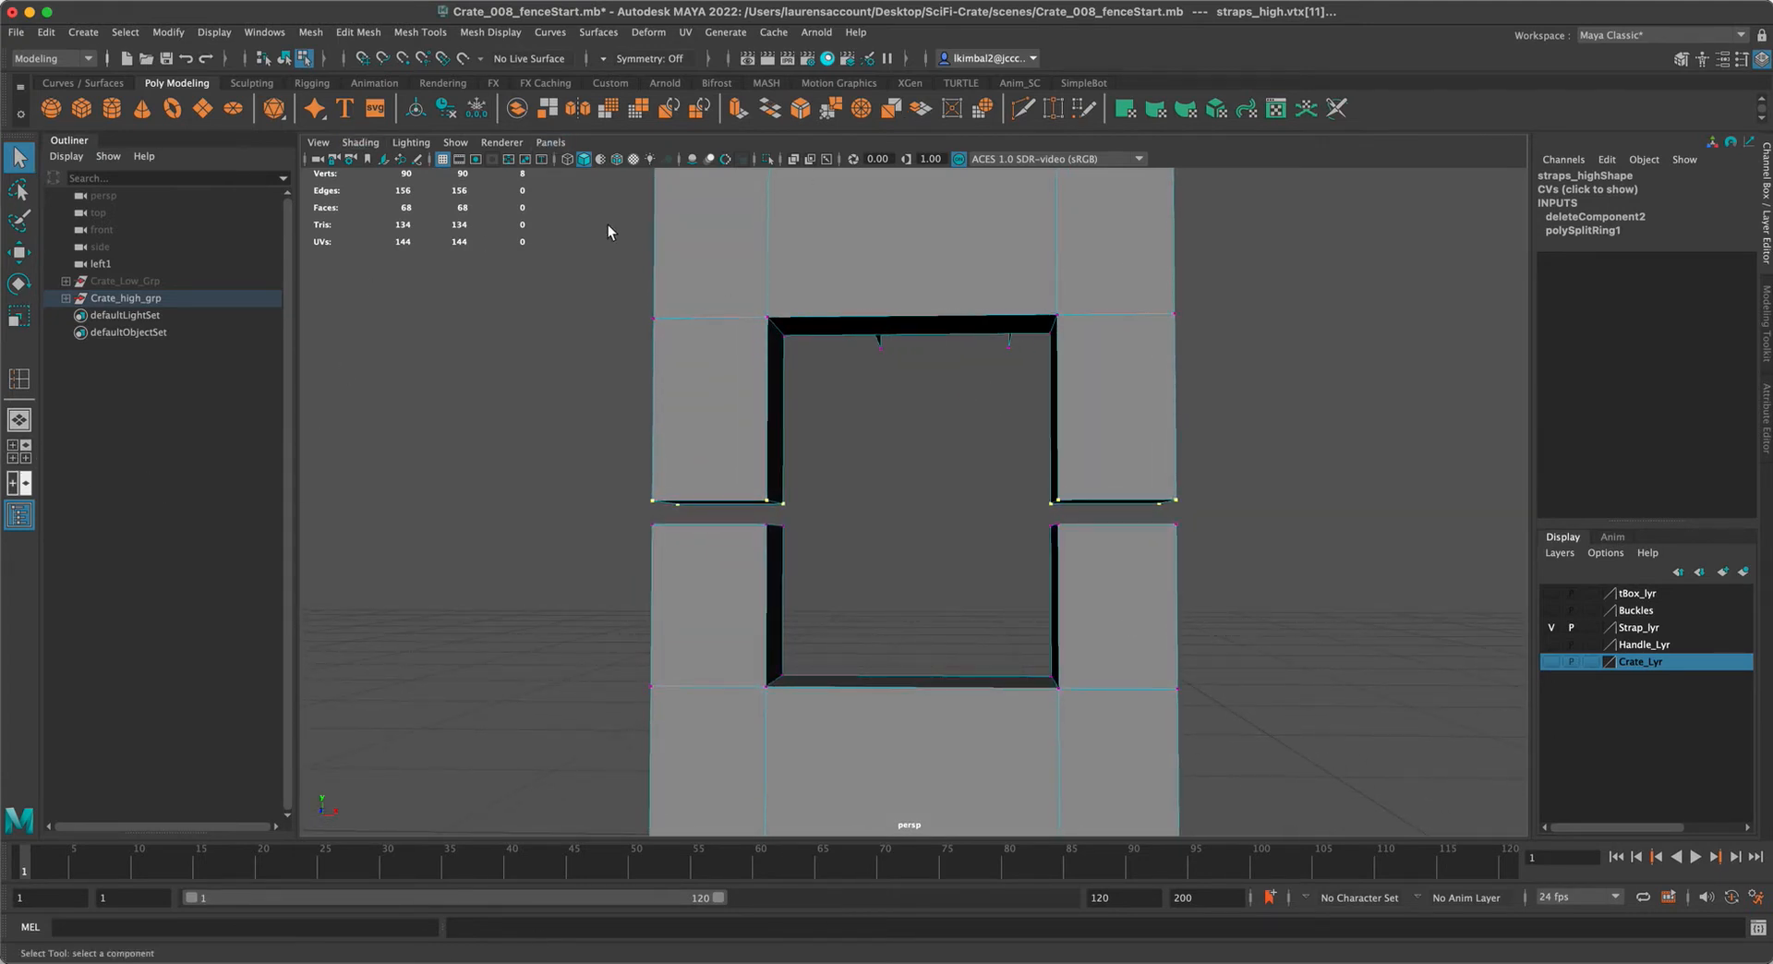
key("F8")
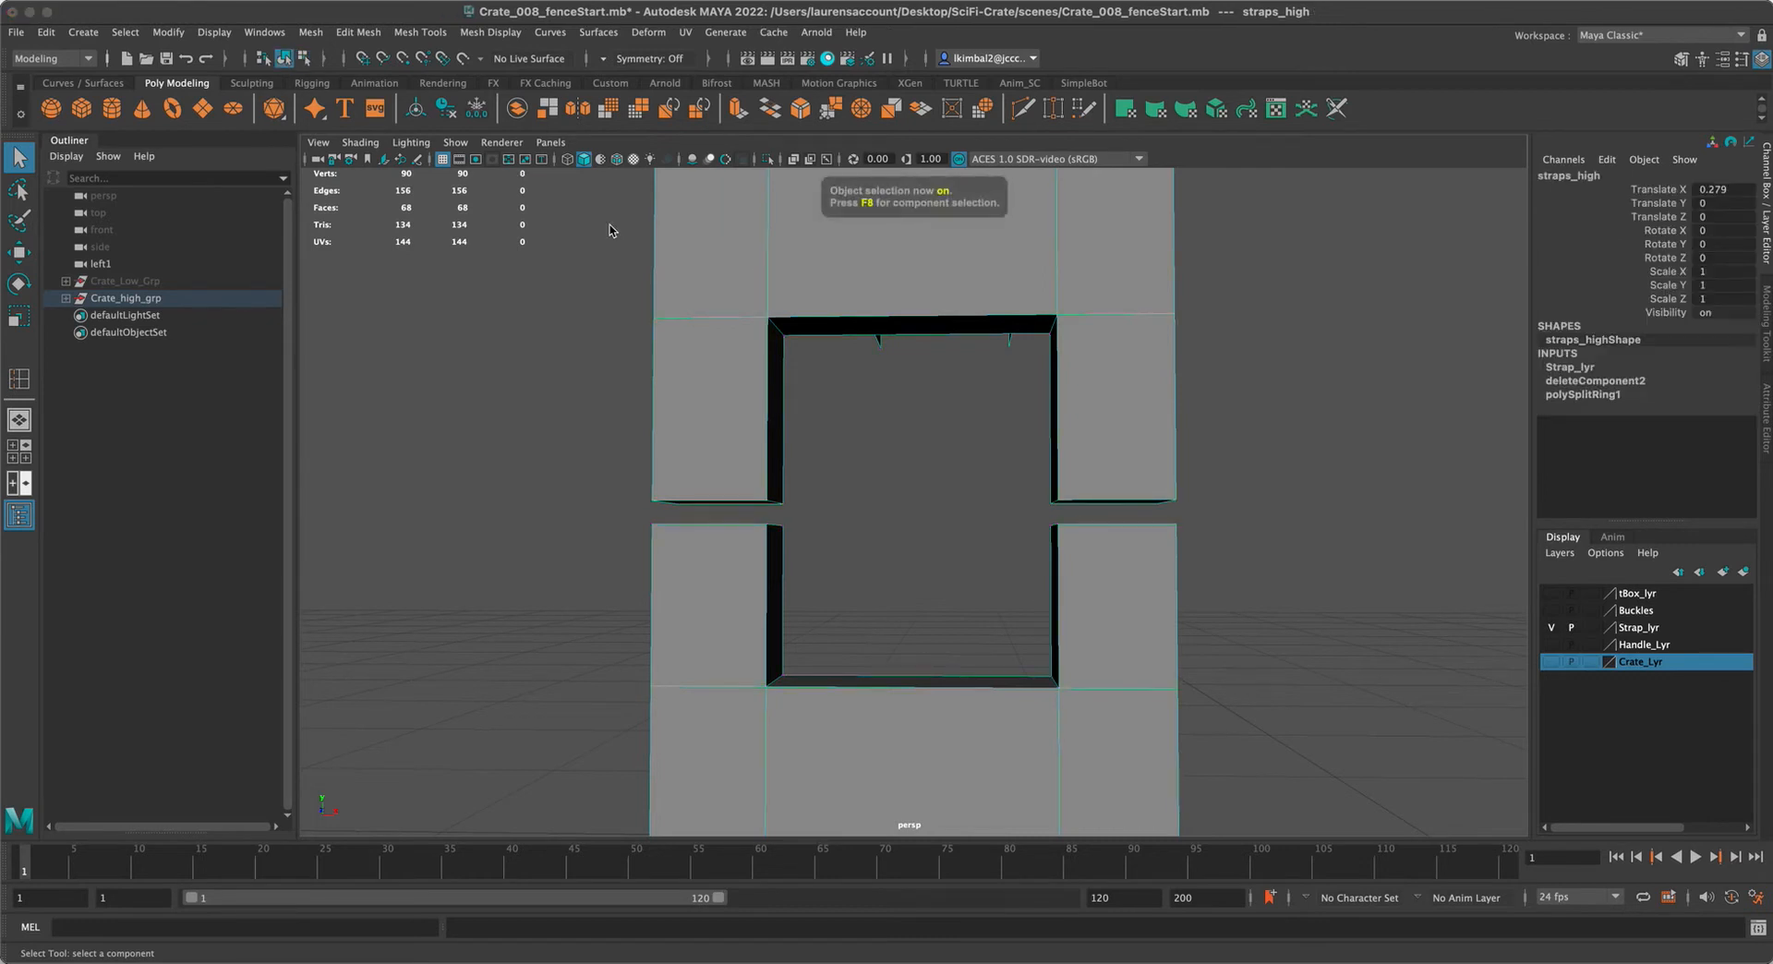
Insert a horizontal supporting edge loop just above the gap on each of the strap's two upper prongs
left_click(19, 379)
scroll(911, 494, "up", 3)
scroll(911, 494, "up", 4)
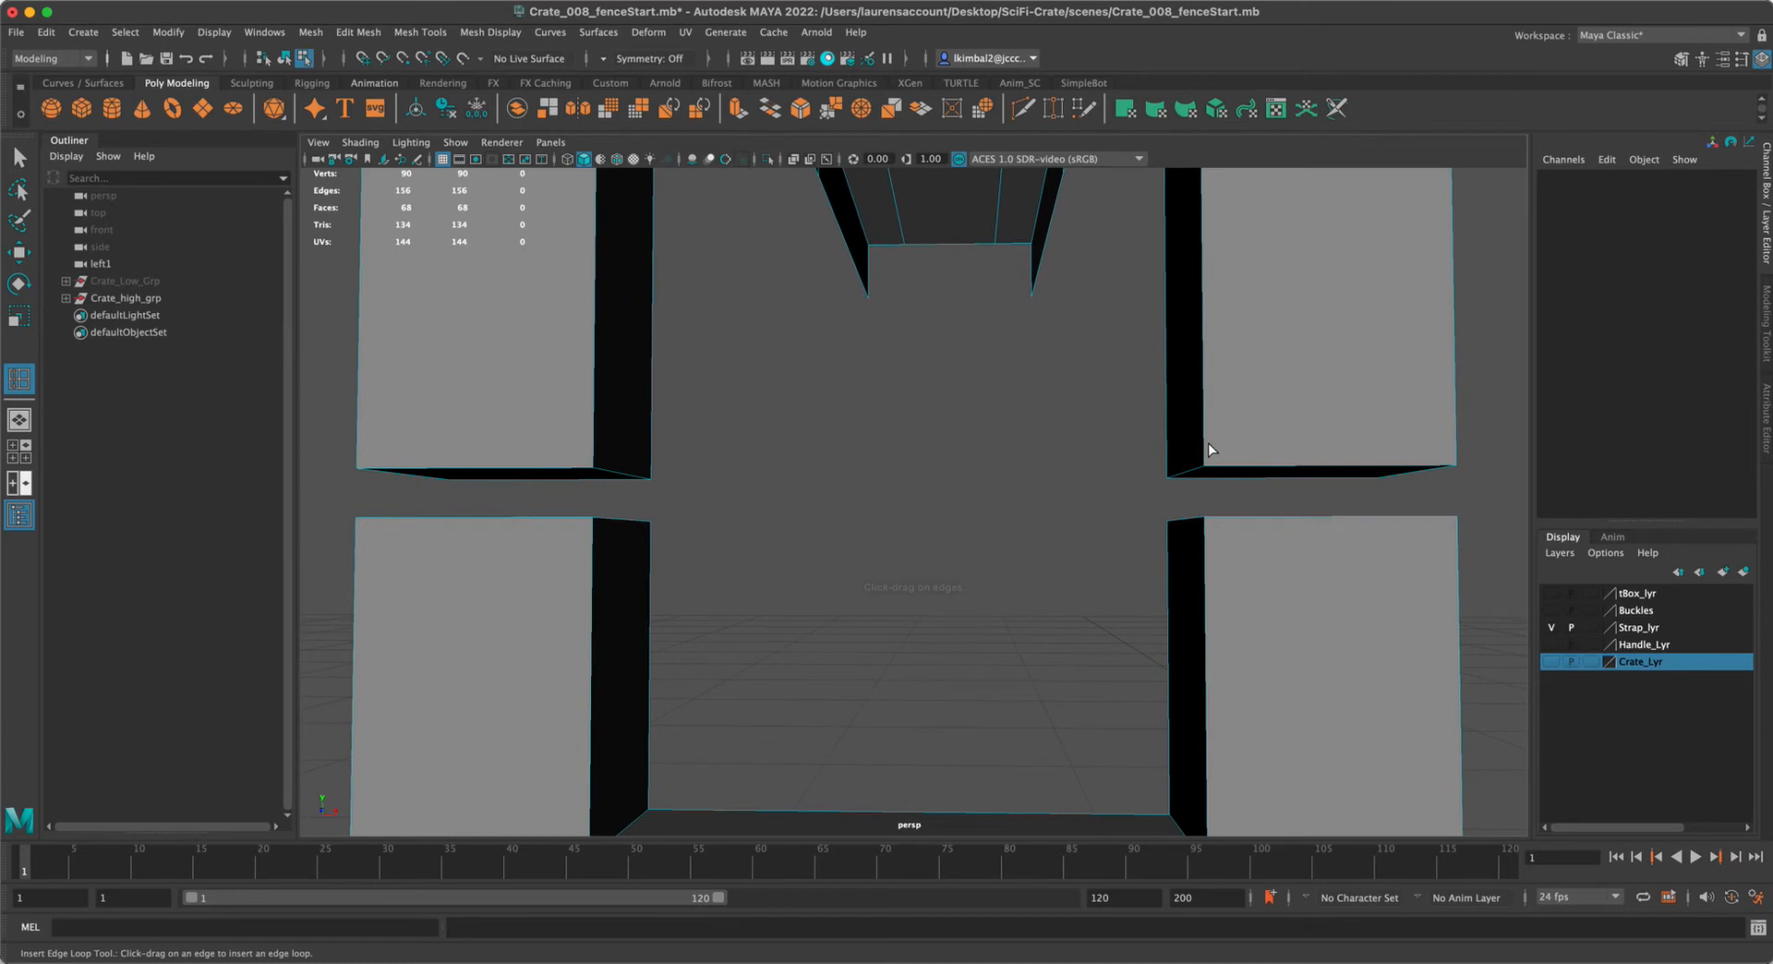
left_click_drag(1205, 449, 1207, 450)
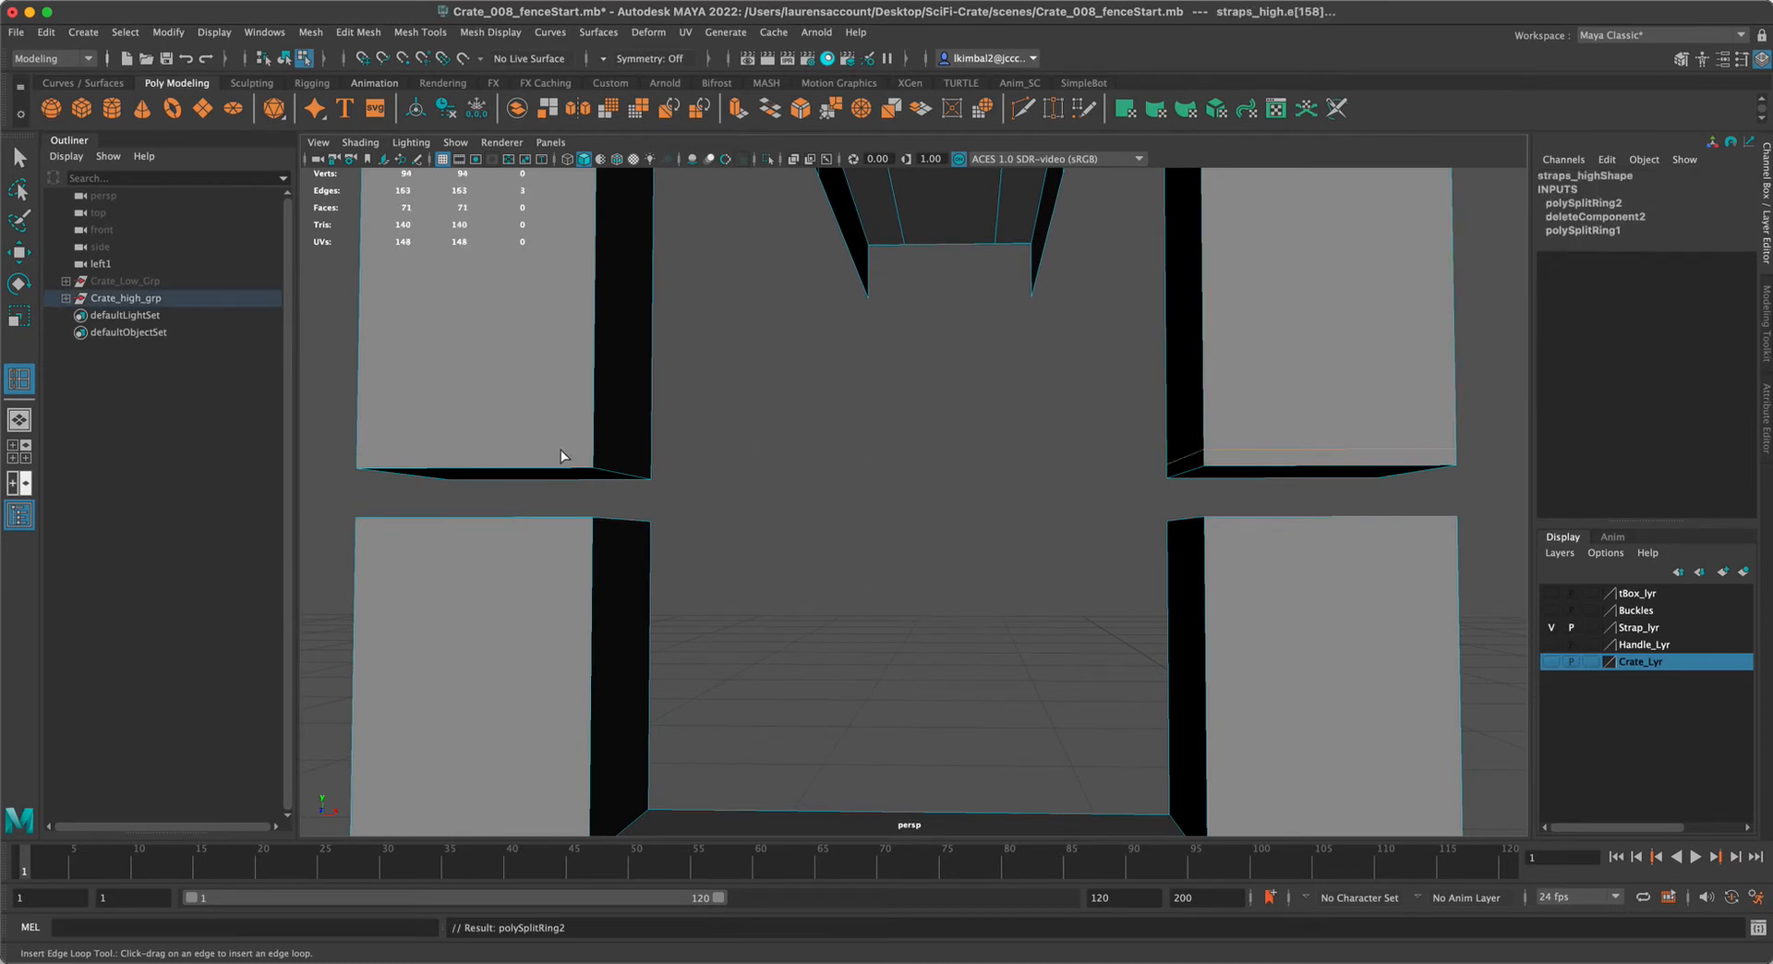
left_click_drag(593, 457, 584, 465)
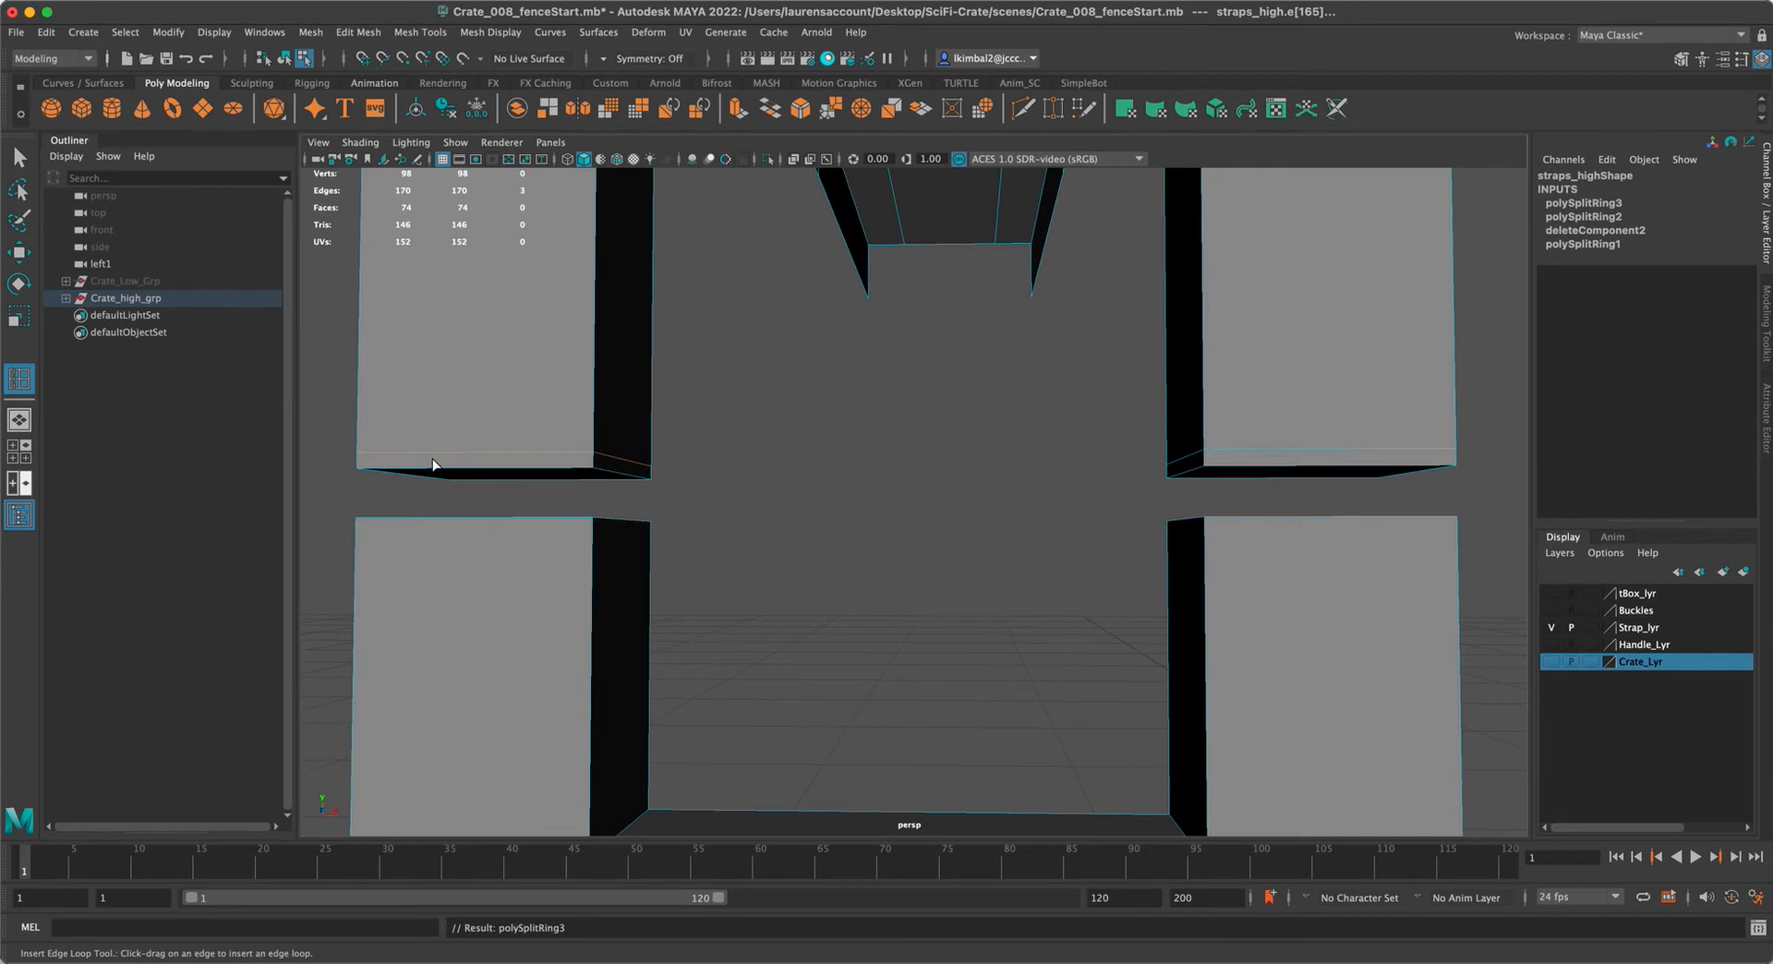
Insert vertical supporting edge loops close to both side edges of each upper prong
left_click(374, 467)
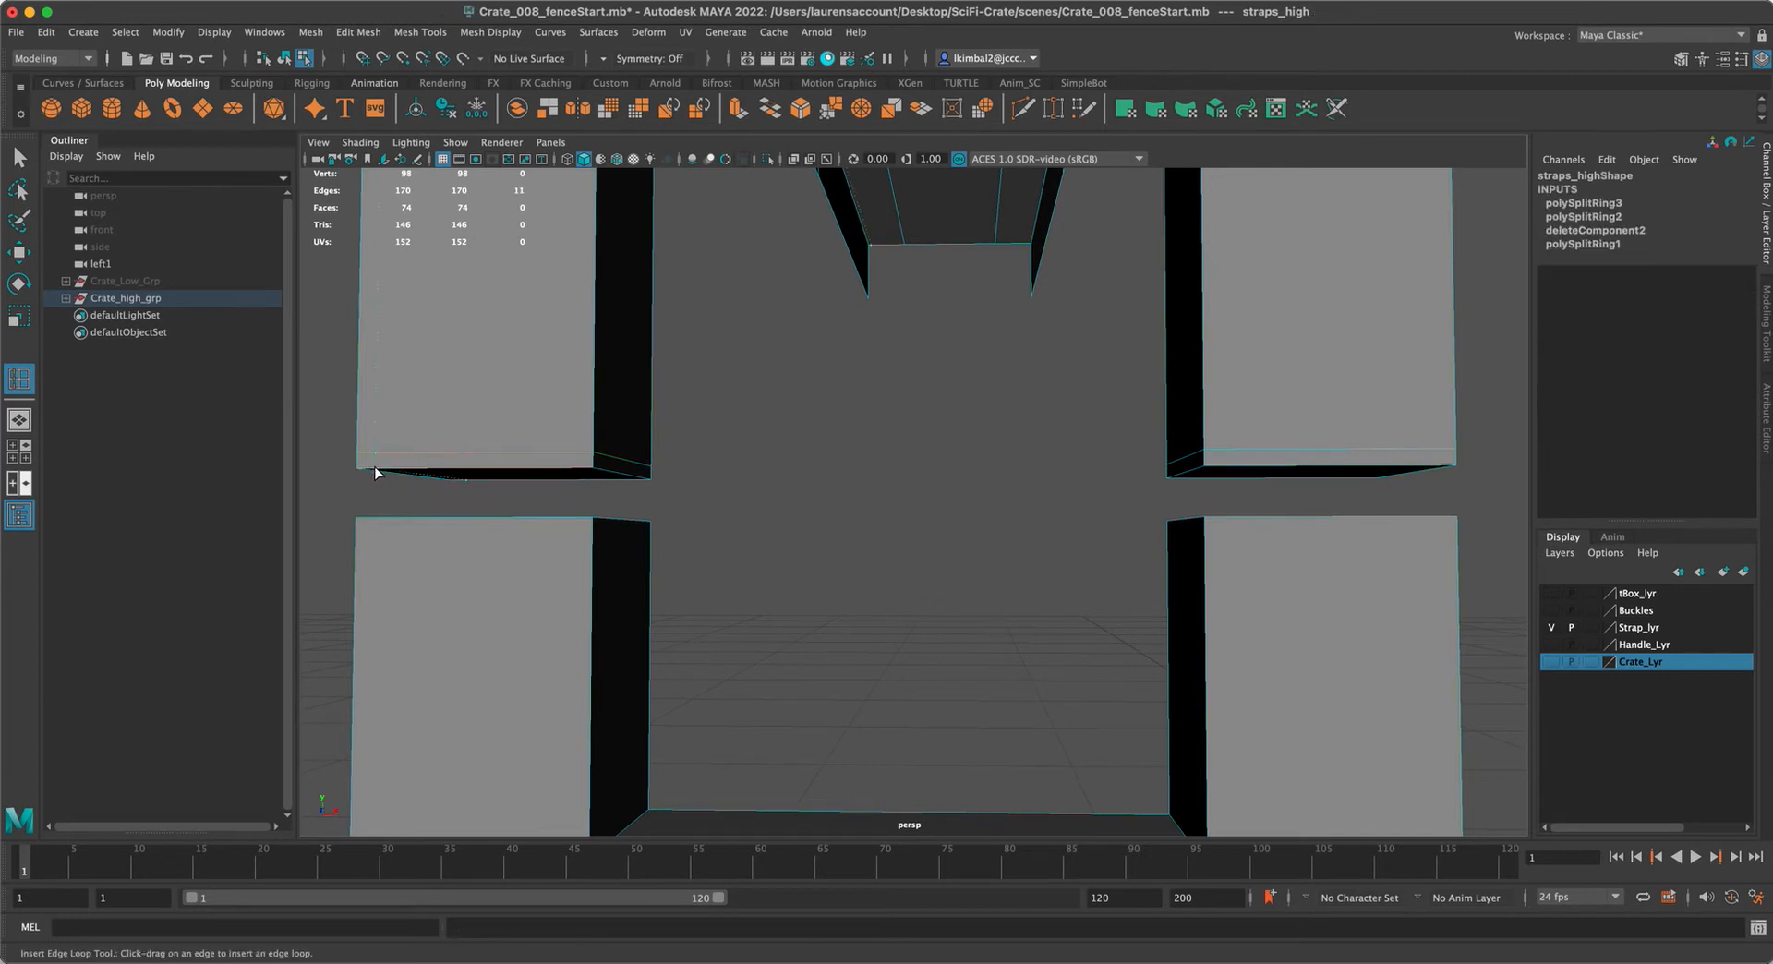
left_click(437, 480)
left_click_drag(575, 474, 590, 476)
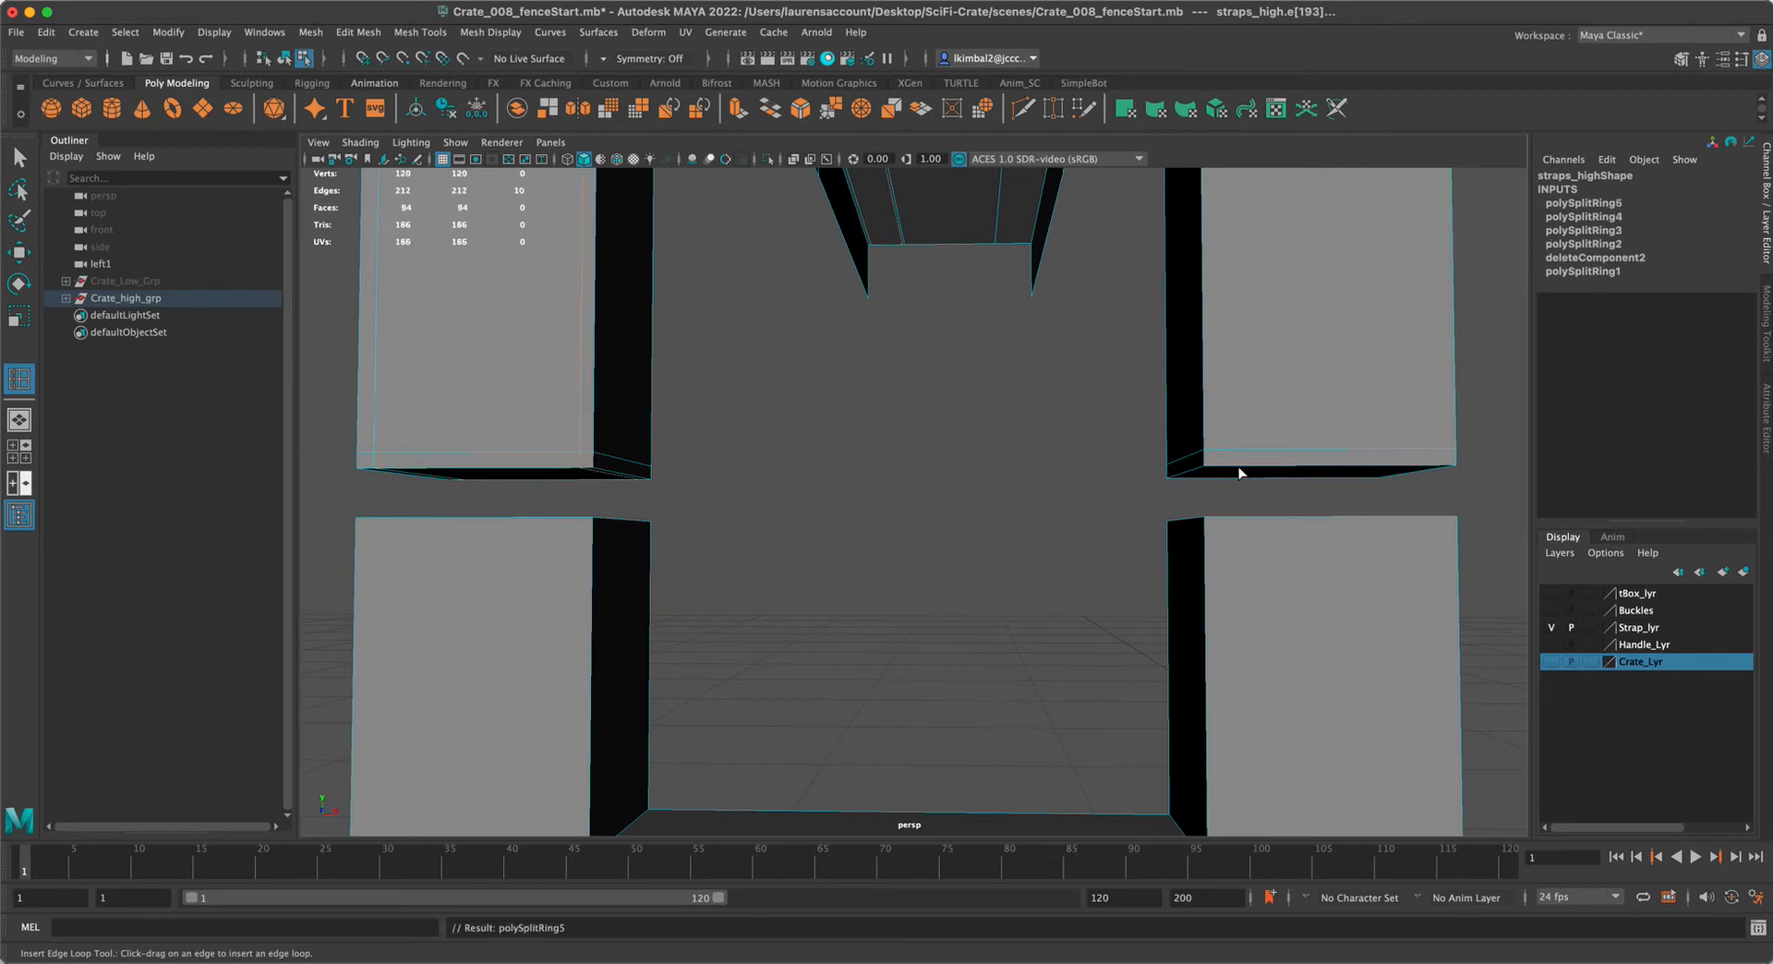
left_click_drag(1211, 463, 1321, 466)
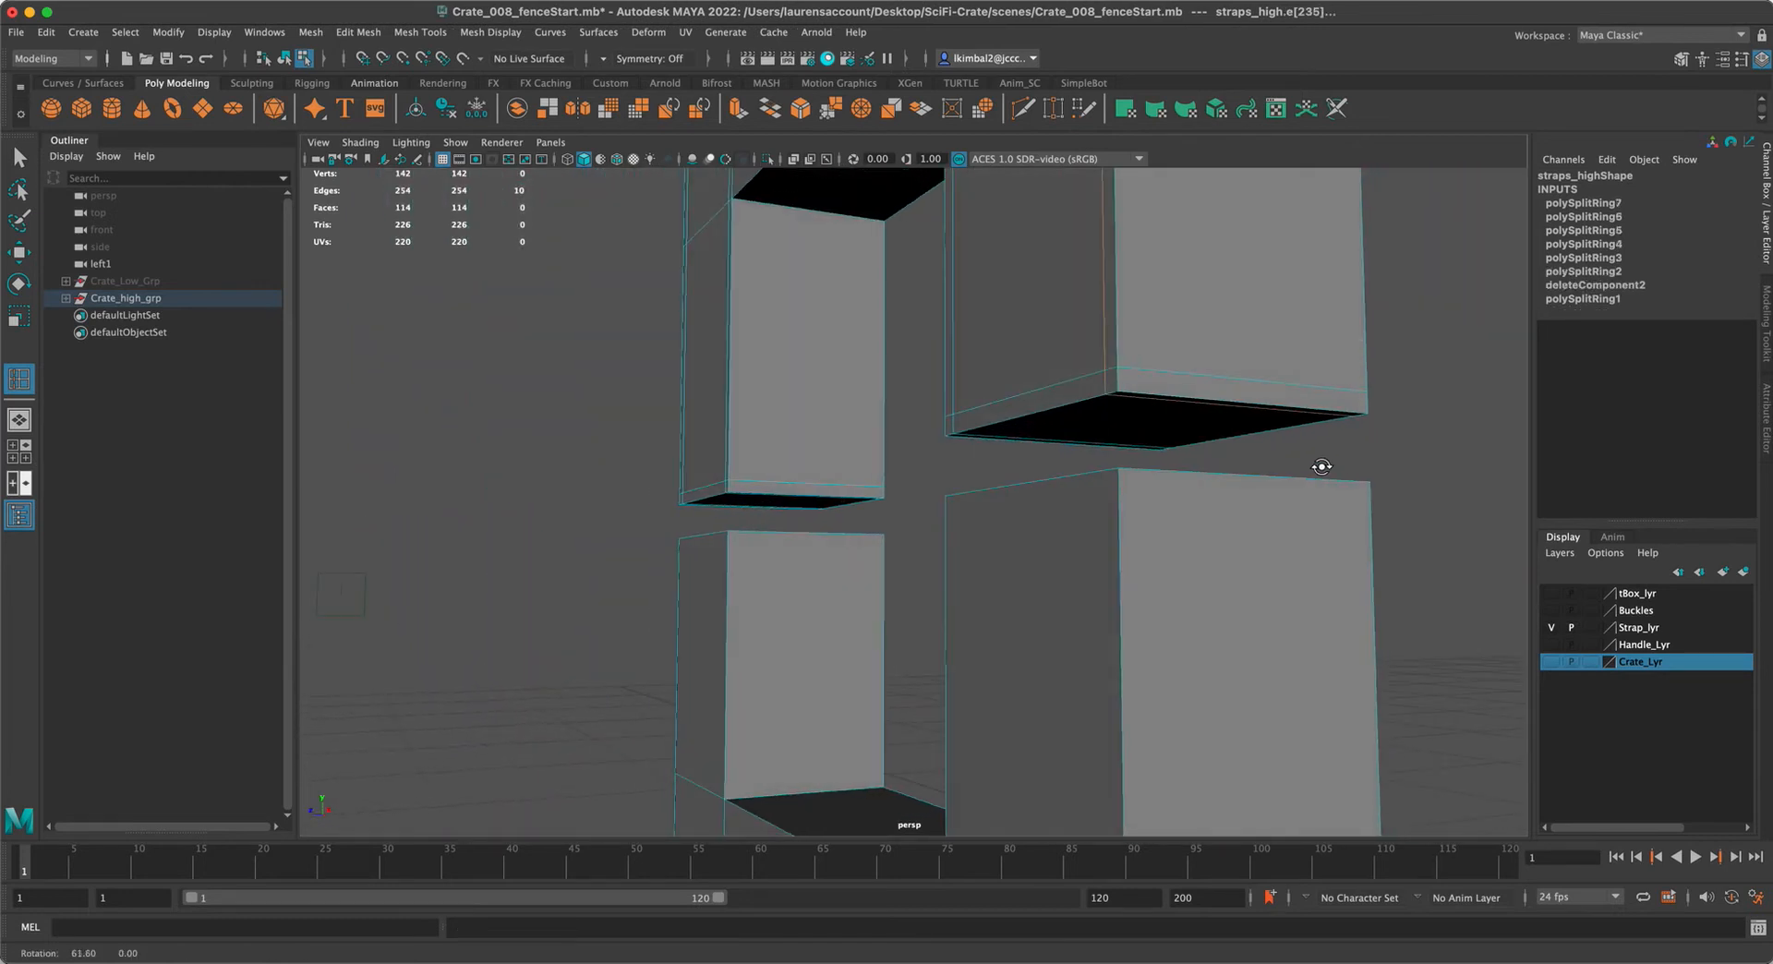
Insert supporting edge loops near both edges of the strap's thickness and turn on smooth preview
left_click_drag(1134, 369, 1134, 373)
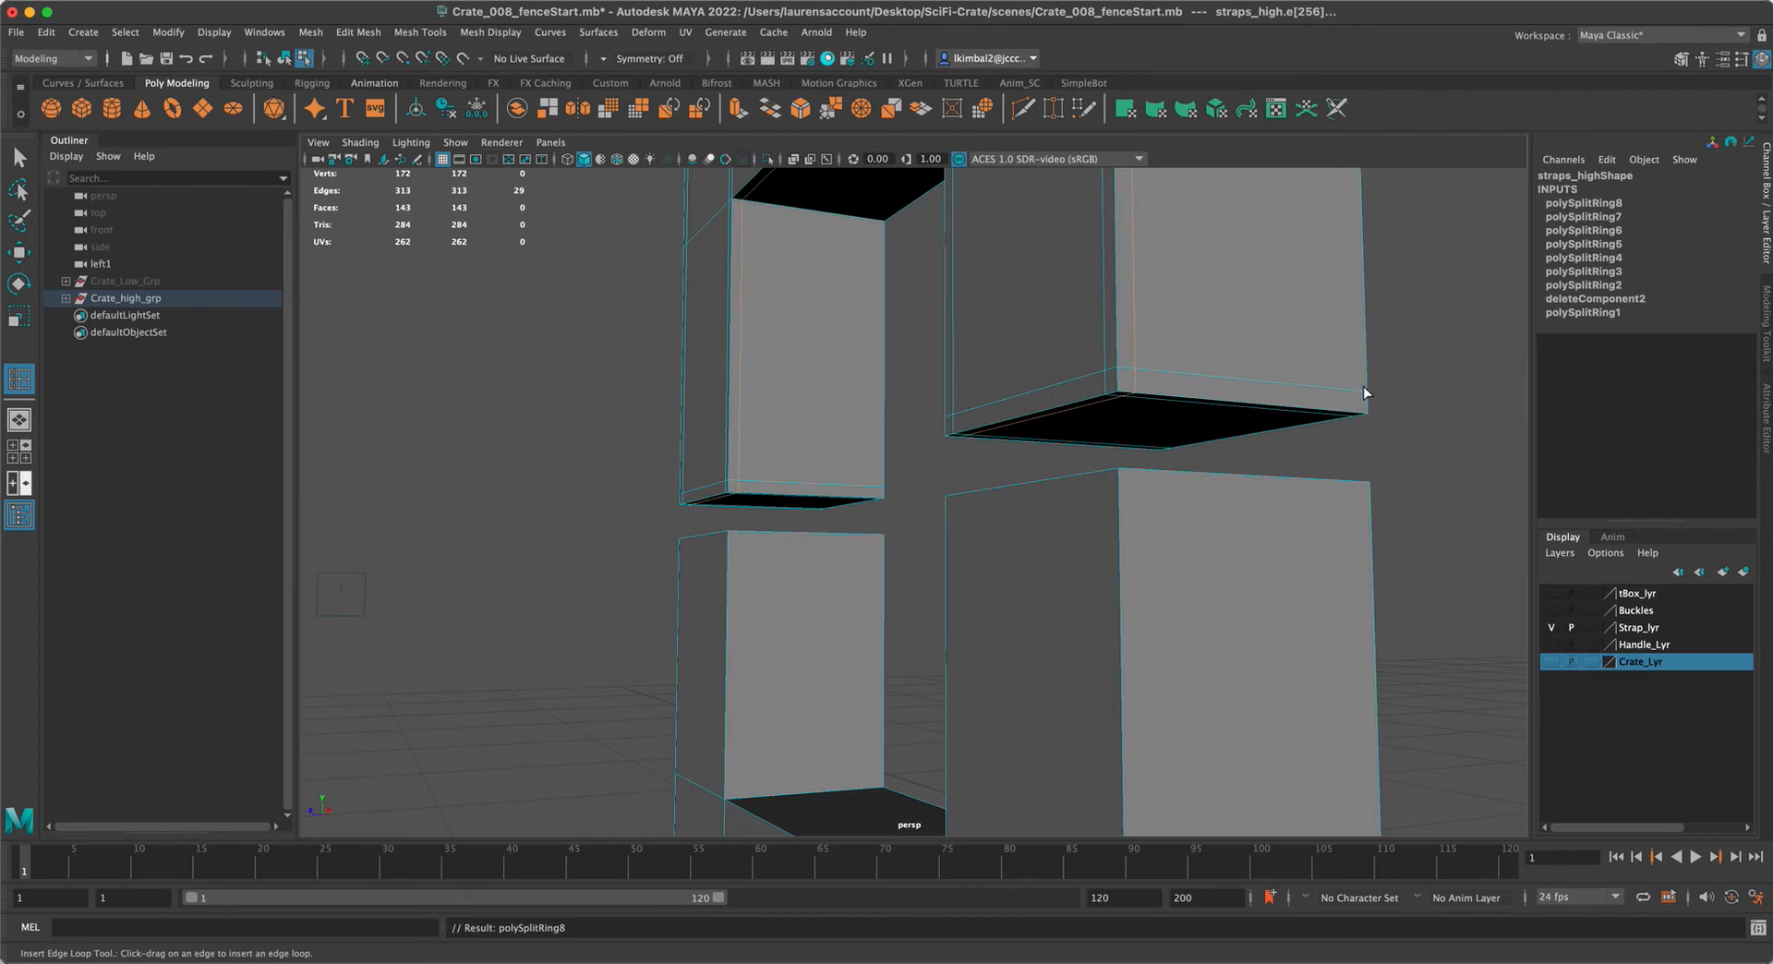
left_click_drag(1343, 391, 1350, 396)
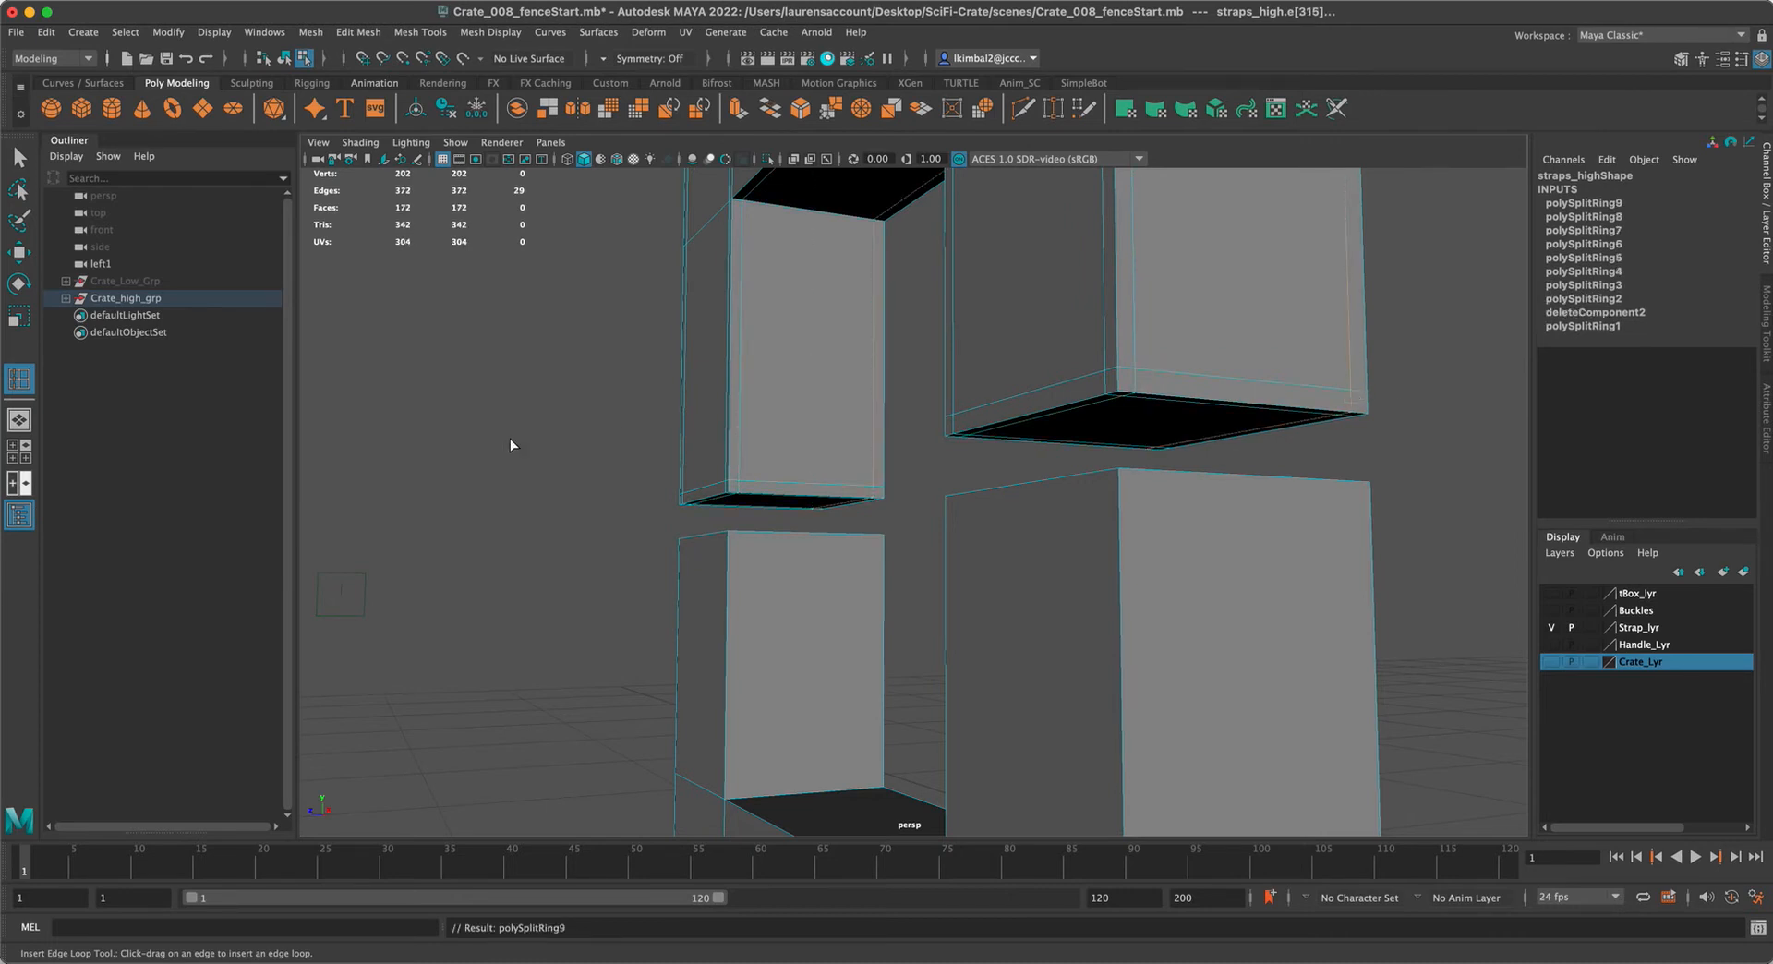
mouse_move(1501, 408)
left_mouse_down("alt")
mouse_move(1376, 388)
mouse_move(1497, 389)
left_mouse_up("alt")
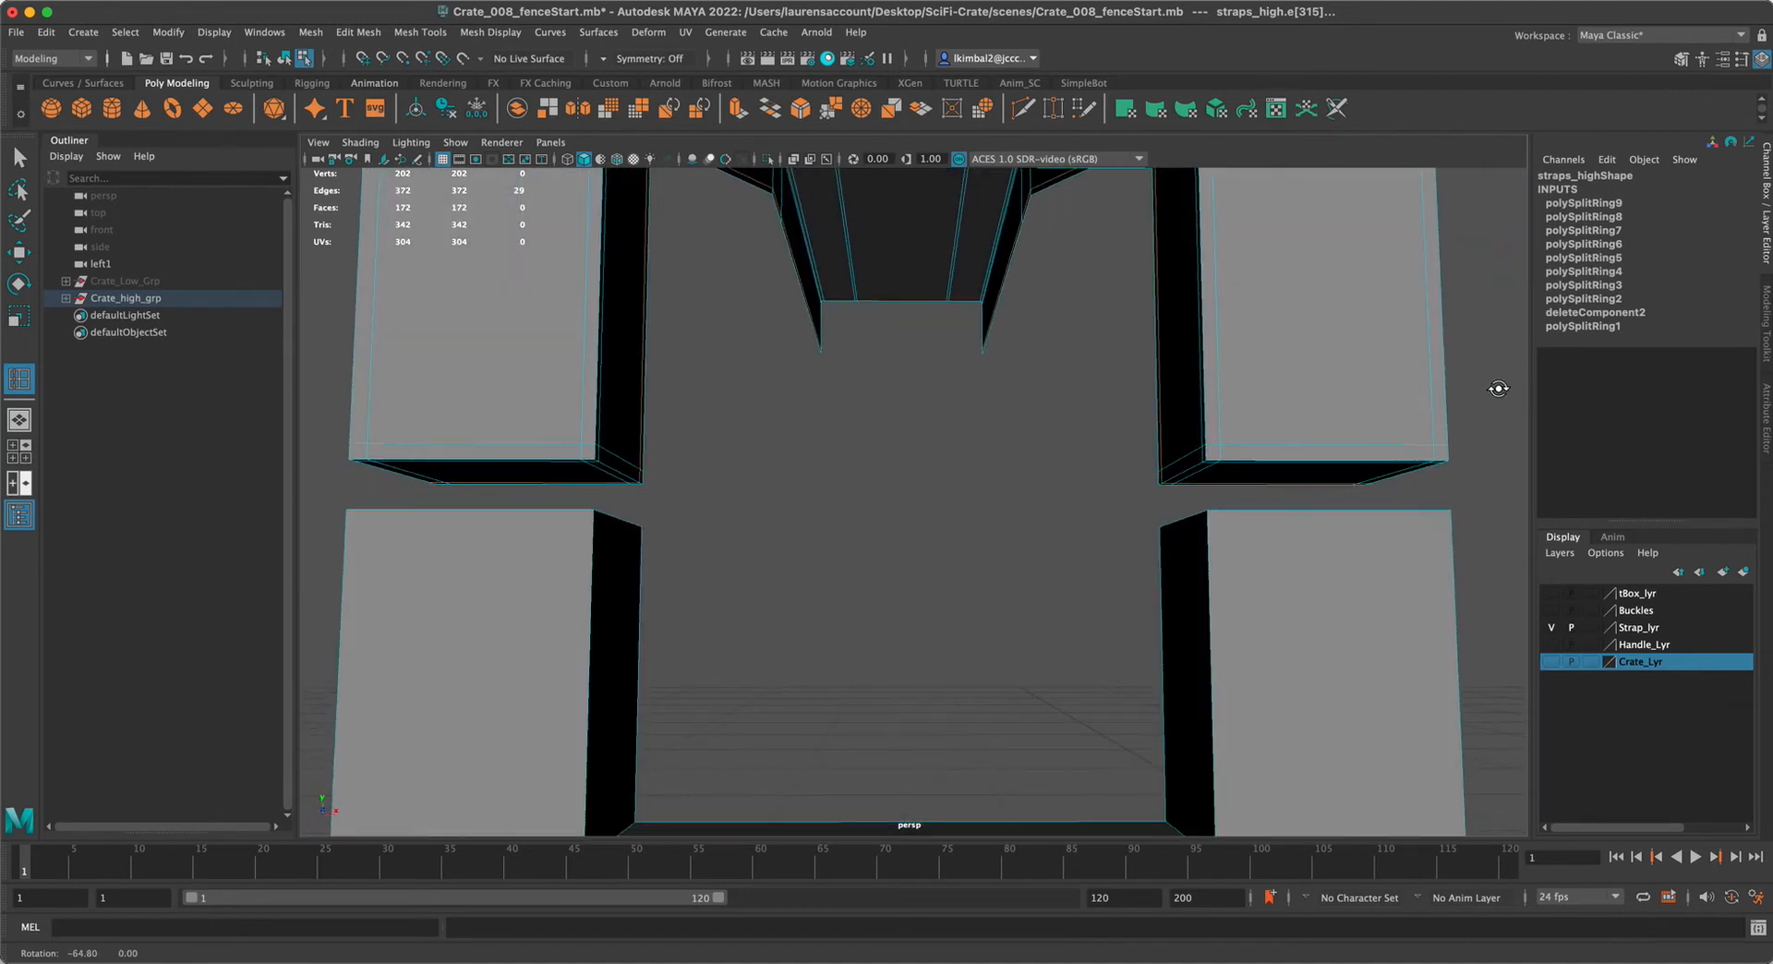
key("3")
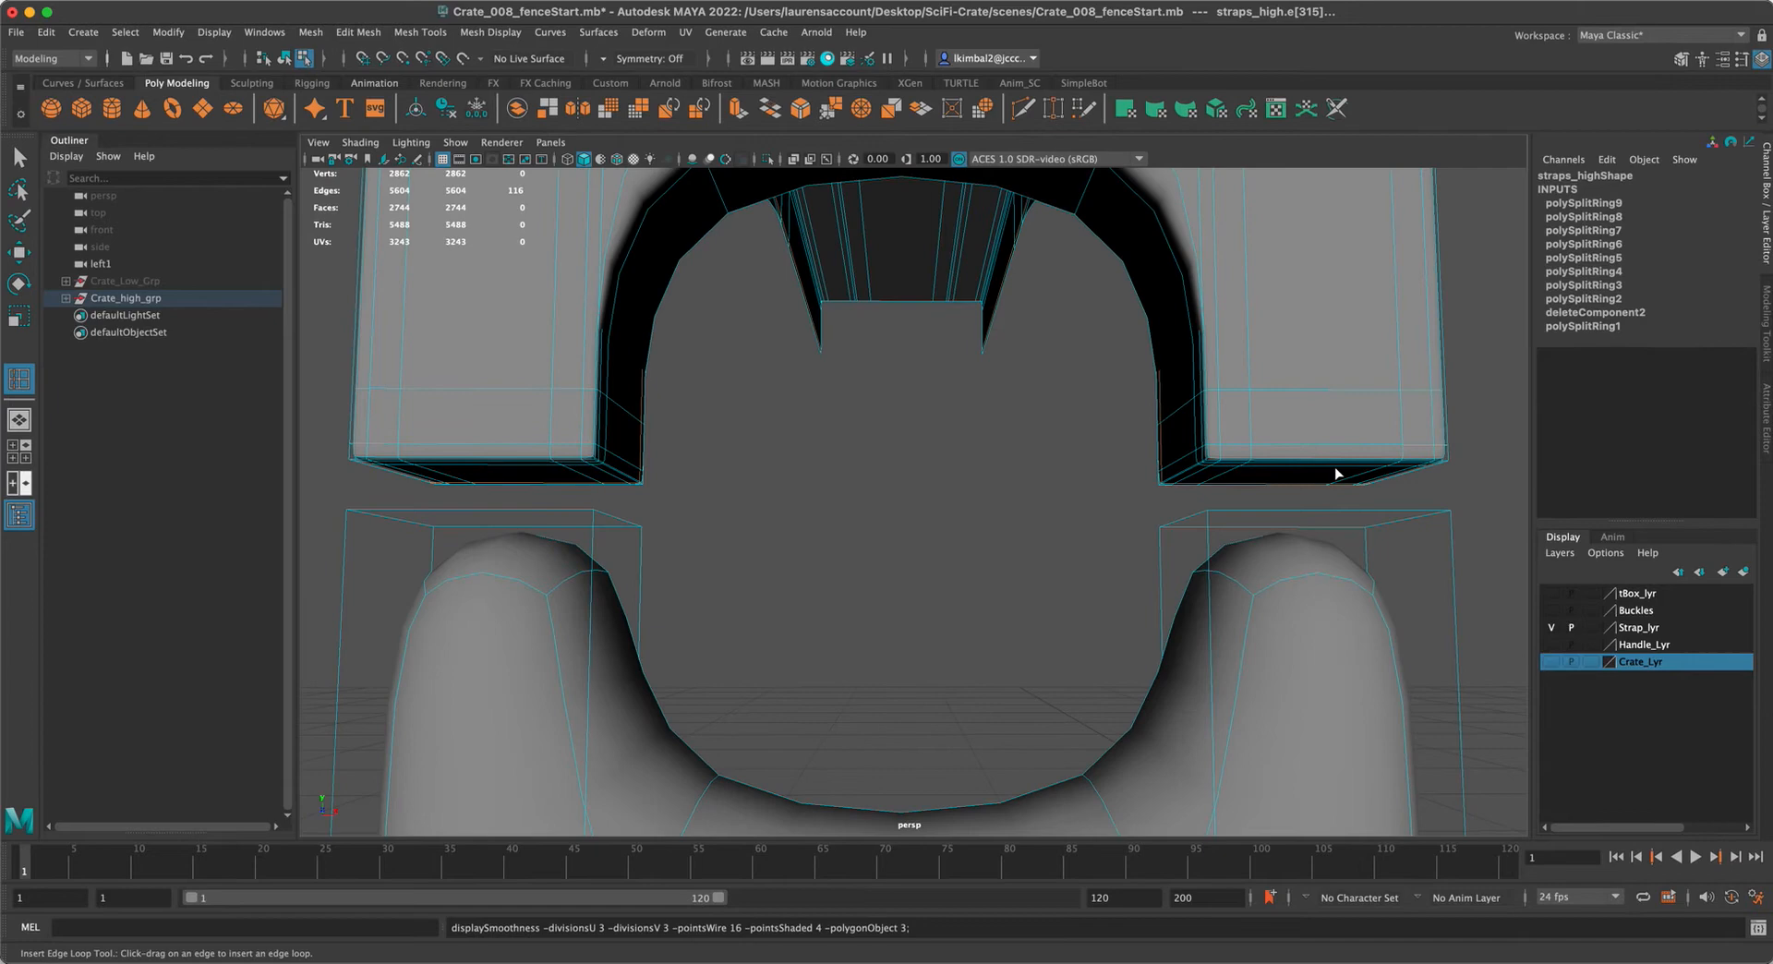
Turn off smooth preview and insert a horizontal supporting edge loop just below the opening's upper corner on each upper prong
key("1")
left_click_drag(772, 424, 772, 467, "alt")
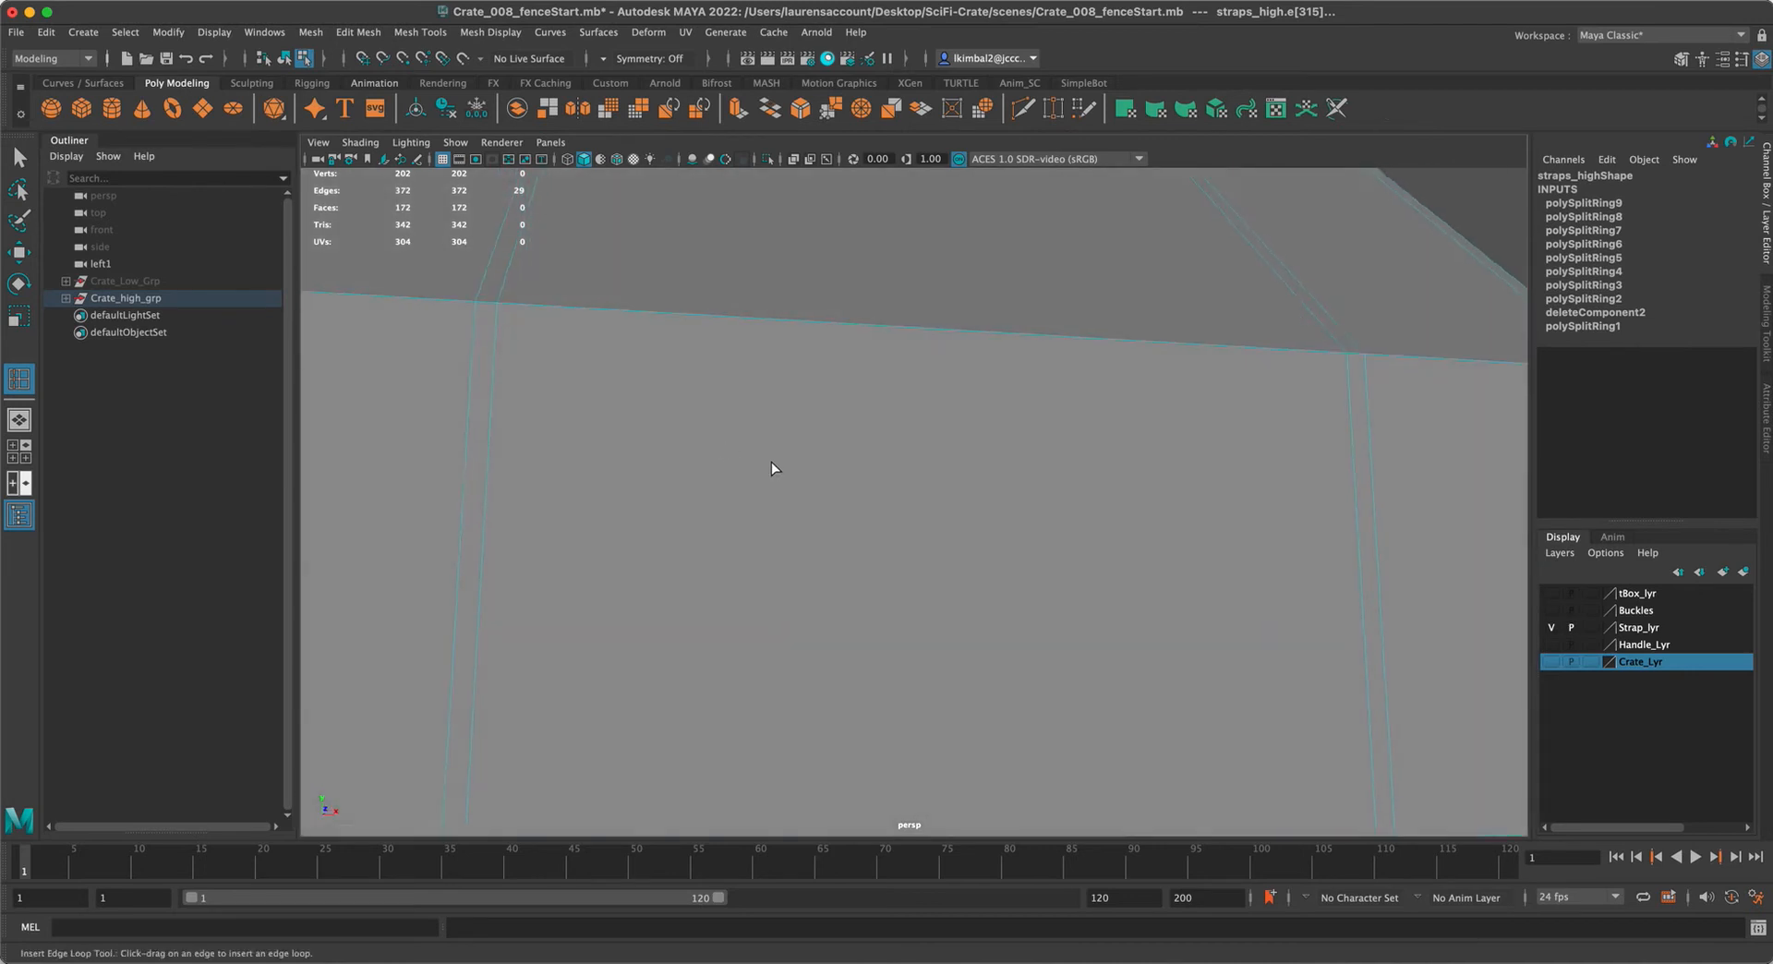
right_click_drag(772, 467, 696, 474, "alt")
middle_click_drag(696, 474, 705, 380, "alt")
left_click_drag(705, 380, 717, 395, "alt")
middle_click_drag(717, 396, 699, 319, "alt")
right_click_drag(699, 319, 767, 434, "alt")
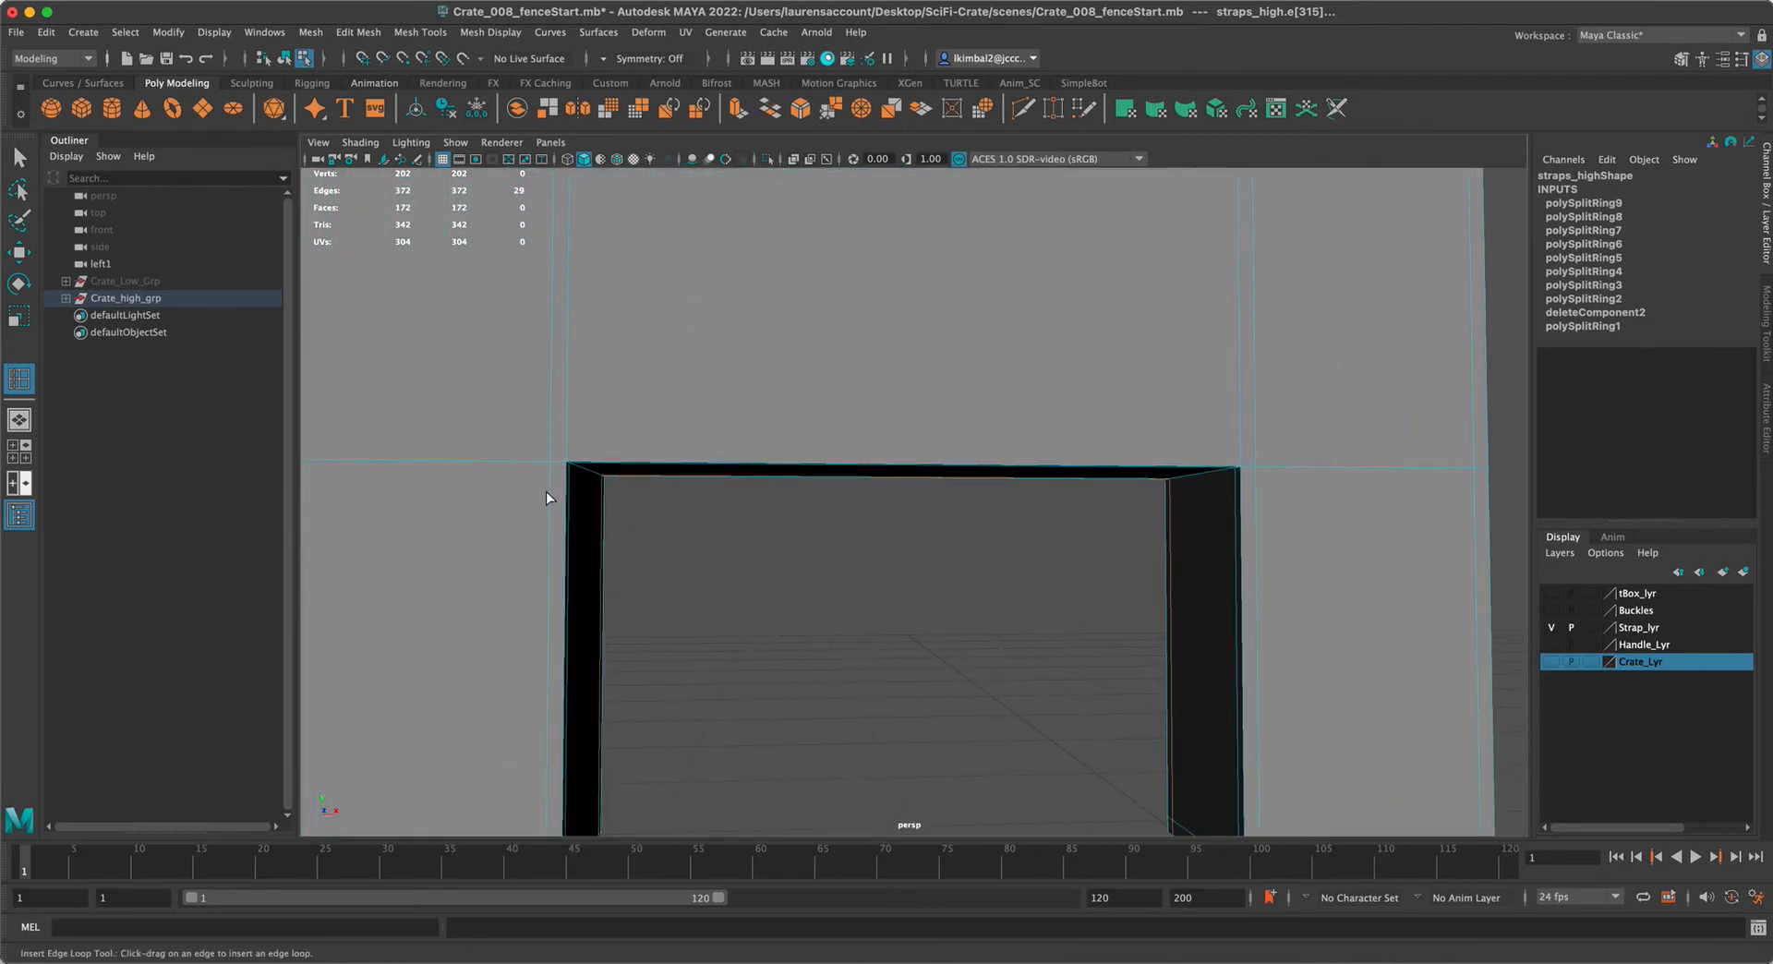
right_click_drag(662, 494, 726, 524, "alt")
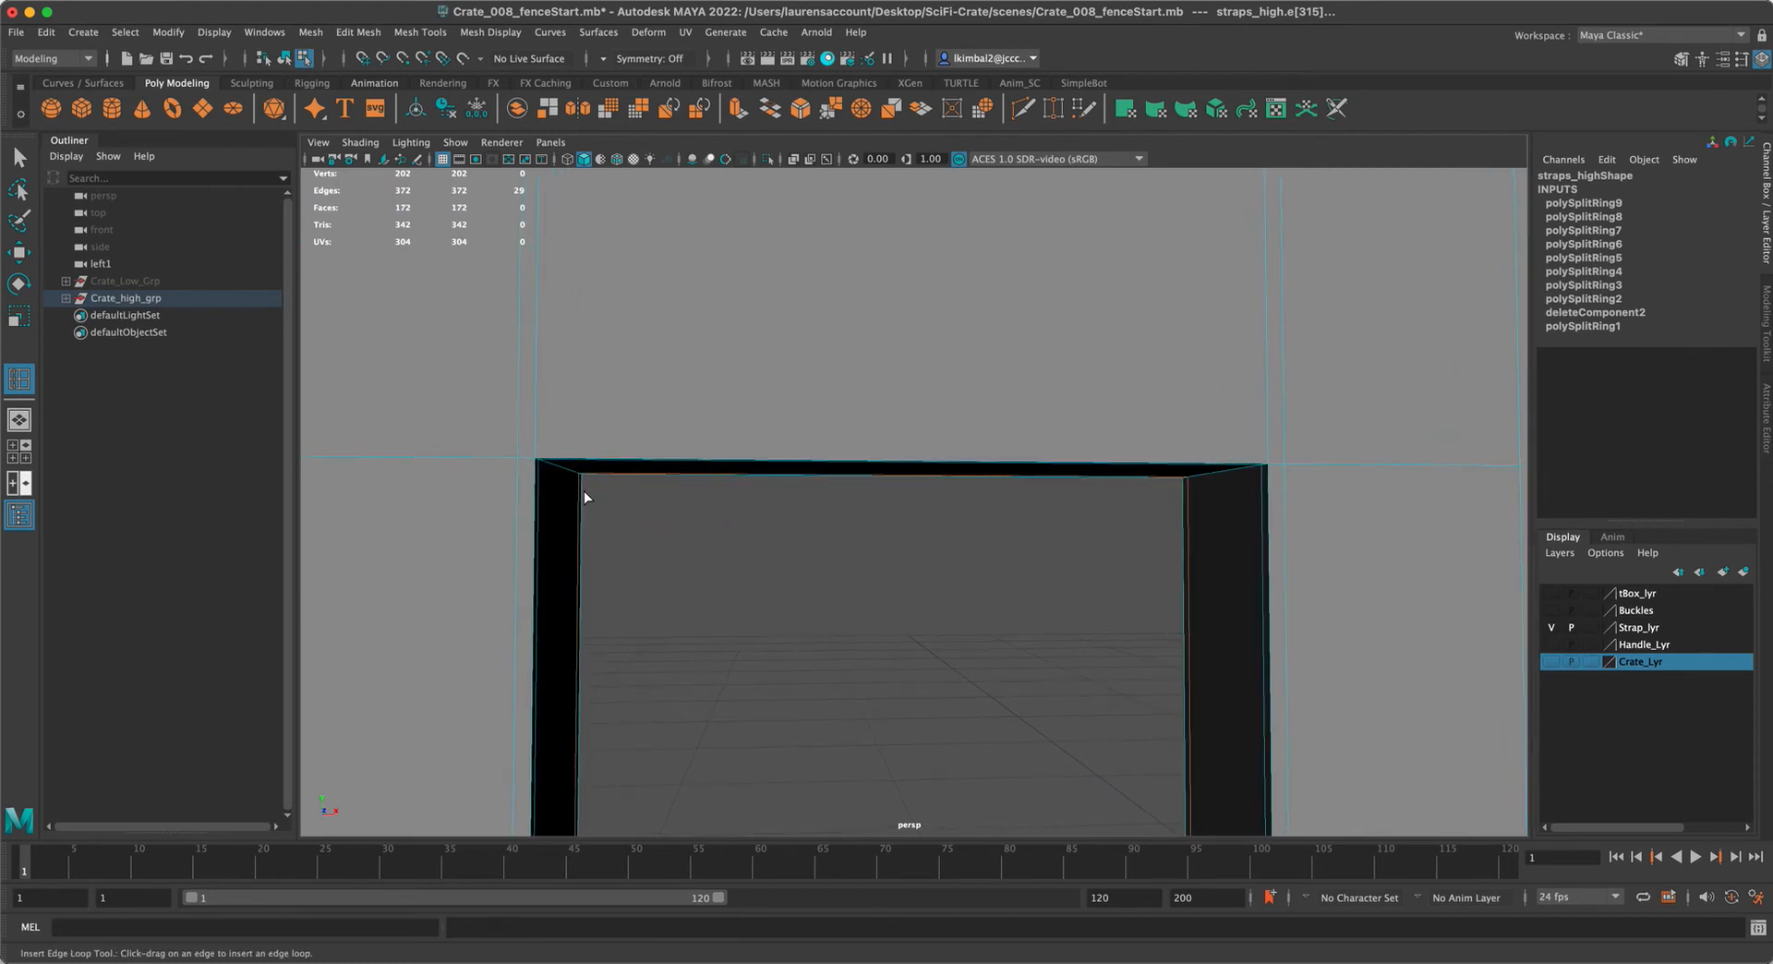
left_click(536, 477)
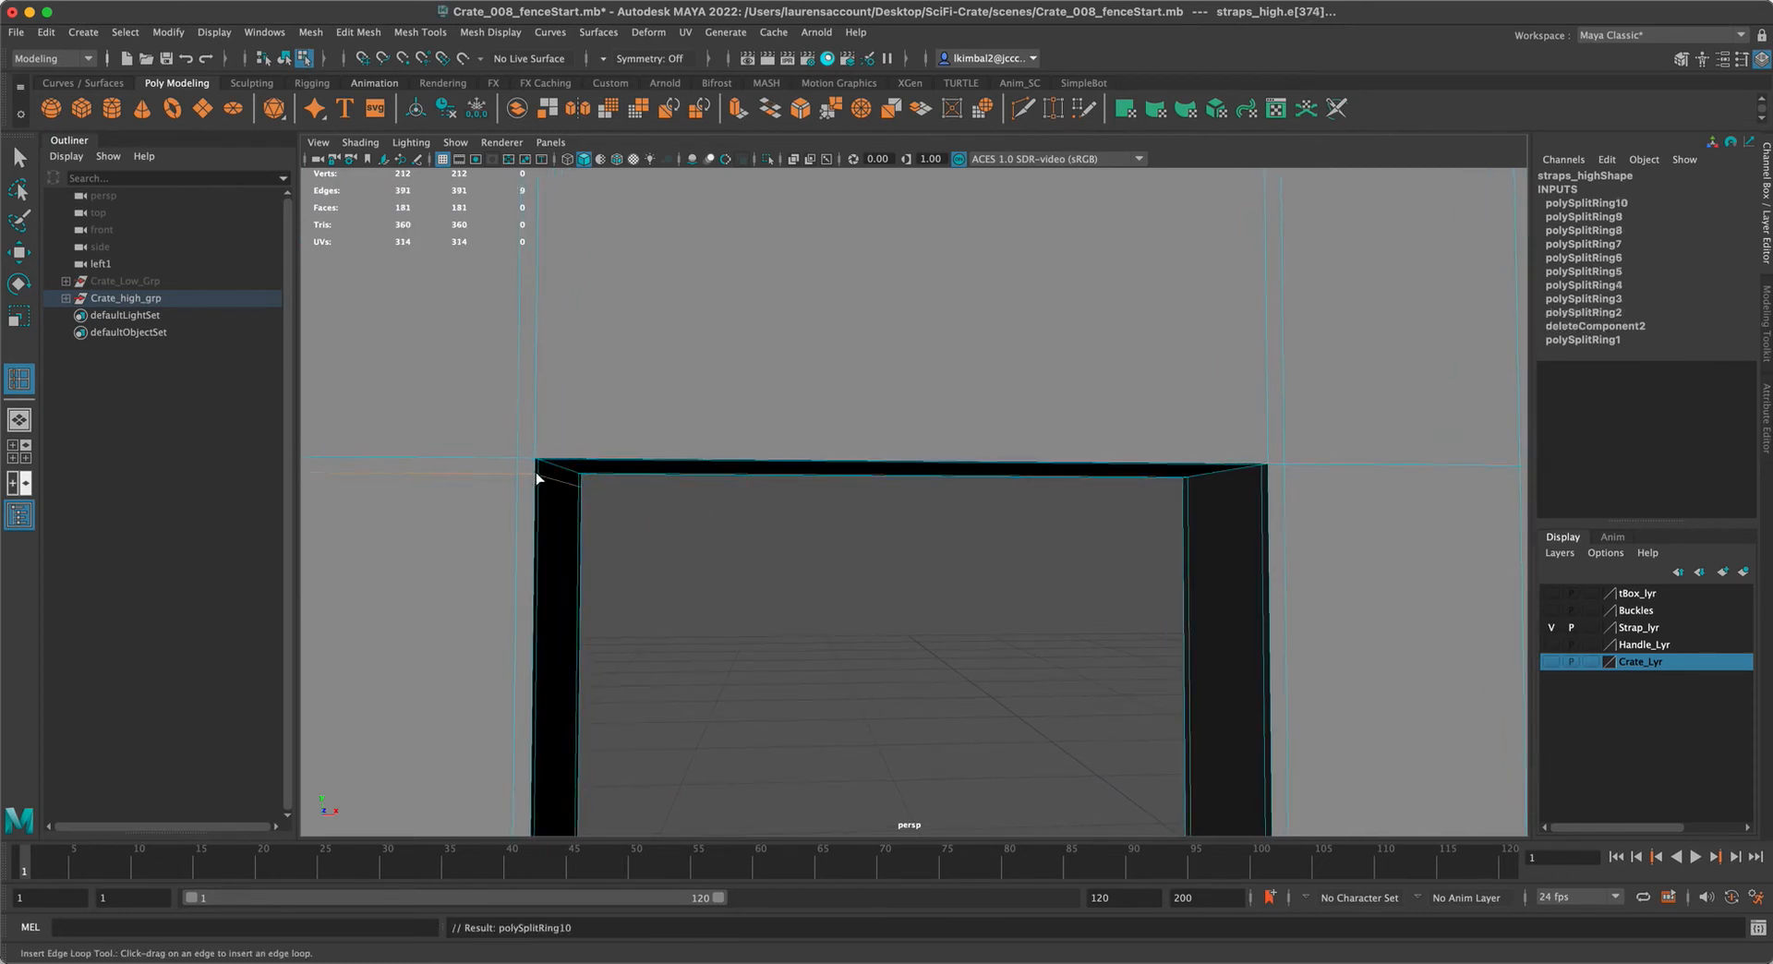
left_click(1269, 478)
Insert supporting edge loops just above the opening and just inside its side edges, and check the result in smooth preview
left_click_drag(534, 439, 558, 464)
left_click_drag(1227, 469, 1252, 470)
left_click_drag(1062, 665, 1021, 650, "alt")
key("3")
key("1")
Insert supporting edge loops close to both sides of the bend above the strap's front opening
middle_click_drag(604, 355, 610, 490, "alt")
right_click_drag(609, 490, 708, 590, "alt")
middle_click_drag(673, 471, 670, 542, "alt")
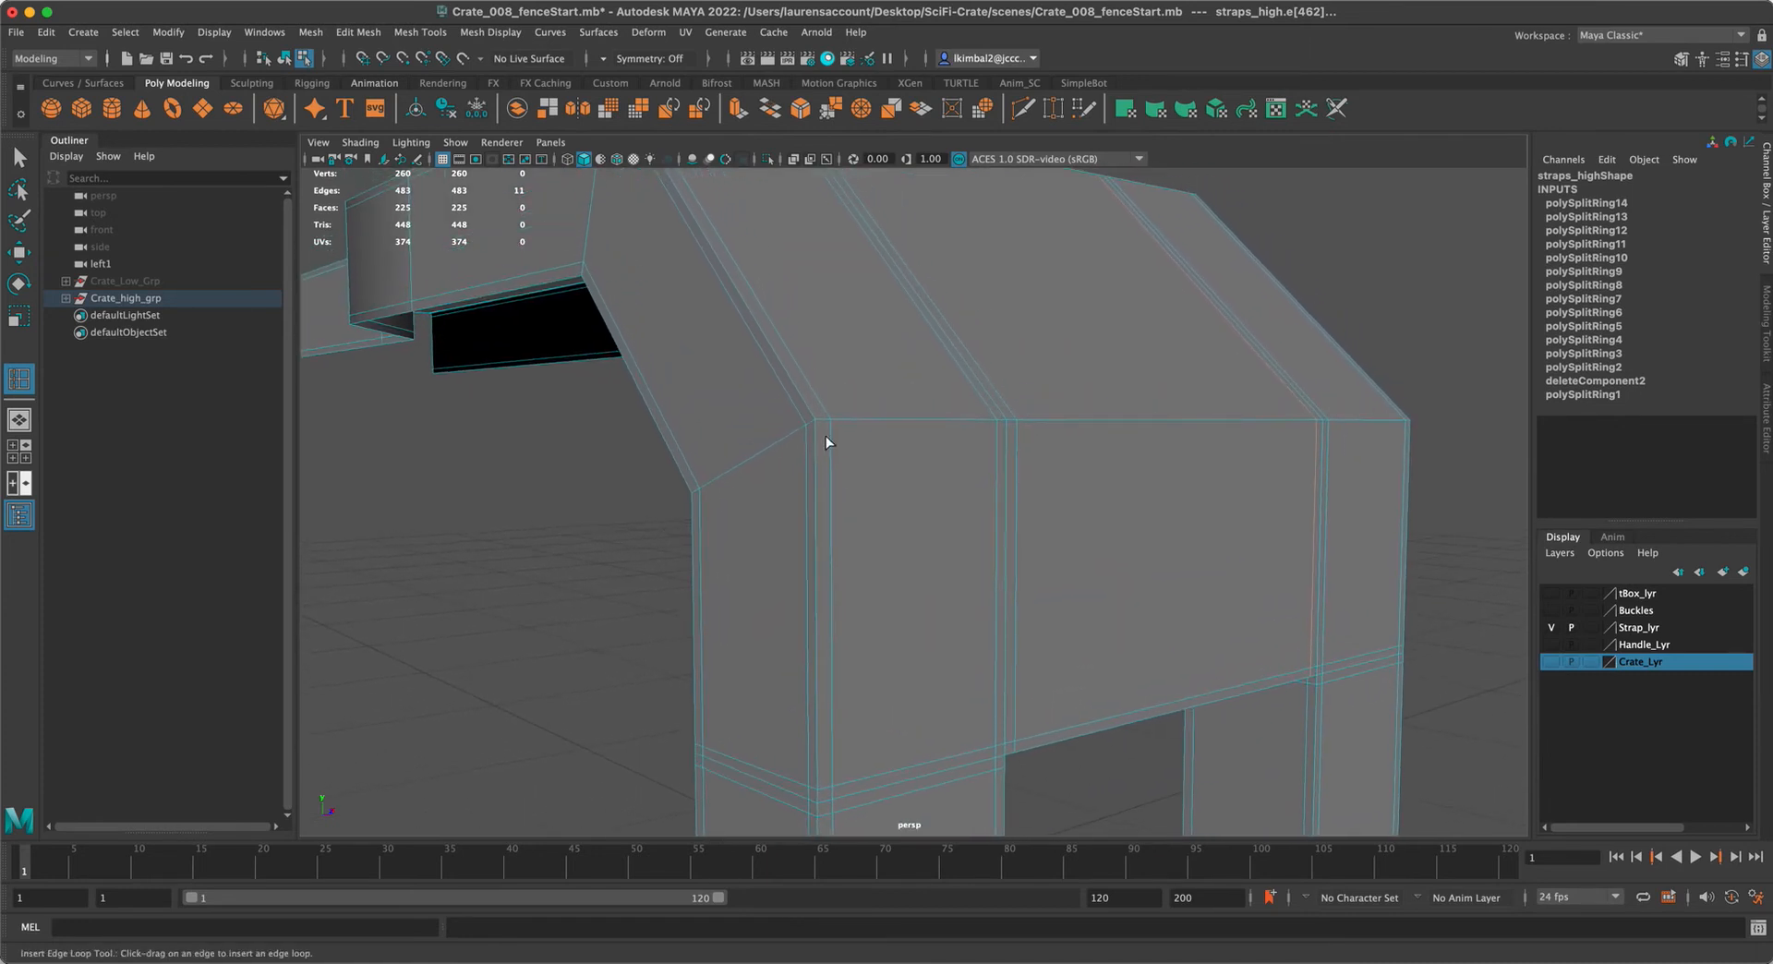
left_click_drag(816, 435, 802, 501)
left_click(811, 403)
left_click_drag(731, 415, 703, 403)
Insert supporting edge loops on both sides of the bends where the strap's wide top section steps to the narrower one
right_click_drag(704, 403, 778, 434, "alt")
left_click_drag(778, 433, 685, 489, "alt")
middle_click_drag(685, 490, 796, 396, "alt")
right_click_drag(796, 396, 767, 514, "alt")
left_click_drag(767, 513, 796, 480, "alt")
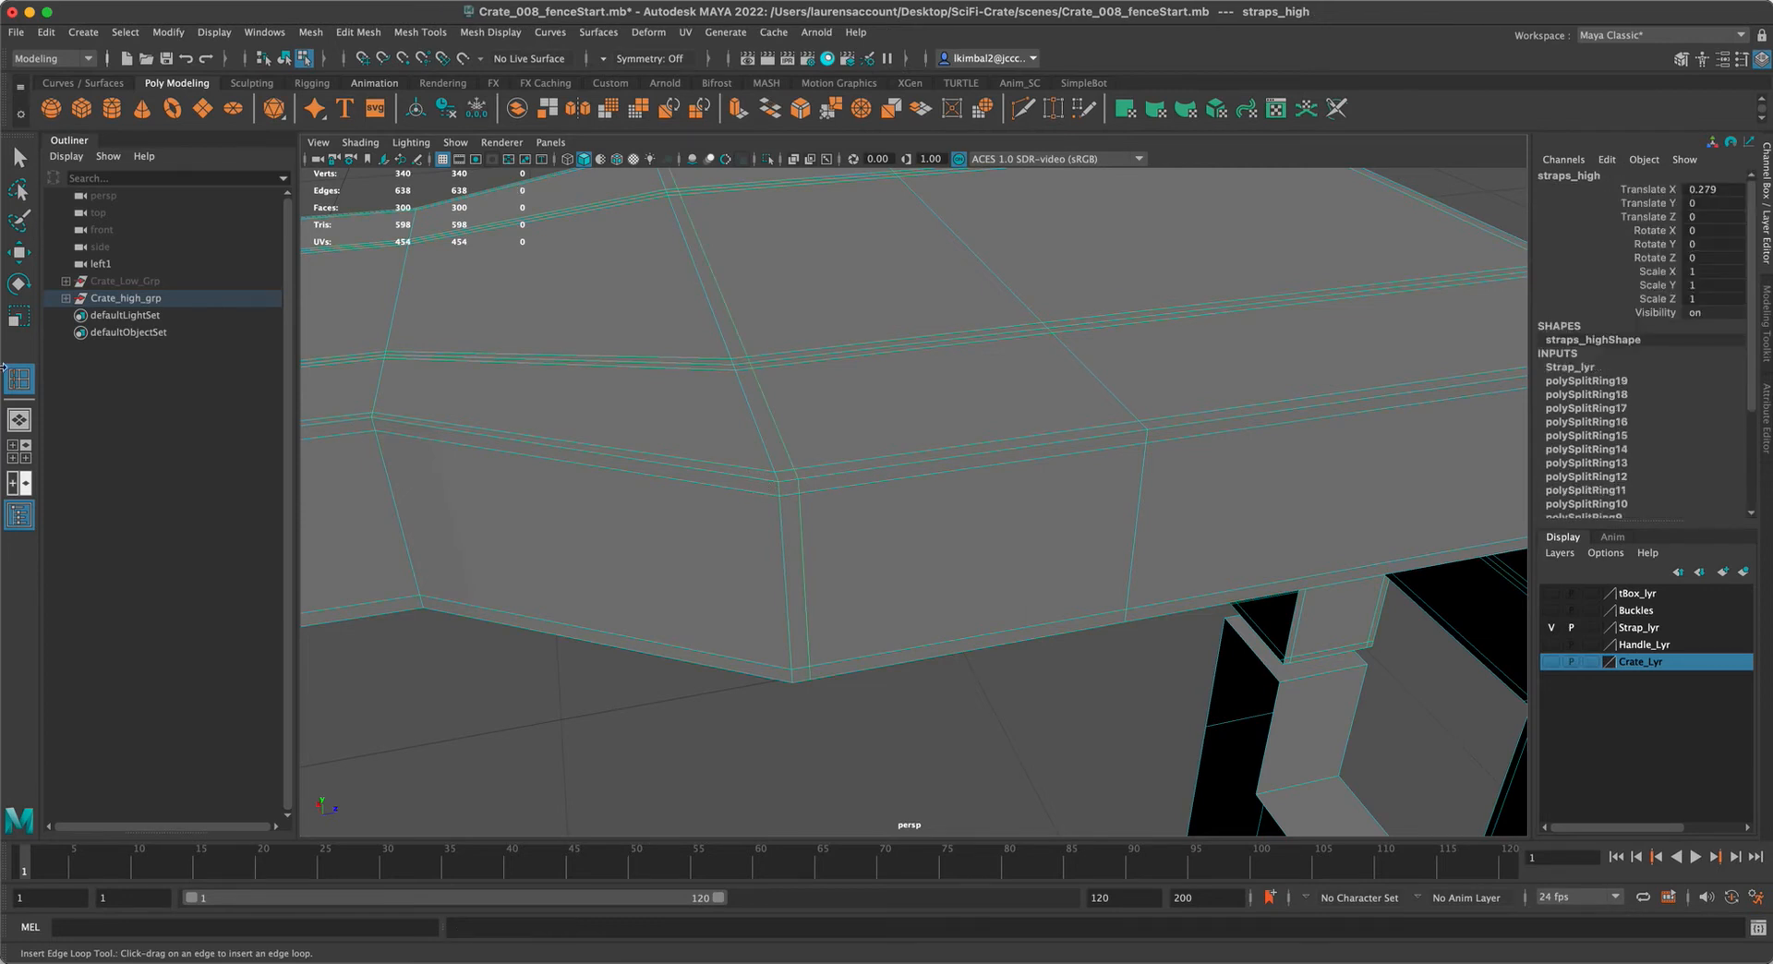
left_click_drag(729, 332, 769, 519, "alt")
middle_click_drag(768, 518, 651, 426, "alt")
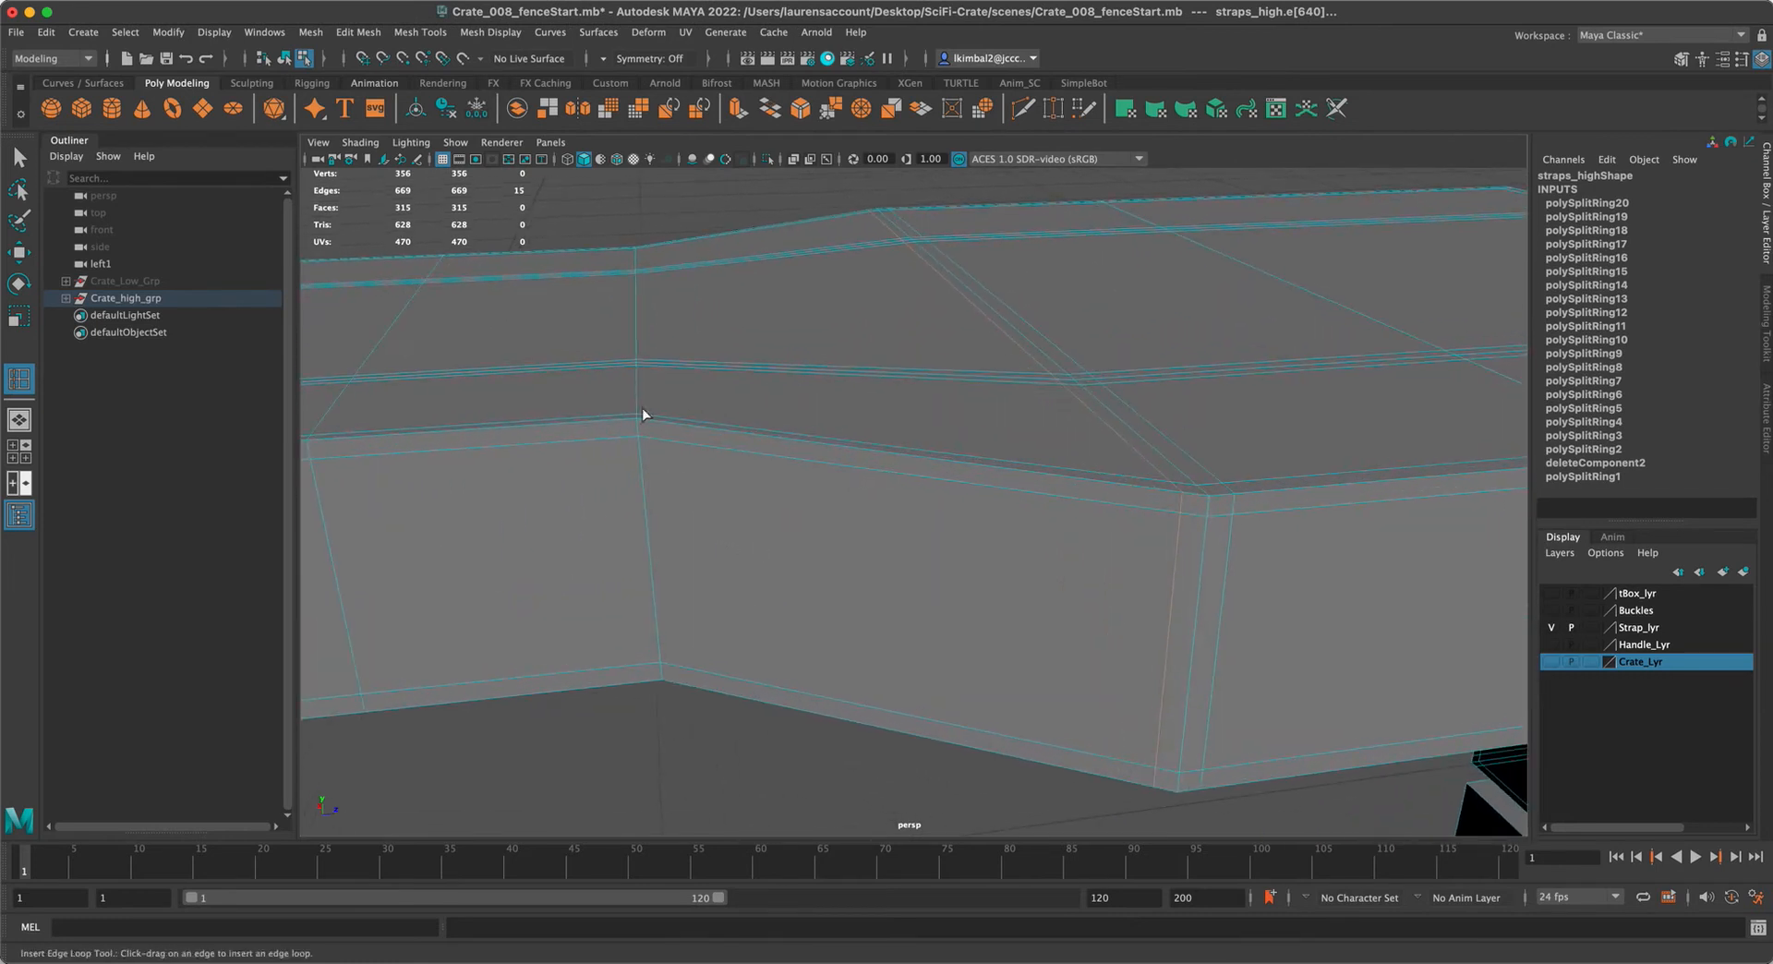
left_click_drag(652, 421, 619, 418)
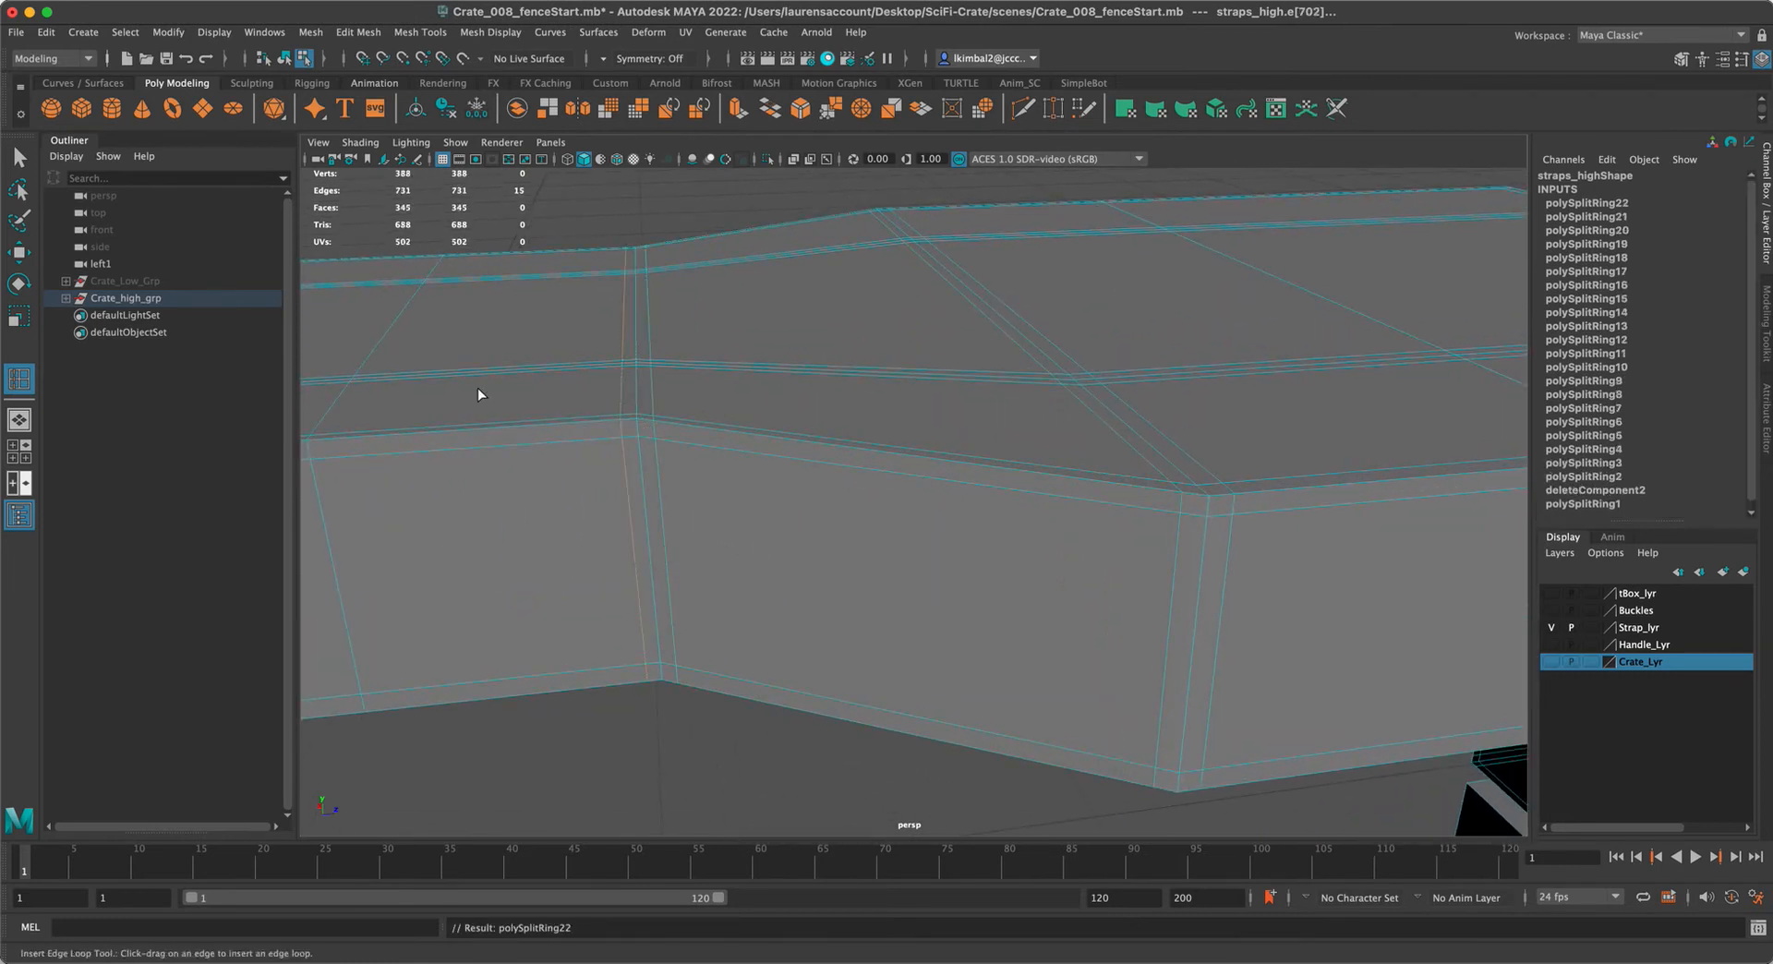
Return to object mode and examine the strap's upper part in smooth preview
left_click(21, 157)
scroll(676, 324, "down", 5)
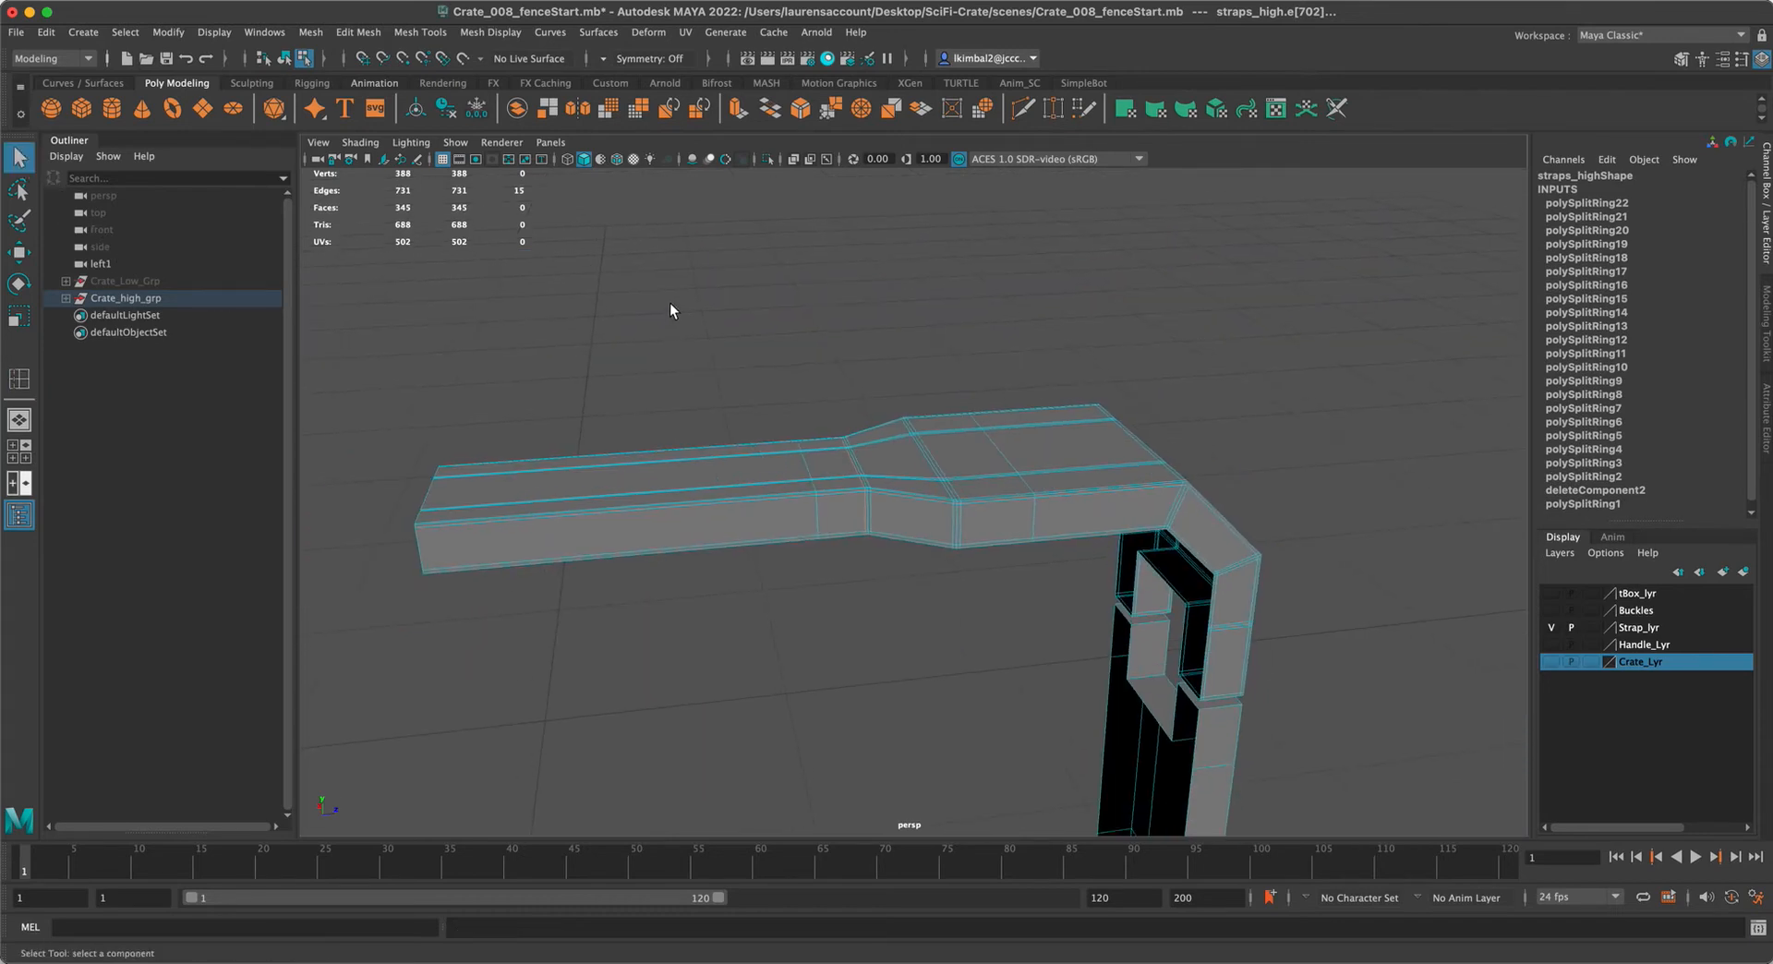
key("F8")
left_click_drag(1059, 562, 857, 595, "alt")
key("3")
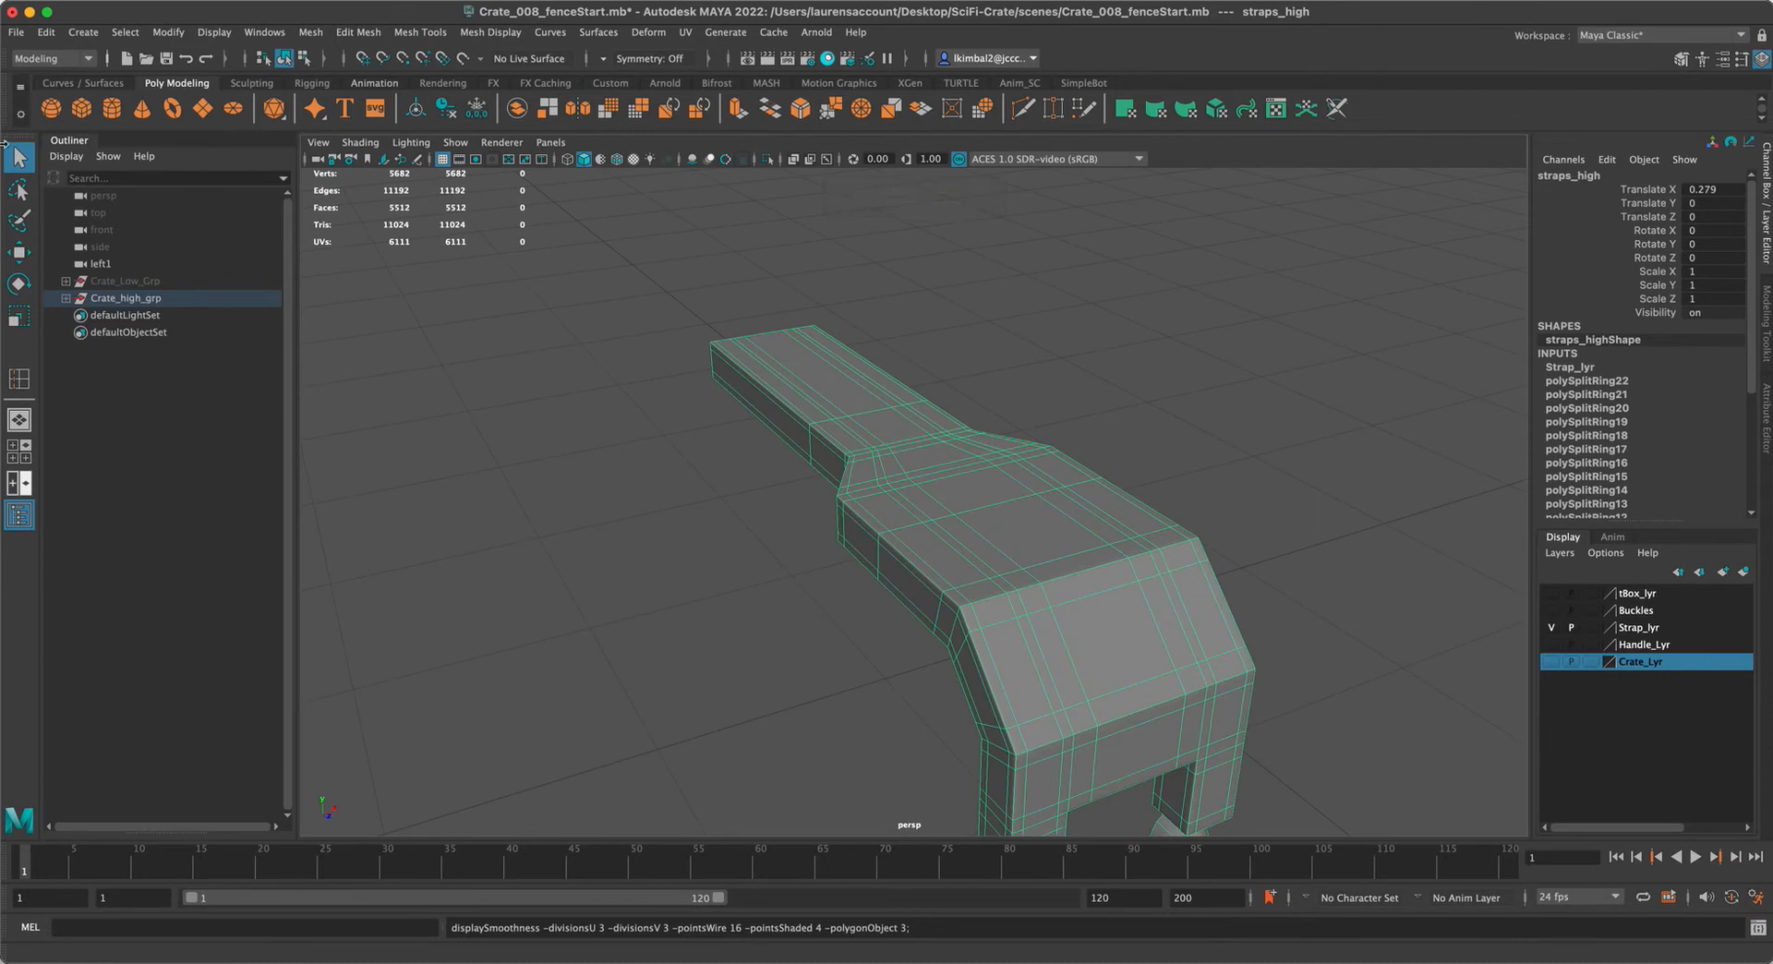
left_click(926, 328)
left_click_drag(1169, 353, 905, 504, "alt")
left_click(905, 504)
Turn off smooth preview and delete the strap's construction history
key("1")
left_click_drag(1115, 422, 1019, 277, "alt")
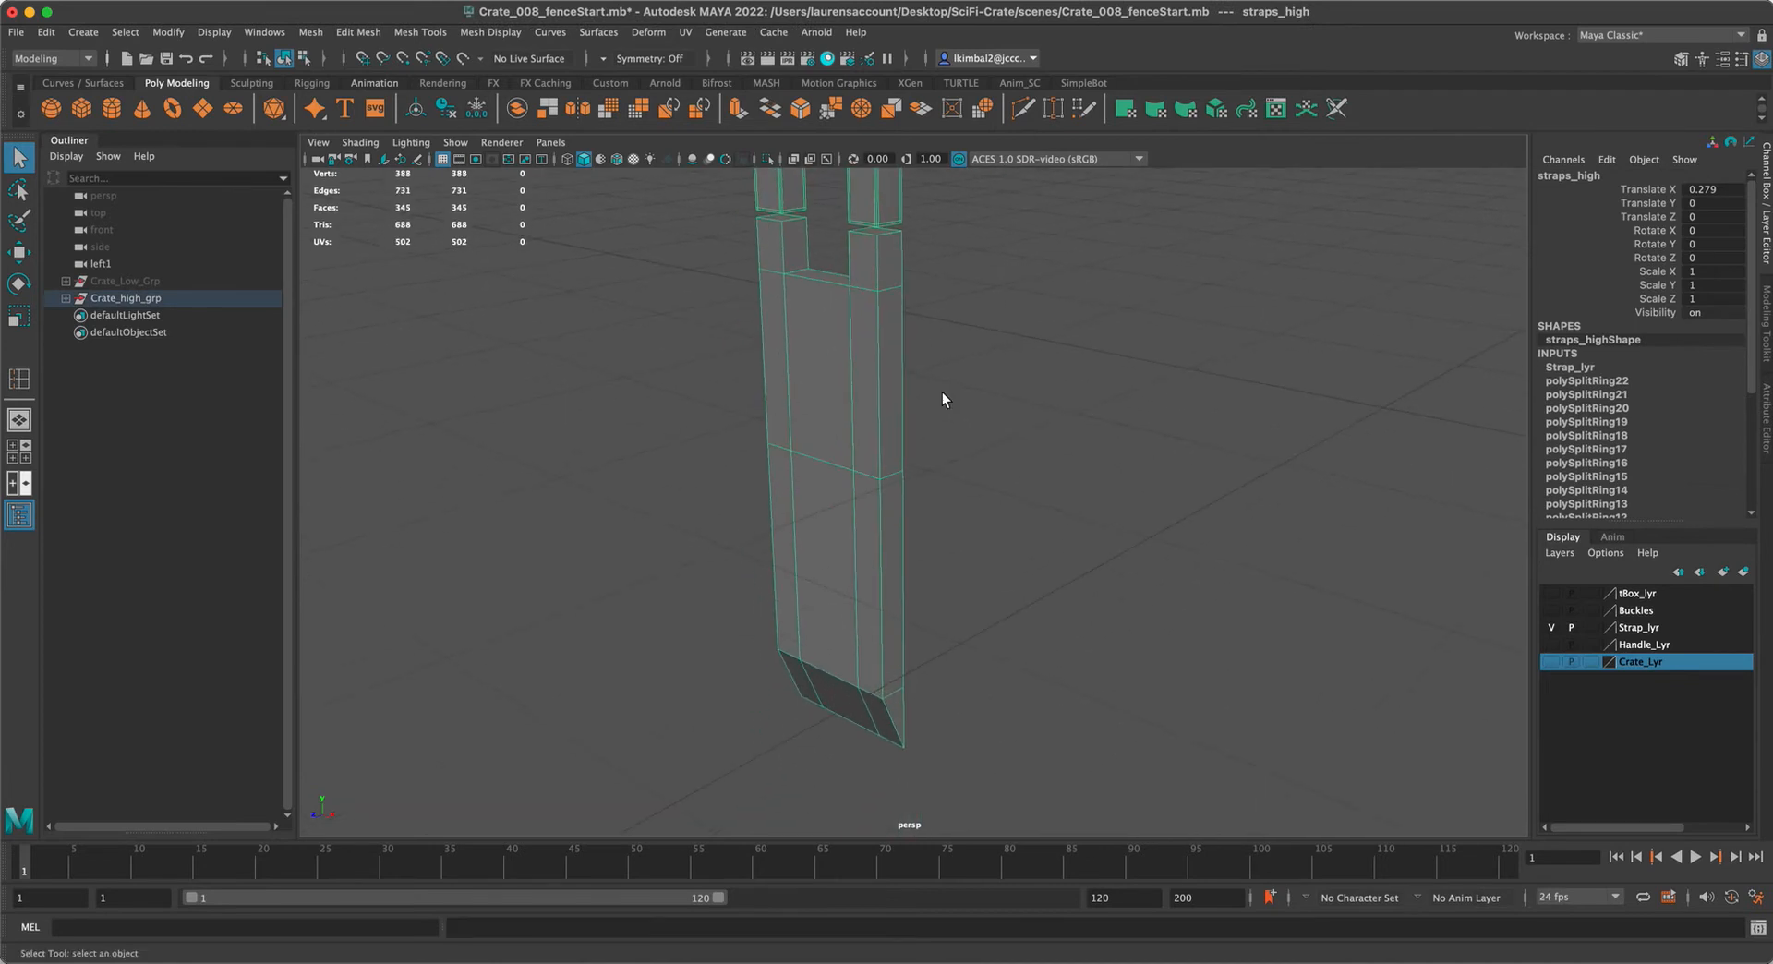
left_click(447, 108)
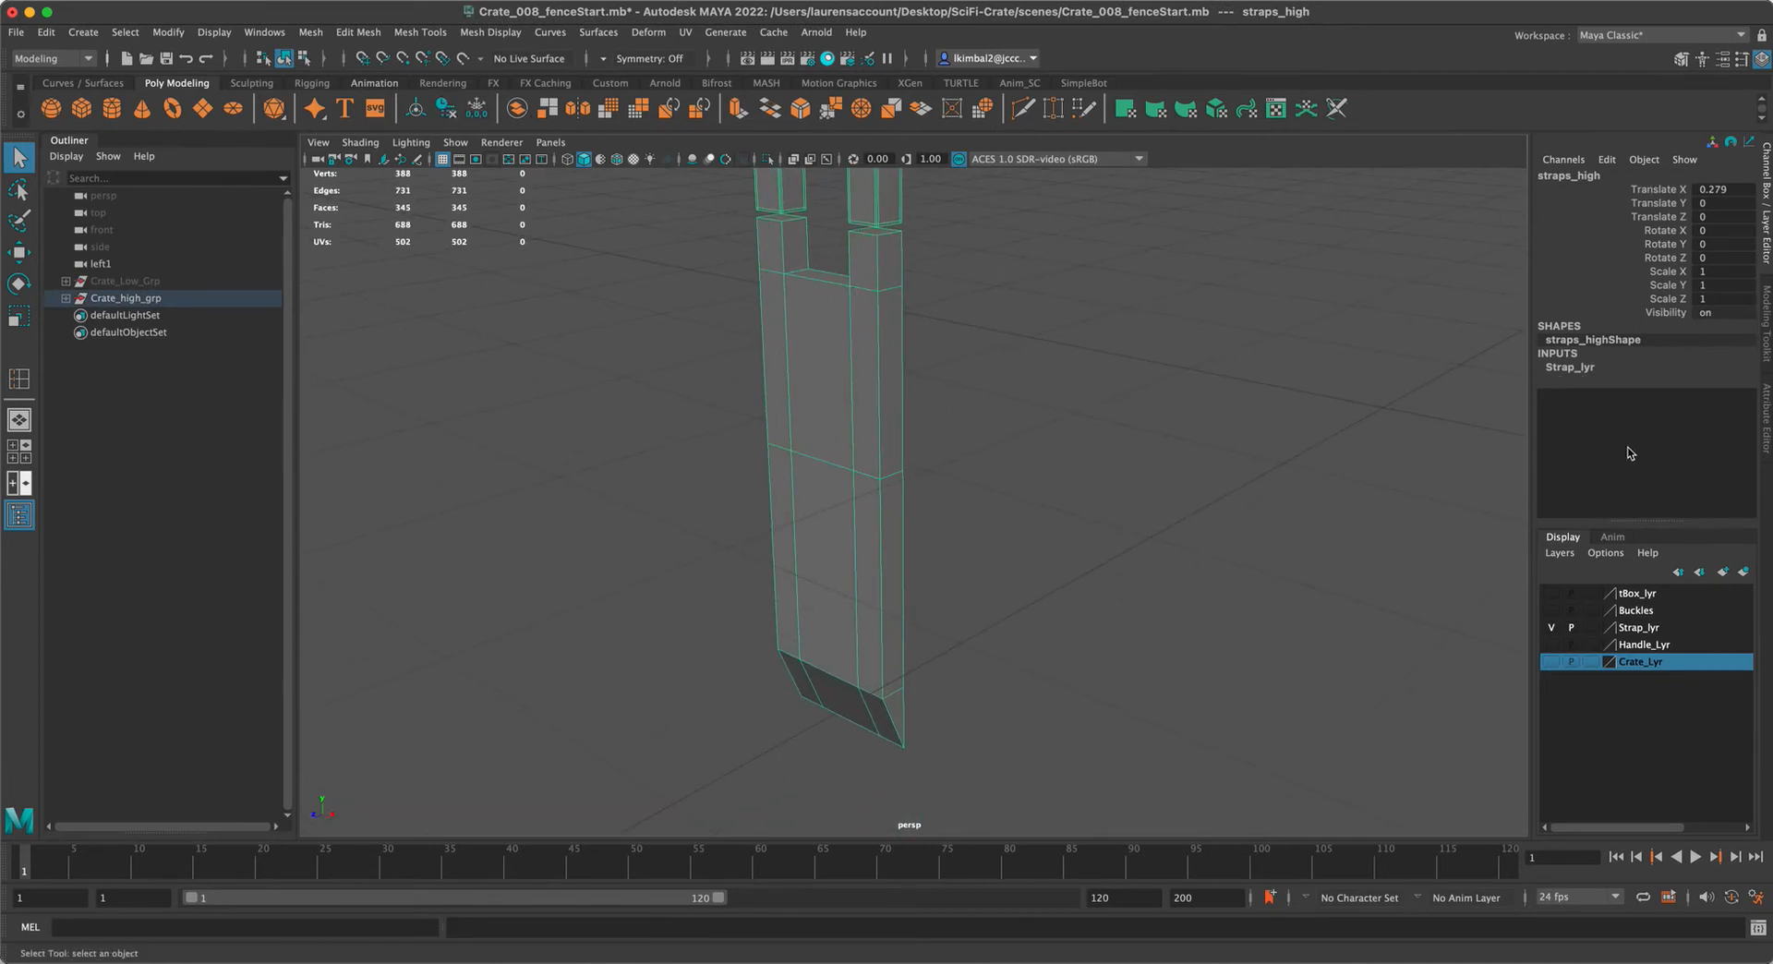
Set Insert Edge Loop to multiple edge loops and insert two loops along the side thickness of the lower strap
middle_click_drag(965, 434, 987, 332, "alt")
left_click_drag(987, 332, 964, 414, "alt")
right_click_drag(964, 414, 1076, 654, "alt")
left_click_drag(1077, 654, 1008, 346, "alt")
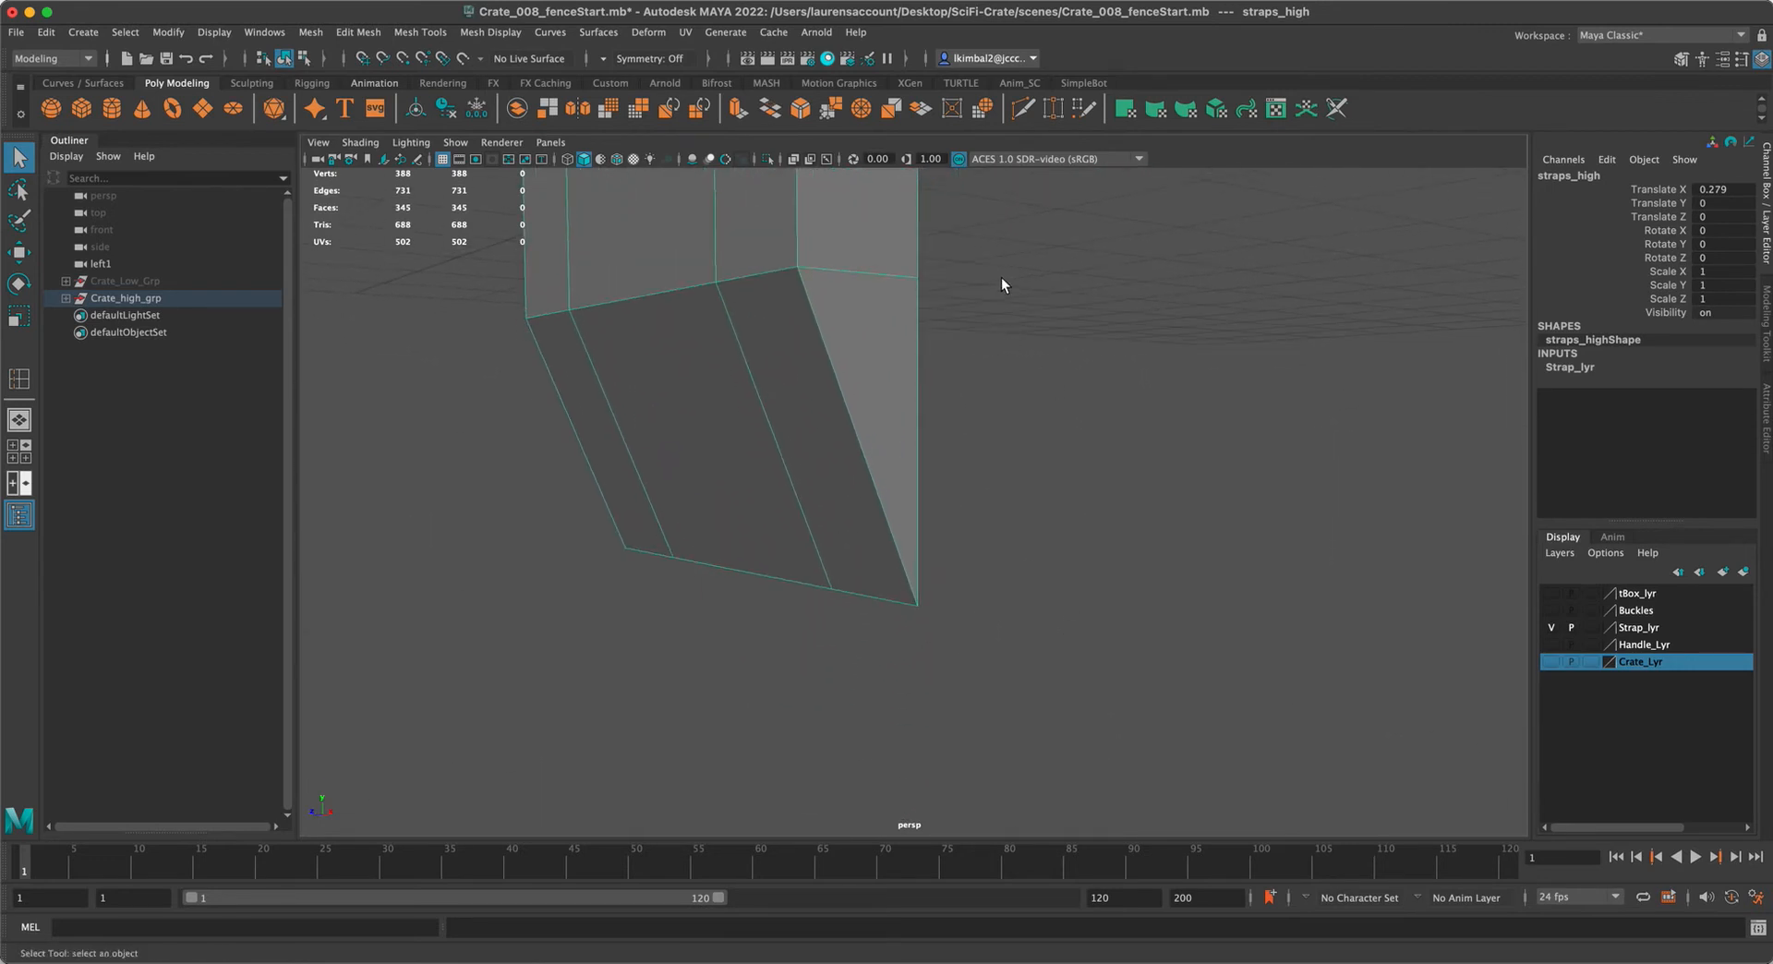
left_click_drag(1132, 336, 1040, 431, "alt")
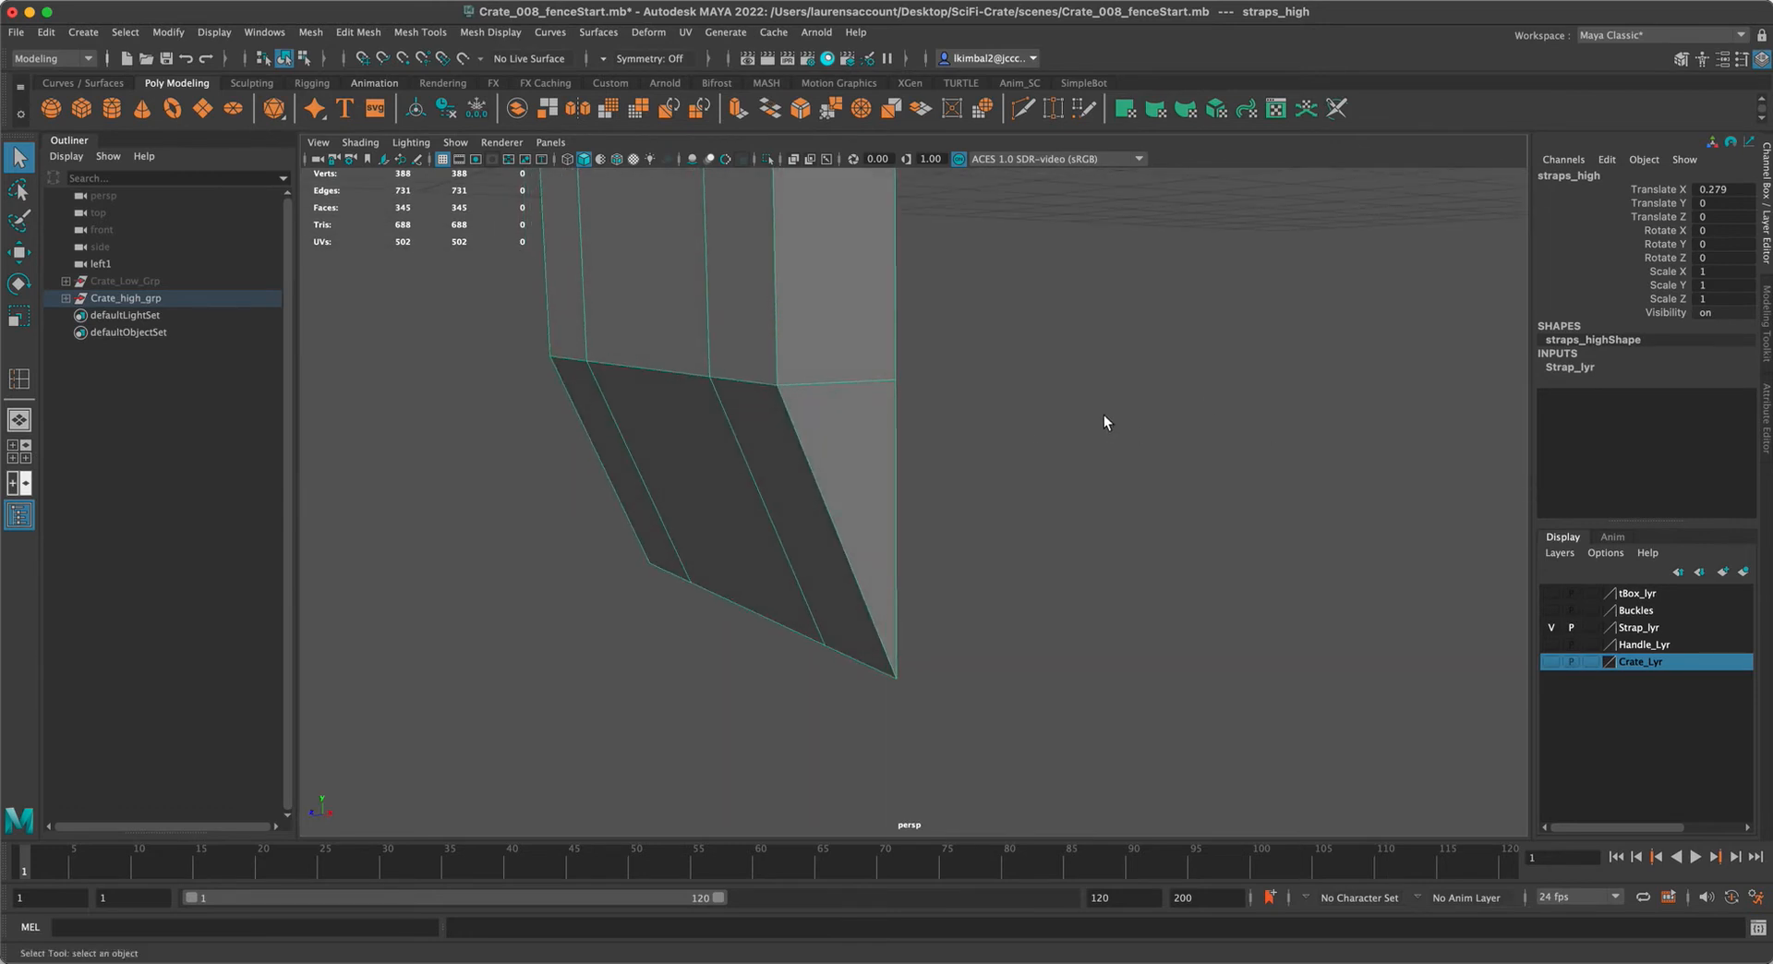
left_click_drag(1101, 504, 1105, 554, "alt")
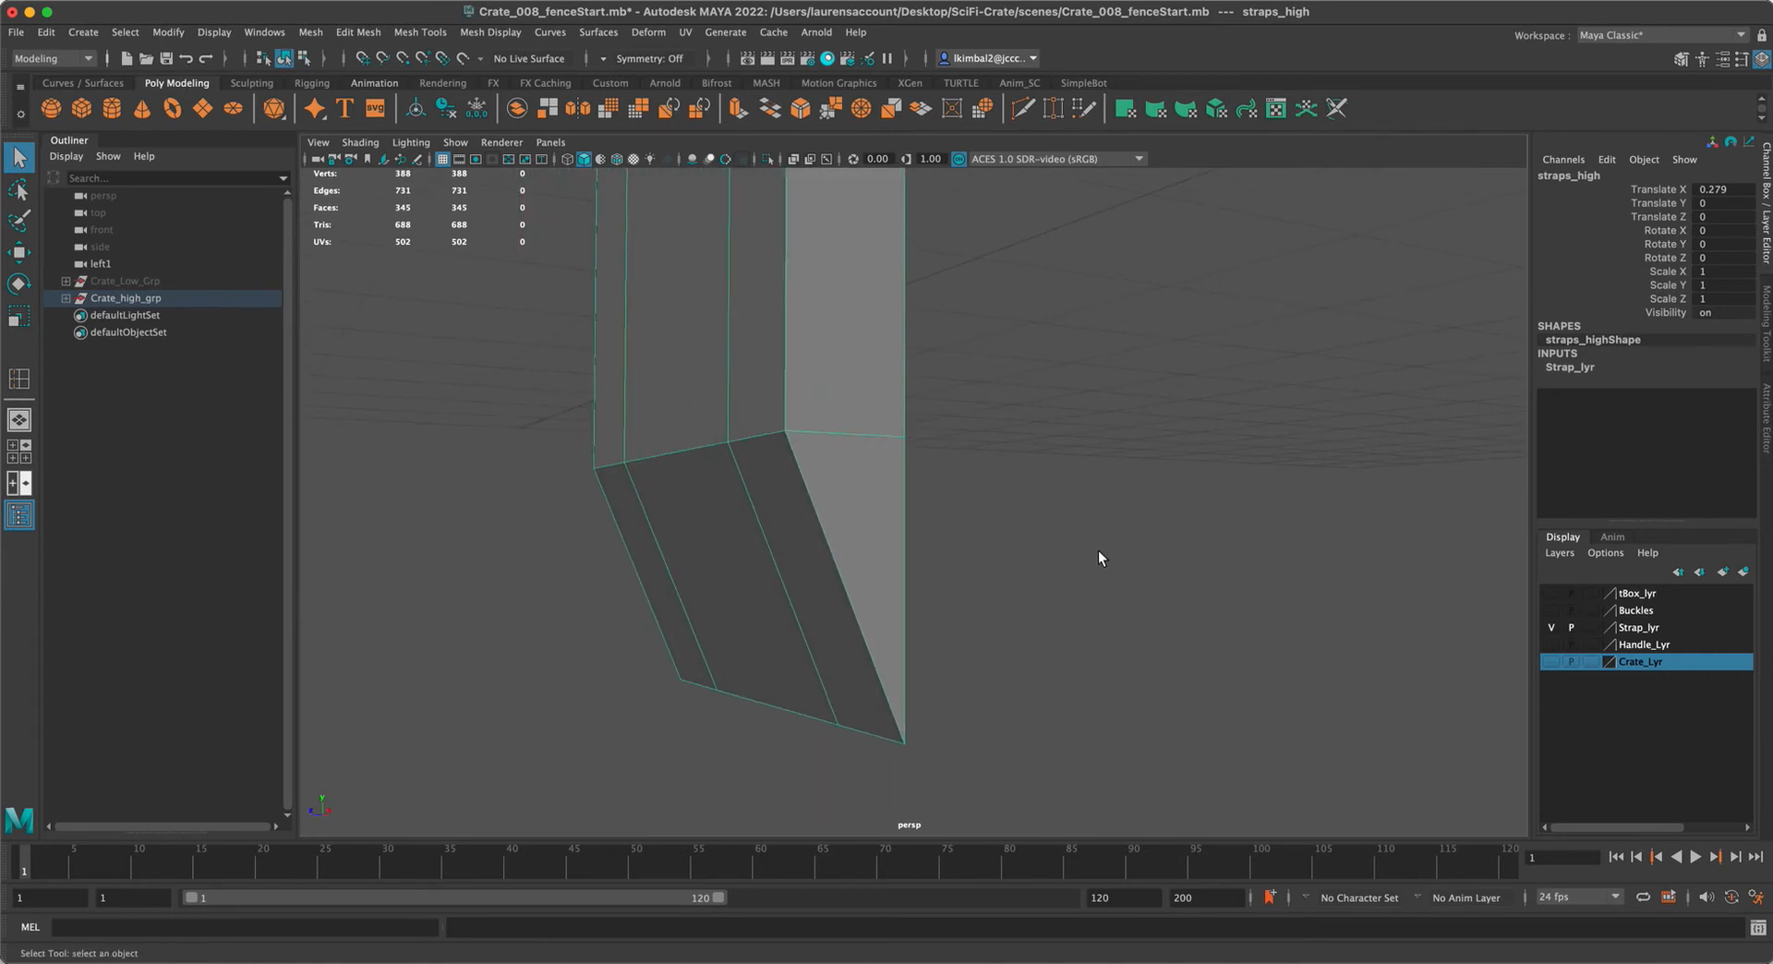
double_click(19, 386)
left_click_drag(1323, 163, 1184, 208)
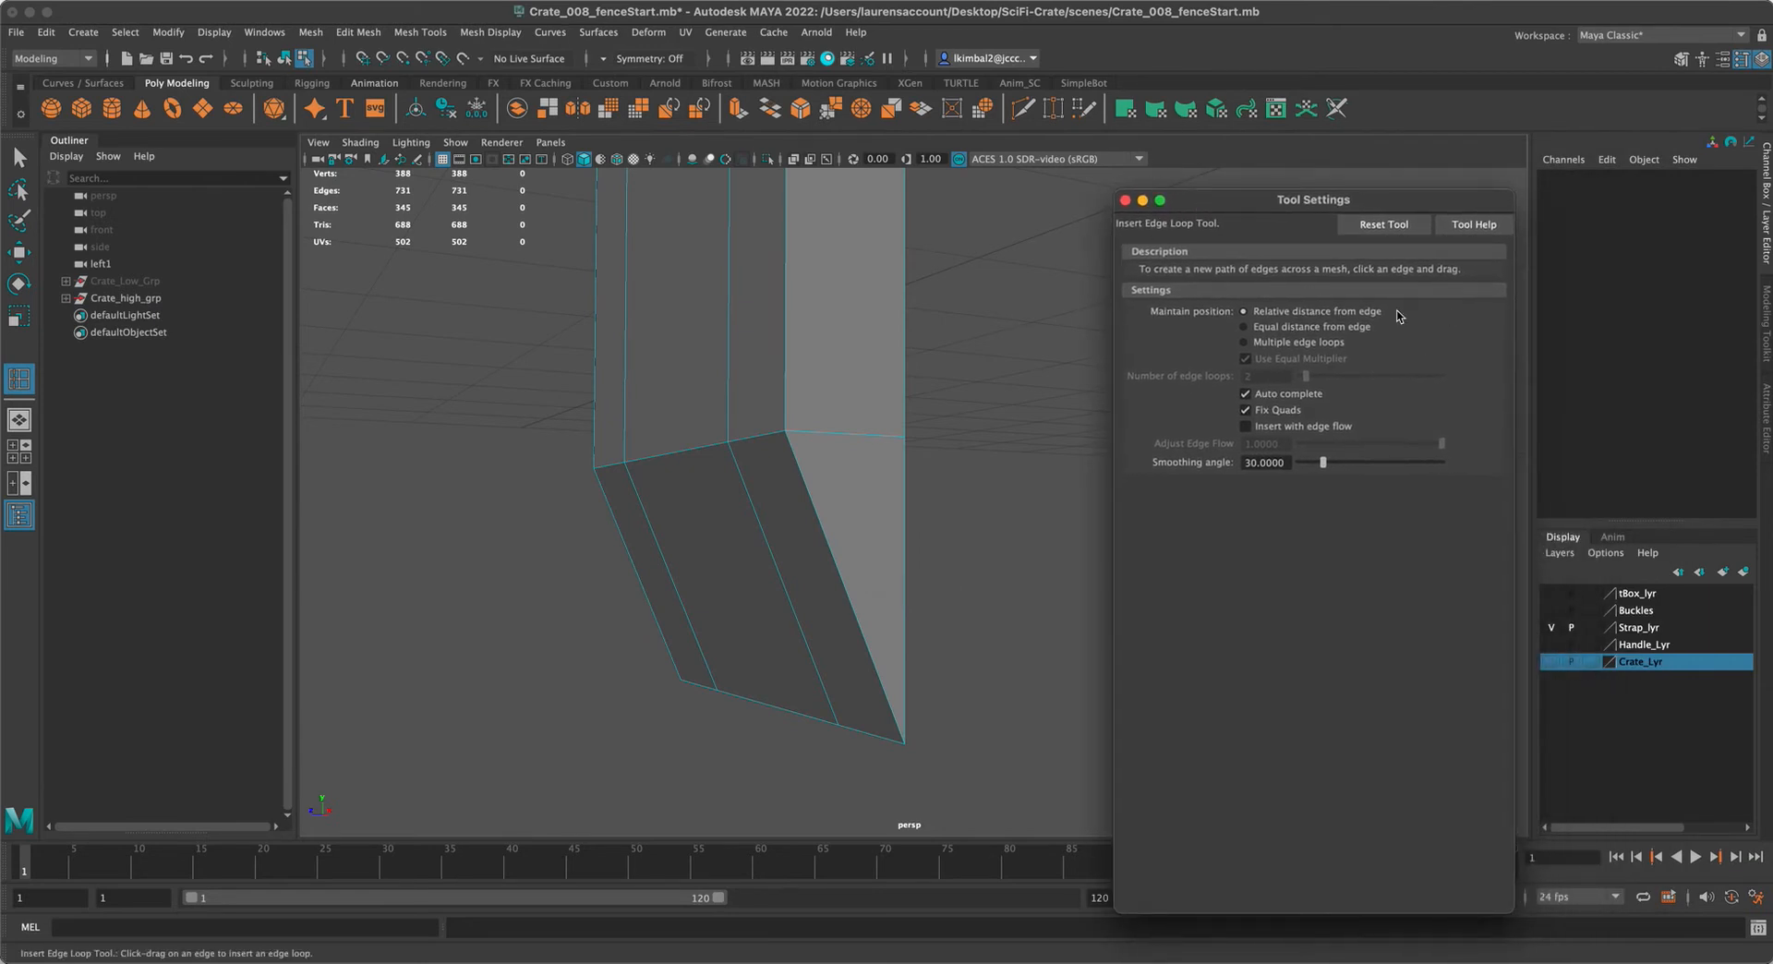
left_click(1301, 343)
left_click_drag(955, 482, 841, 337, "alt")
left_click(788, 425)
Scale the two new edge loops apart so they sit close to the edges of the lower strap's side thickness
key("w")
key("e")
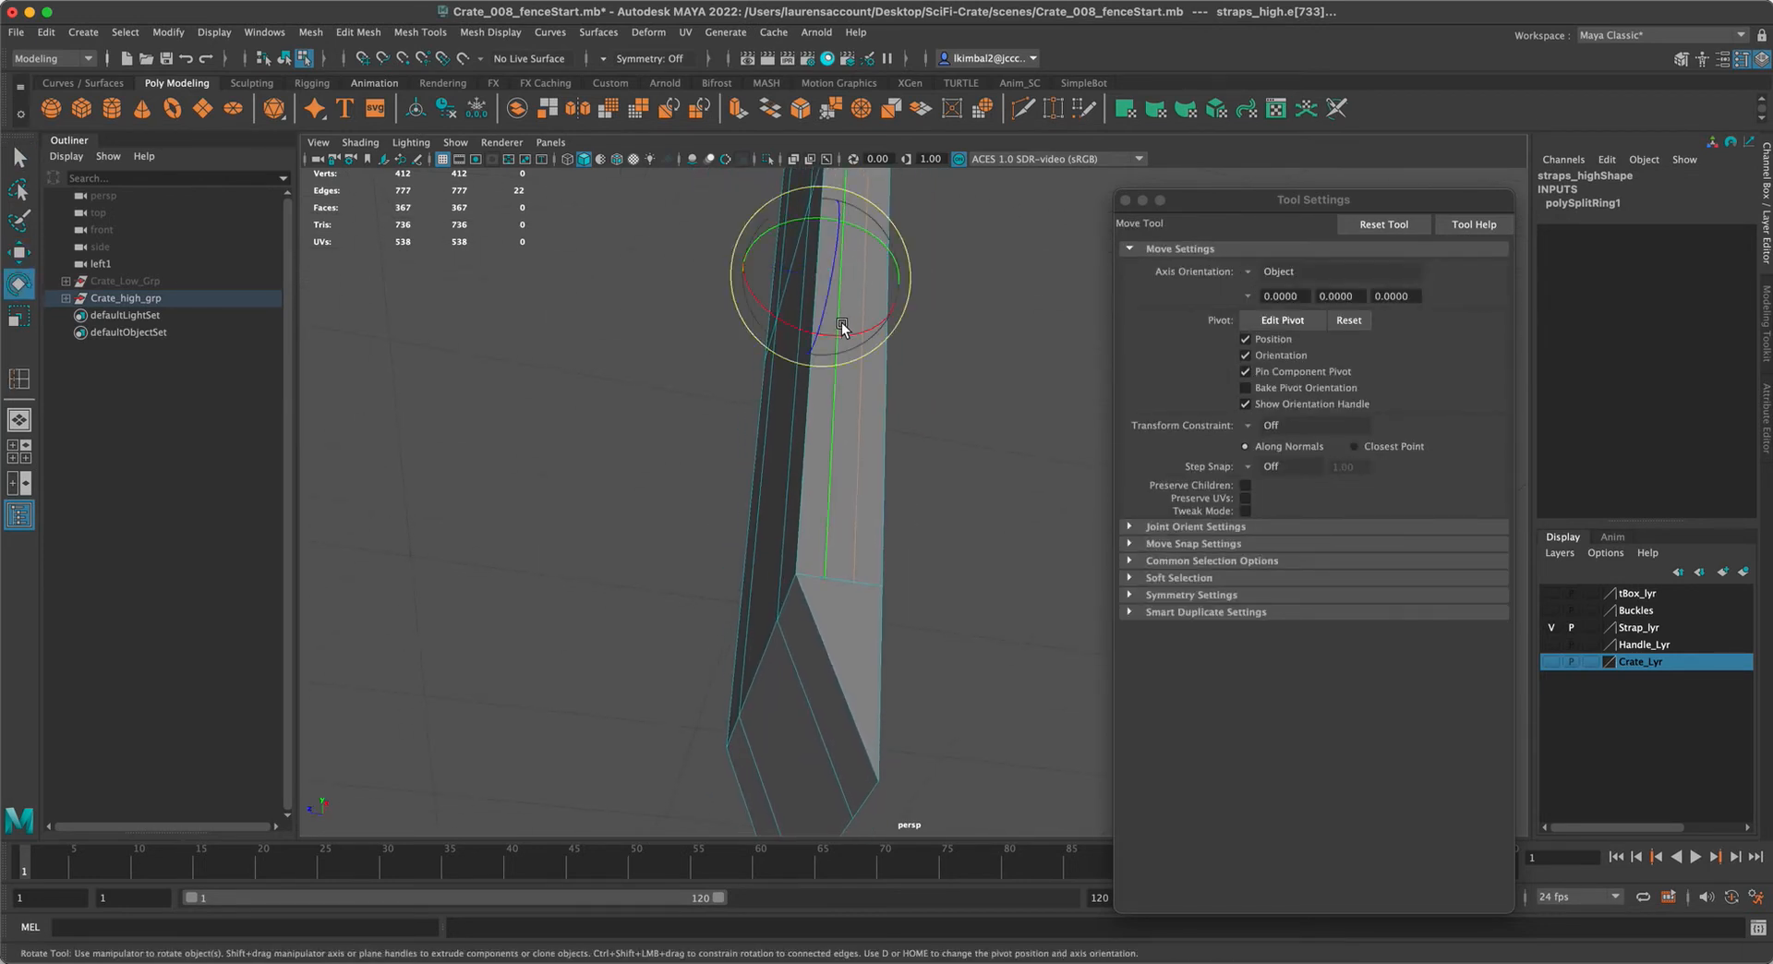
key("w")
key("e")
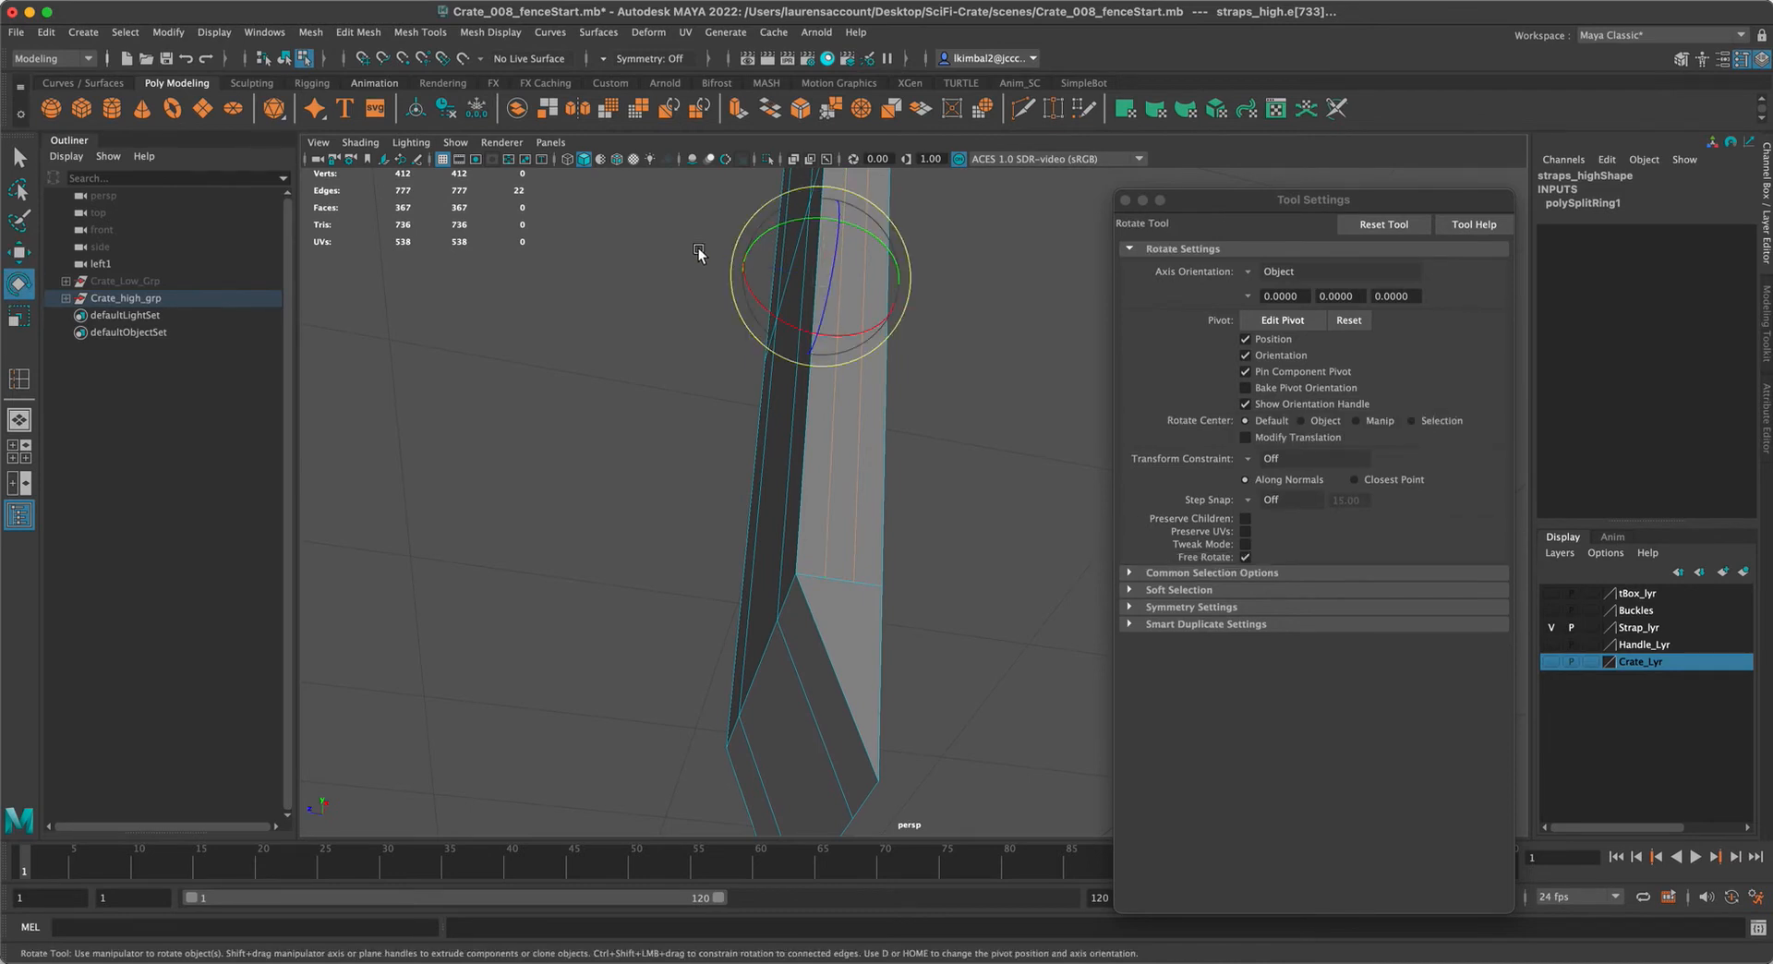
key("r")
right_click_drag(614, 282, 725, 229, "alt")
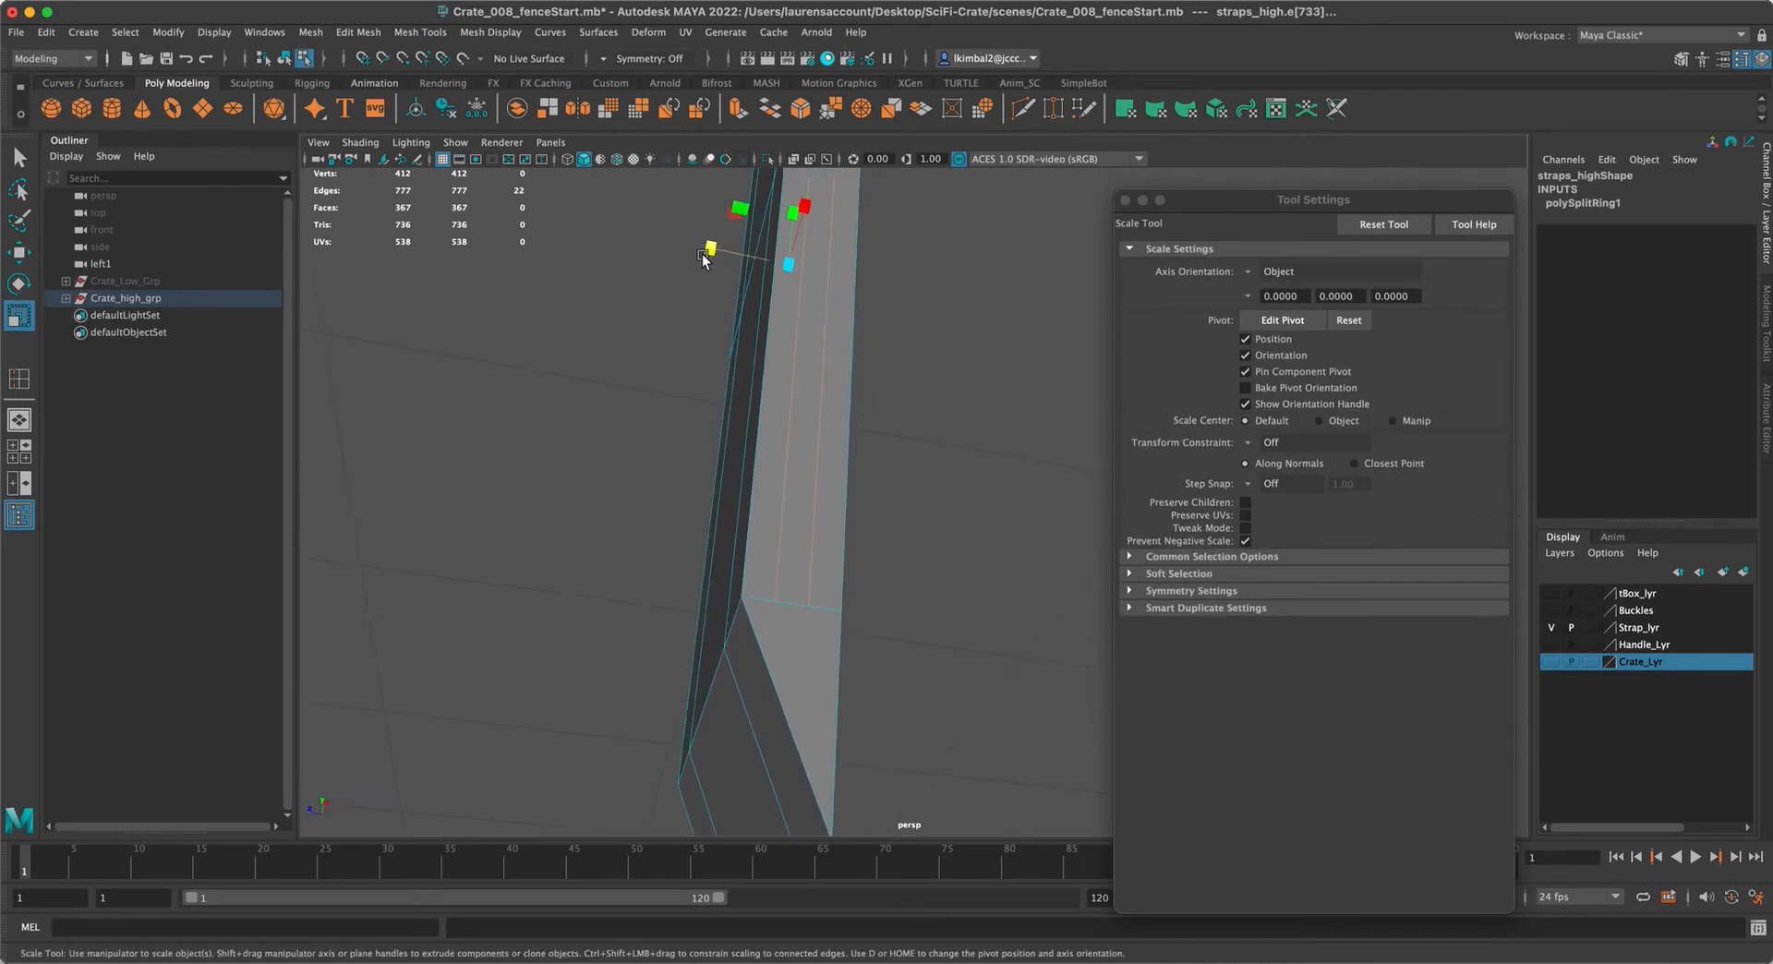
left_click_drag(711, 253, 604, 255)
middle_click_drag(654, 337, 735, 467, "alt")
mouse_move(854, 495)
left_mouse_down("alt")
mouse_move(912, 501)
mouse_move(850, 505)
mouse_move(887, 504)
left_mouse_up("alt")
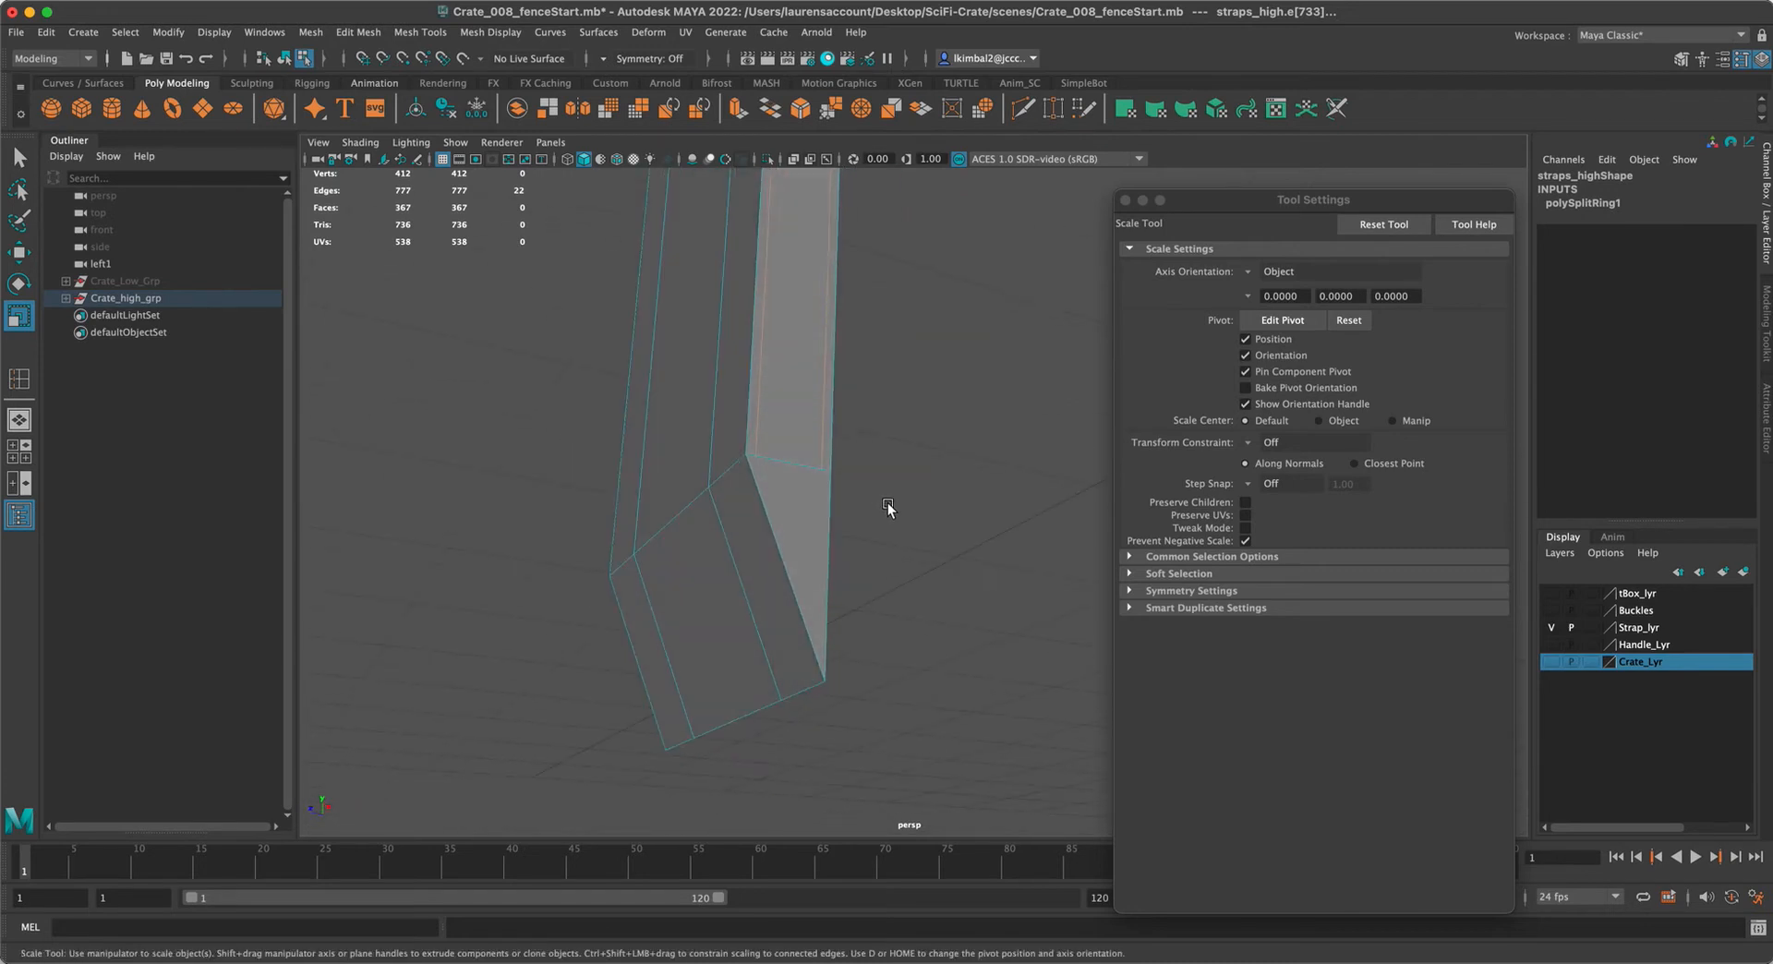
left_click(1125, 201)
Multi-Cut the triangular side of the strap's lower tip, extending both loop ends down to just above the point
key("q")
key("F8")
right_click_drag(728, 377, 688, 357, "shift")
middle_click_drag(917, 403, 918, 341, "alt")
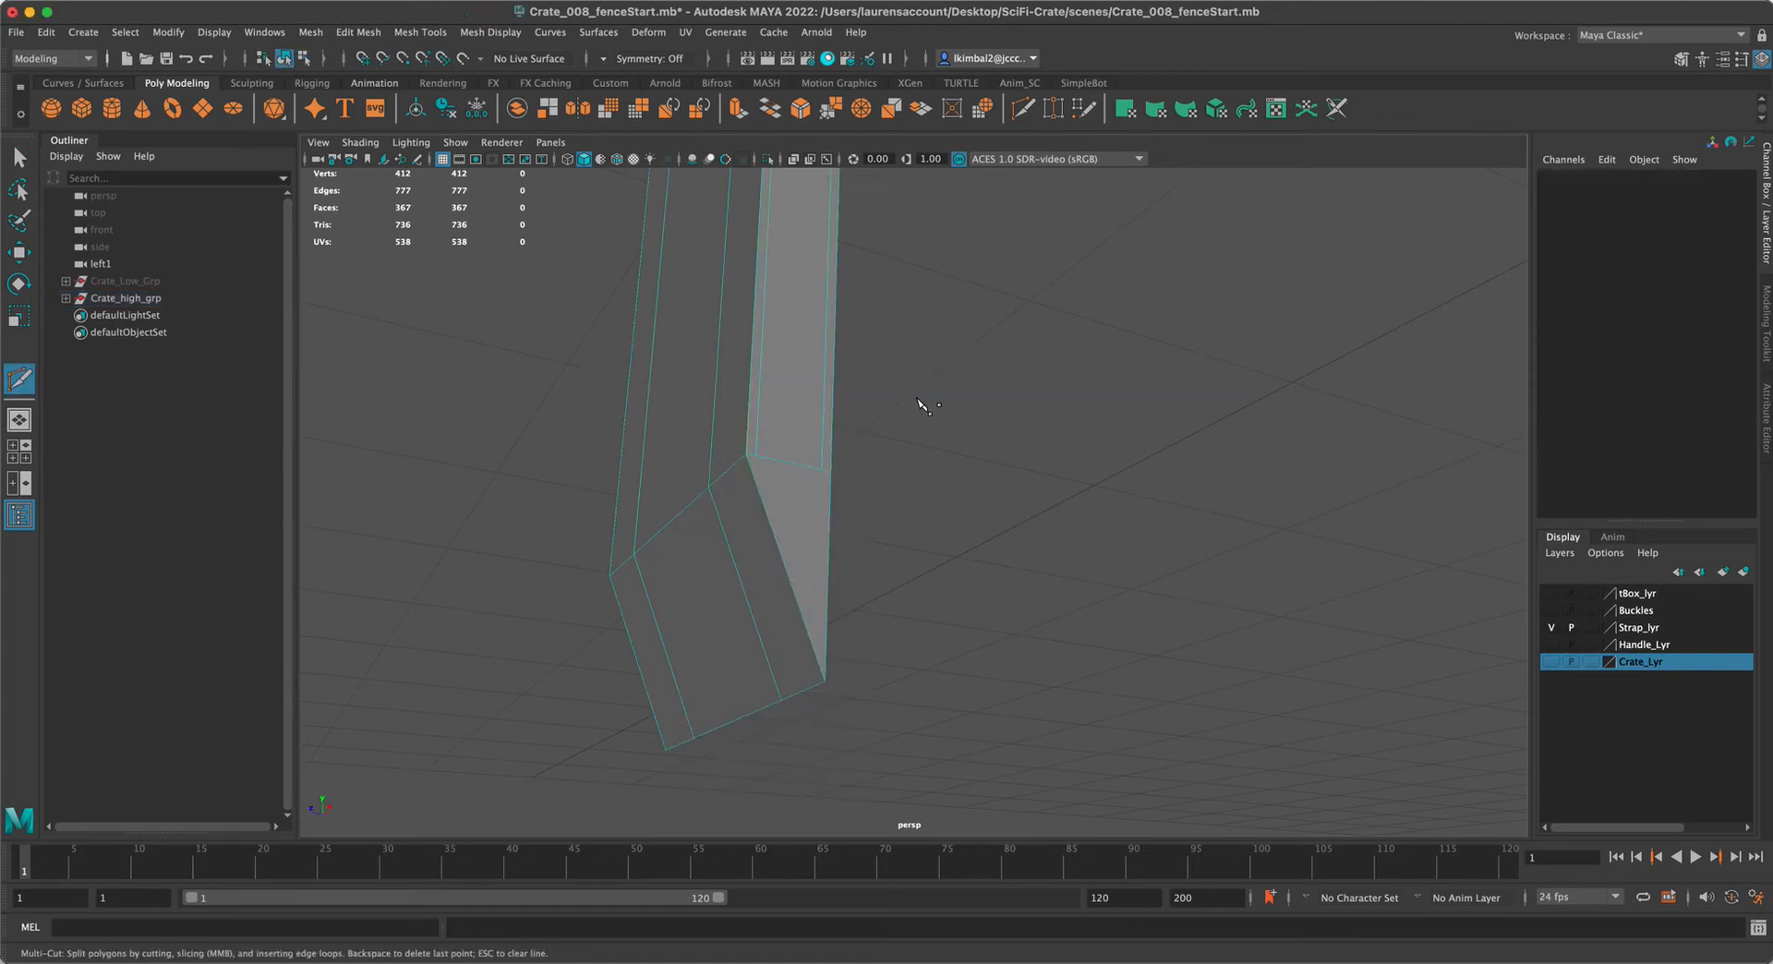
left_click_drag(918, 341, 886, 383, "alt")
right_click_drag(887, 383, 964, 445, "alt")
middle_click_drag(964, 444, 1200, 446, "alt")
scroll(865, 334, "up", 2)
left_click(847, 269)
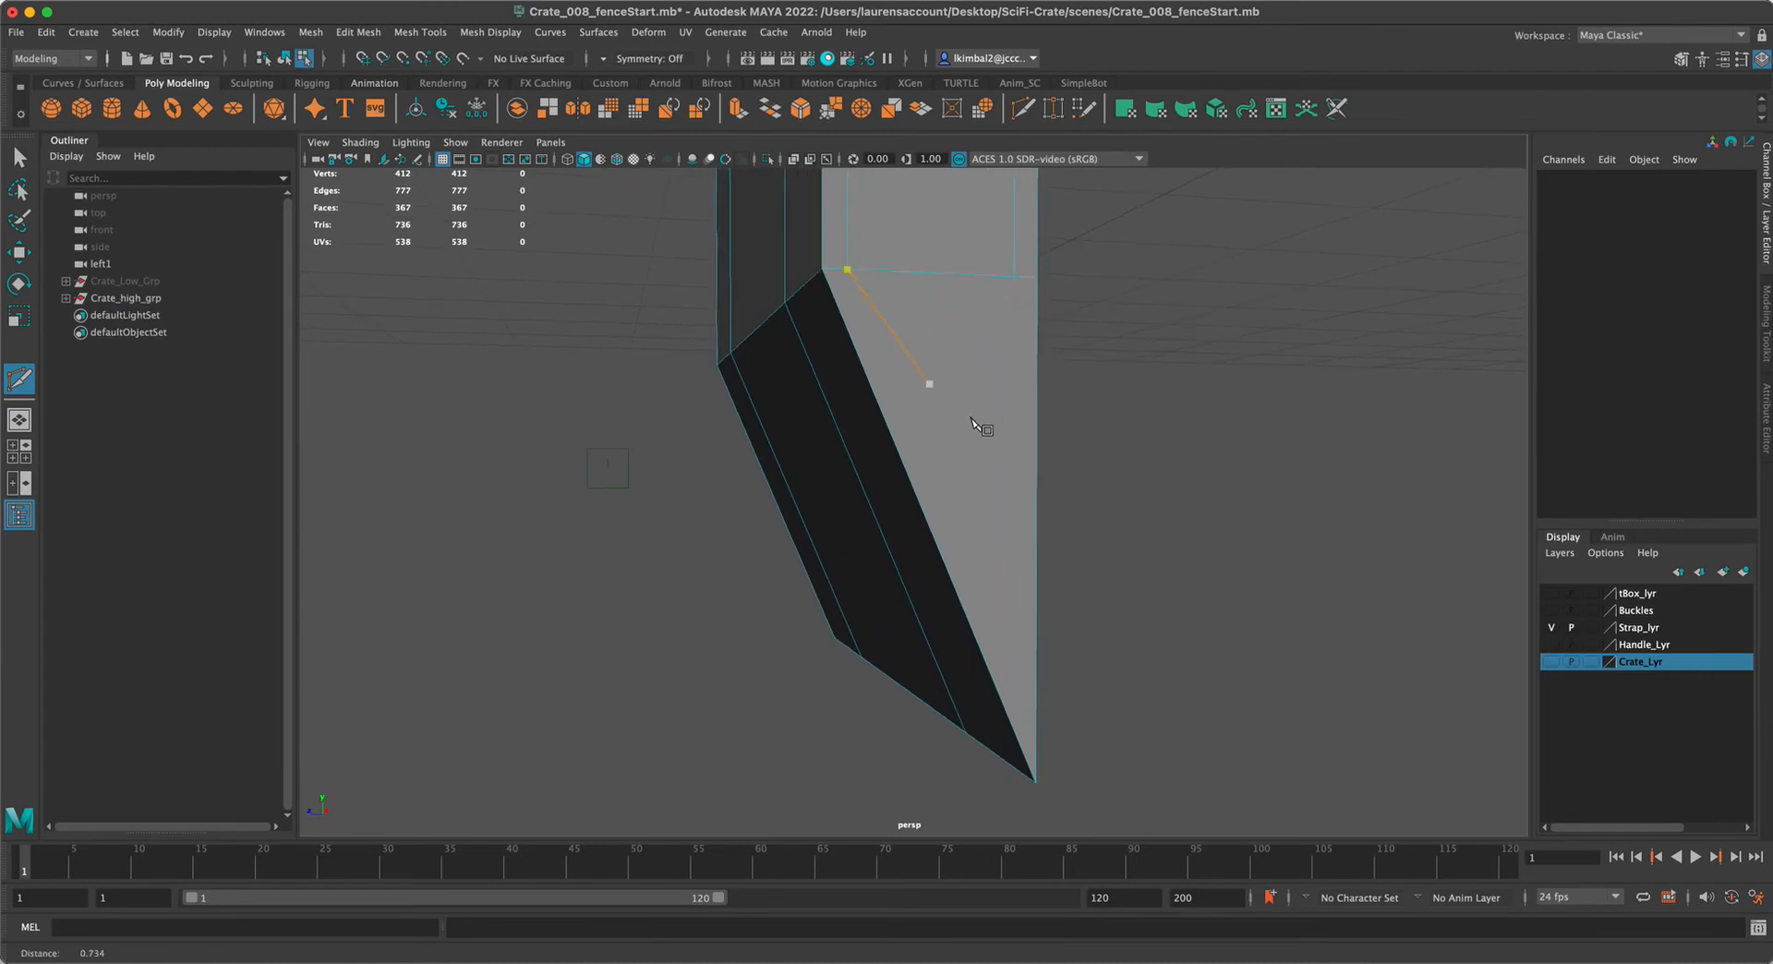
left_click(938, 274)
key("BackSpace")
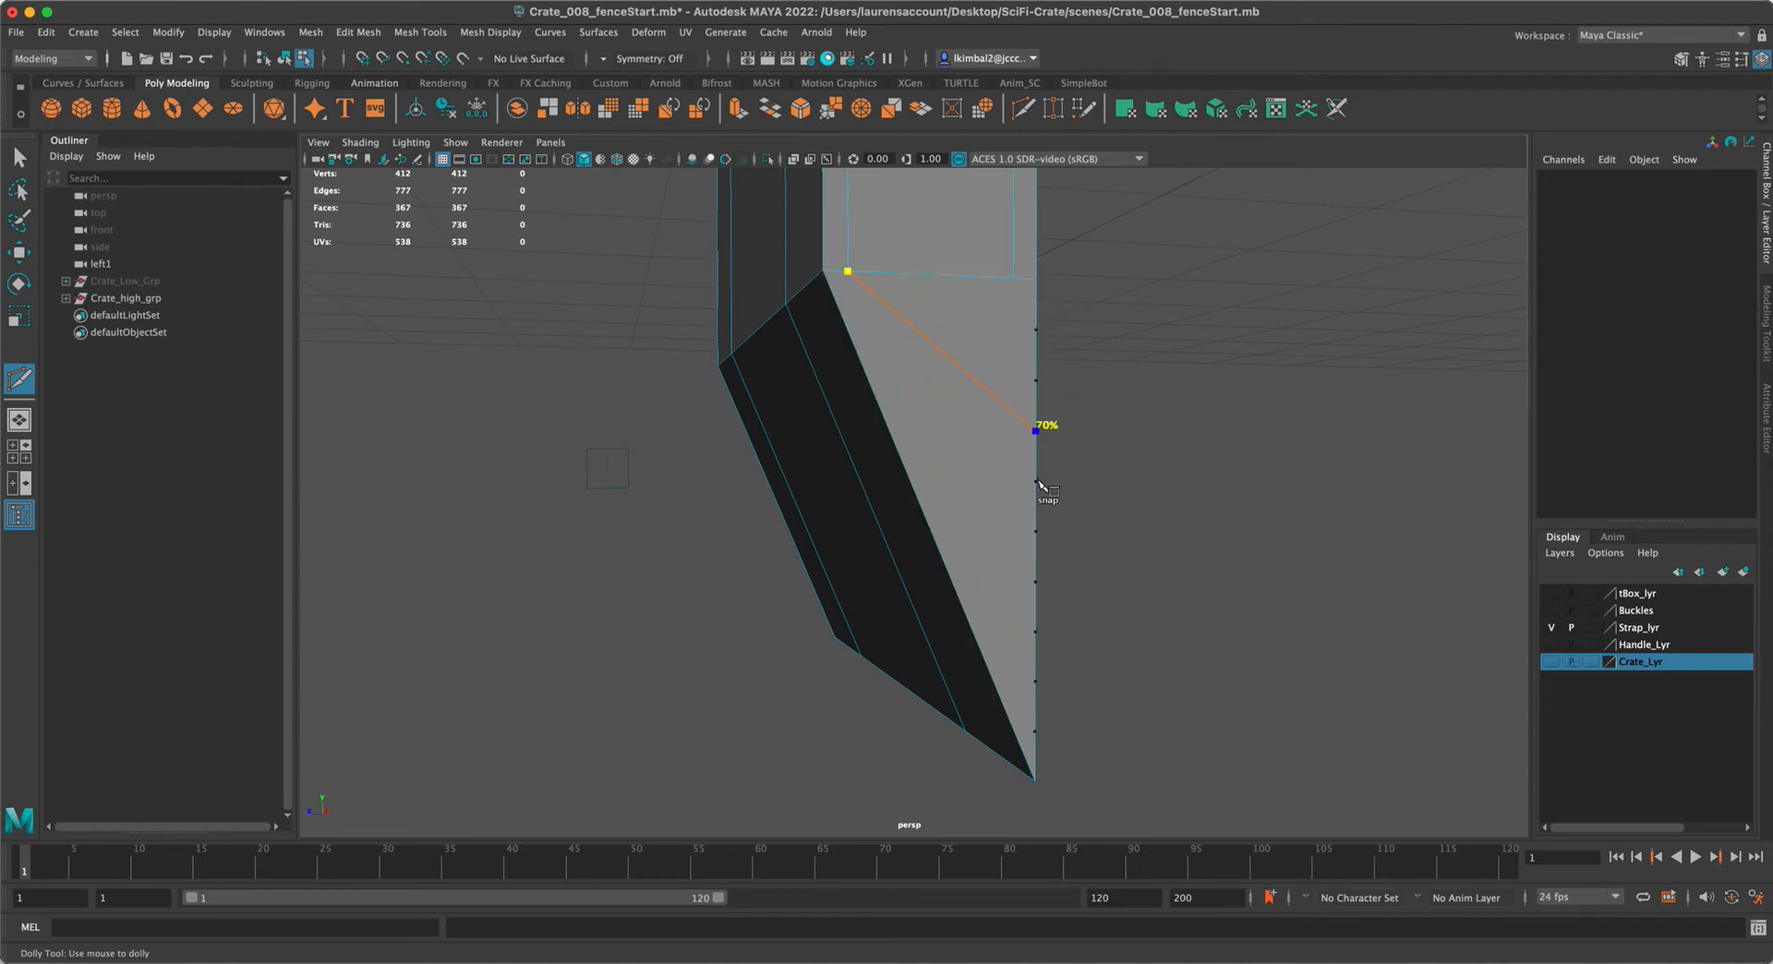
left_click(1034, 732)
left_click(1013, 278)
left_click(1015, 731)
Make matching Multi-Cut edges on the opposite triangular side of the strap's lower tip, from both loop ends toward the point
left_click_drag(929, 504, 1088, 502, "alt")
right_click_drag(1087, 501, 870, 517, "alt")
middle_click_drag(871, 517, 890, 570, "alt")
right_click_drag(890, 570, 998, 628, "alt")
right_click_drag(1150, 504, 1104, 459, "alt")
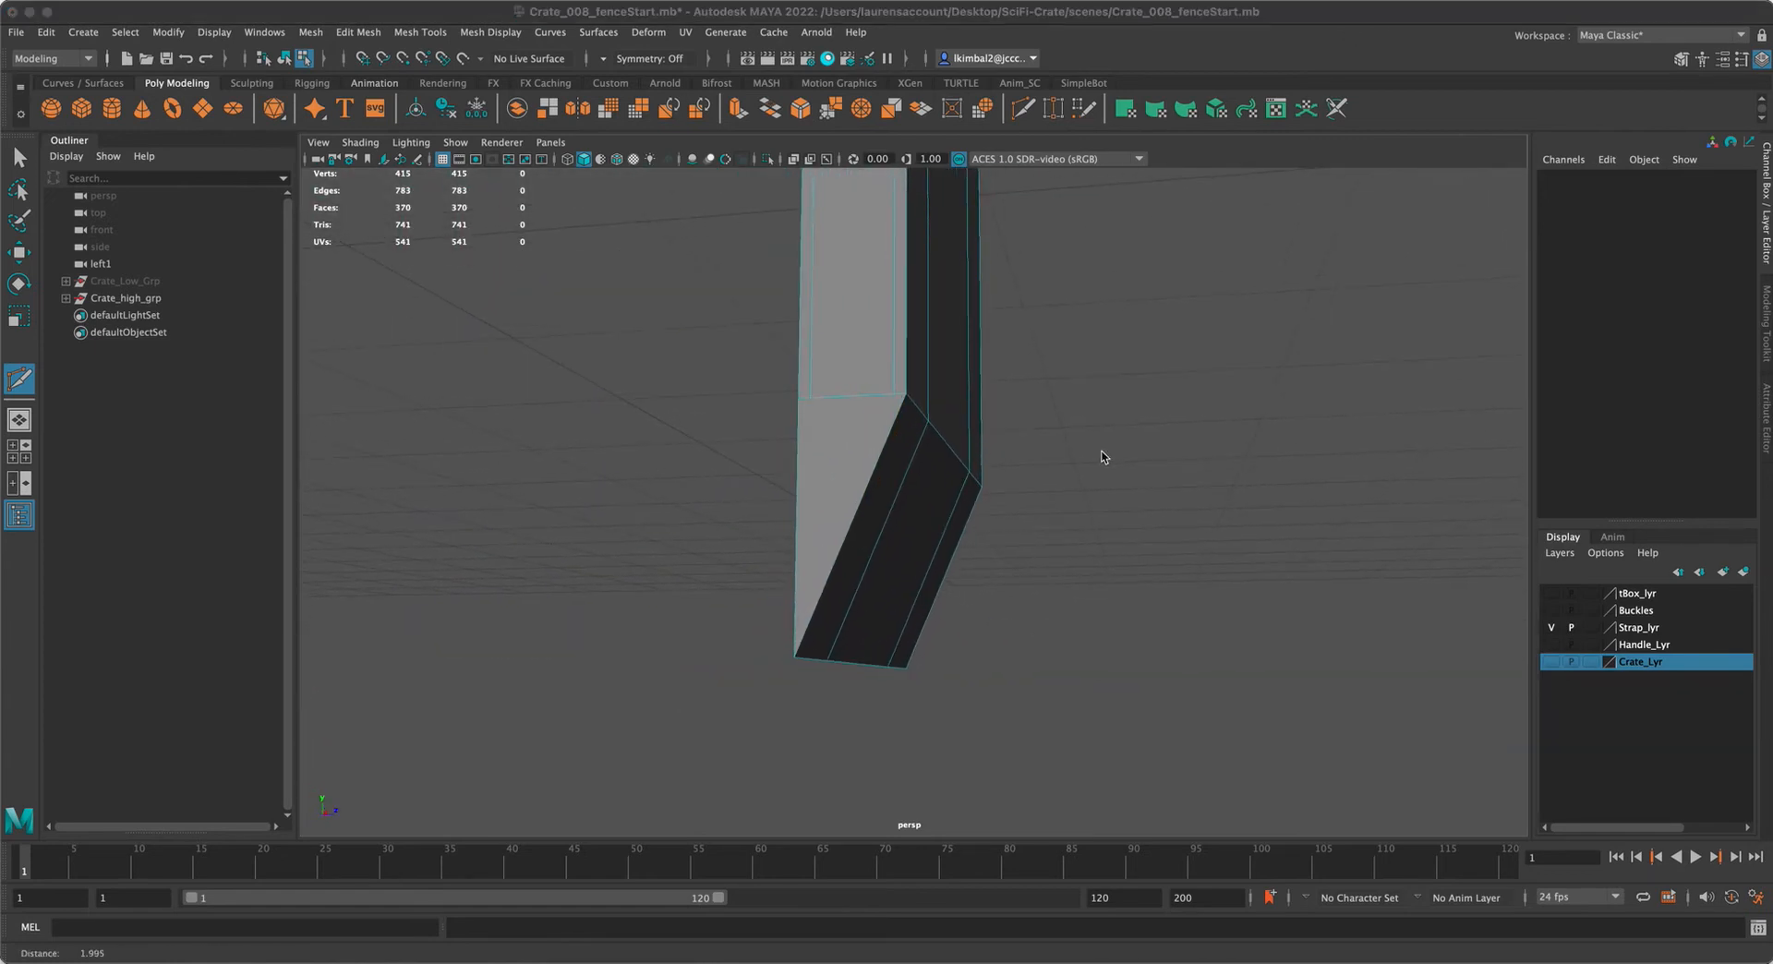
middle_click_drag(1104, 459, 1072, 451, "alt")
right_click_drag(1072, 451, 1120, 498, "alt")
middle_click_drag(1120, 498, 1200, 485, "alt")
right_click_drag(1200, 485, 1215, 505, "alt")
left_click_drag(1215, 506, 1183, 490, "alt")
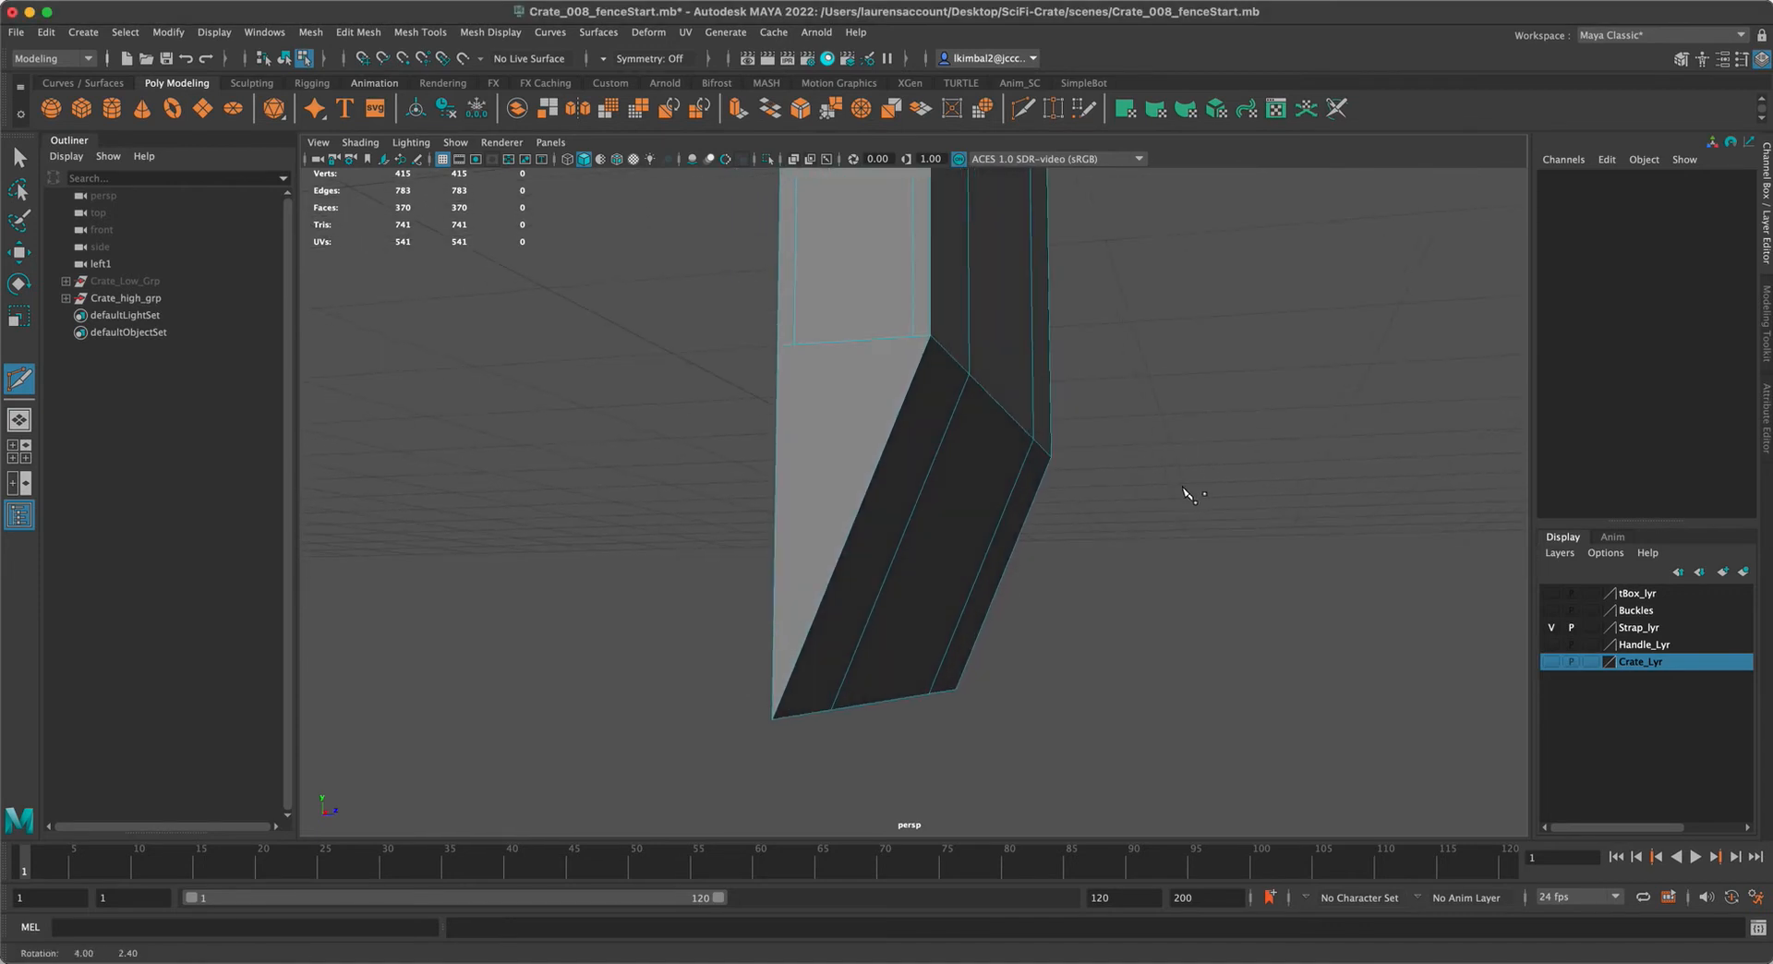
left_click(909, 338)
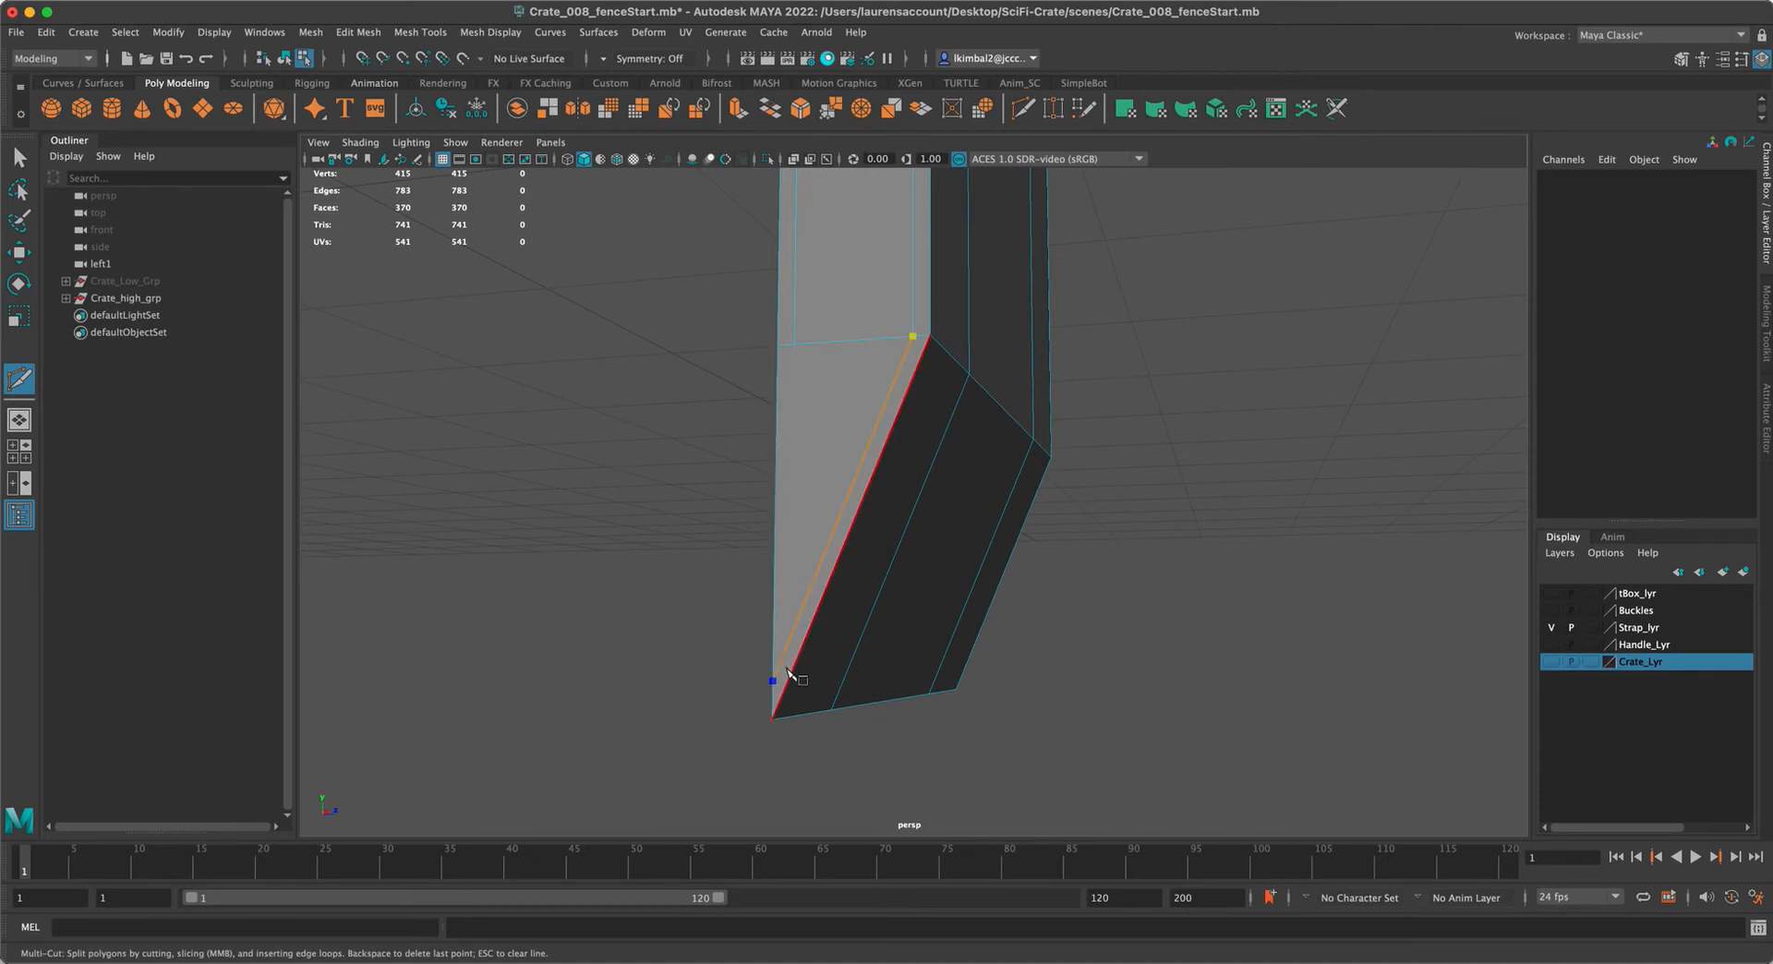
left_click(794, 343)
right_click(780, 704)
Cut a horizontal edge across the slanted face of the lower tip, just above its bottom edge, joining both side cuts
left_click_drag(562, 532, 545, 518, "alt")
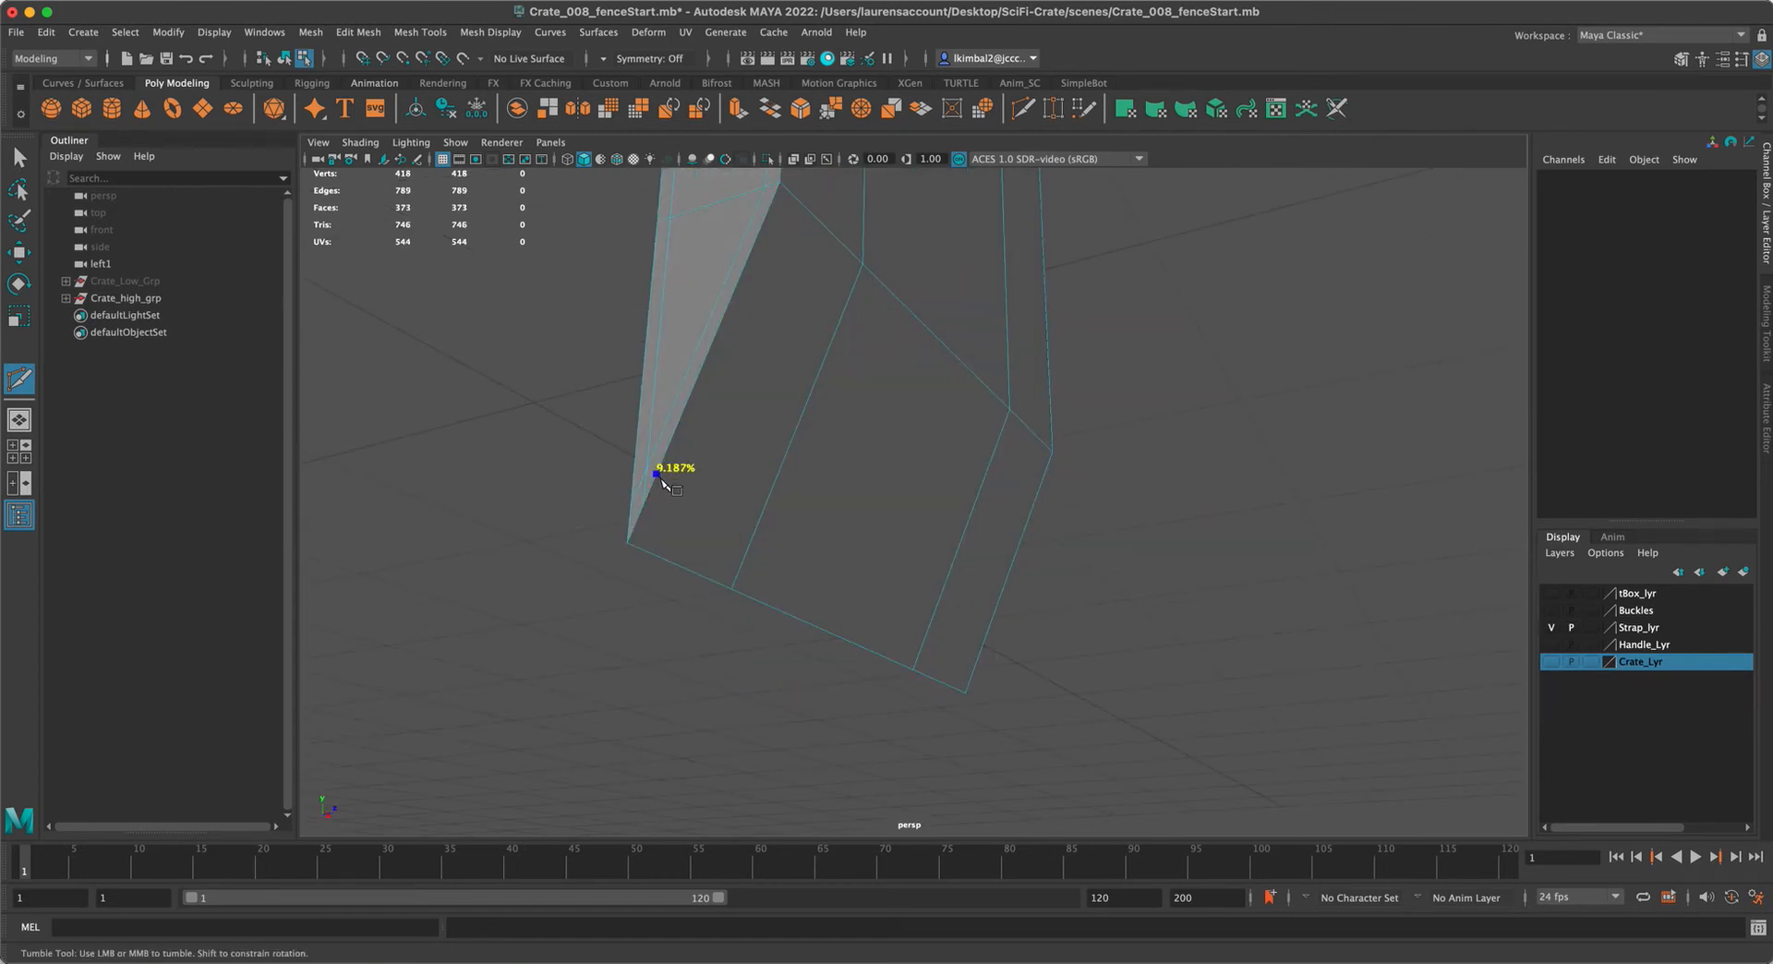
left_click_drag(1207, 550, 1071, 553, "alt")
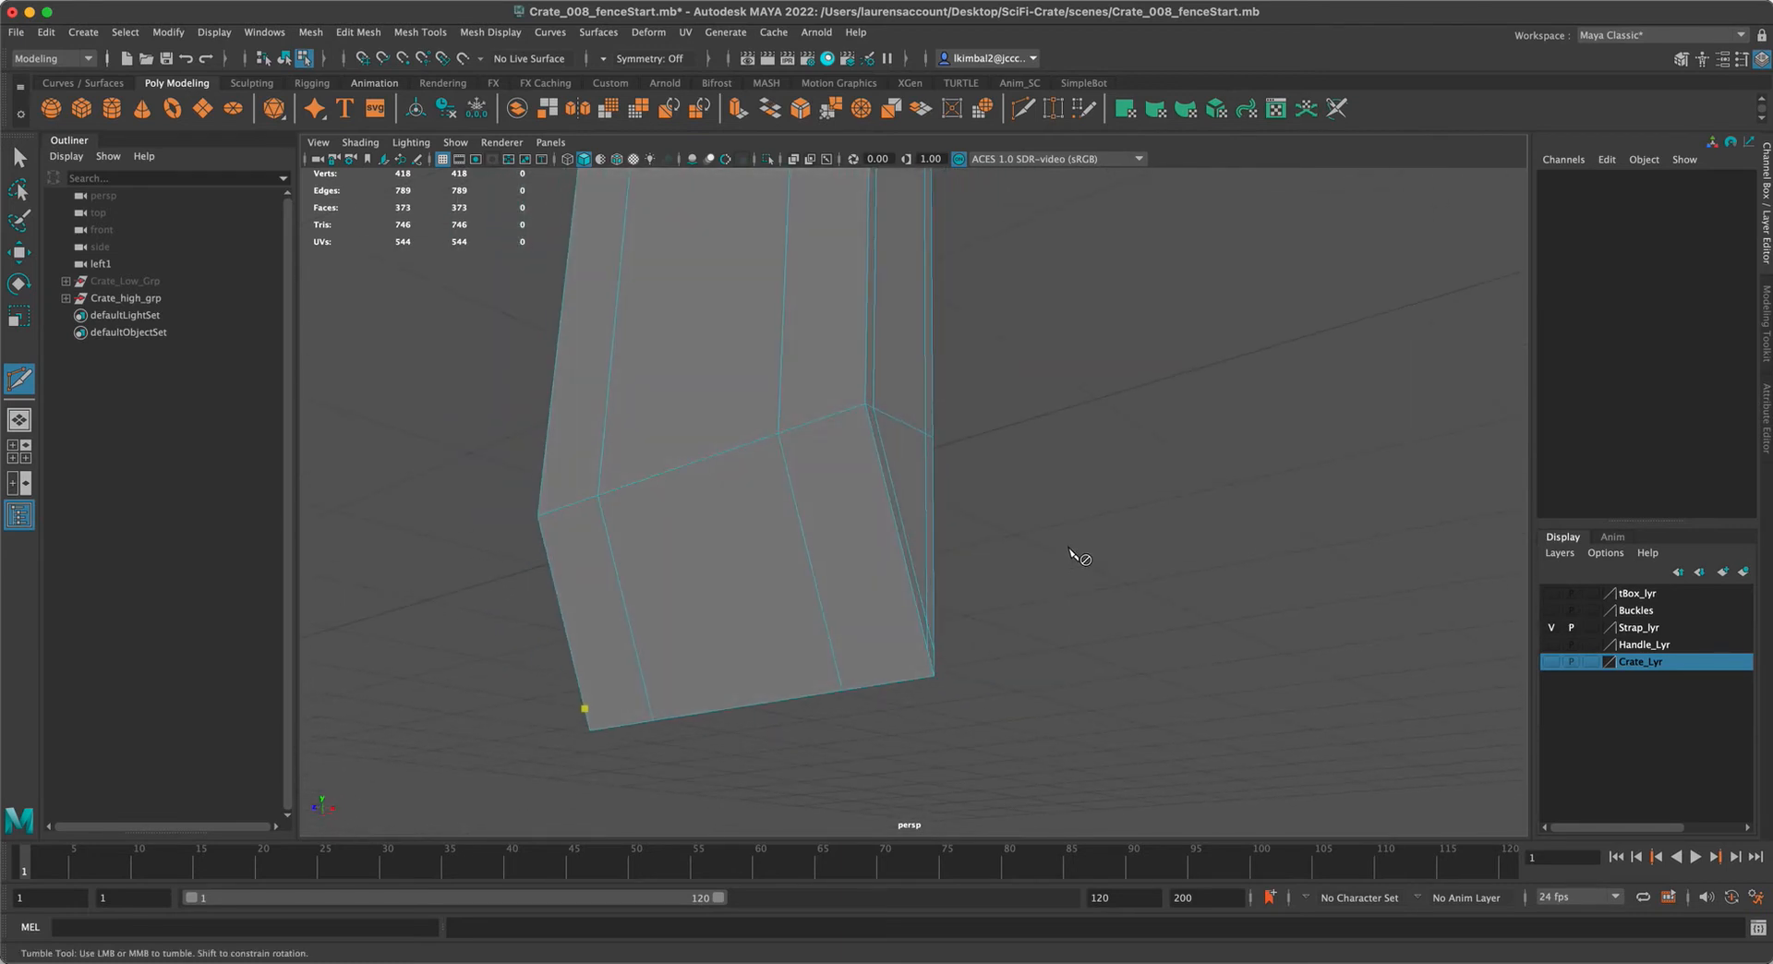
scroll(1071, 553, "up", 2)
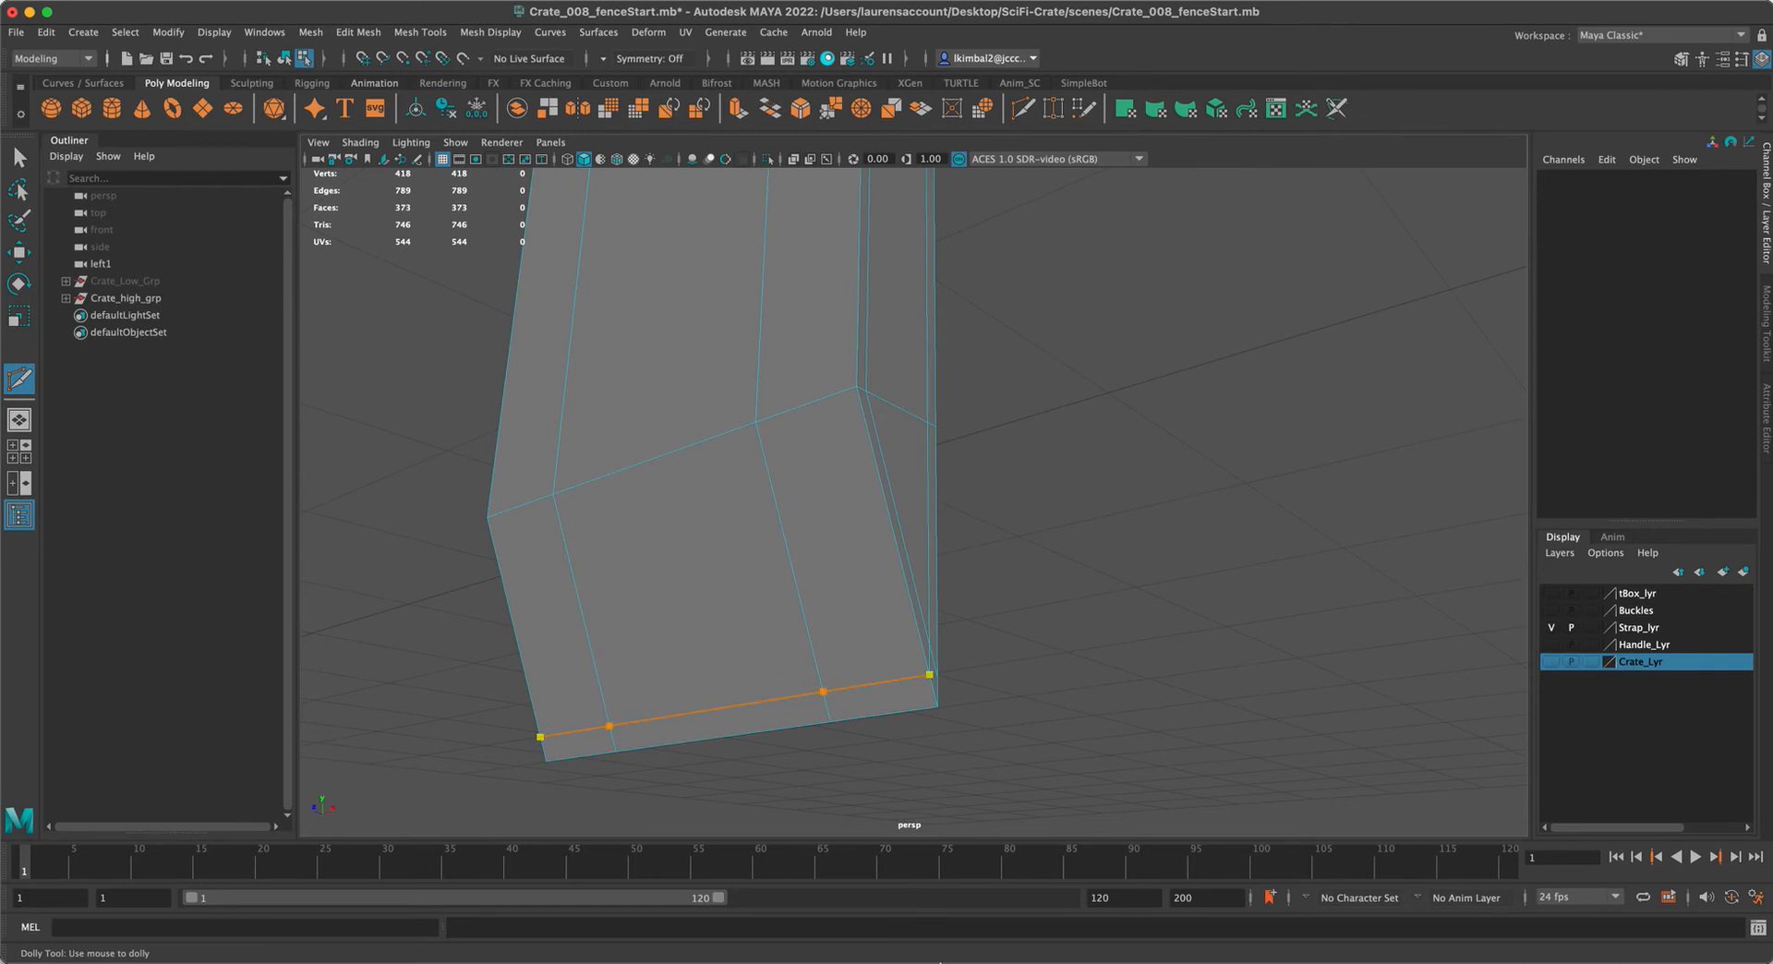
left_click_drag(1358, 552, 1320, 565, "alt")
left_click_drag(1002, 736, 1191, 591, "alt")
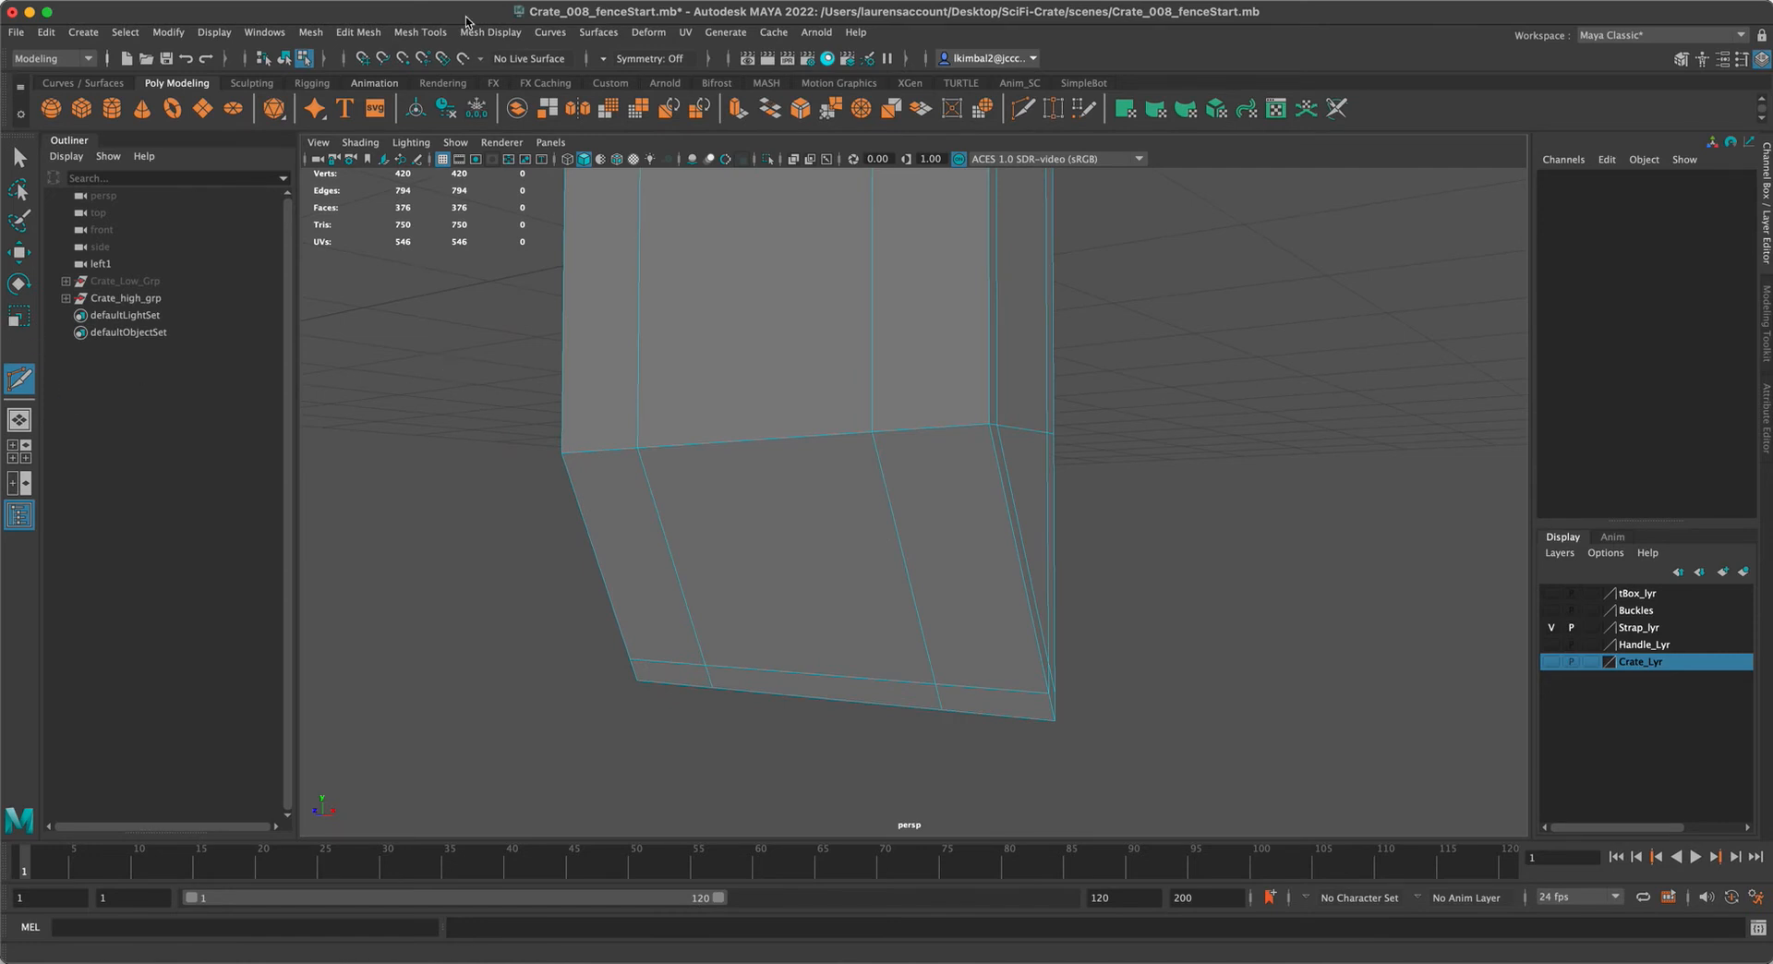
Switch to the Insert Edge Loop tool, undo the double-loop insertion, and reset the tool settings to their defaults
key("F8")
right_click_drag(892, 447, 767, 482, "shift")
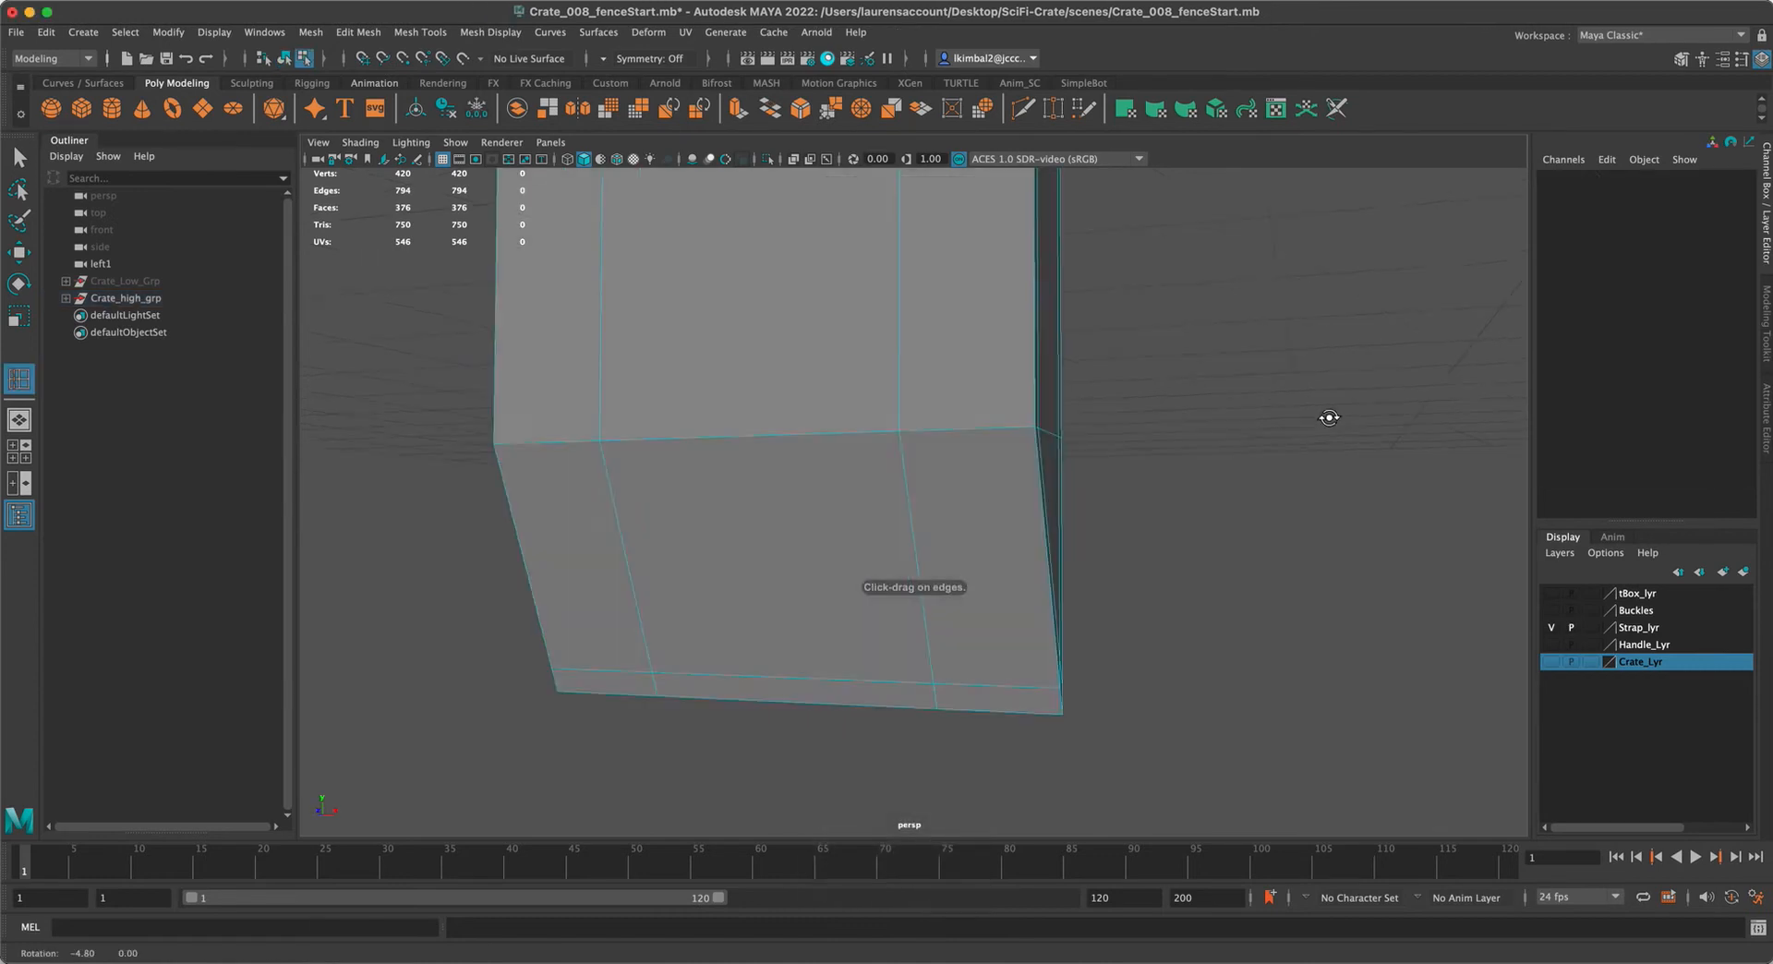
left_click_drag(1009, 430, 1026, 428)
key("super+z")
double_click(25, 370)
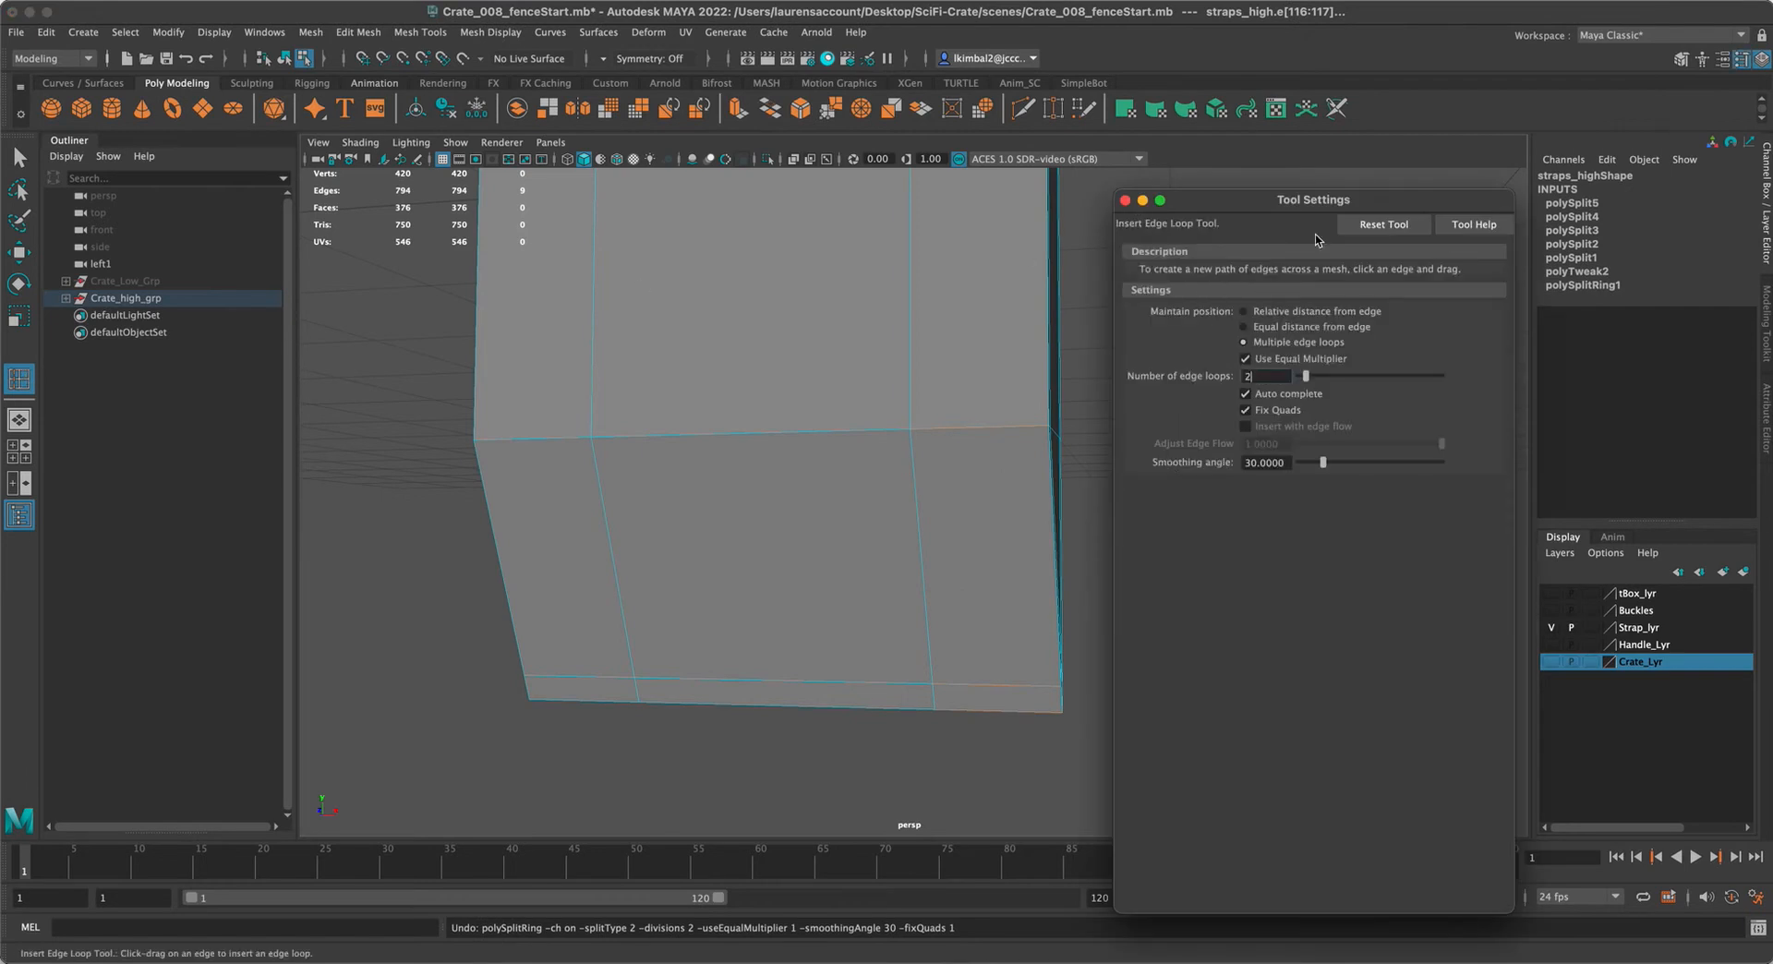
left_click(1390, 225)
left_click(1125, 201)
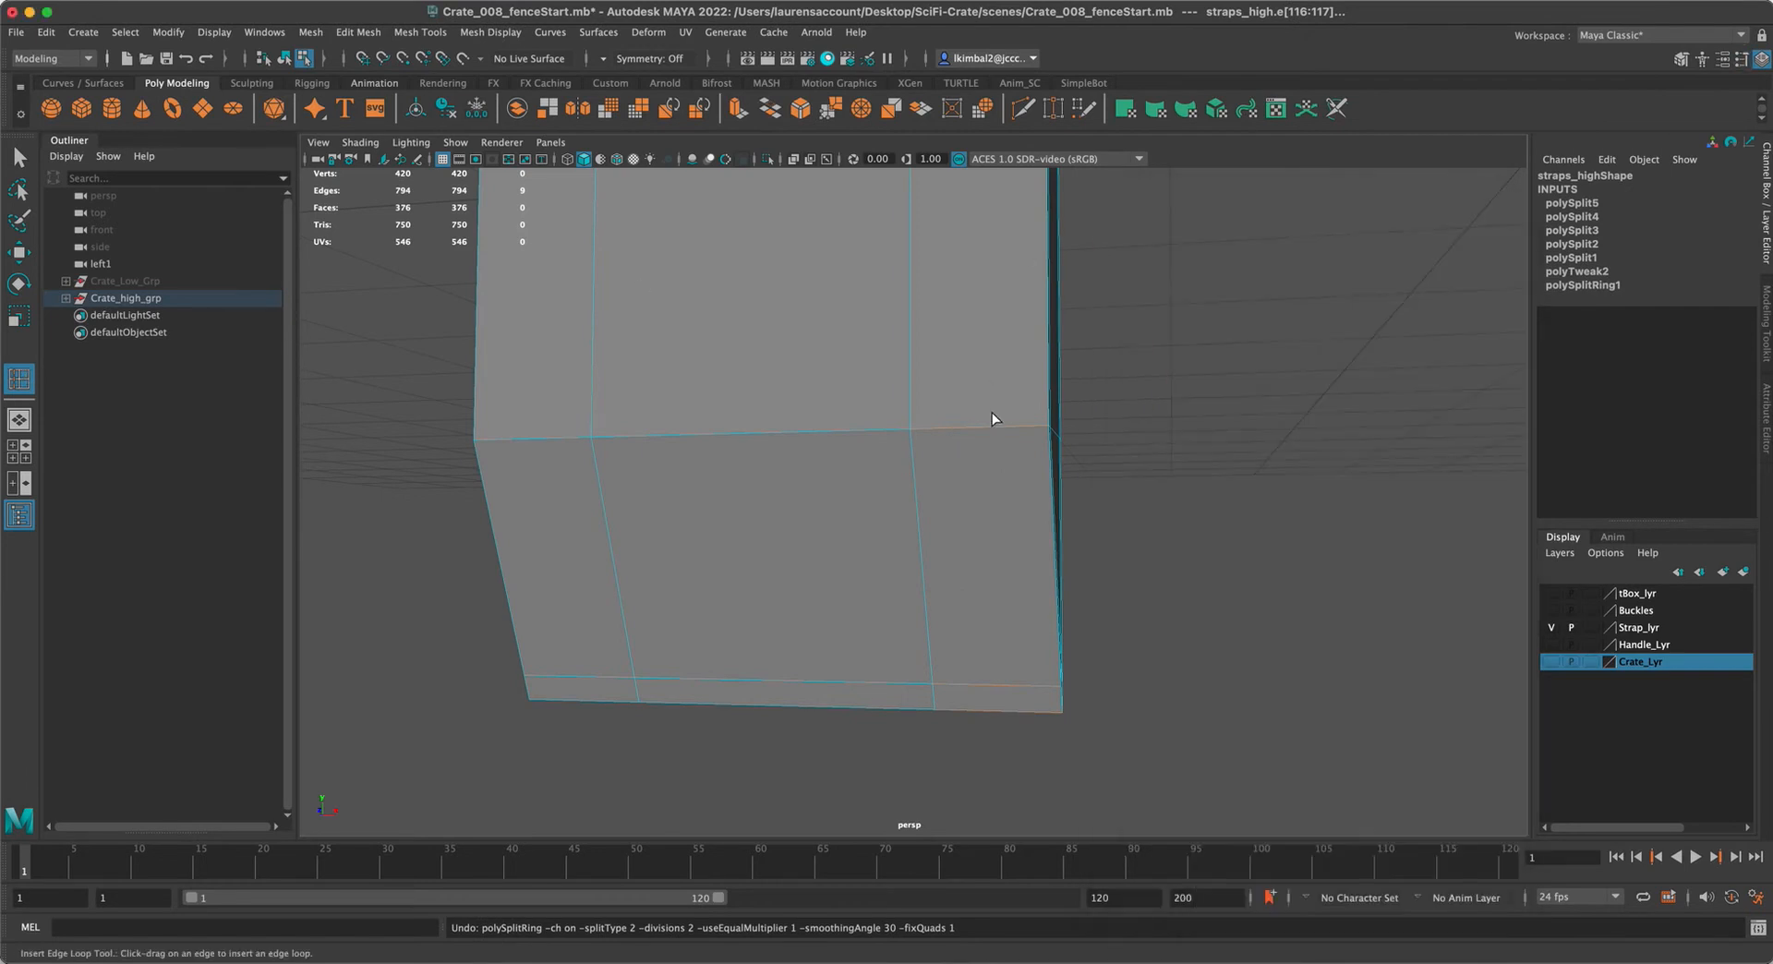
Insert supporting edge loops near both side edges of the lower strap and just below its bend, and return to object mode
left_click_drag(993, 425, 1033, 430)
middle_click_drag(595, 447, 721, 461, "alt")
left_click_drag(665, 461, 776, 464, "alt")
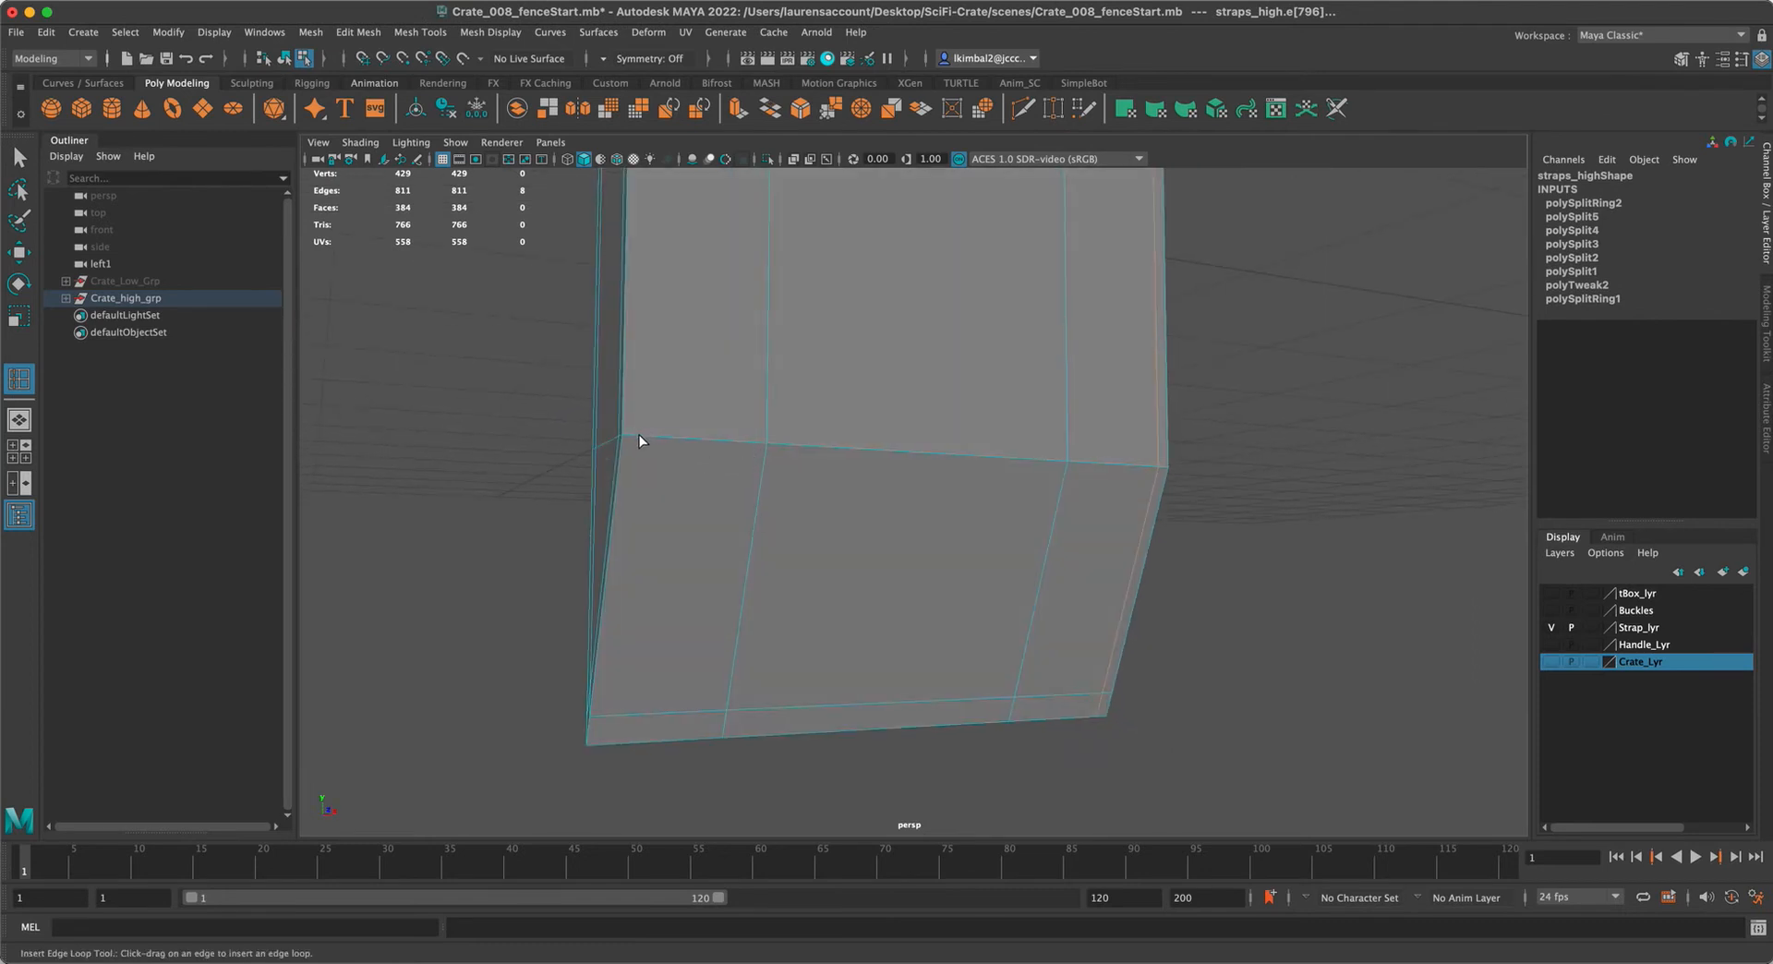
left_click_drag(635, 442, 798, 411)
key("F8")
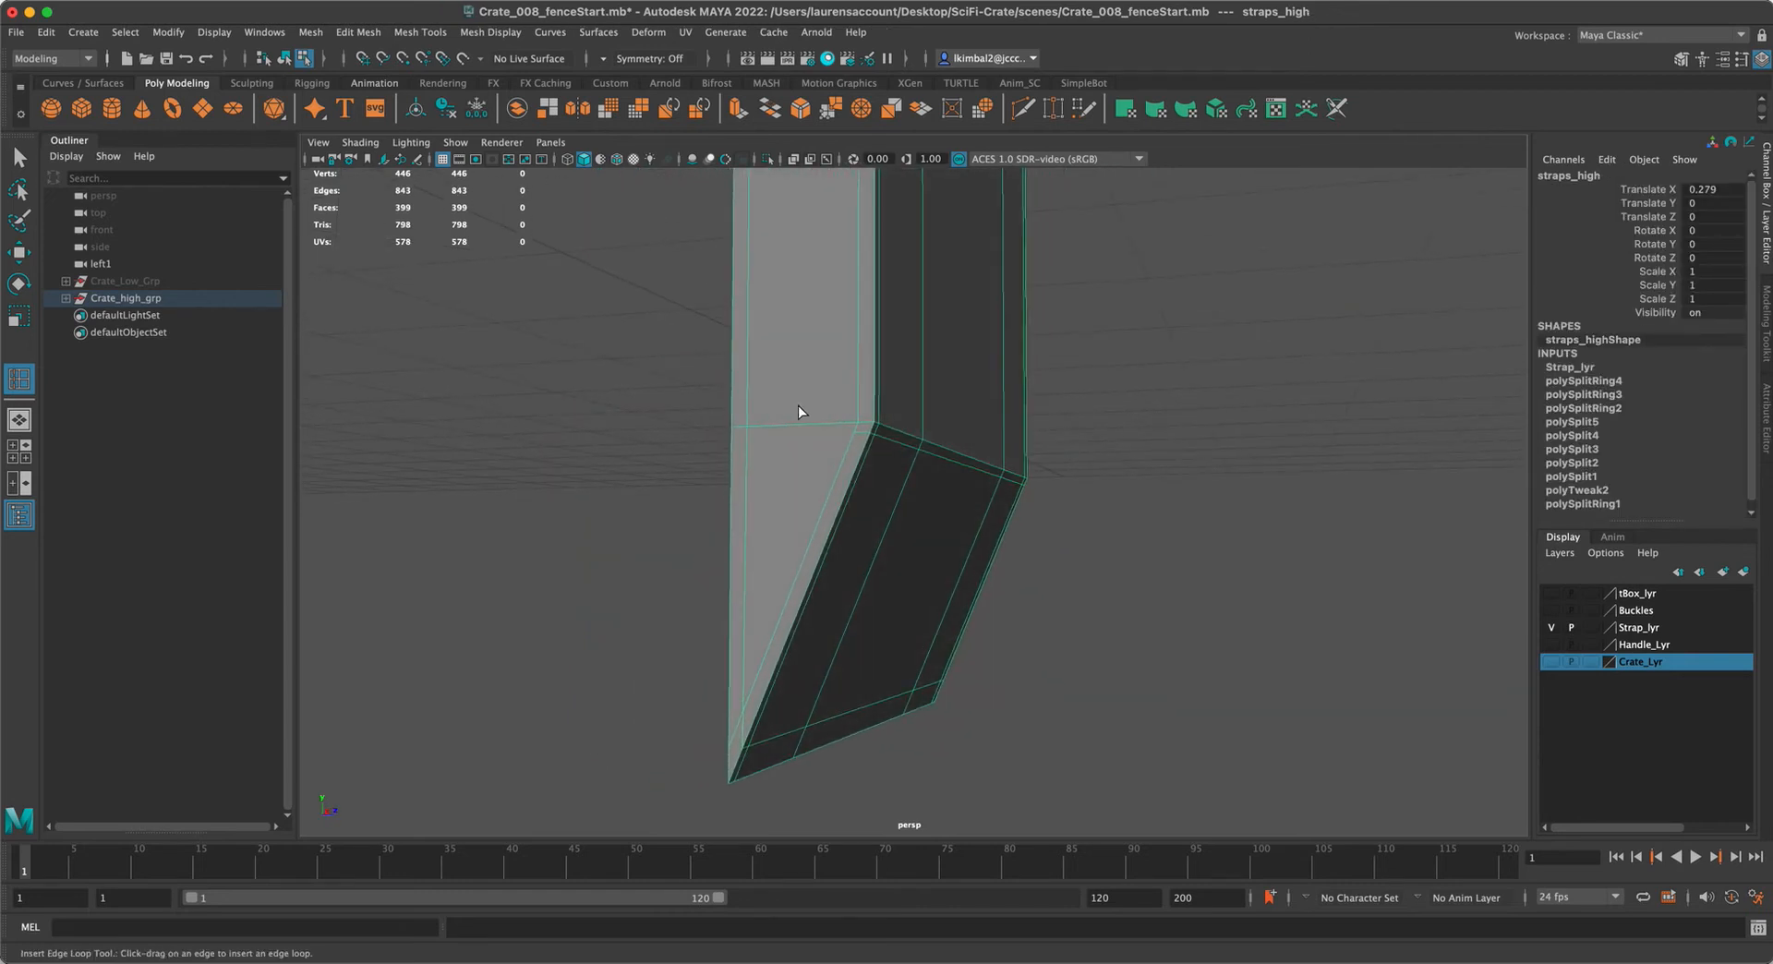
Undo the edge loop inserted just below the lower strap's bend and return to object mode
key("ctrl+z")
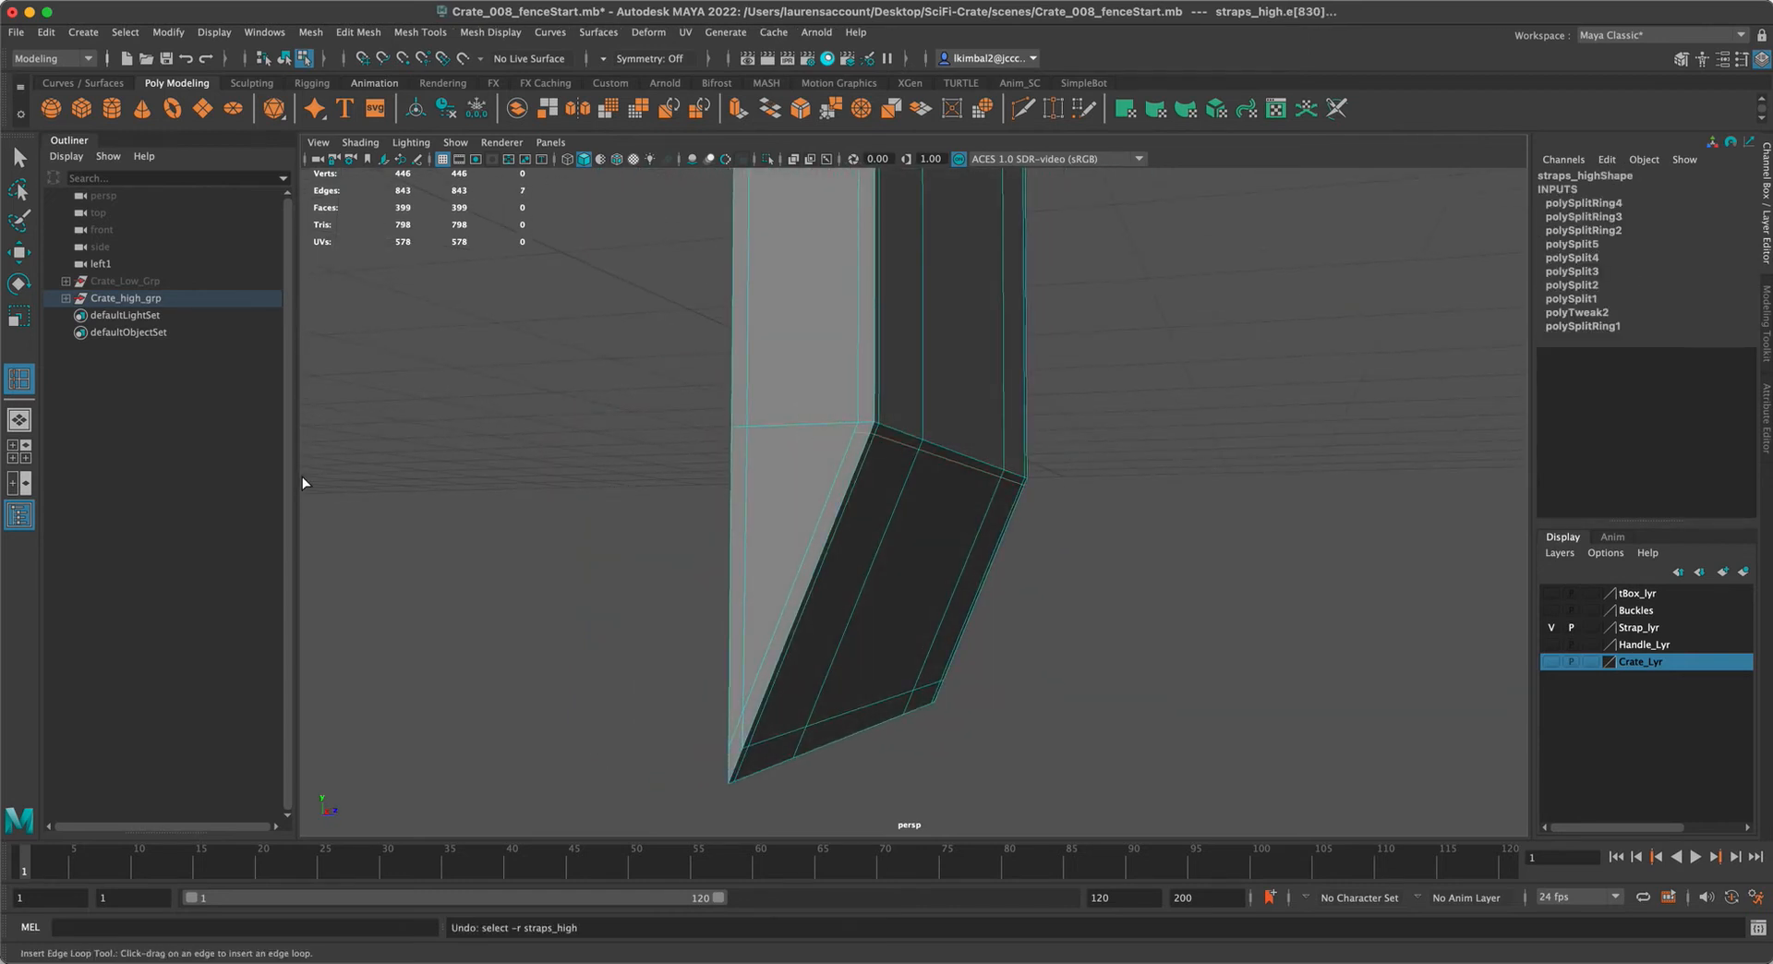
left_click(19, 157)
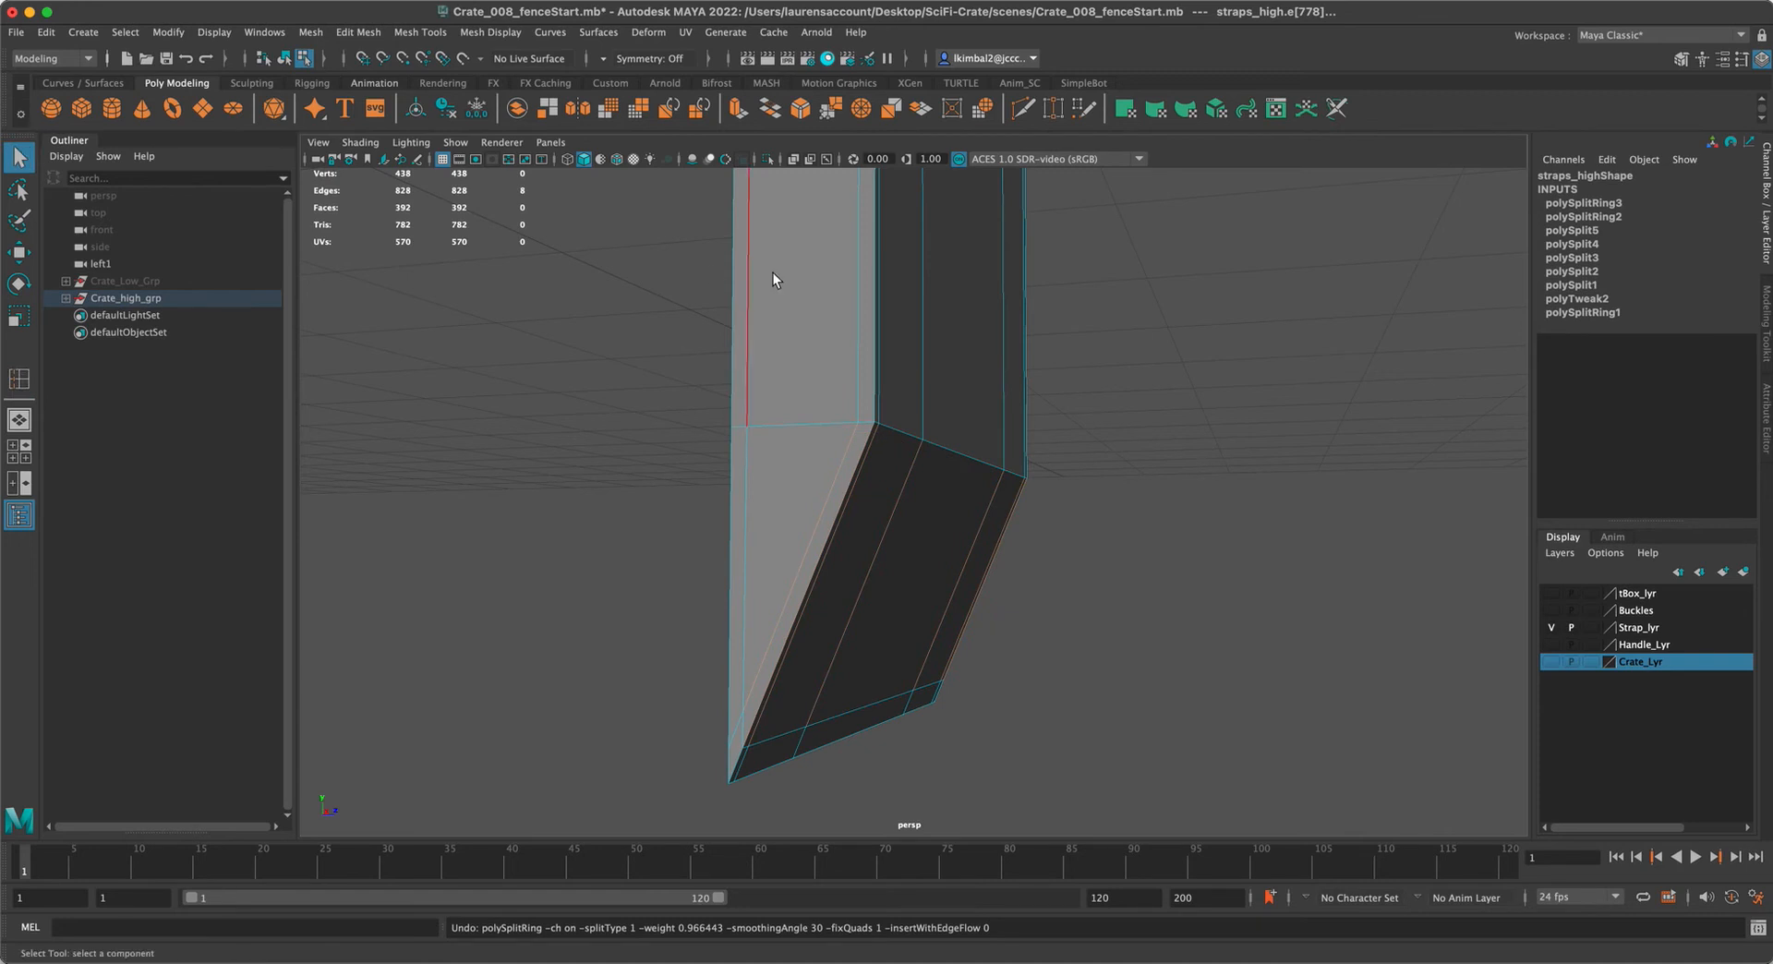
key("F8")
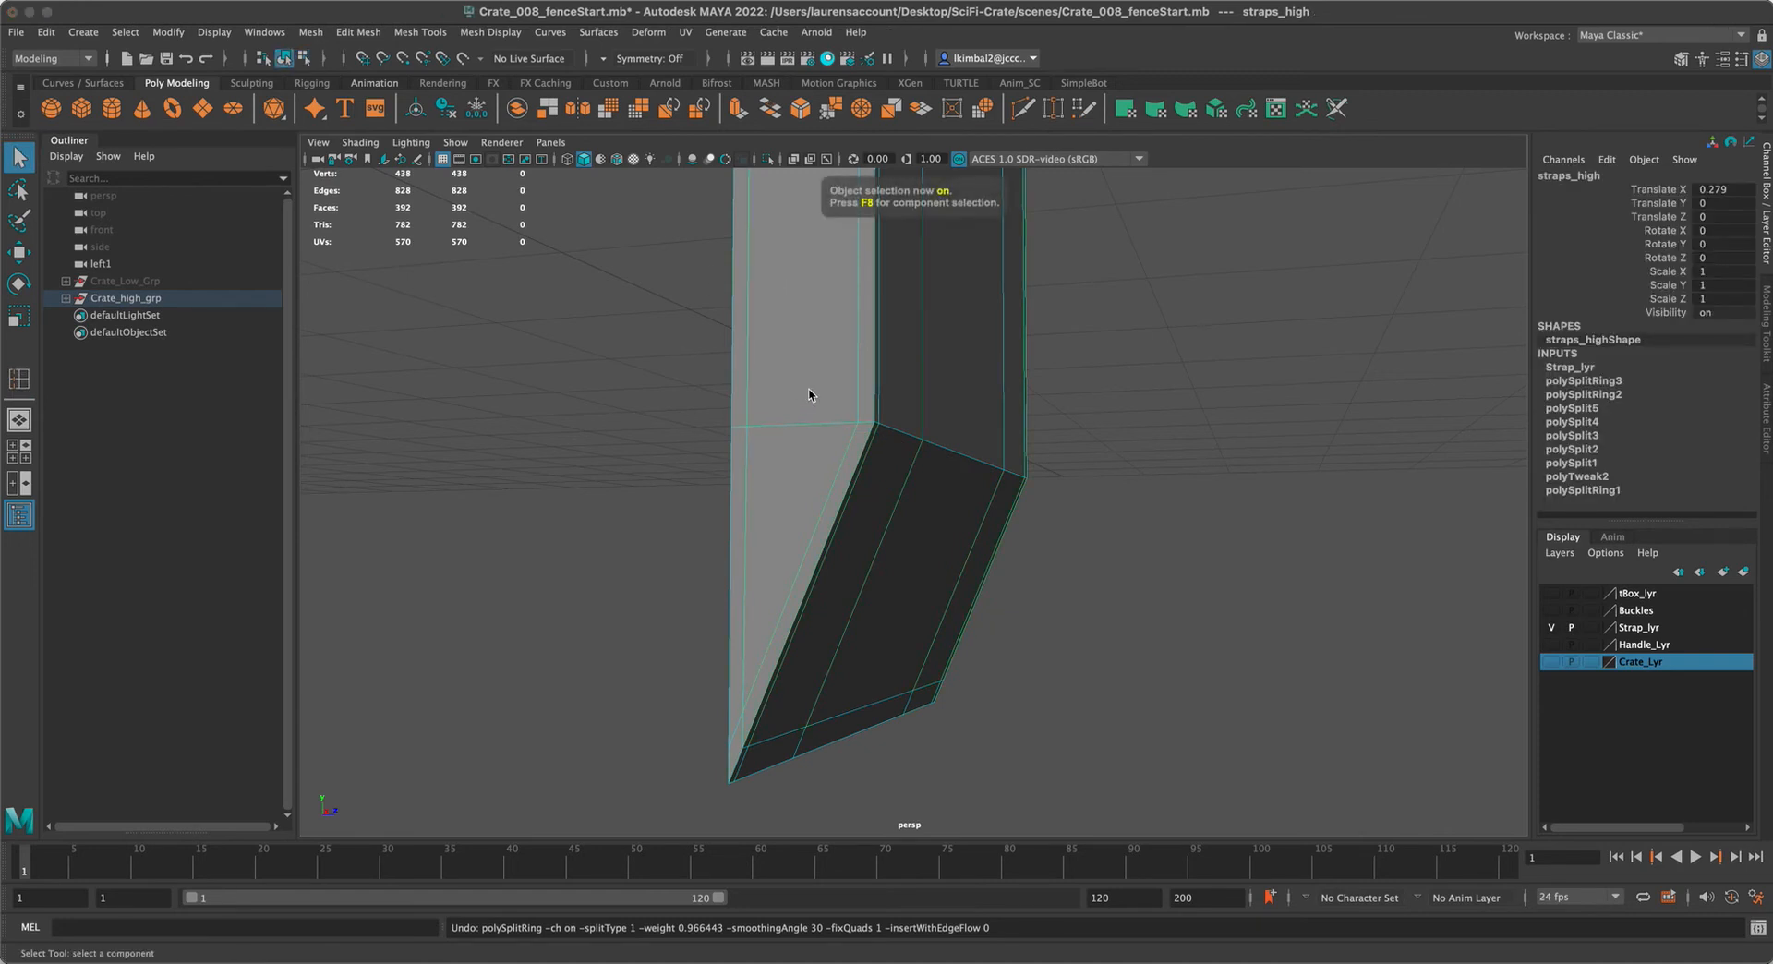
In the front view, slice a horizontal Multi-Cut across the full width of the strap just below its lower bend
key("space")
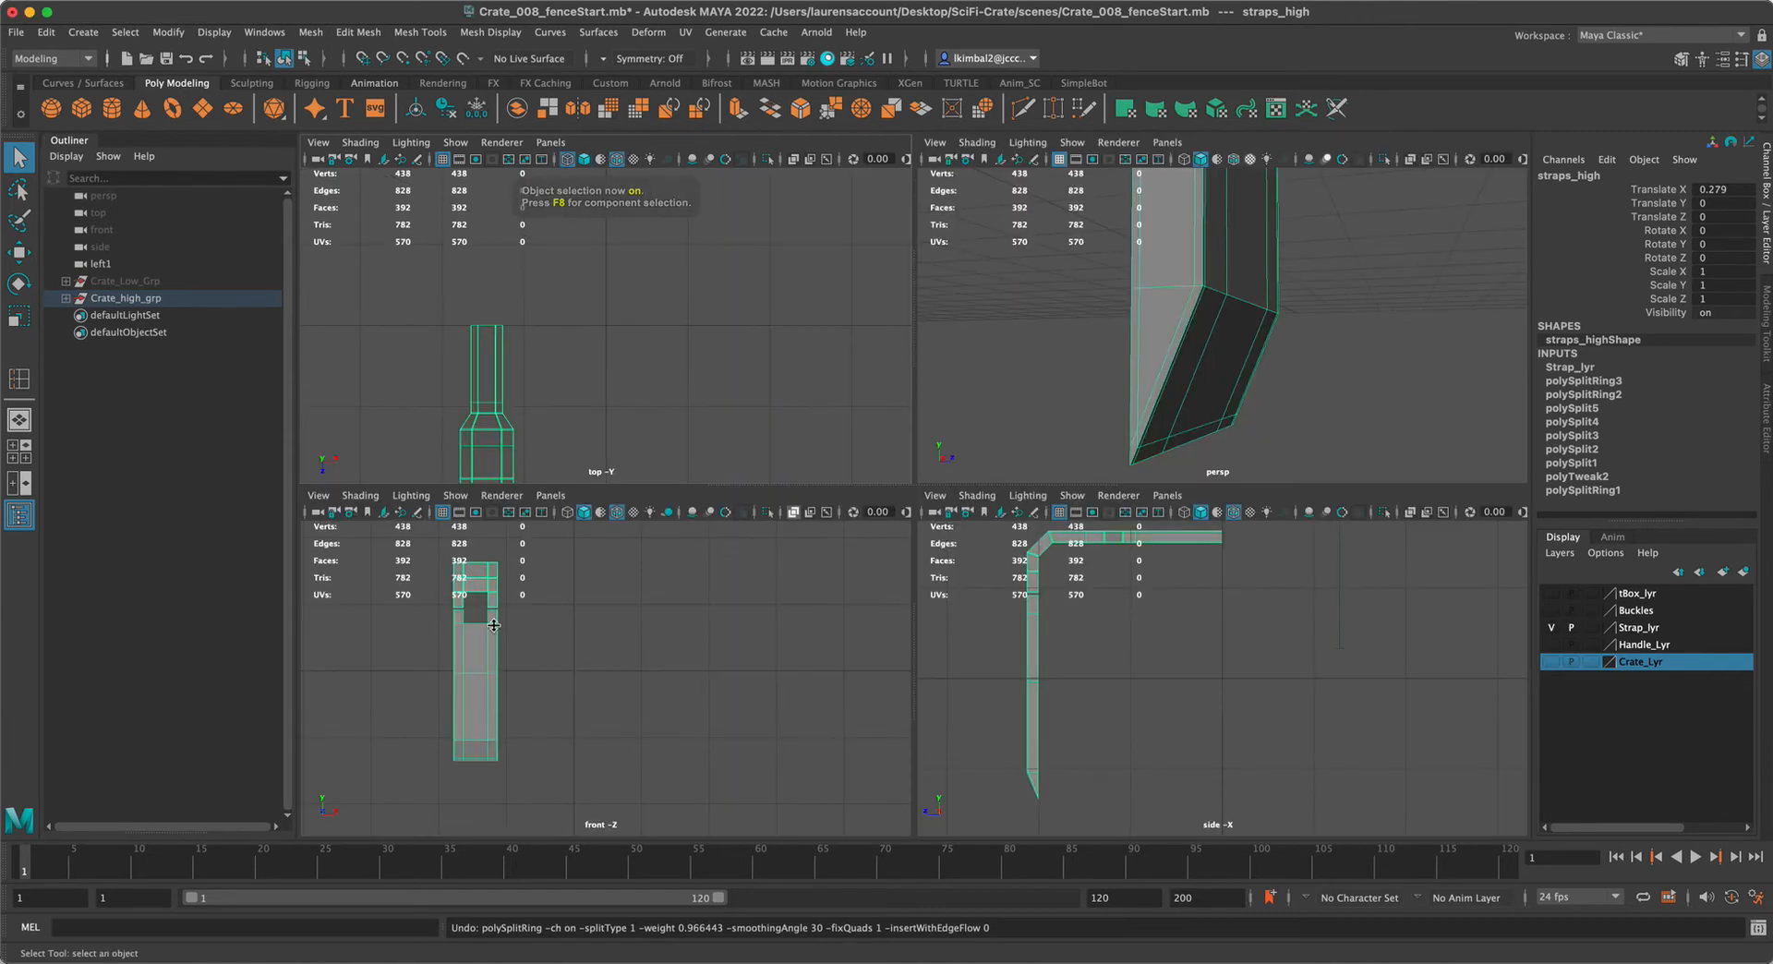
key("space")
middle_click_drag(526, 506, 614, 434, "alt")
right_click_drag(692, 645, 800, 555, "alt")
middle_click_drag(799, 555, 996, 475, "alt")
right_click_drag(996, 475, 1231, 681, "alt")
right_click(938, 407, "shift")
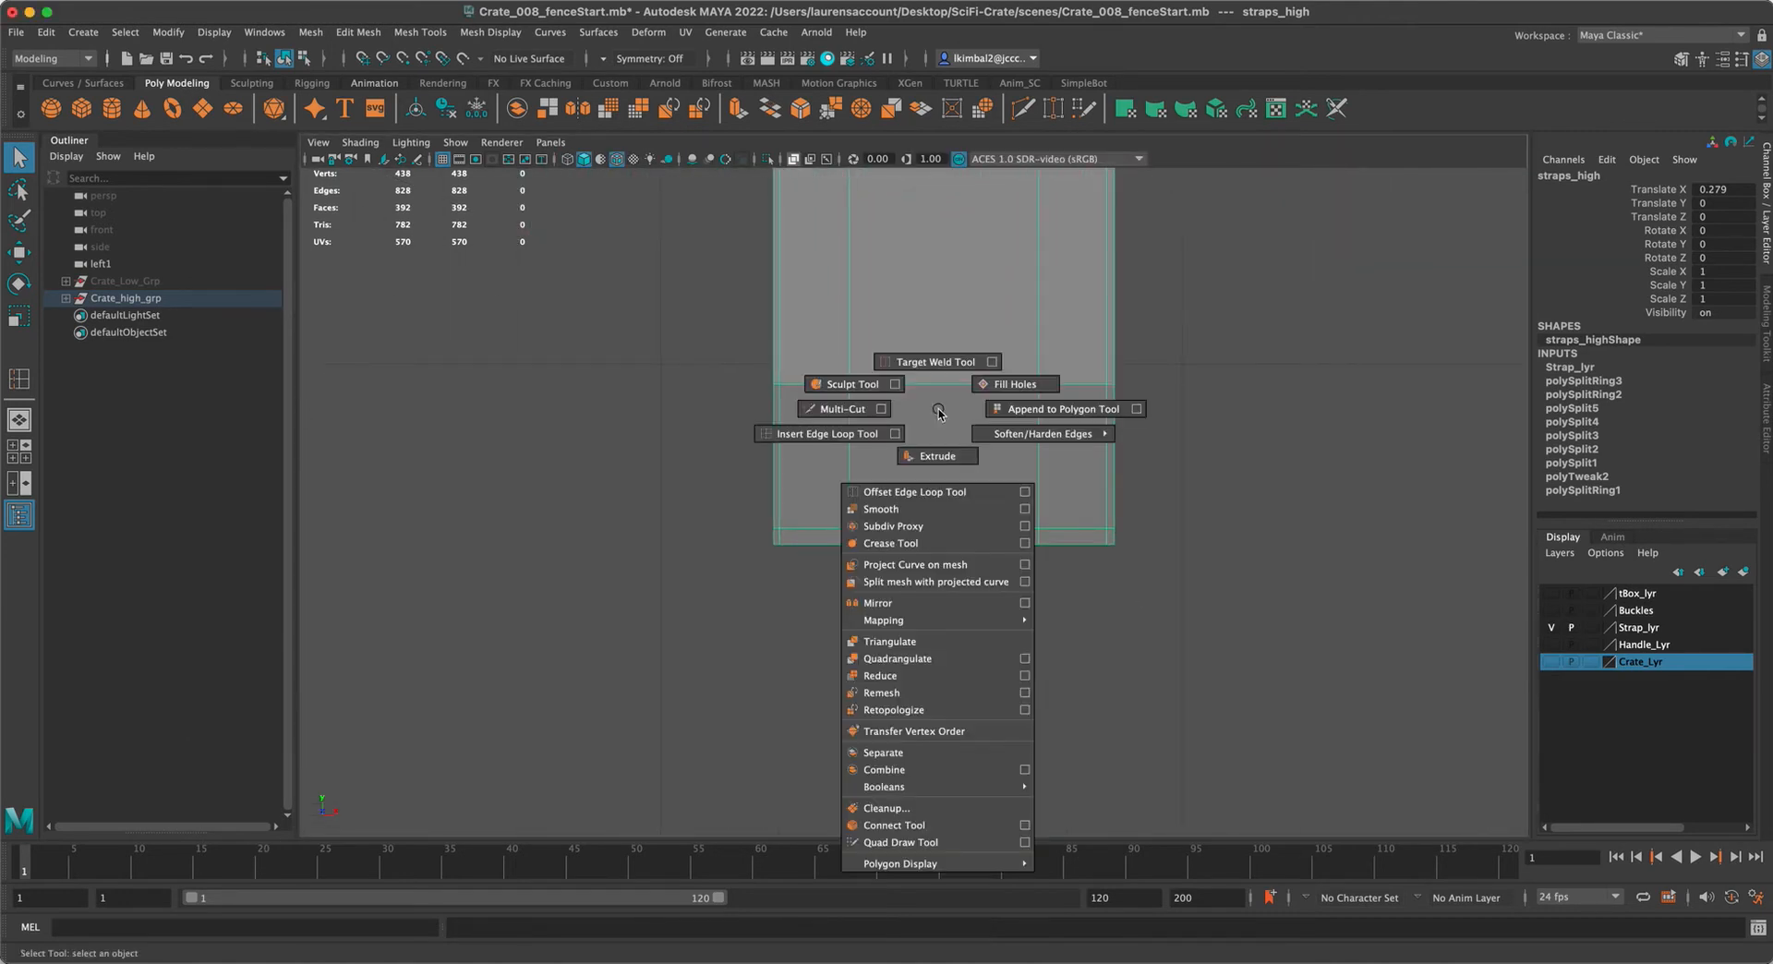
left_click(828, 411)
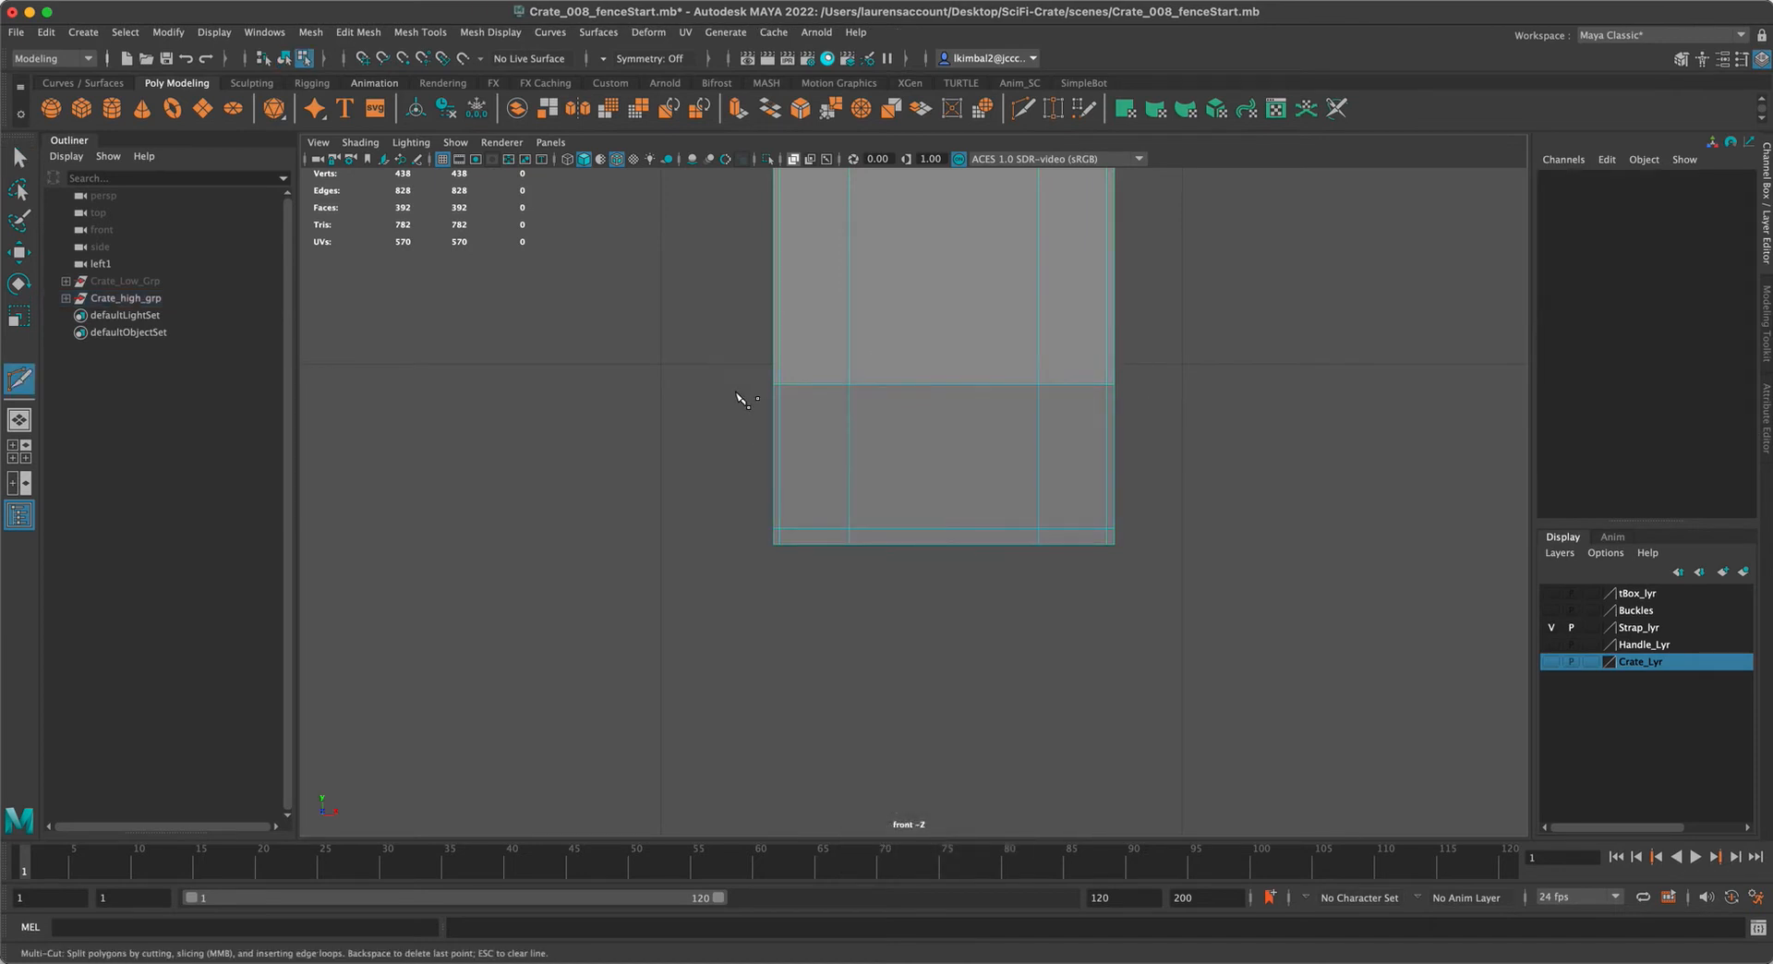
key("z")
left_click_drag(748, 398, 1151, 430, "shift")
Slice a second horizontal cut across the strap just above the lower bend, and return to the perspective view in object mode
right_click_drag(606, 424, 1021, 545, "alt")
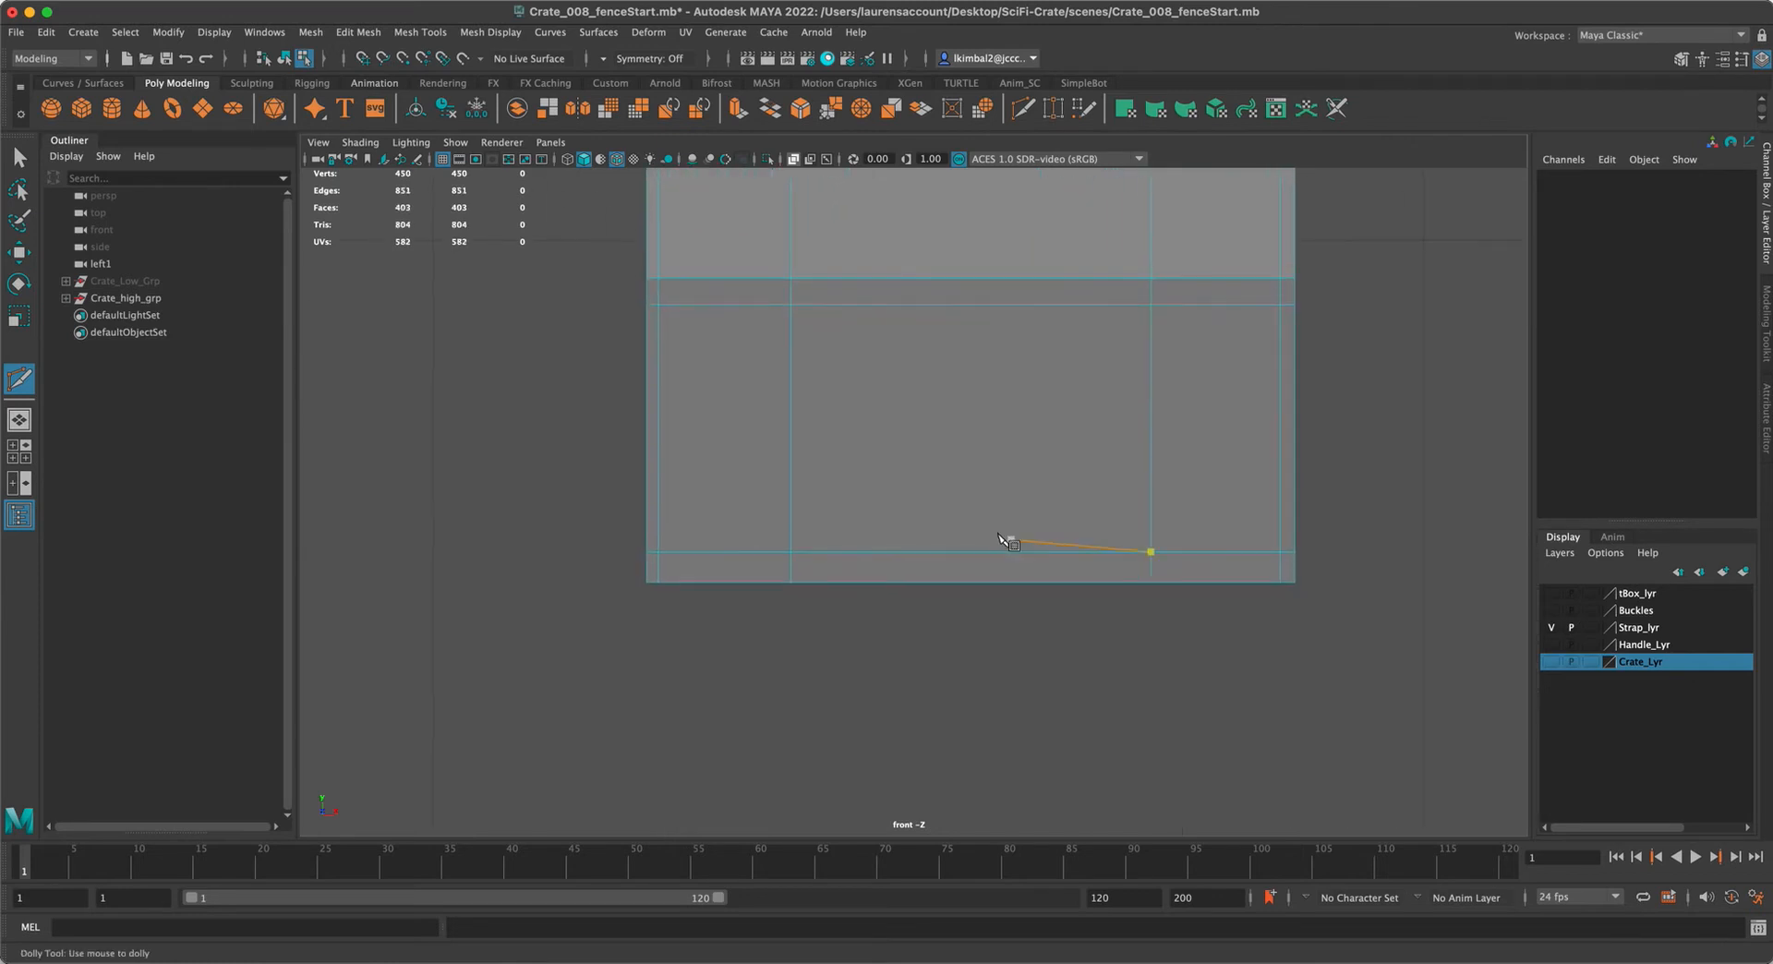
key("z")
left_click_drag(630, 295, 1373, 322, "shift")
key("space")
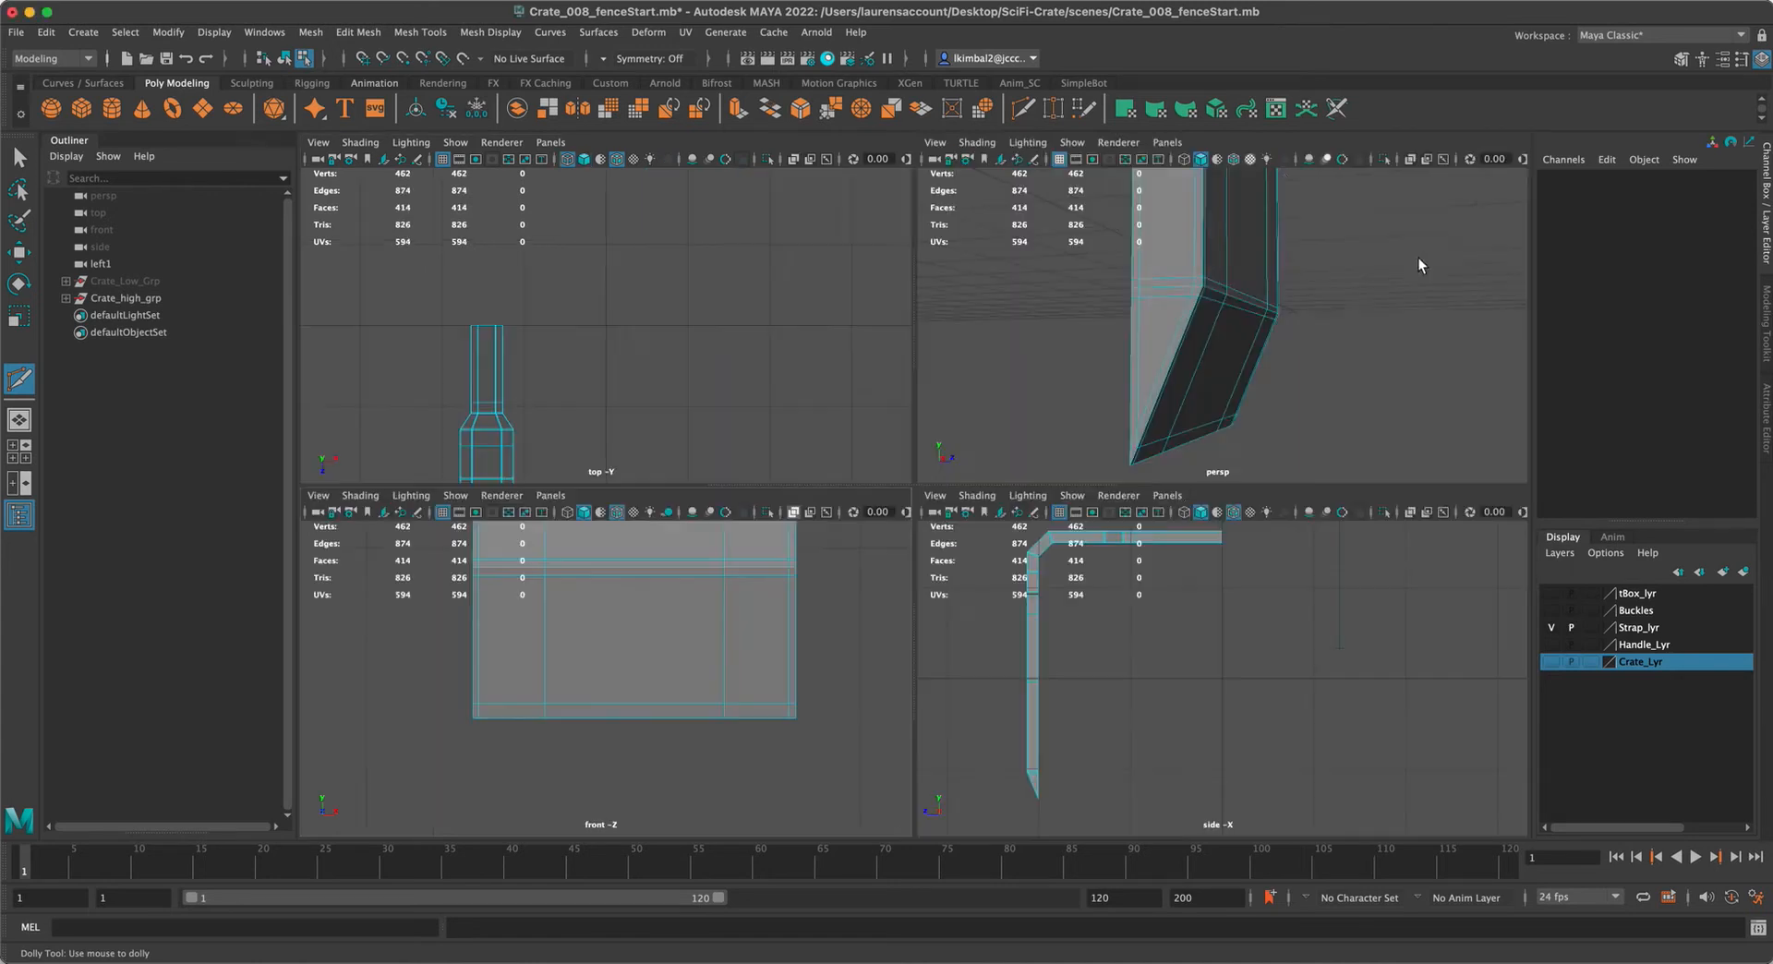
key("space")
right_click_drag(1395, 387, 1345, 397, "alt")
left_click_drag(1345, 397, 1327, 398, "alt")
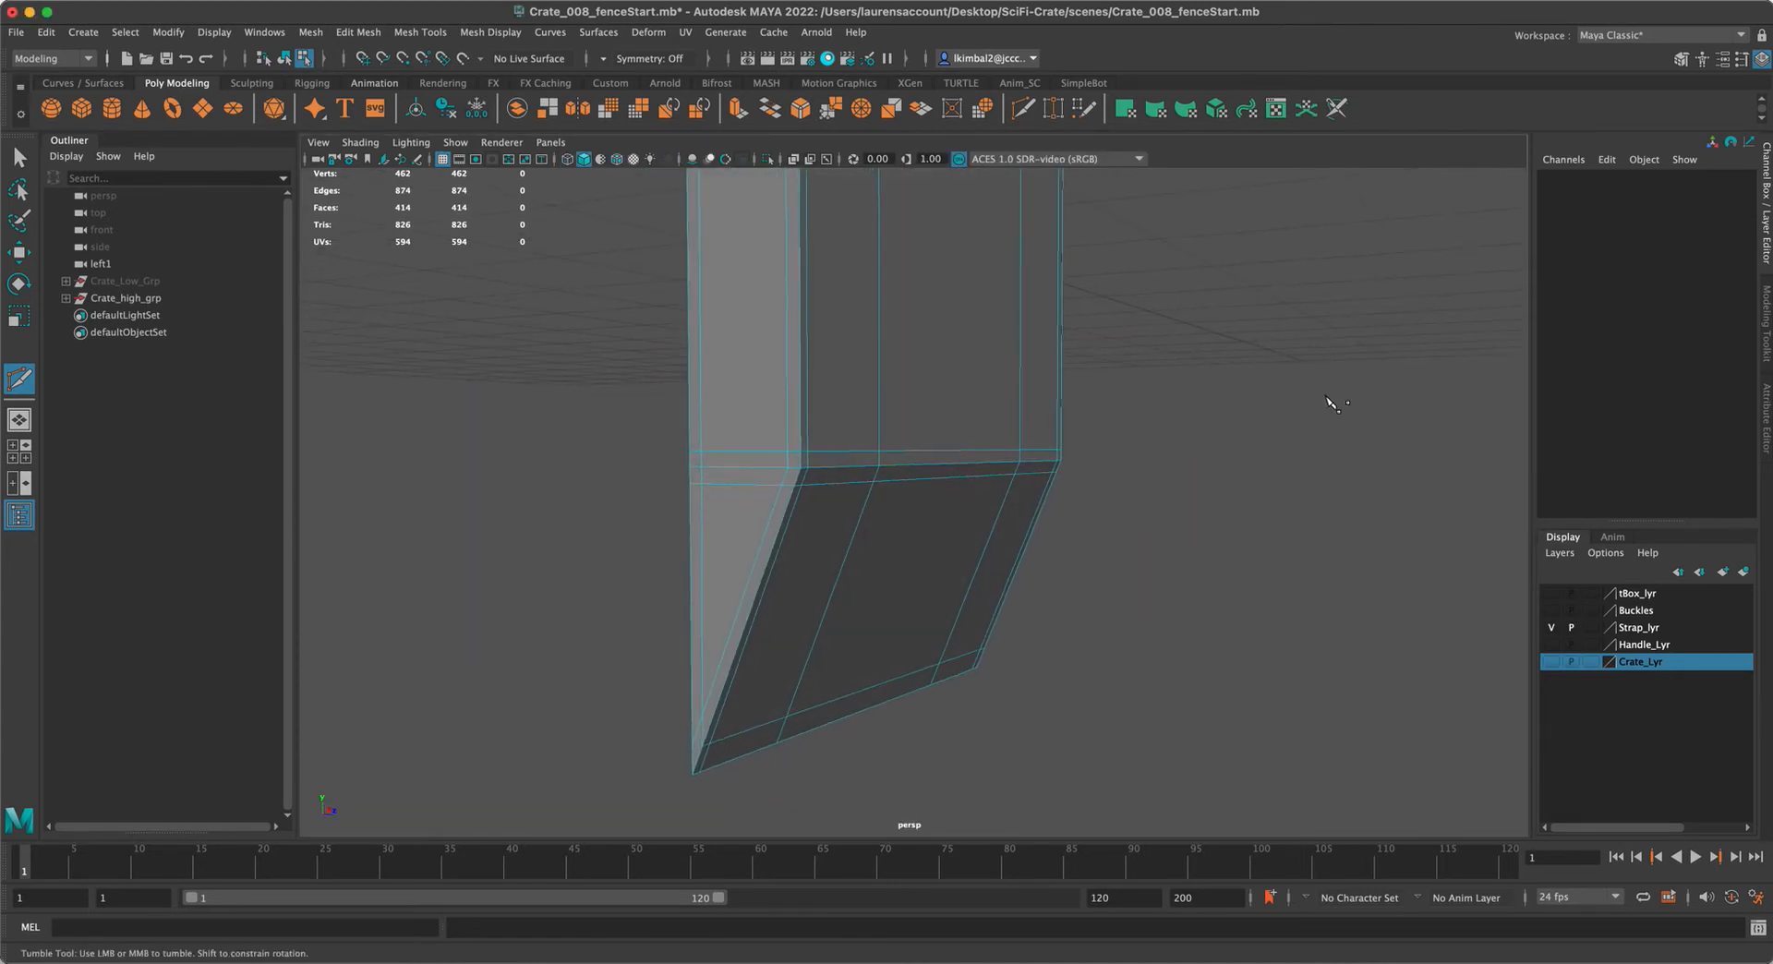
key("F8")
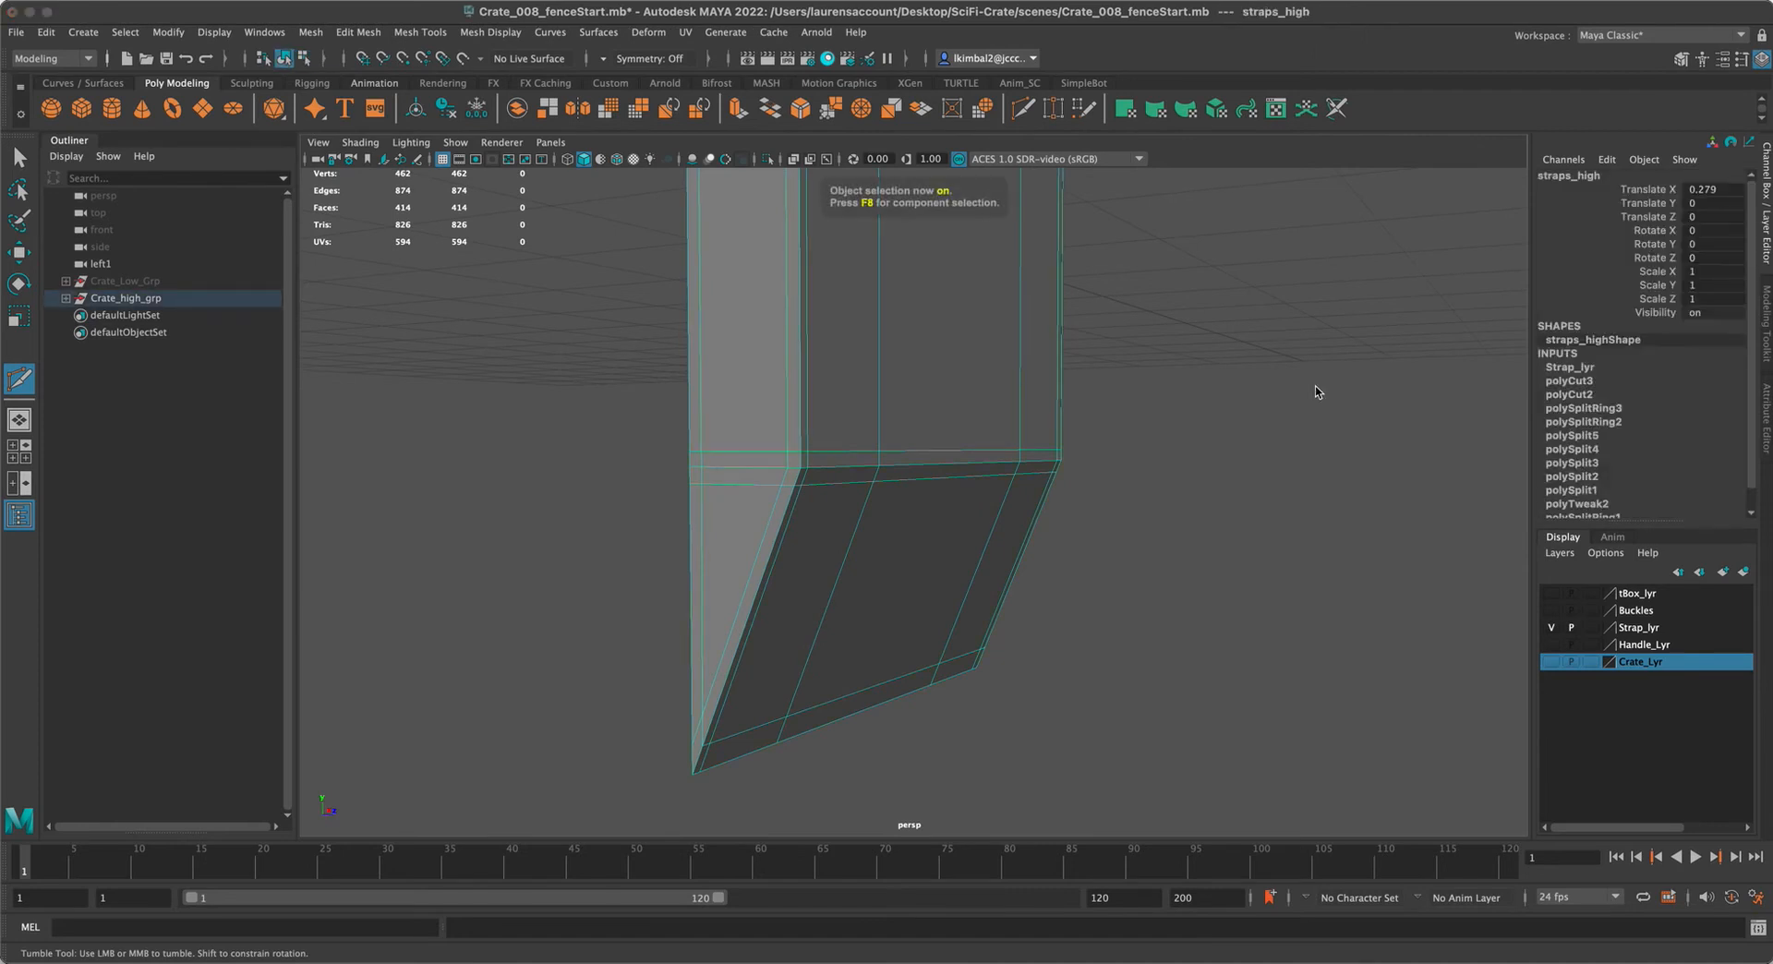
Examine the strap's lower tip from the opposite side with smooth preview on, and restore the unsmoothed display
left_click_drag(904, 380, 571, 438, "alt")
left_click_drag(1122, 363, 992, 406, "alt")
right_click_drag(993, 407, 1256, 517, "alt")
middle_click_drag(1367, 665, 1123, 516, "alt")
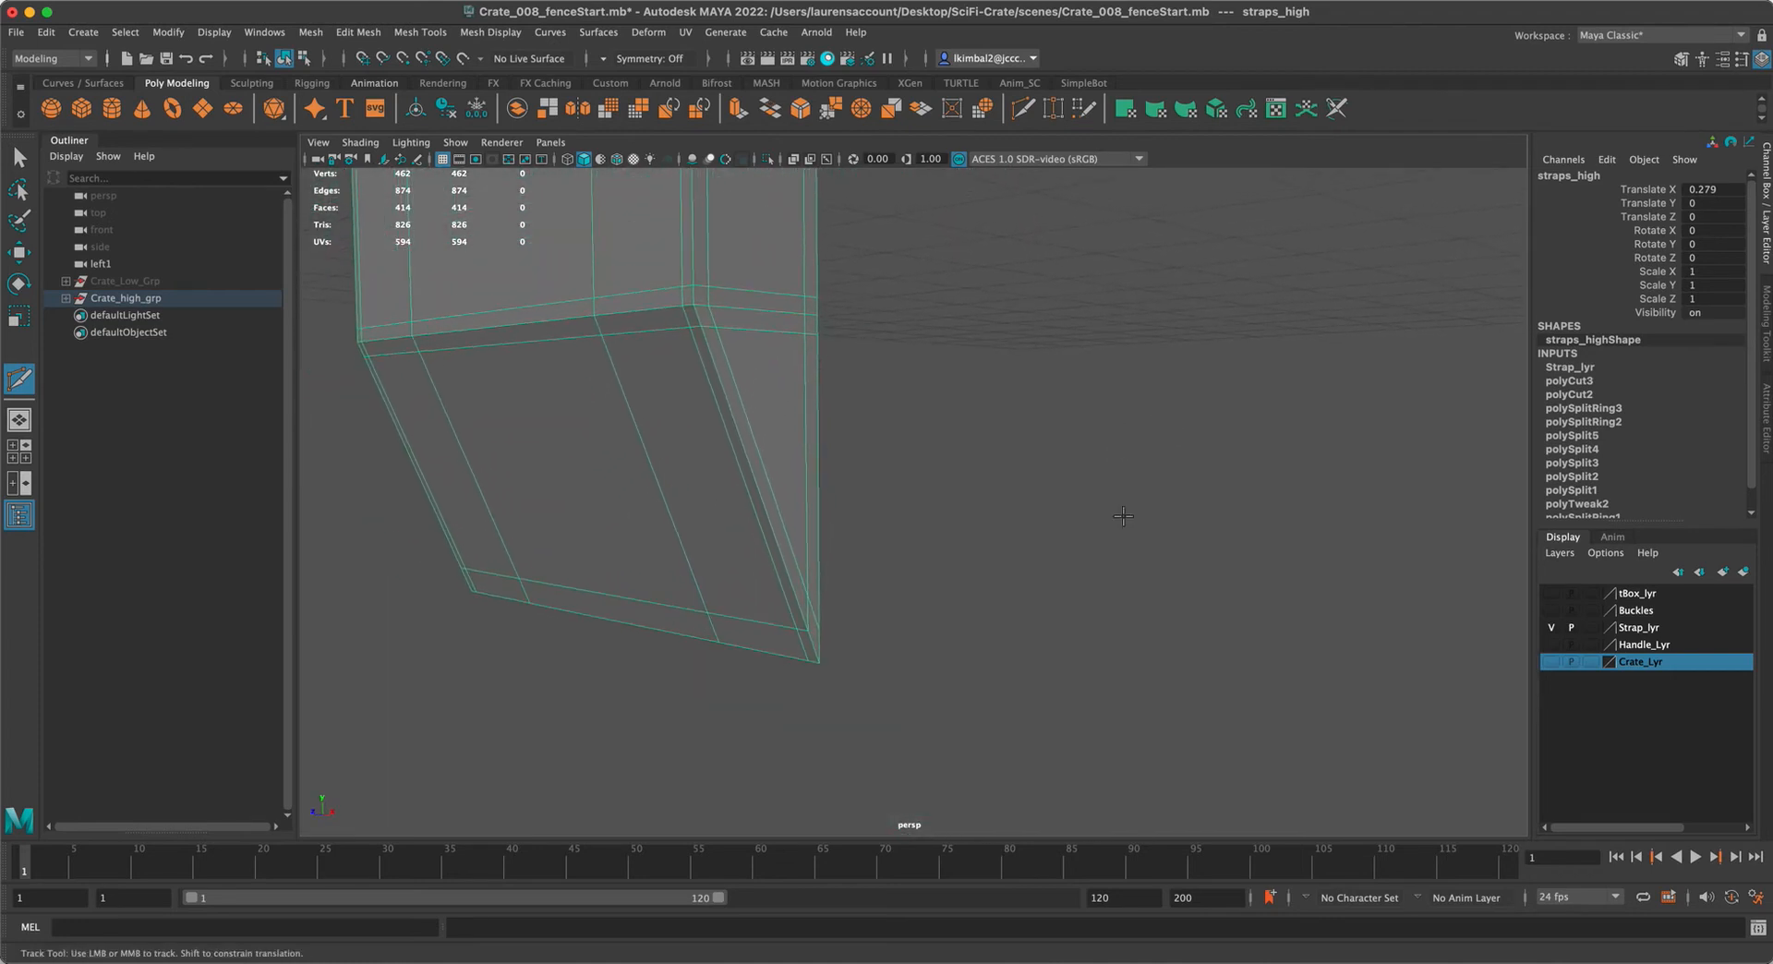
key("3")
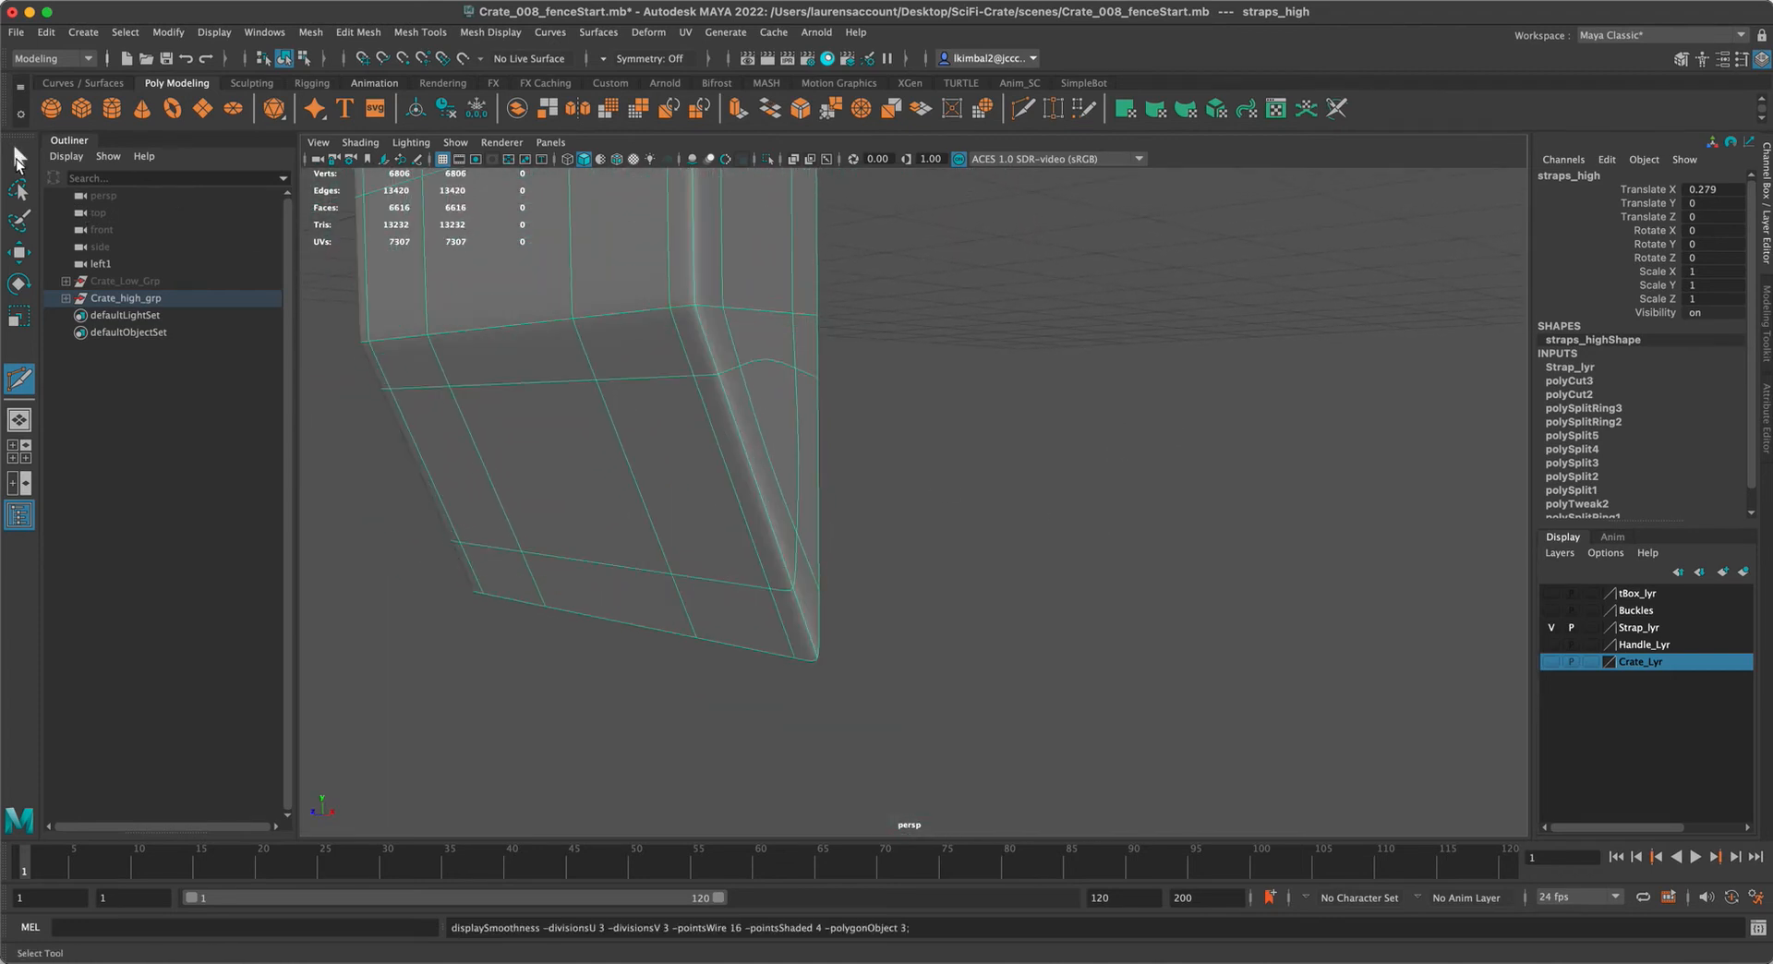
left_click(18, 159)
left_click(1051, 314)
right_click_drag(1051, 314, 940, 285, "alt")
left_click_drag(940, 284, 950, 296, "alt")
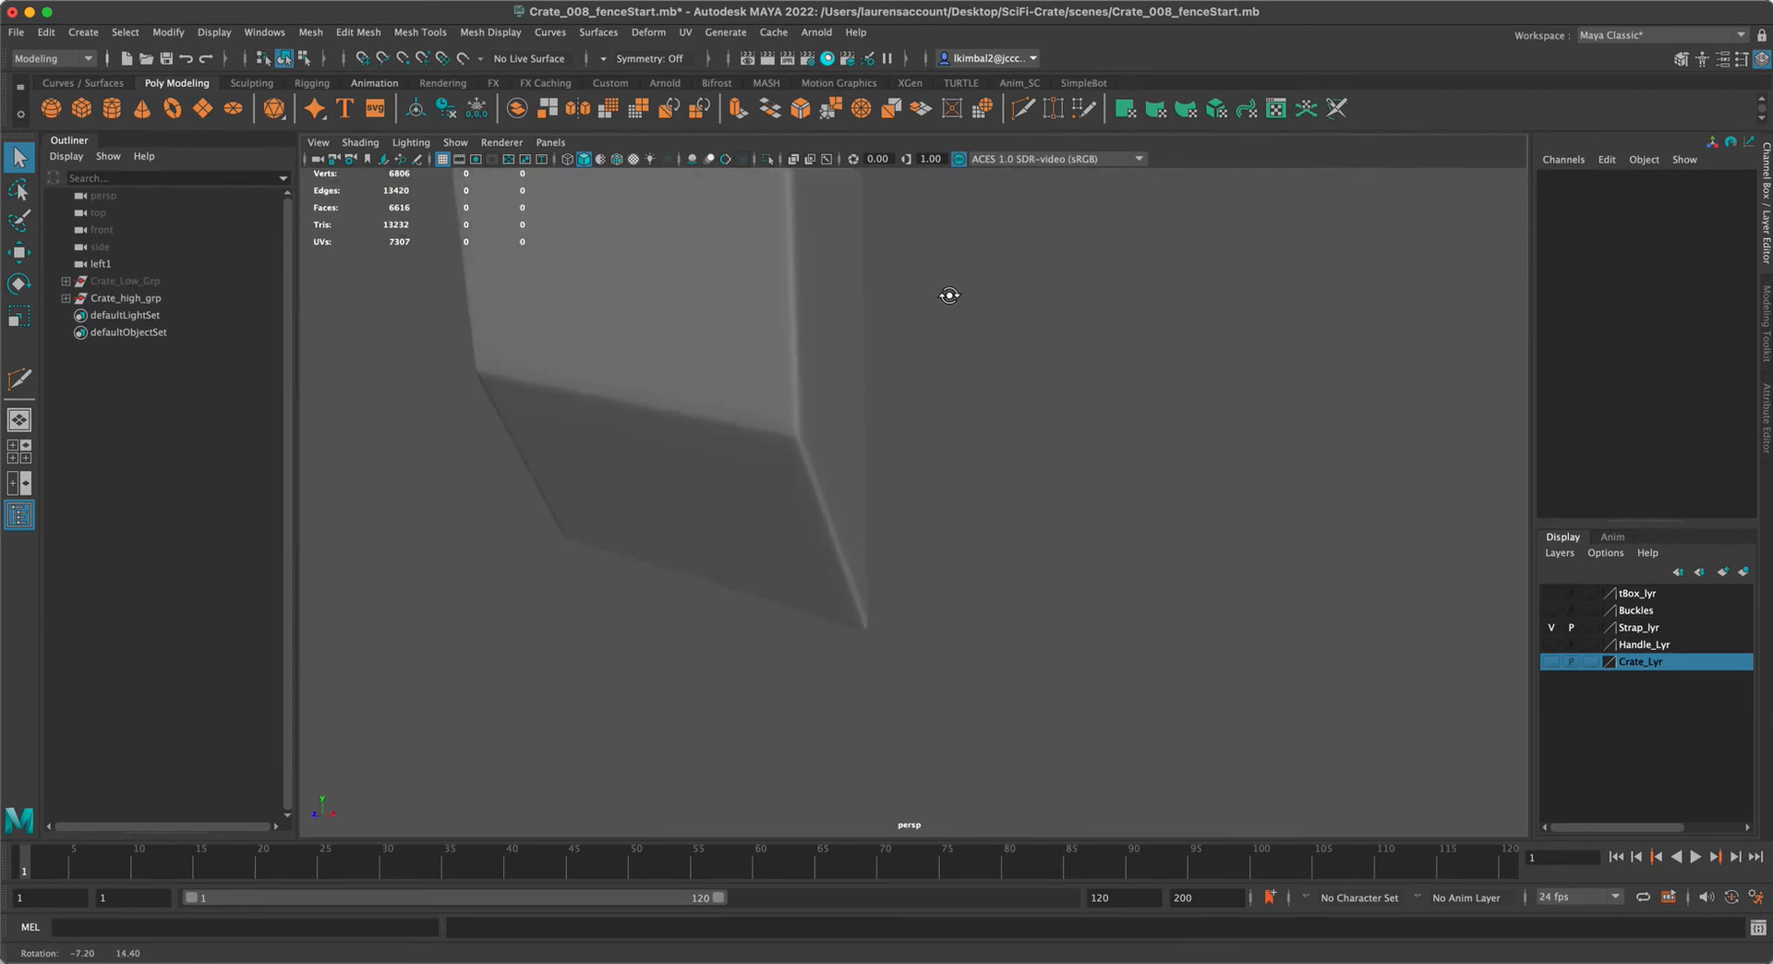
left_click(785, 315)
key("1")
Set the Insert Edge Loop tool to multiple edge loops with 2 loops and insert vertical loops through the notch's bottom edge
left_click_drag(1072, 314, 969, 333, "alt")
middle_click_drag(965, 572, 957, 658, "alt")
middle_click_drag(1015, 277, 1011, 616, "alt")
right_click_drag(1035, 415, 674, 328, "alt")
middle_click_drag(669, 323, 684, 462, "alt")
right_click_drag(683, 461, 992, 582, "alt")
middle_click_drag(940, 417, 947, 557, "alt")
left_click_drag(947, 557, 994, 574, "alt")
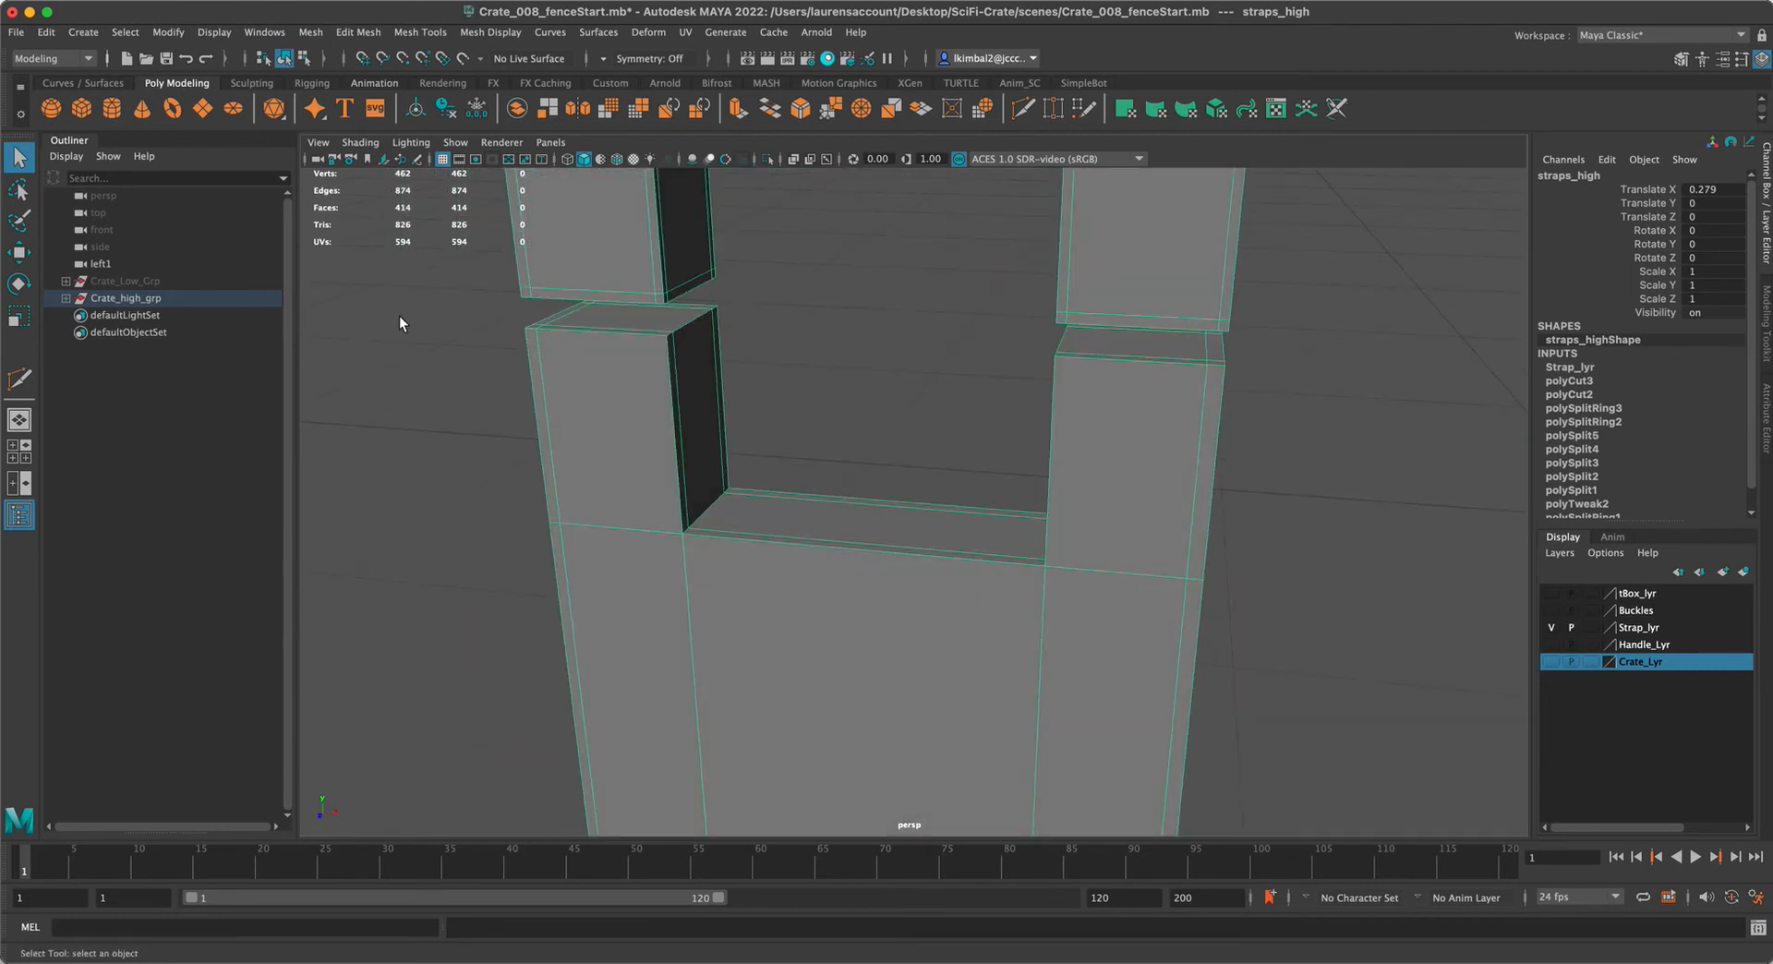
right_click(803, 305, "shift")
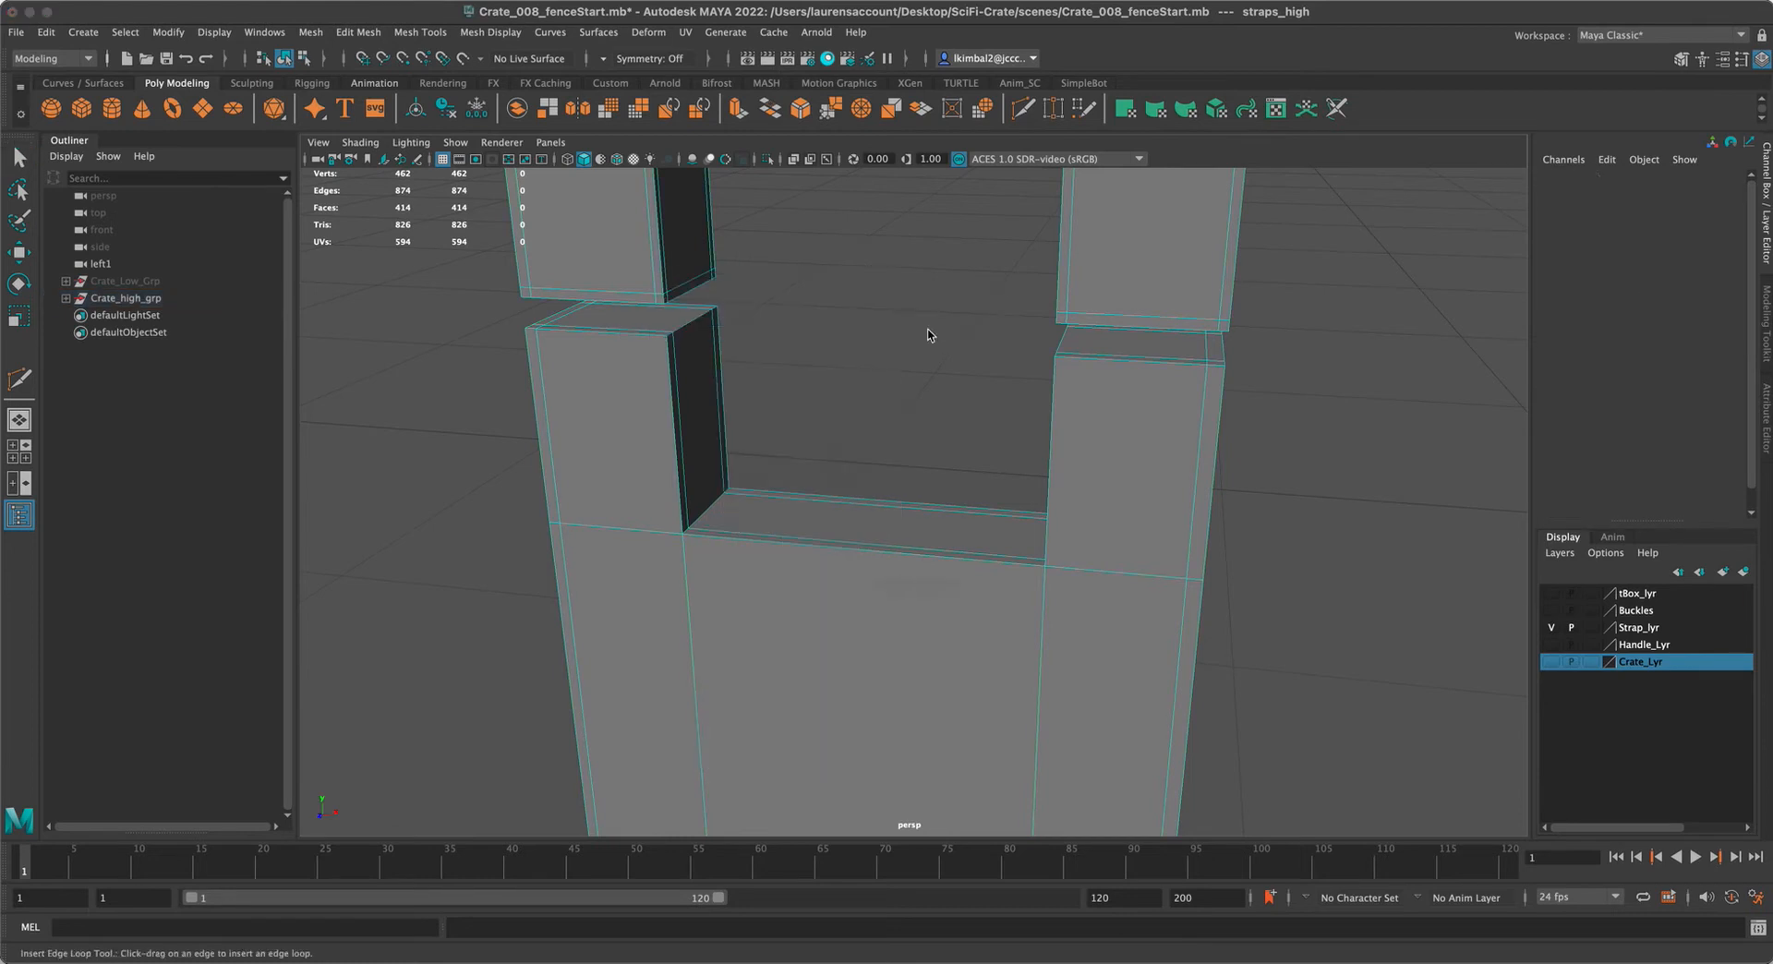
left_click(702, 329)
double_click(19, 365)
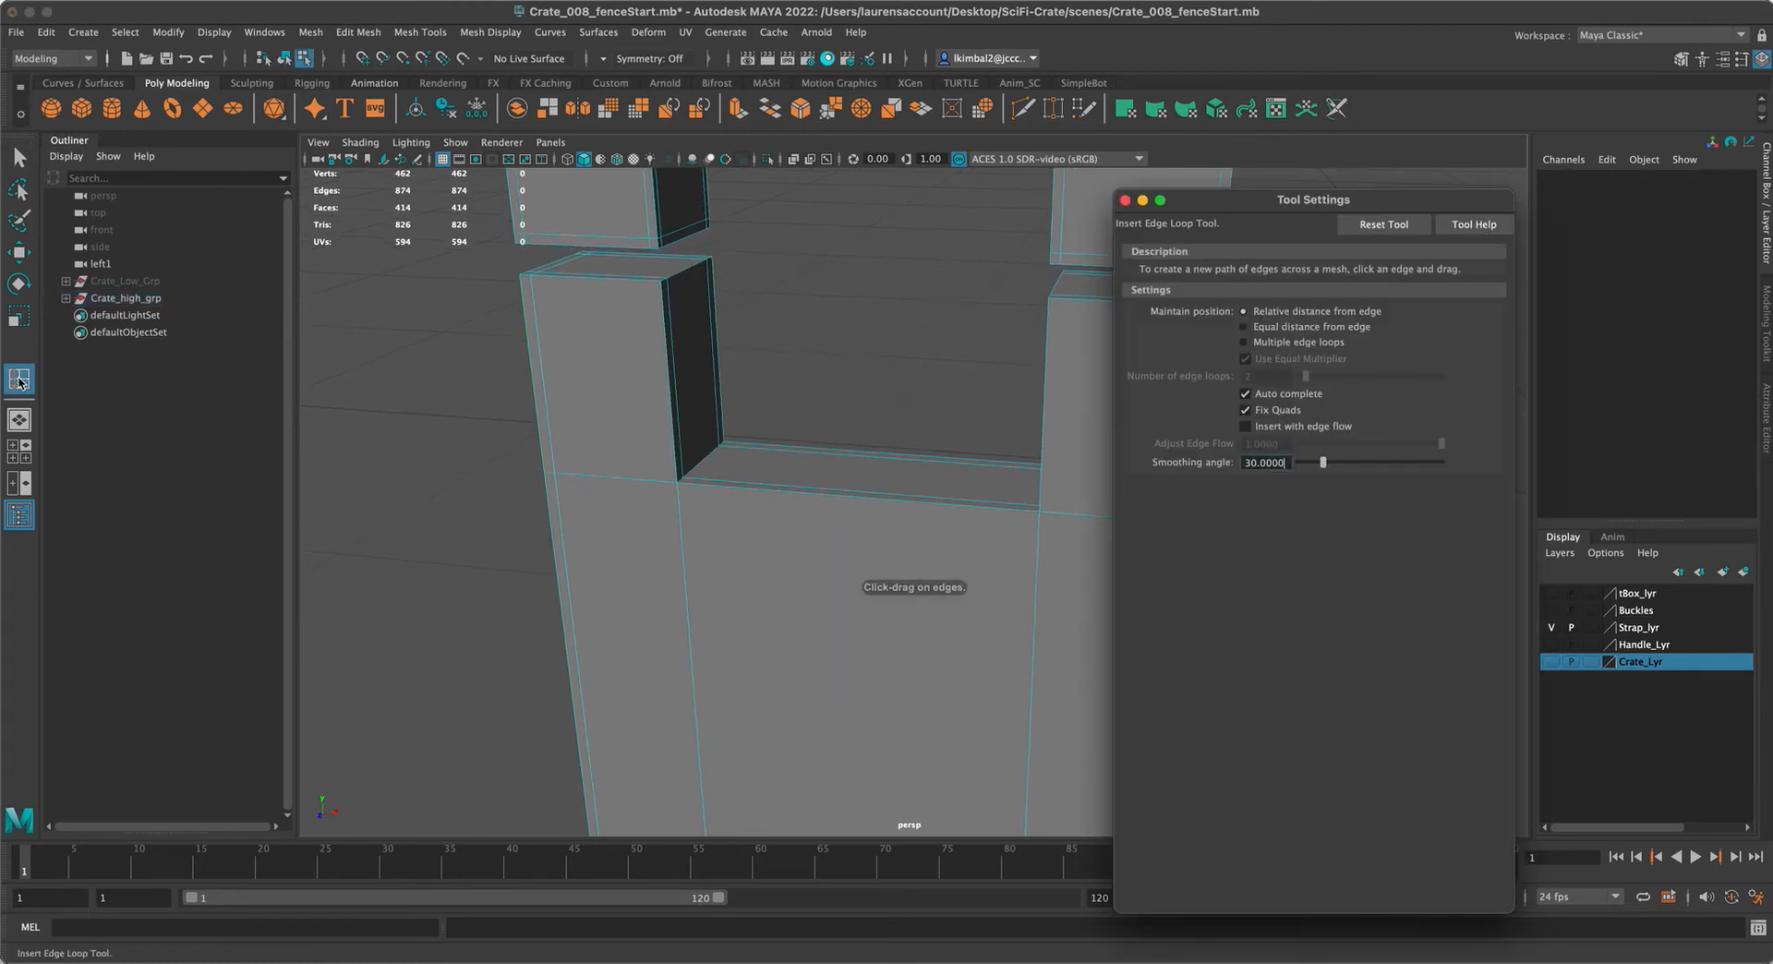
left_click(1244, 342)
left_click_drag(971, 419, 753, 346, "alt")
left_click(729, 441)
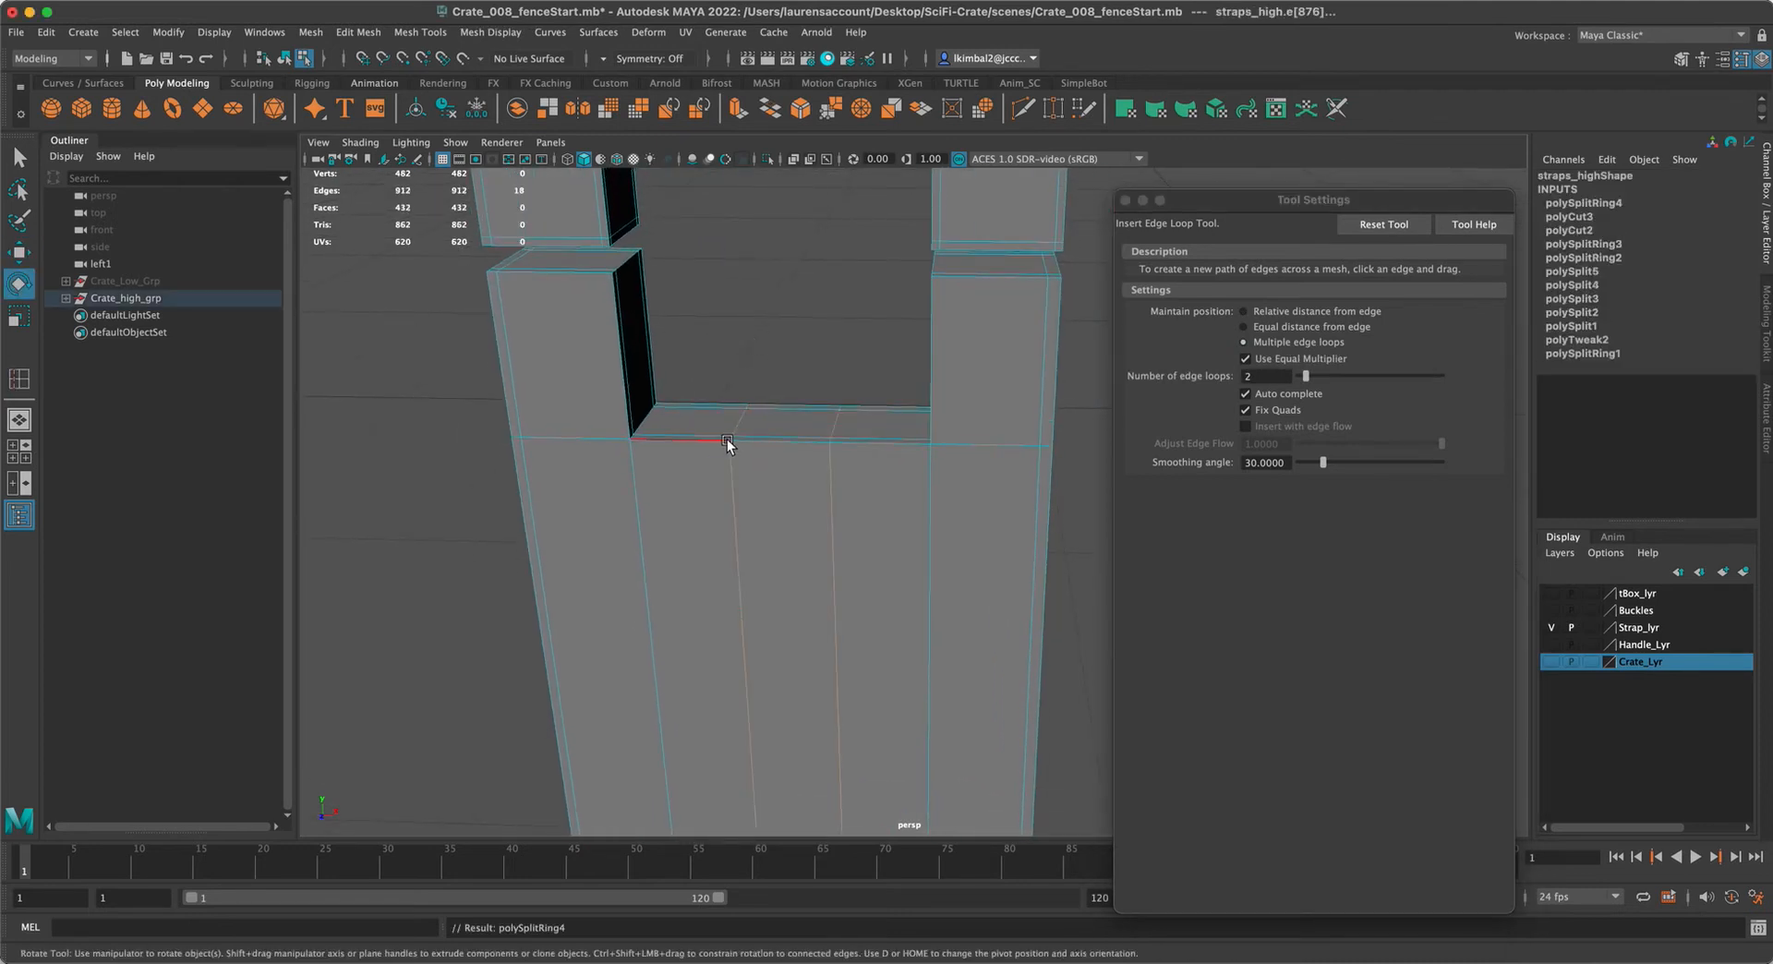
Scale the two new vertical loops apart along X so they sit close to the notch's side walls
key("r")
left_click_drag(855, 439, 657, 391, "alt")
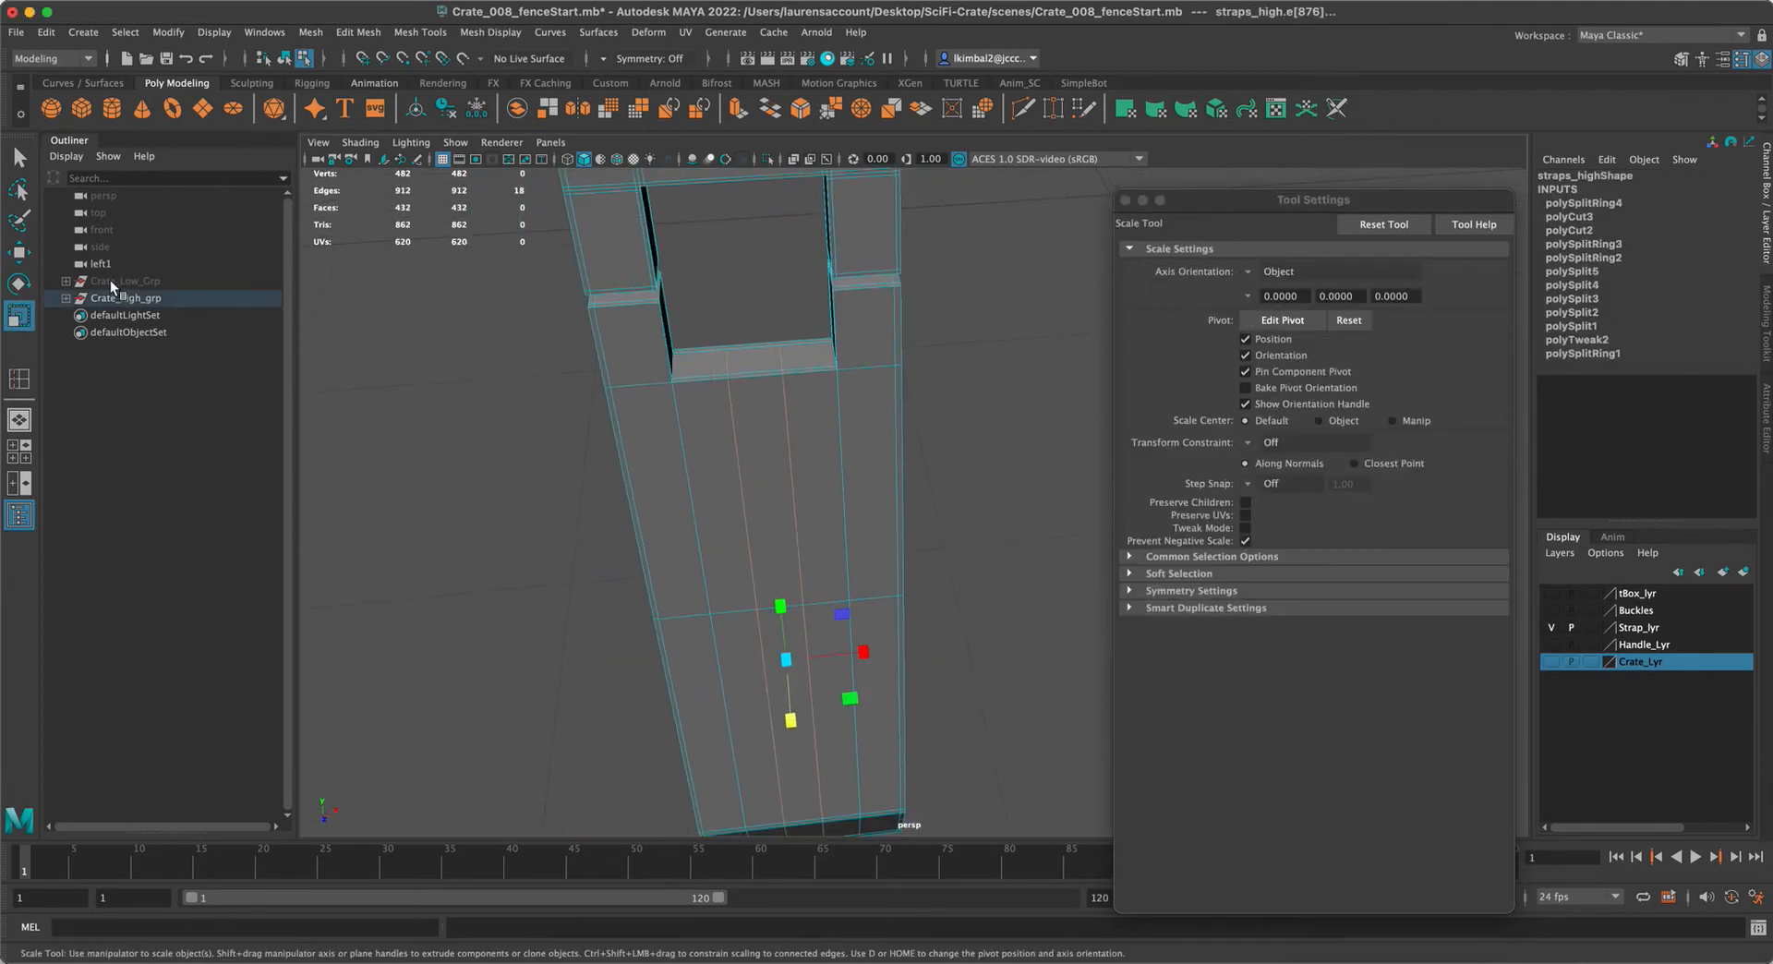
left_click_drag(868, 652, 1001, 469)
scroll(956, 647, "up", 2)
Insert two horizontal edge loops around the right post beside the notch and scale them apart vertically by about 2.5
left_click_drag(955, 647, 858, 427, "alt")
right_click_drag(803, 392, 776, 392, "shift")
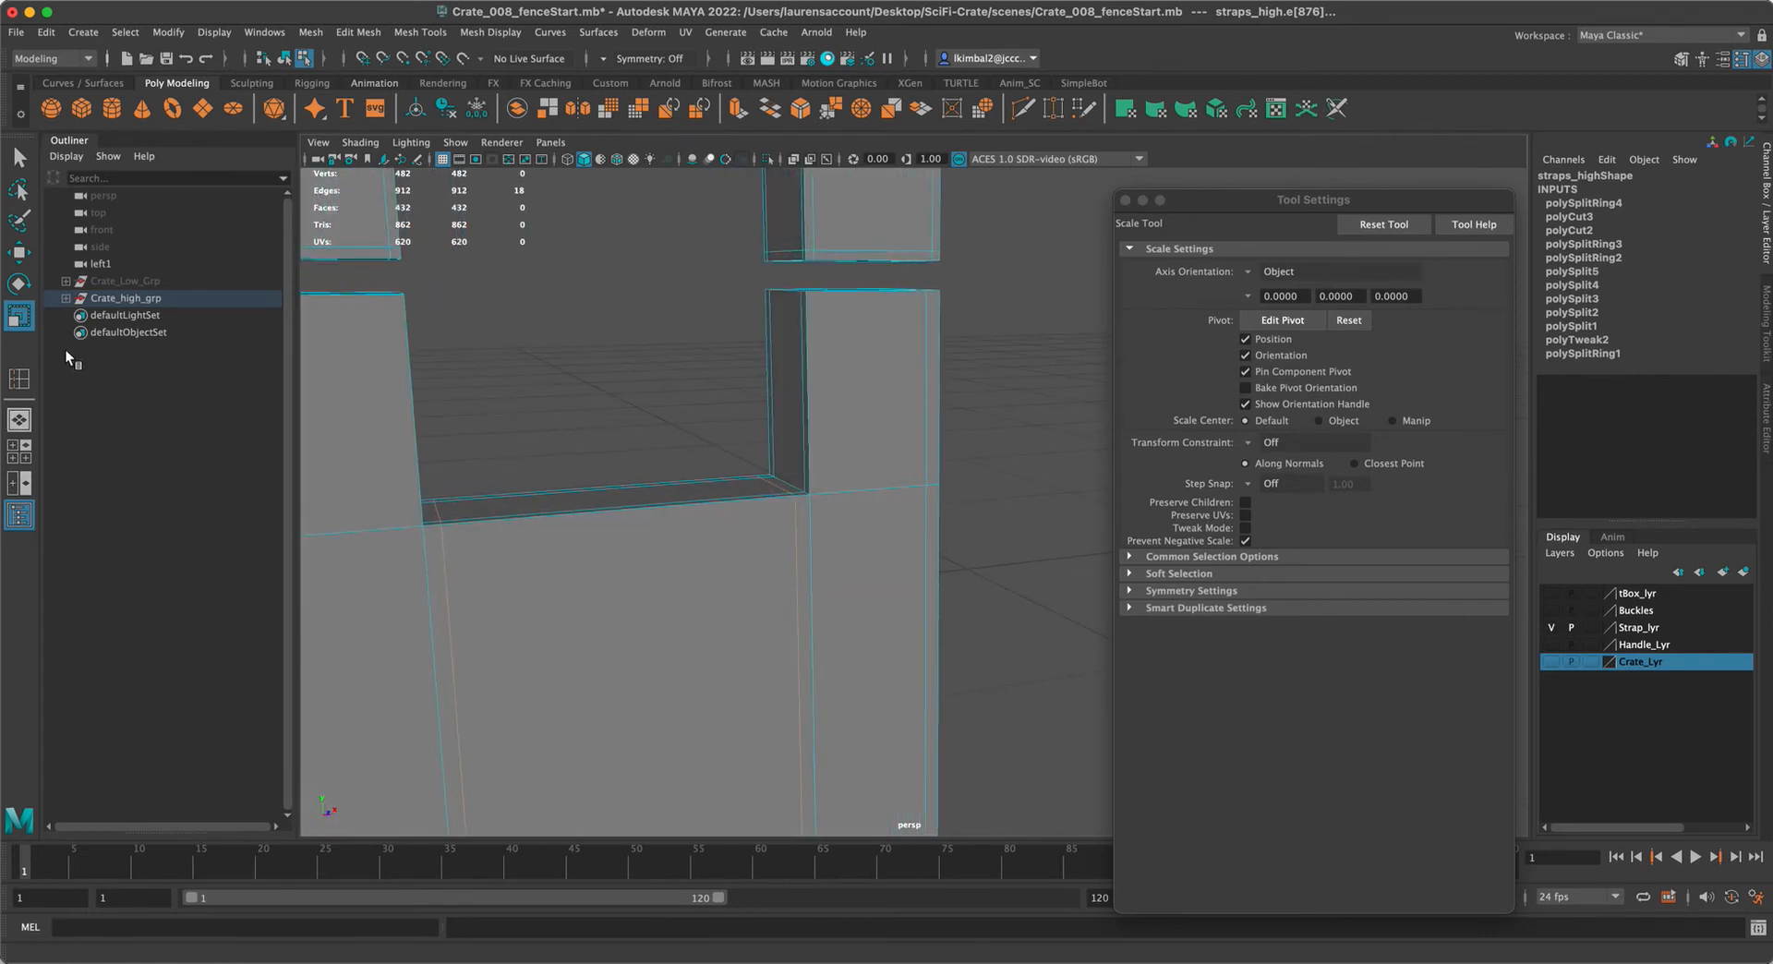
left_click(805, 382)
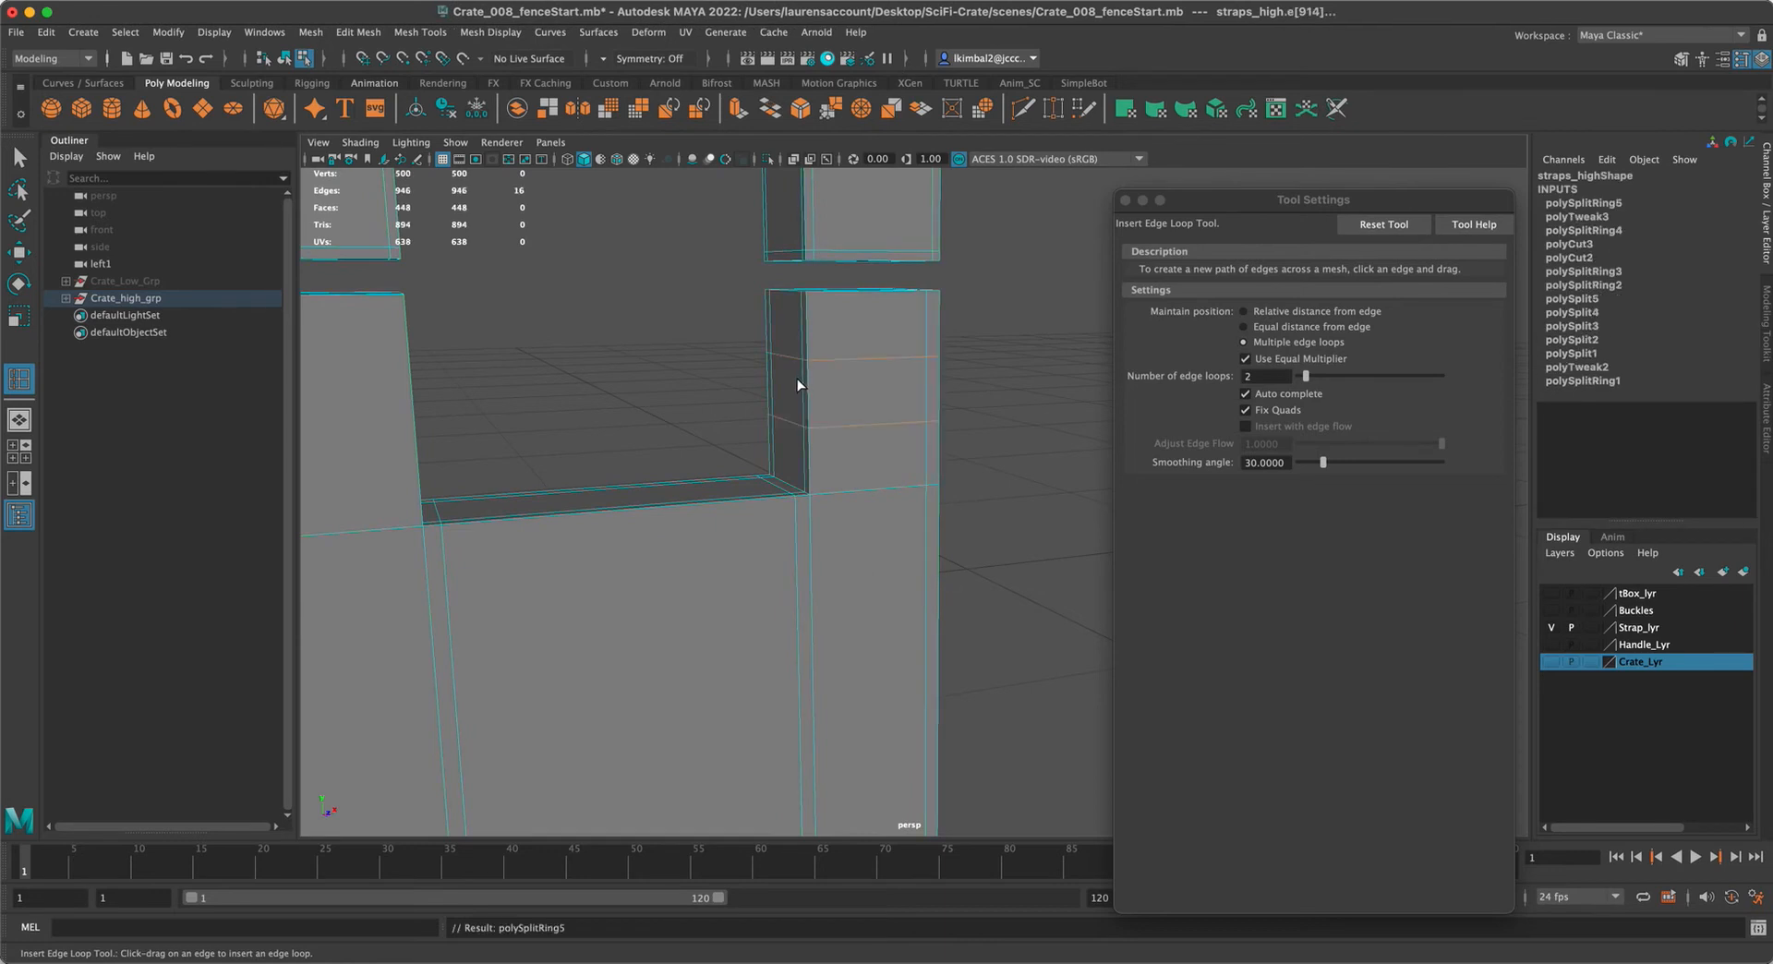
key("e")
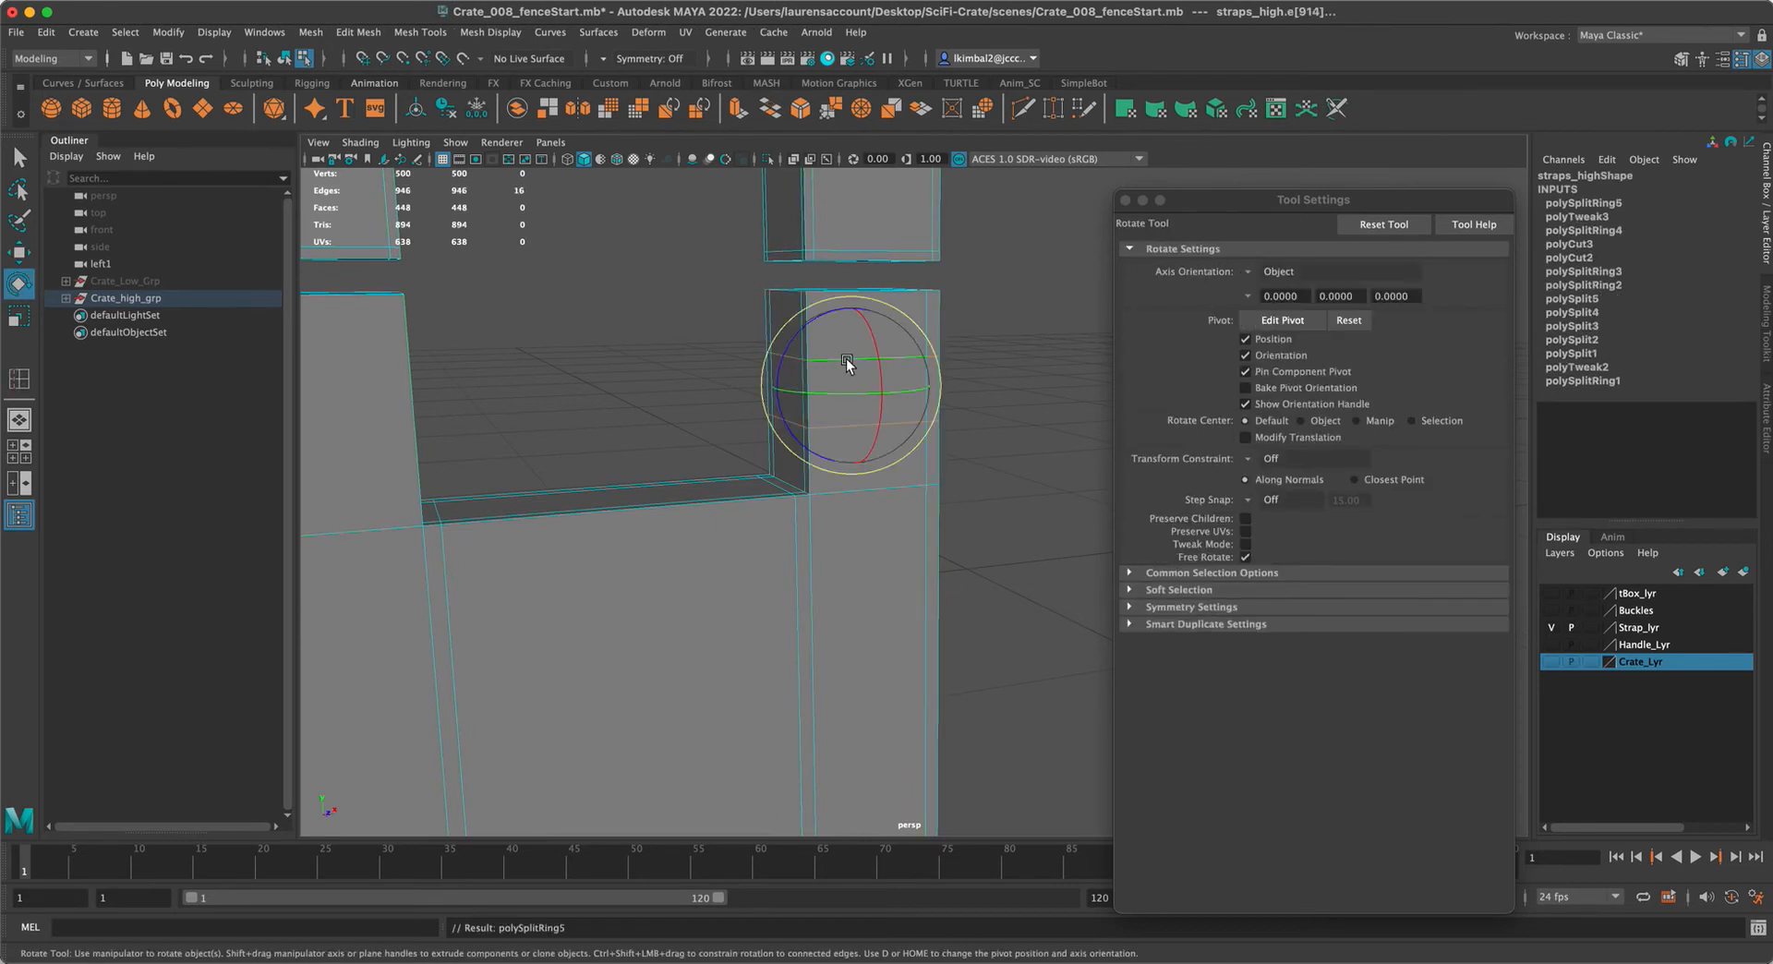
key("r")
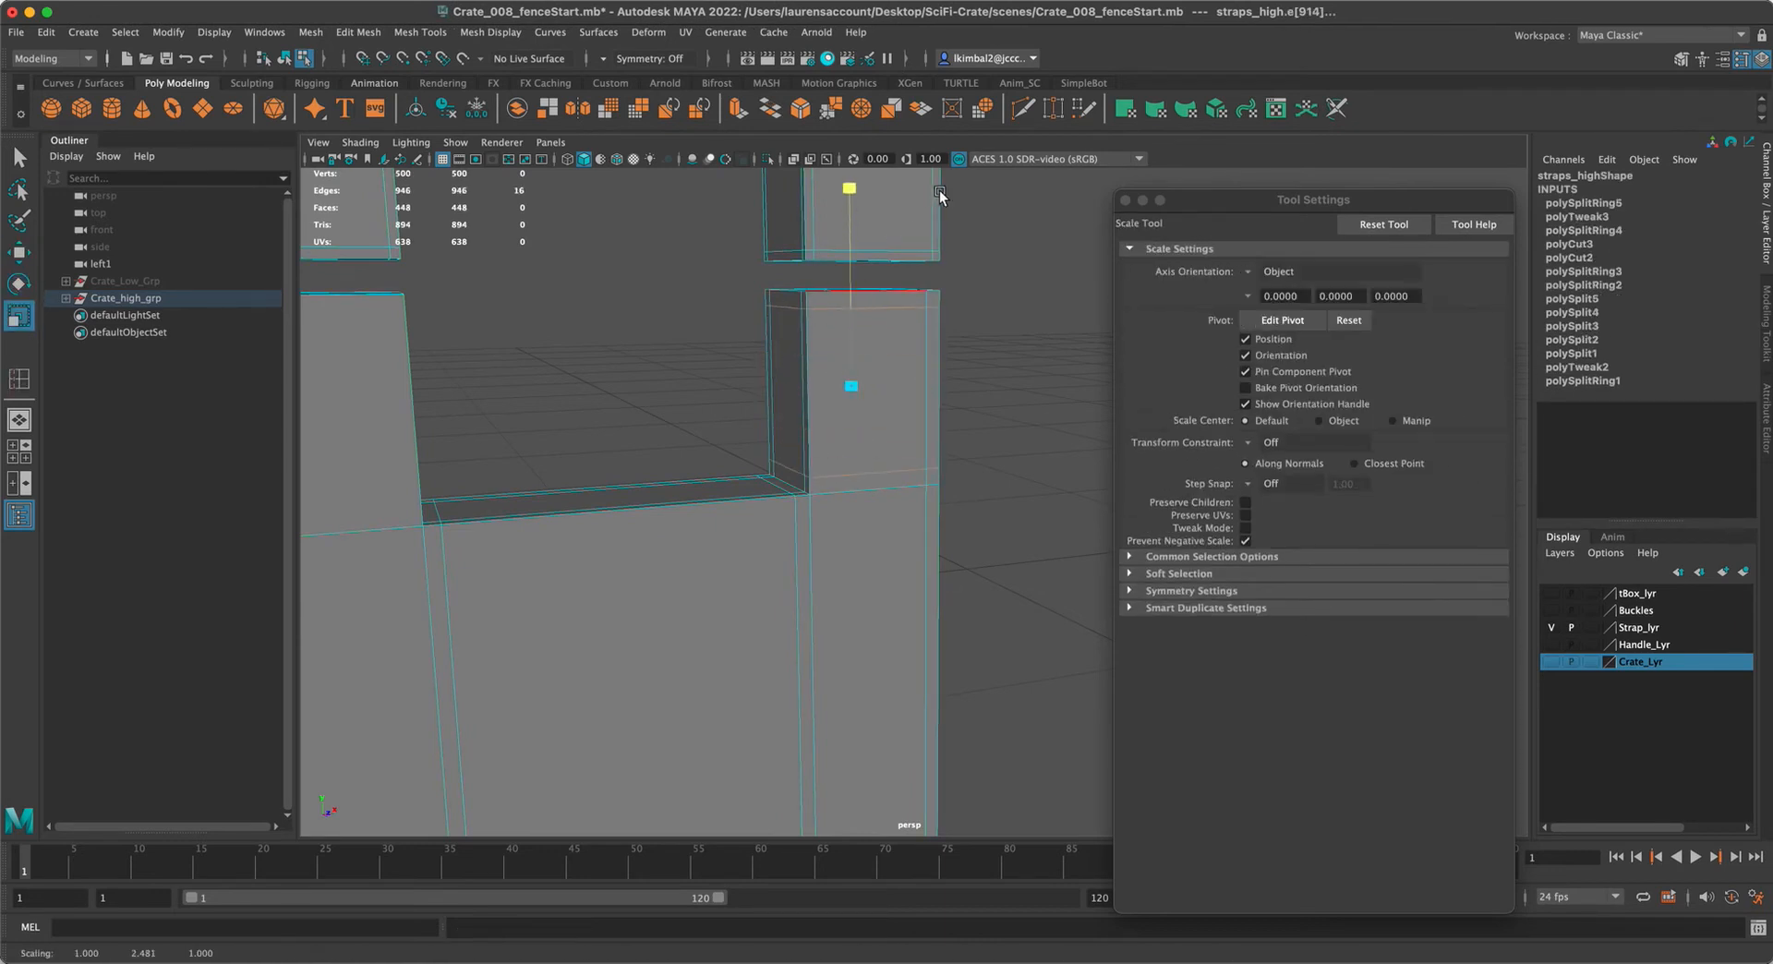
Insert two horizontal edge loops around the left post beside the notch and scale them apart toward its top and base
left_click_drag(945, 185, 554, 353, "alt")
left_click(18, 379)
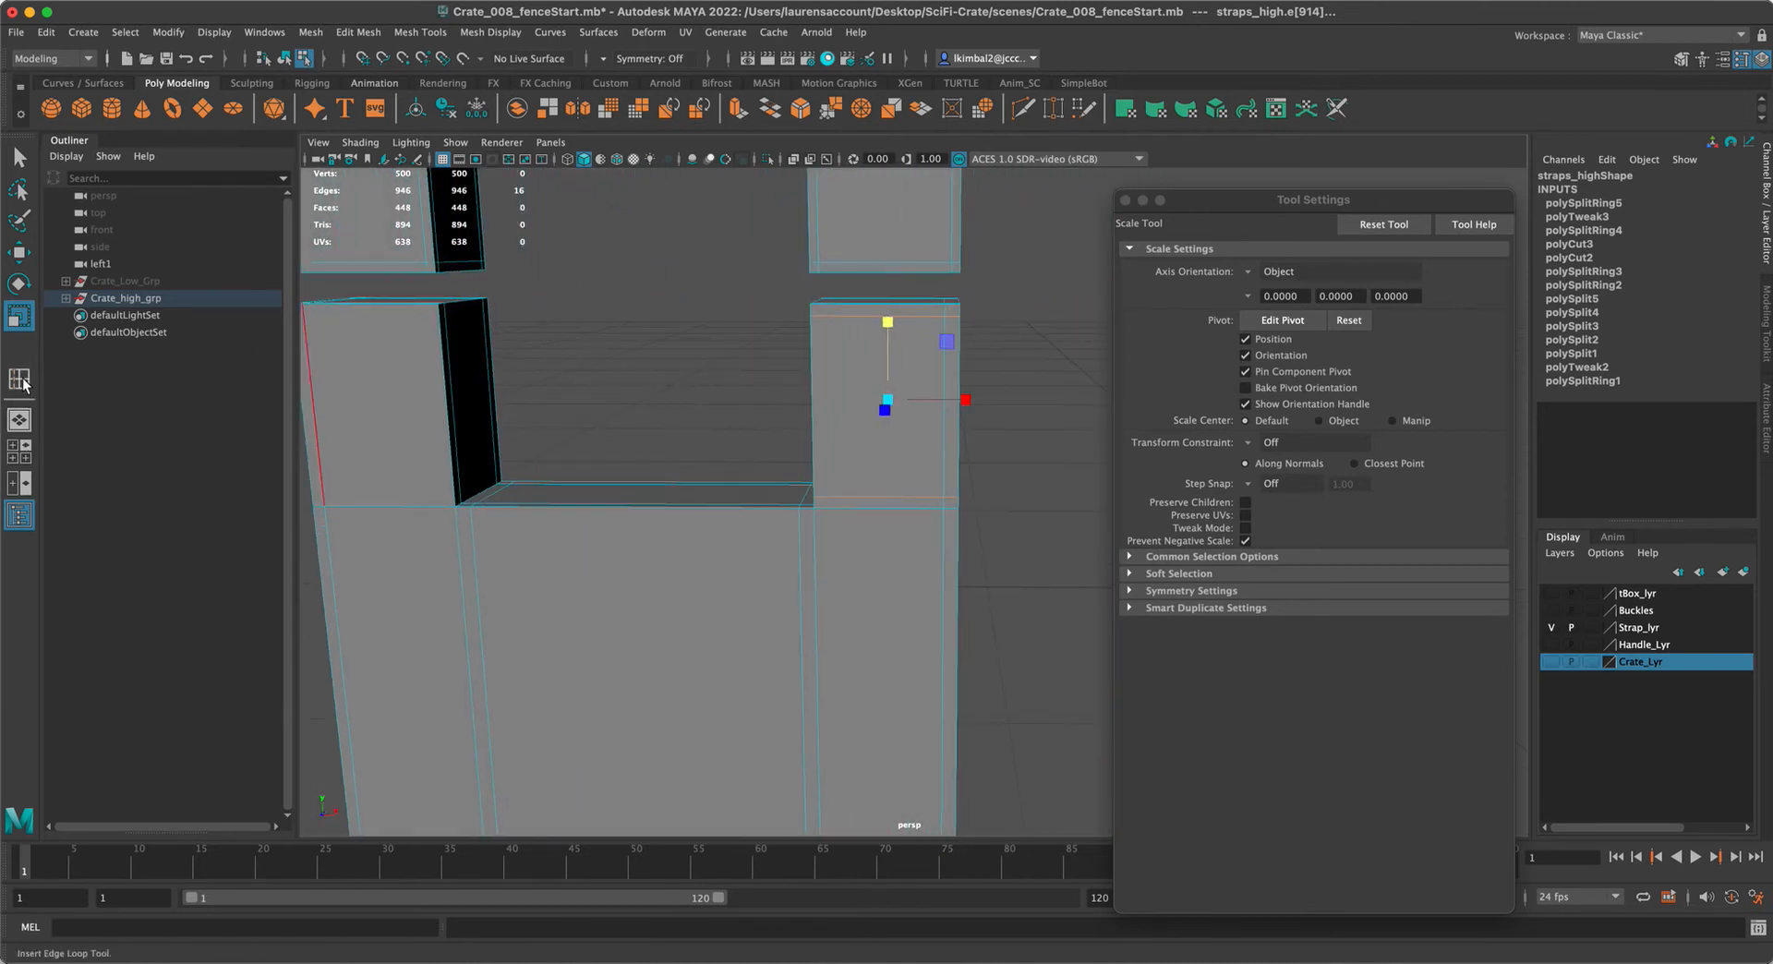
left_click(444, 376)
key("e")
key("r")
left_click_drag(395, 323, 383, 180)
Reset the Insert Edge Loop settings and insert a vertical supporting loop near the inner edge of each post beside the notch
scroll(661, 250, "down", 2)
left_click_drag(663, 251, 665, 262, "alt")
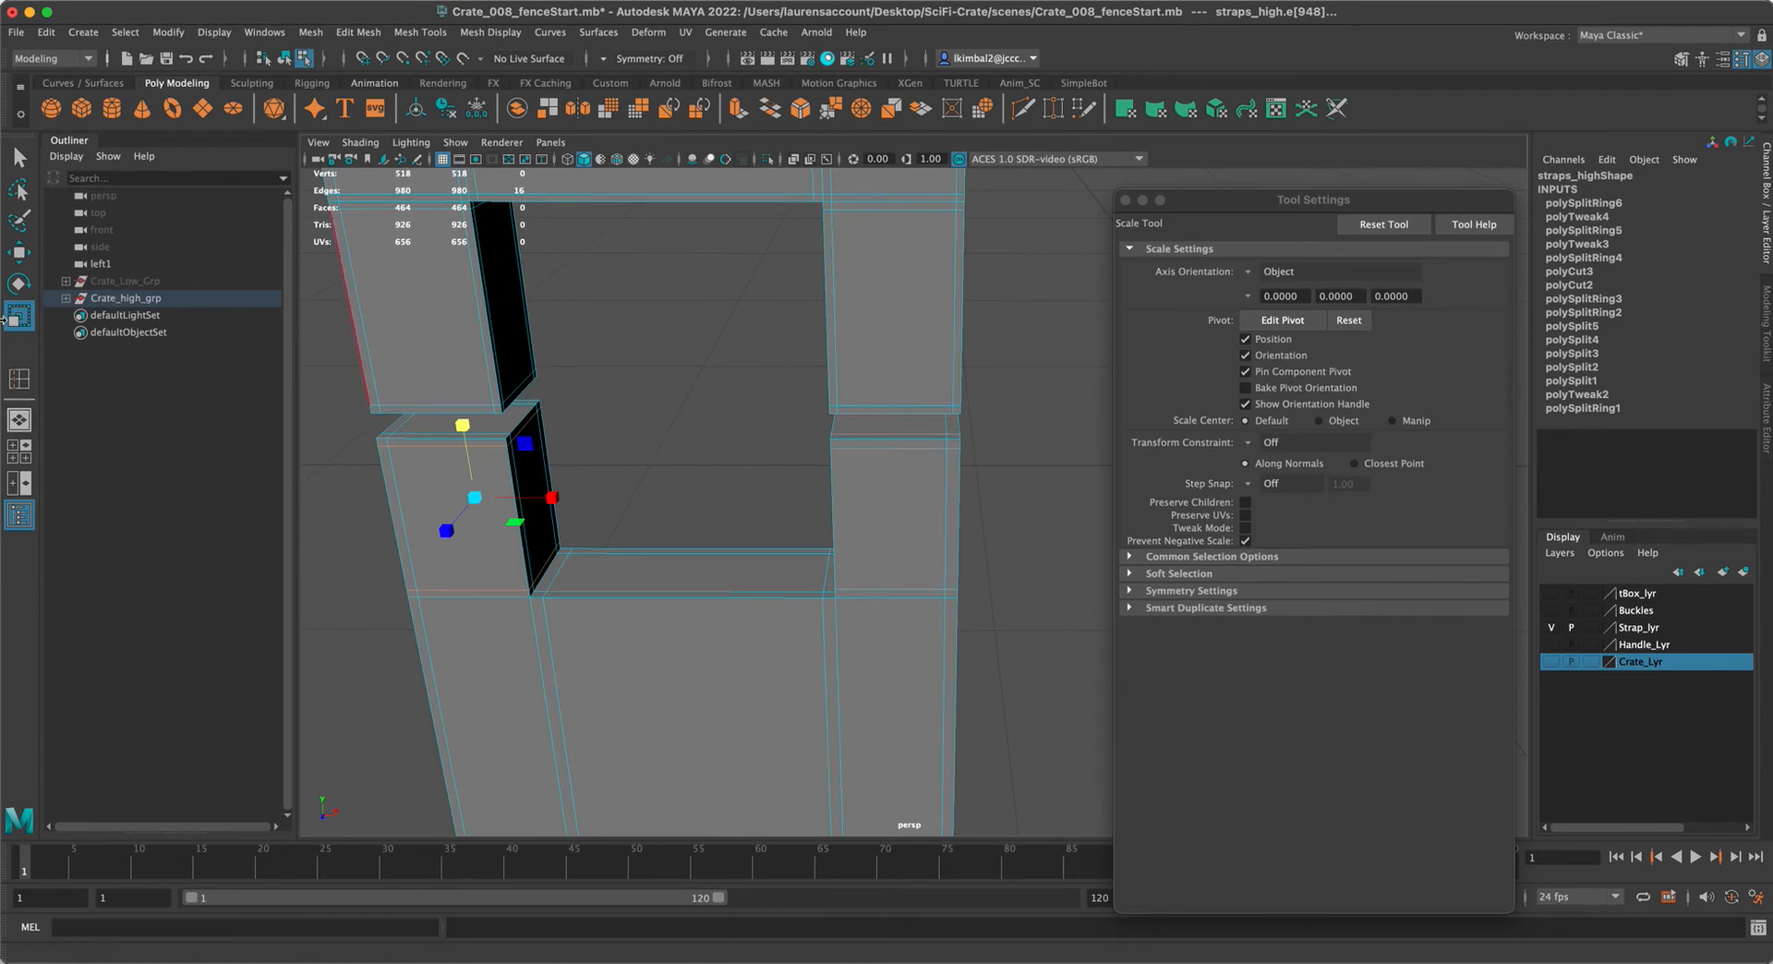
left_click(25, 382)
left_click(1383, 224)
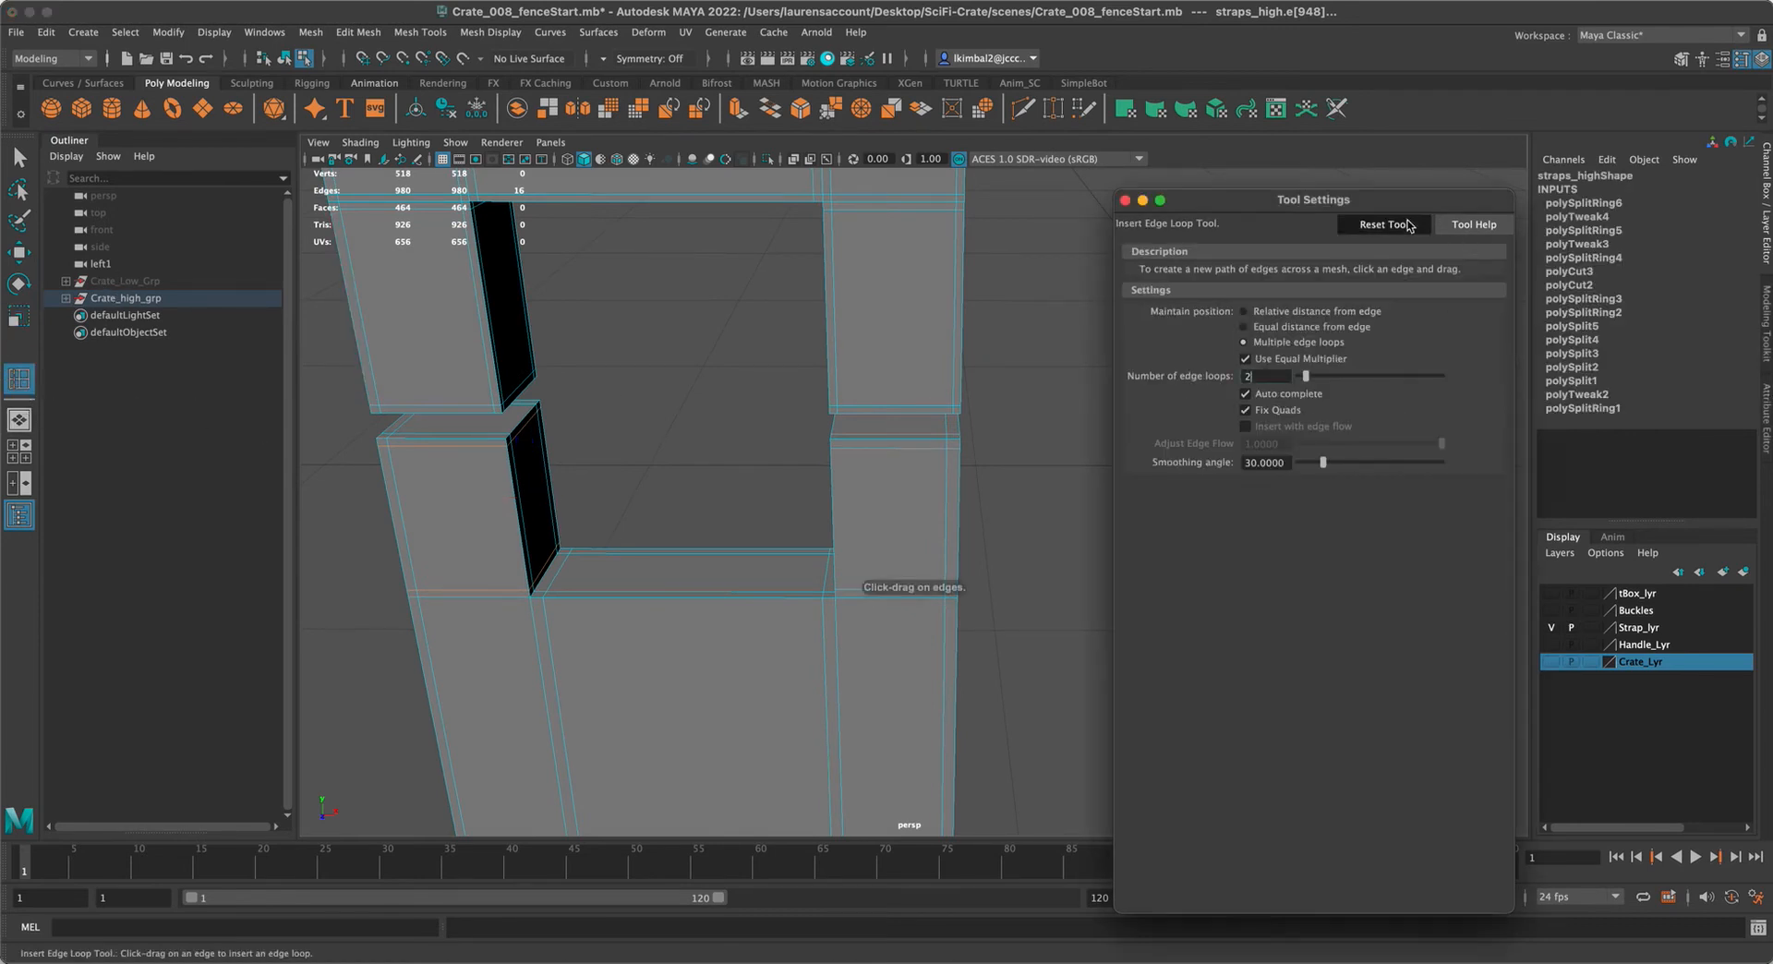
left_click_drag(864, 442, 843, 444)
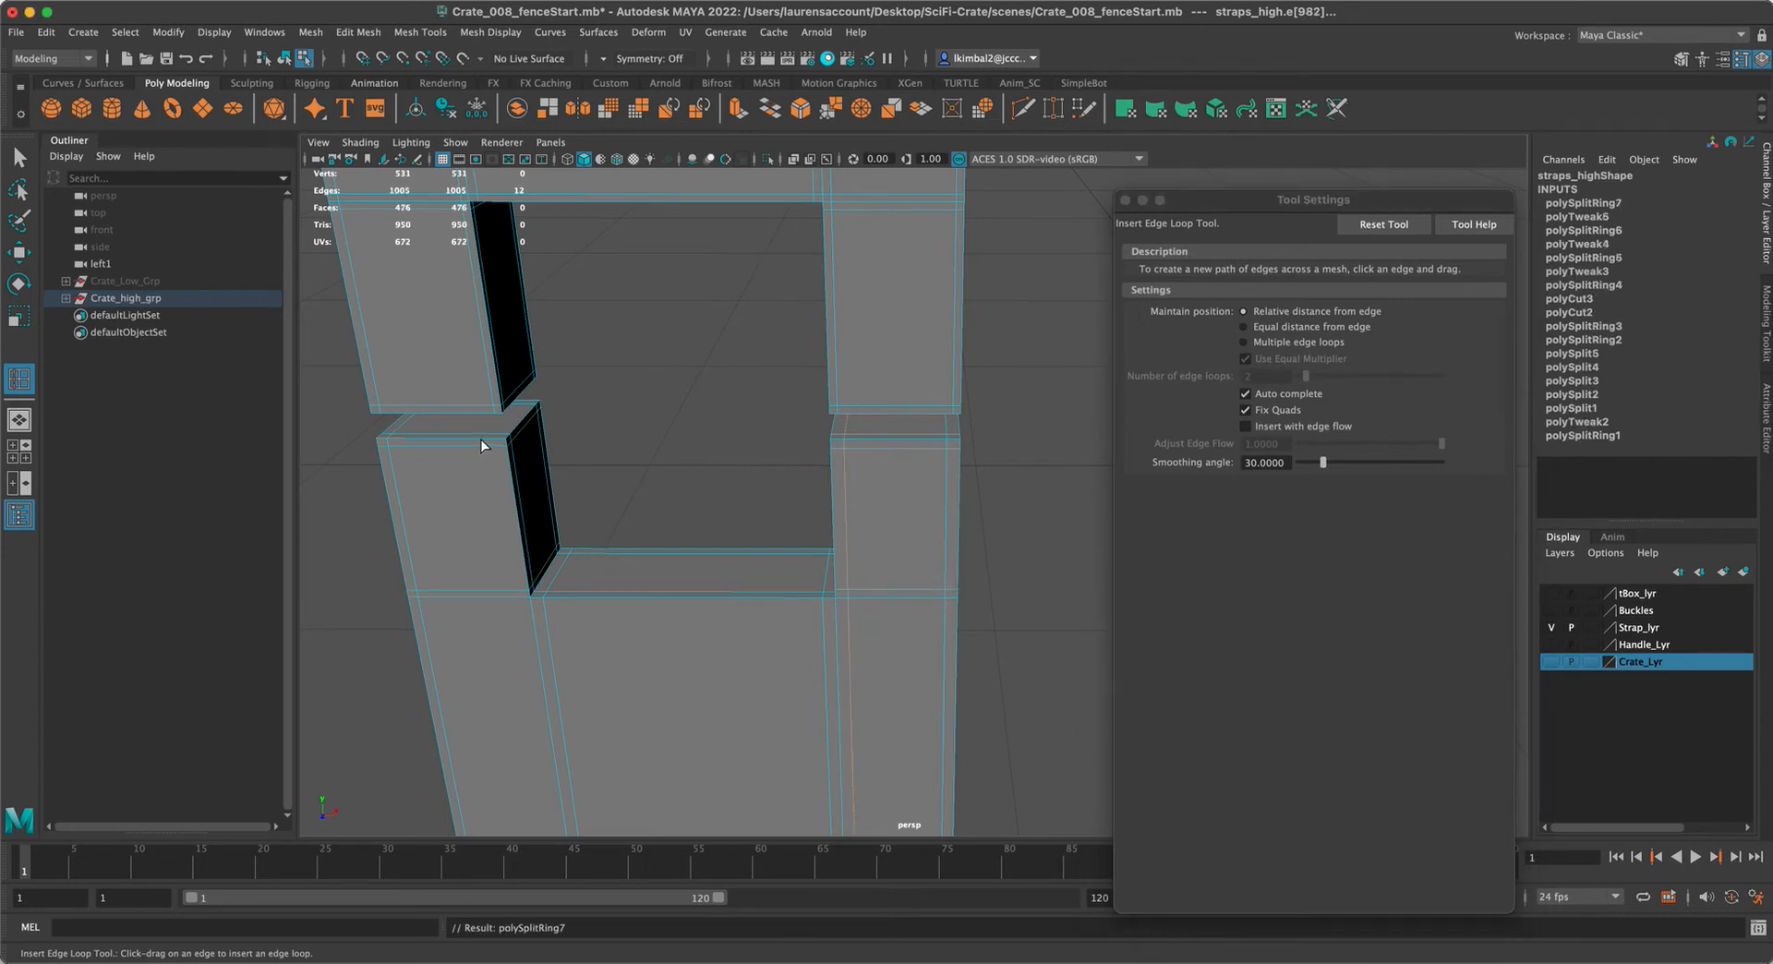
left_click(491, 439)
left_click_drag(492, 439, 683, 421, "alt")
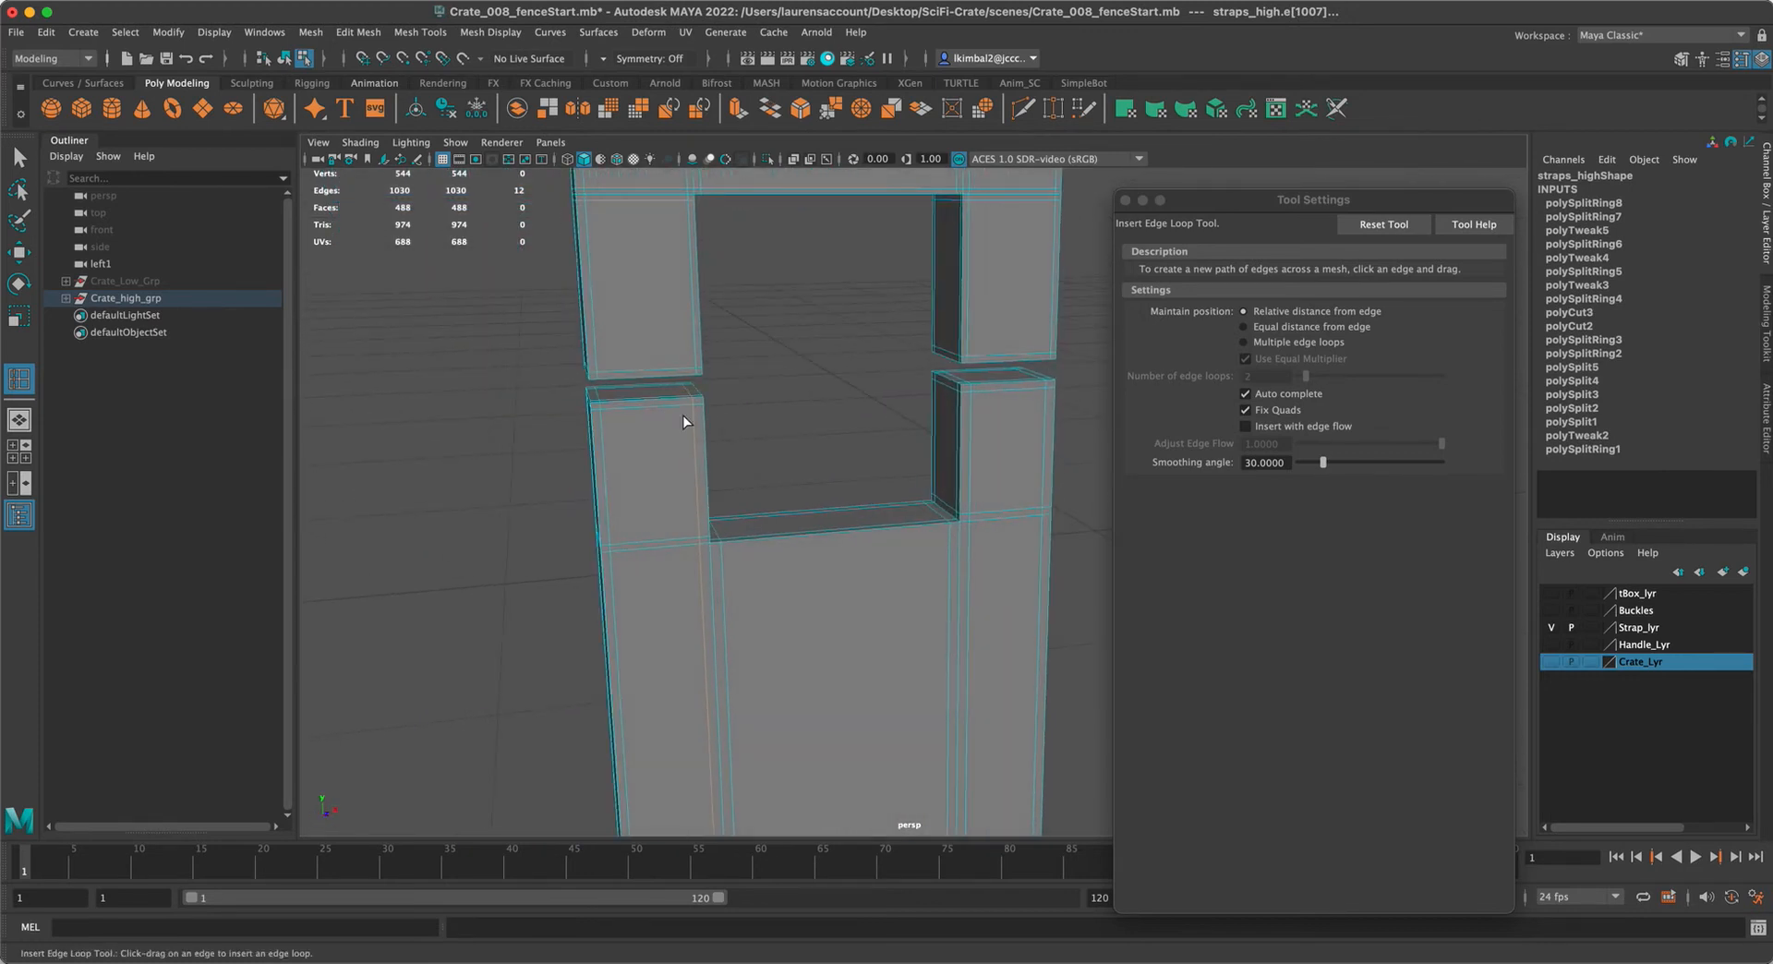
Insert a horizontal supporting edge loop just below the notch's bottom edge and return to object mode
left_click_drag(689, 412, 760, 469, "alt")
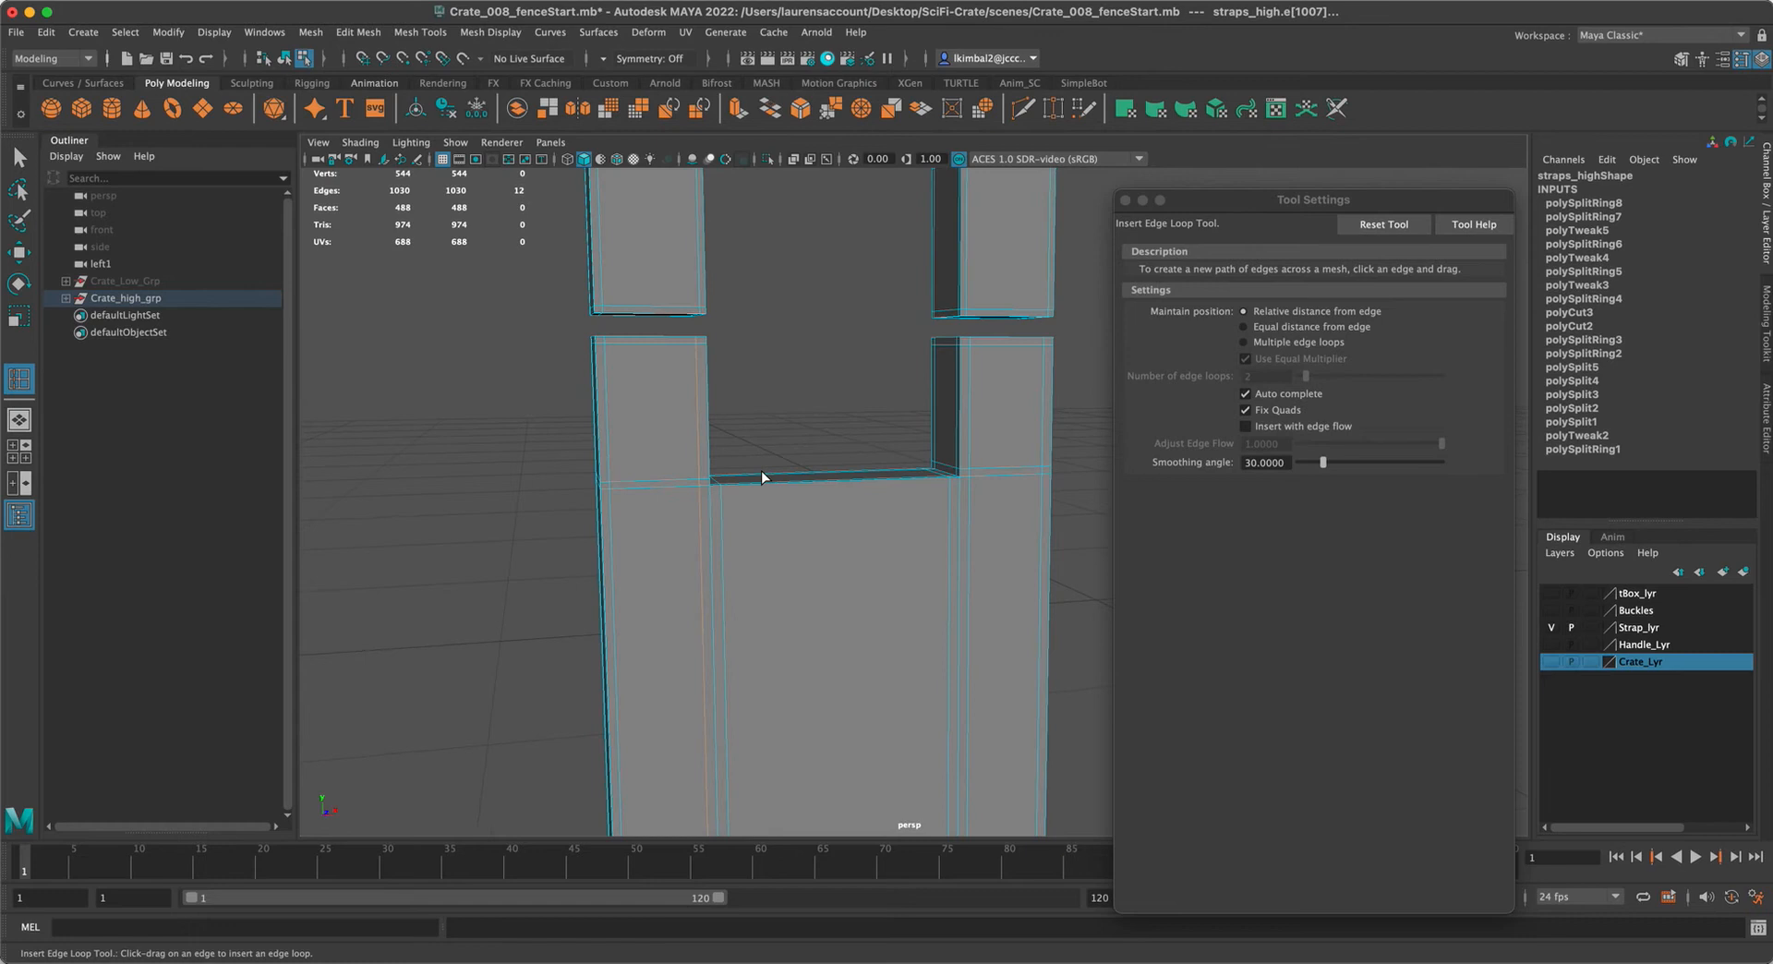
left_click(721, 496)
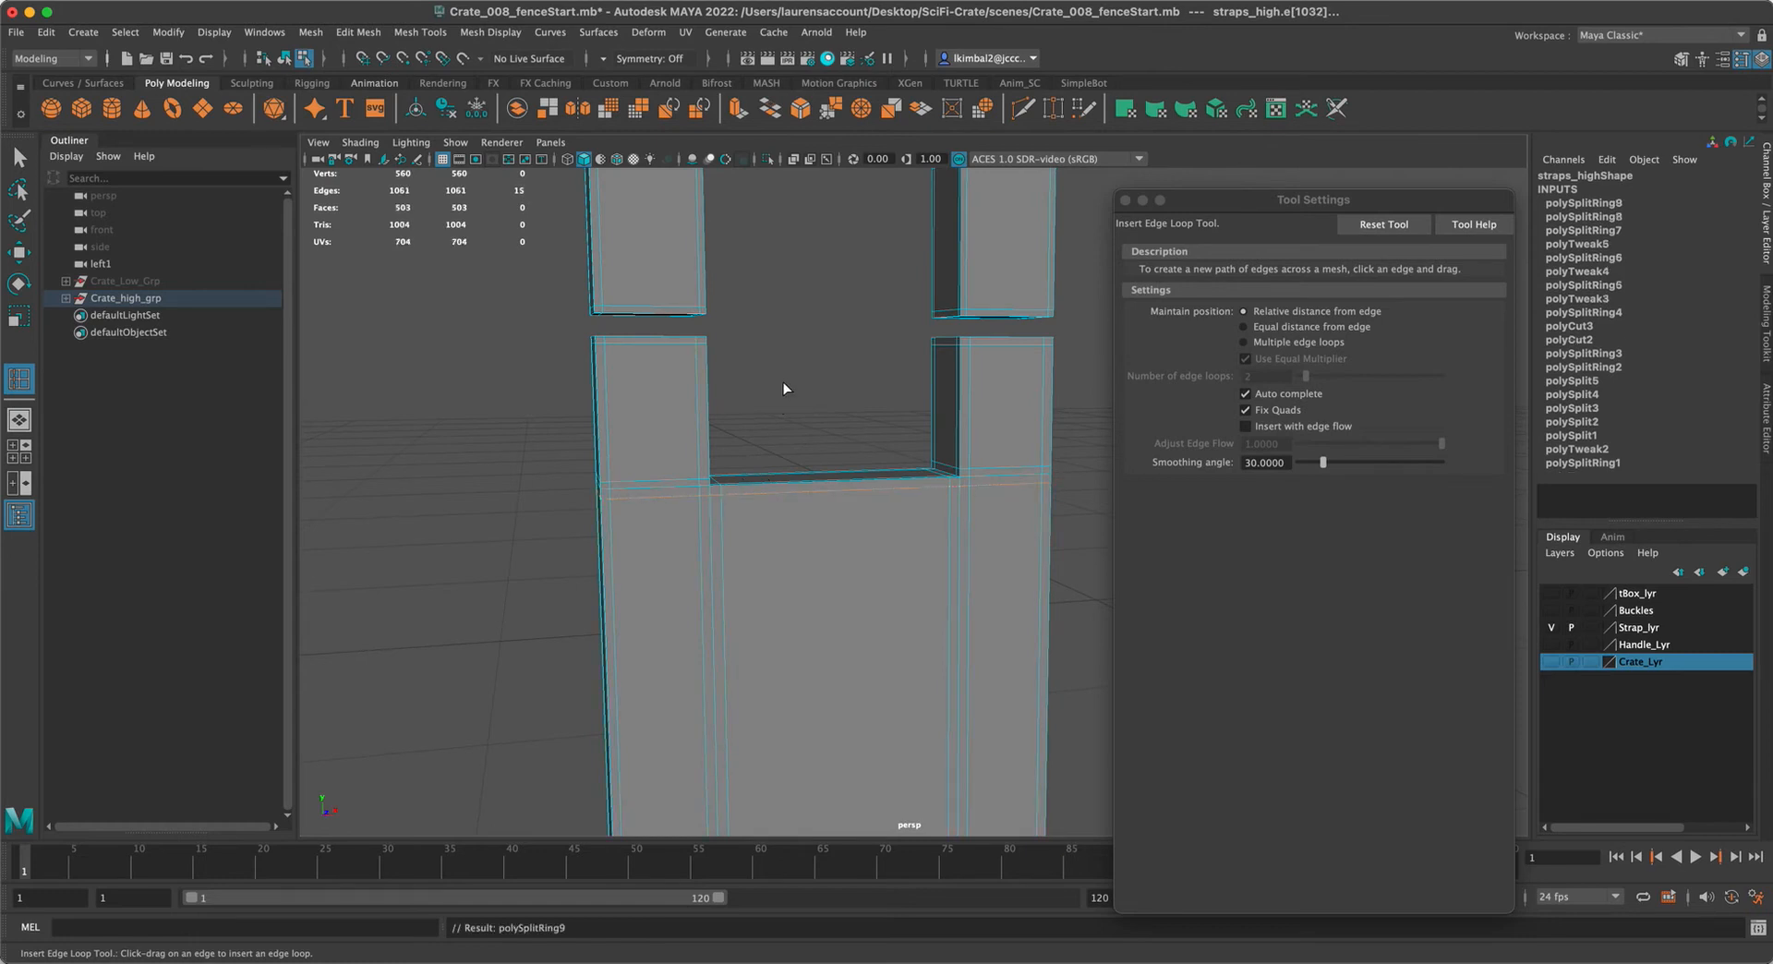
key("F8")
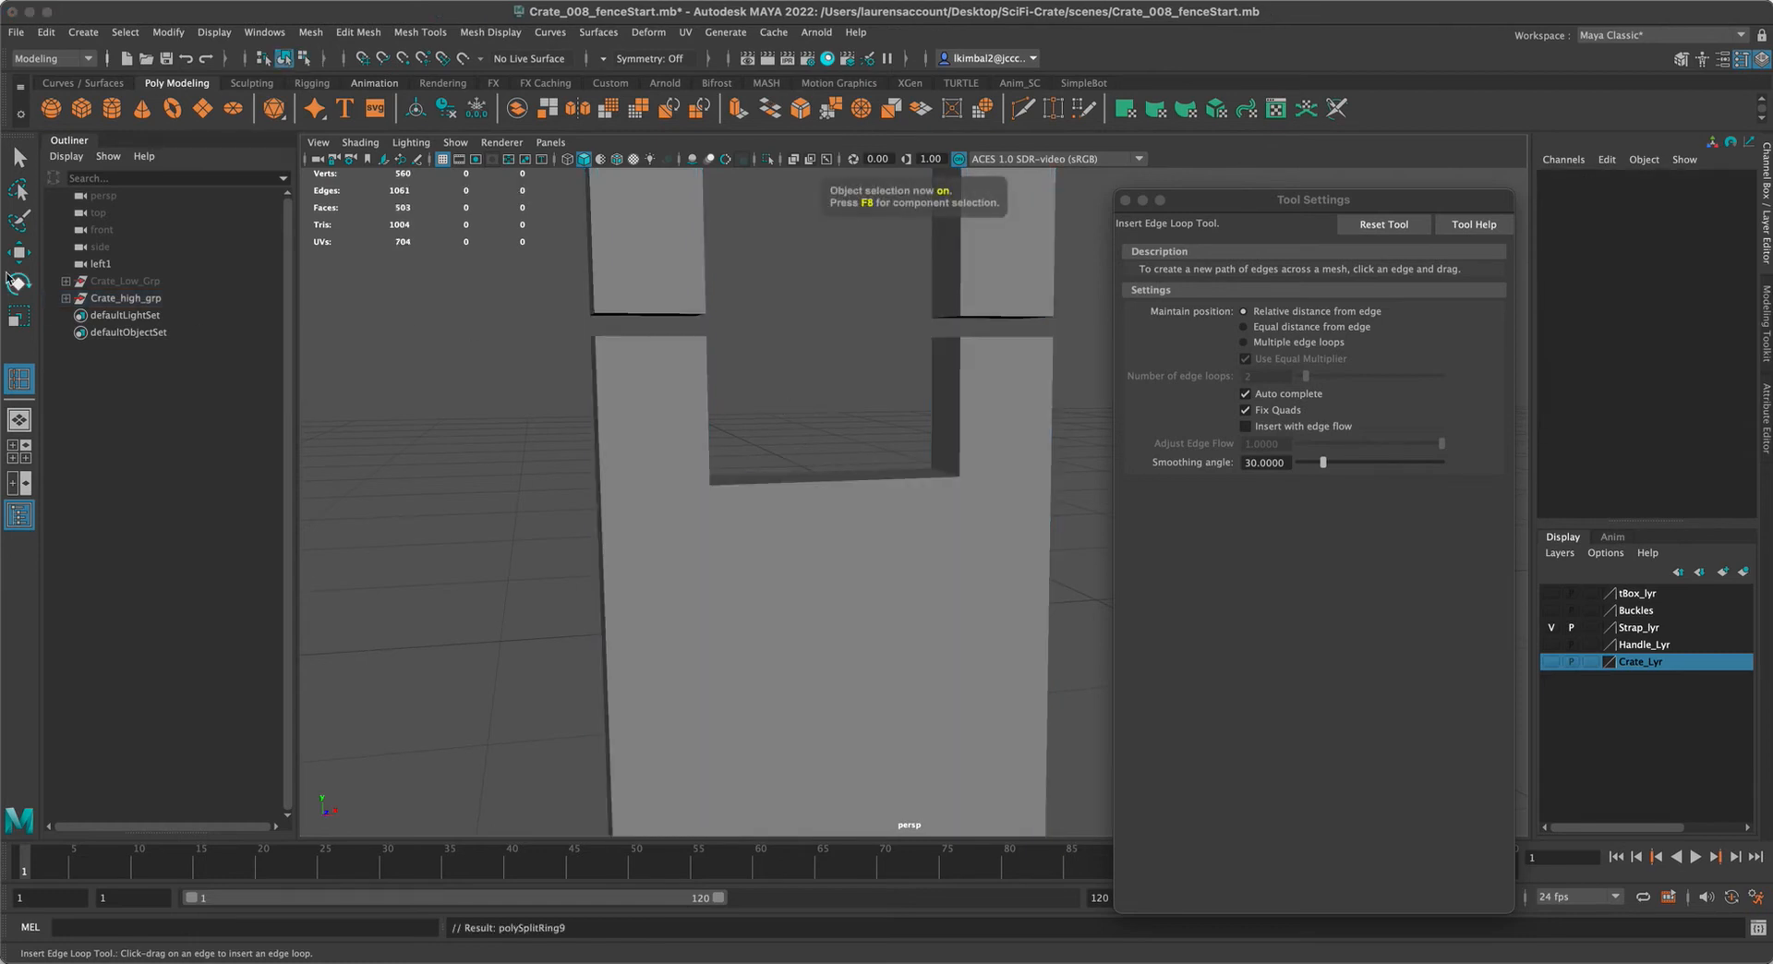
Preview the whole strap with smoothing, and delete its construction history
left_click(20, 157)
left_click(639, 343)
key("3")
right_click_drag(833, 320, 785, 321, "alt")
left_click(552, 334)
mouse_move(552, 335)
left_mouse_down("alt")
mouse_move(550, 352)
mouse_move(473, 274)
mouse_move(364, 261)
mouse_move(499, 272)
mouse_move(467, 295)
mouse_move(434, 278)
mouse_move(455, 272)
mouse_move(535, 349)
left_mouse_up("alt")
left_click(817, 352)
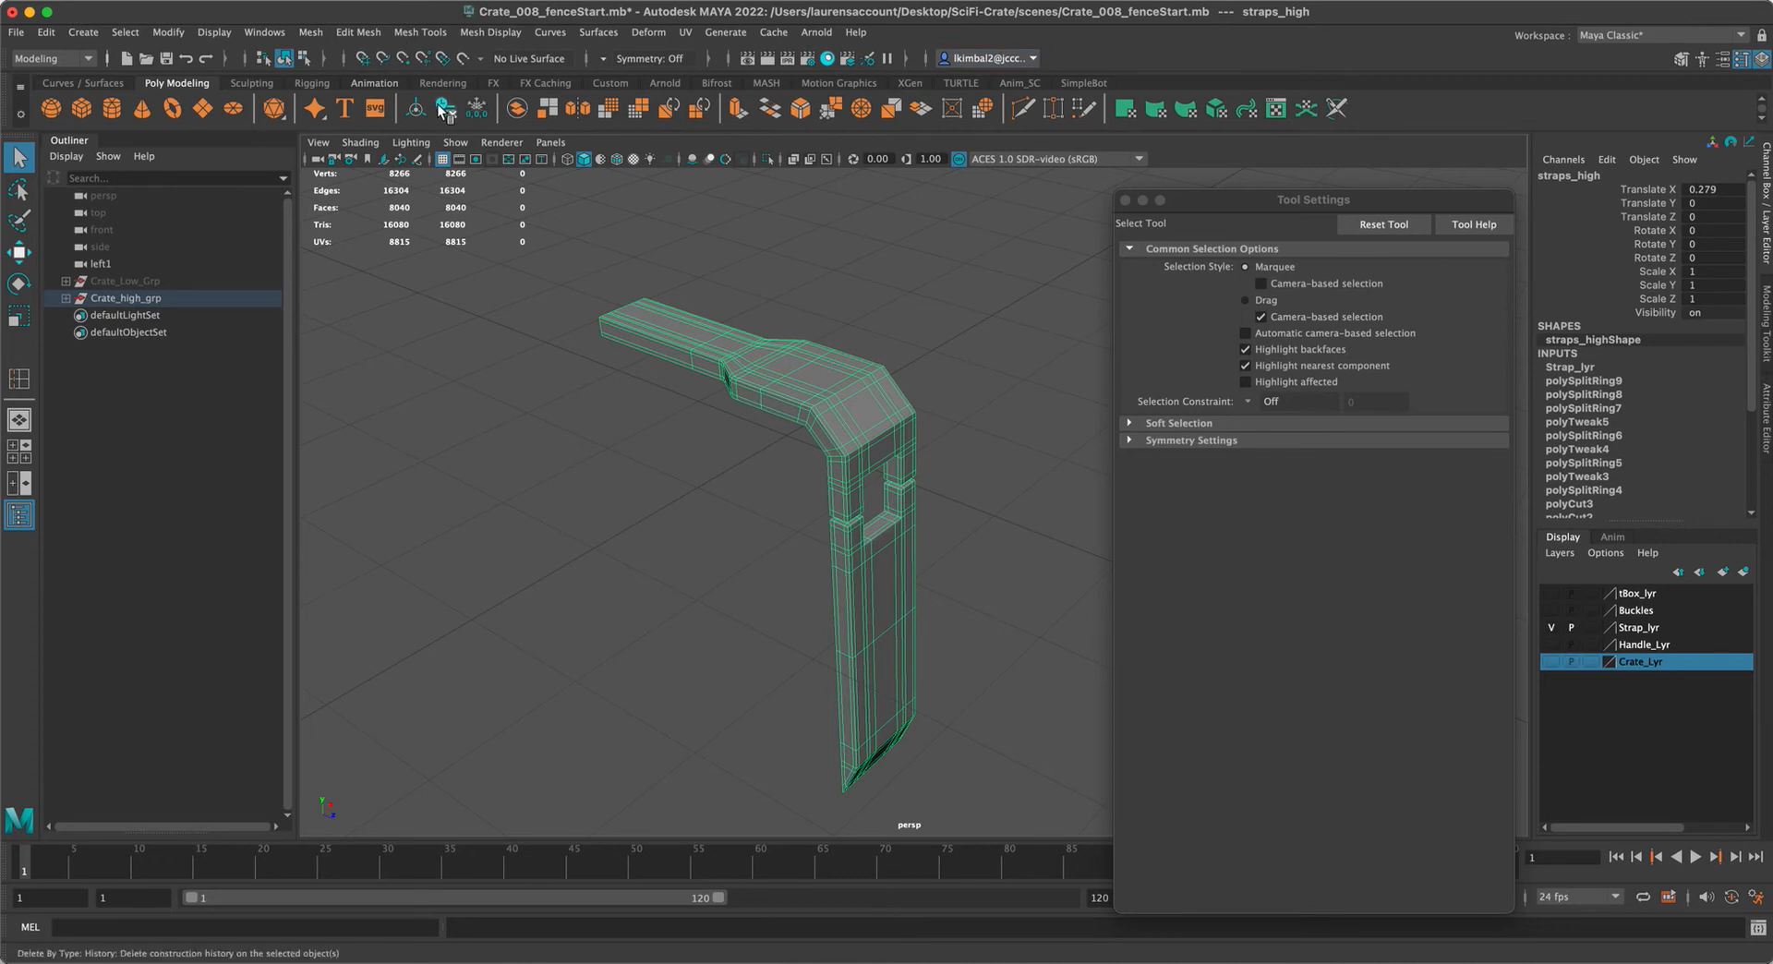
key("alt+shift+d")
left_click(1126, 200)
Turn off smooth preview and mirror the strap across the world Z axis, combined with the original and merging border vertices
right_click_drag(773, 376, 761, 340, "shift")
key("1")
right_click(757, 341, "shift")
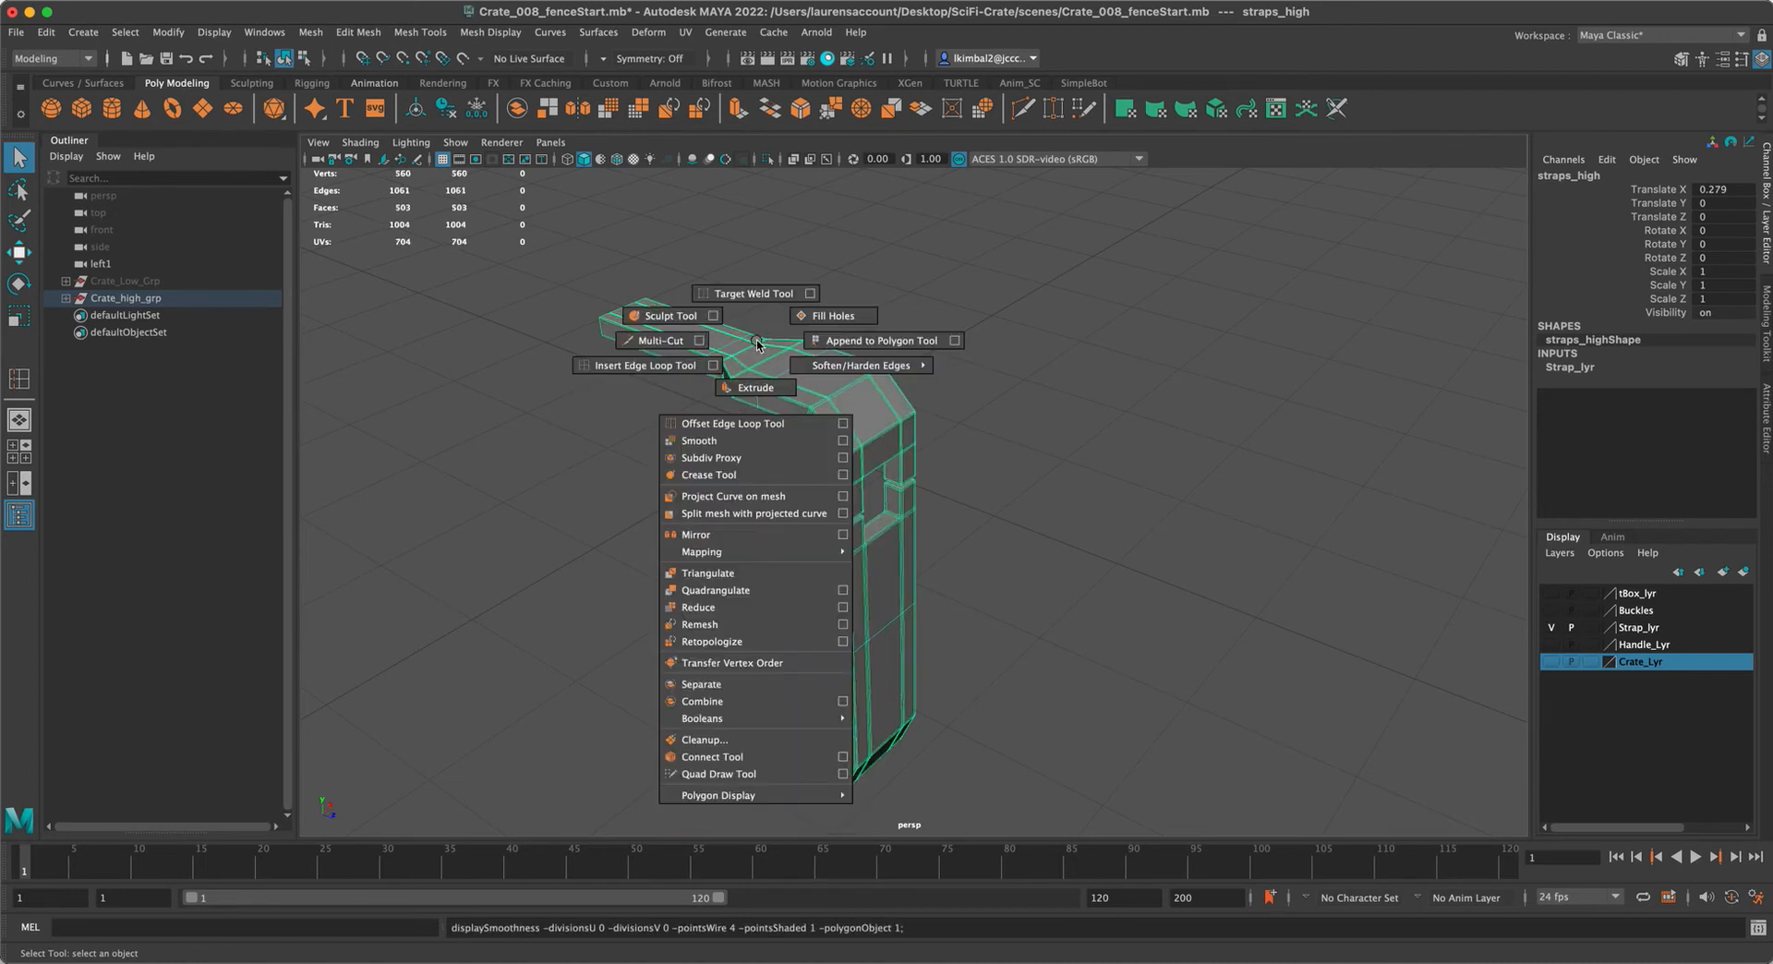
left_click(841, 535)
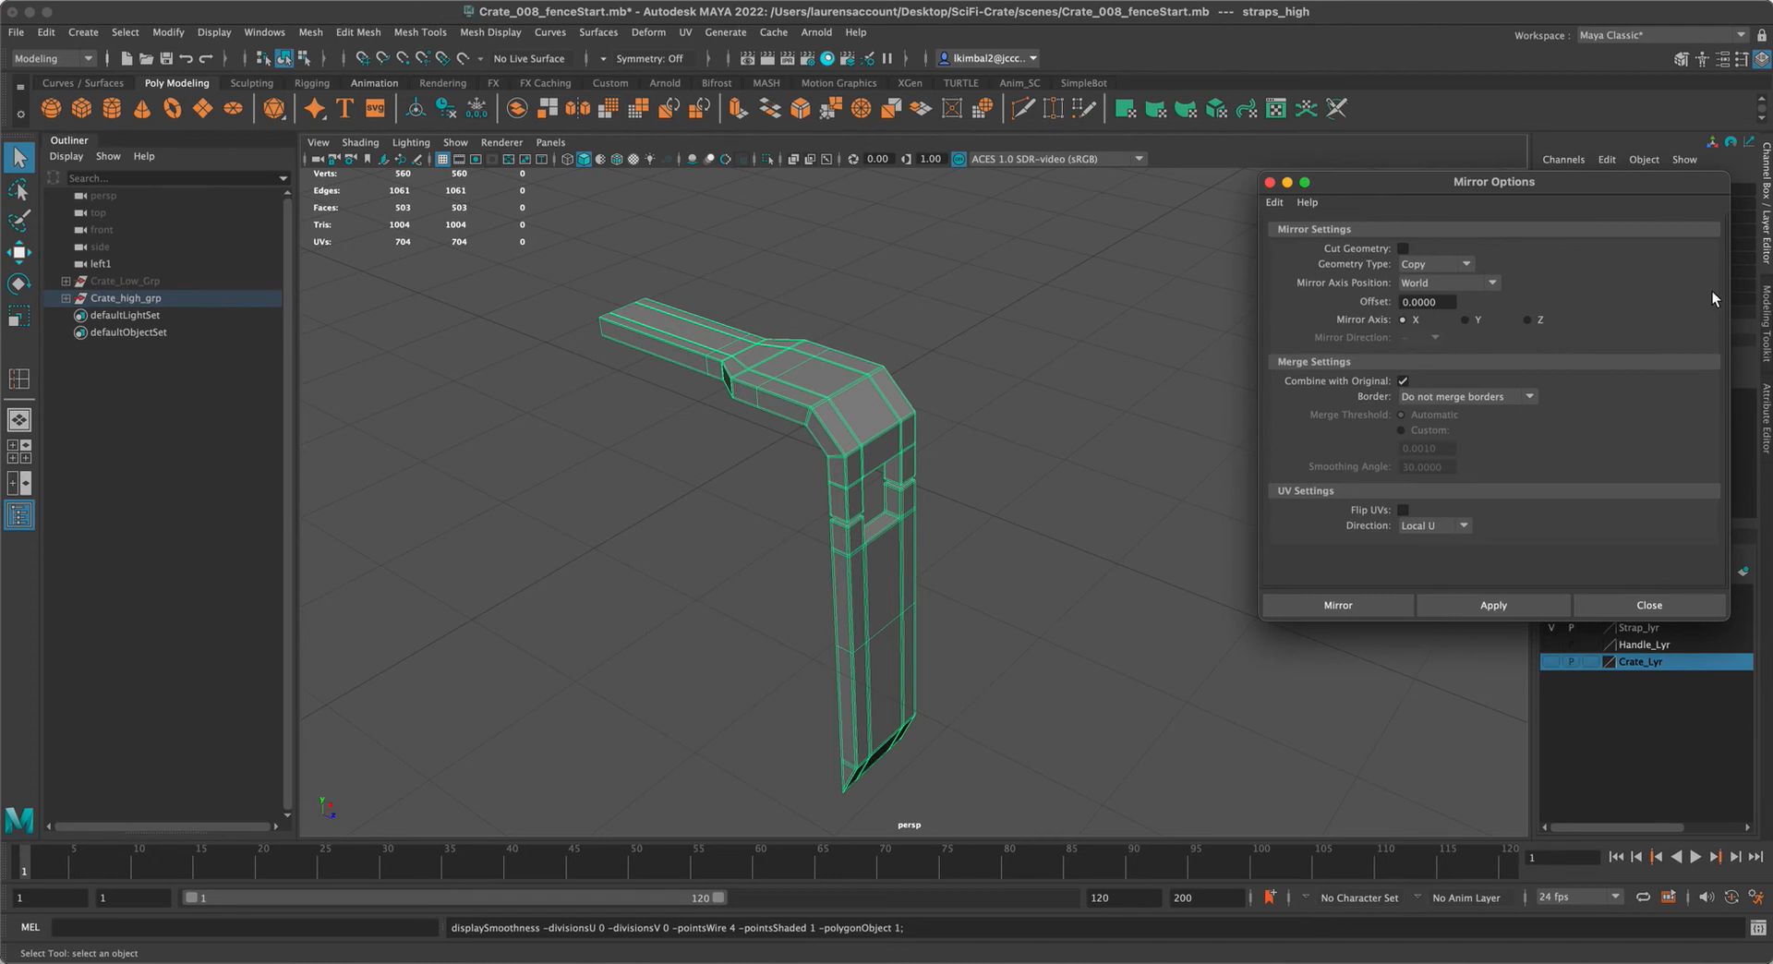
left_click(1526, 320)
left_click(1504, 396)
left_click(1440, 414)
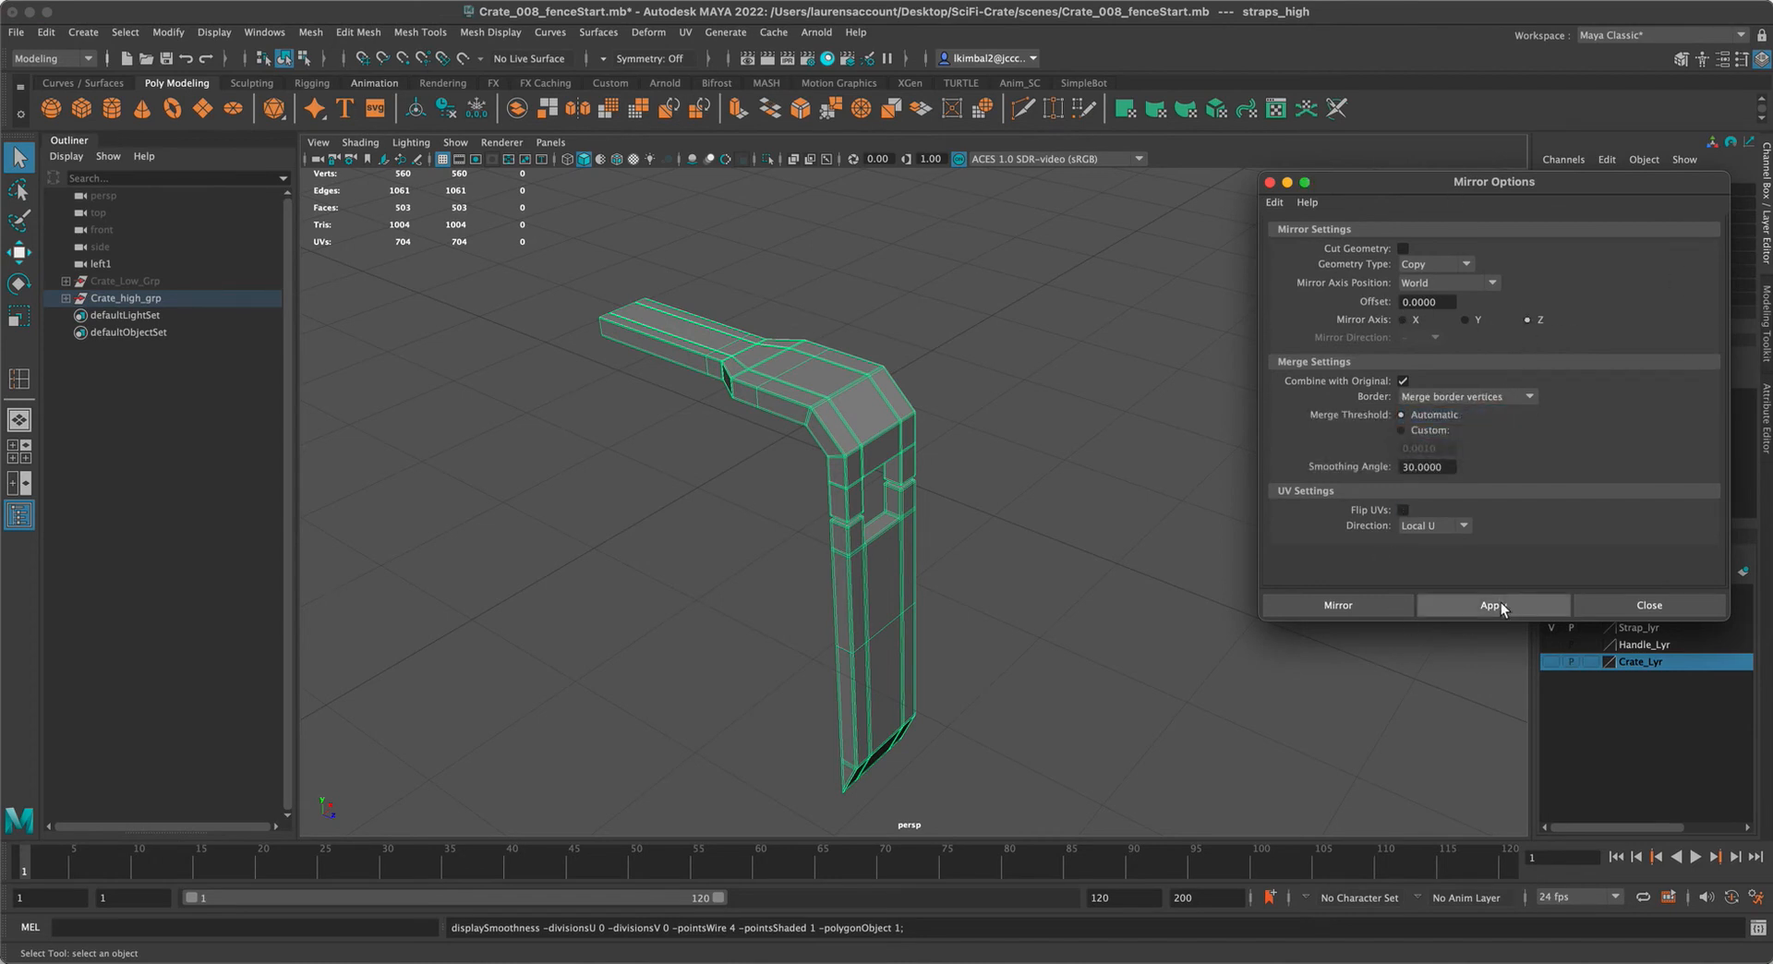
left_click(1468, 608)
left_click_drag(1152, 361, 912, 312, "alt")
left_click(931, 305)
left_click(756, 343)
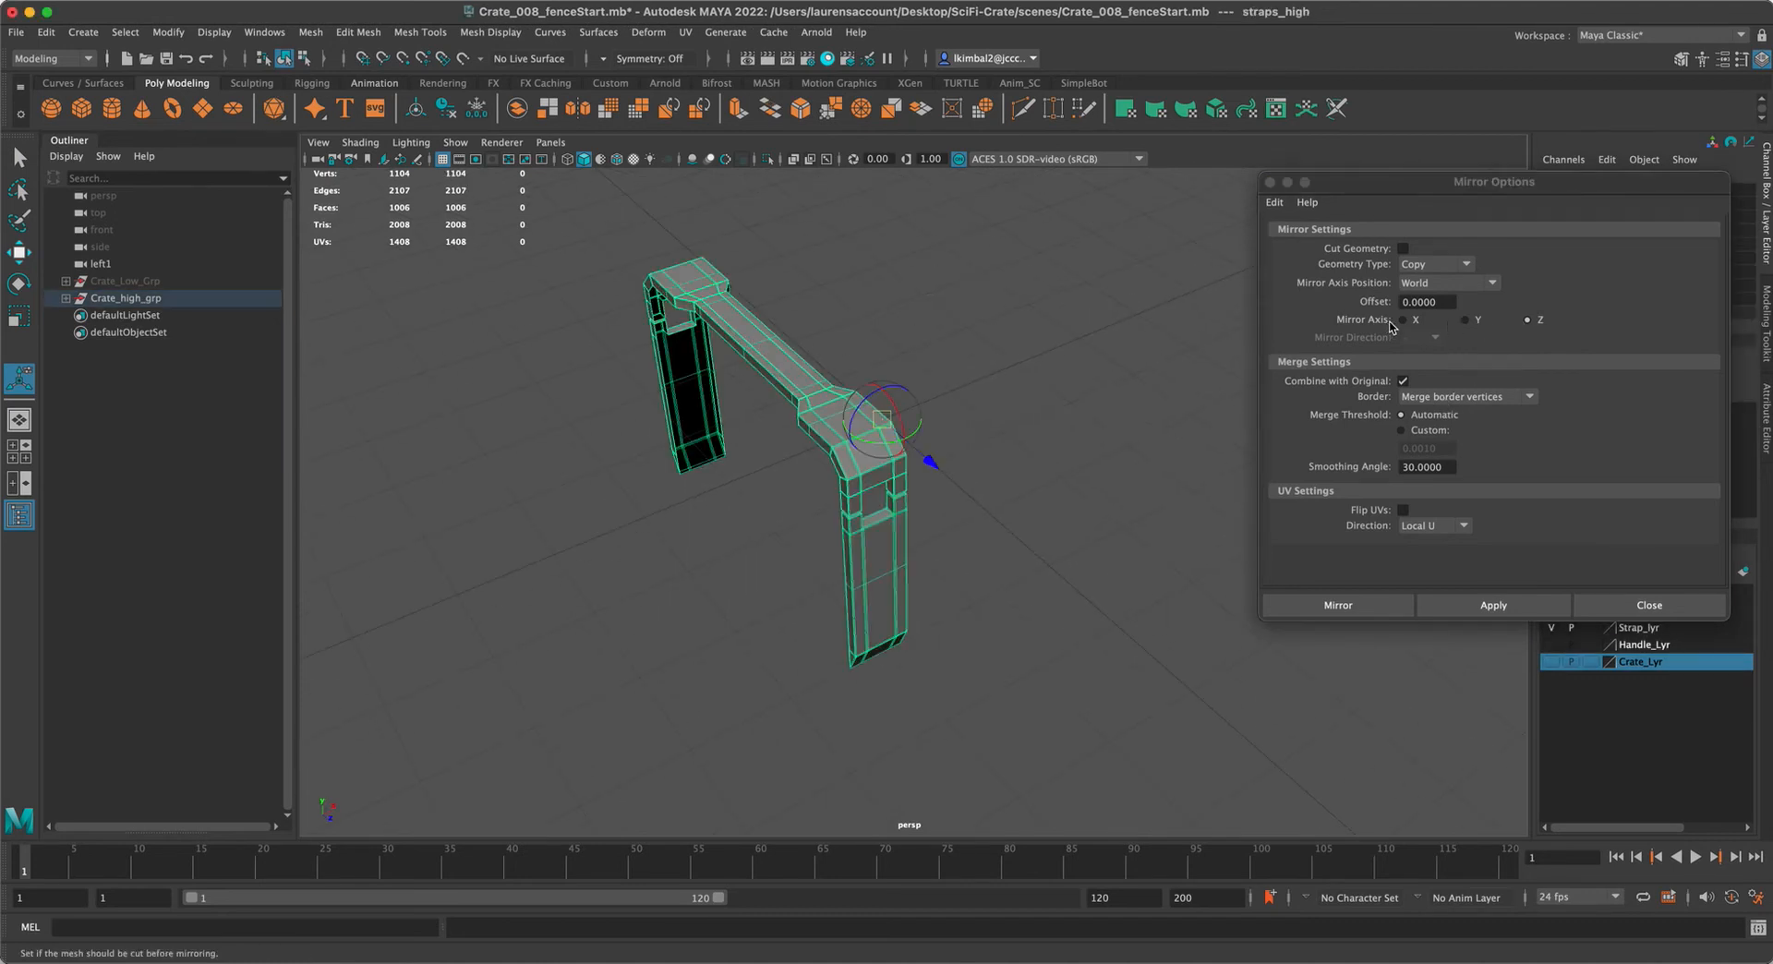
Mirror the completed strap across the world X axis, combined with the original and without merging borders
left_click(1403, 320)
left_click(1503, 396)
left_click(1516, 452)
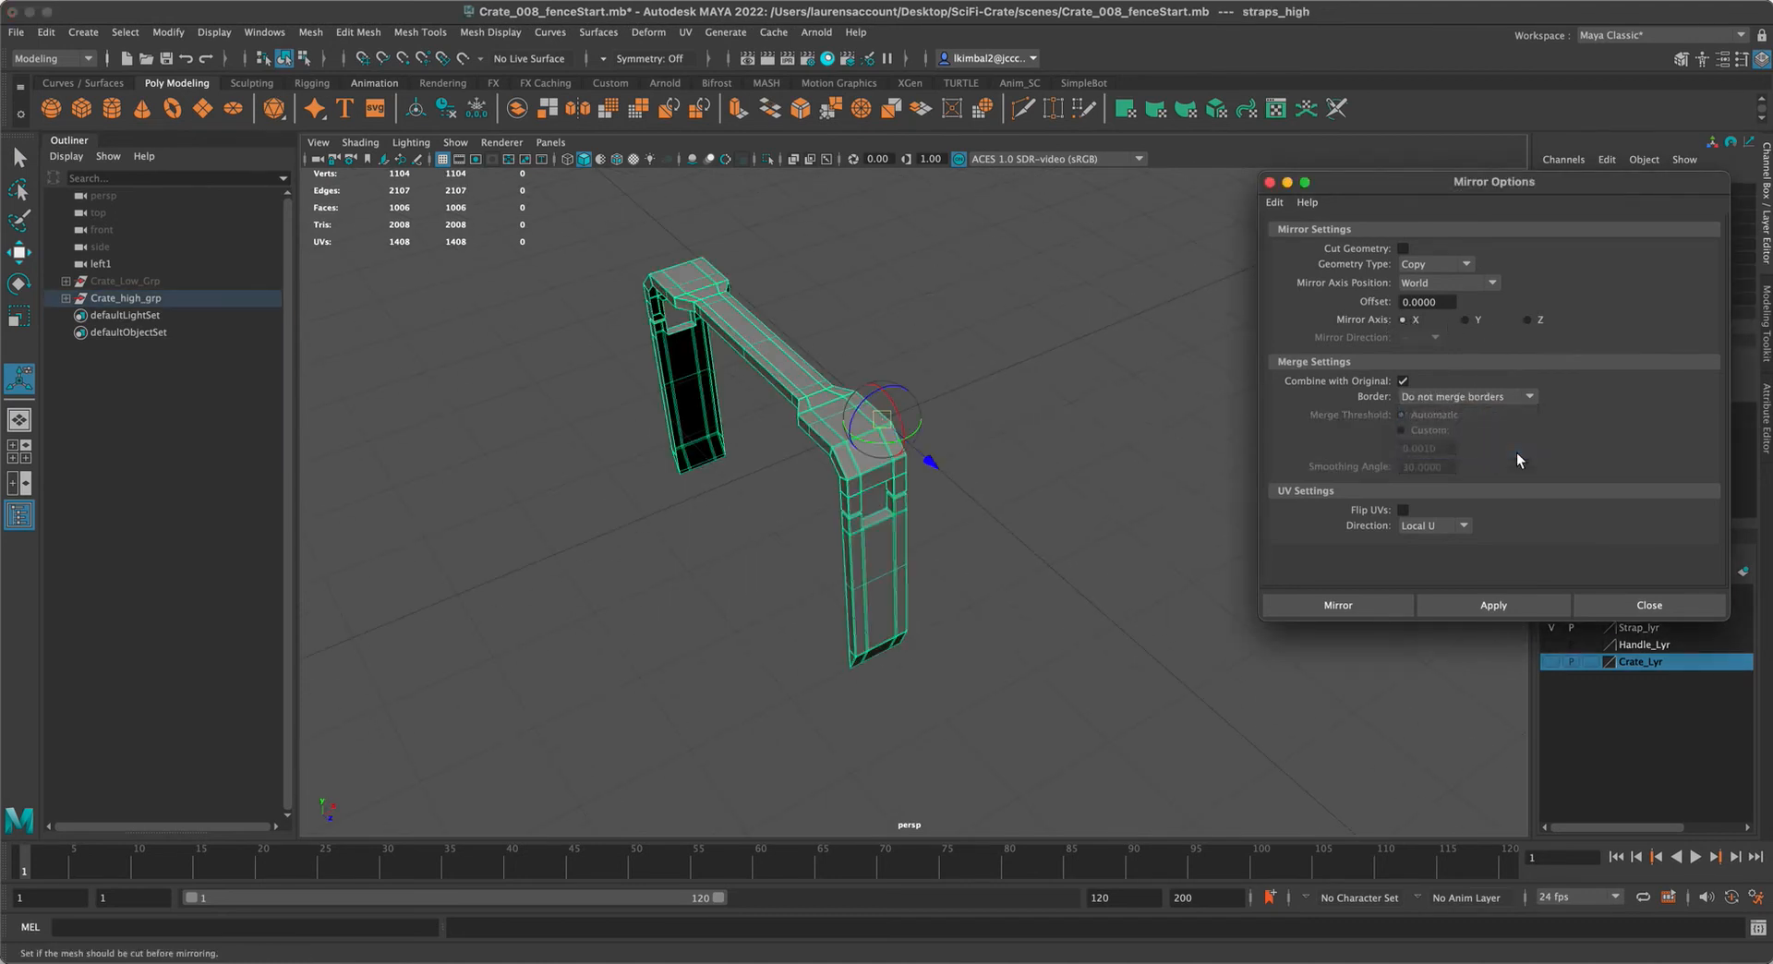
left_click(1512, 602)
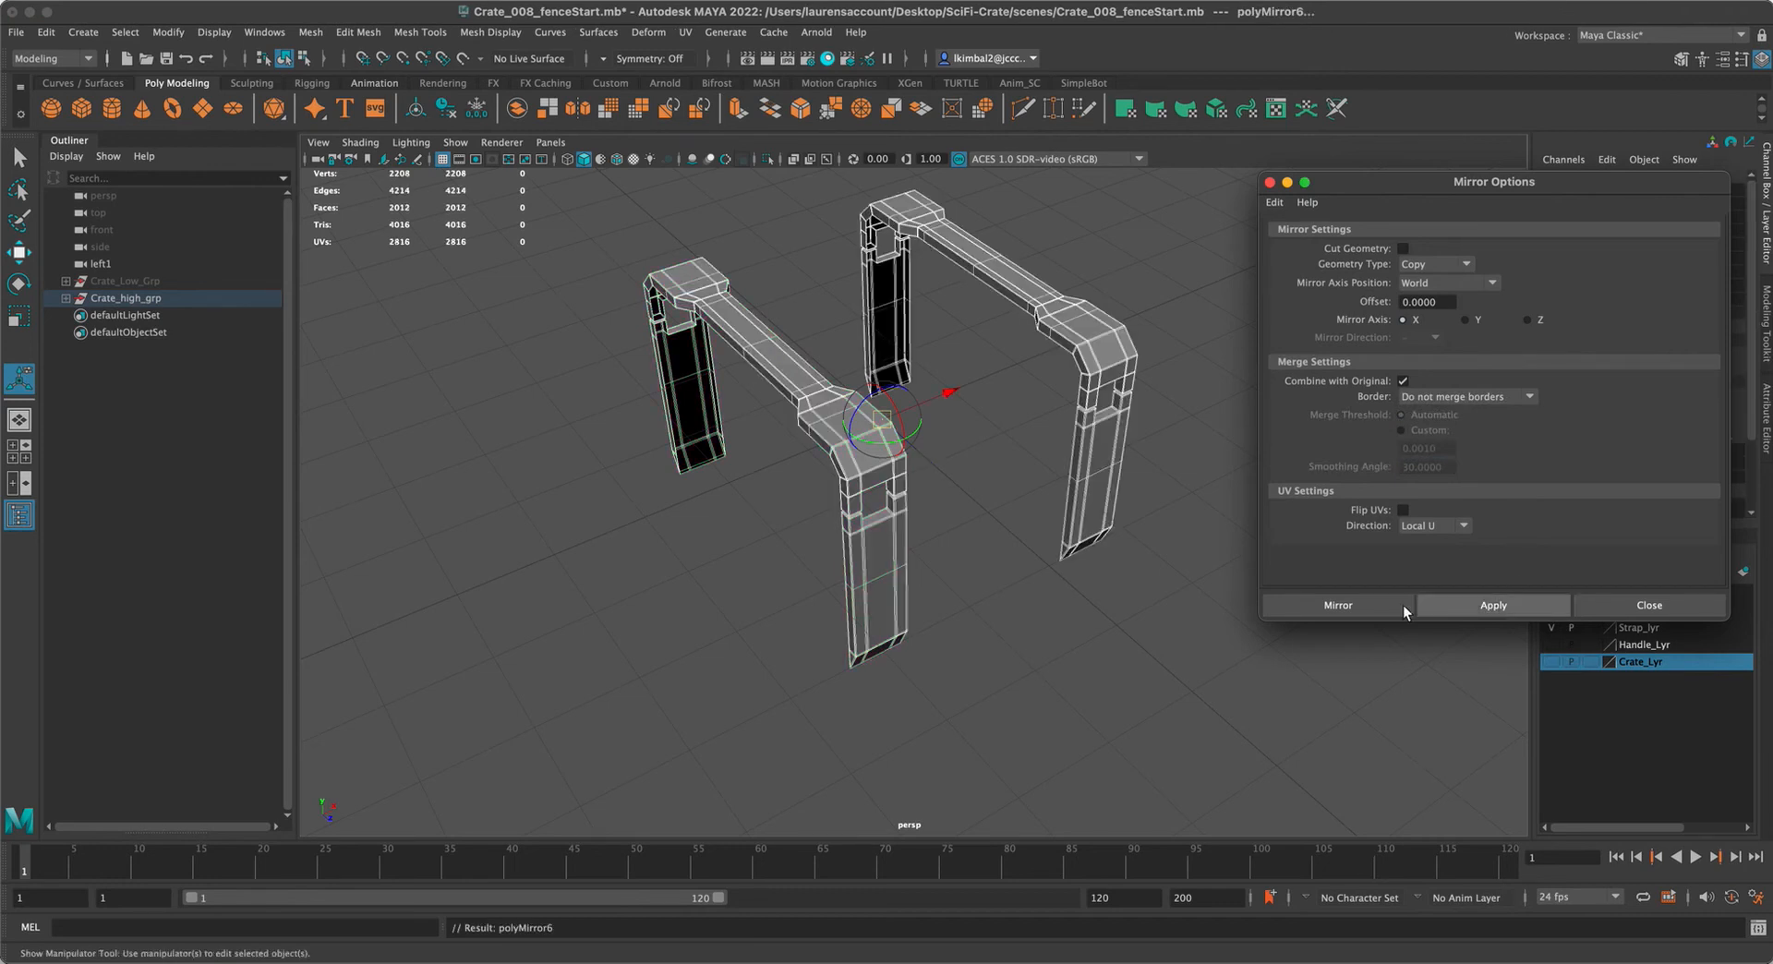
Delete the combined straps' construction history and freeze their transformations
left_click_drag(670, 427, 712, 482, "alt")
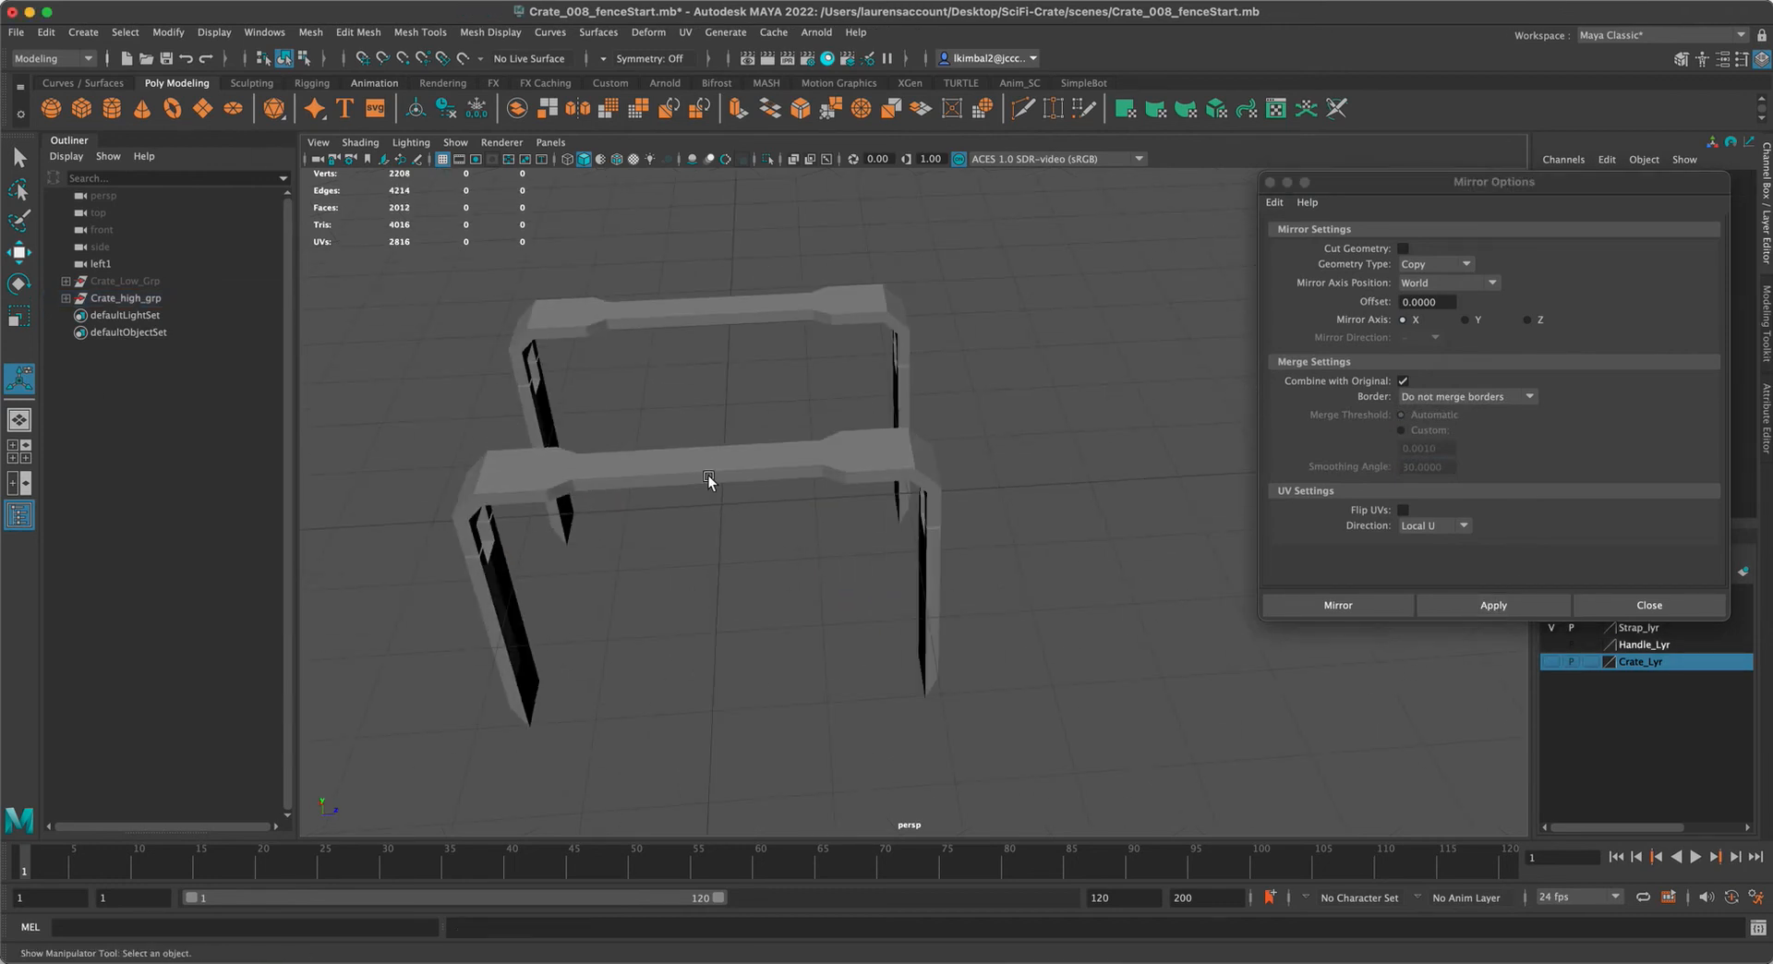
left_click(713, 480)
left_click(447, 110)
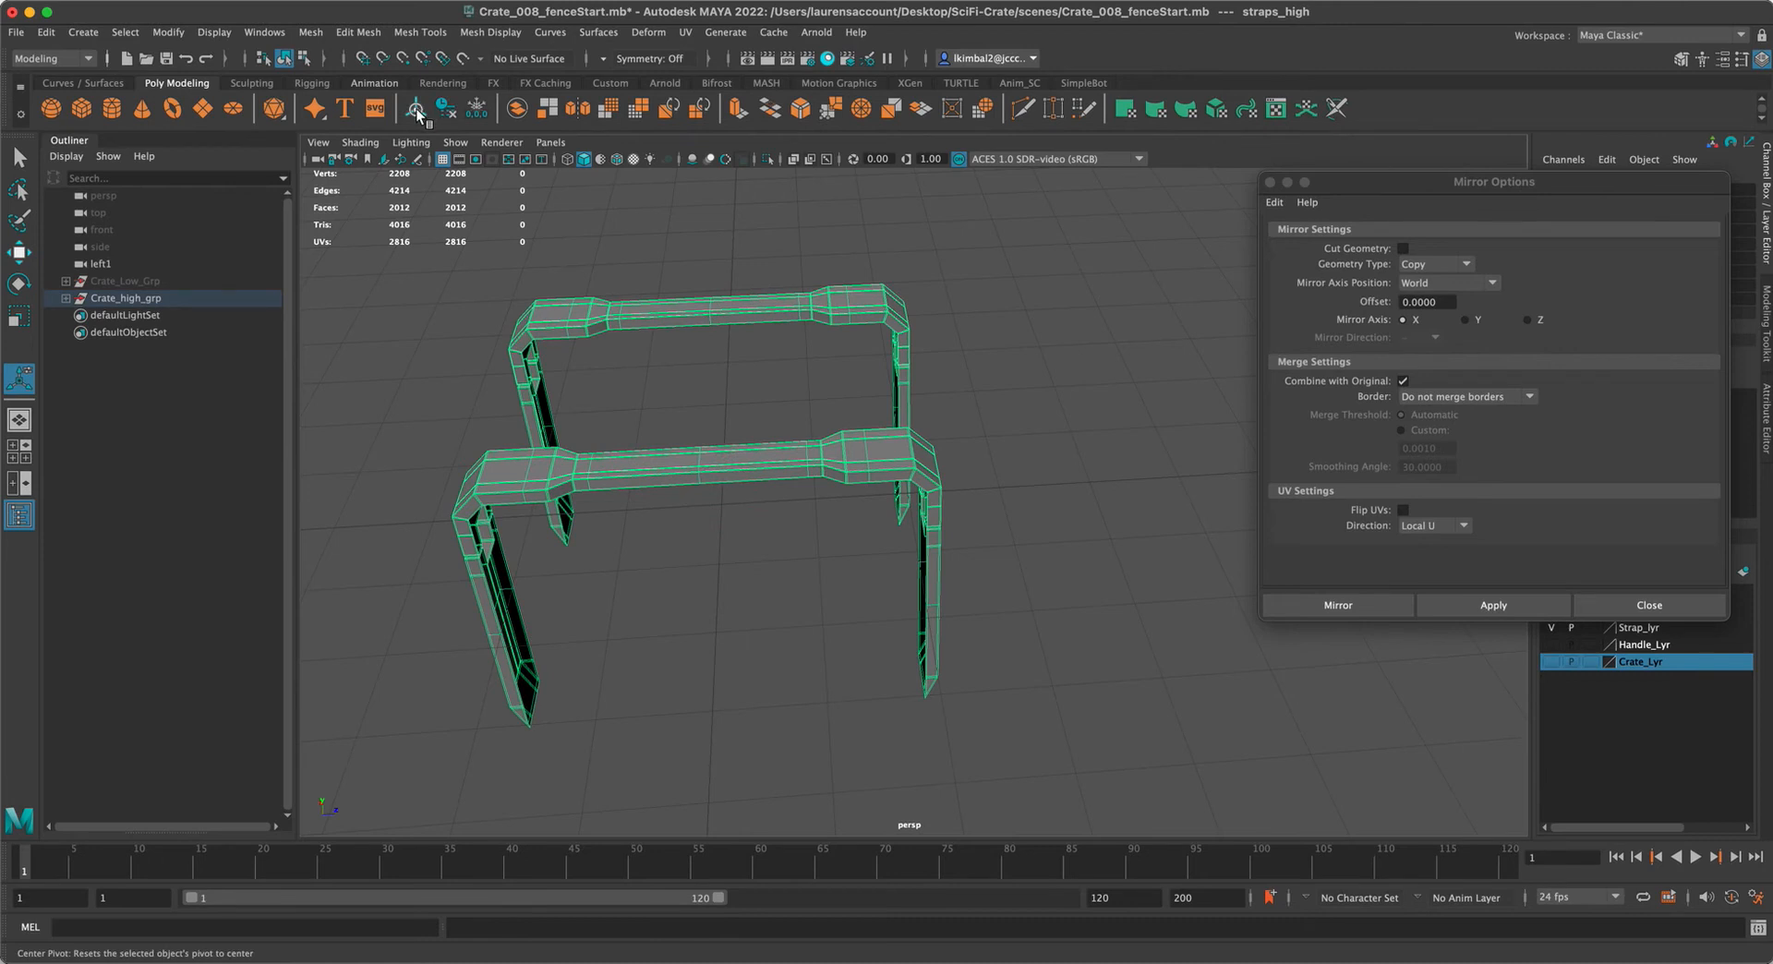
left_click(1270, 185)
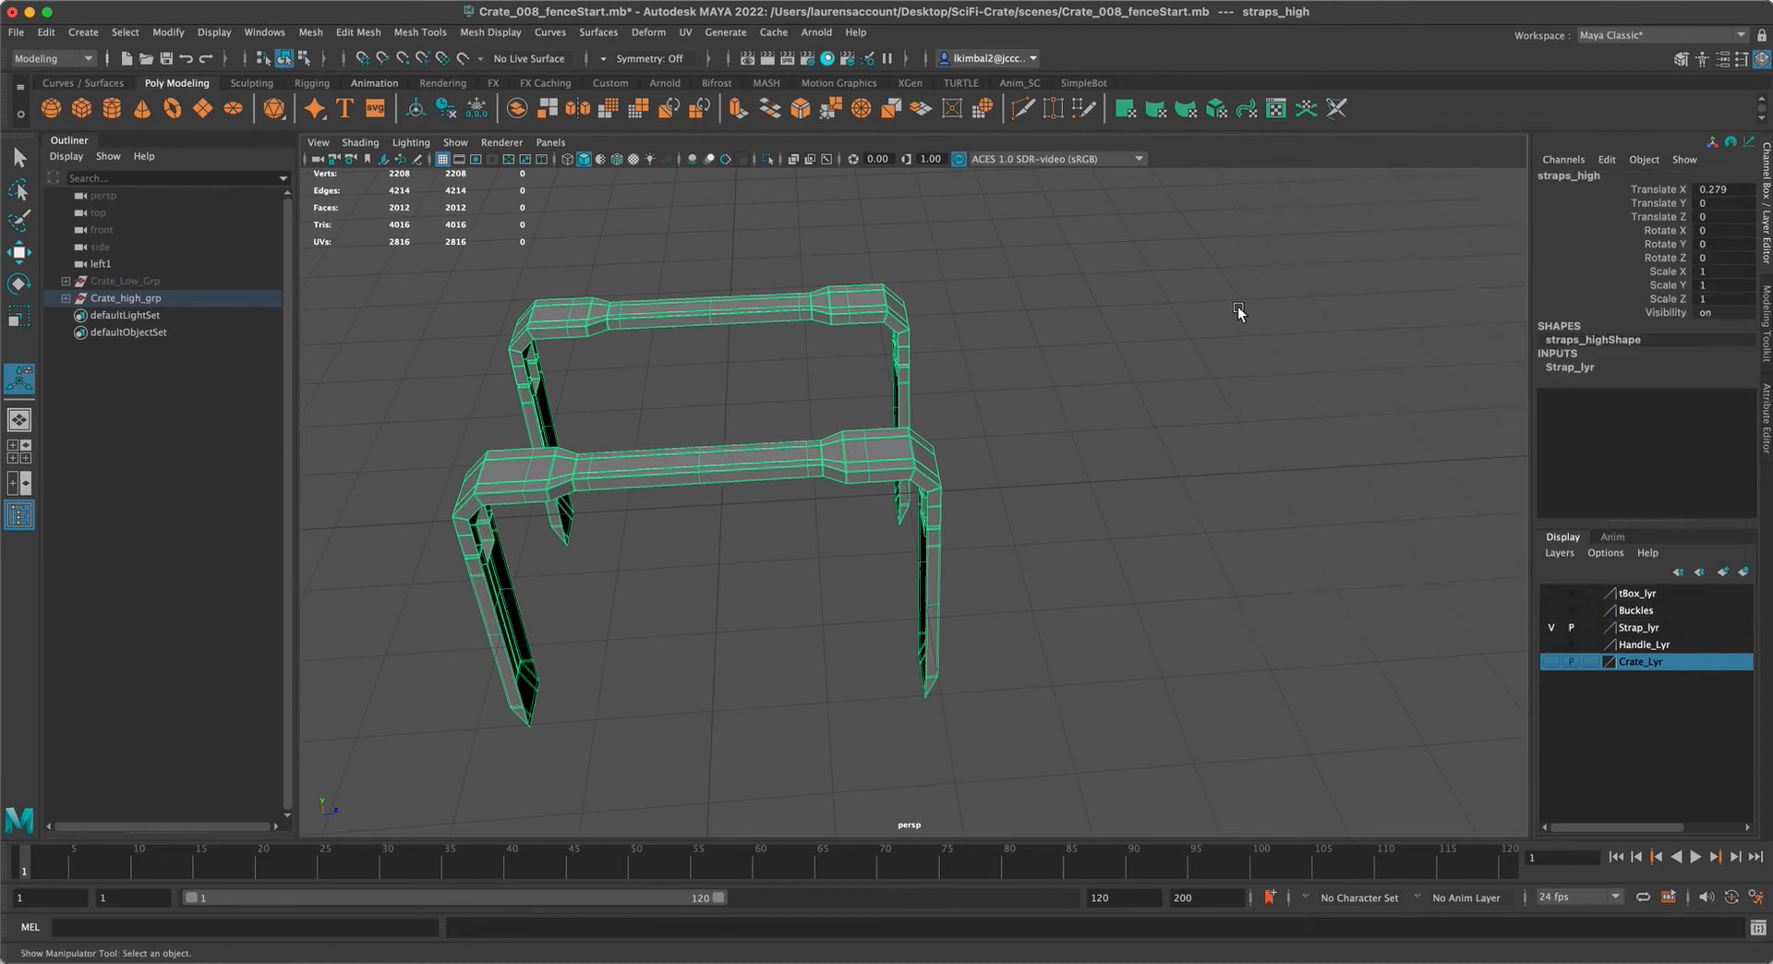
left_click(476, 108)
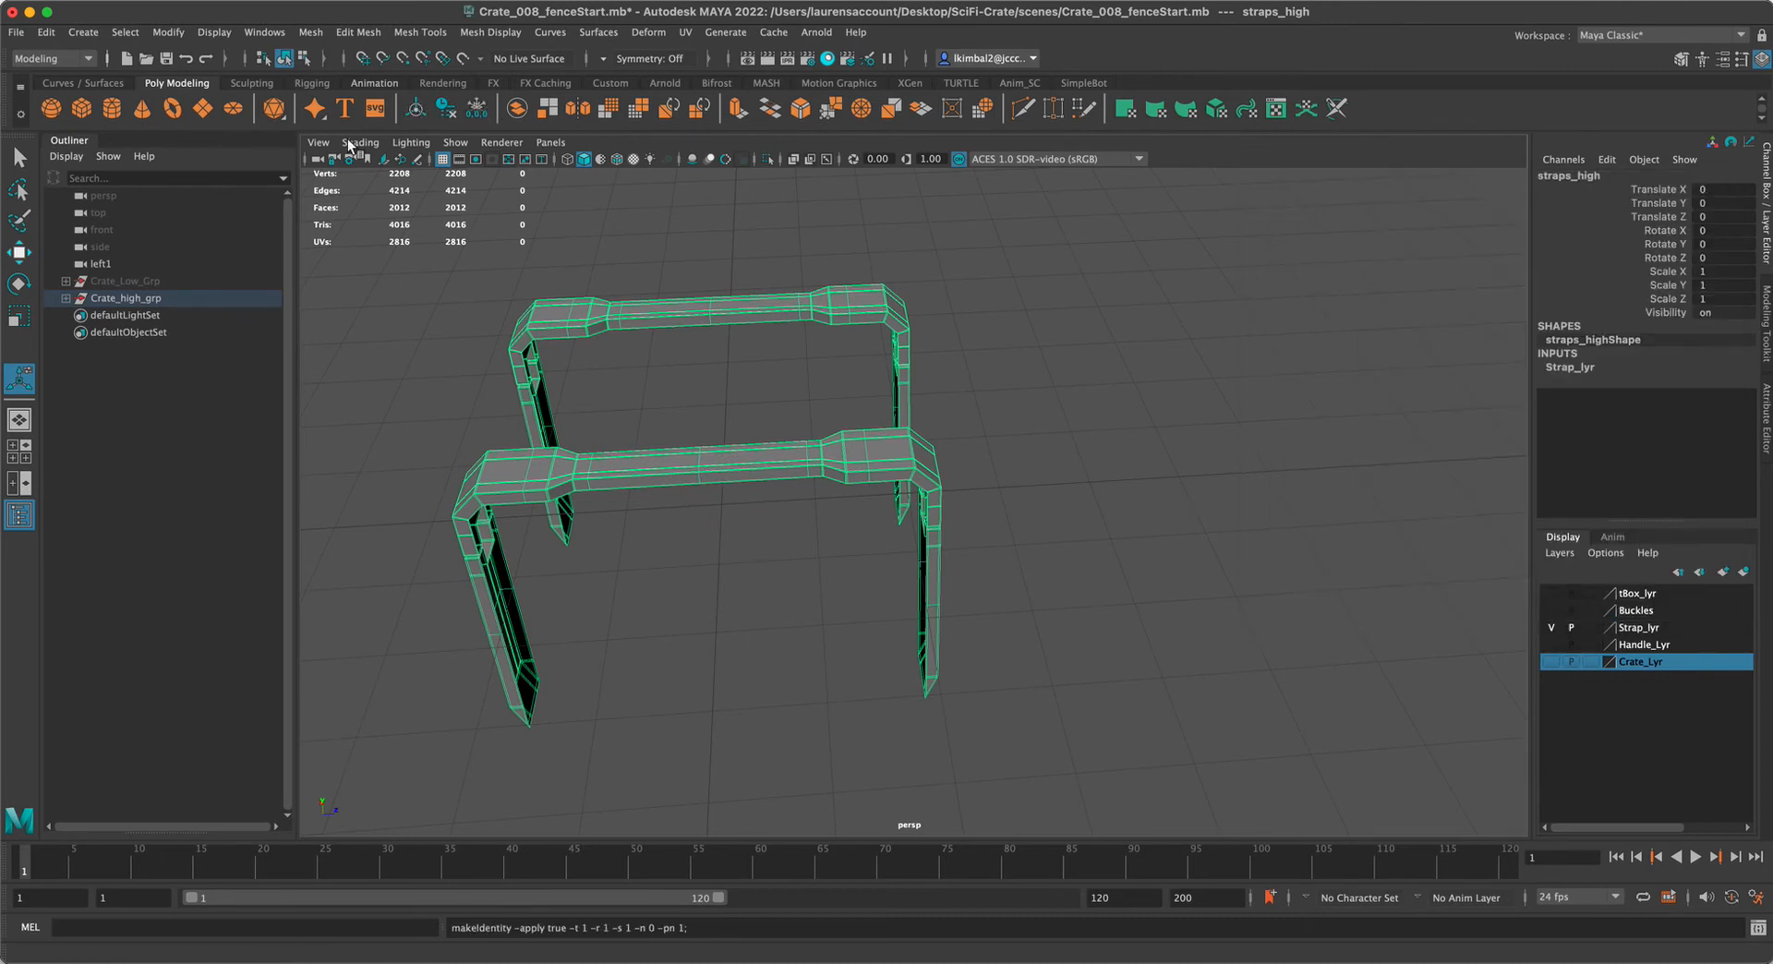
Deselect the straps, hide the Strap_lyr layer and show the Buckles layer
right_click_drag(1275, 489, 1070, 426, "alt")
mouse_move(1070, 426)
left_mouse_down("alt")
mouse_move(989, 415)
mouse_move(1048, 407)
left_mouse_up("alt")
left_click(1151, 330)
right_click_drag(1153, 317, 1339, 434, "alt")
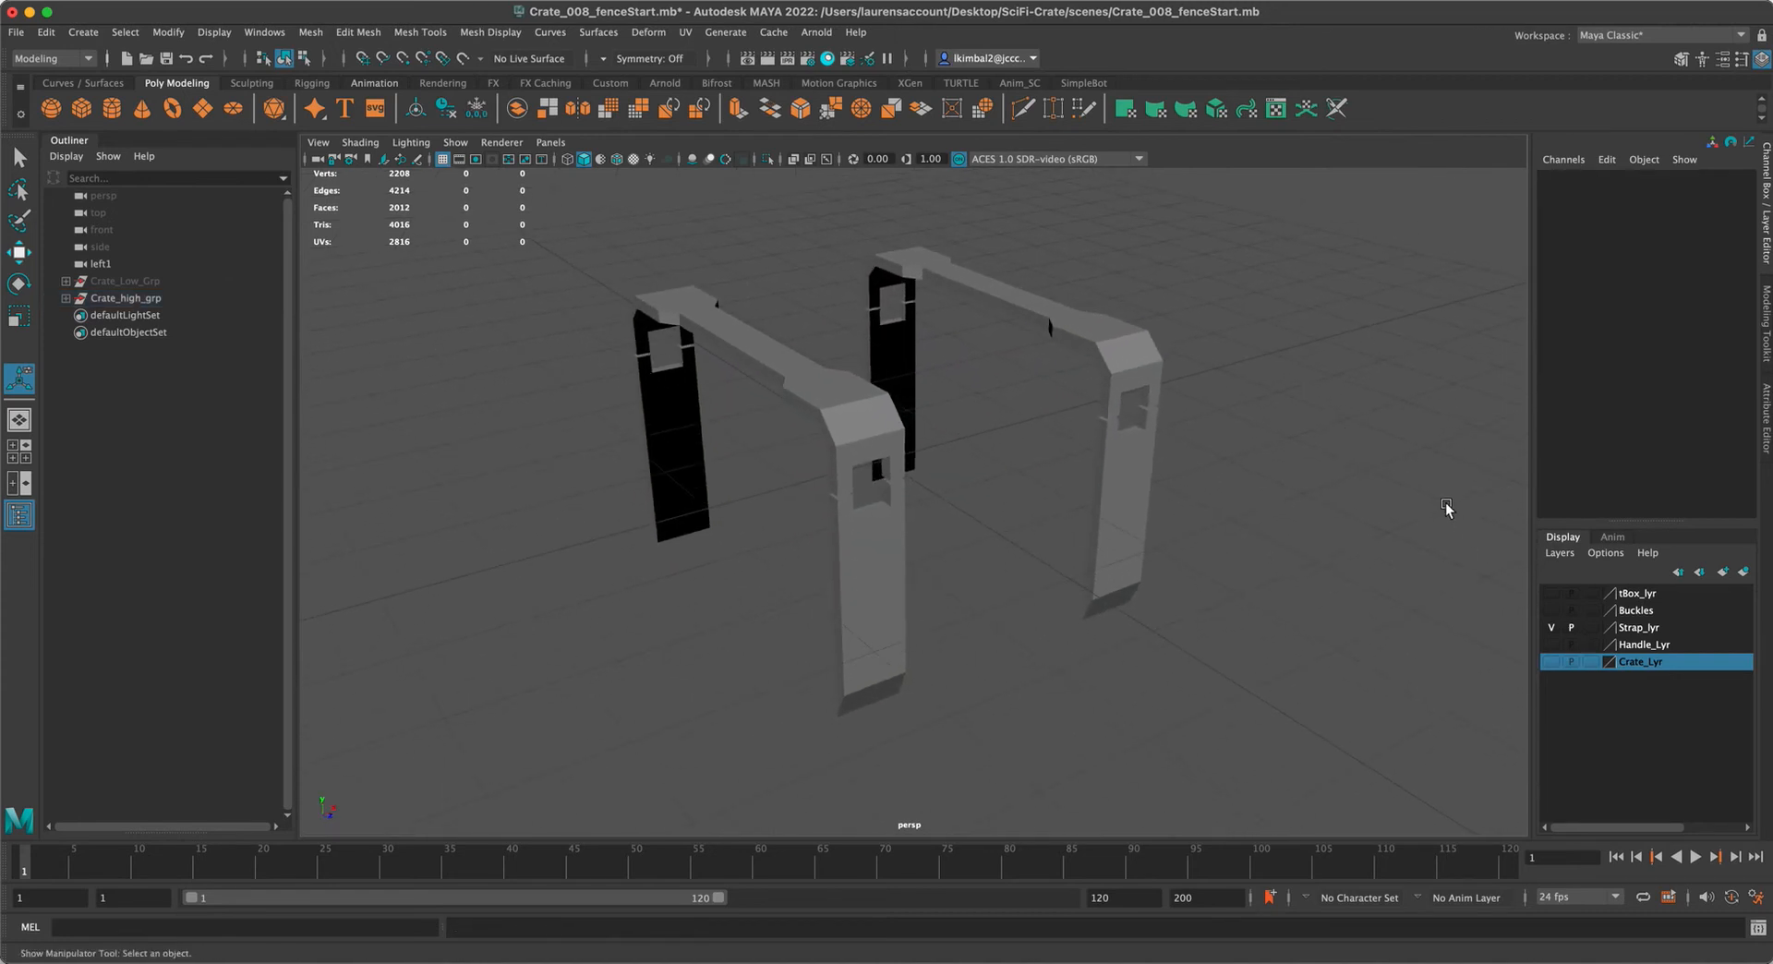
left_click(1553, 627)
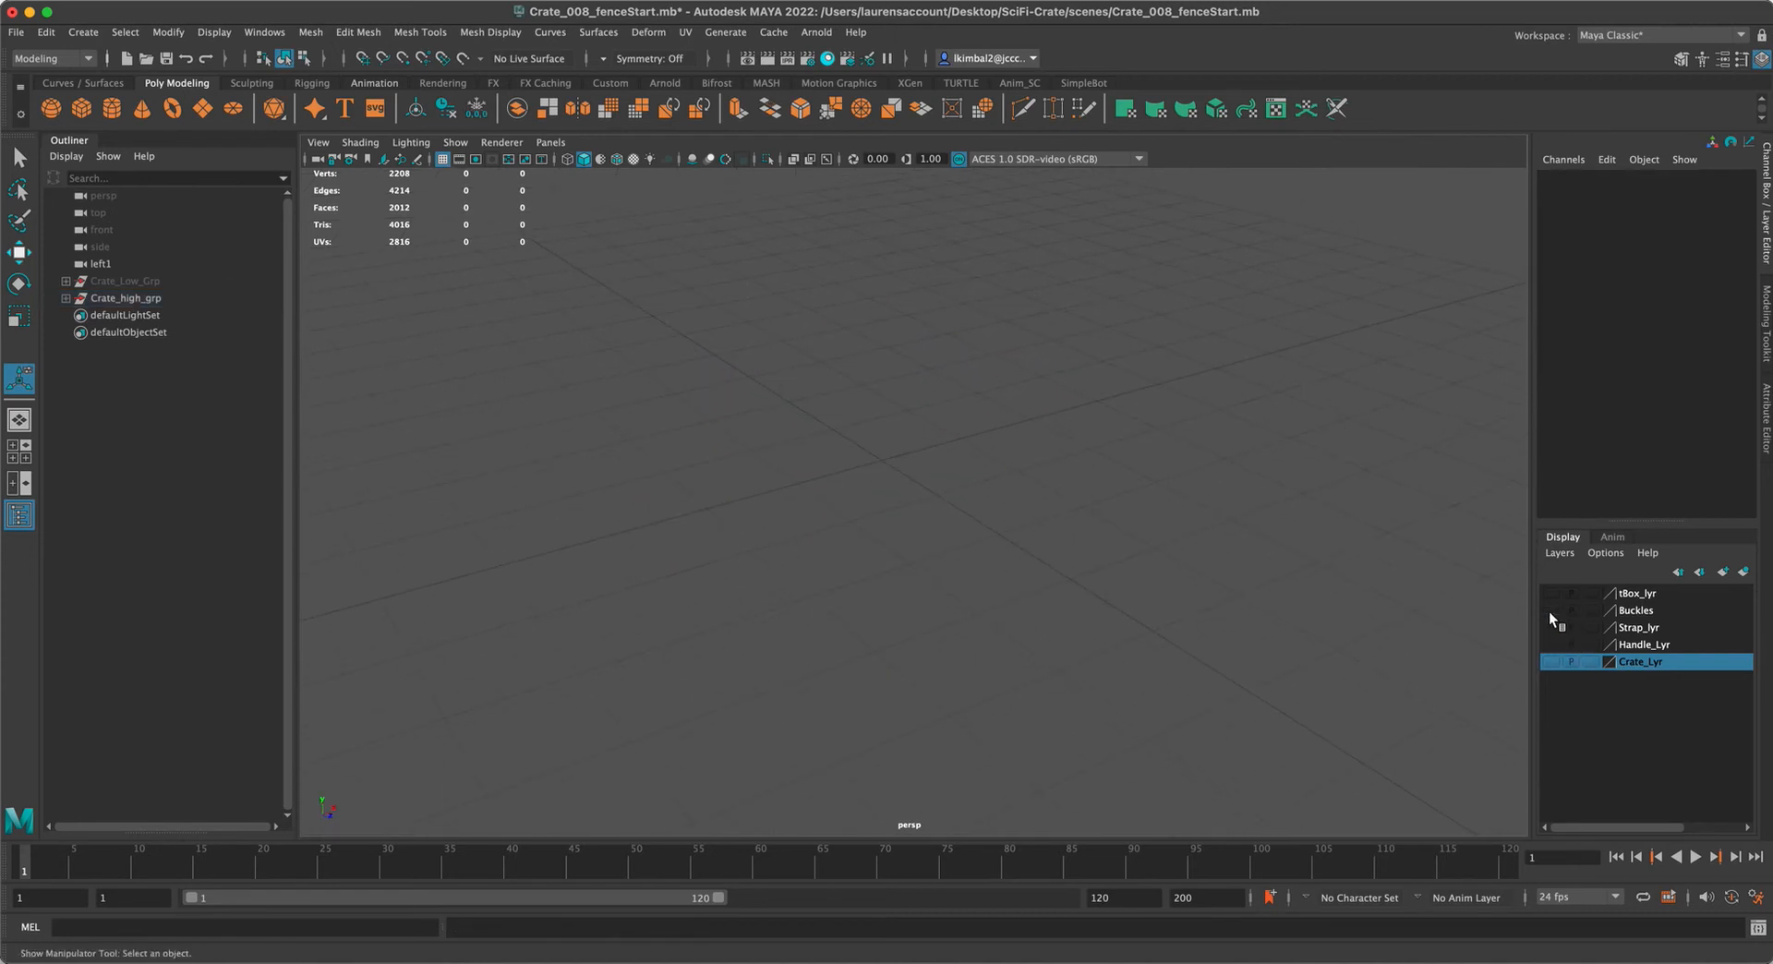
left_click(1551, 610)
Delete the faces of three of the four buckles, keeping only the nearest one, and return to object mode
left_click(848, 460)
right_click_drag(1188, 438, 1190, 485)
left_click_drag(618, 258, 960, 376)
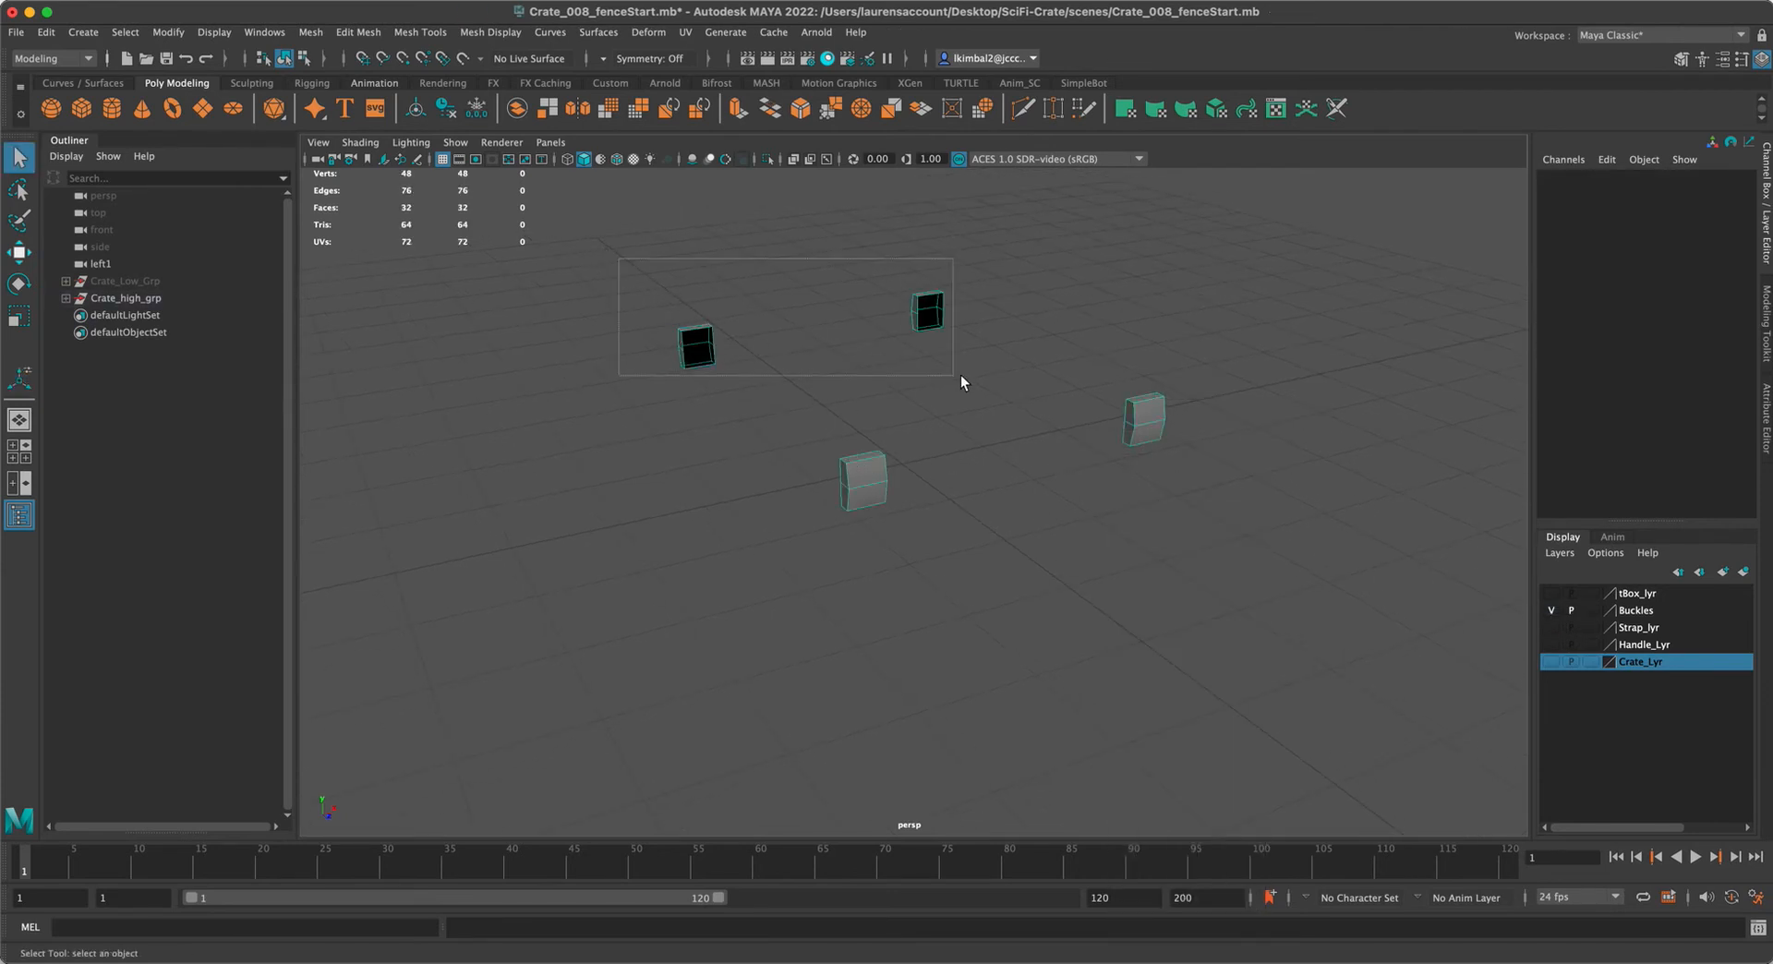
left_click_drag(1072, 362, 1217, 493, "shift")
key("ctrl+h")
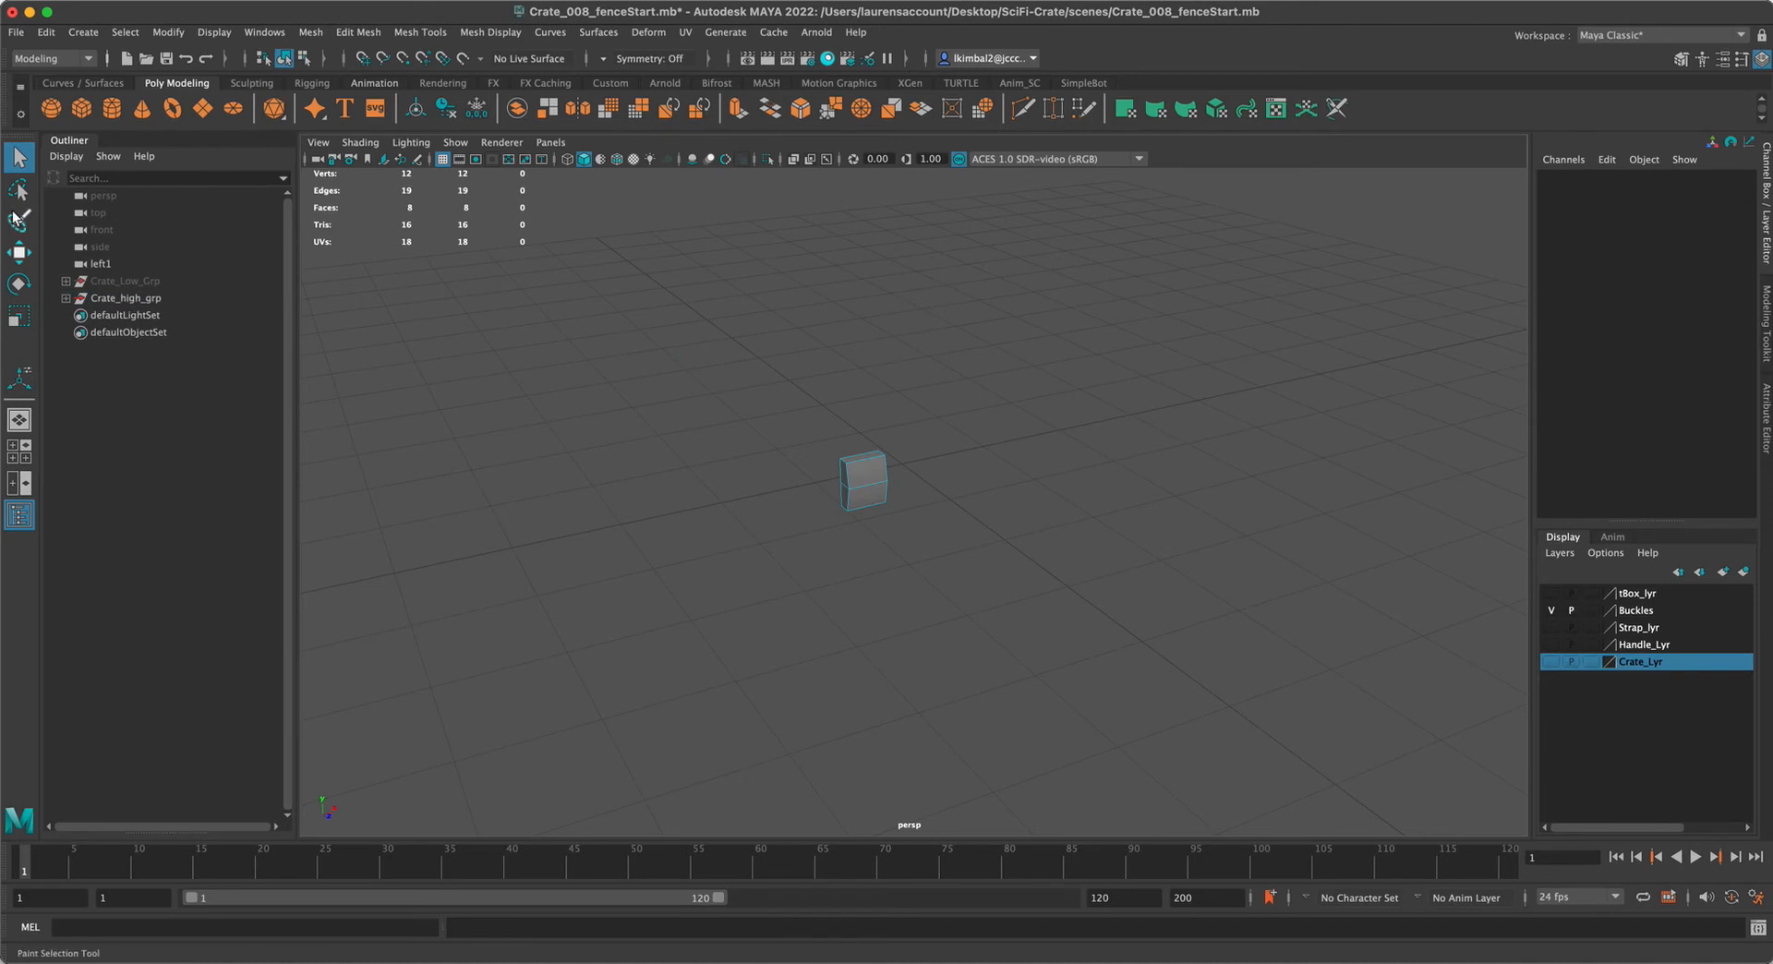
key("F8")
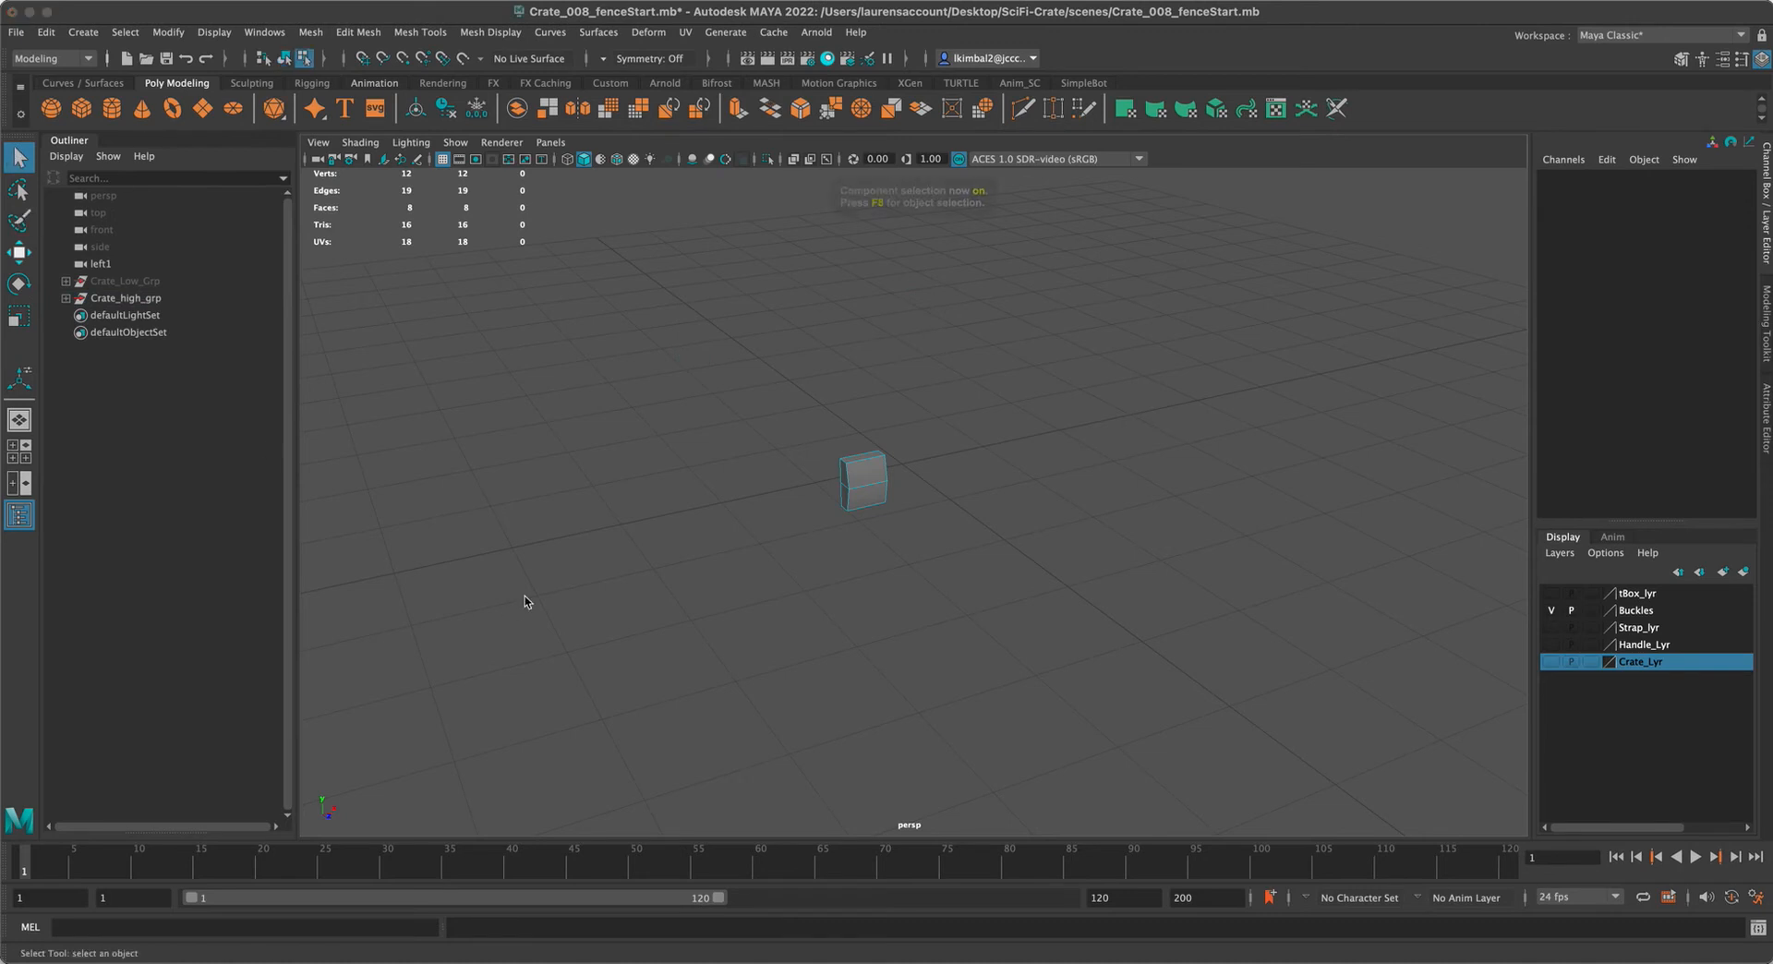
key("F8")
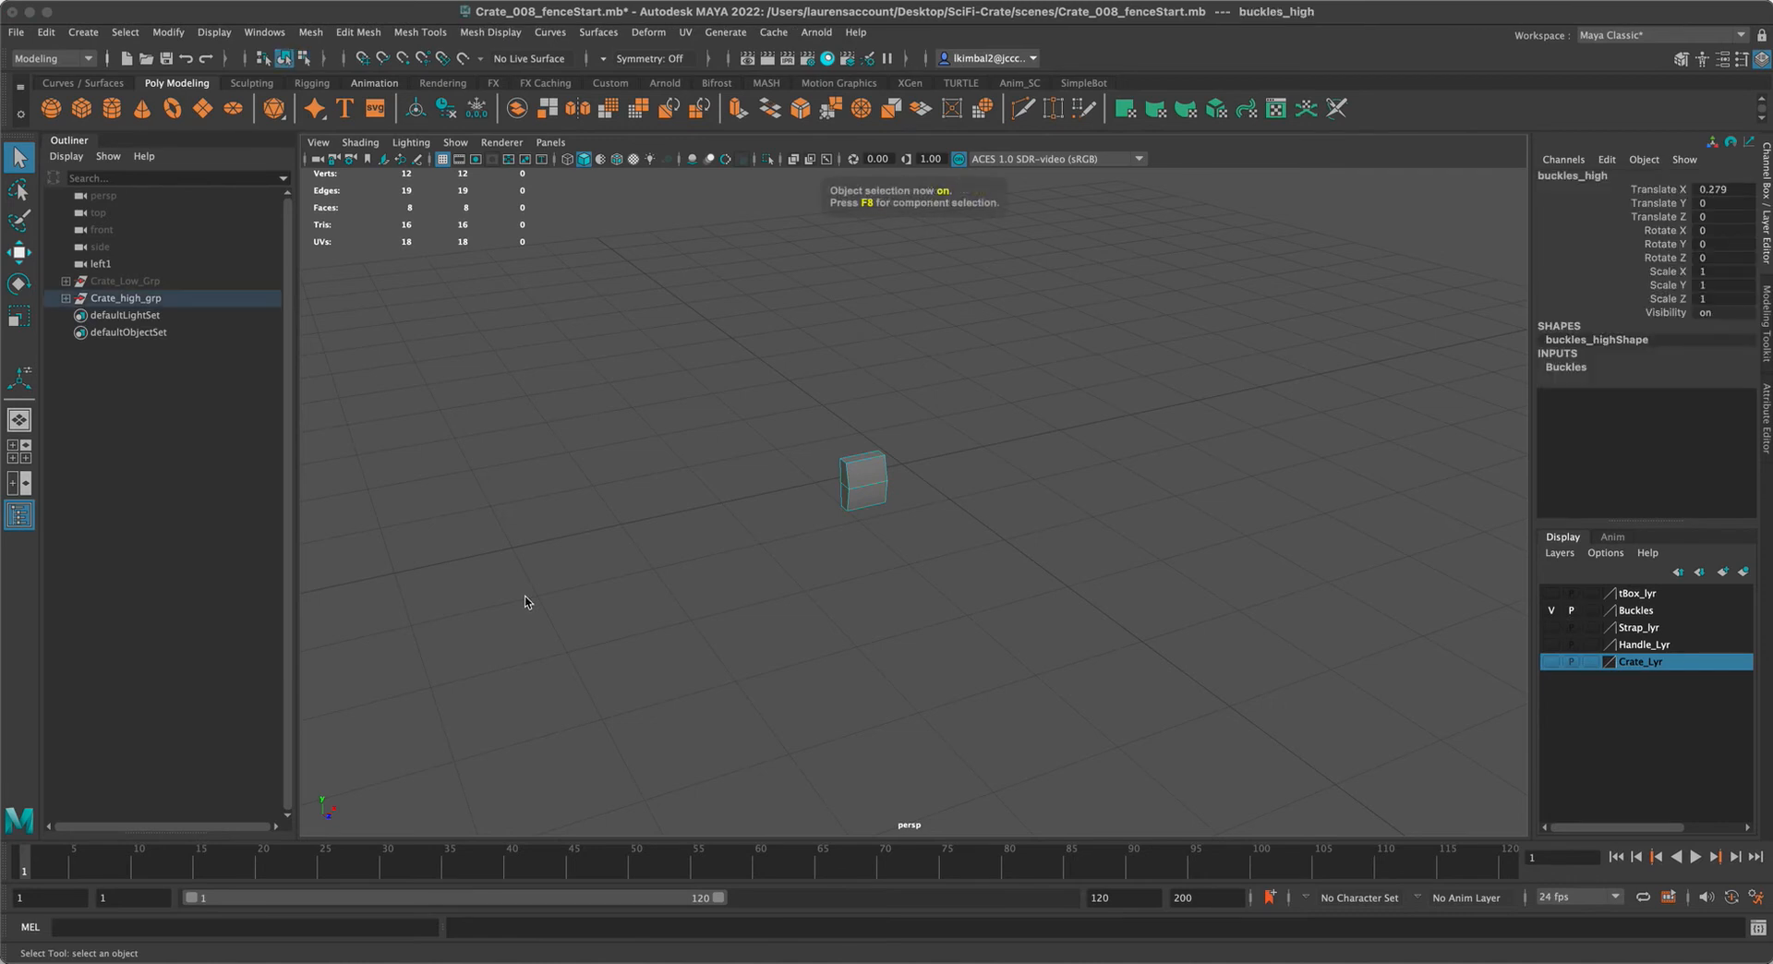
Insert 2 vertical edge loops across the buckle's front with the multiple edge loops option, and scale them out to its side edges
right_click_drag(814, 455, 772, 480, "shift")
left_click(1286, 343)
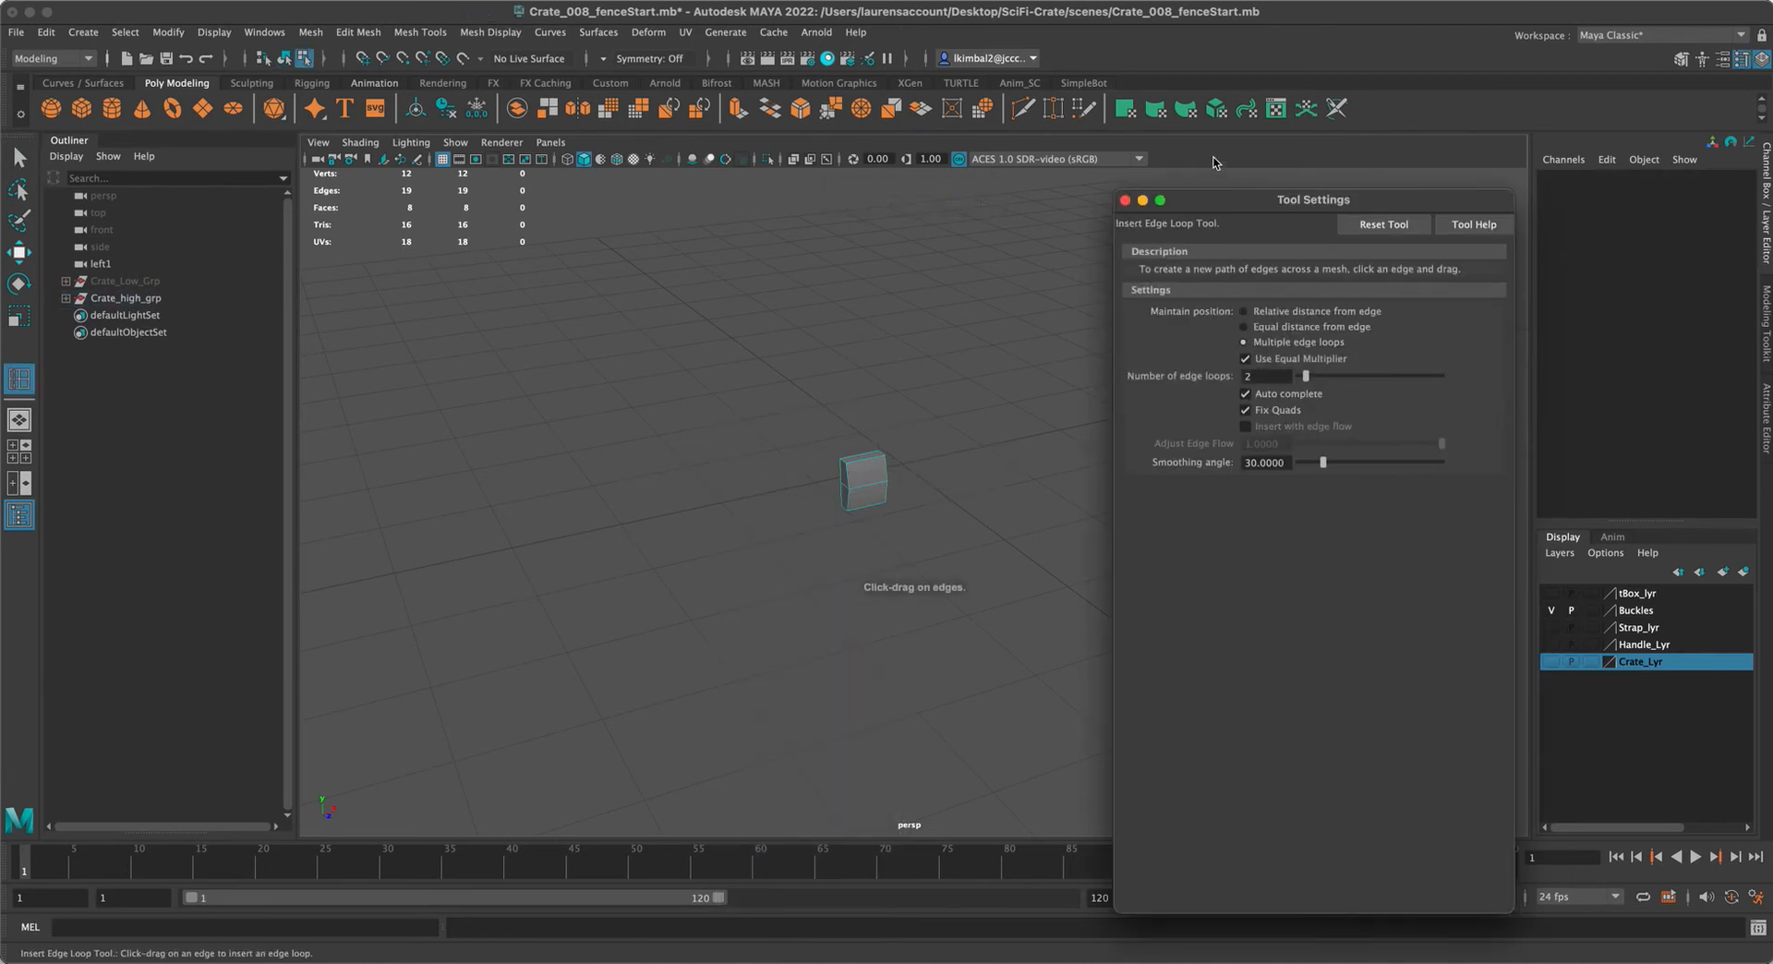
left_click(1125, 201)
scroll(942, 375, "up", 15)
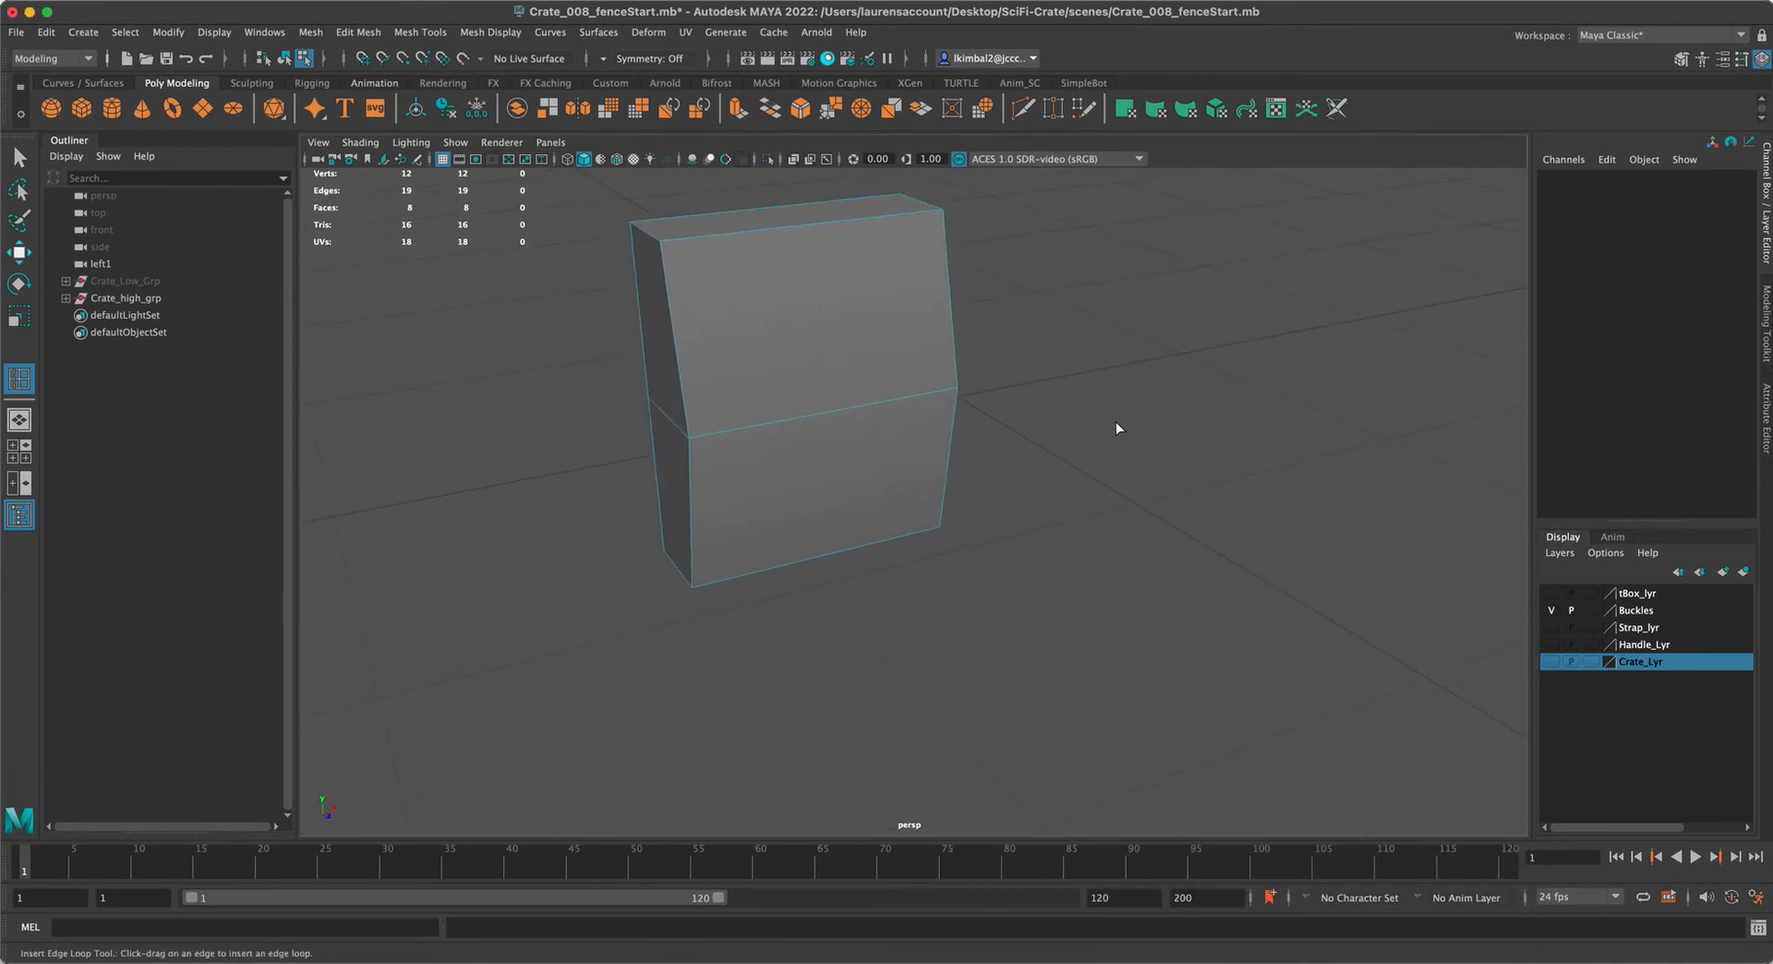
middle_click_drag(1115, 421, 1176, 467, "alt")
left_click(825, 282)
key("e")
key("r")
left_click_drag(934, 427, 1068, 403)
Insert two horizontal edge loops around the buckle's upper half and show the Modeling Toolkit
left_click_drag(545, 300, 651, 275, "alt")
left_click(15, 376)
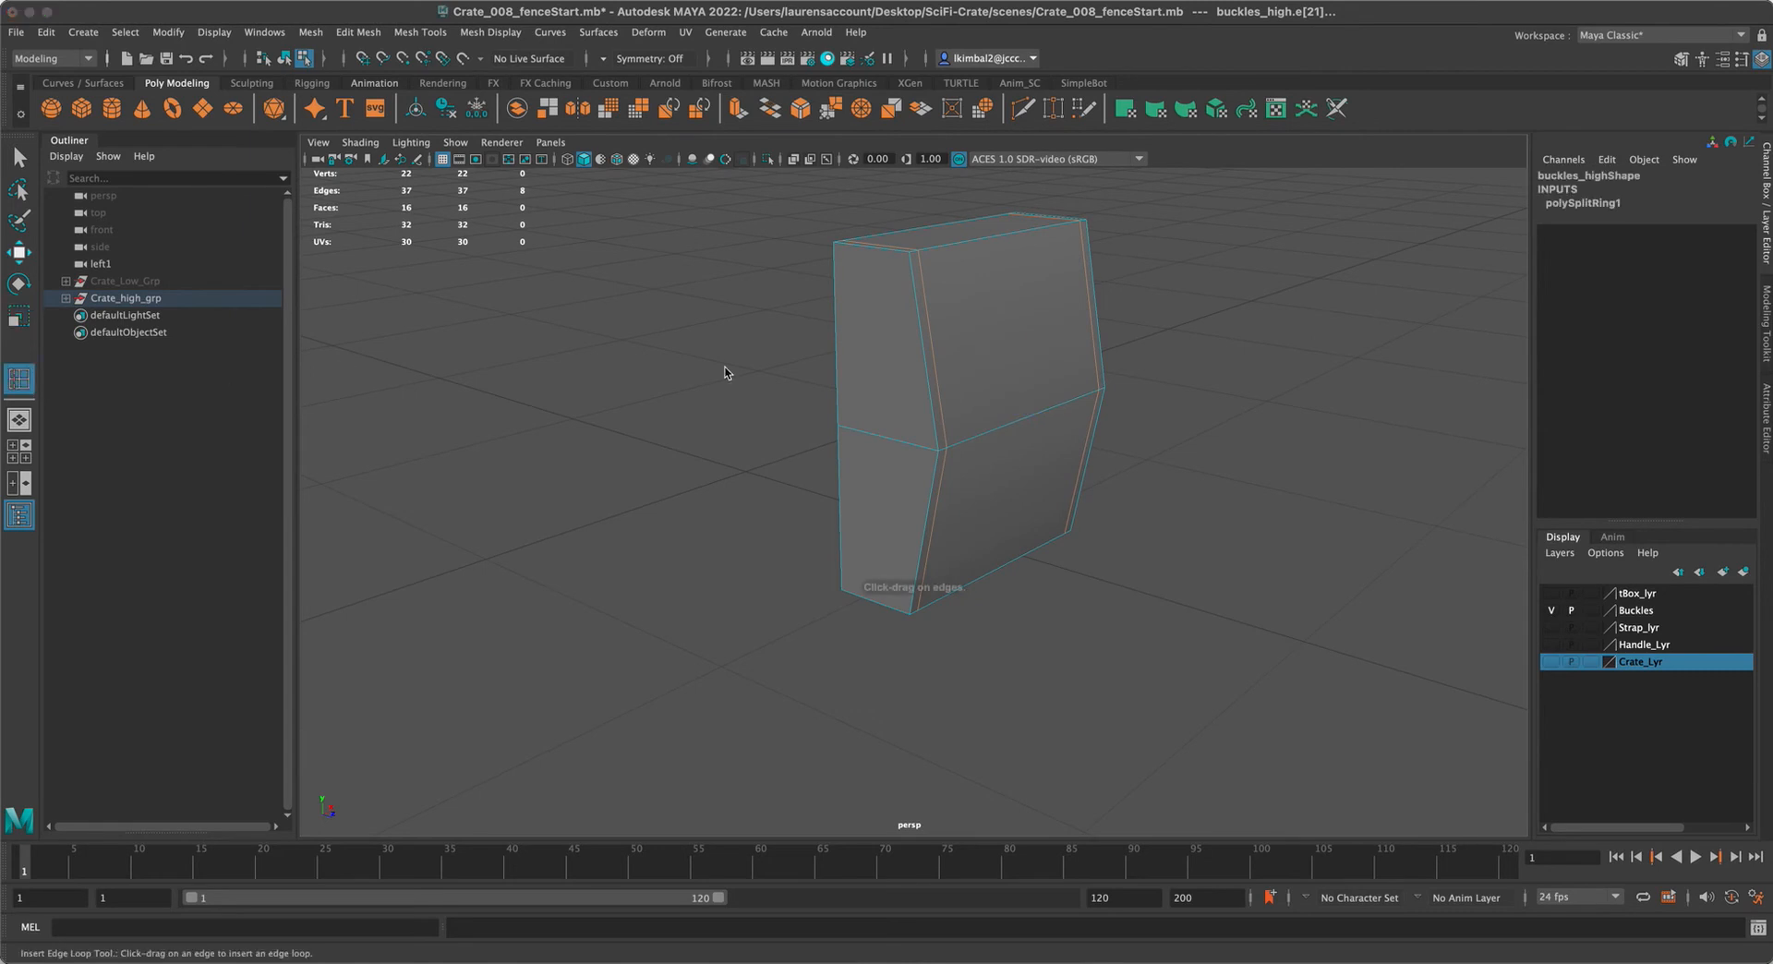
left_click(924, 377)
key("r")
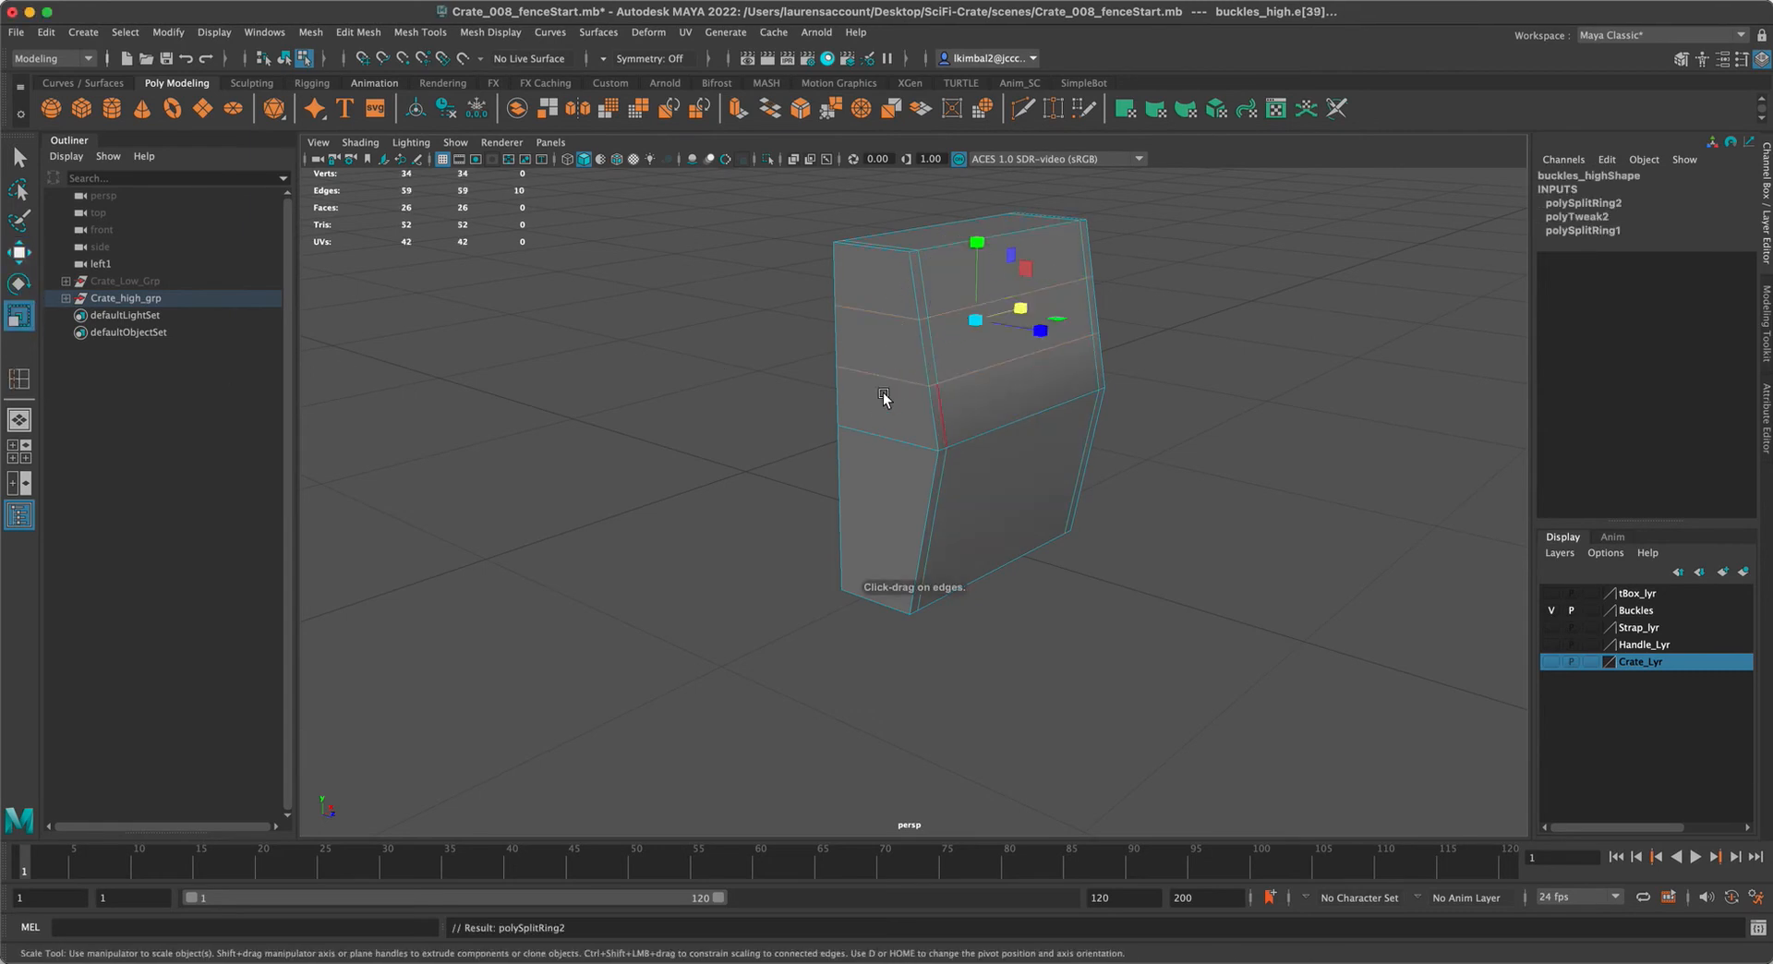
left_click(1681, 58)
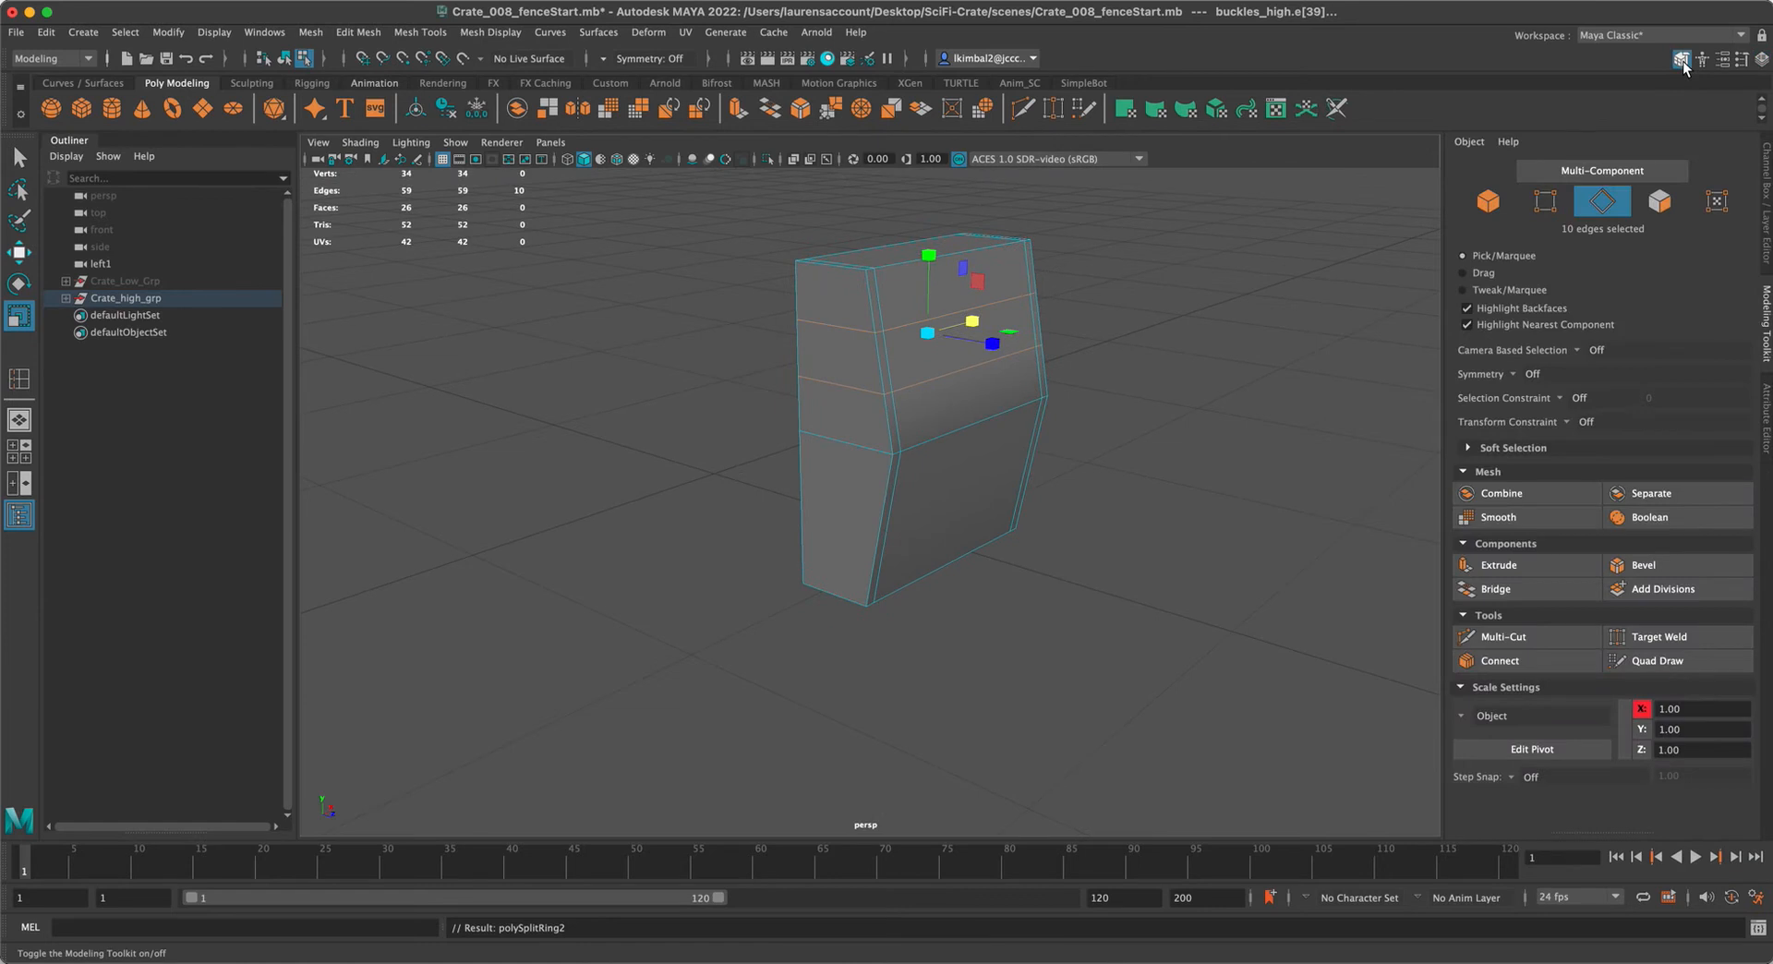
Try scaling the upper loops apart vertically with the edge constraint and with no constraint, undoing each attempt
left_click(1577, 423)
left_click(1612, 447)
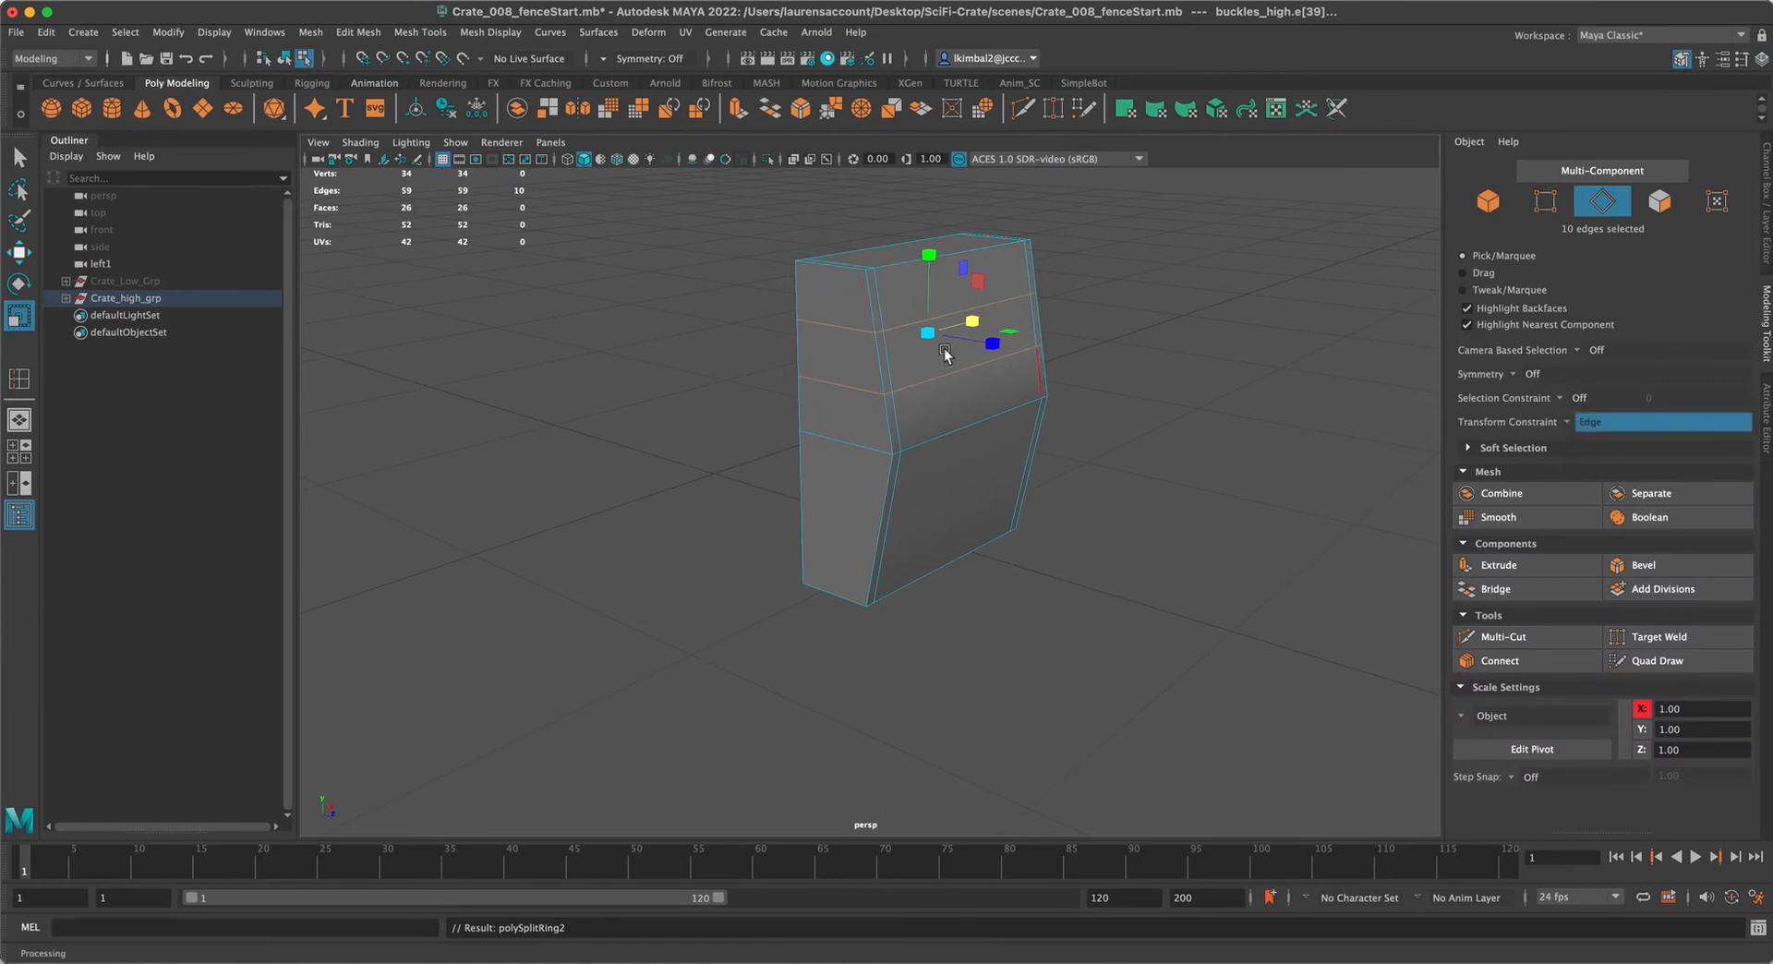
left_click_drag(932, 257, 938, 147)
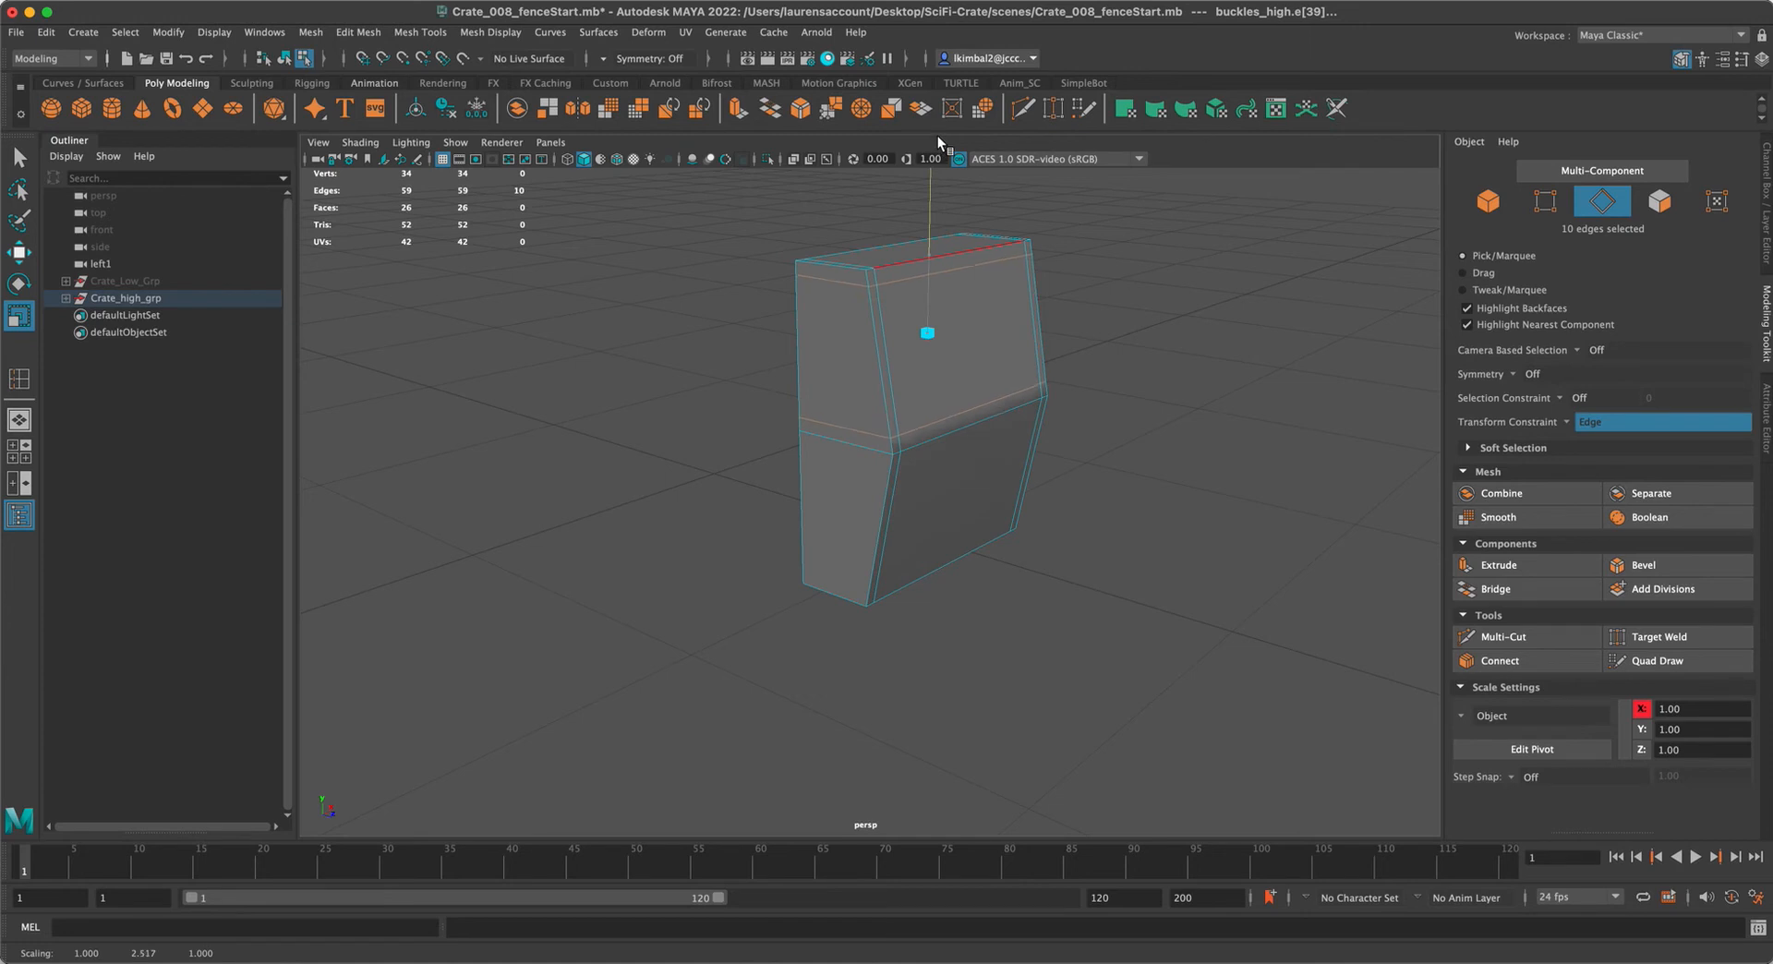
key("ctrl+z")
left_click(1566, 422)
left_click(1584, 430)
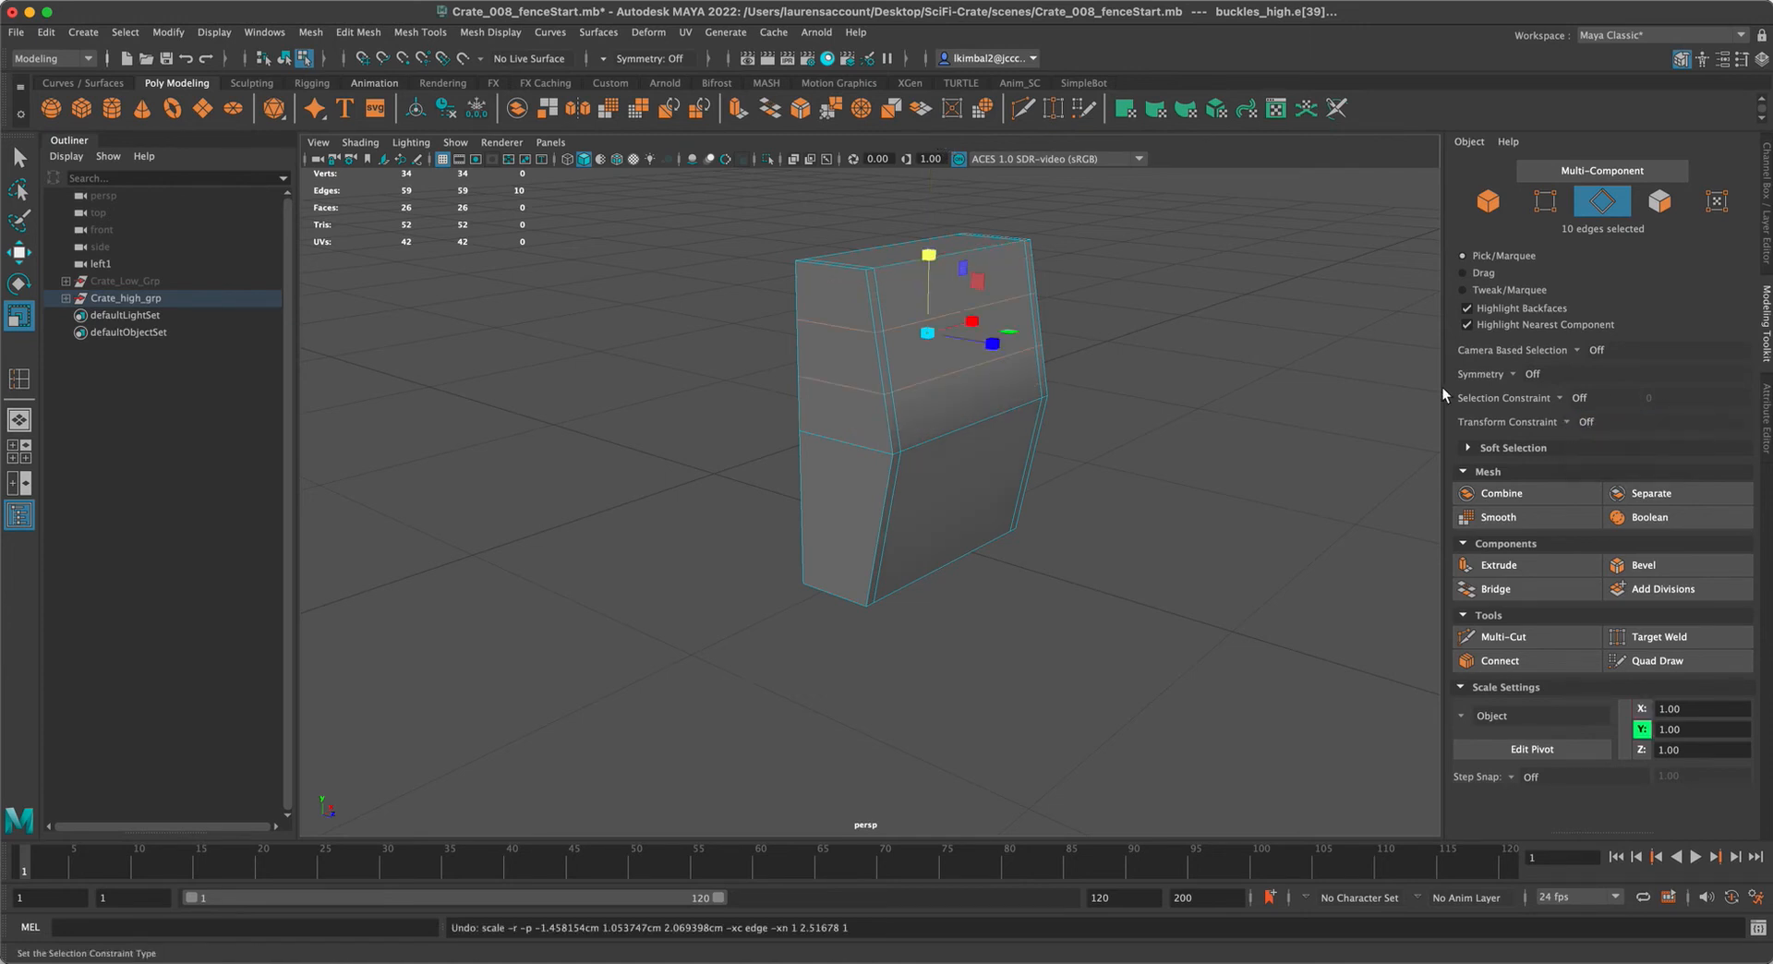
left_click_drag(931, 262, 981, 266)
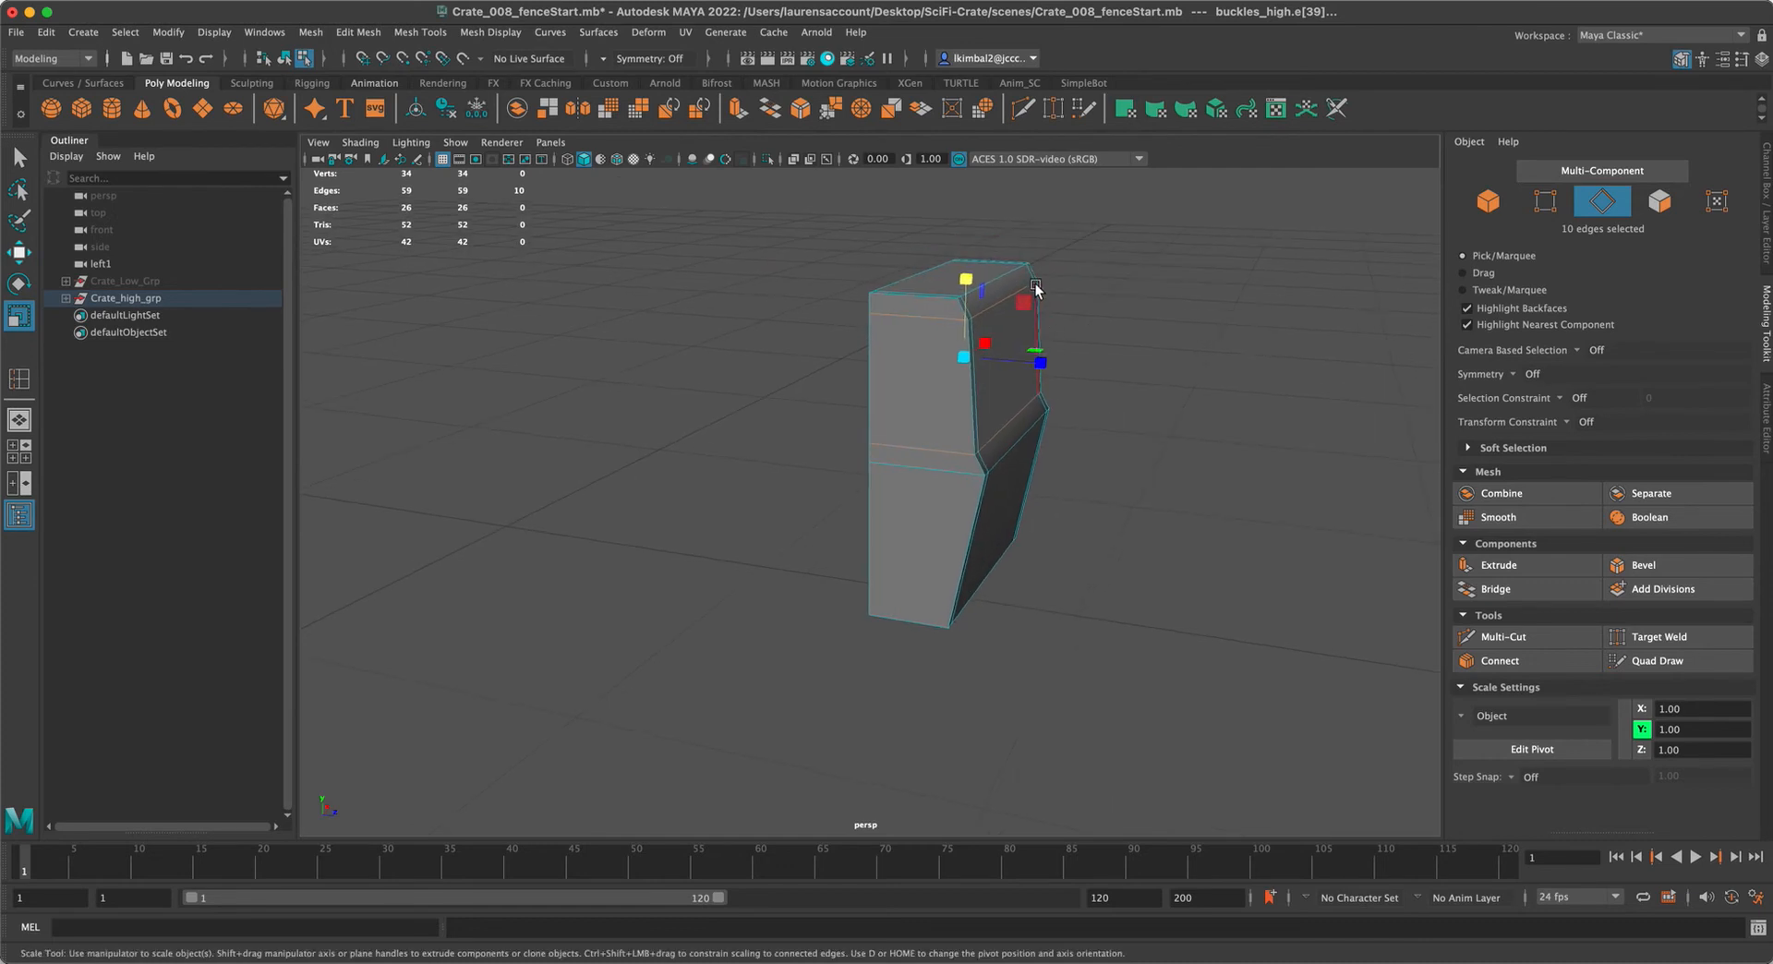
key("ctrl+z")
Set the transform constraint to Edge Slide and scale the upper loops apart to the top edge and middle crease
left_click(1581, 424)
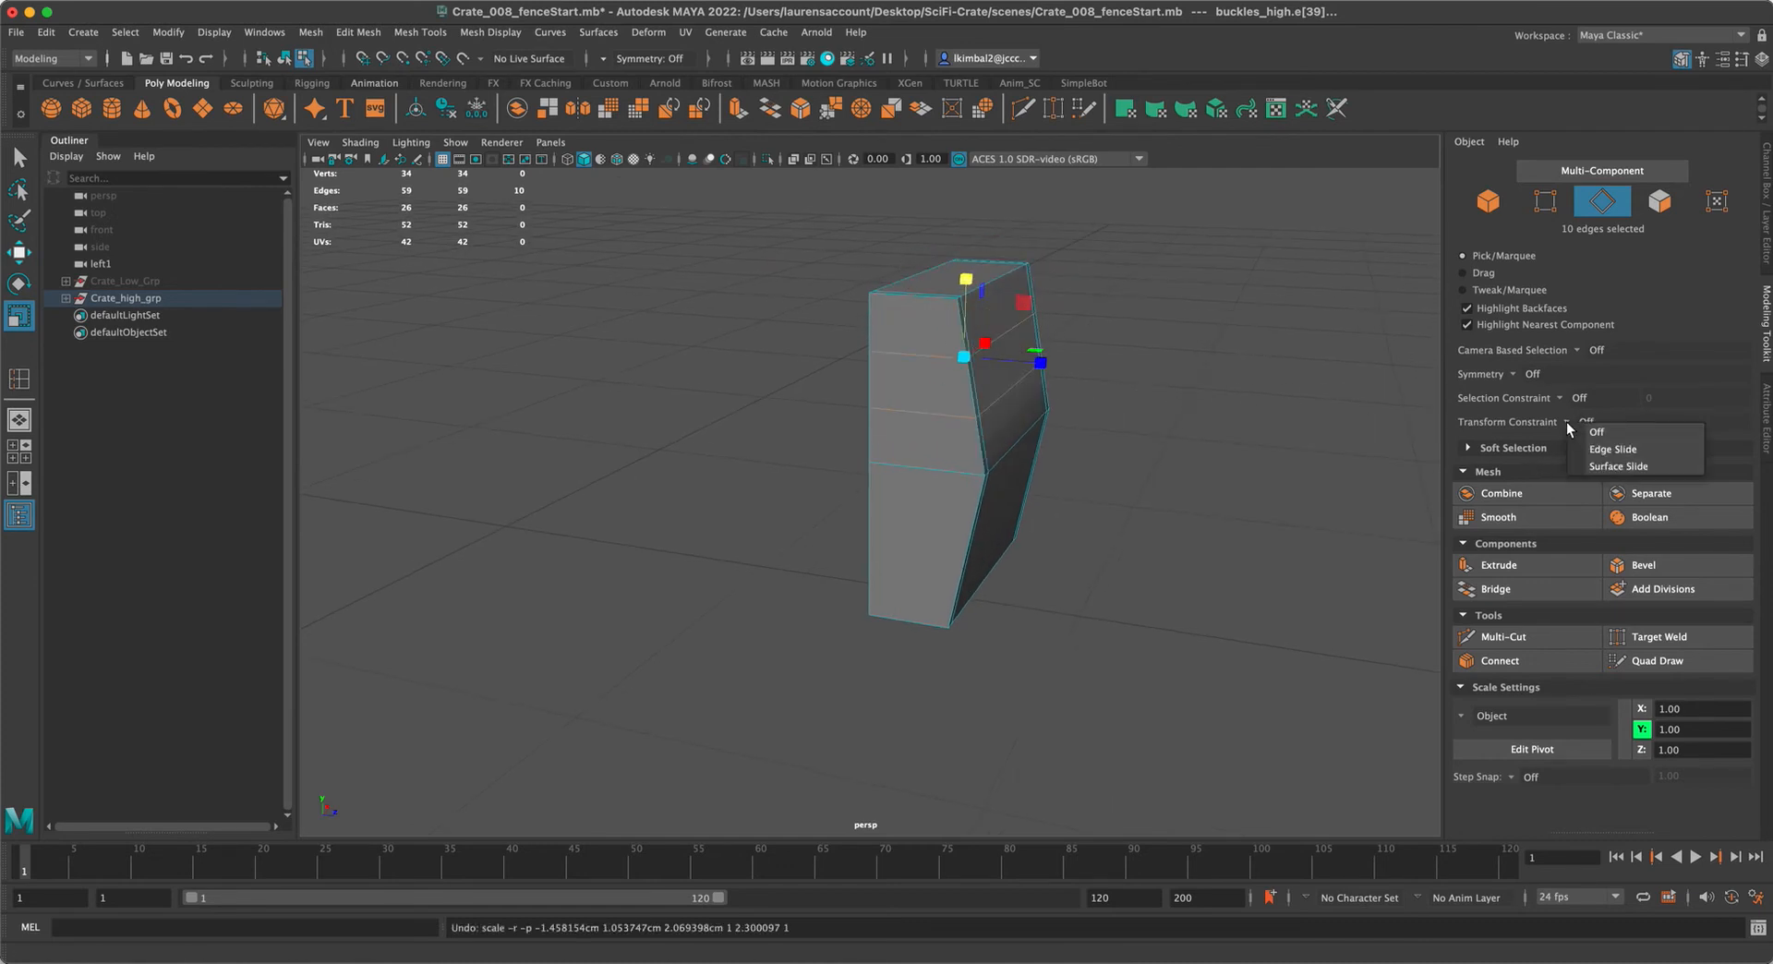
left_click(1602, 451)
left_click_drag(953, 284, 940, 146)
Insert two horizontal edge loops around the buckle's lower half and scale them apart to the middle crease and bottom edge
left_click_drag(1135, 530, 1081, 461, "alt")
middle_click_drag(1080, 460, 1116, 583, "alt")
left_click(20, 377)
left_click(843, 427)
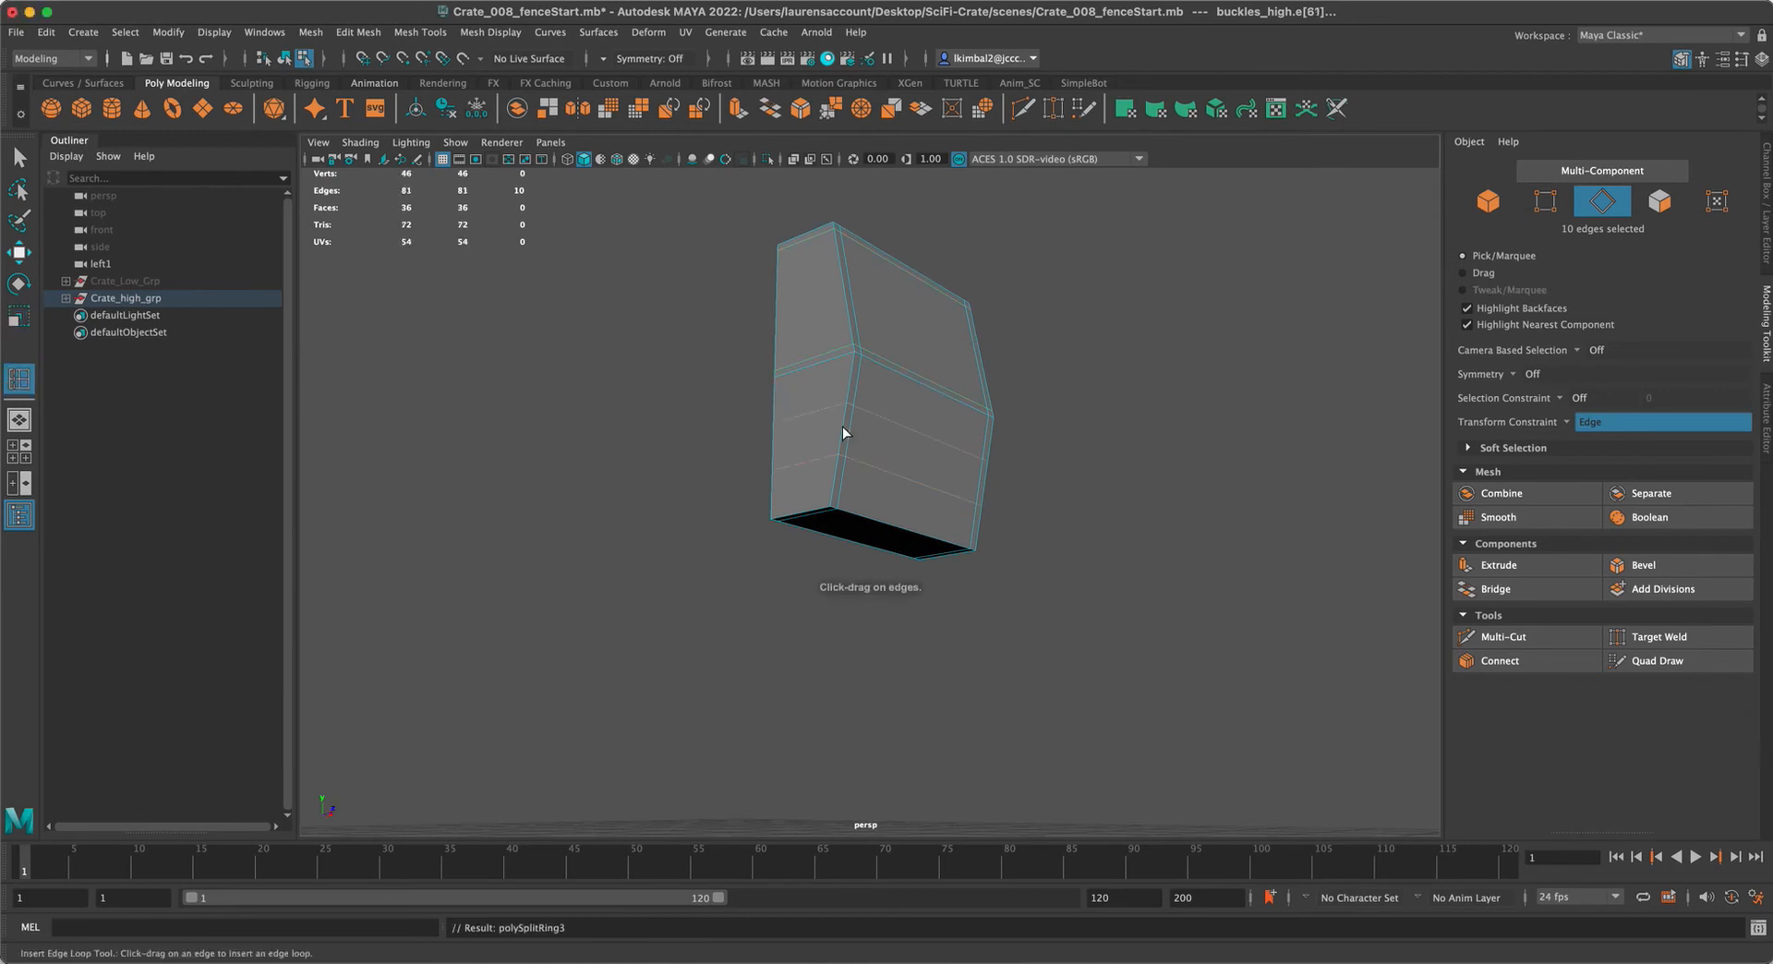
key("e")
key("r")
left_click_drag(903, 395, 930, 270)
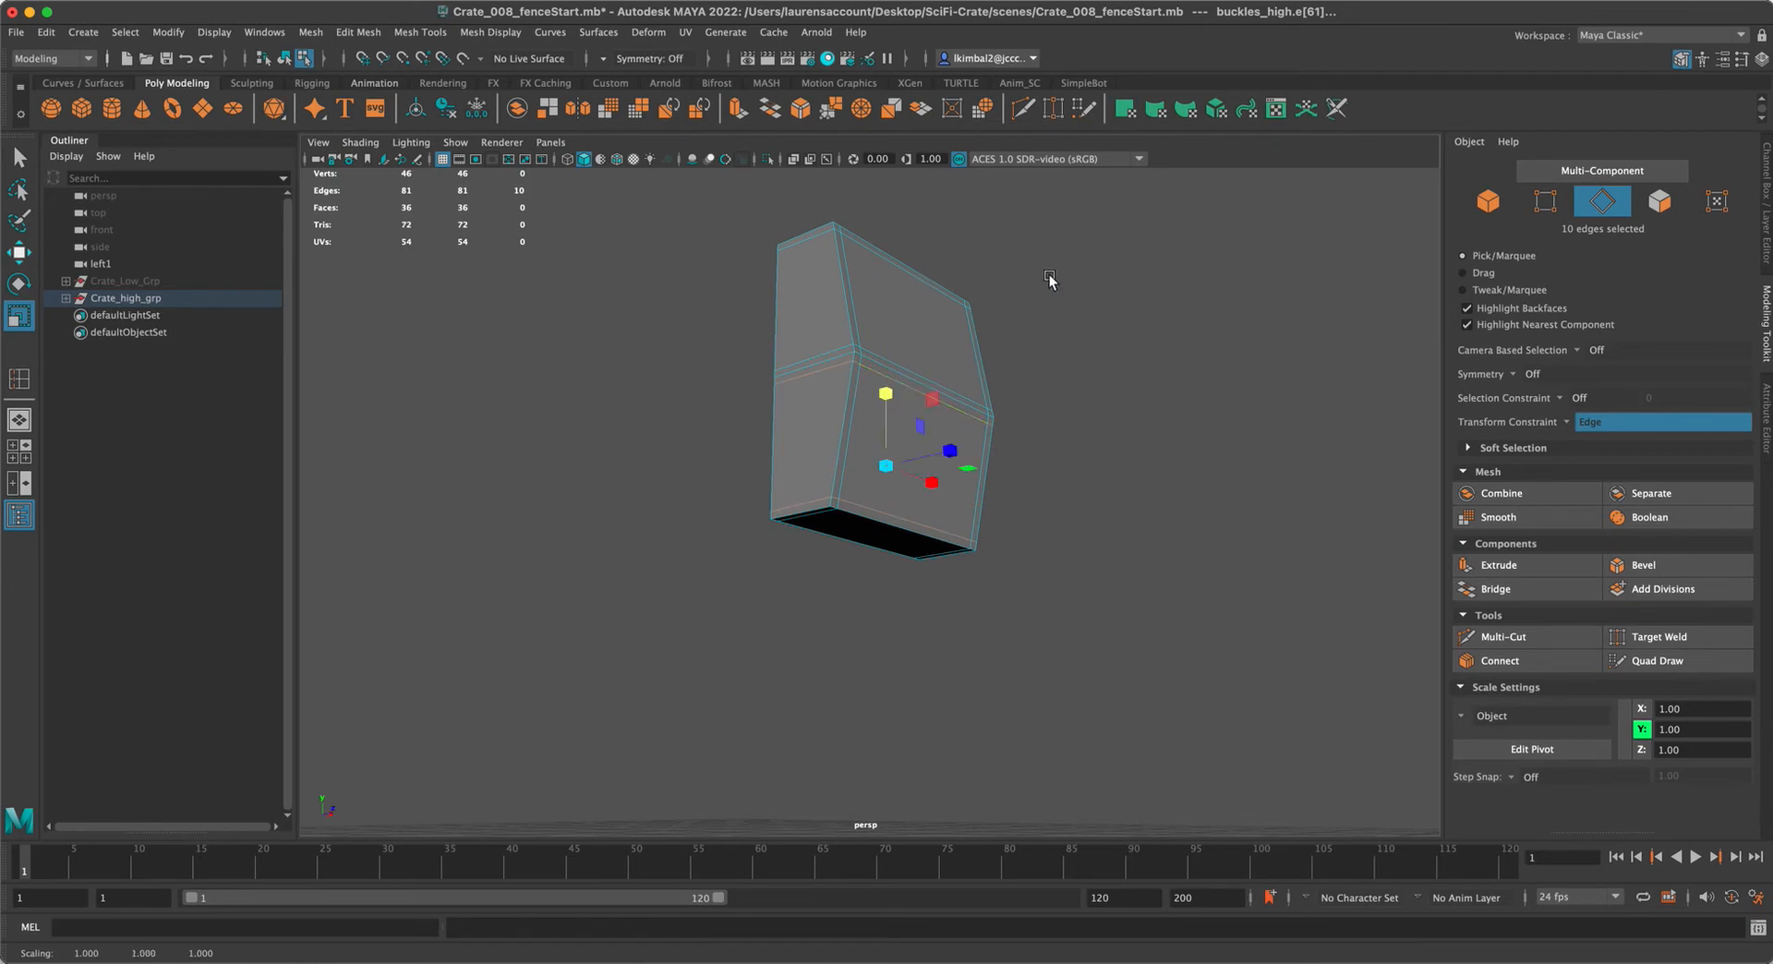
Insert two vertical edge loops along the buckle's side, then try scaling them apart in depth and undo the scaling
left_click_drag(1049, 281, 1038, 293, "alt")
left_click(18, 377)
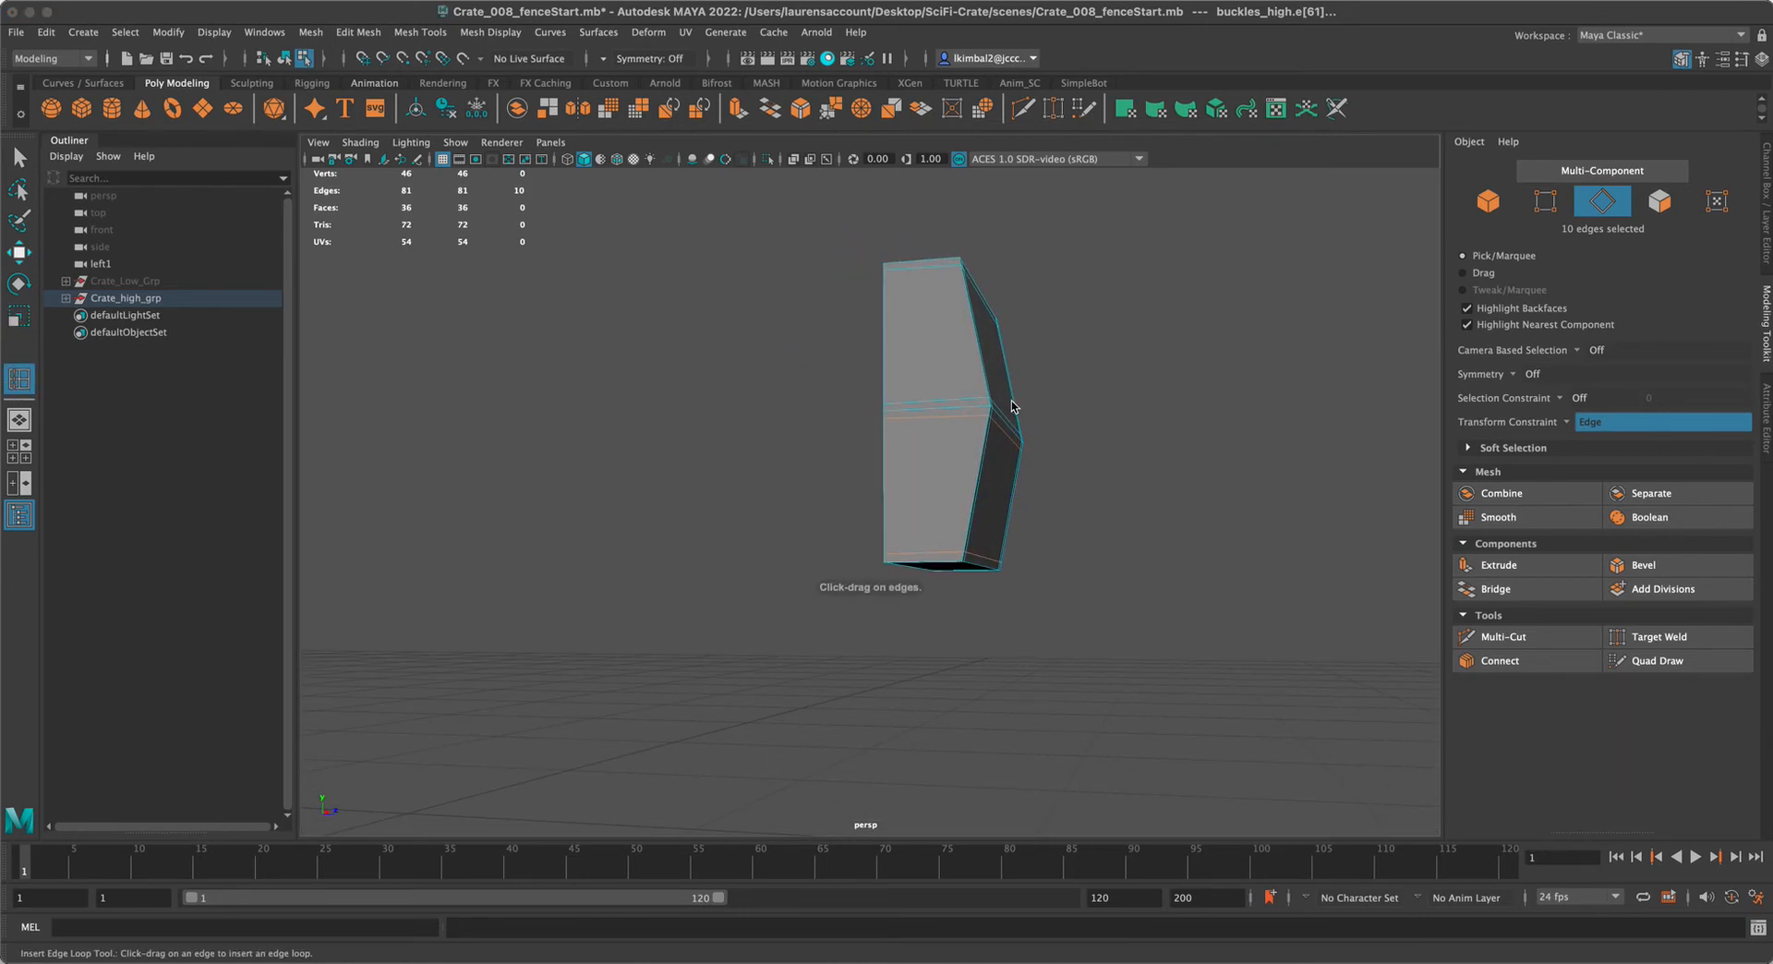
left_click(950, 401)
key("r")
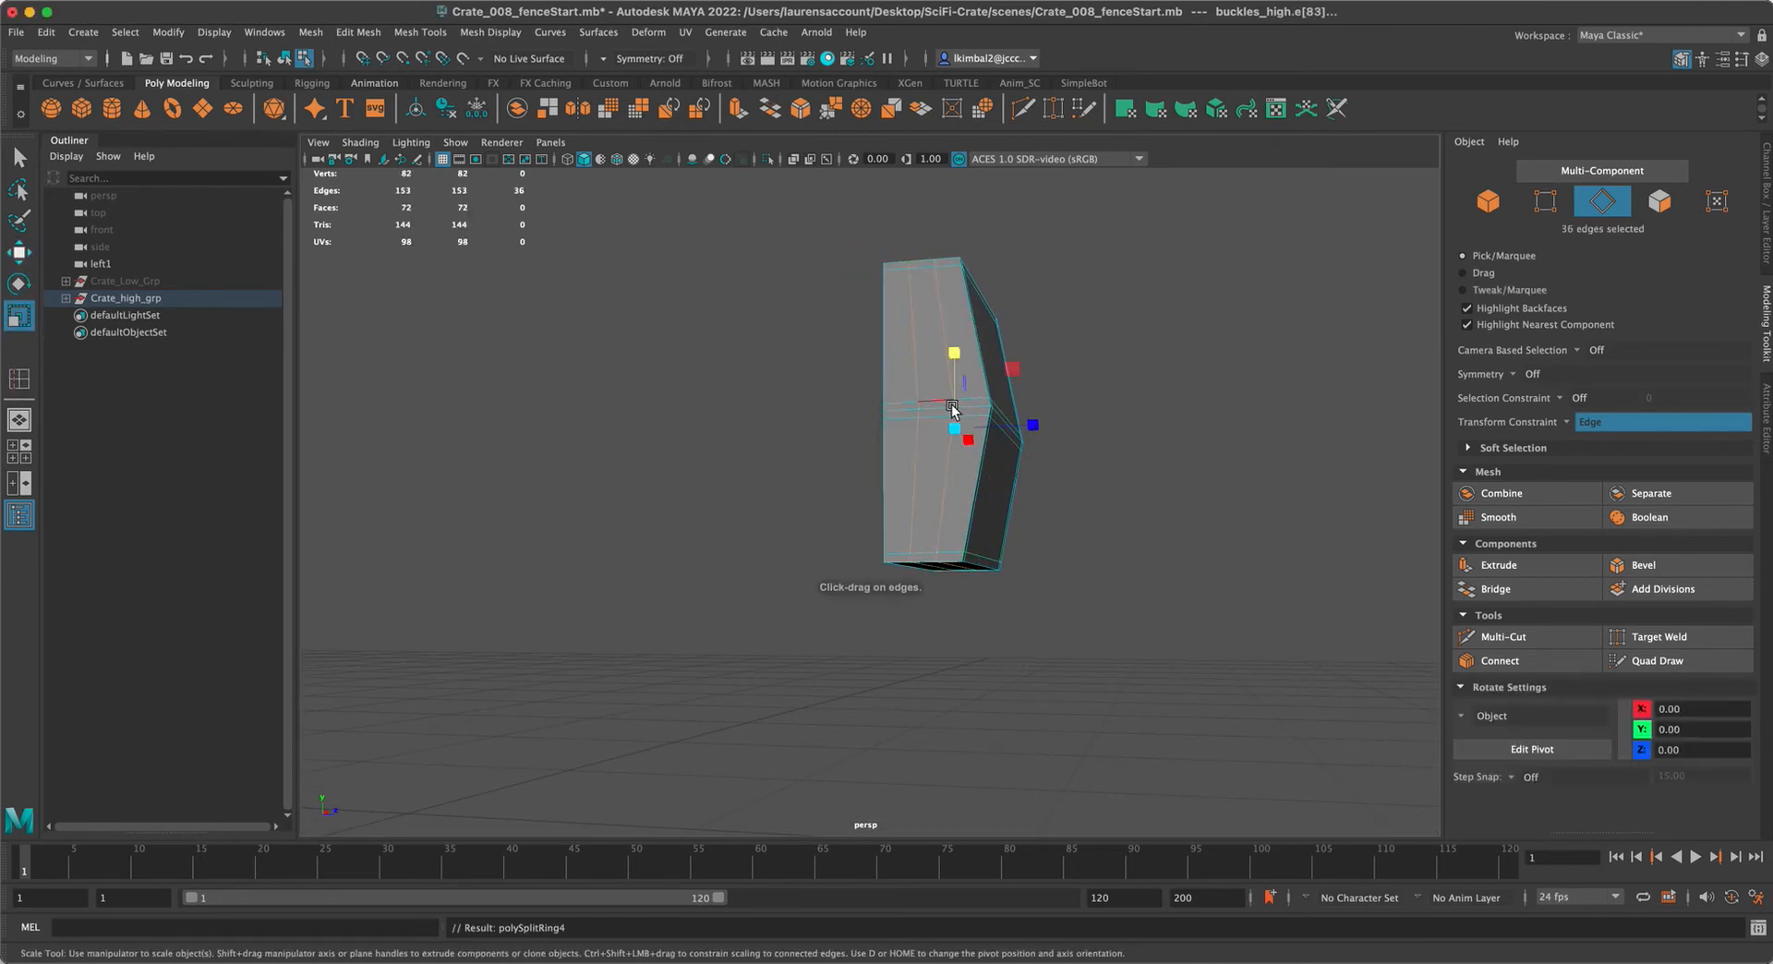
left_click_drag(1027, 419, 1139, 397)
key("ctrl+z")
Slide one side loop along Z close to the buckle's front edge and the other close to its back edge
key("w")
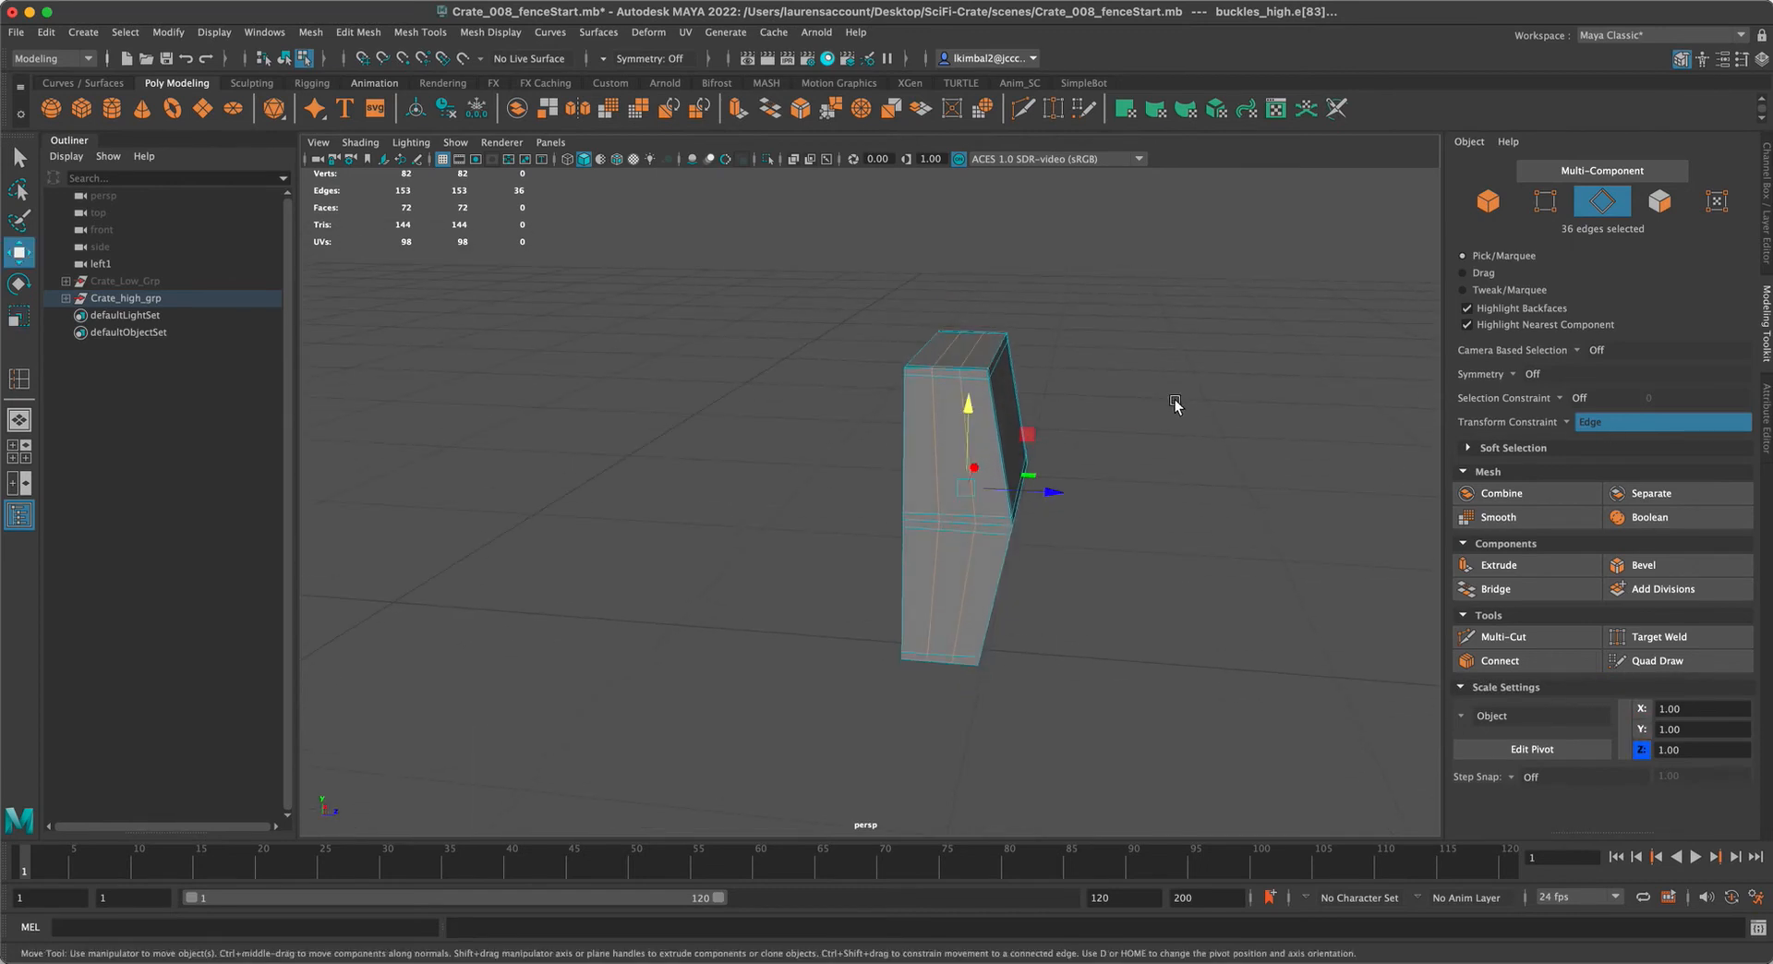
left_click(963, 420)
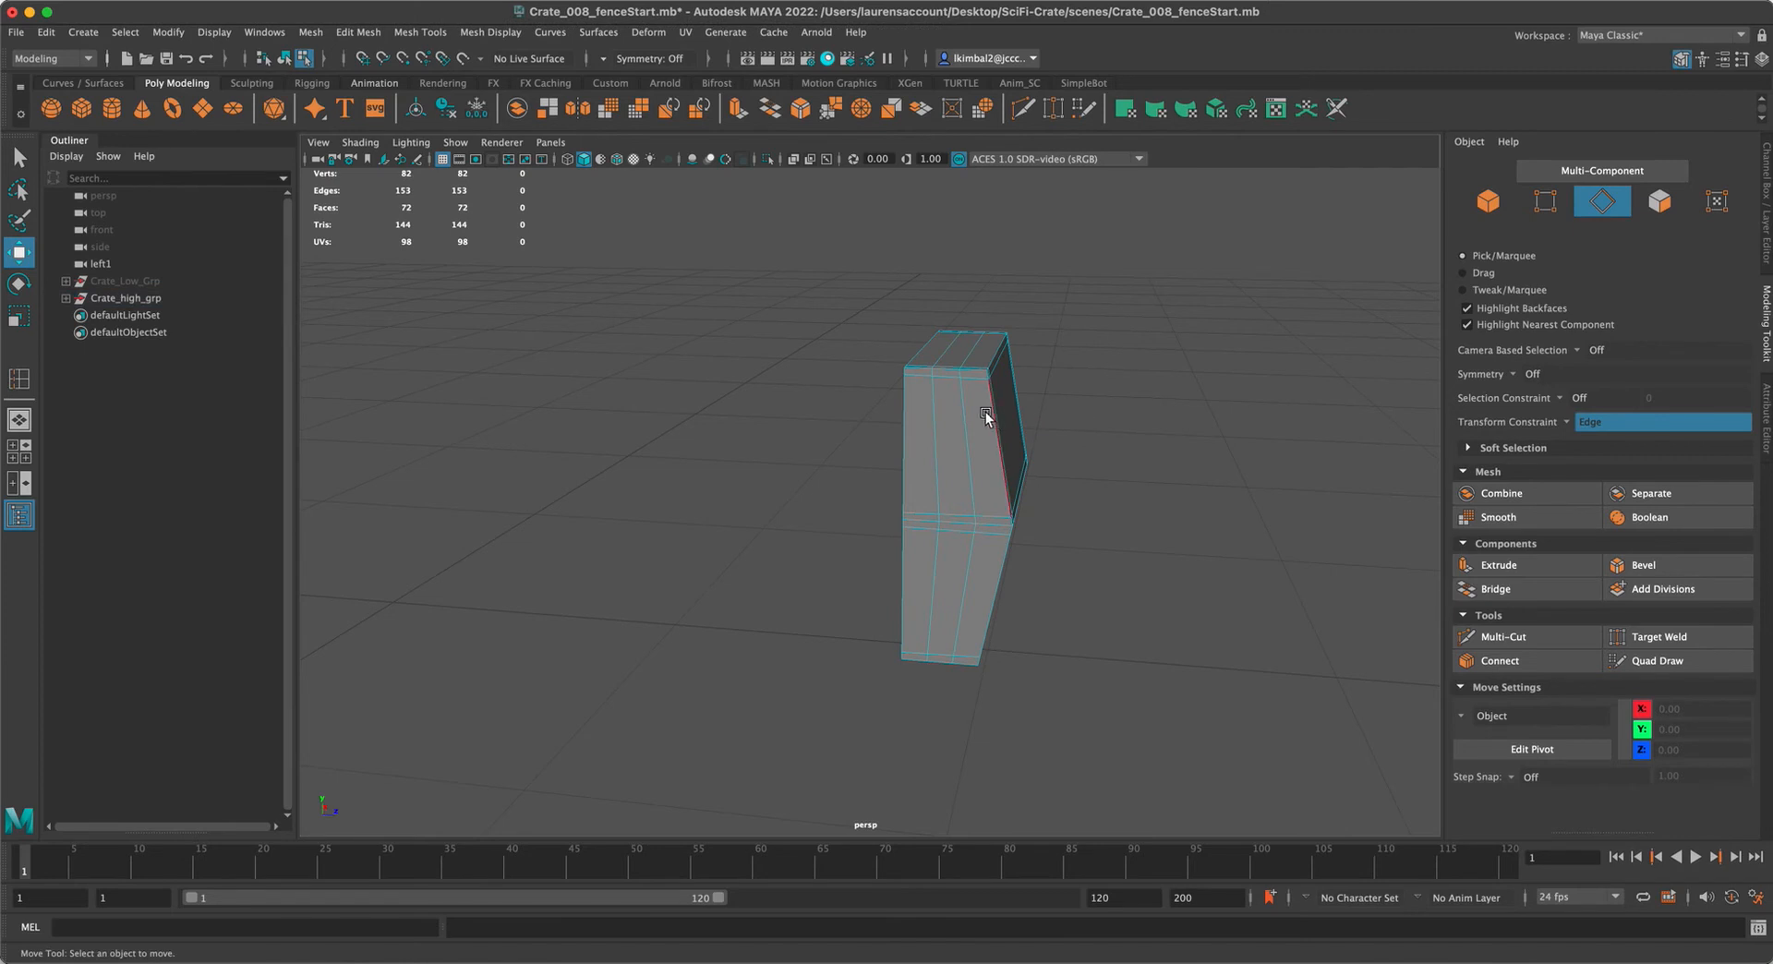
double_click(962, 417)
left_click_drag(1059, 492, 1080, 494)
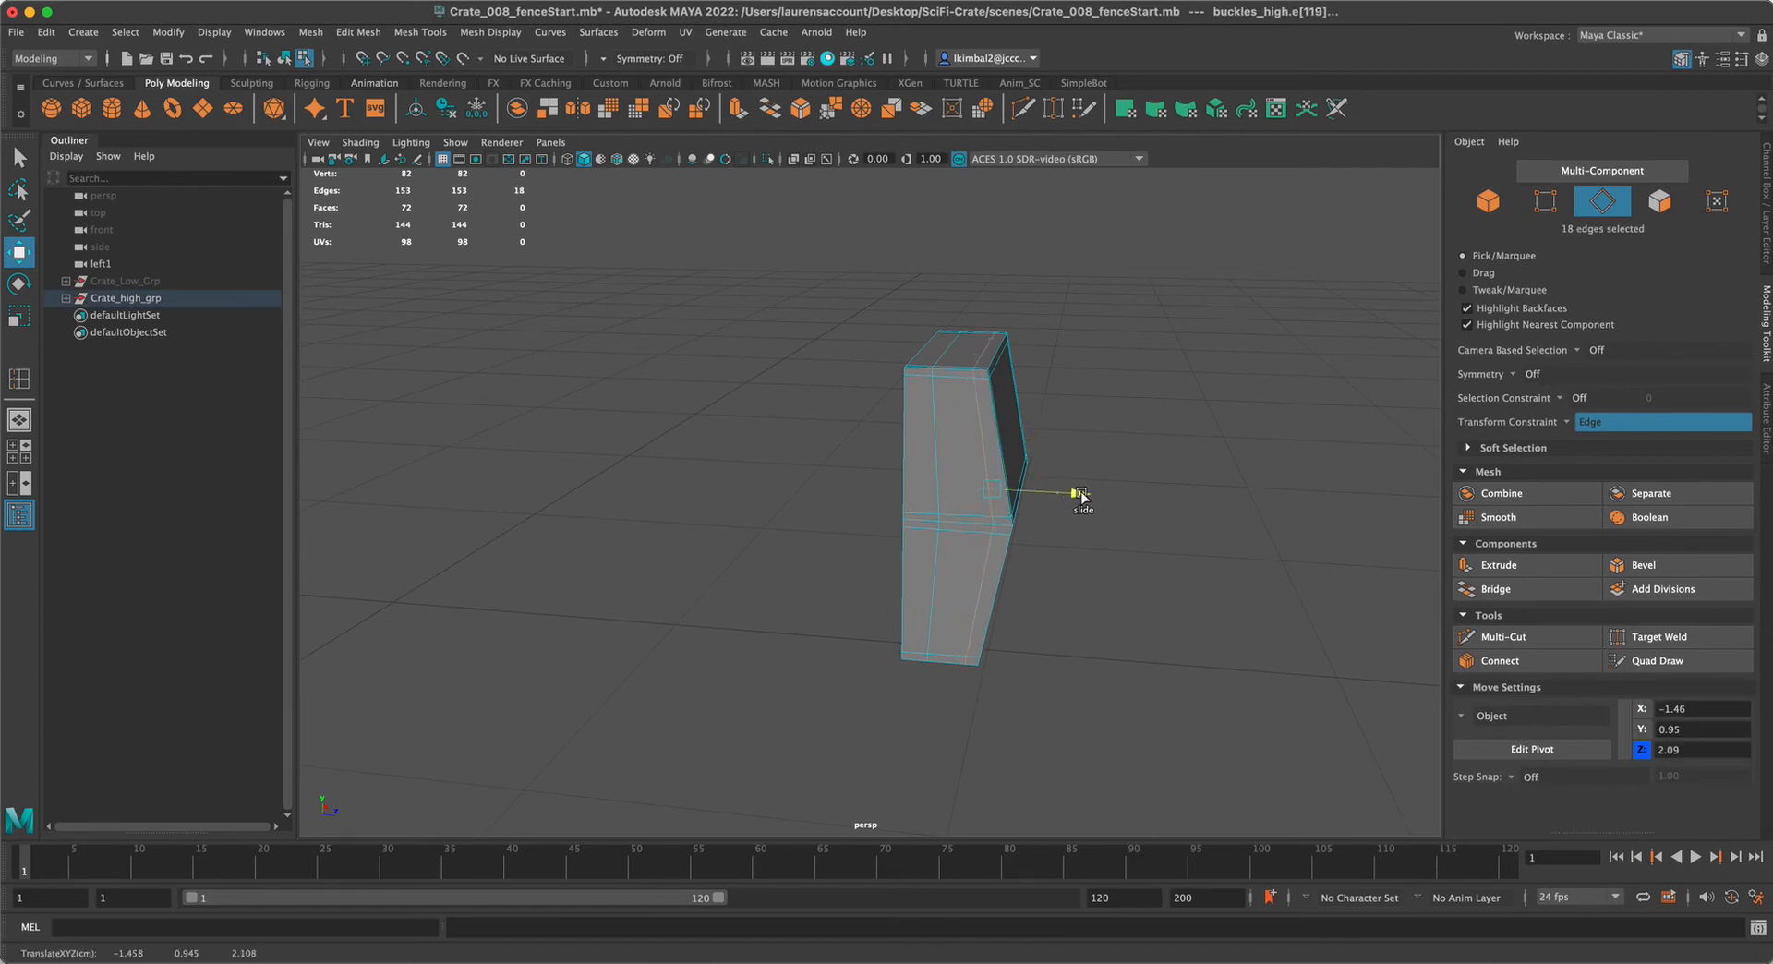
double_click(939, 461)
left_click_drag(1019, 492, 998, 492)
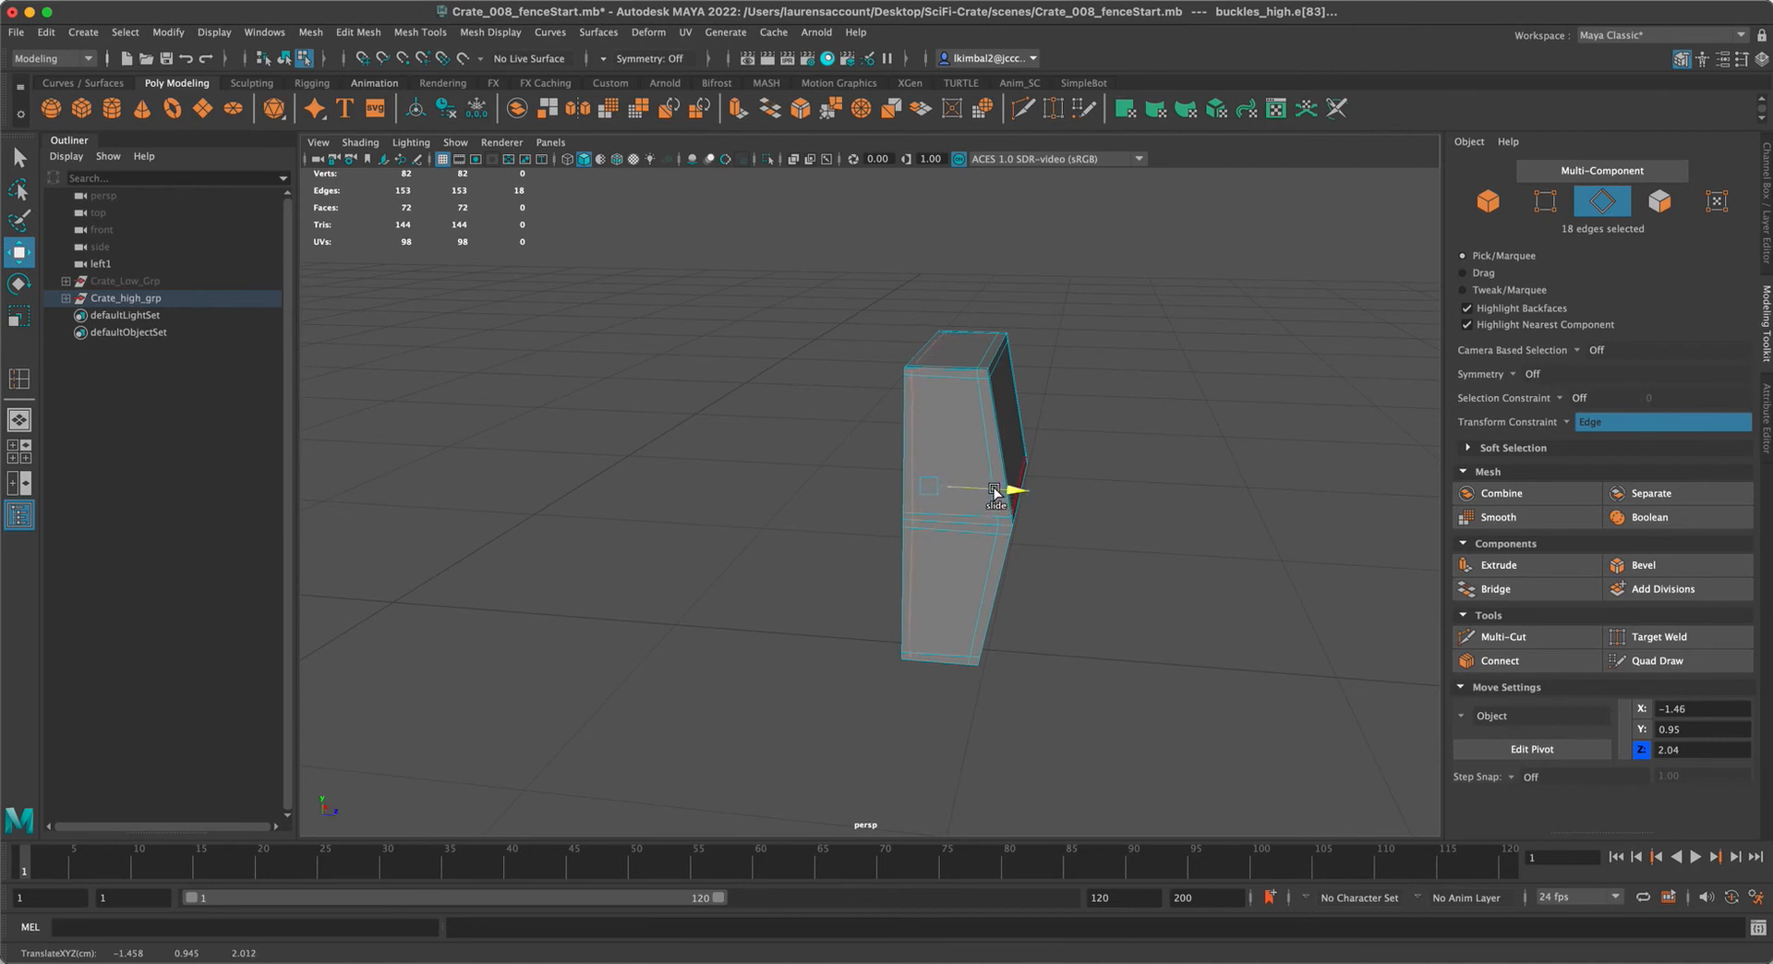
Preview the buckle with smoothing and return to object mode with the buckle selected
left_click(1183, 446)
left_click_drag(1183, 446, 1084, 426, "alt")
key("3")
left_click(28, 159)
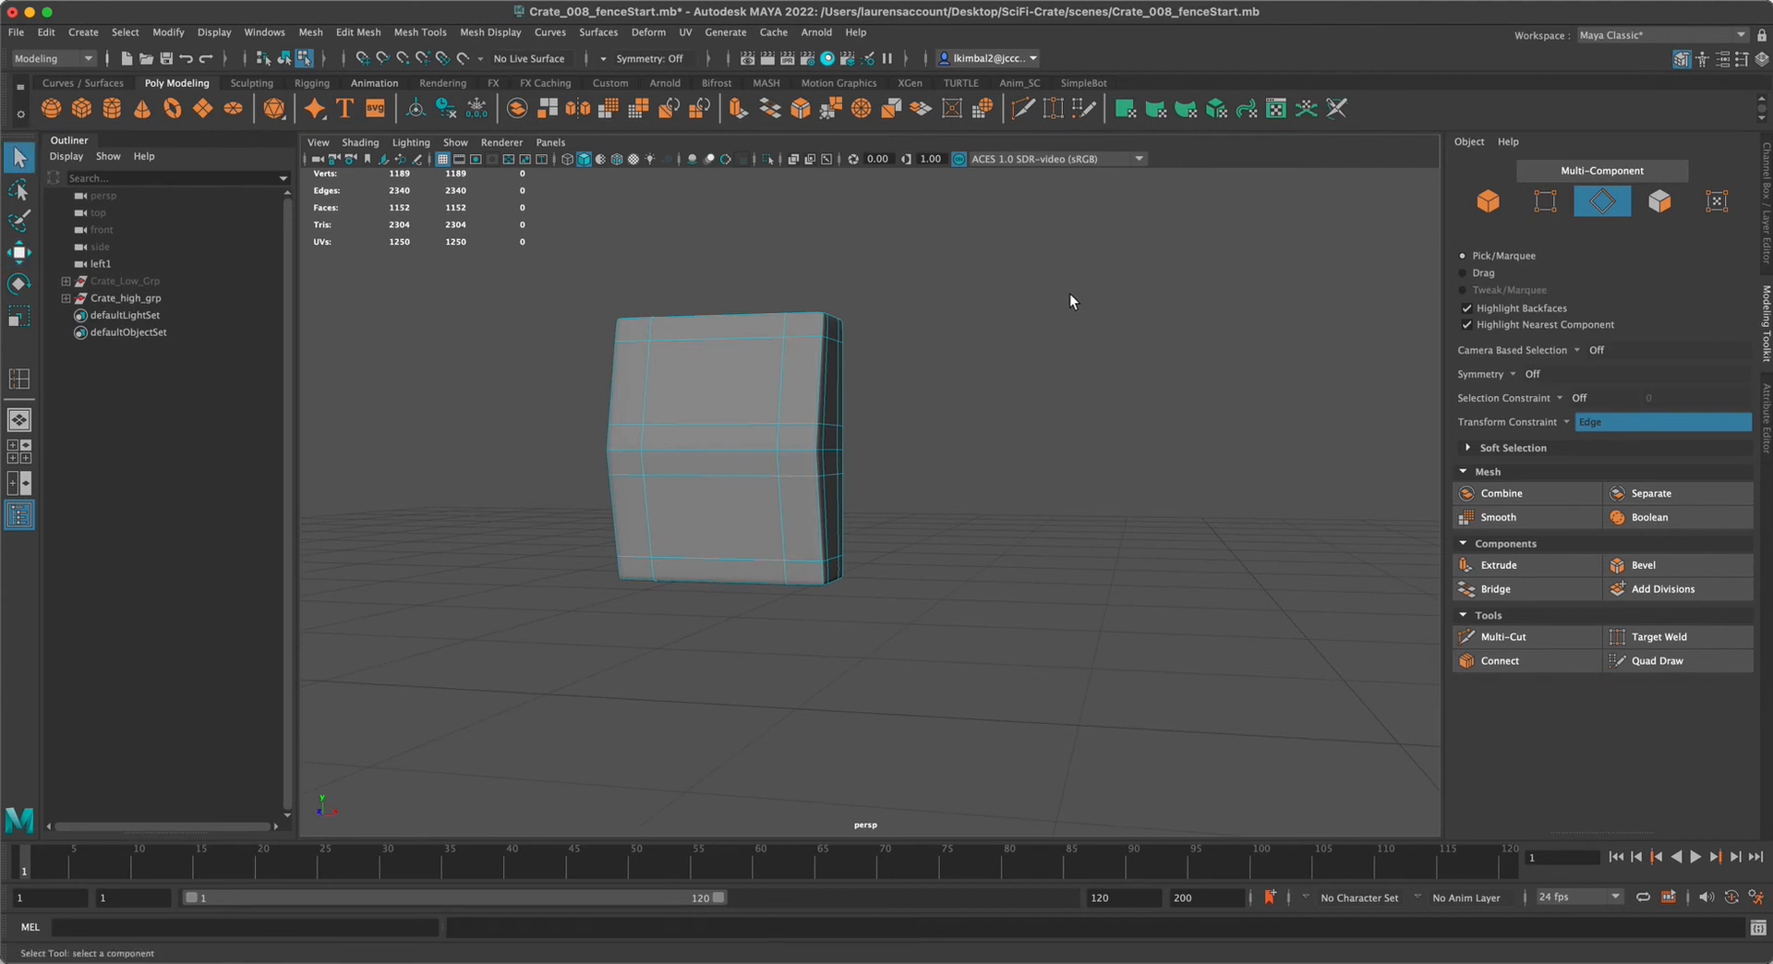
key("F8")
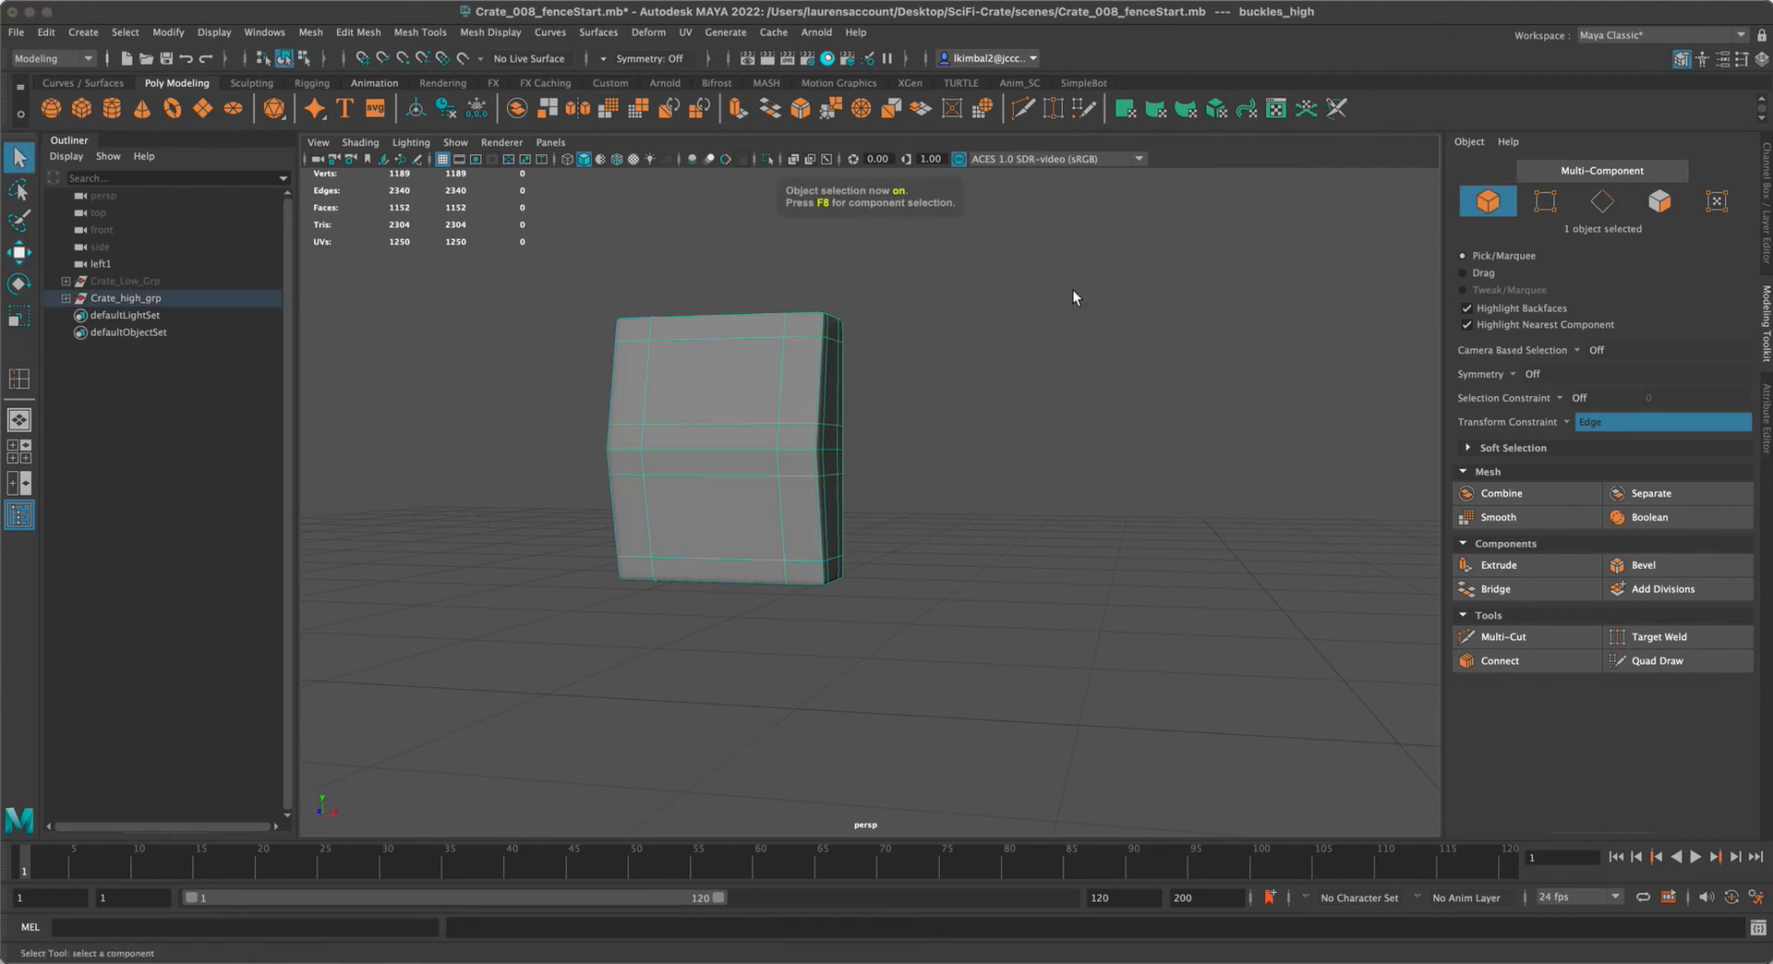
left_click(1073, 294)
left_click_drag(918, 336, 977, 399, "alt")
Turn off the transform constraint and switch from the Modeling Toolkit back to the Channel Box
left_click(1582, 423)
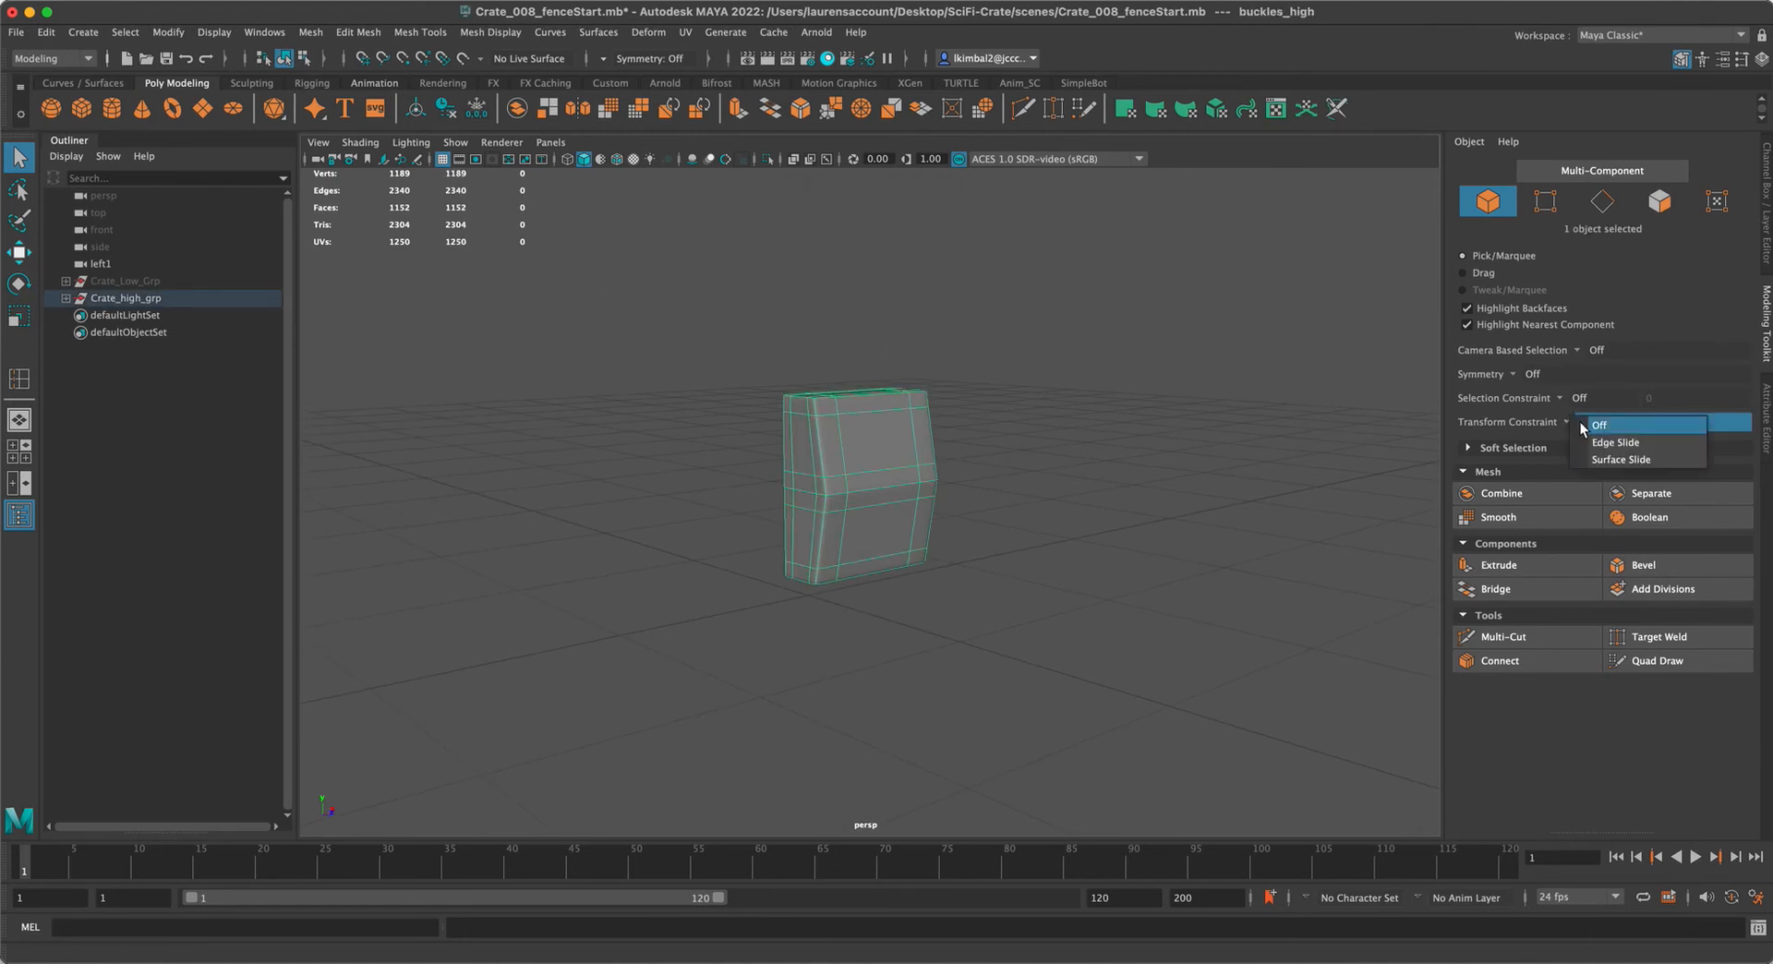
left_click(1585, 426)
right_click_drag(1096, 379, 833, 387, "alt")
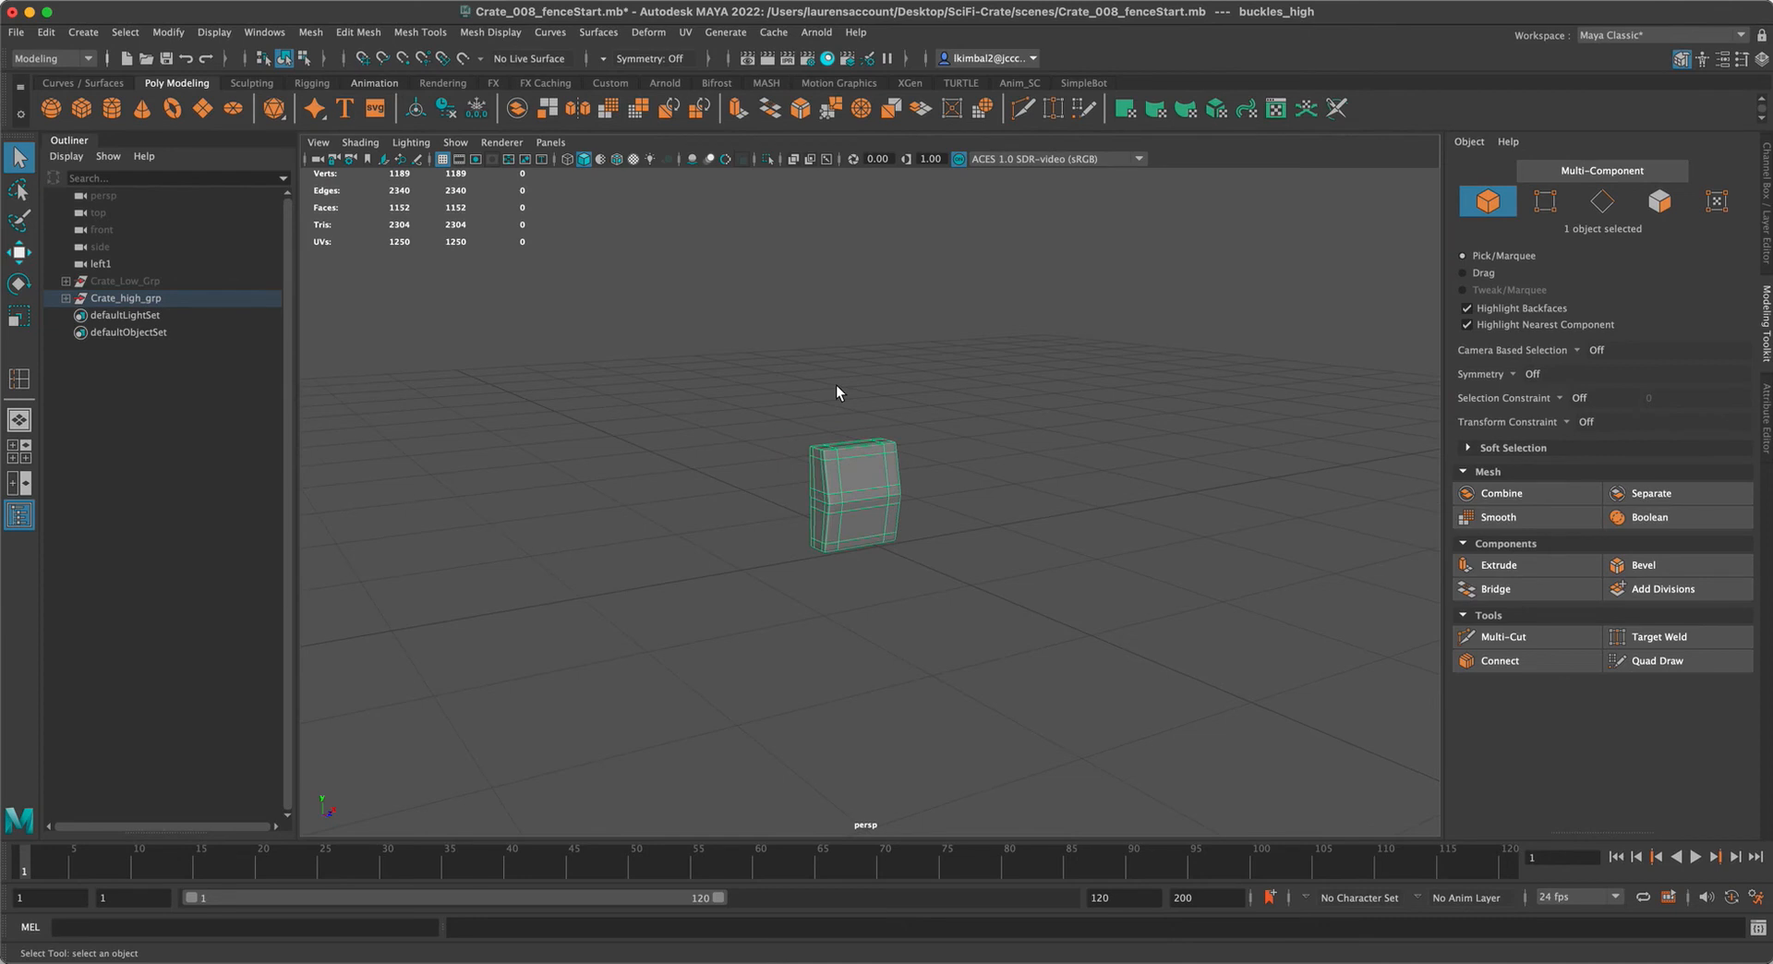
left_click(1680, 59)
left_click(1680, 59)
key("ctrl+a")
key("ctrl+a")
Leave the smooth preview and mirror the buckle as a copy across the world X axis without merging borders
left_click(944, 514)
left_click(939, 439)
key("1")
right_click(936, 443, "shift")
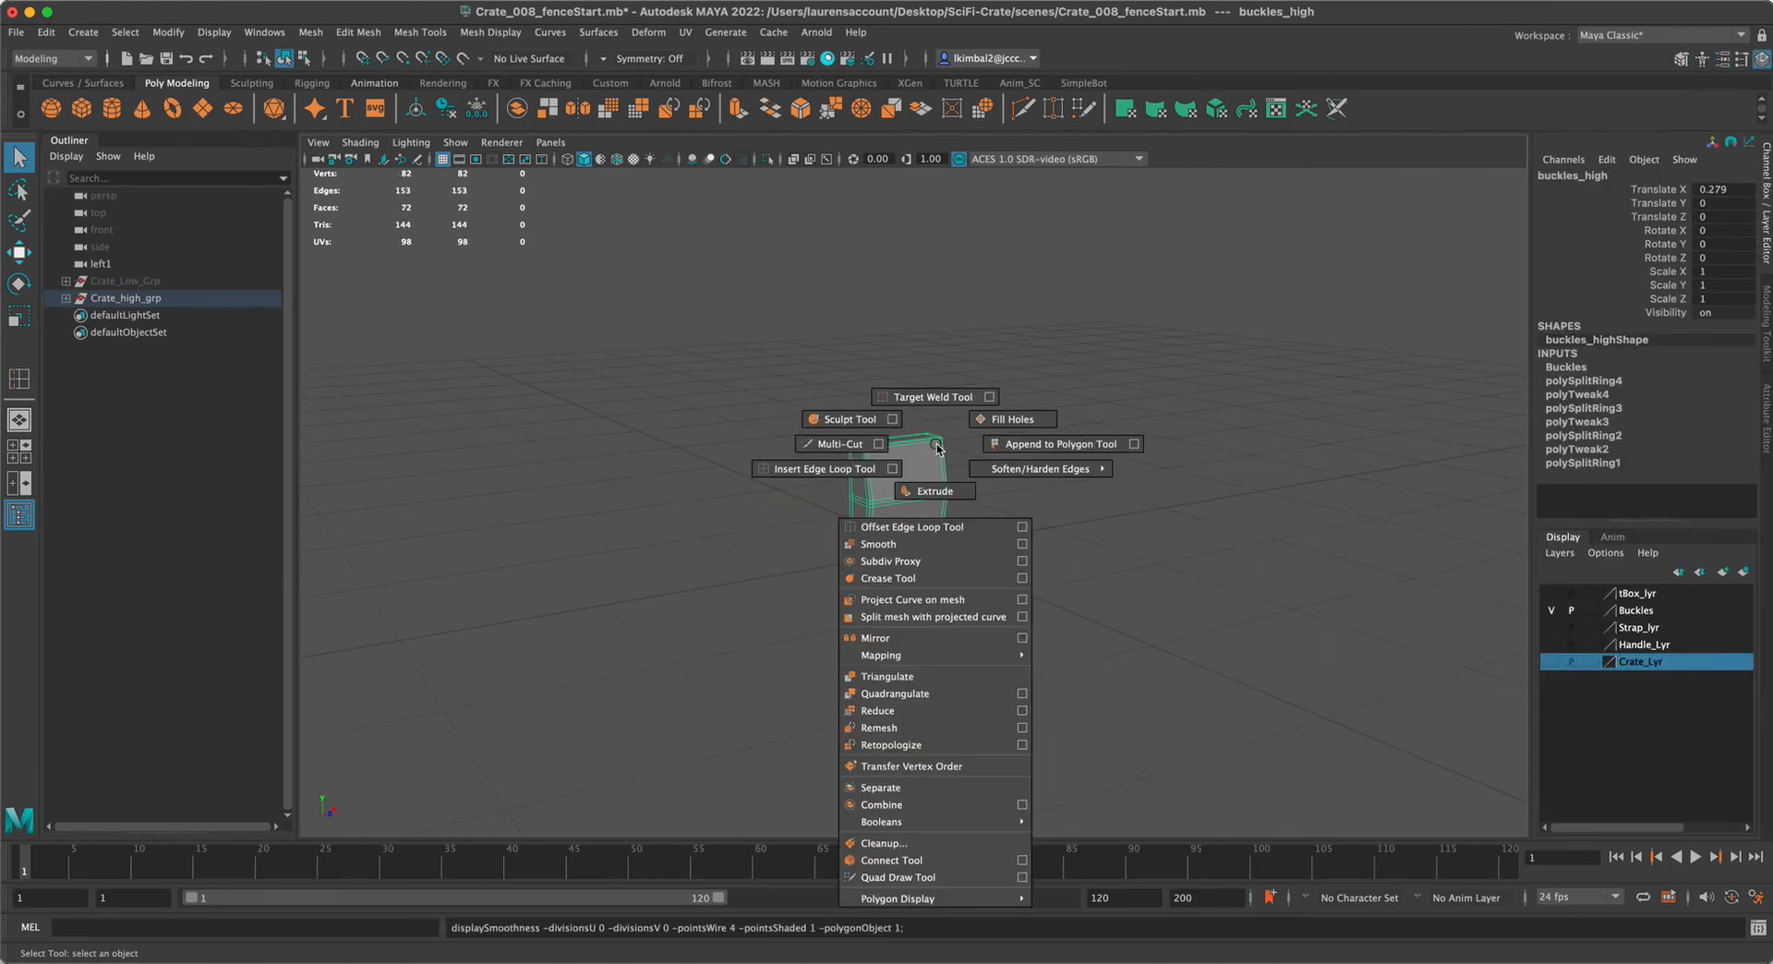
left_click(1021, 637)
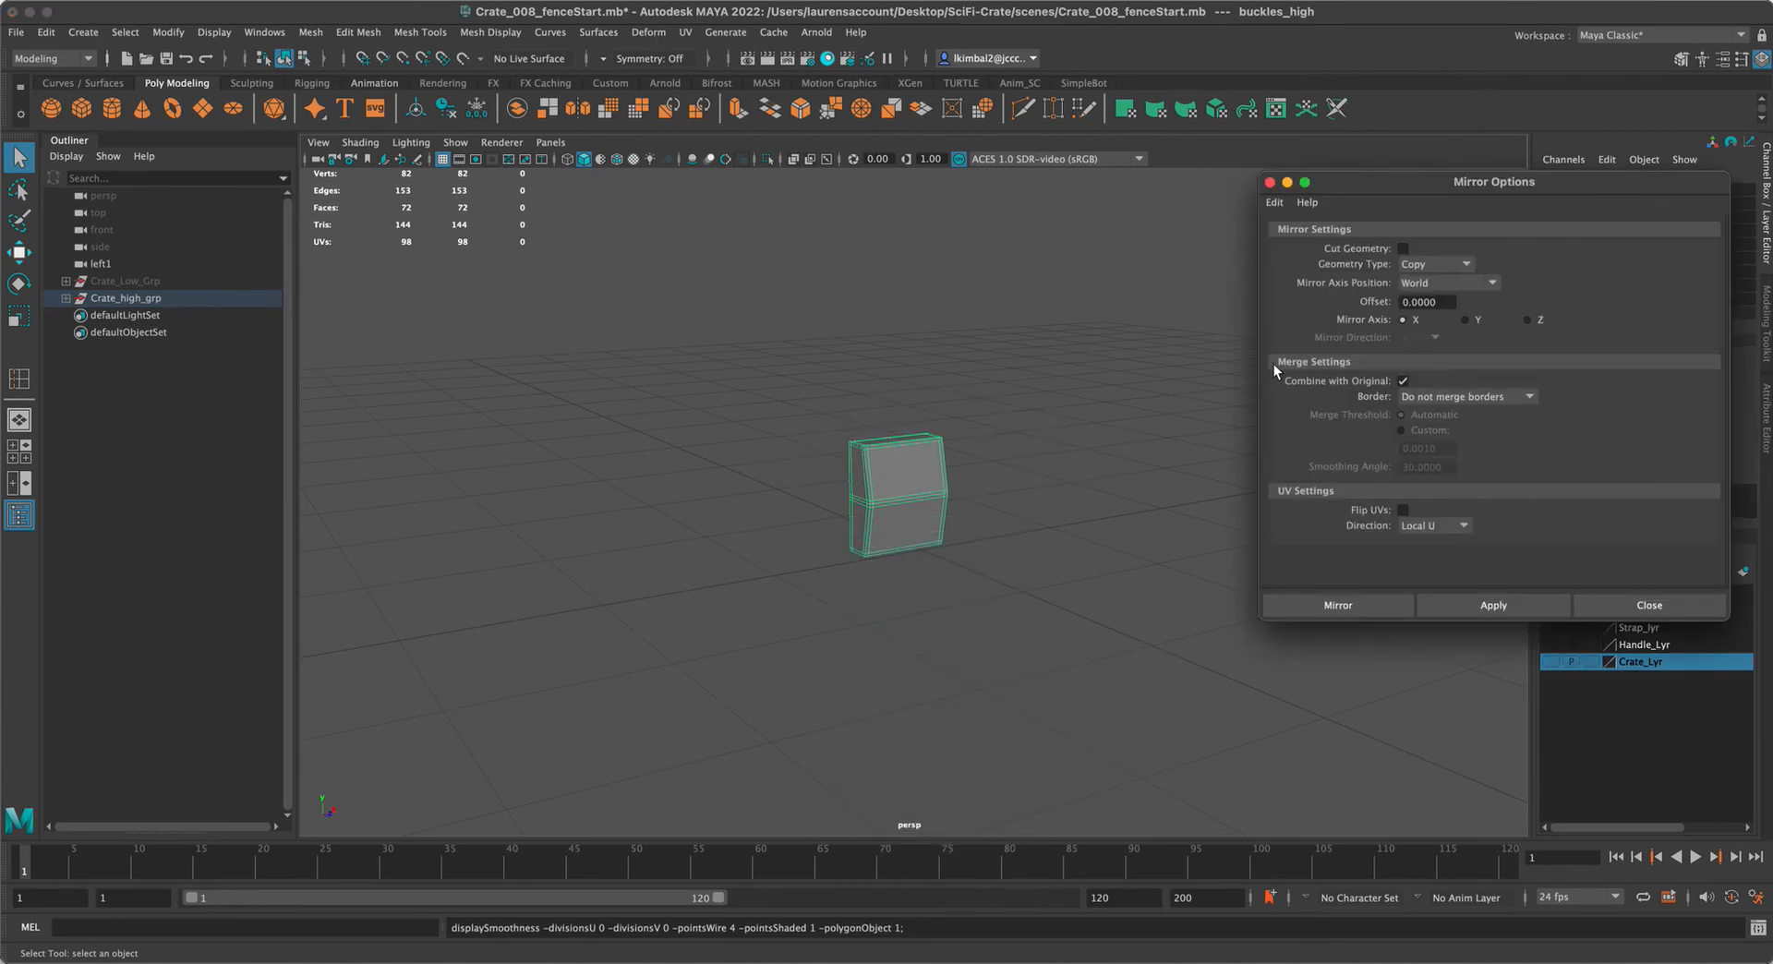
left_click(1508, 397)
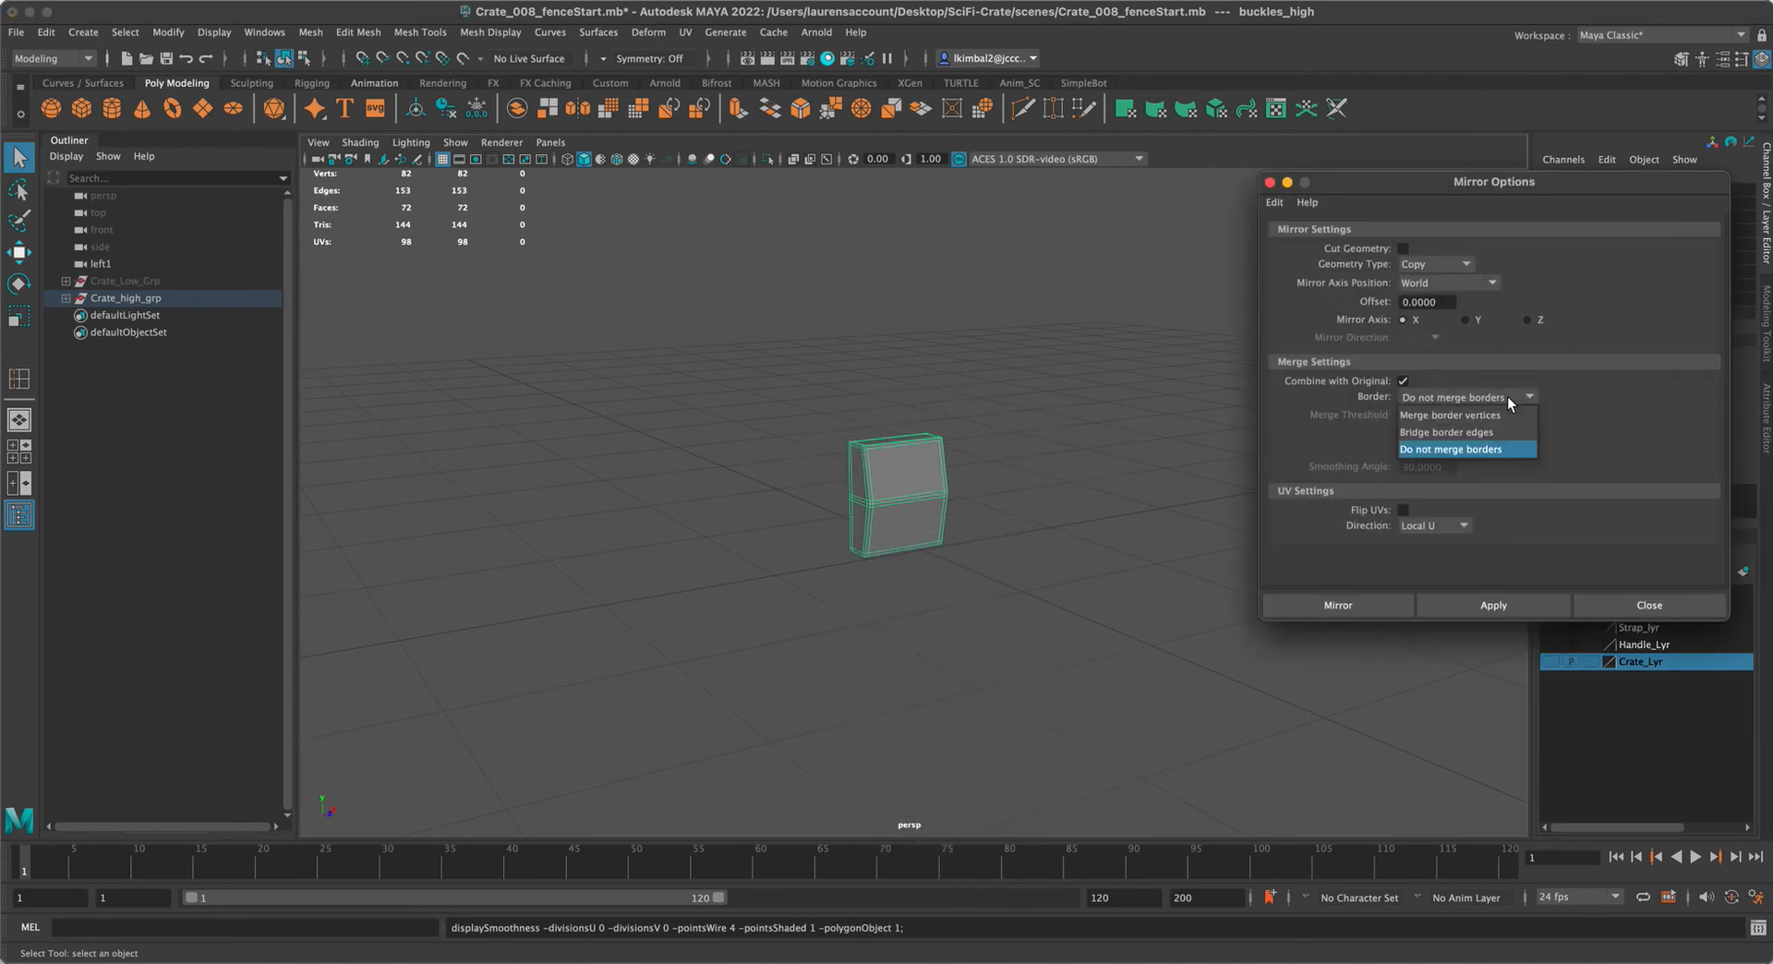
left_click(1490, 451)
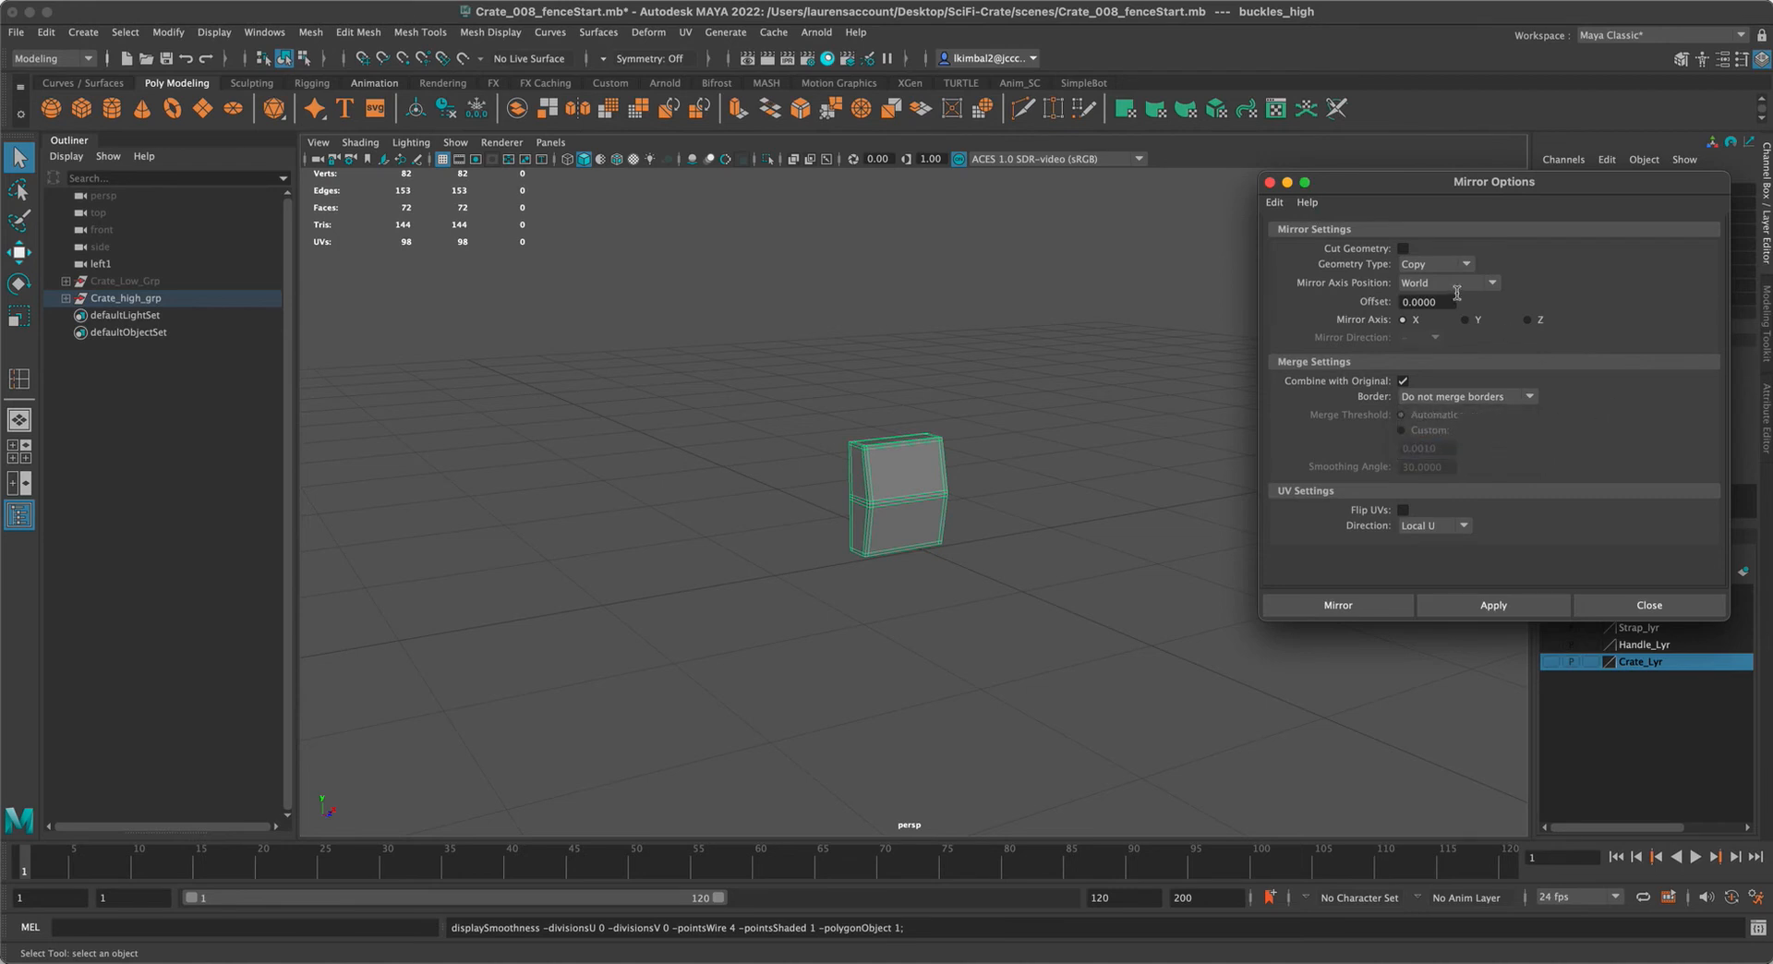
left_click(1390, 608)
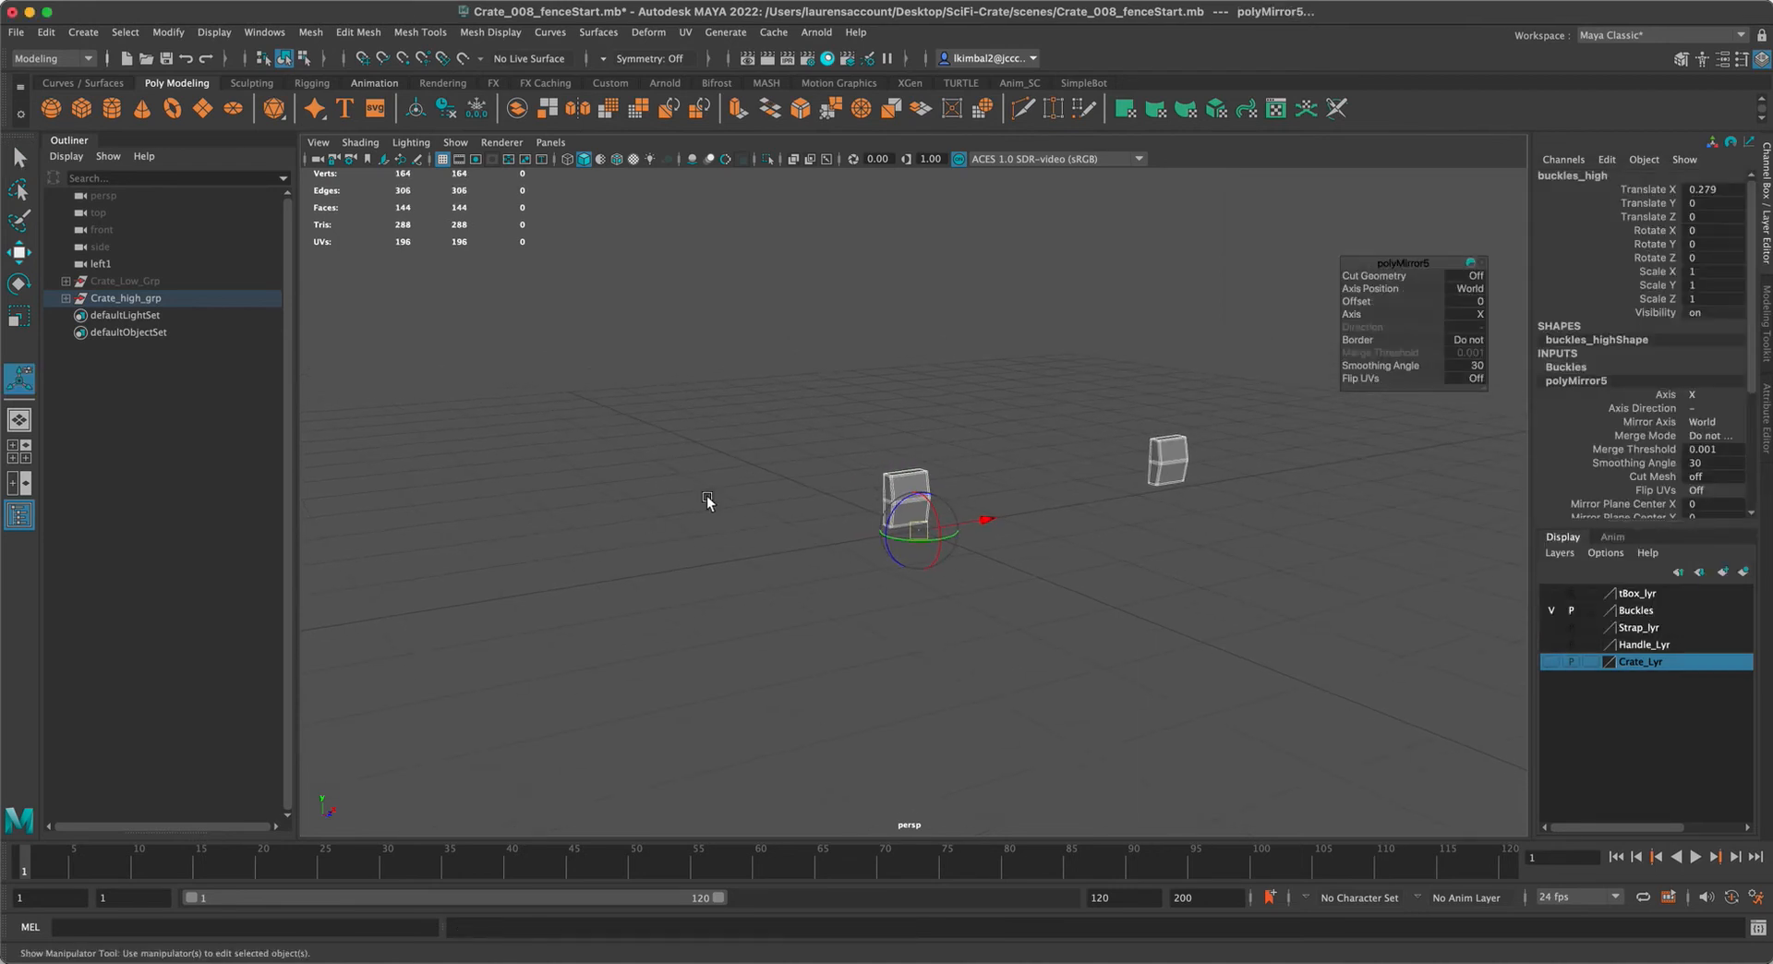
left_click(807, 475)
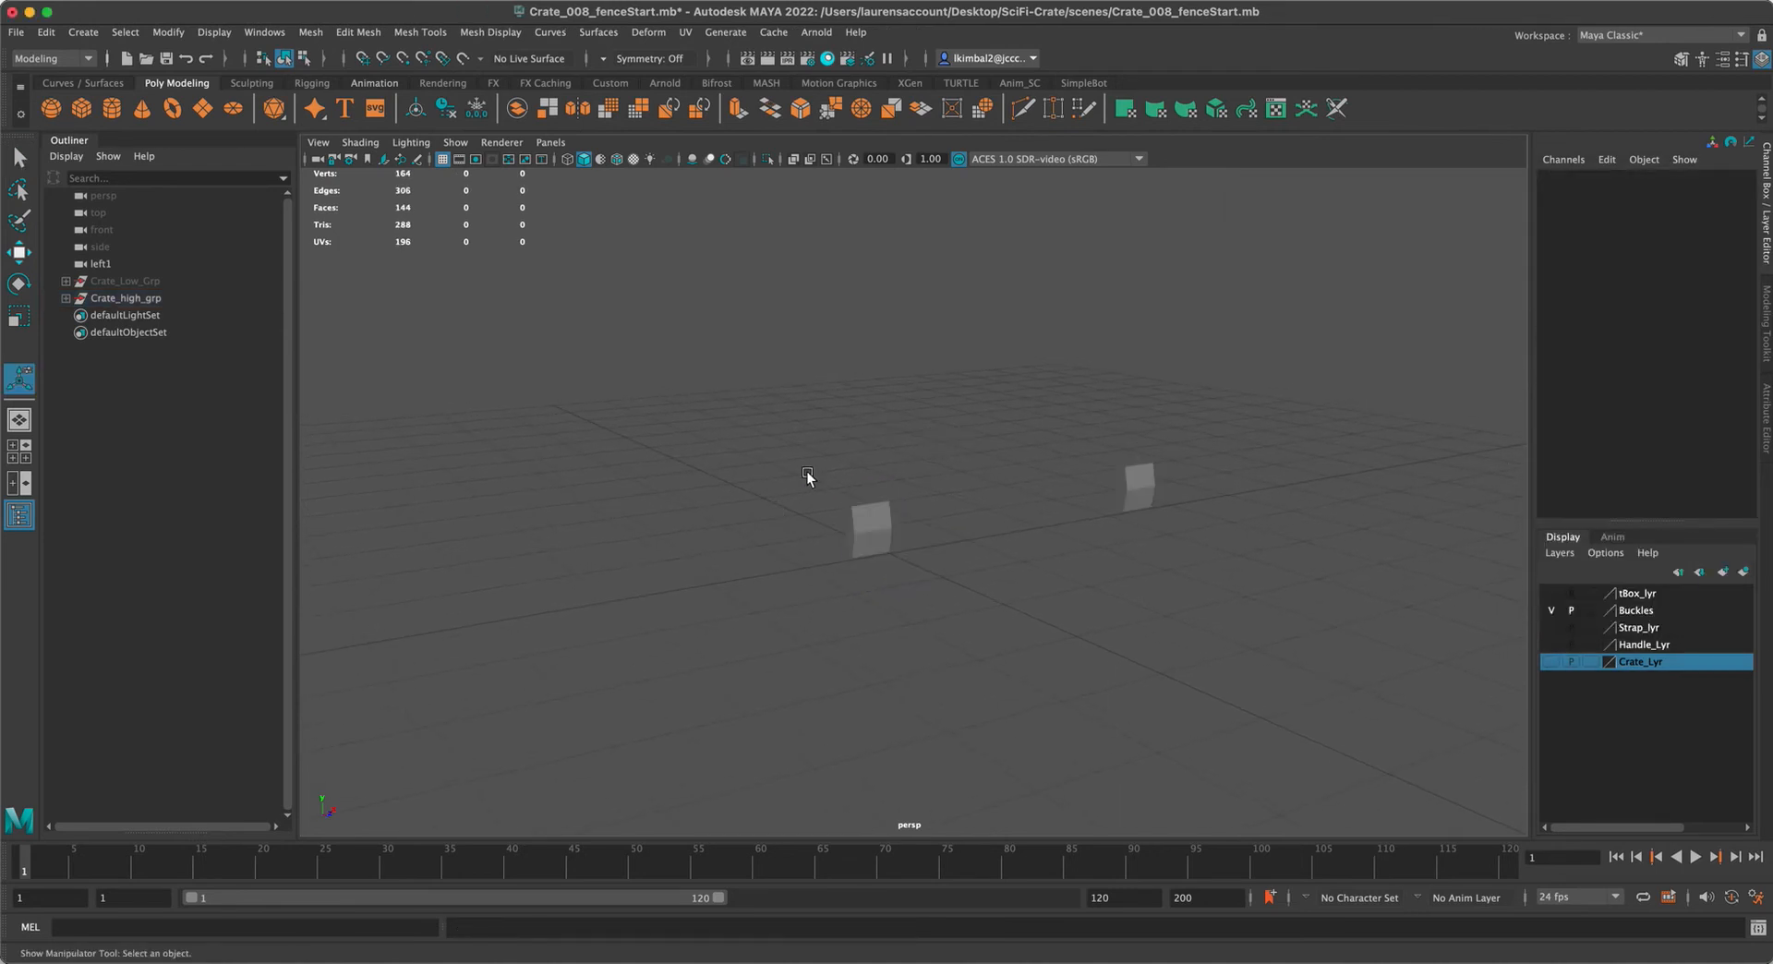
Mirror the two buckles across the world Z axis to place copies on the opposite side
left_click(881, 527)
right_click(1066, 398, "shift")
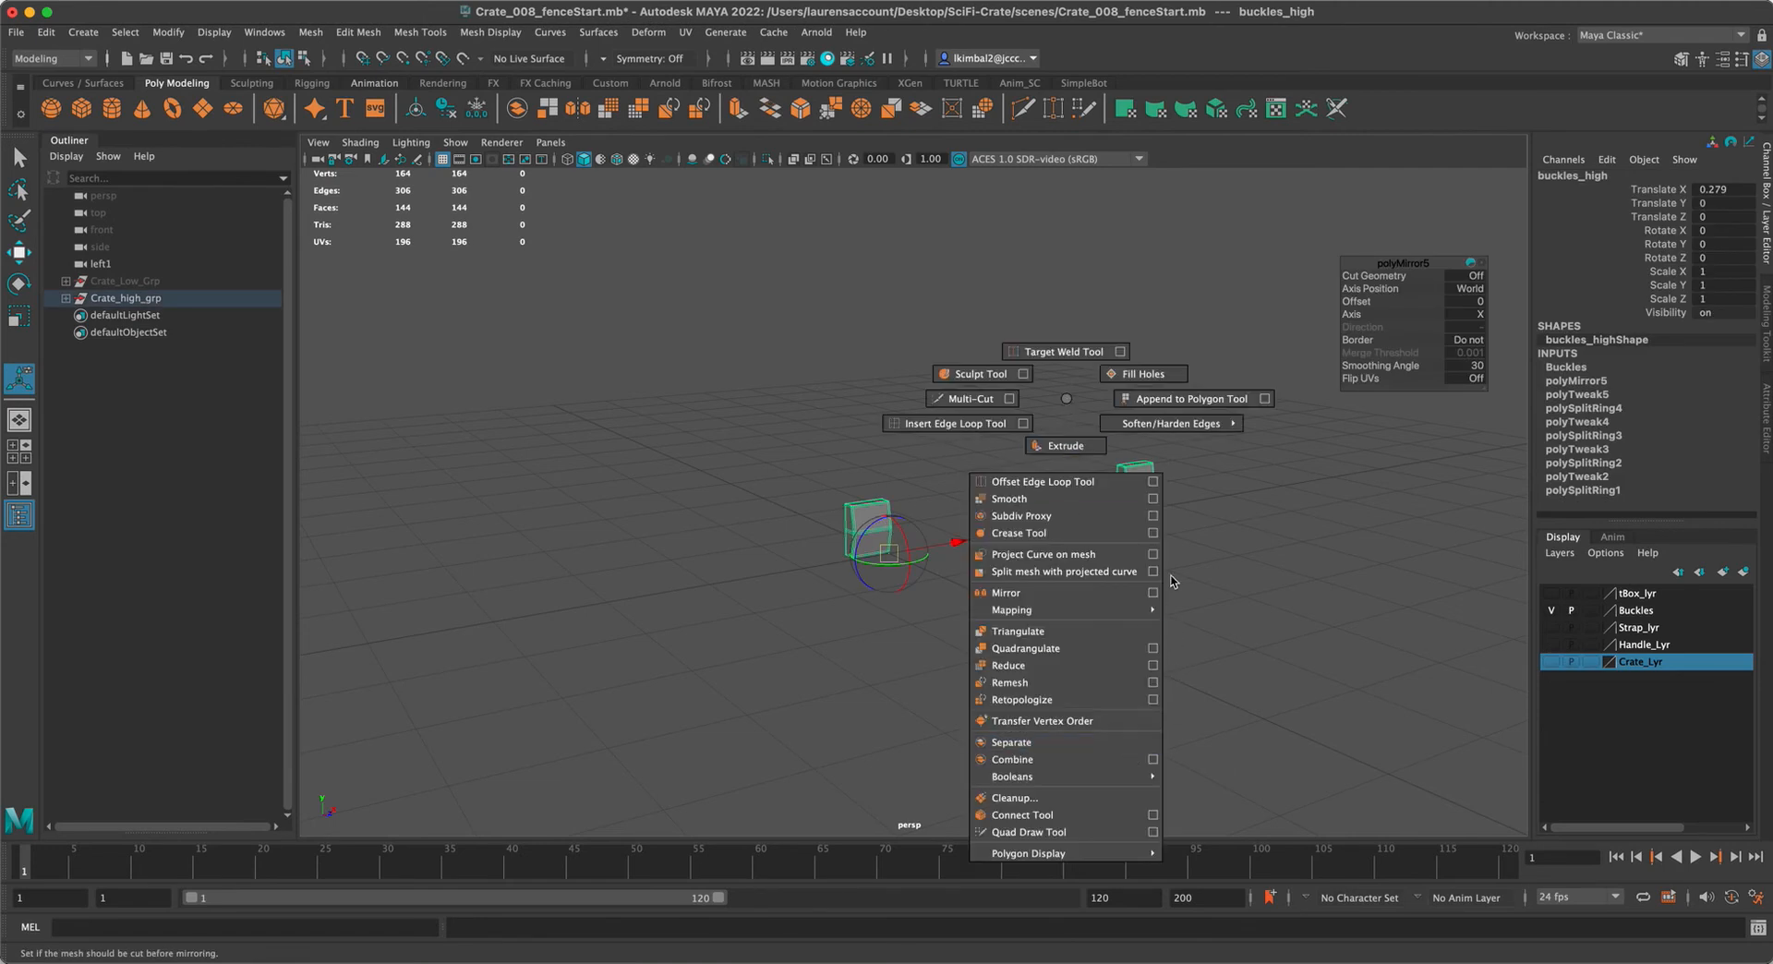
left_click(1153, 593)
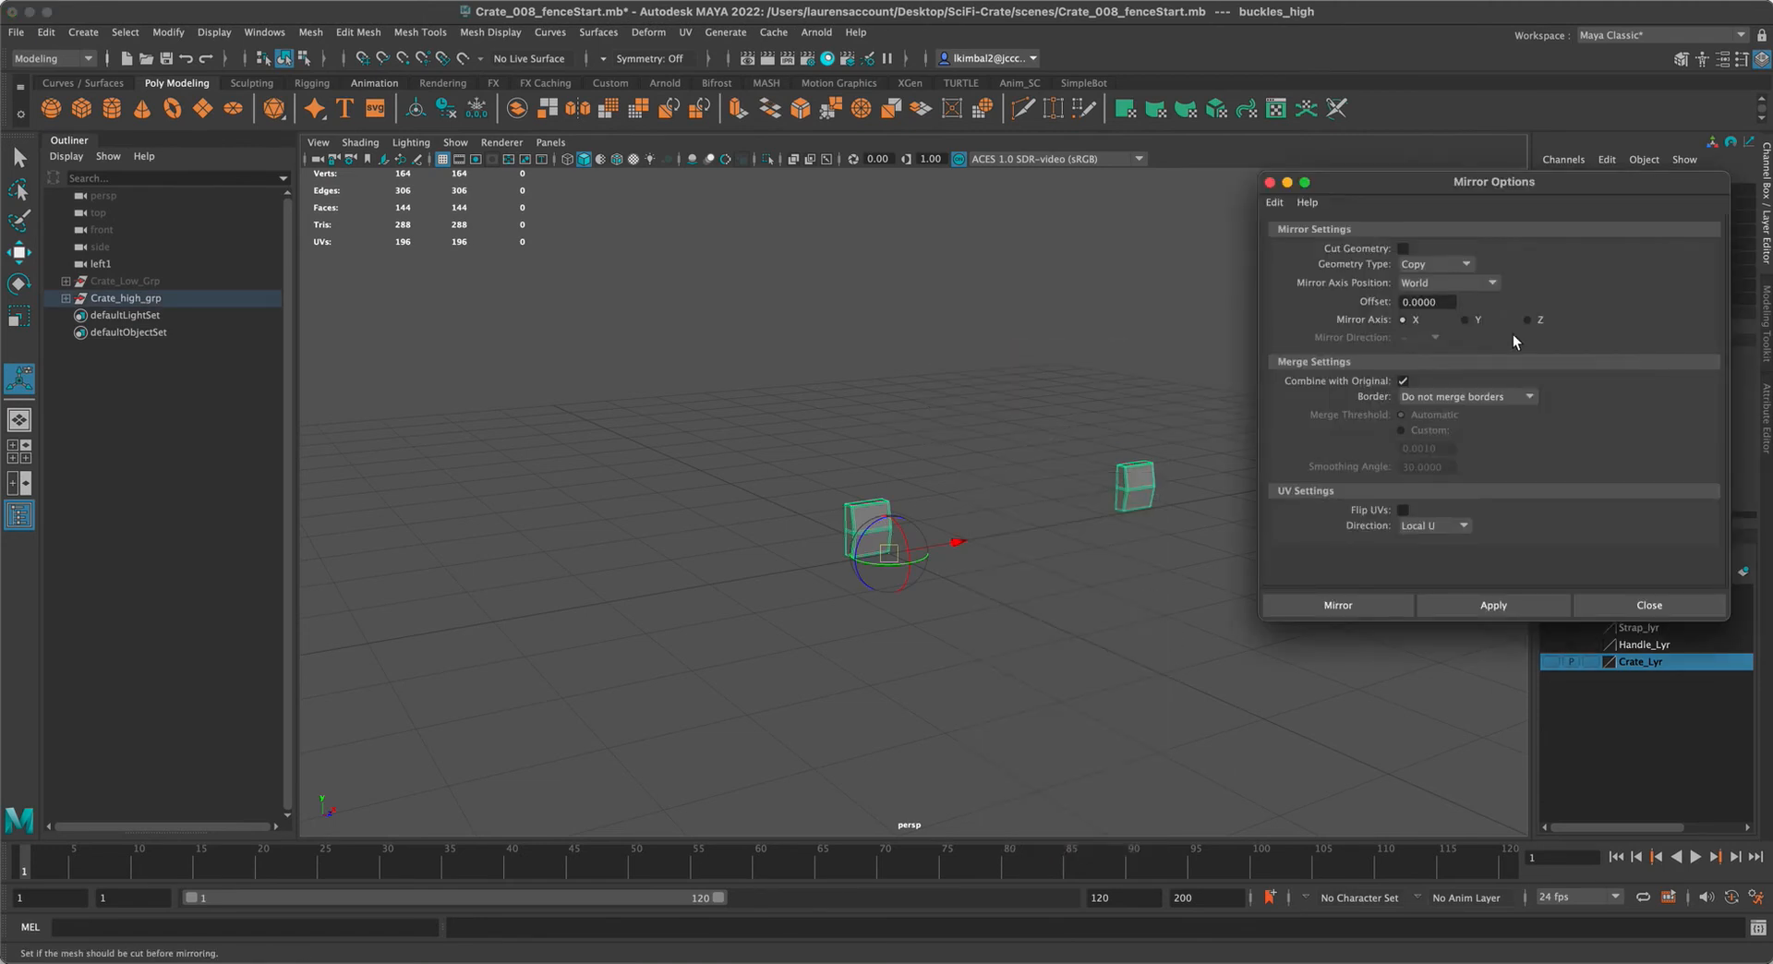
left_click(1340, 605)
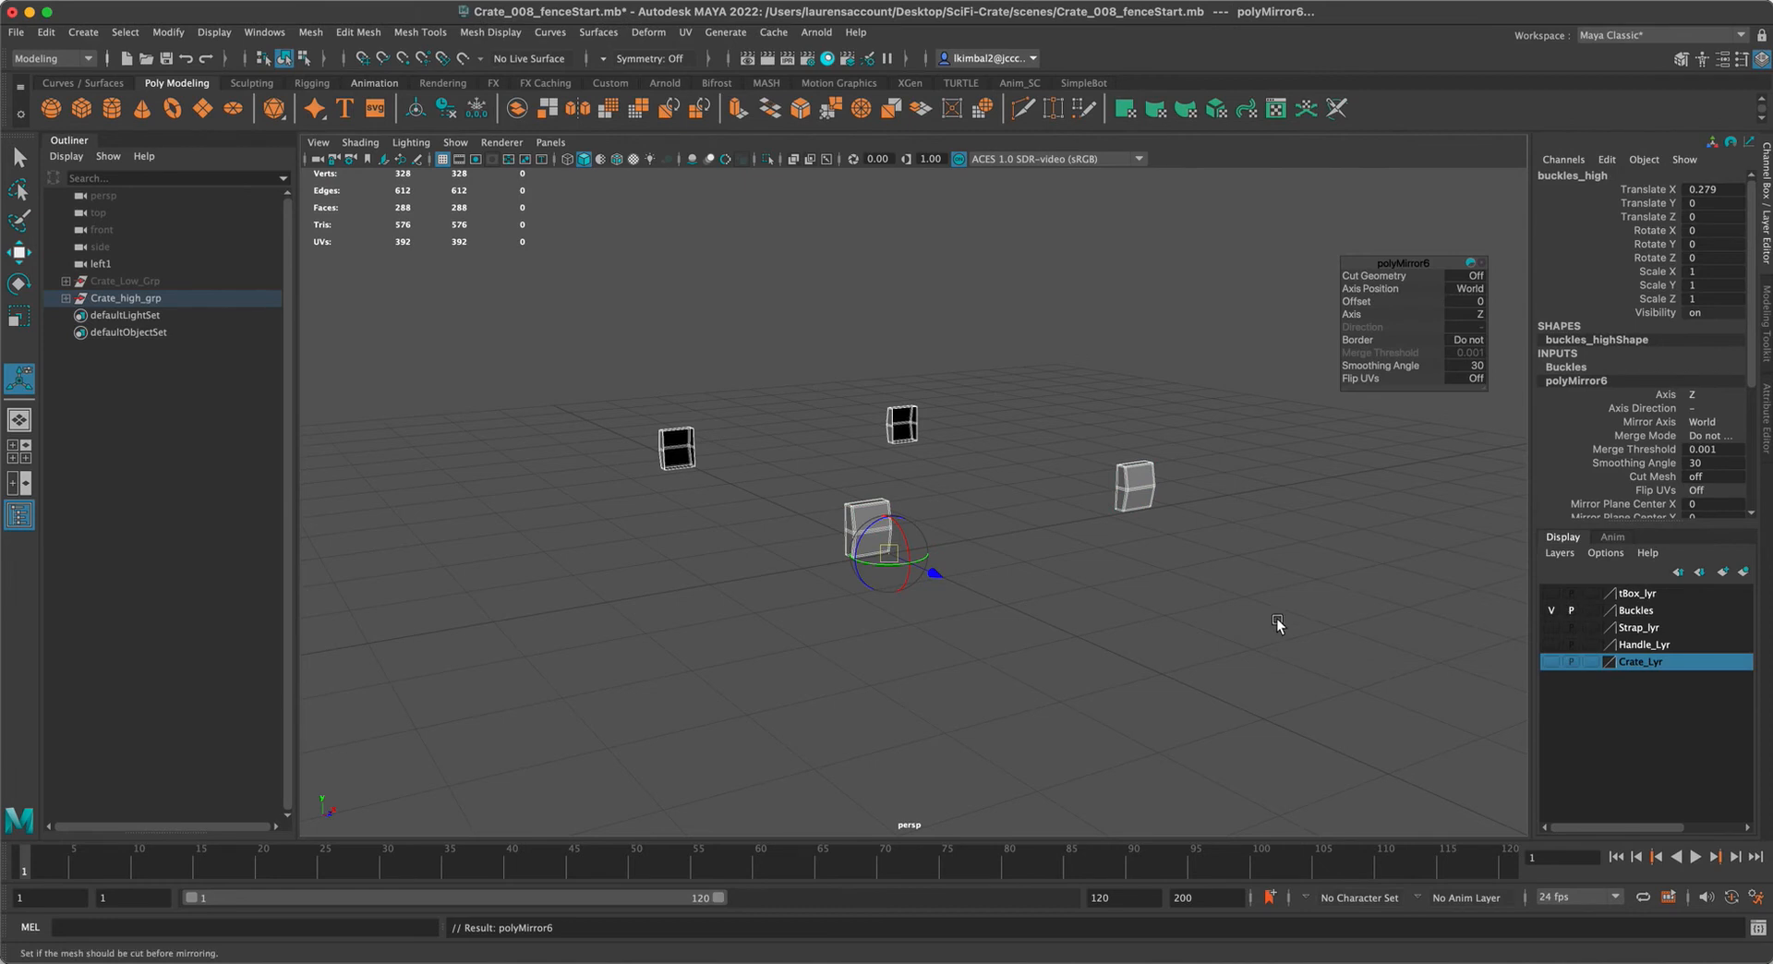
left_click(1496, 273)
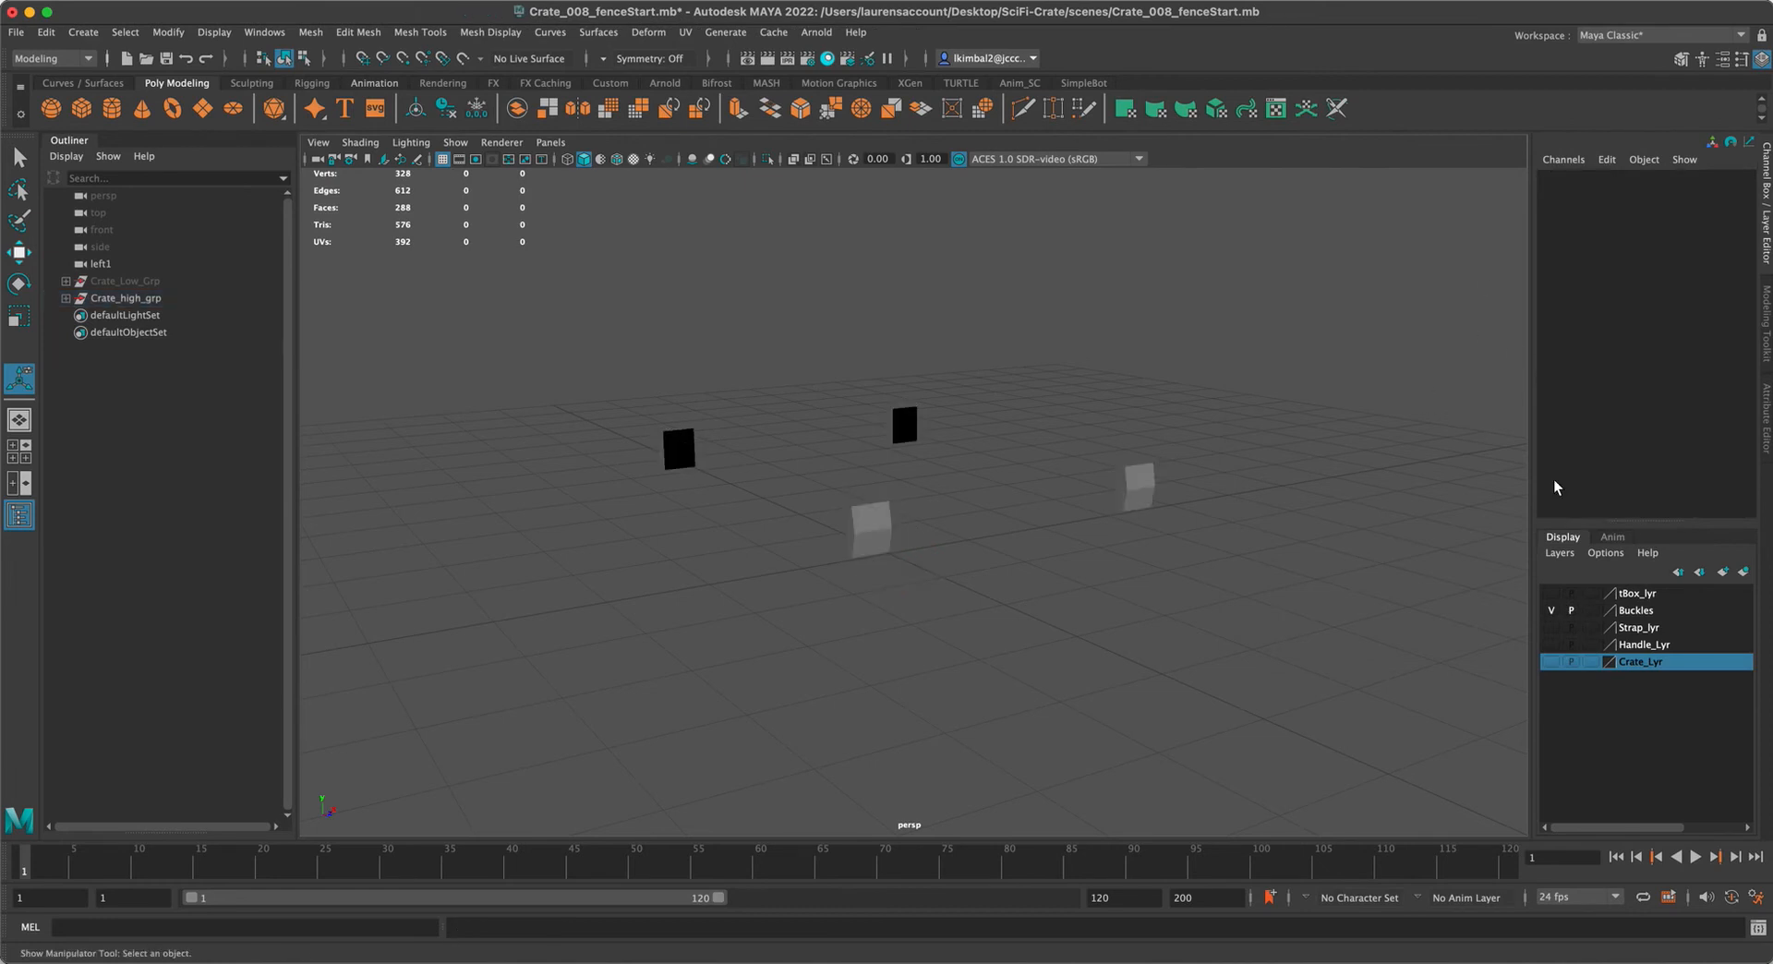
Hide the Buckles layer and show the Strap_lyr layer
left_click(1549, 611)
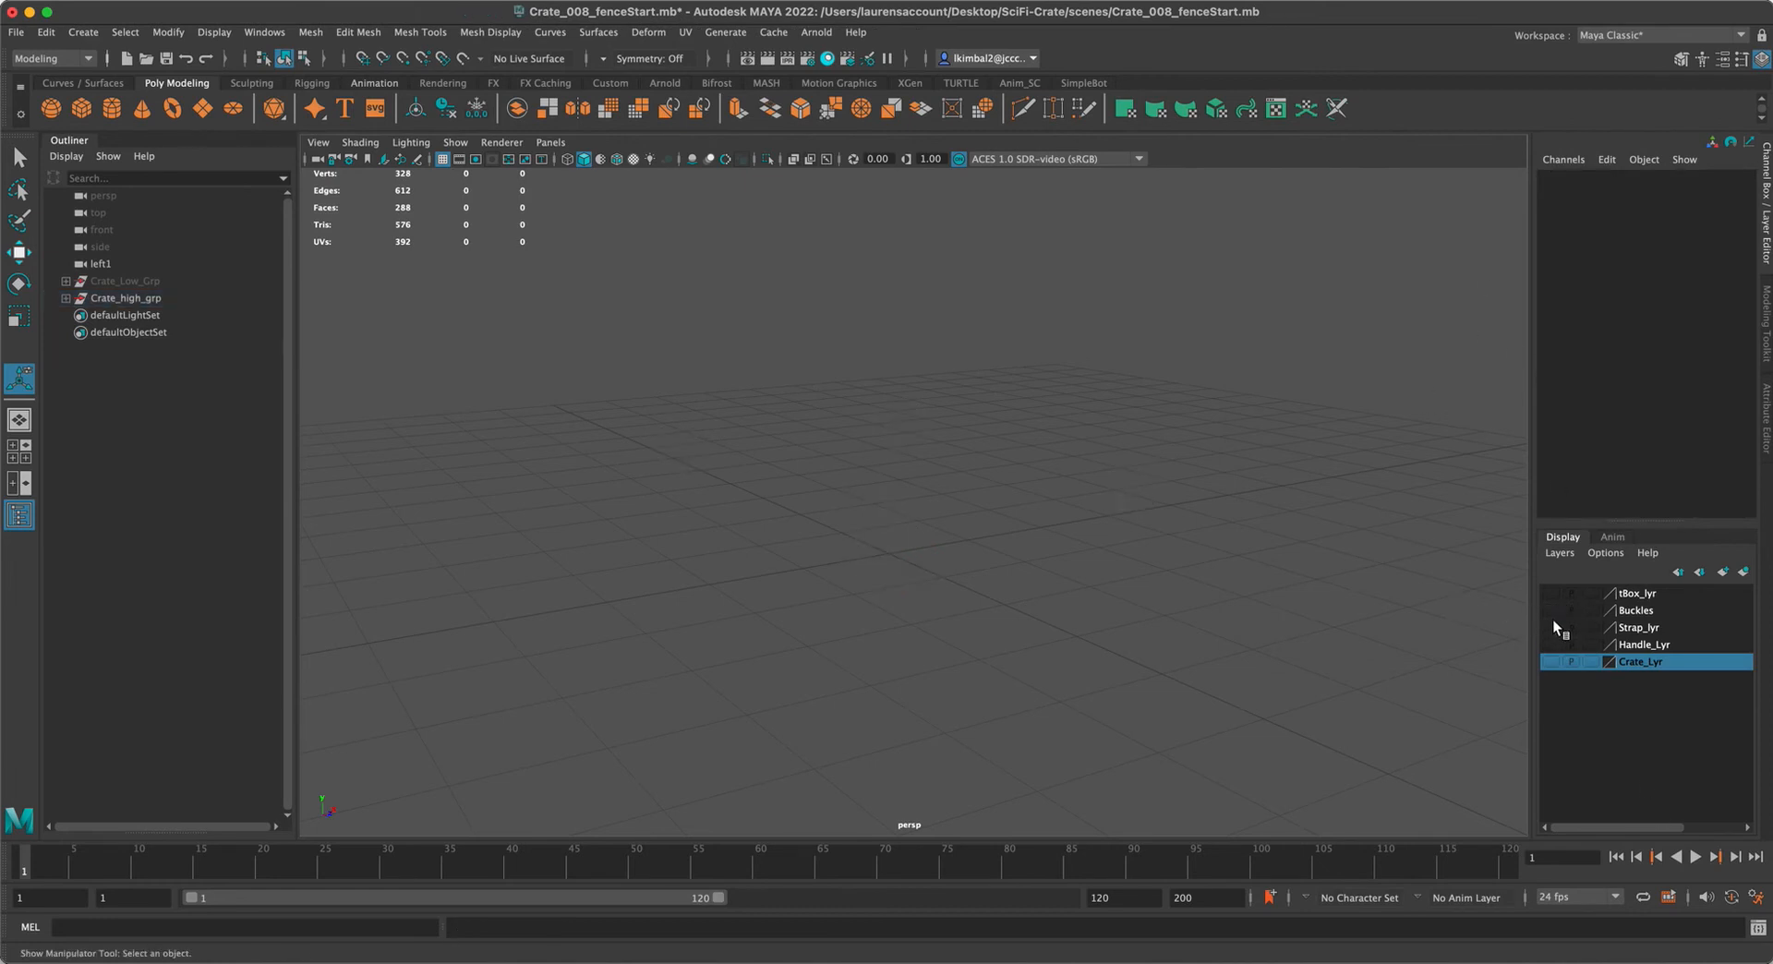
left_click(1553, 621)
left_click(1550, 624)
mouse_move(1258, 590)
left_mouse_down("alt")
mouse_move(1293, 610)
mouse_move(1274, 600)
left_mouse_up("alt")
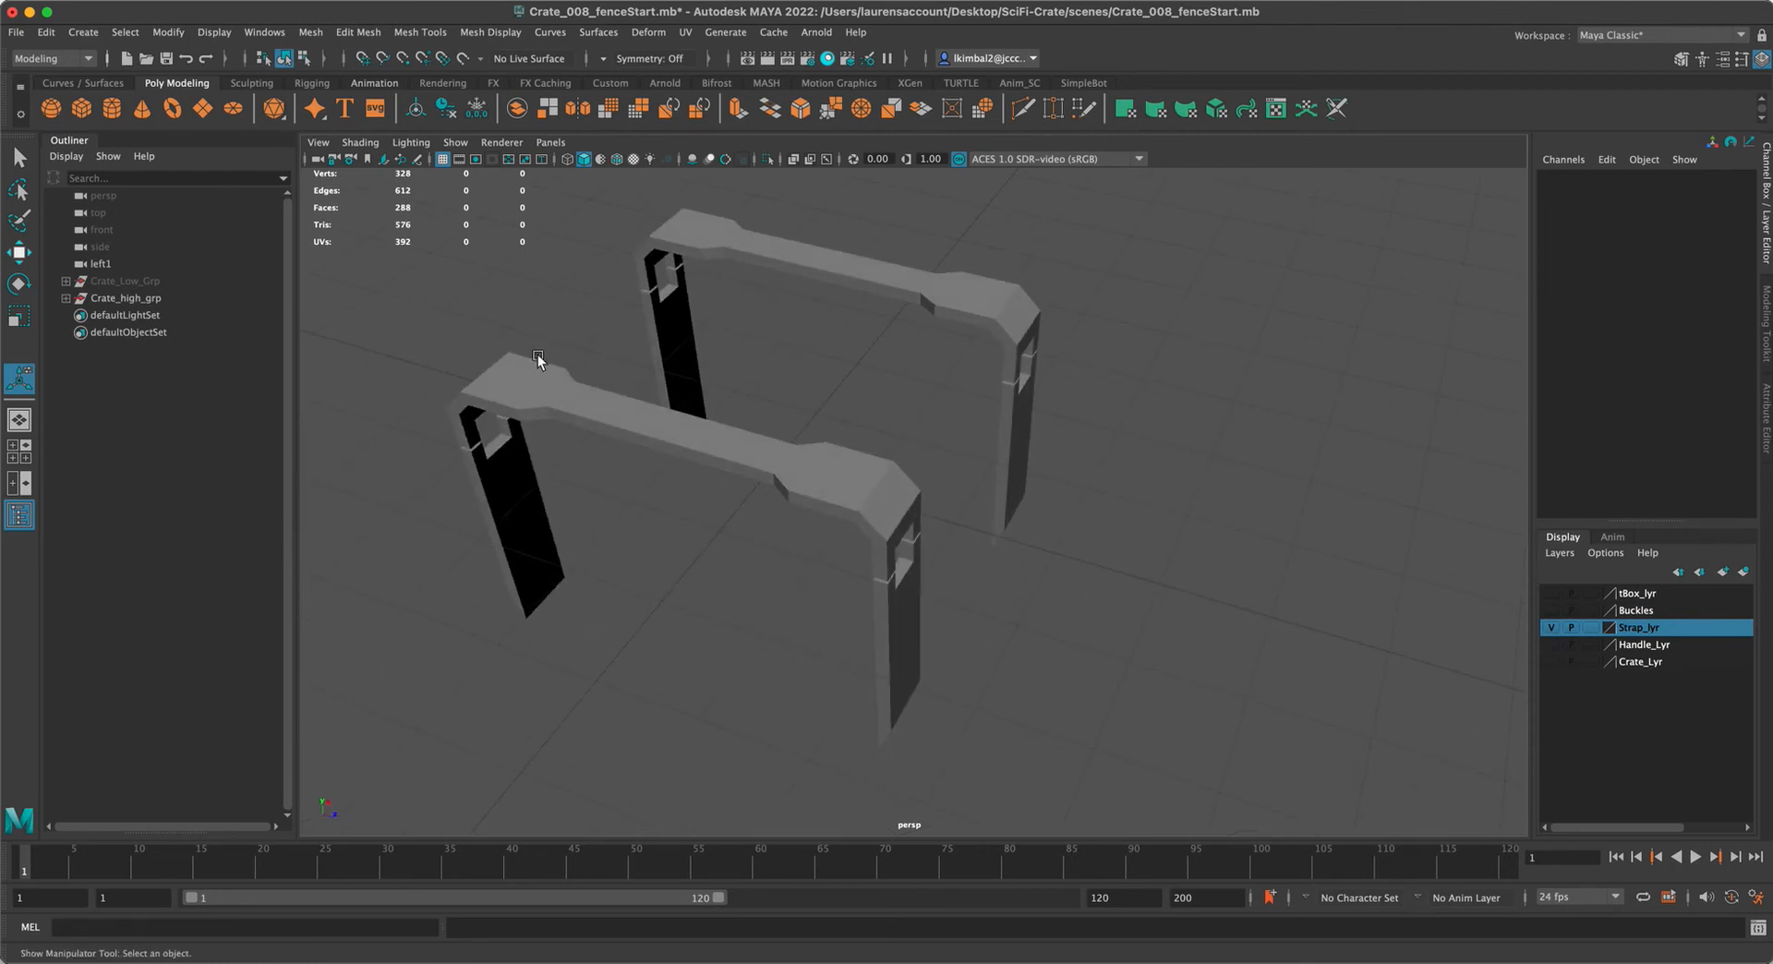
Delete the unneeded edge loops on the front and rear straps and return to object mode
key("q")
left_click(741, 438)
left_click_drag(740, 438, 906, 427, "alt")
right_click_drag(906, 428, 800, 464)
double_click(855, 433)
double_click(889, 184)
right_click_drag(888, 186, 813, 211, "shift")
left_click_drag(813, 210, 1182, 358, "alt")
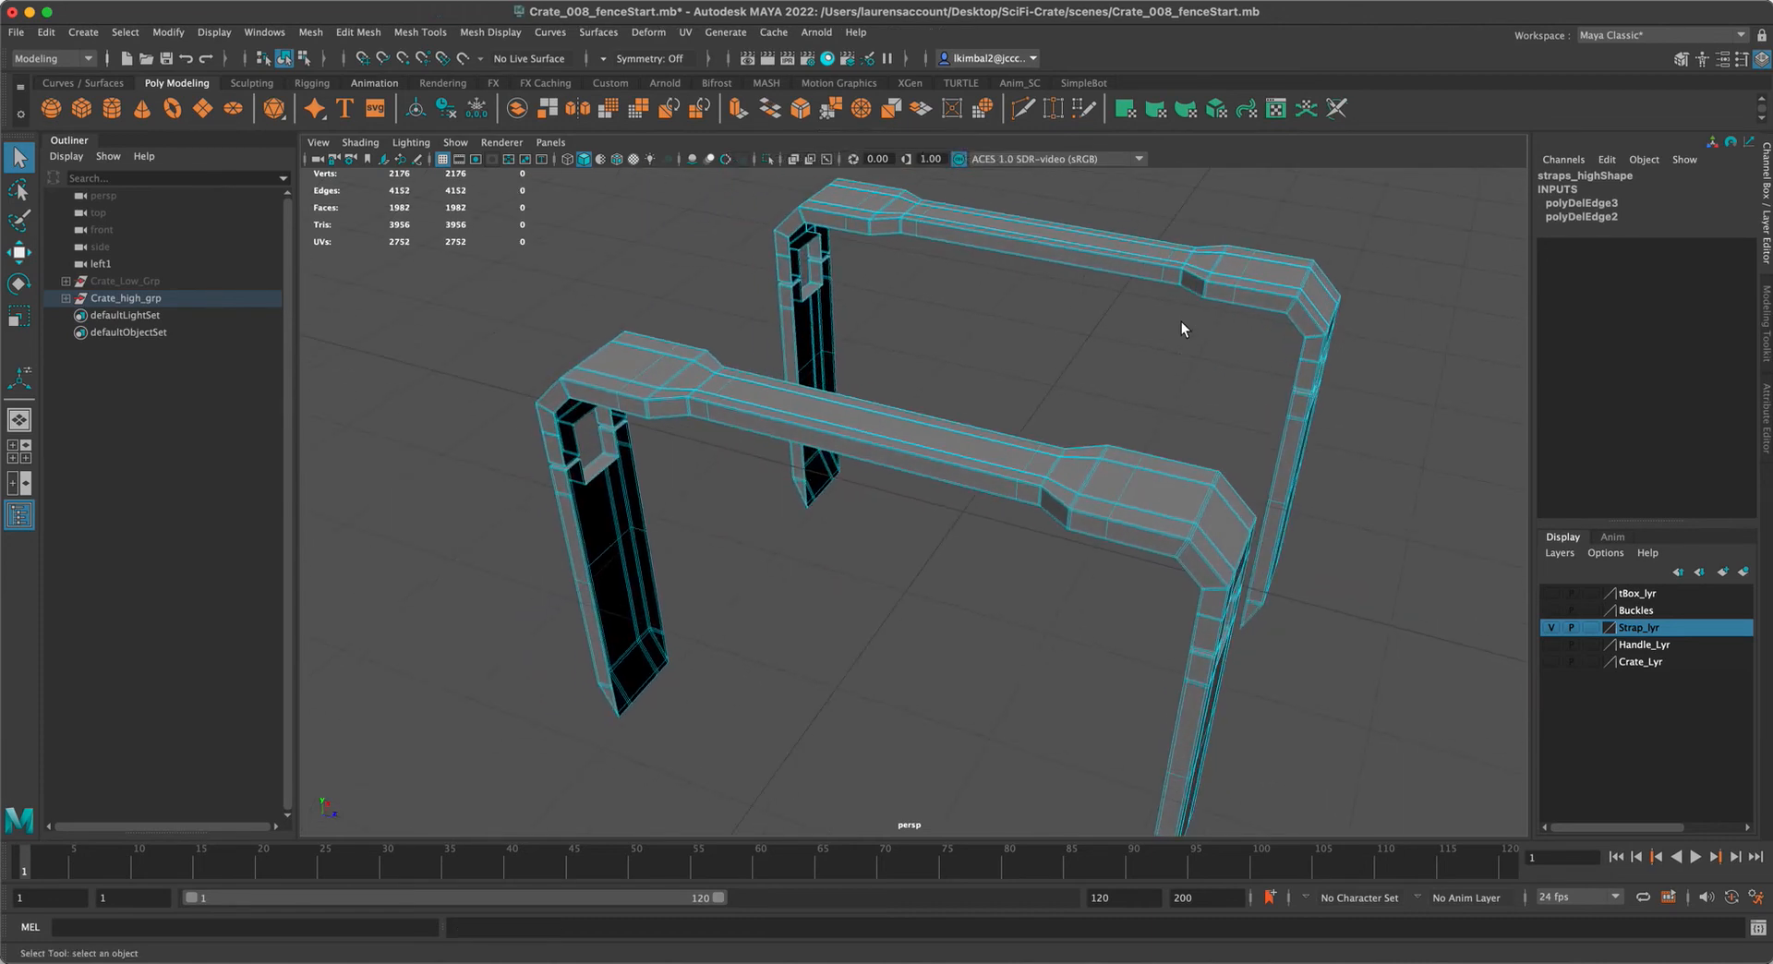
key("F8")
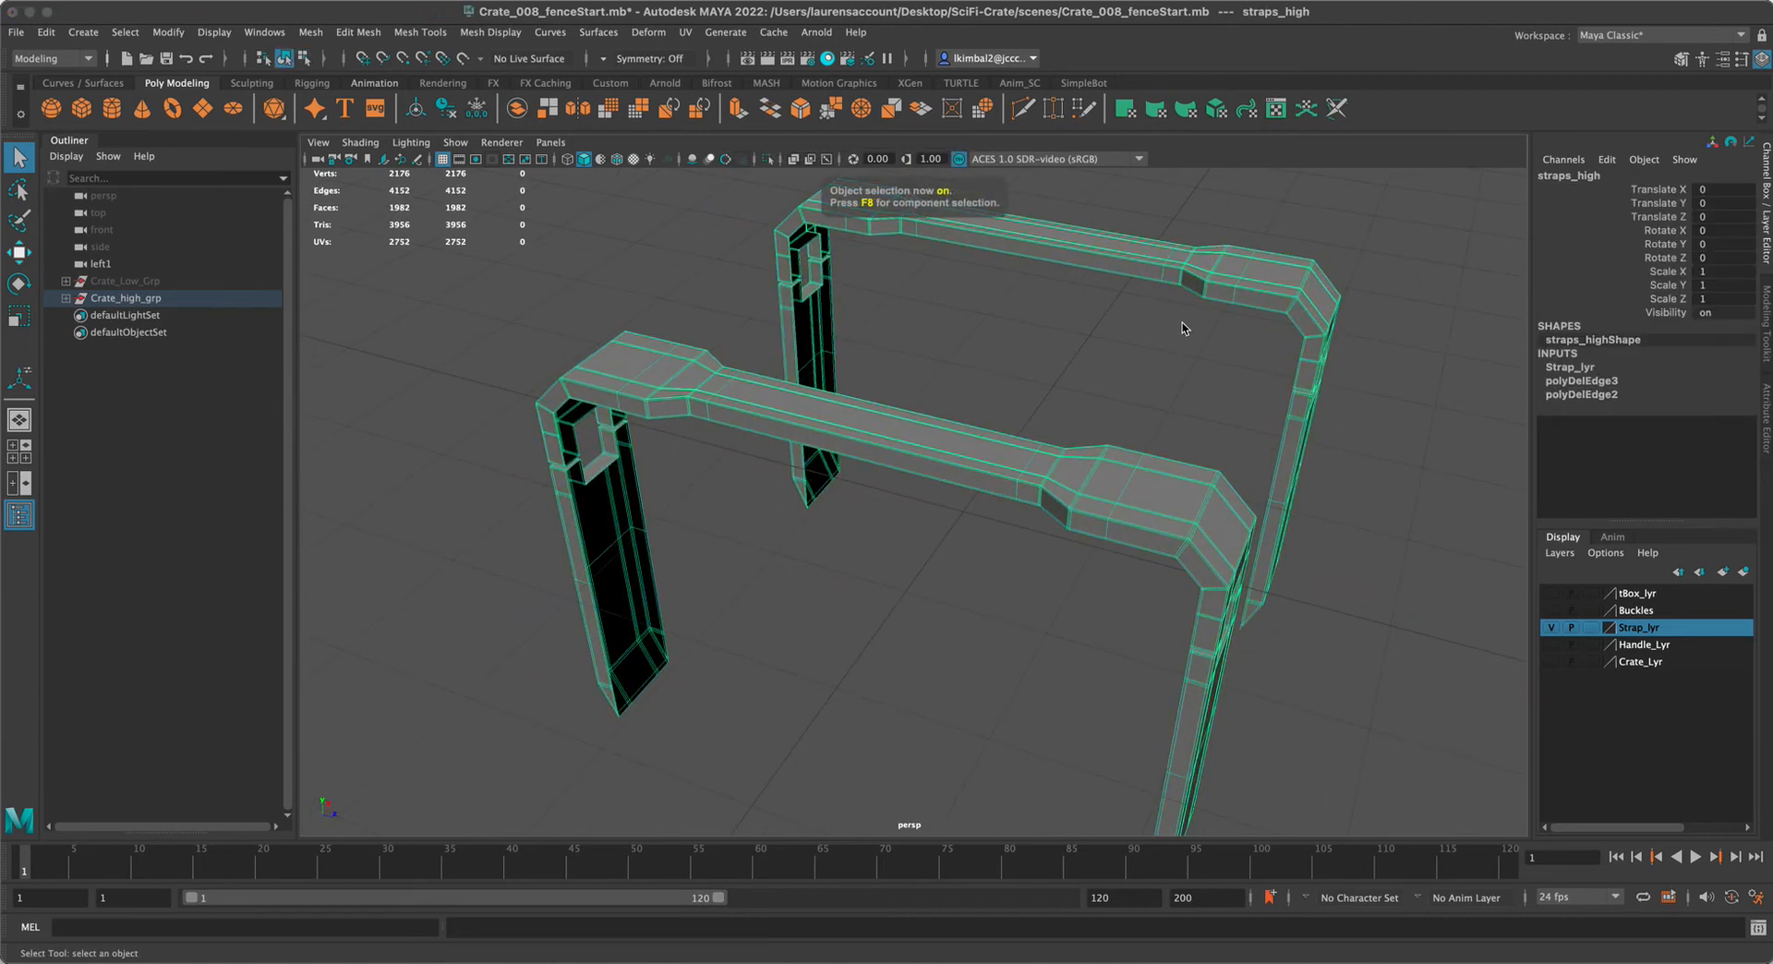
Switch visibility from the strap layer to the Buckles layer and delete the mirrored buckles' construction history
left_click(1552, 628)
left_click(1551, 611)
left_click_drag(866, 395, 880, 425)
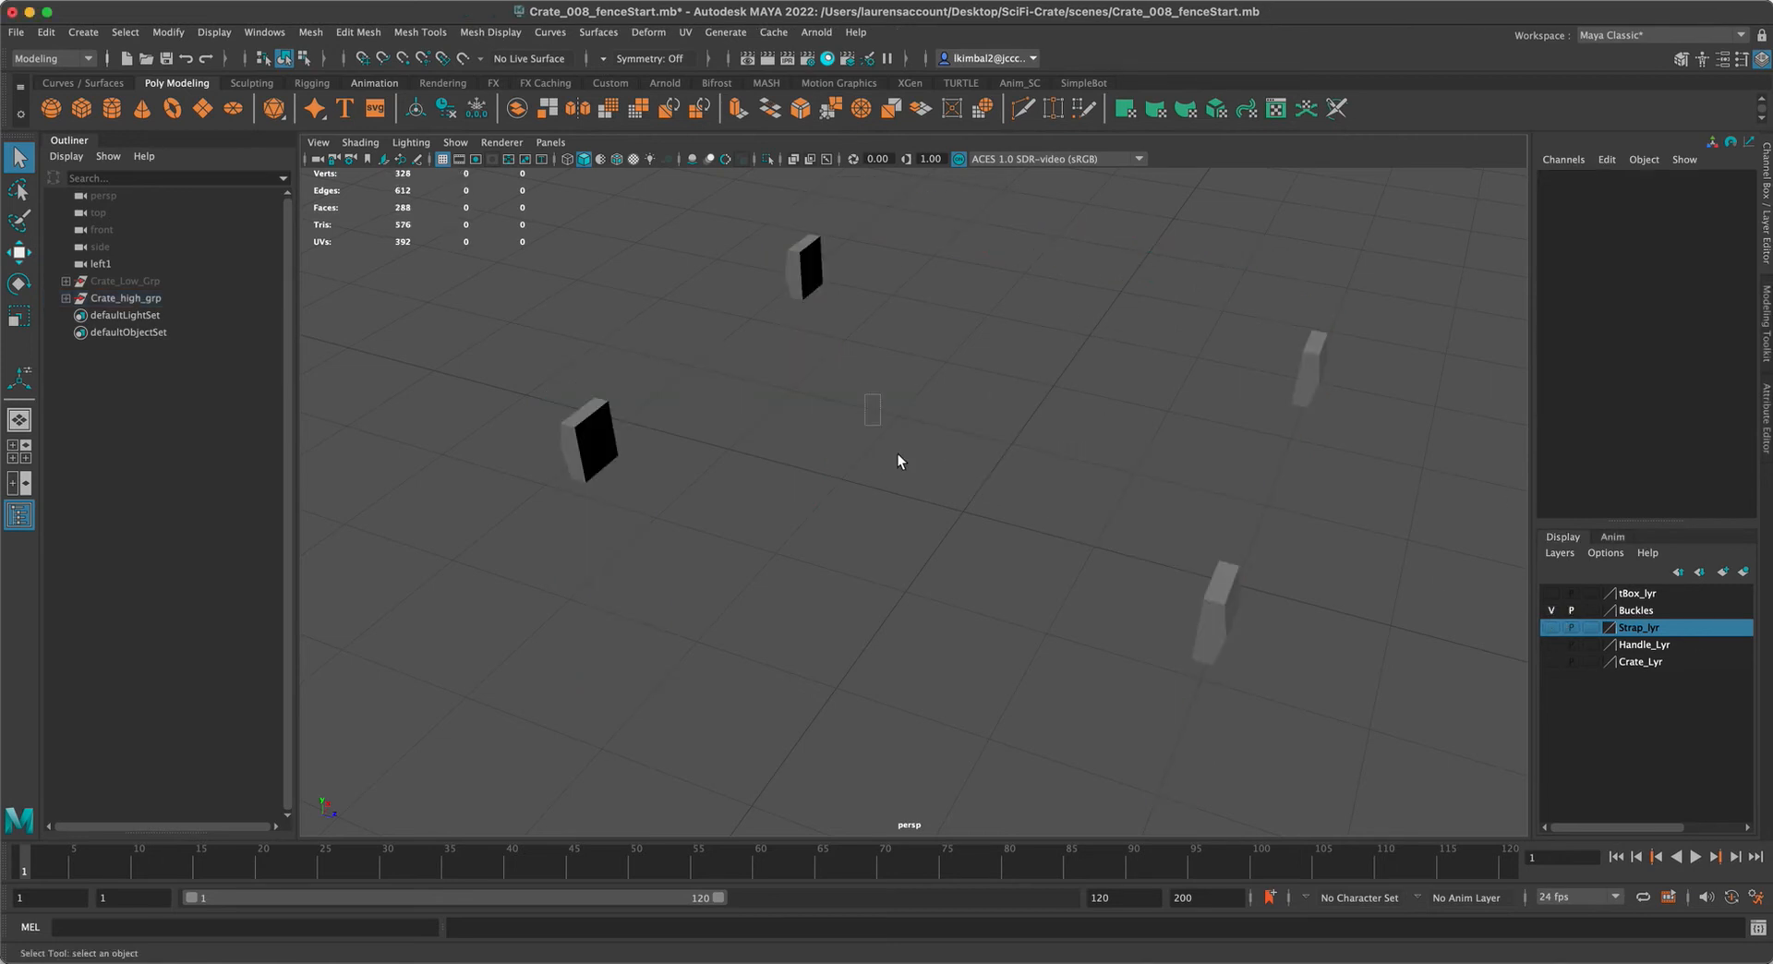
left_click_drag(1222, 616, 1223, 617)
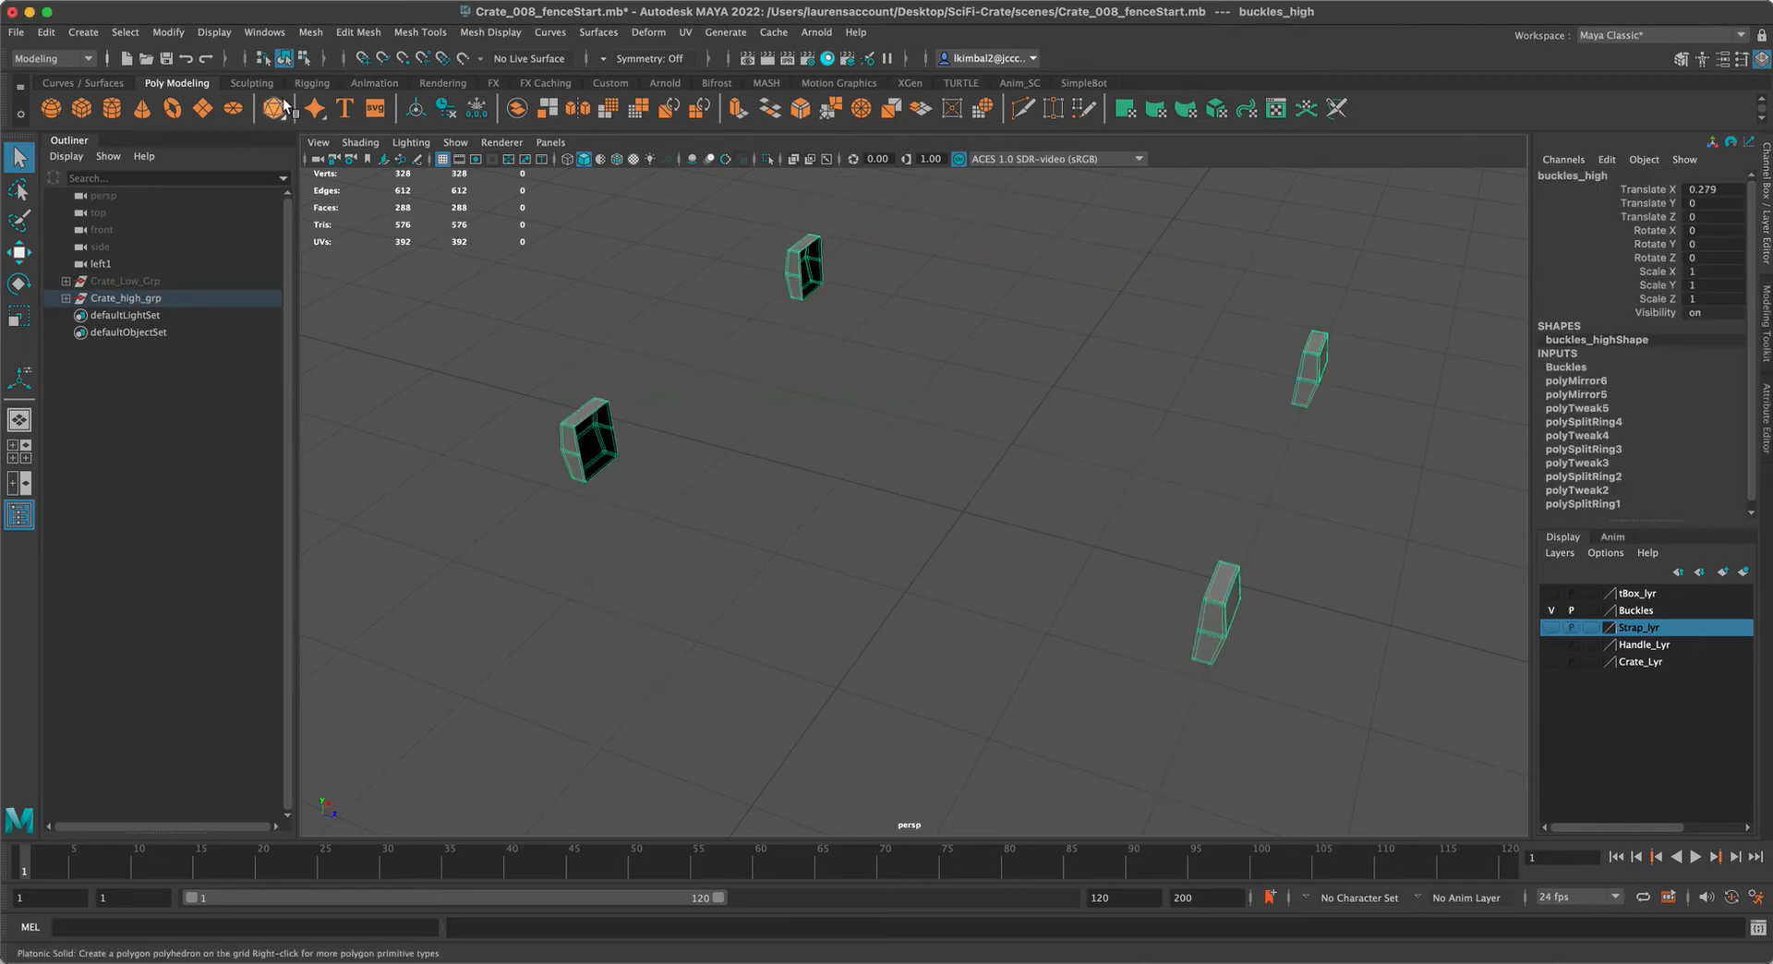
left_click(447, 113)
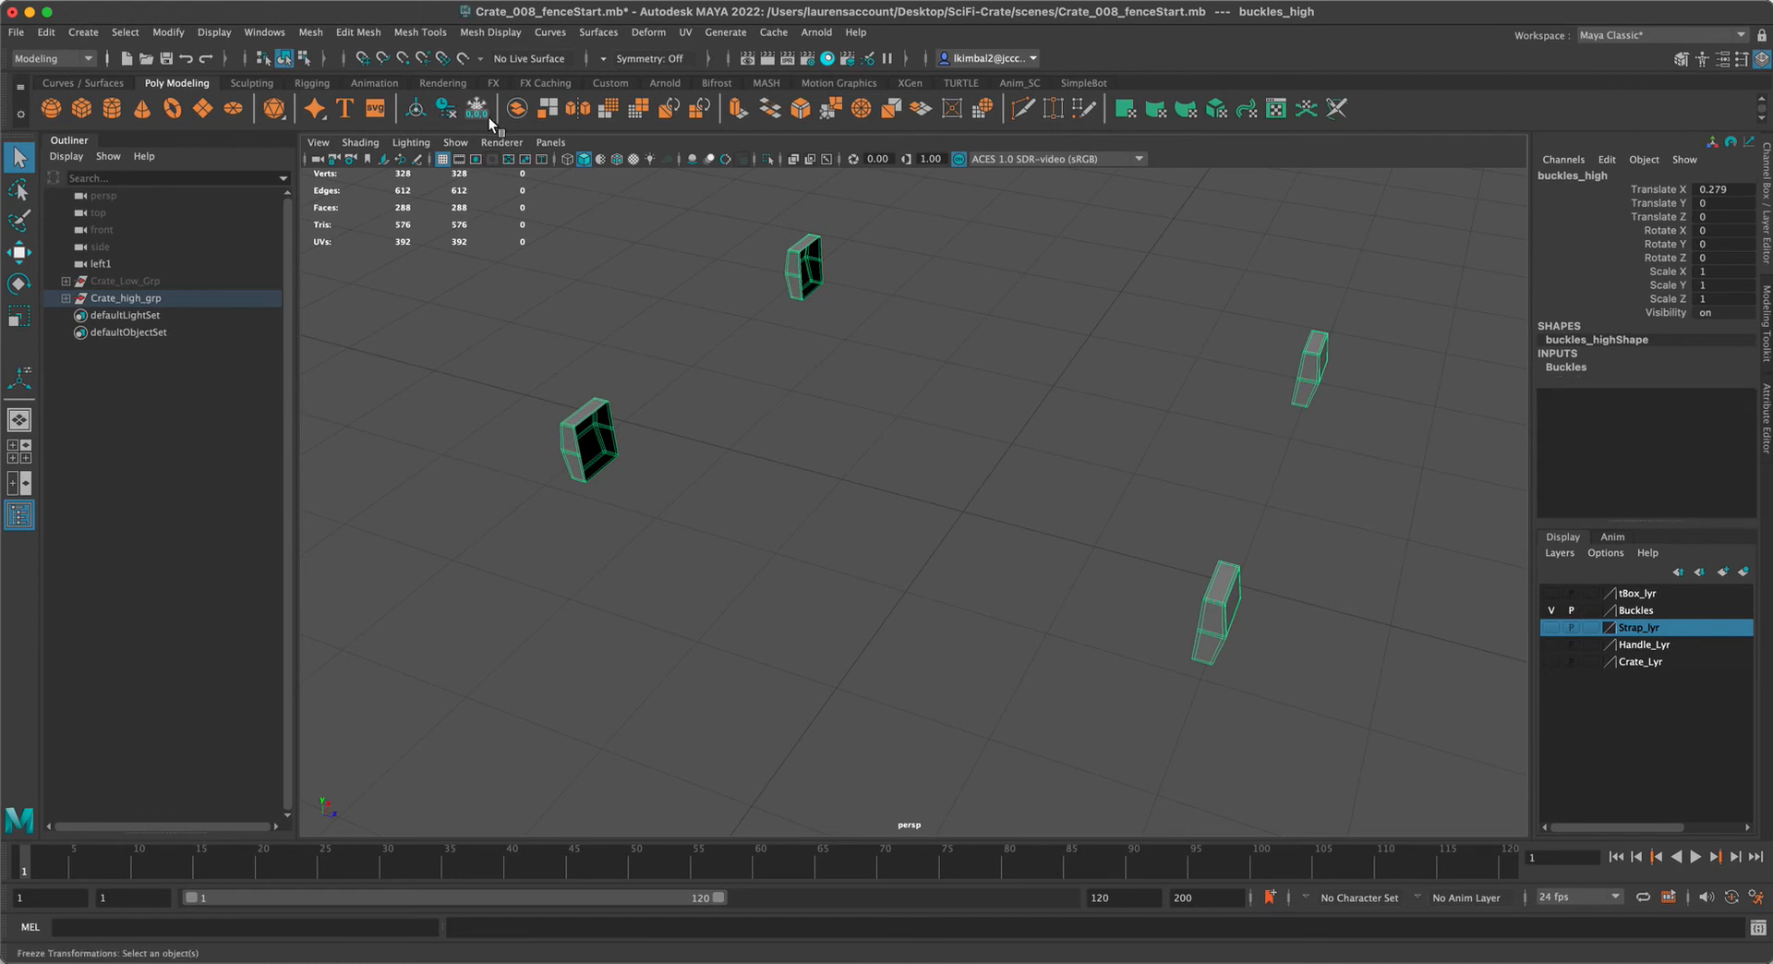
left_click(795, 407)
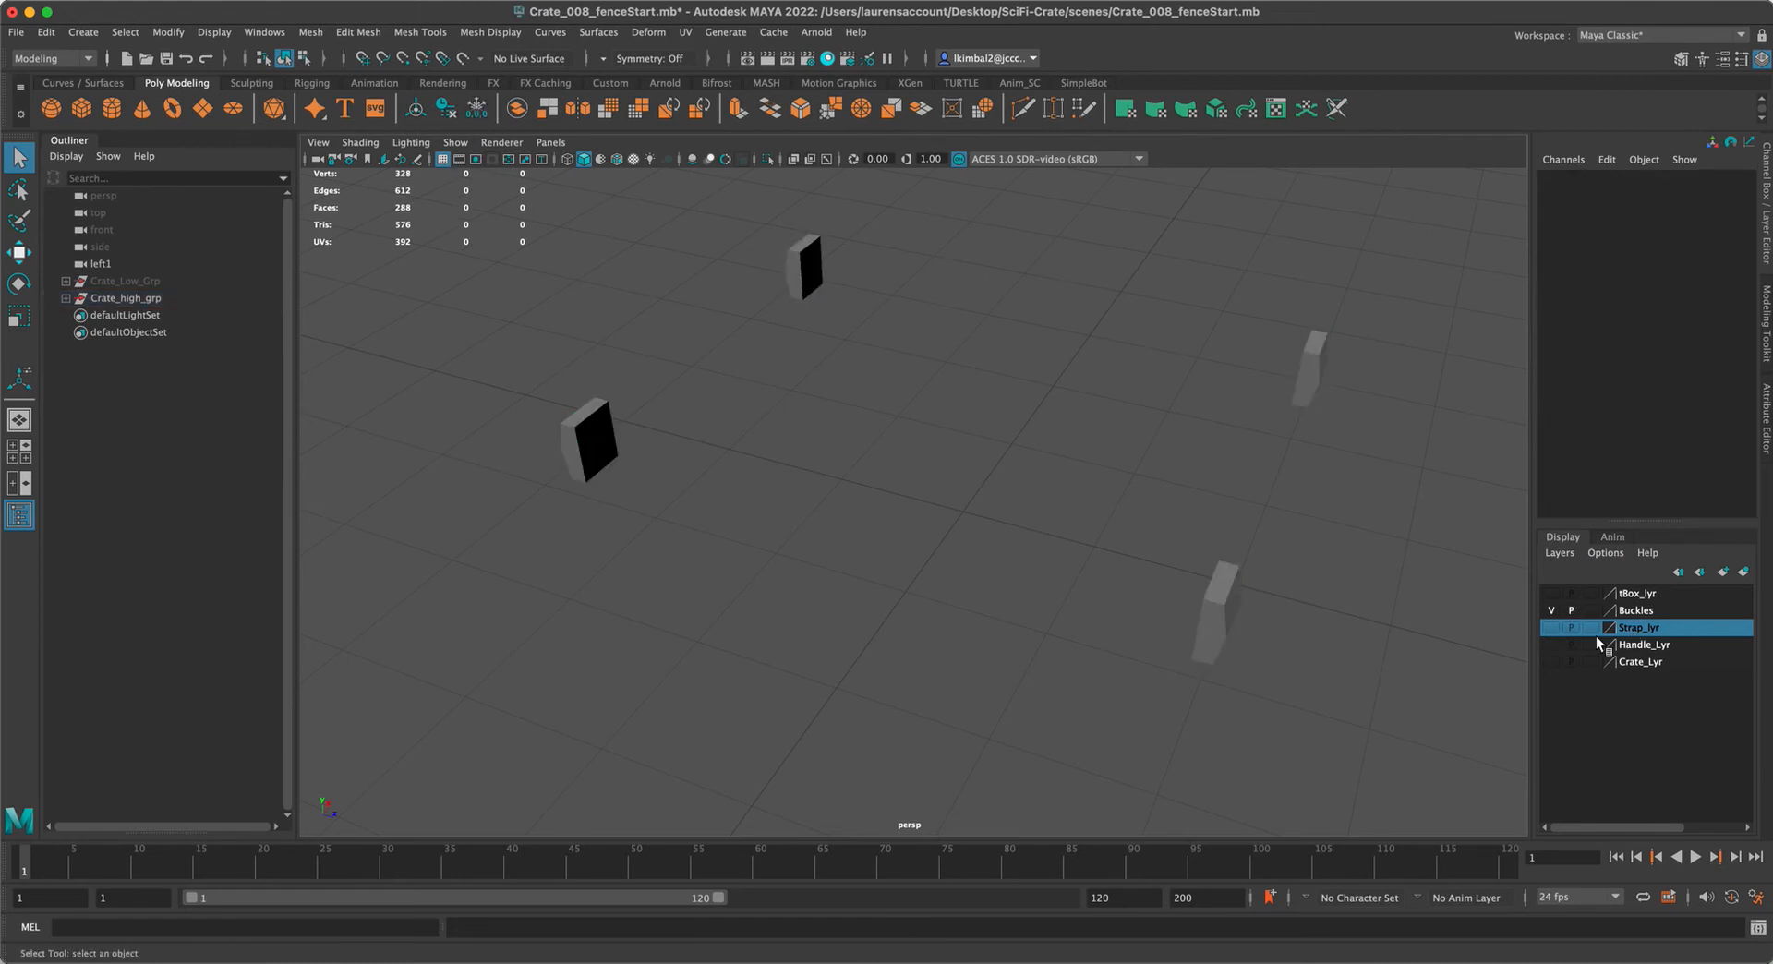
Switch visibility from the Buckles layer to tBox_lyr and isolate the small trim blocks at the box's sides
left_click(1551, 610)
left_click(1552, 593)
left_click_drag(1255, 544, 1165, 573, "alt")
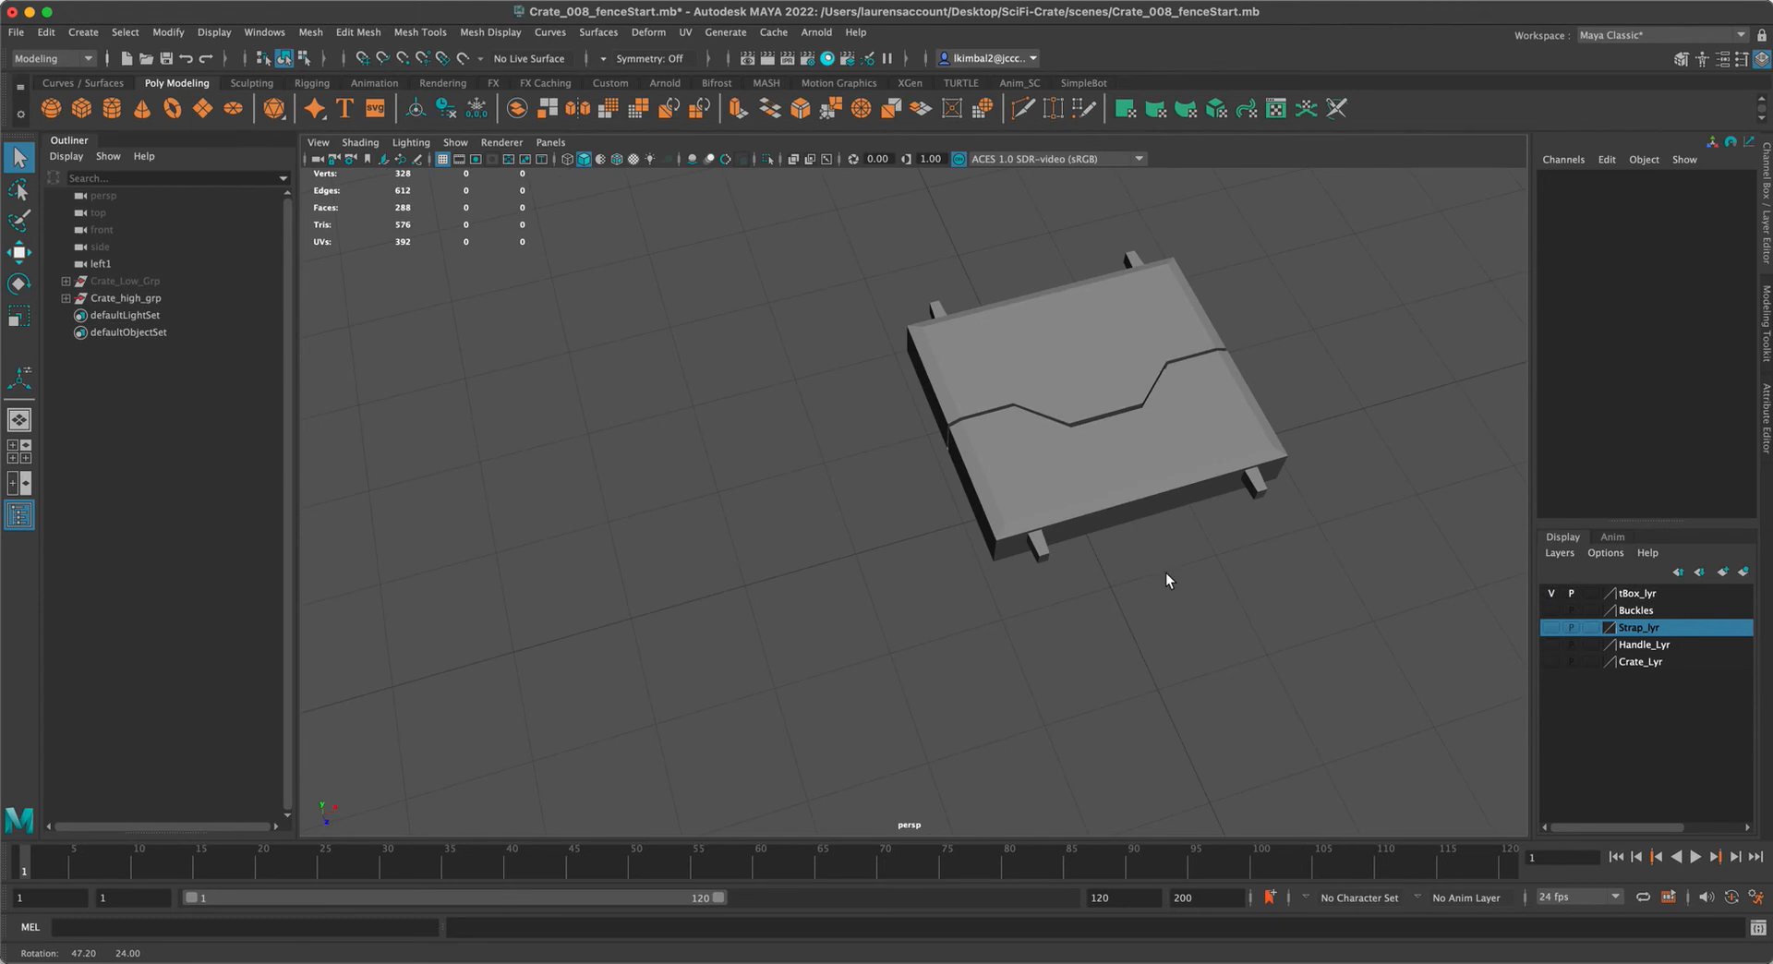
left_click(1177, 474)
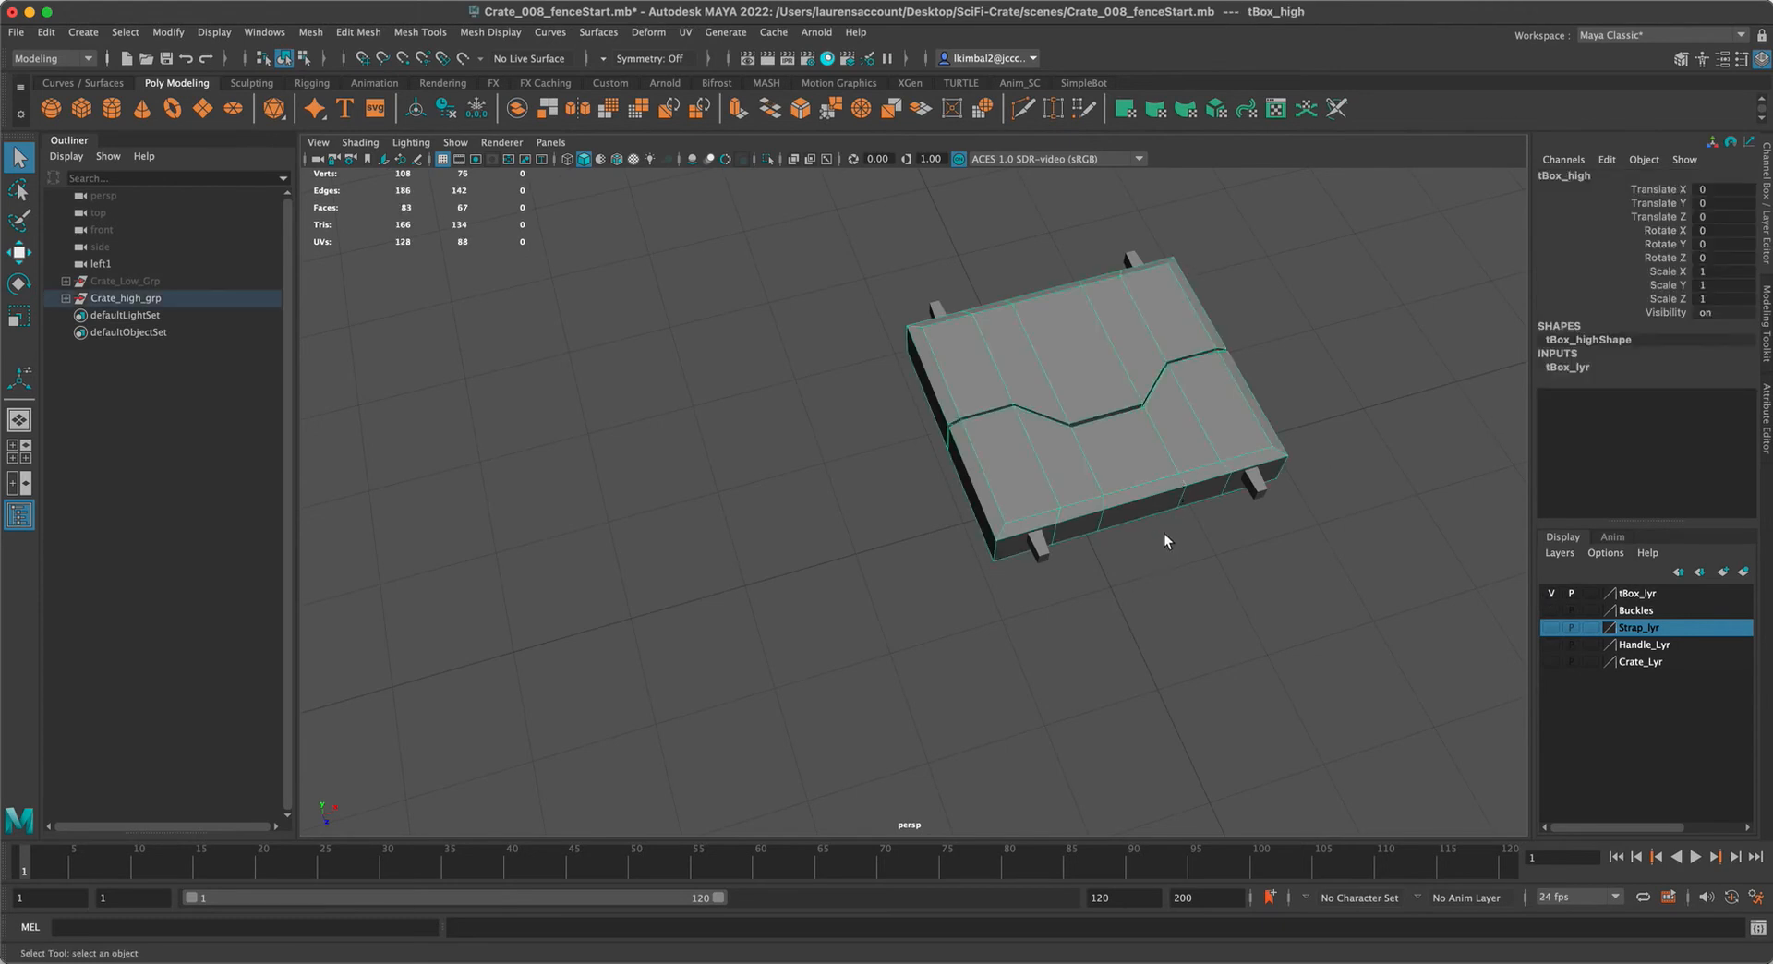
right_click_drag(1162, 541, 1290, 664, "alt")
left_click_drag(1290, 663, 1195, 659, "alt")
left_click_drag(1058, 615, 1379, 349)
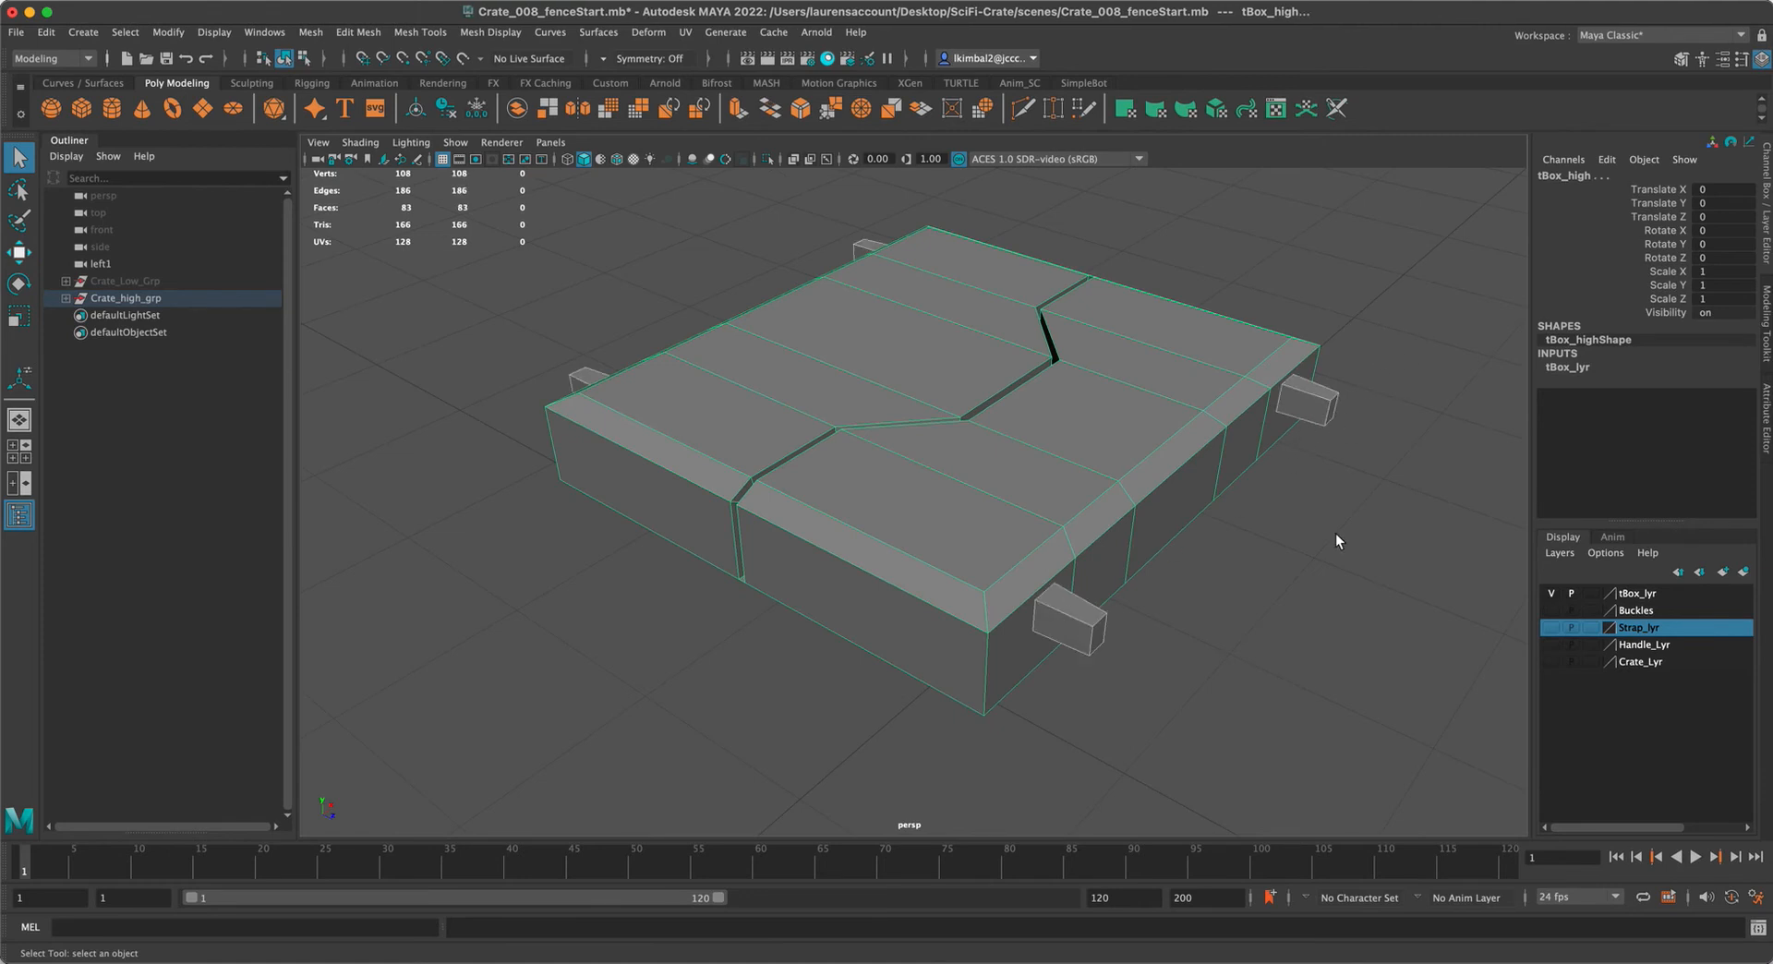
left_click(1311, 412)
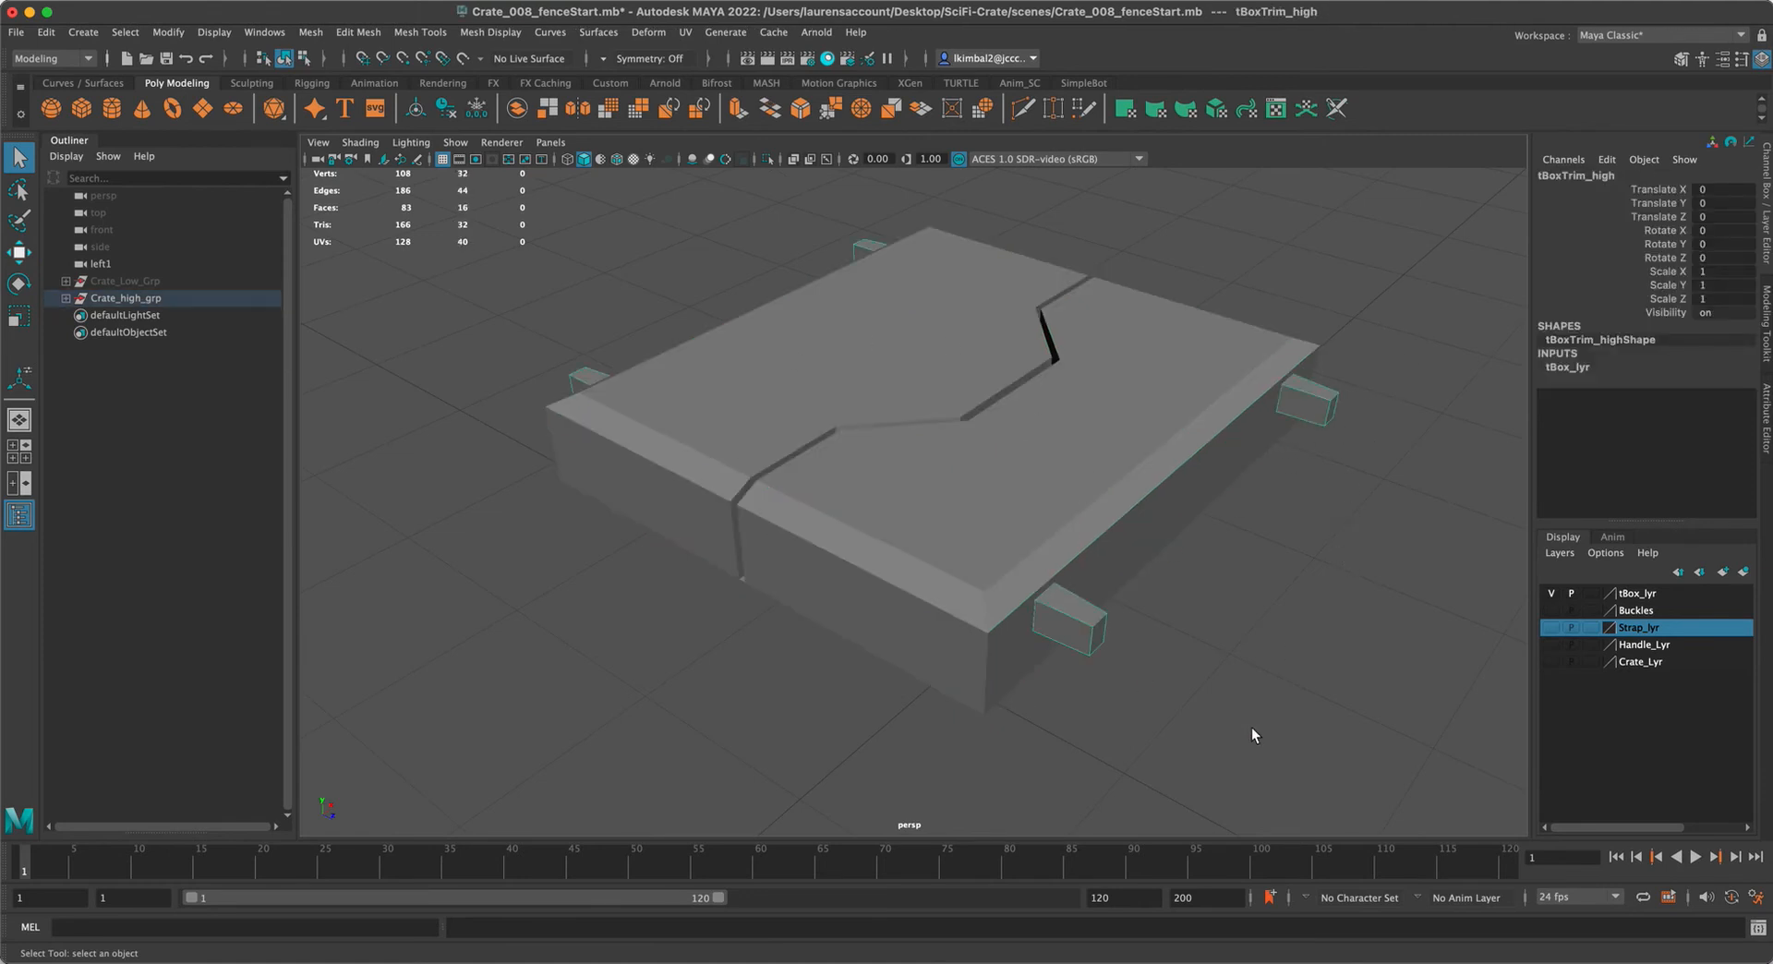
key("ctrl+1")
Delete the faces of three trim blocks, keeping only the nearest one, and frame it
left_click_drag(1350, 627, 1240, 453, "alt")
right_click_drag(1242, 392, 1246, 441)
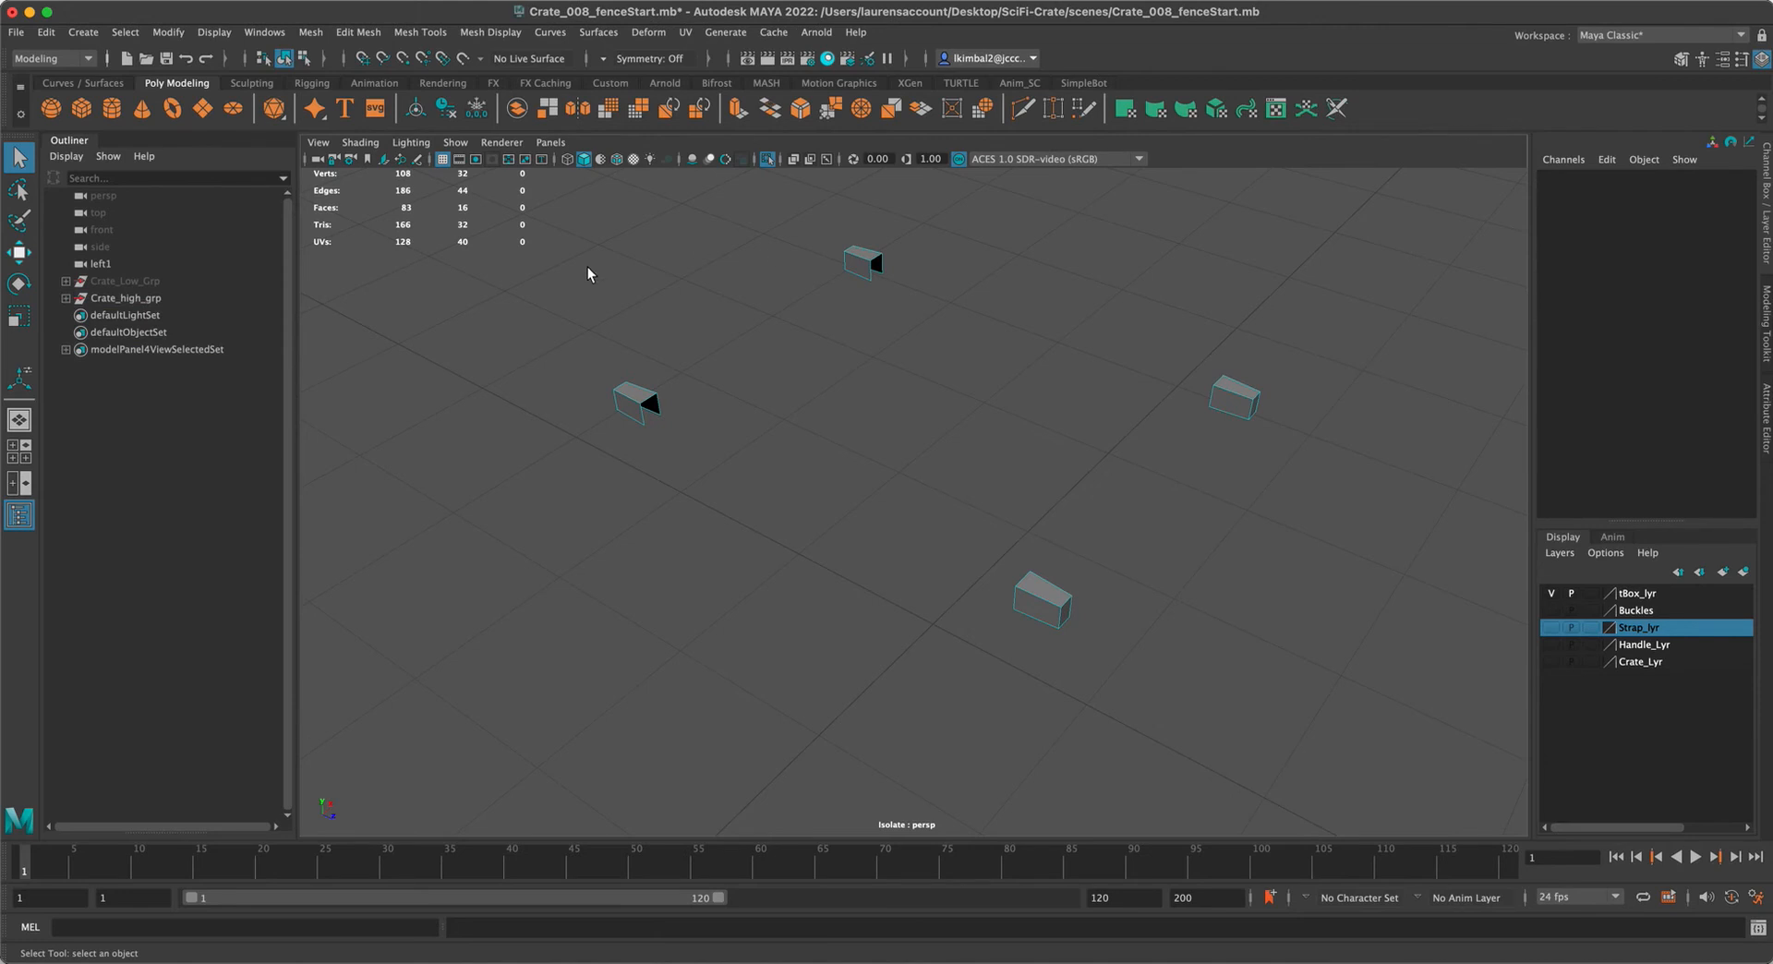
left_click_drag(628, 285, 683, 496)
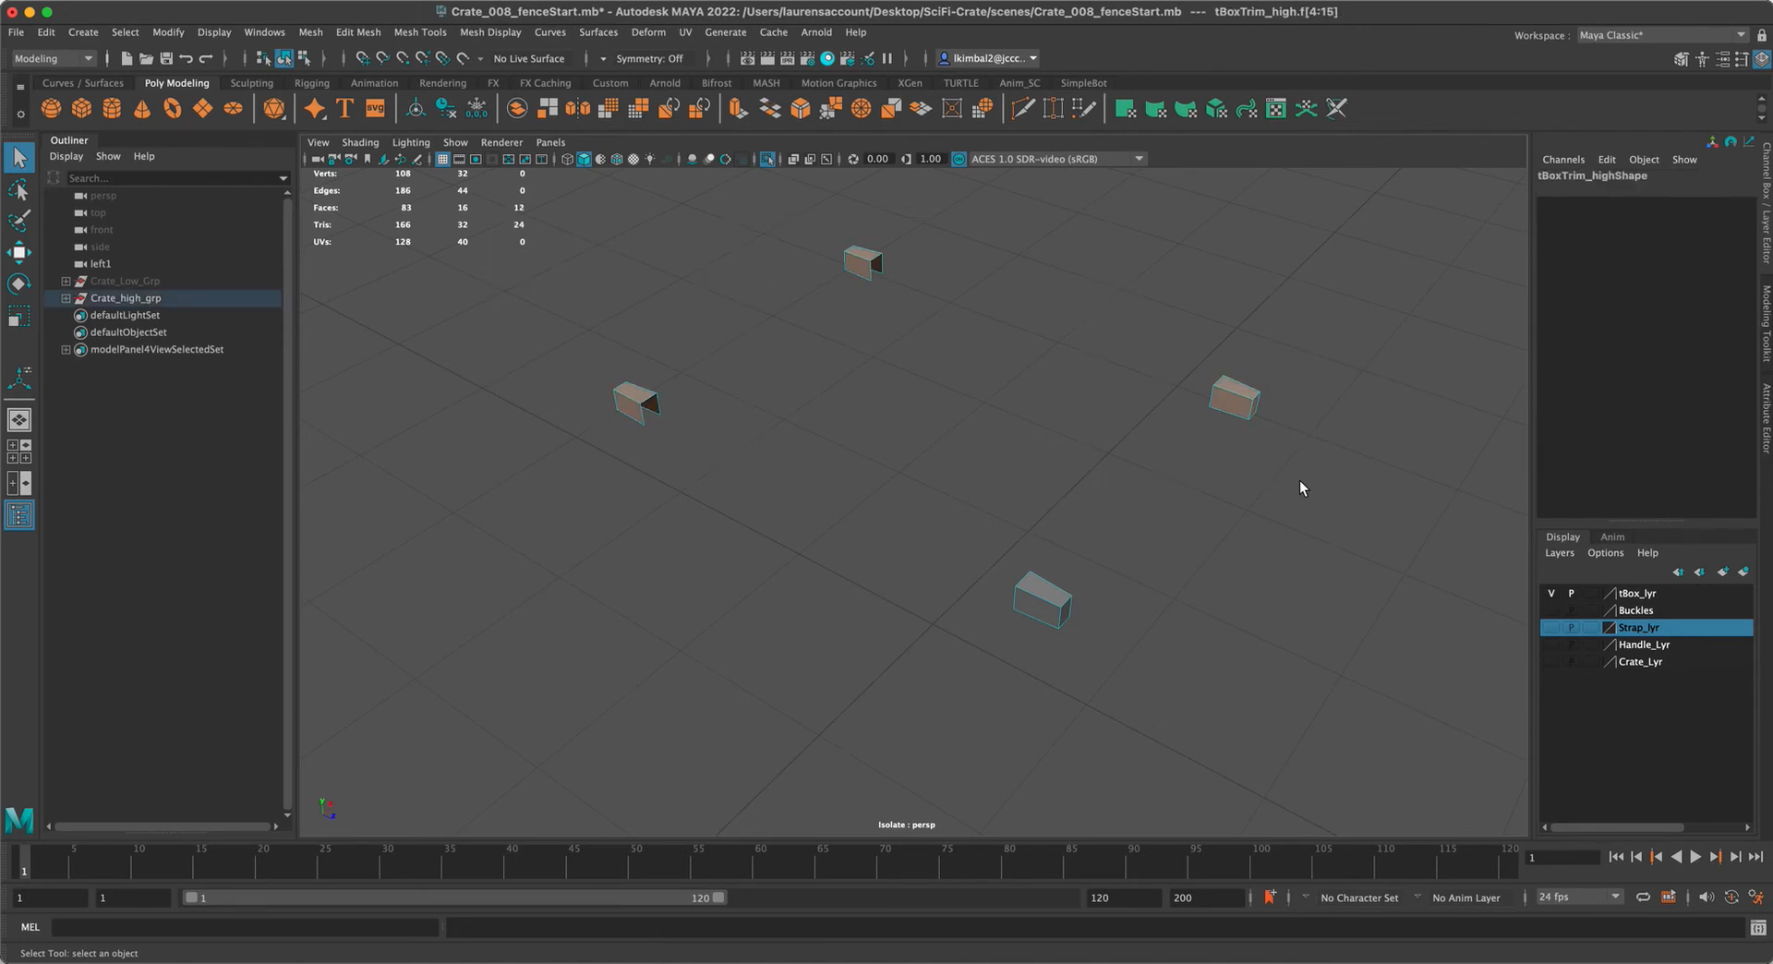
key("Delete")
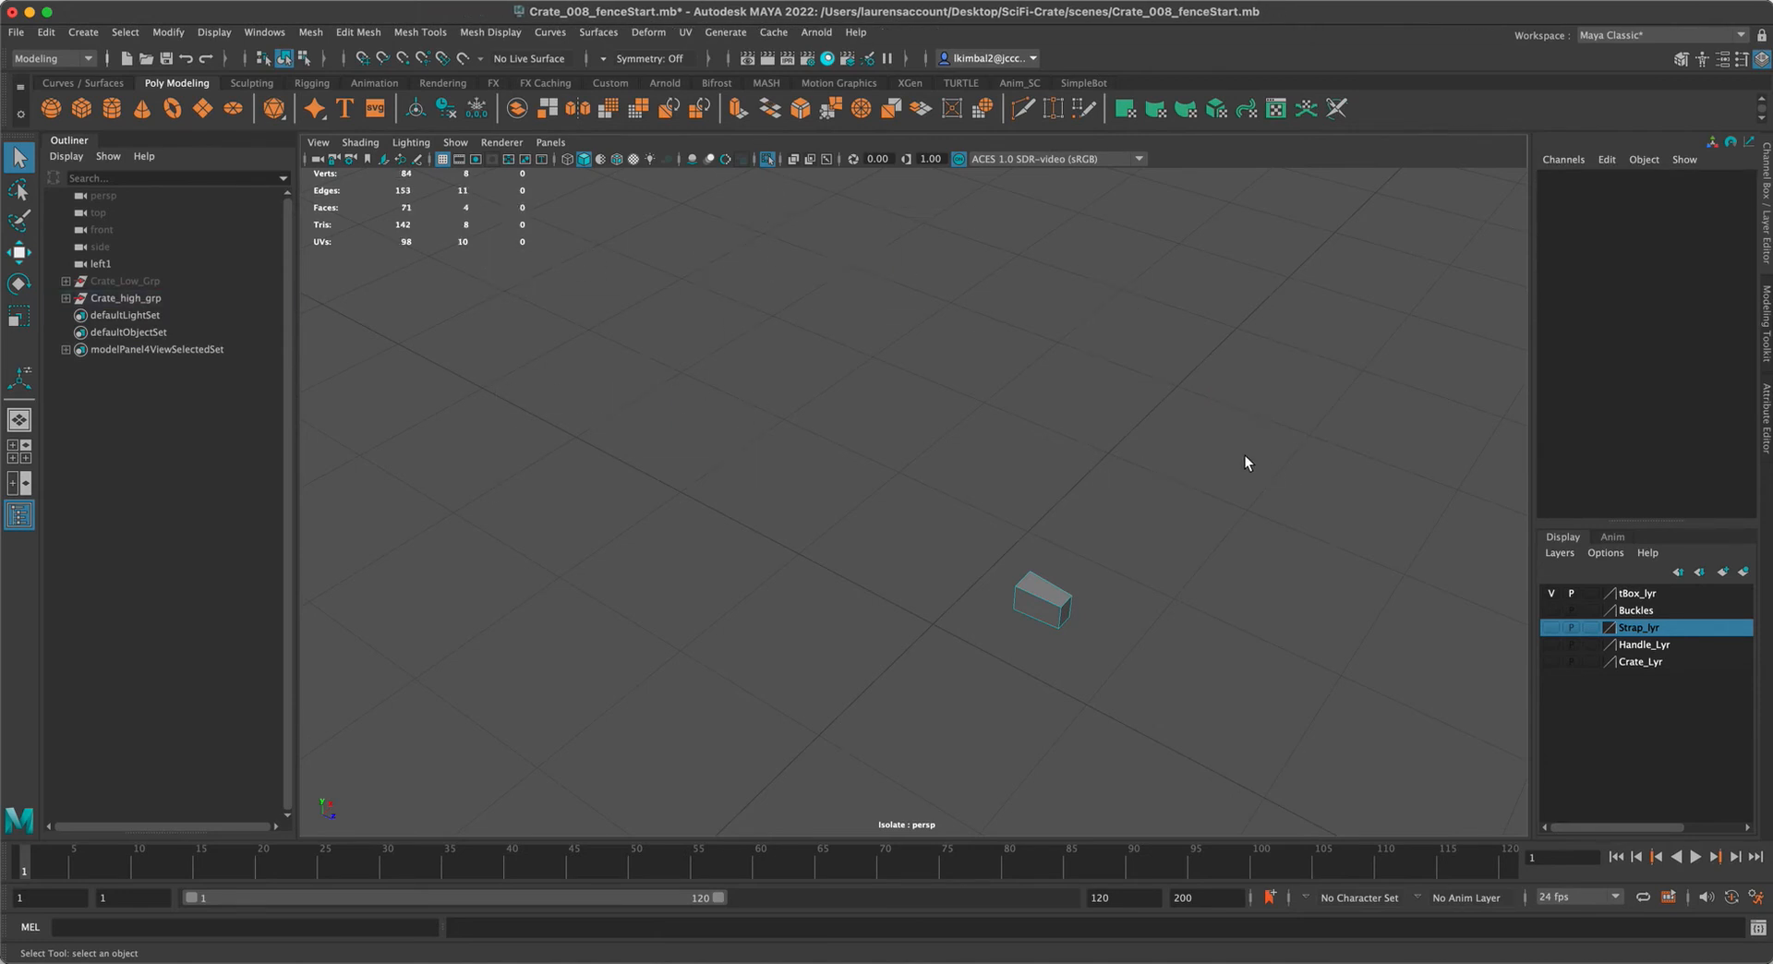
key("f")
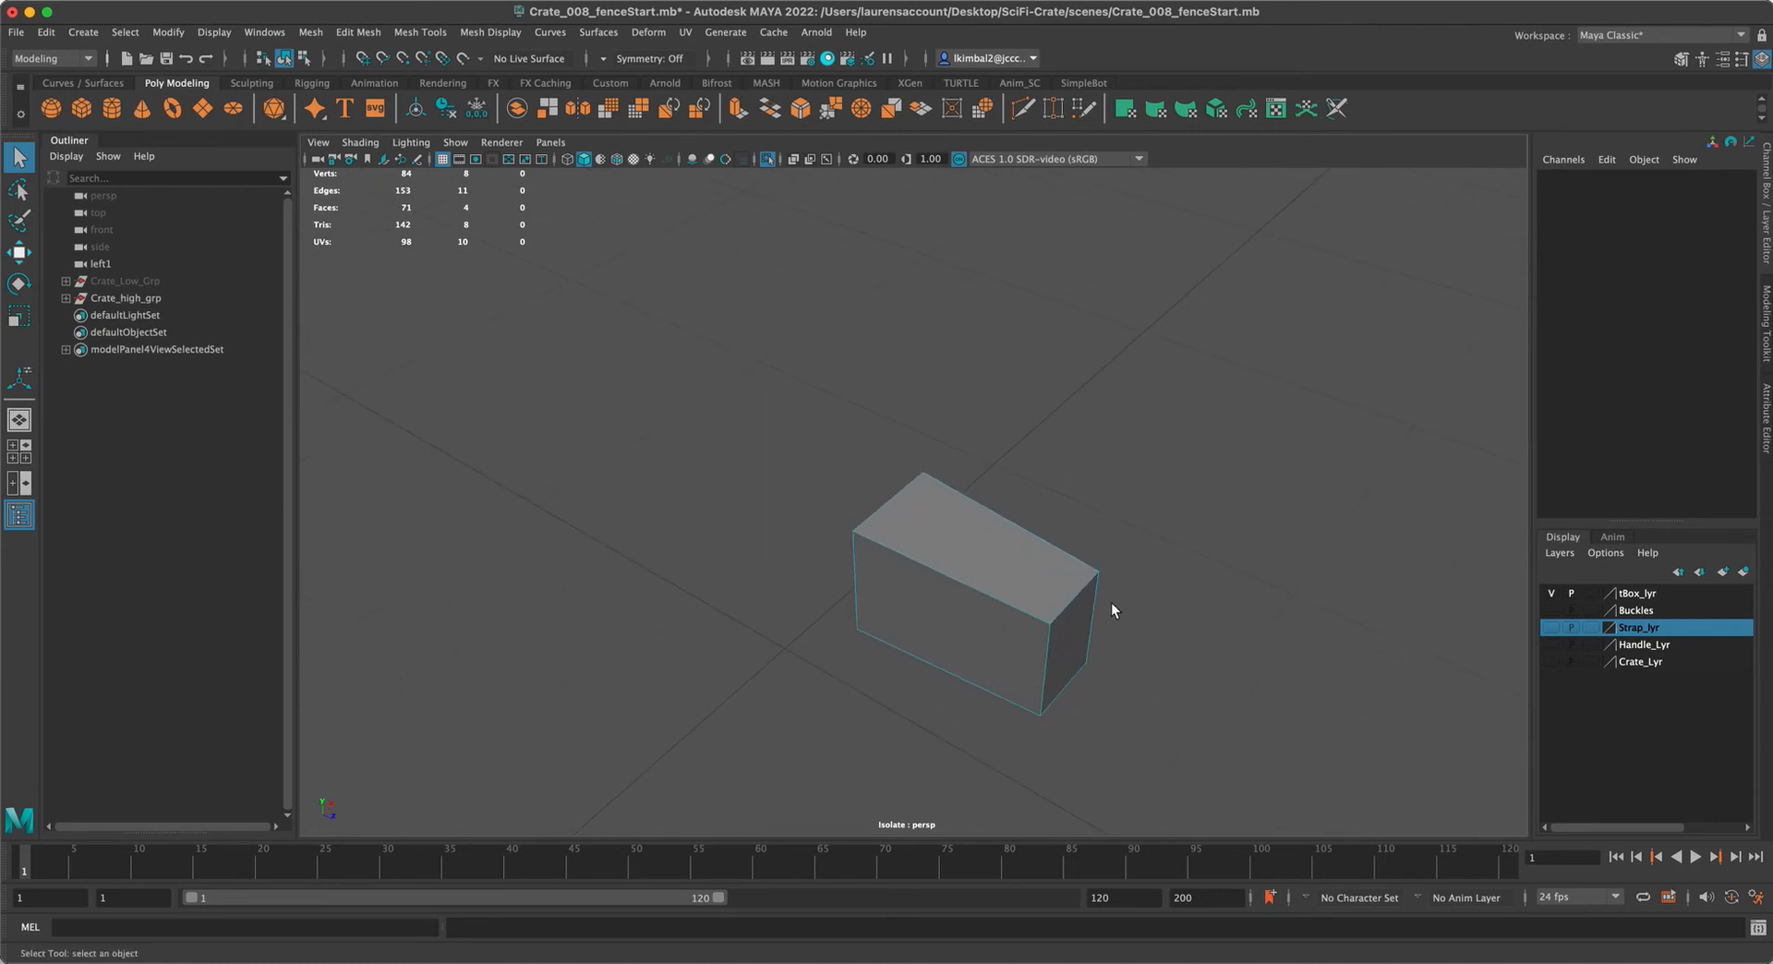
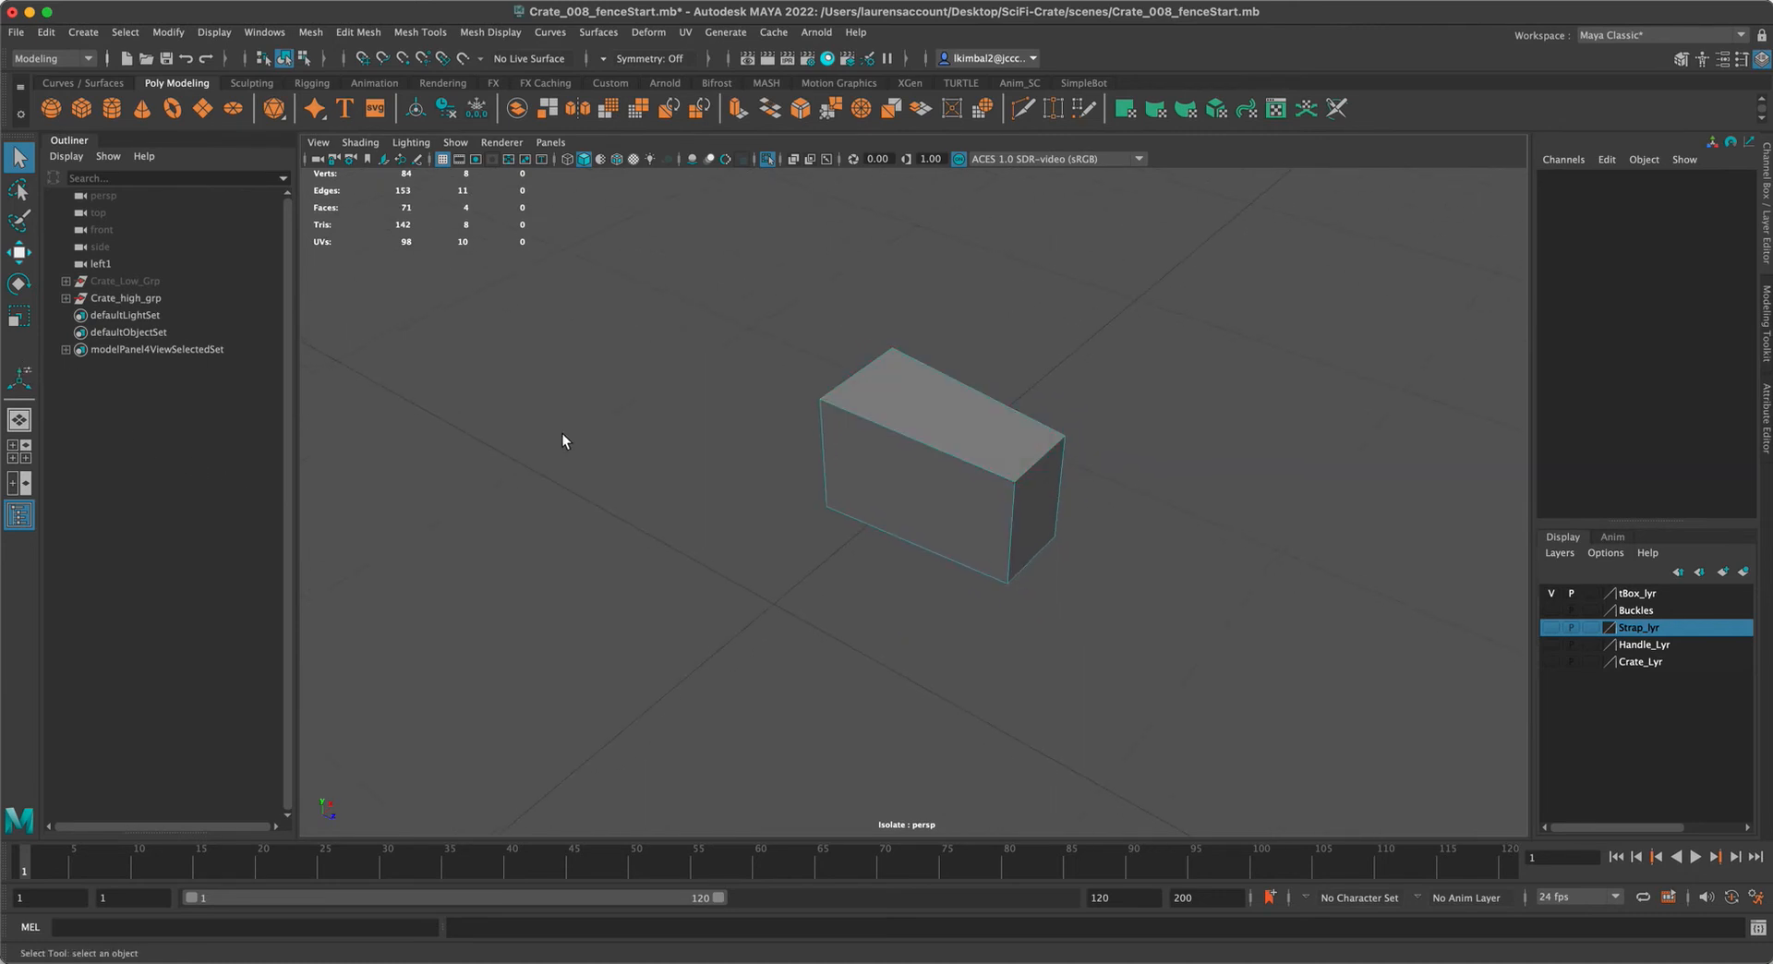
Insert two evenly spaced edge loops across the trim block's length using the multiple edge loops setting
key("F8")
right_click_drag(1013, 399, 854, 413, "shift")
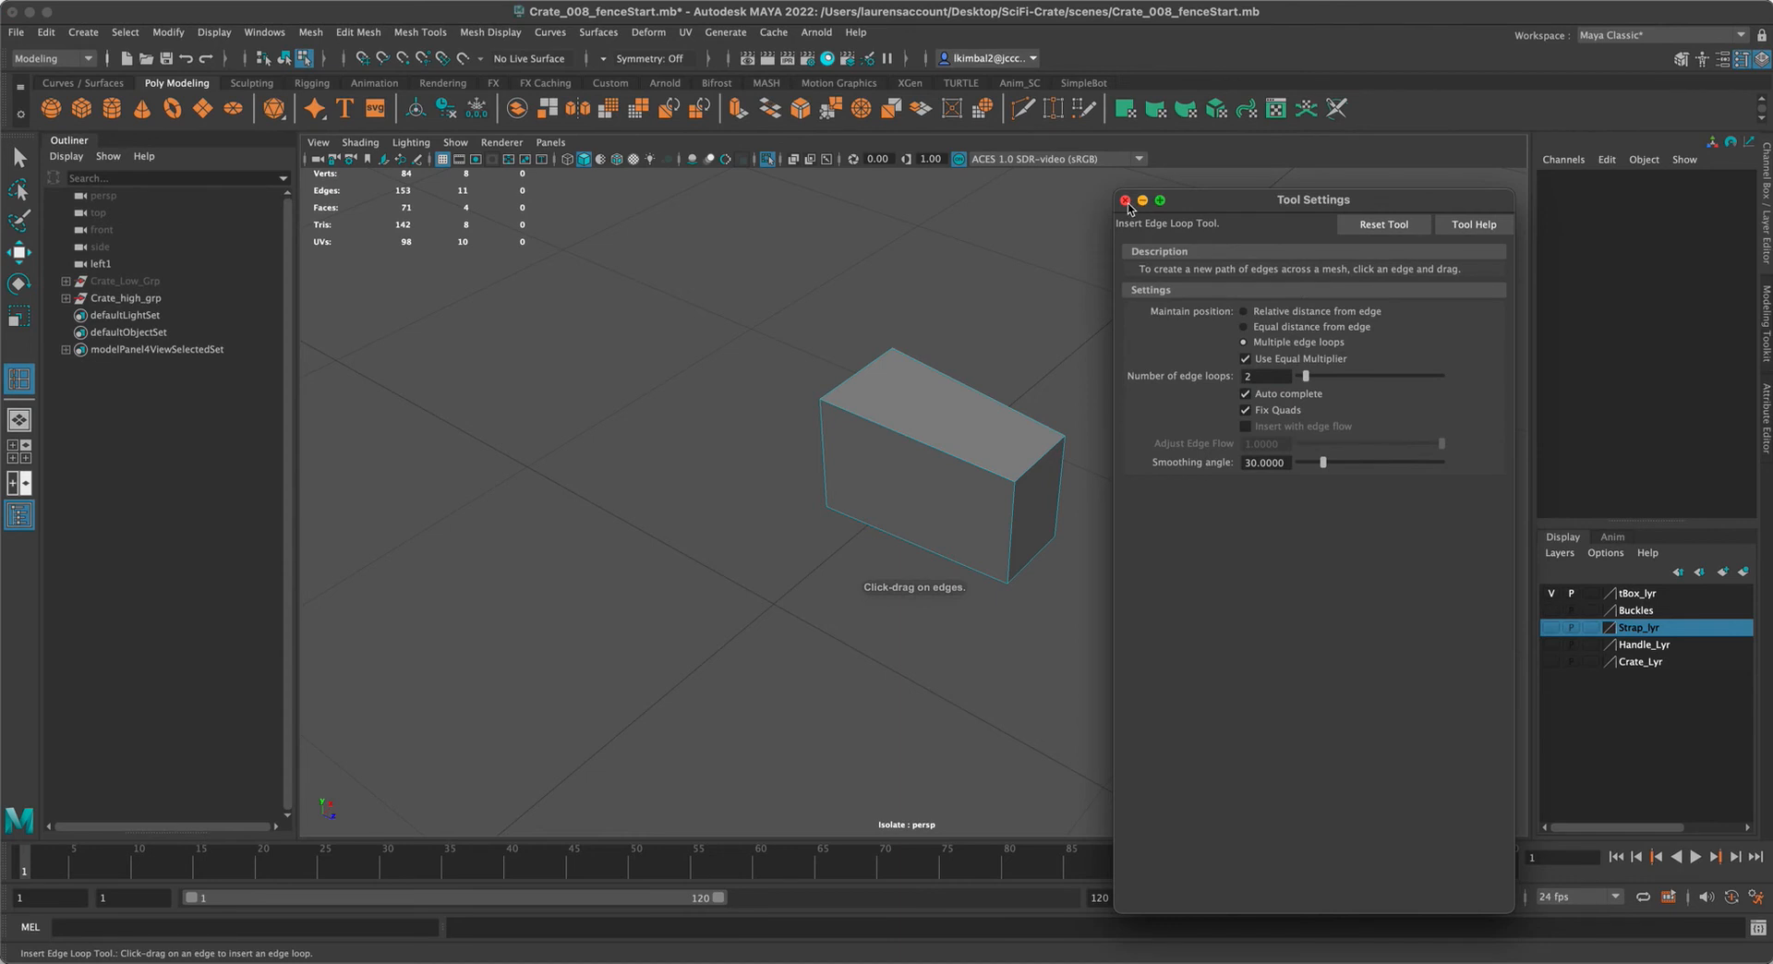
left_click(1125, 200)
left_click_drag(921, 445, 924, 446)
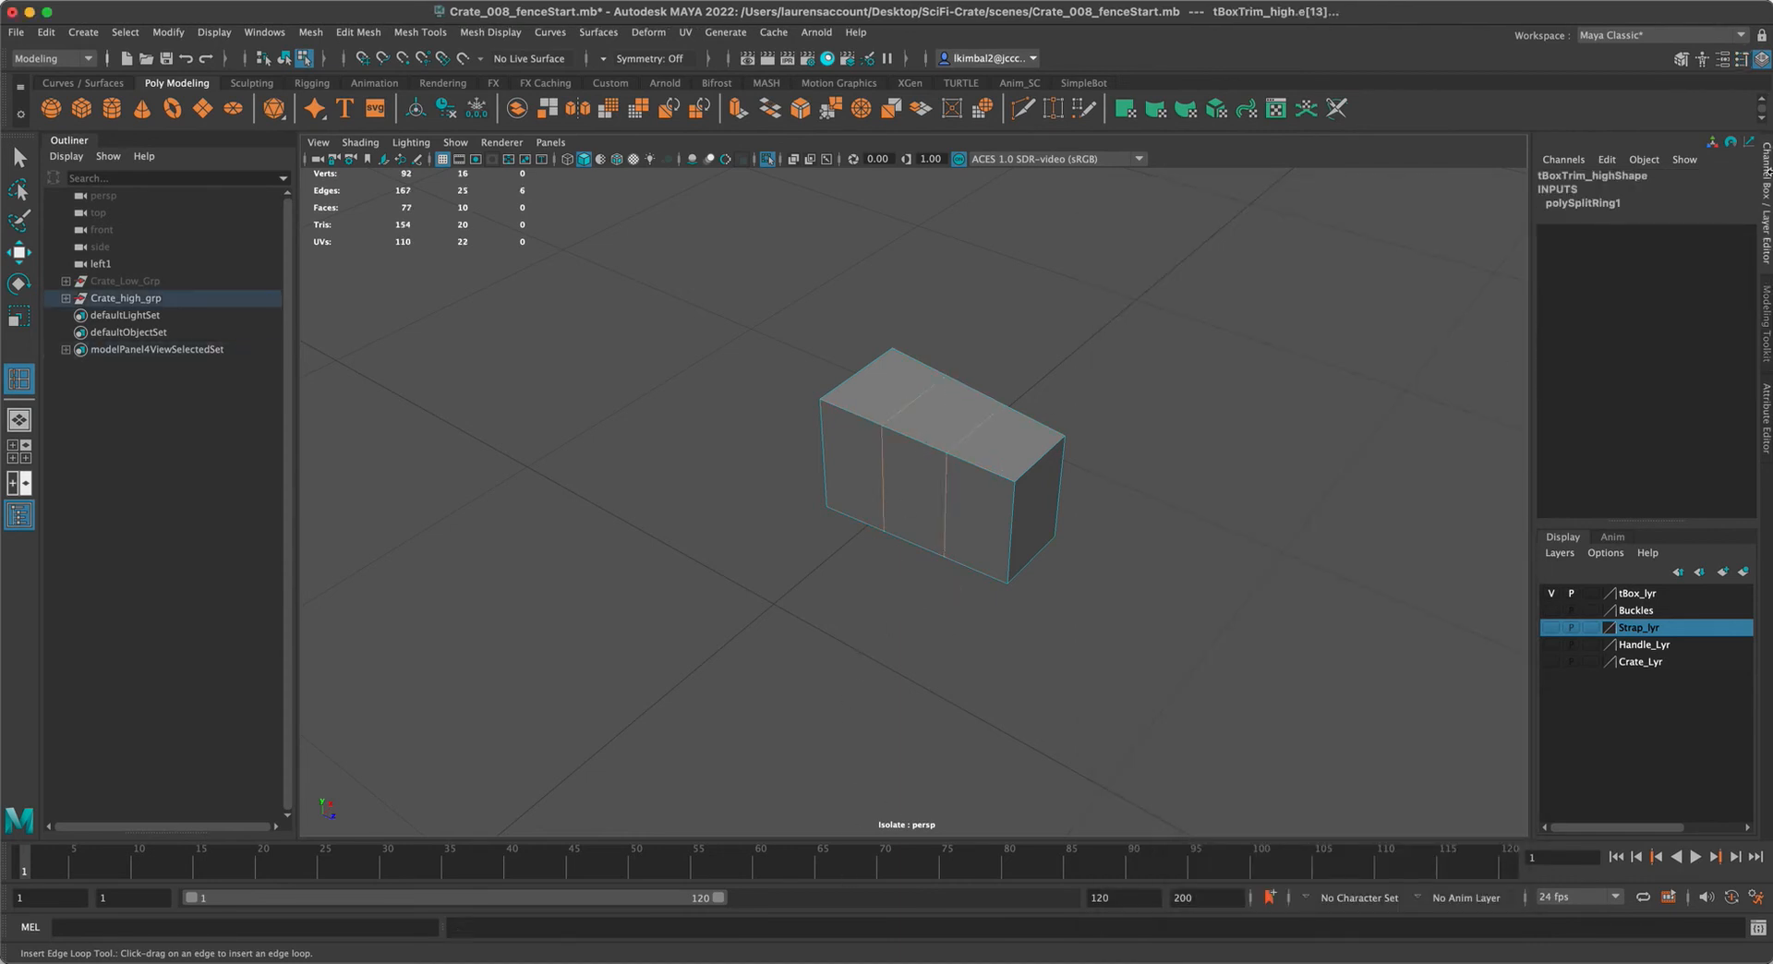
Set the transform constraint to Edge Slide and scale the two loops apart toward the block's ends
left_click(1680, 58)
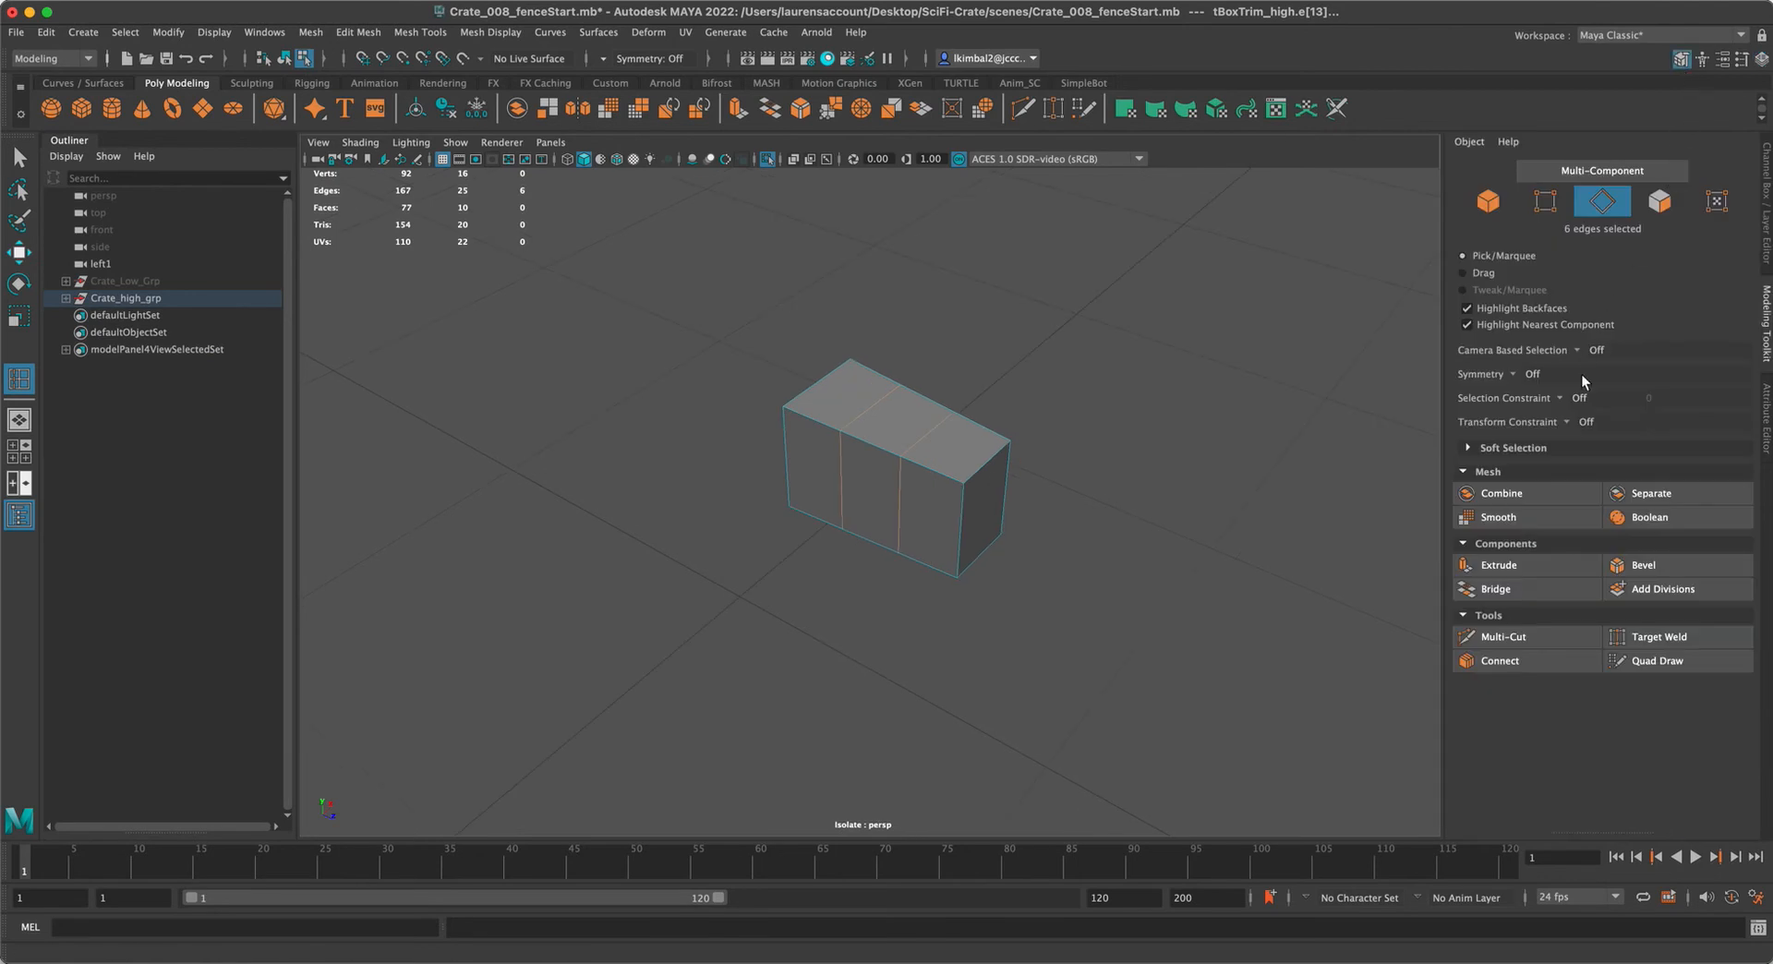
left_click(1566, 420)
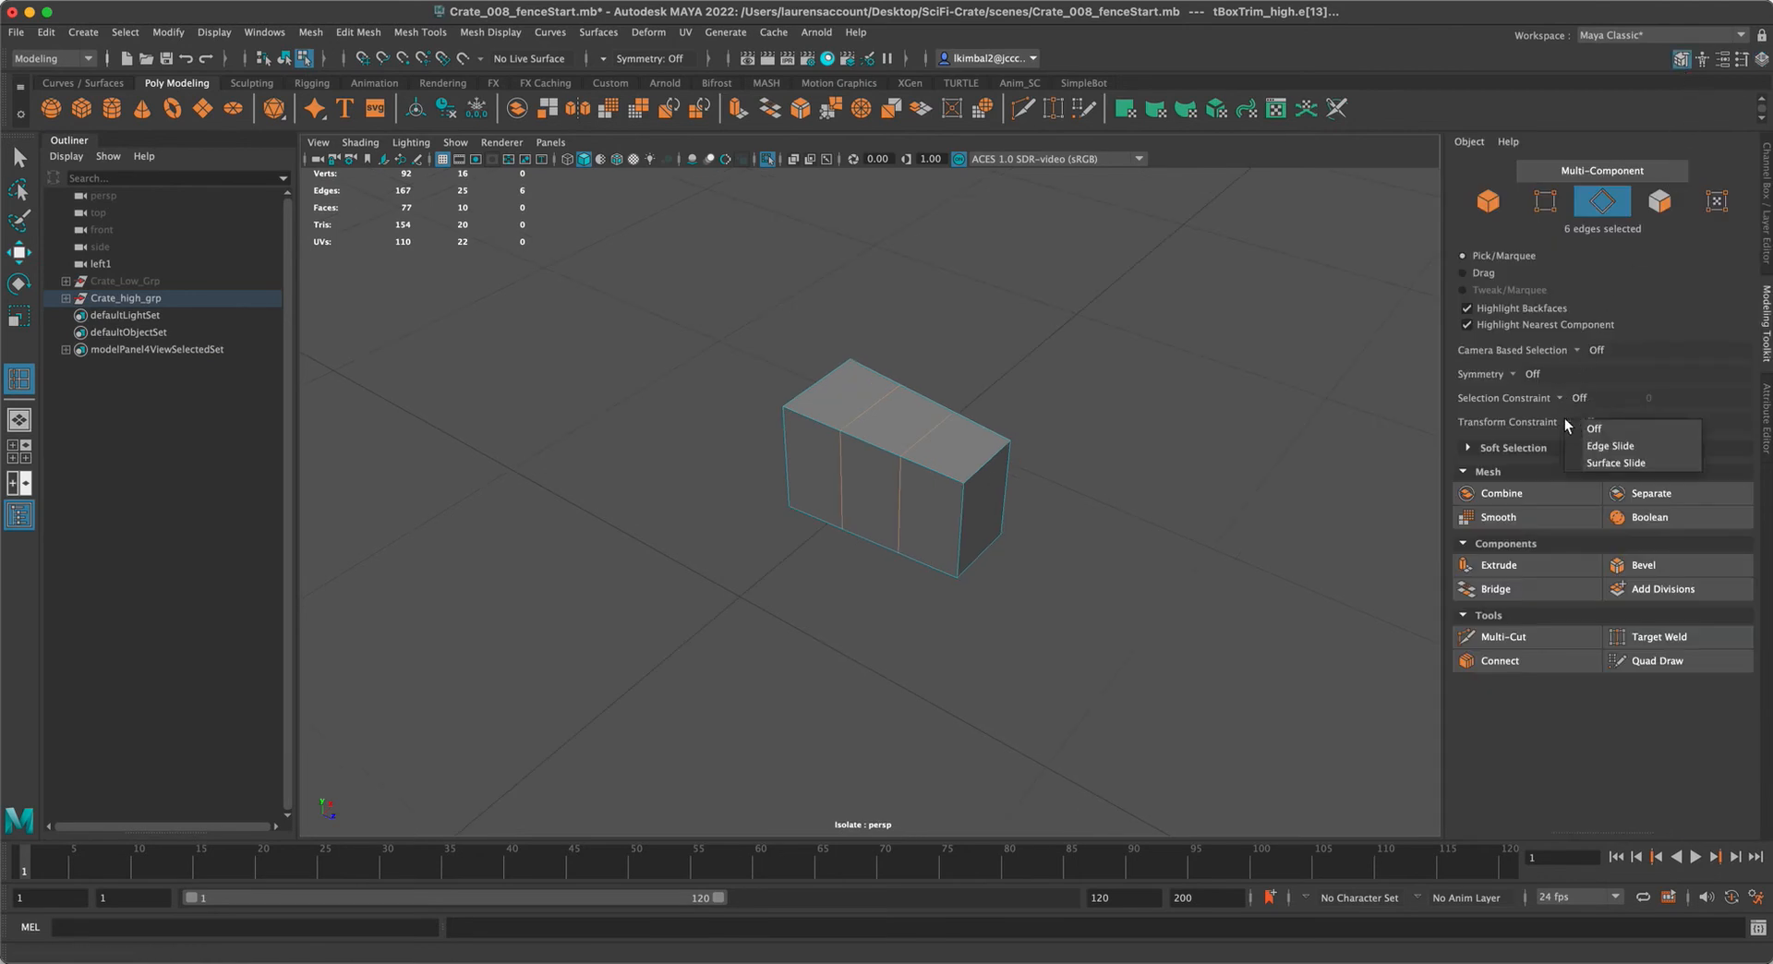
left_click(1609, 446)
left_click_drag(1194, 400, 1110, 484, "alt")
key("w")
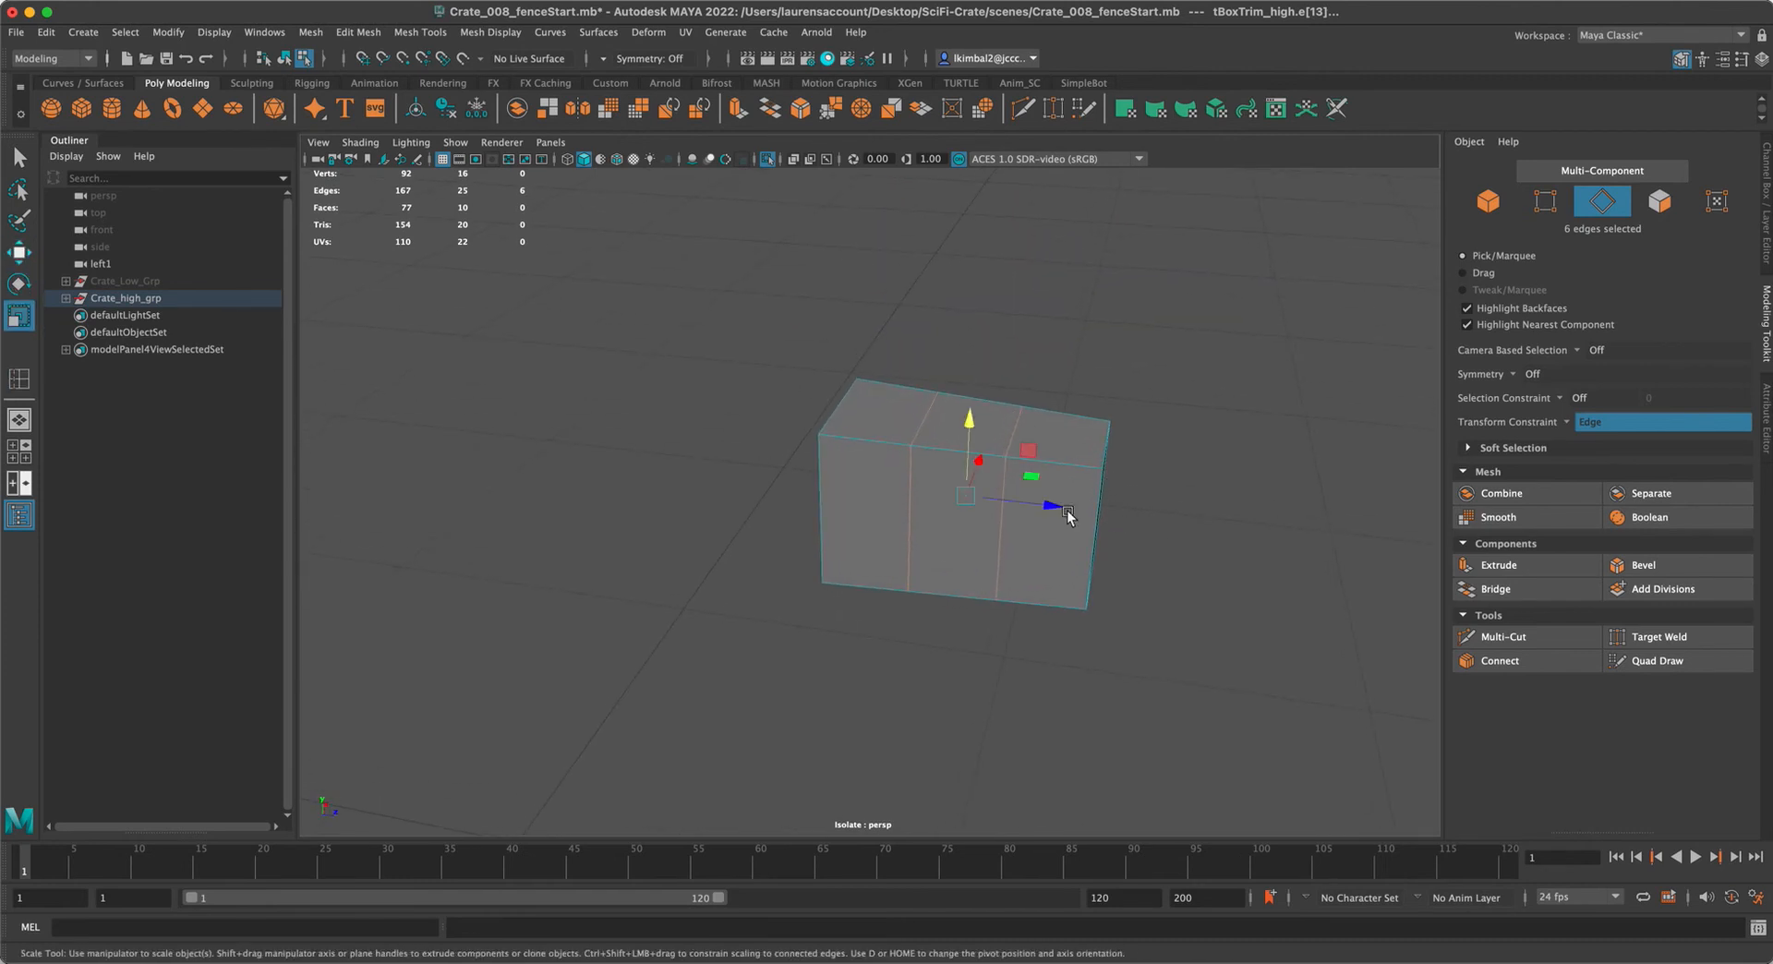
key("r")
mouse_move(1042, 505)
left_mouse_down()
mouse_move(1168, 538)
mouse_move(1076, 400)
mouse_move(918, 412)
mouse_move(969, 421)
mouse_move(977, 458)
mouse_move(1027, 486)
left_mouse_up()
Insert two vertical edge loops across the block's end face and scale them apart in X toward its side edges
left_click(22, 388)
left_click(882, 518)
key("r")
left_click_drag(982, 480, 785, 395)
middle_click_drag(785, 395, 744, 515, "alt")
right_click_drag(745, 515, 892, 605, "alt")
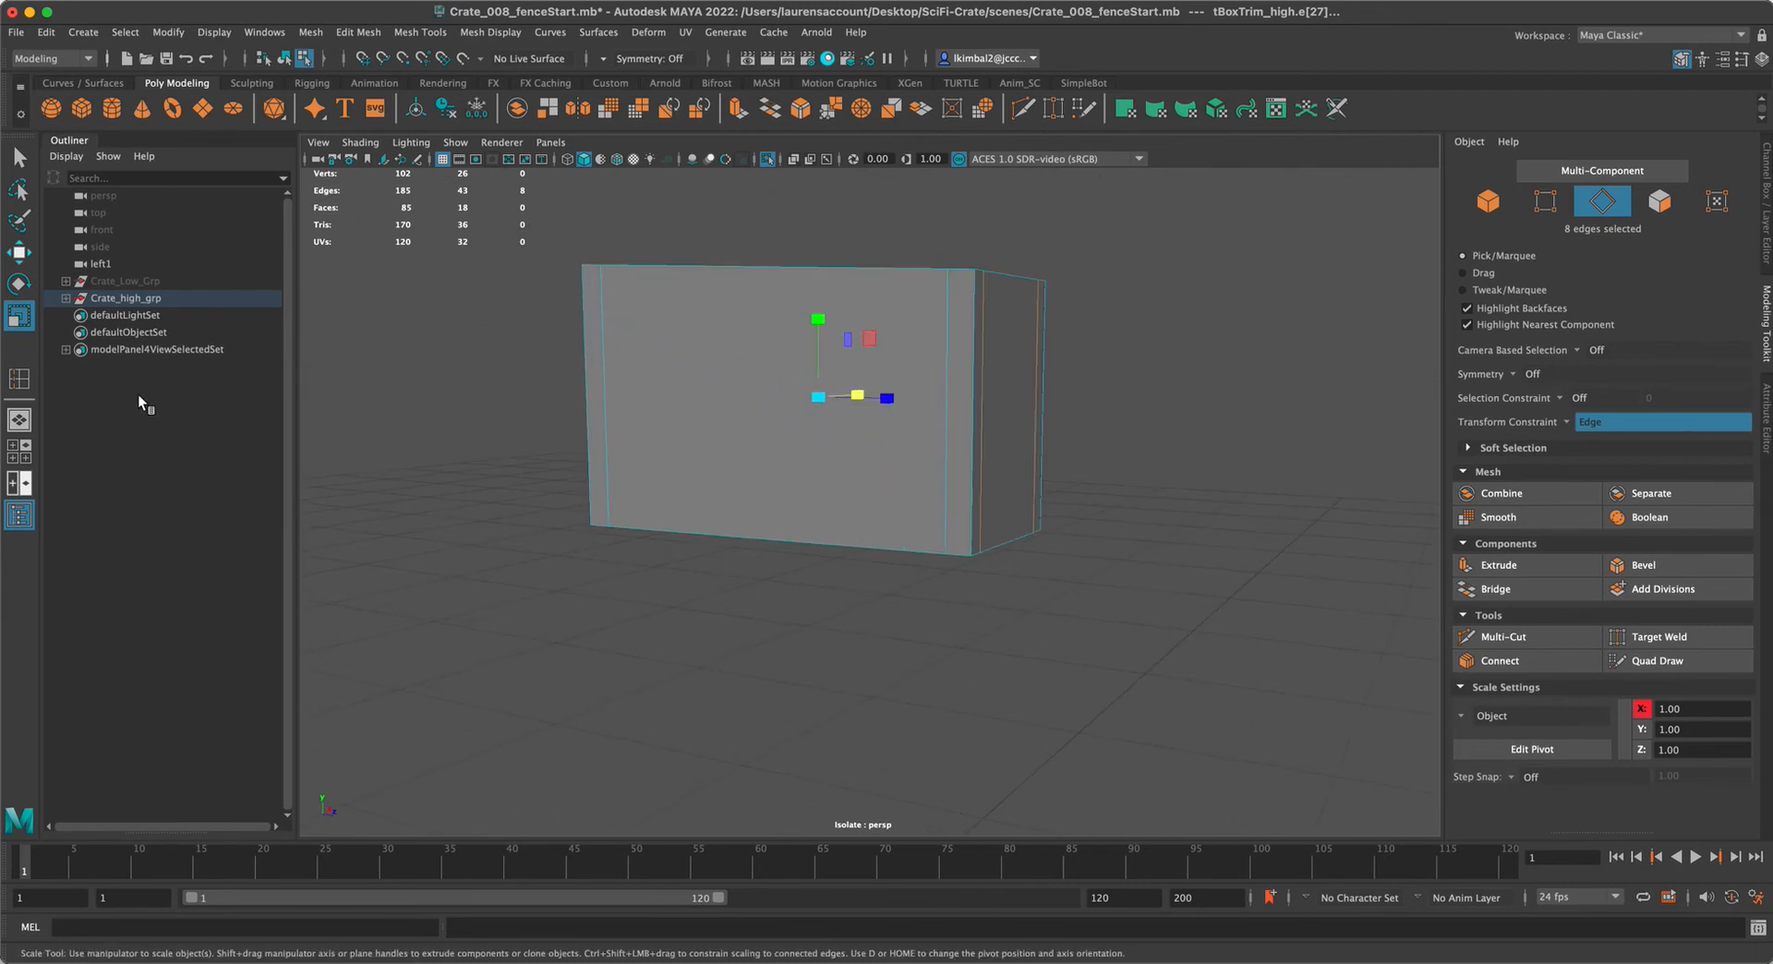
Try inserting two horizontal loops around the block and scaling them apart in Y, and undo both the scaling and the loops
left_click(19, 379)
left_click(974, 395)
key("e")
key("r")
left_click_drag(810, 315, 916, 217)
key("ctrl+z")
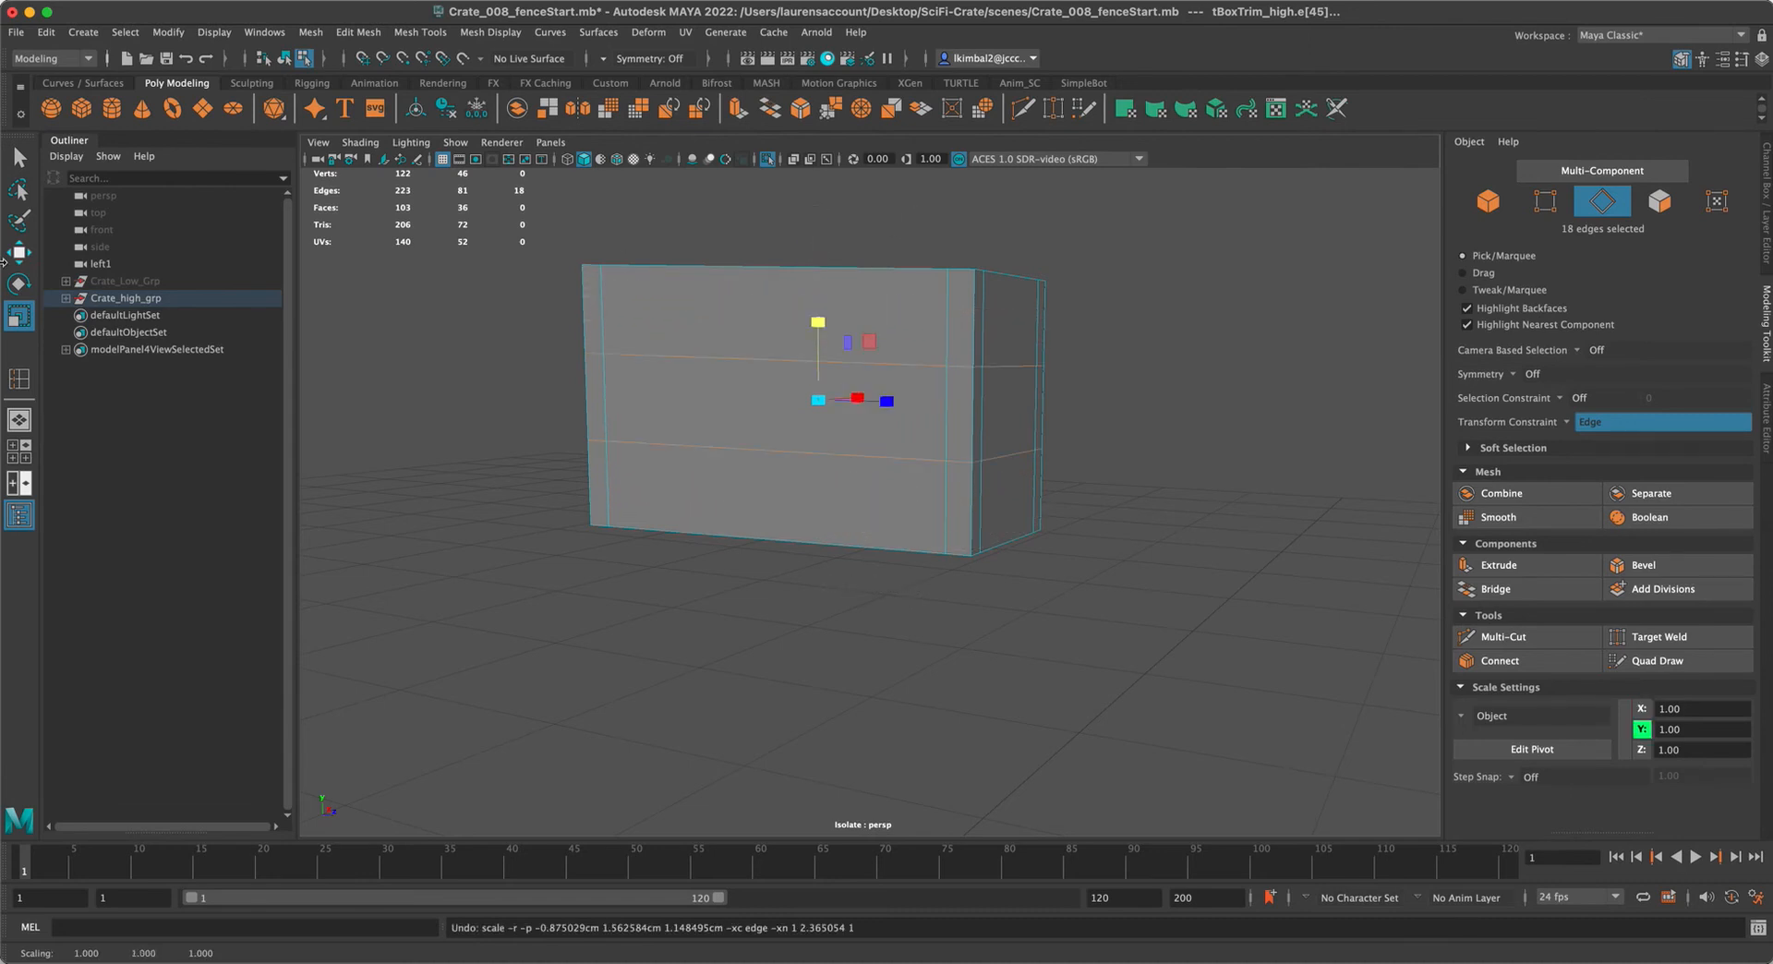
key("ctrl+z")
Reset the Insert Edge Loop tool's settings and insert one horizontal loop near the block's top edge and one near its bottom edge
double_click(18, 378)
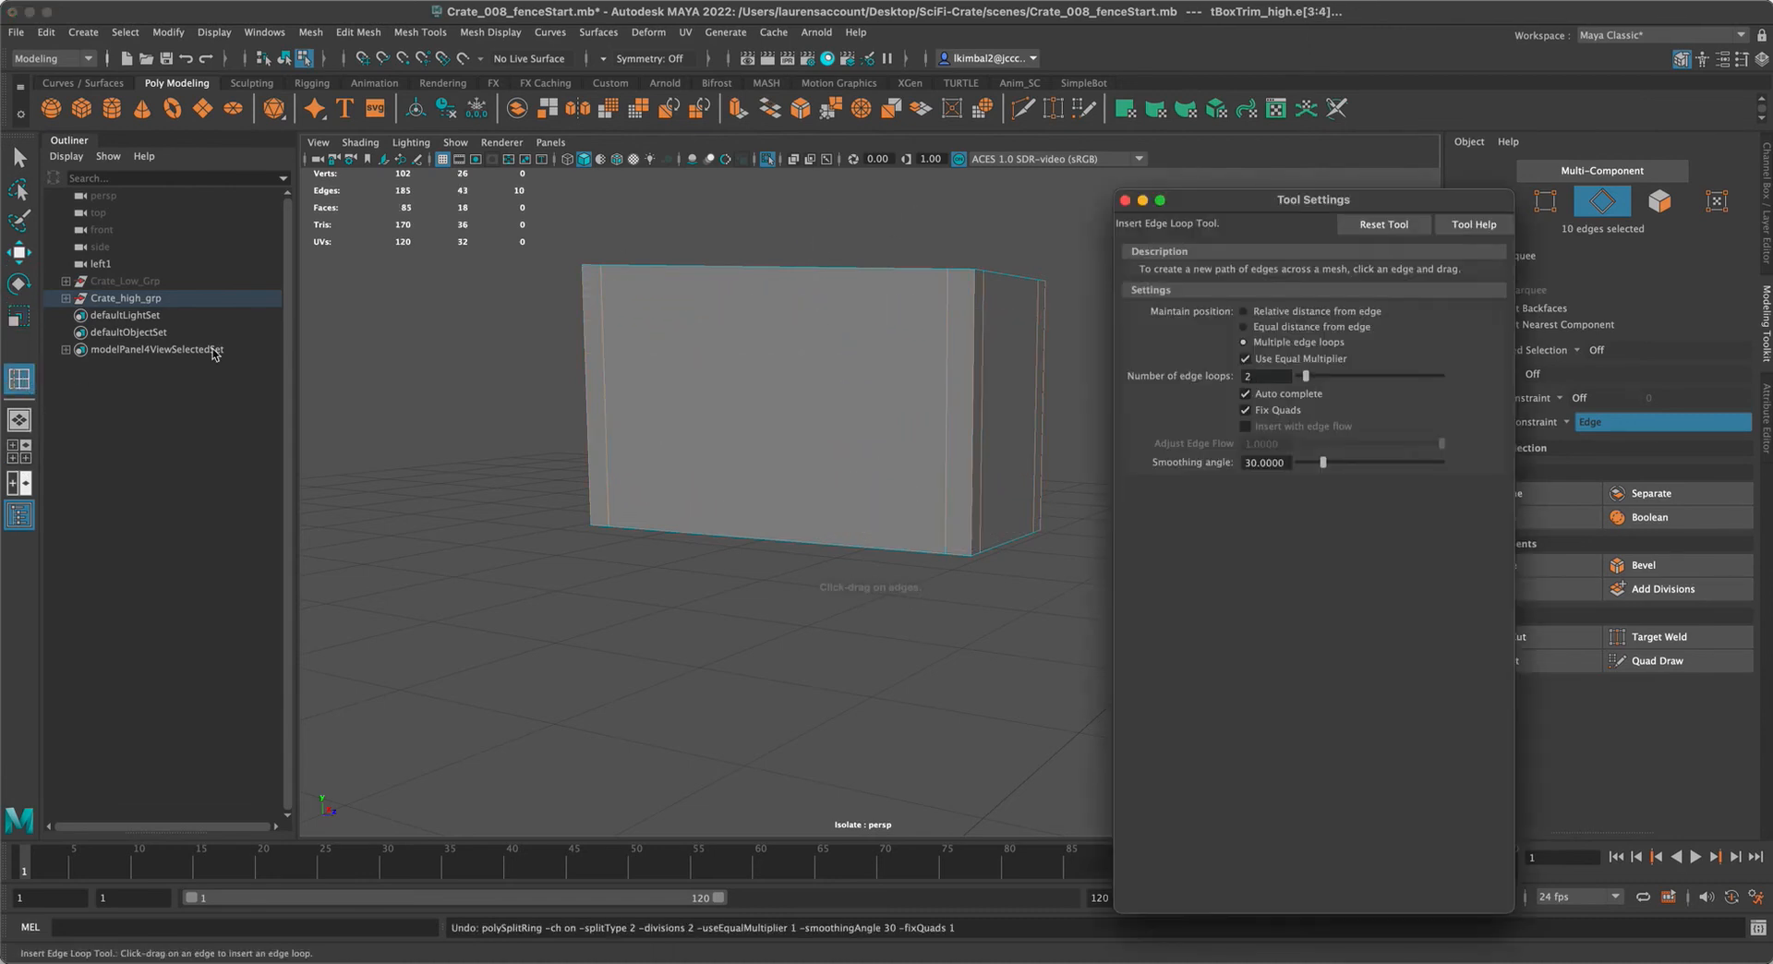
left_click(1383, 225)
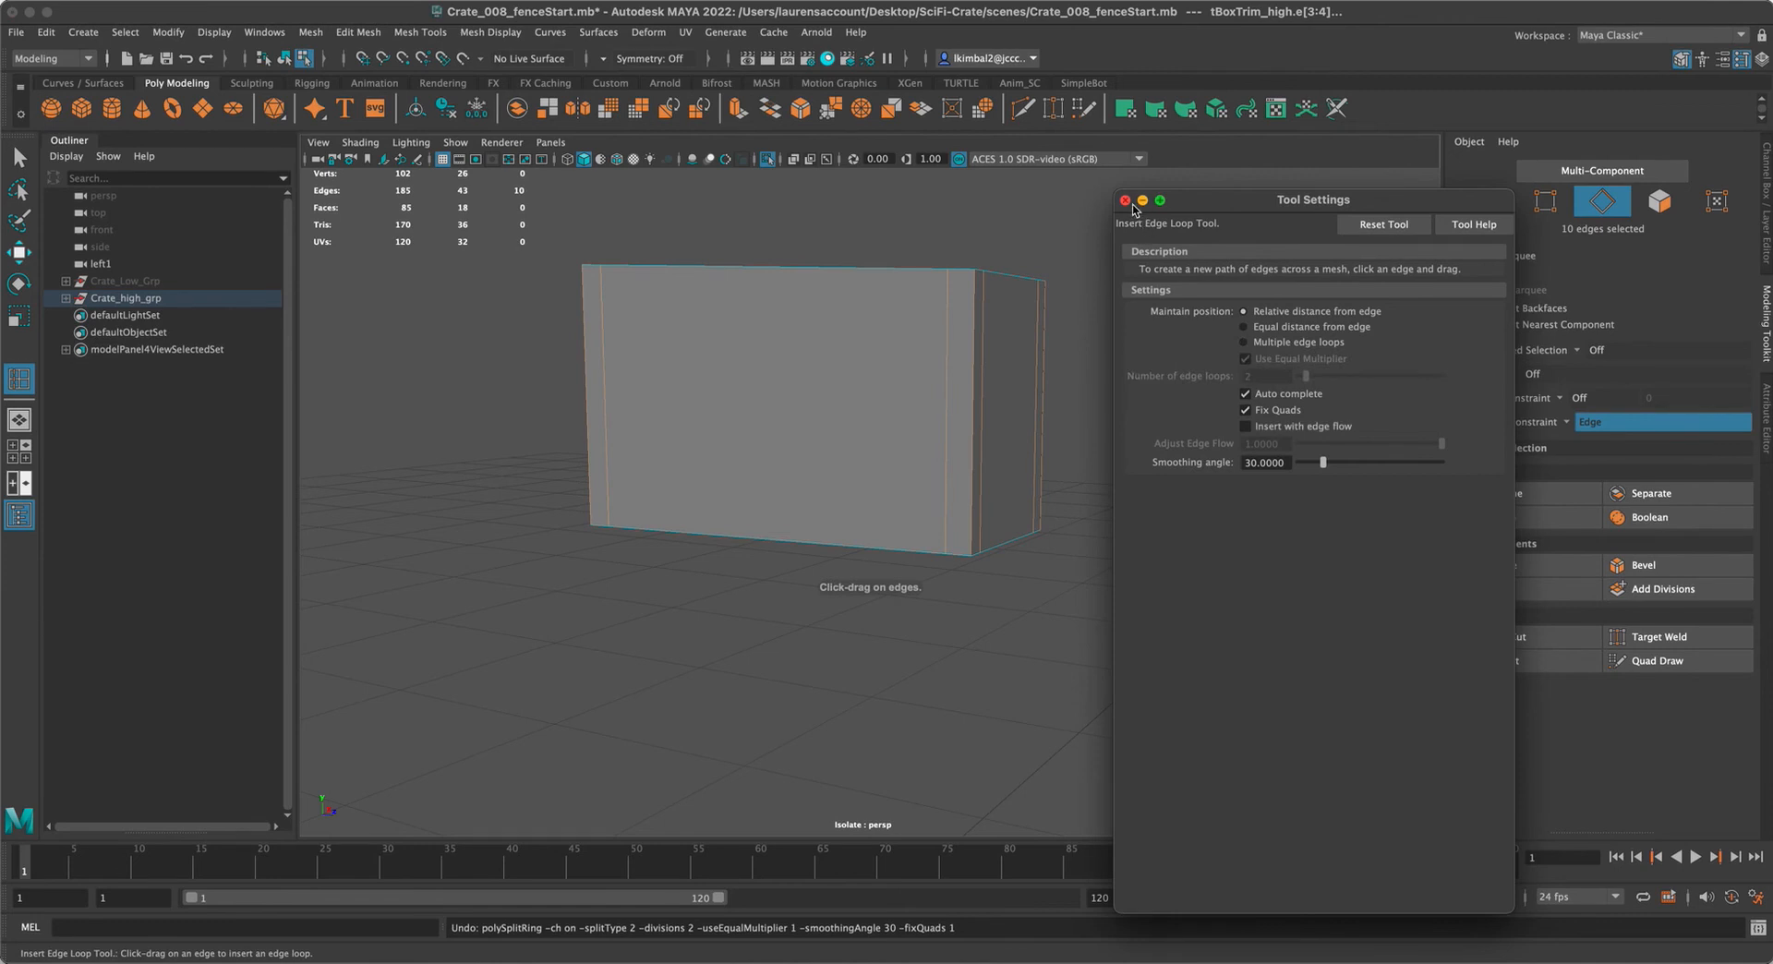
left_click(1125, 201)
left_click_drag(976, 369, 993, 291)
left_click_drag(972, 435, 974, 540)
left_click_drag(1345, 553, 1248, 489, "alt")
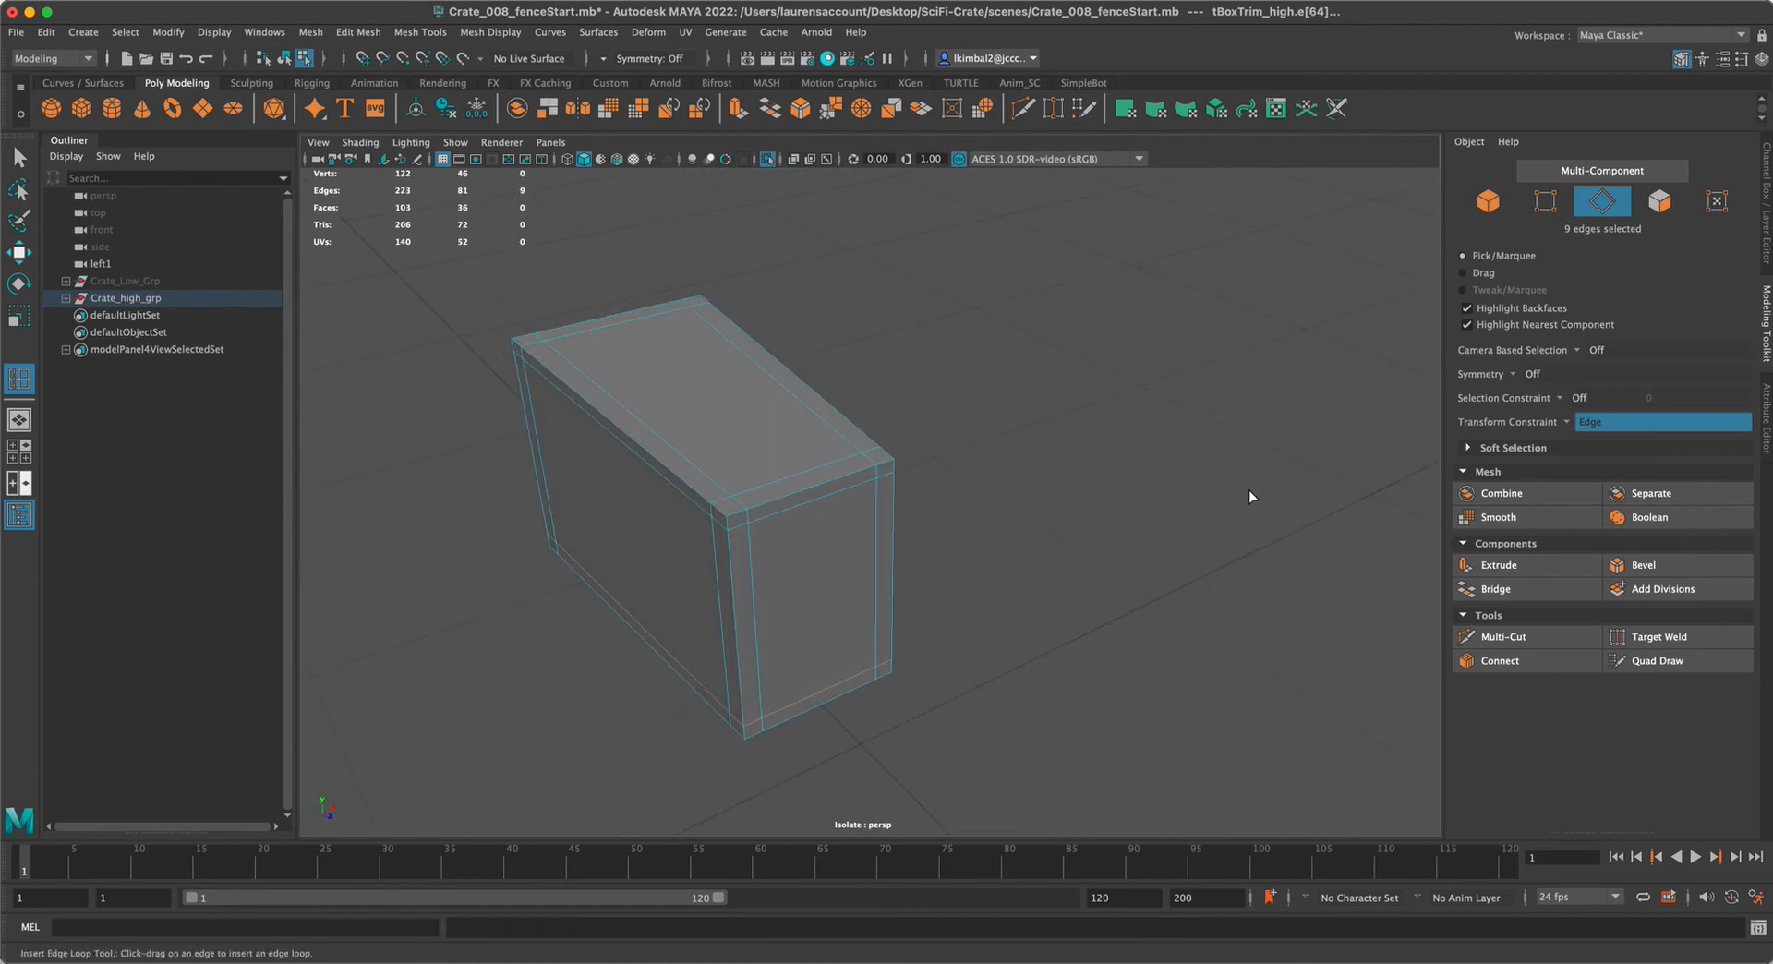
Return to object mode and turn on the smooth mesh preview for the trim block
key("F8")
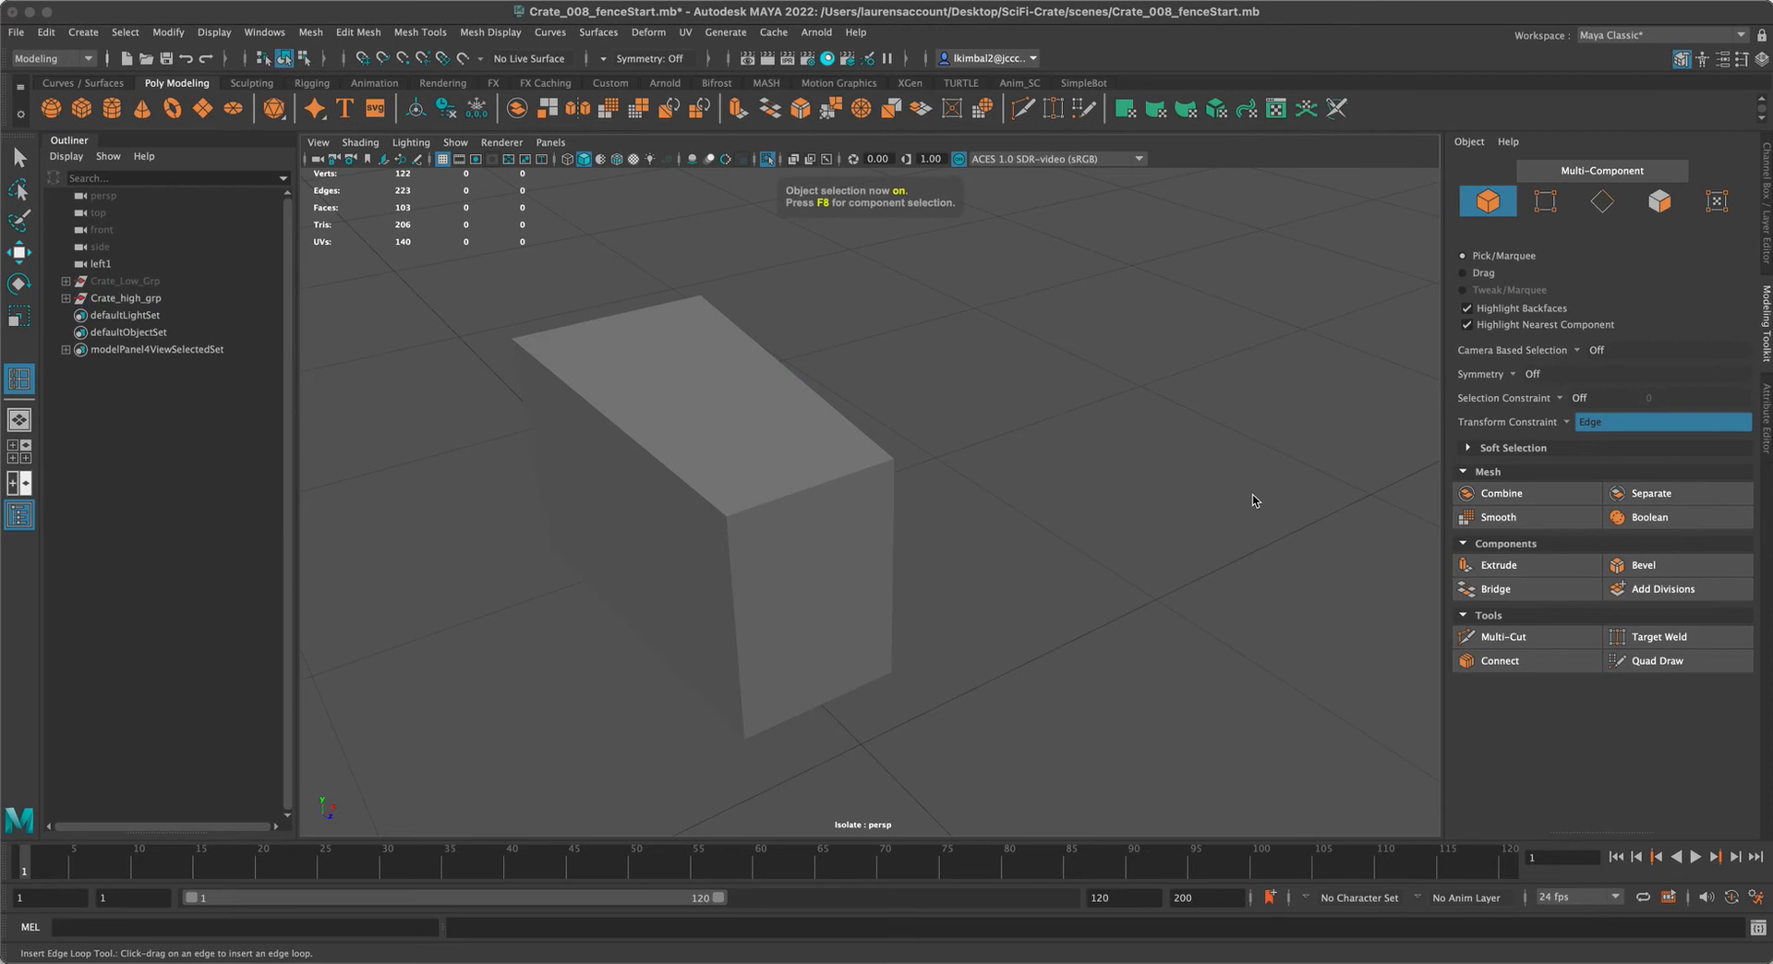
left_click(20, 159)
left_click(822, 434)
key("3")
left_click(1012, 368)
scroll(980, 359, "down", 5)
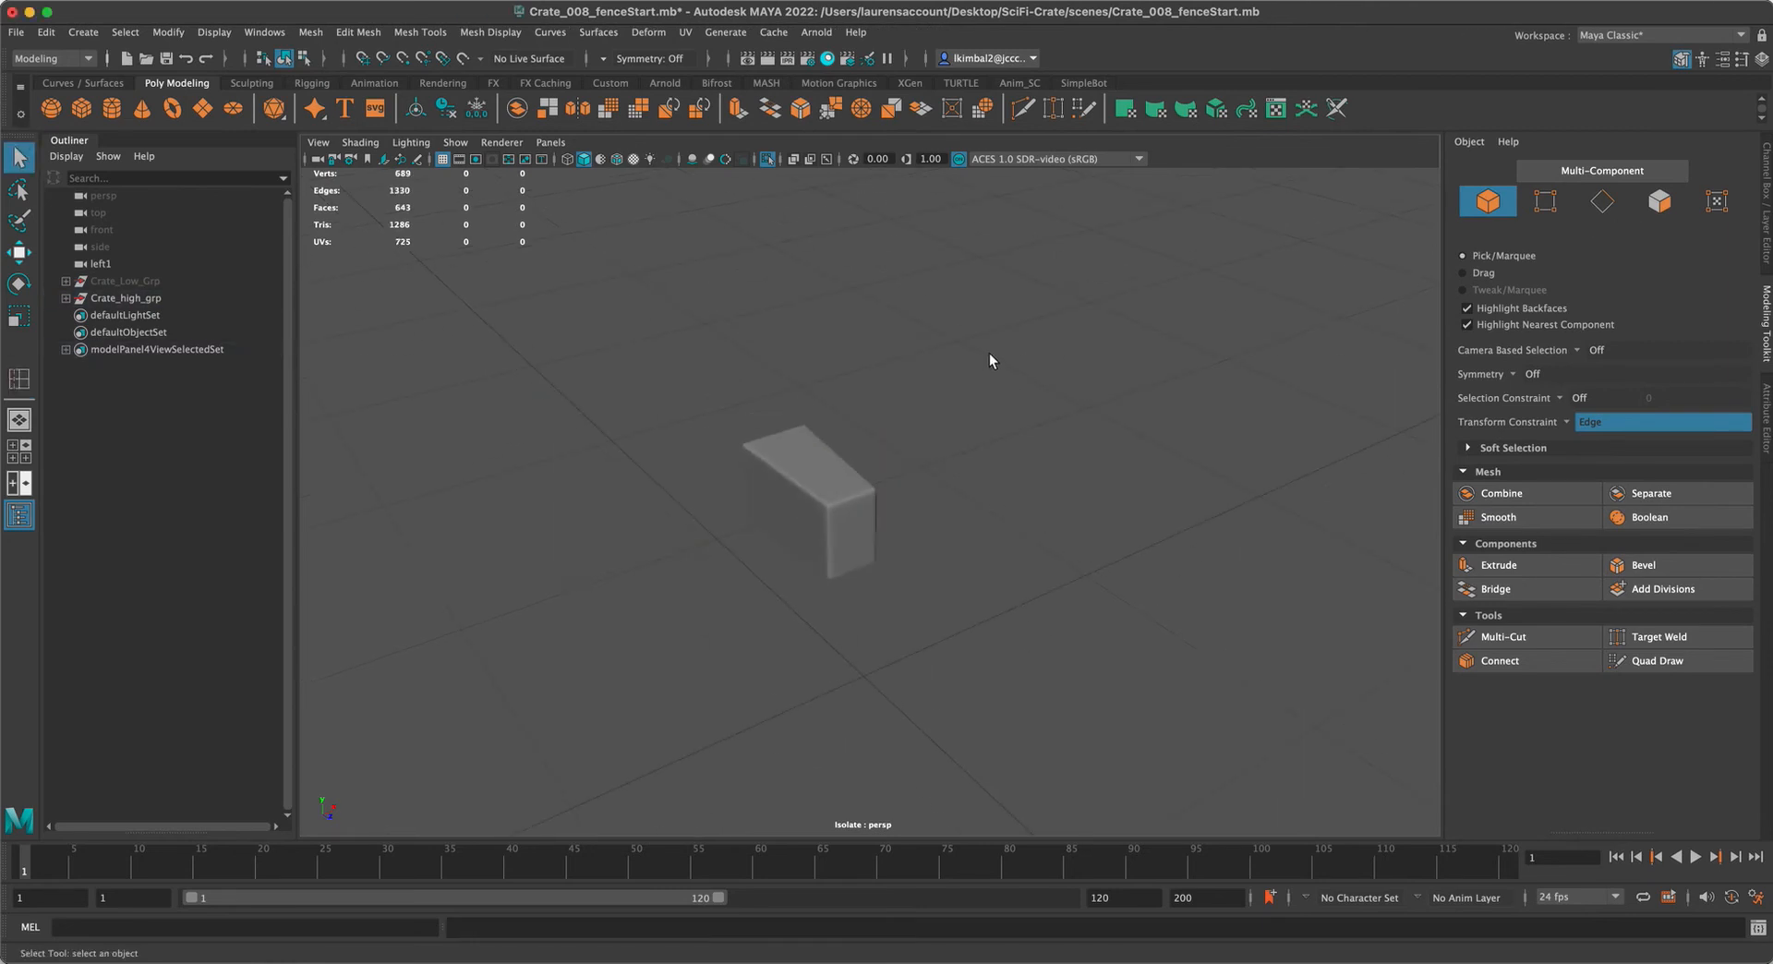
Set the transform constraint to Off and switch from the Modeling Toolkit to the Channel Box
left_click(1568, 421)
left_click(1575, 432)
left_click(1677, 61)
left_click(1677, 61)
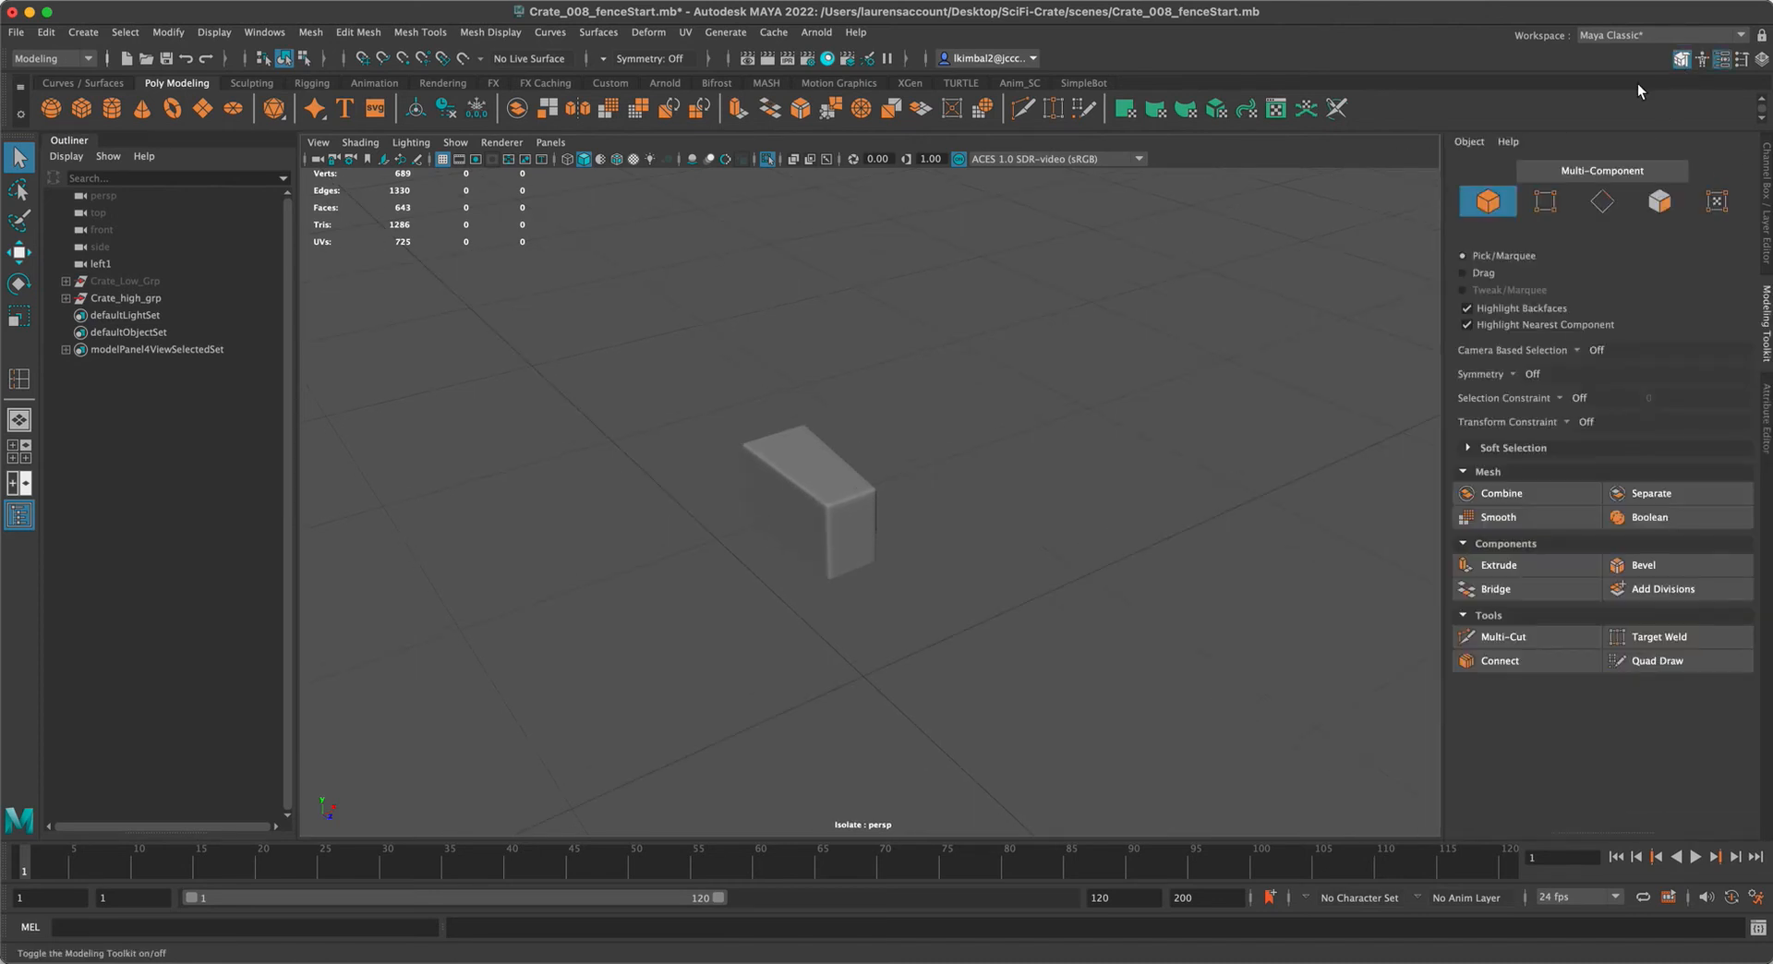
key("ctrl+a")
key("ctrl+a")
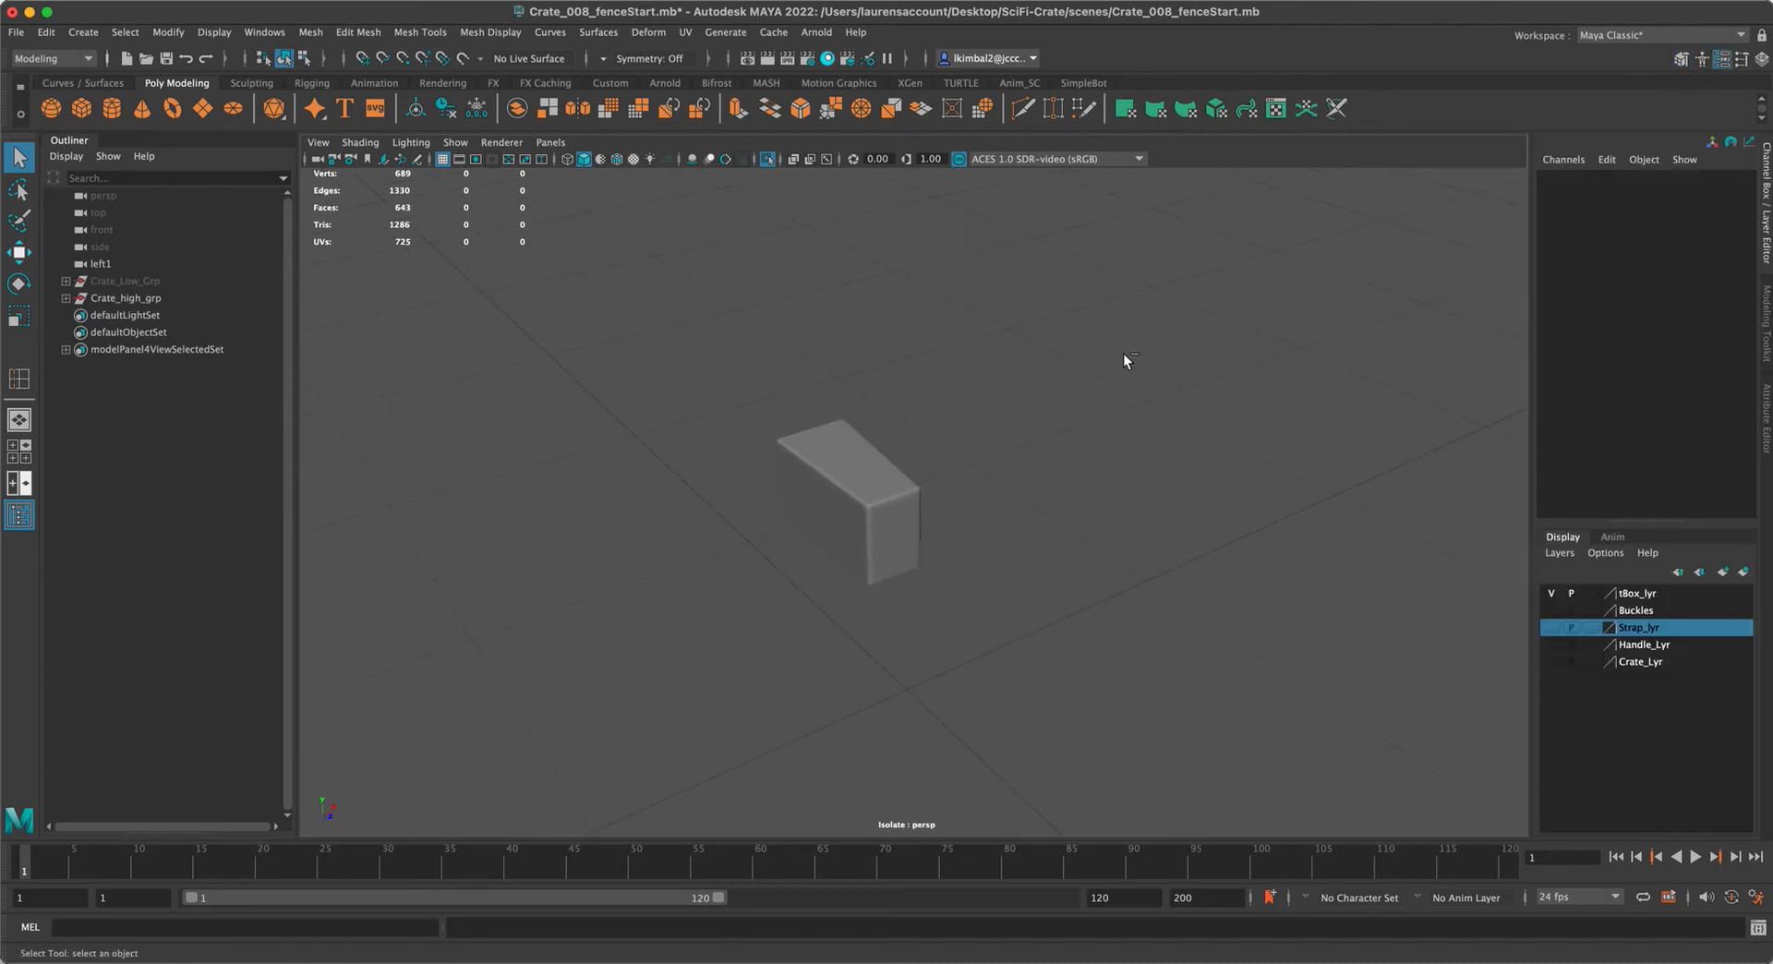
Exit the trim block's isolated view and frame the whole box together with the block
left_click(850, 501)
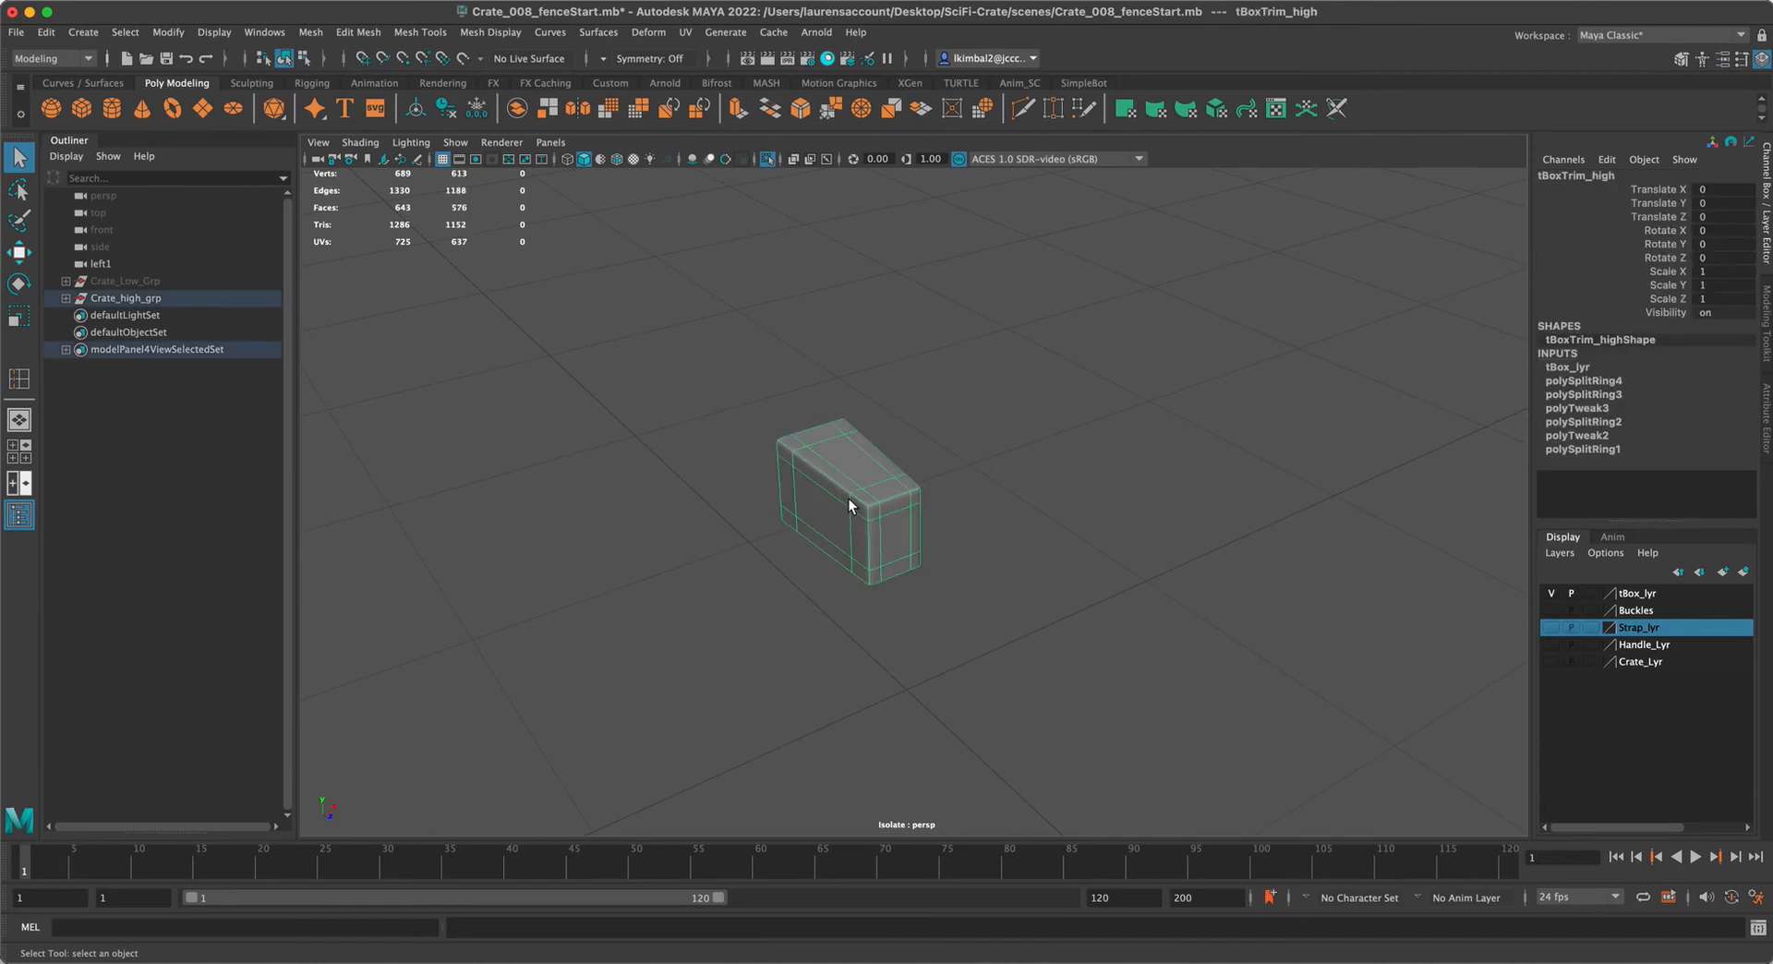
key("ctrl+a")
key("ctrl+a")
key("ctrl+1")
left_click(1345, 567)
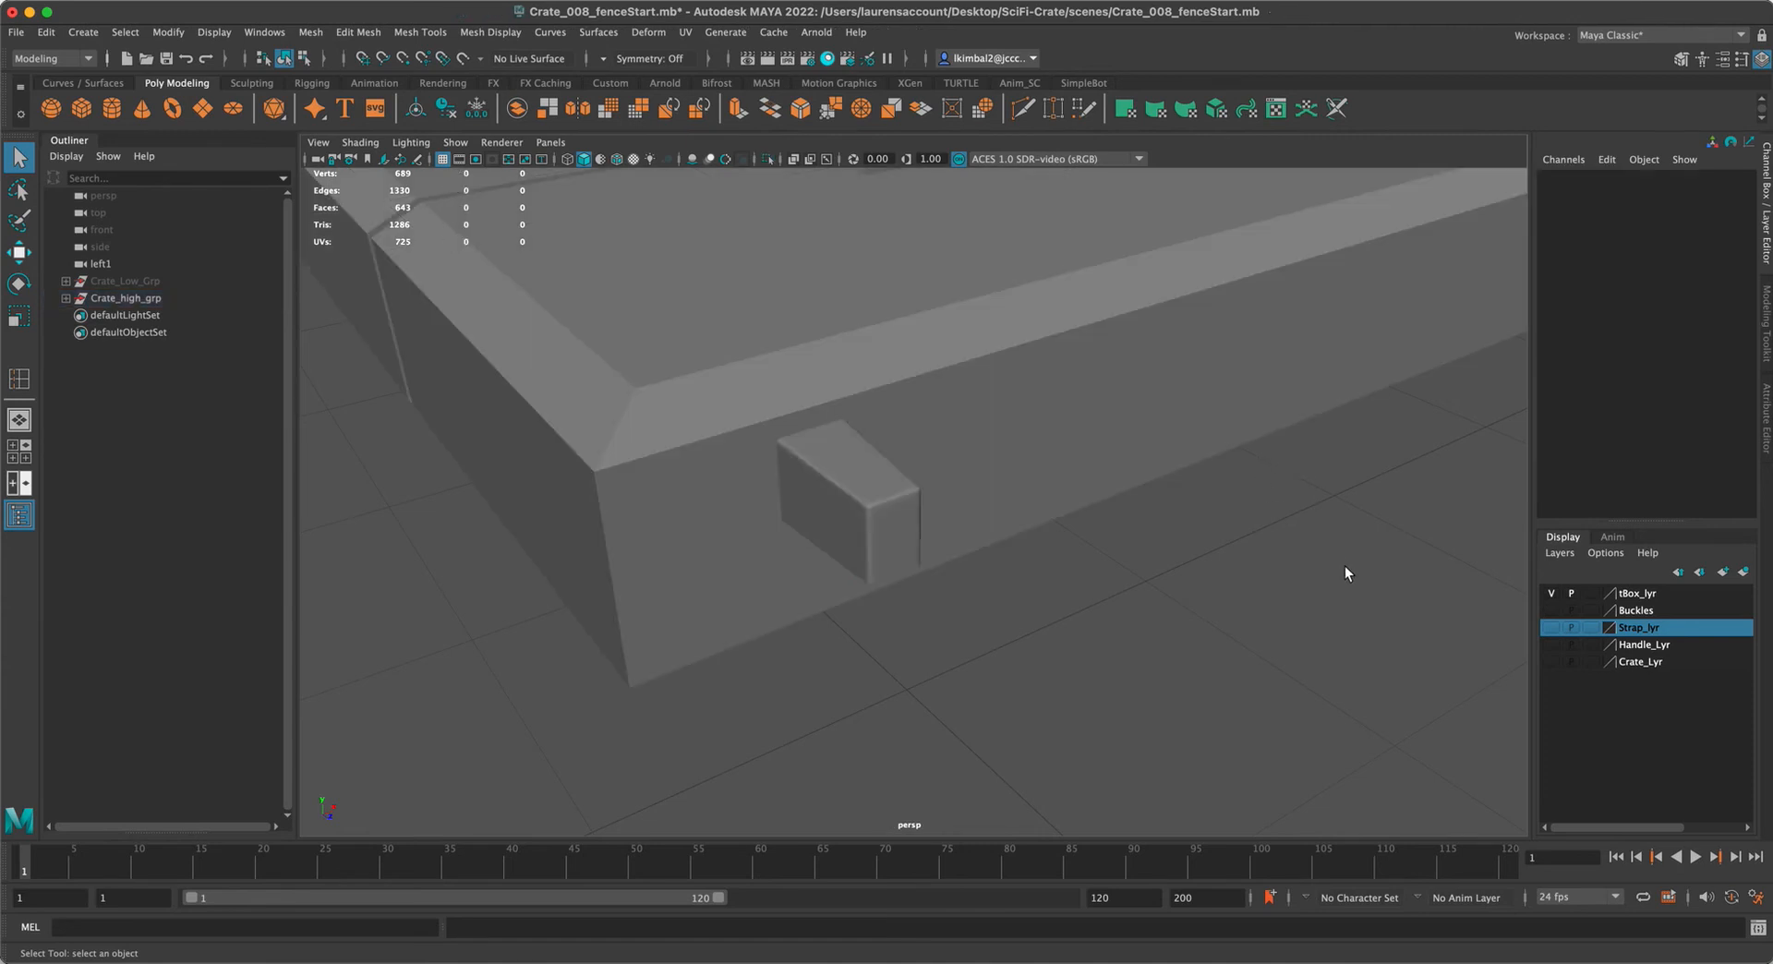
right_click_drag(1345, 567, 805, 486, "alt")
left_click_drag(805, 486, 934, 554, "alt")
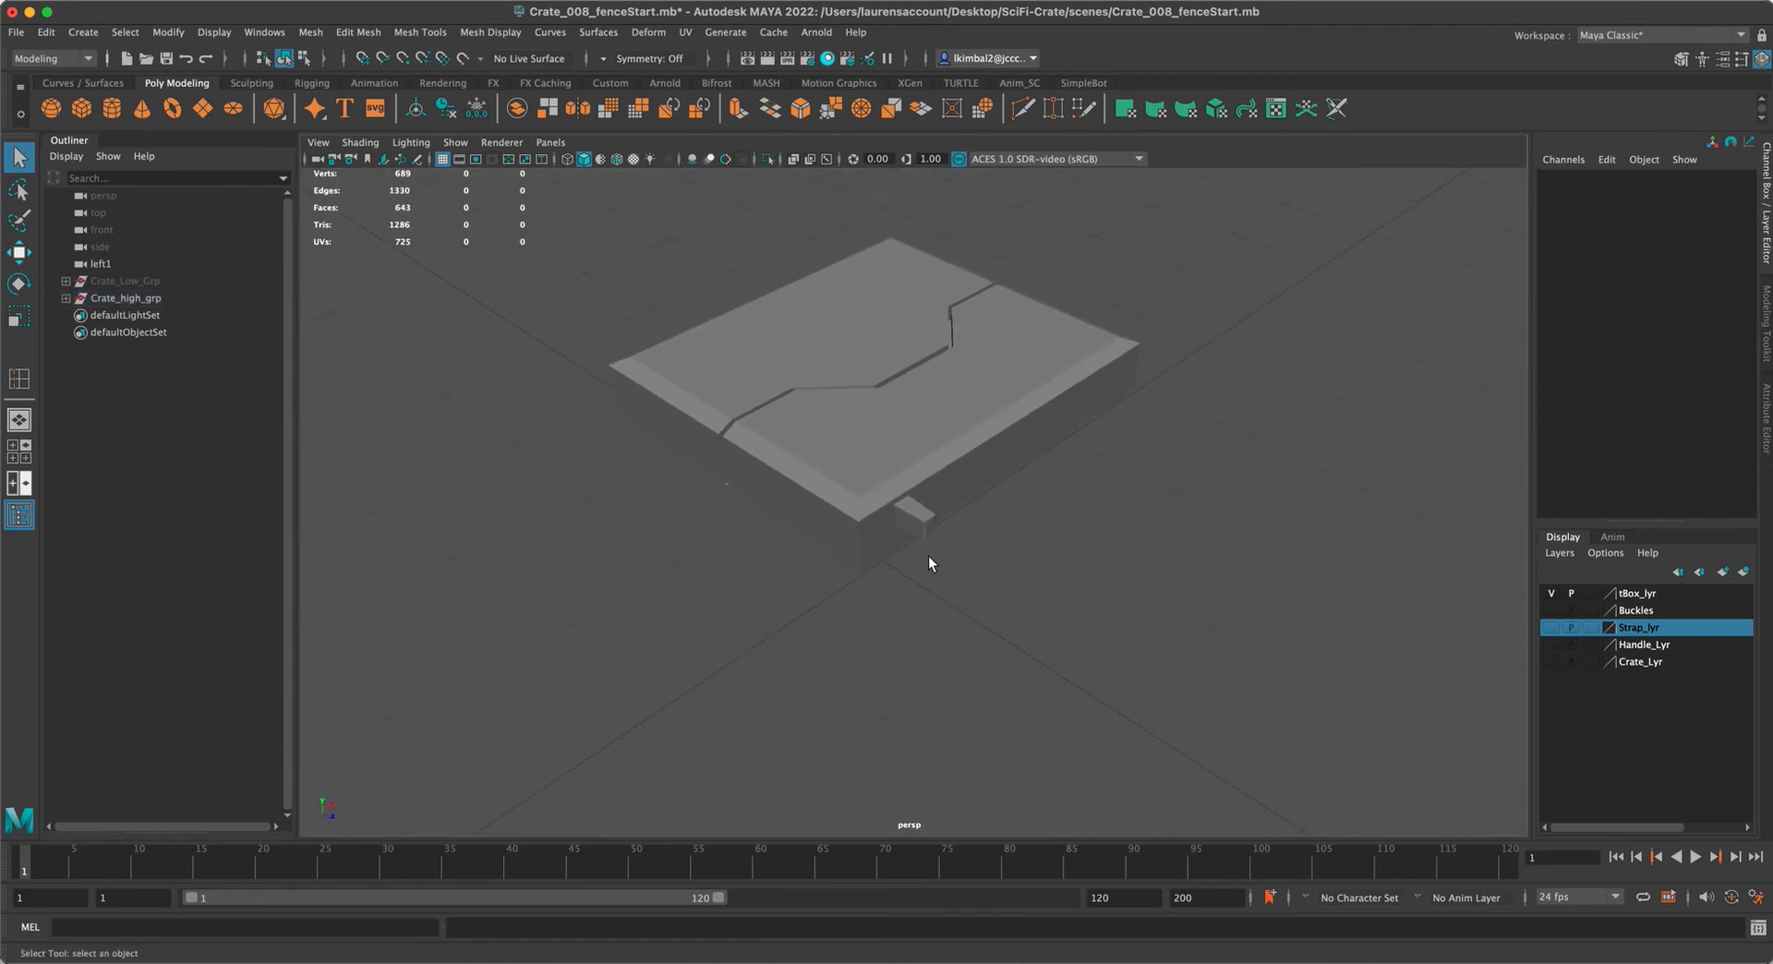
Mirror the trim block as a copy across the world Z axis and across the world X axis, combining with the original
left_click(920, 534)
right_click_drag(918, 491, 970, 685, "shift")
right_click_drag(917, 522, 997, 687, "shift")
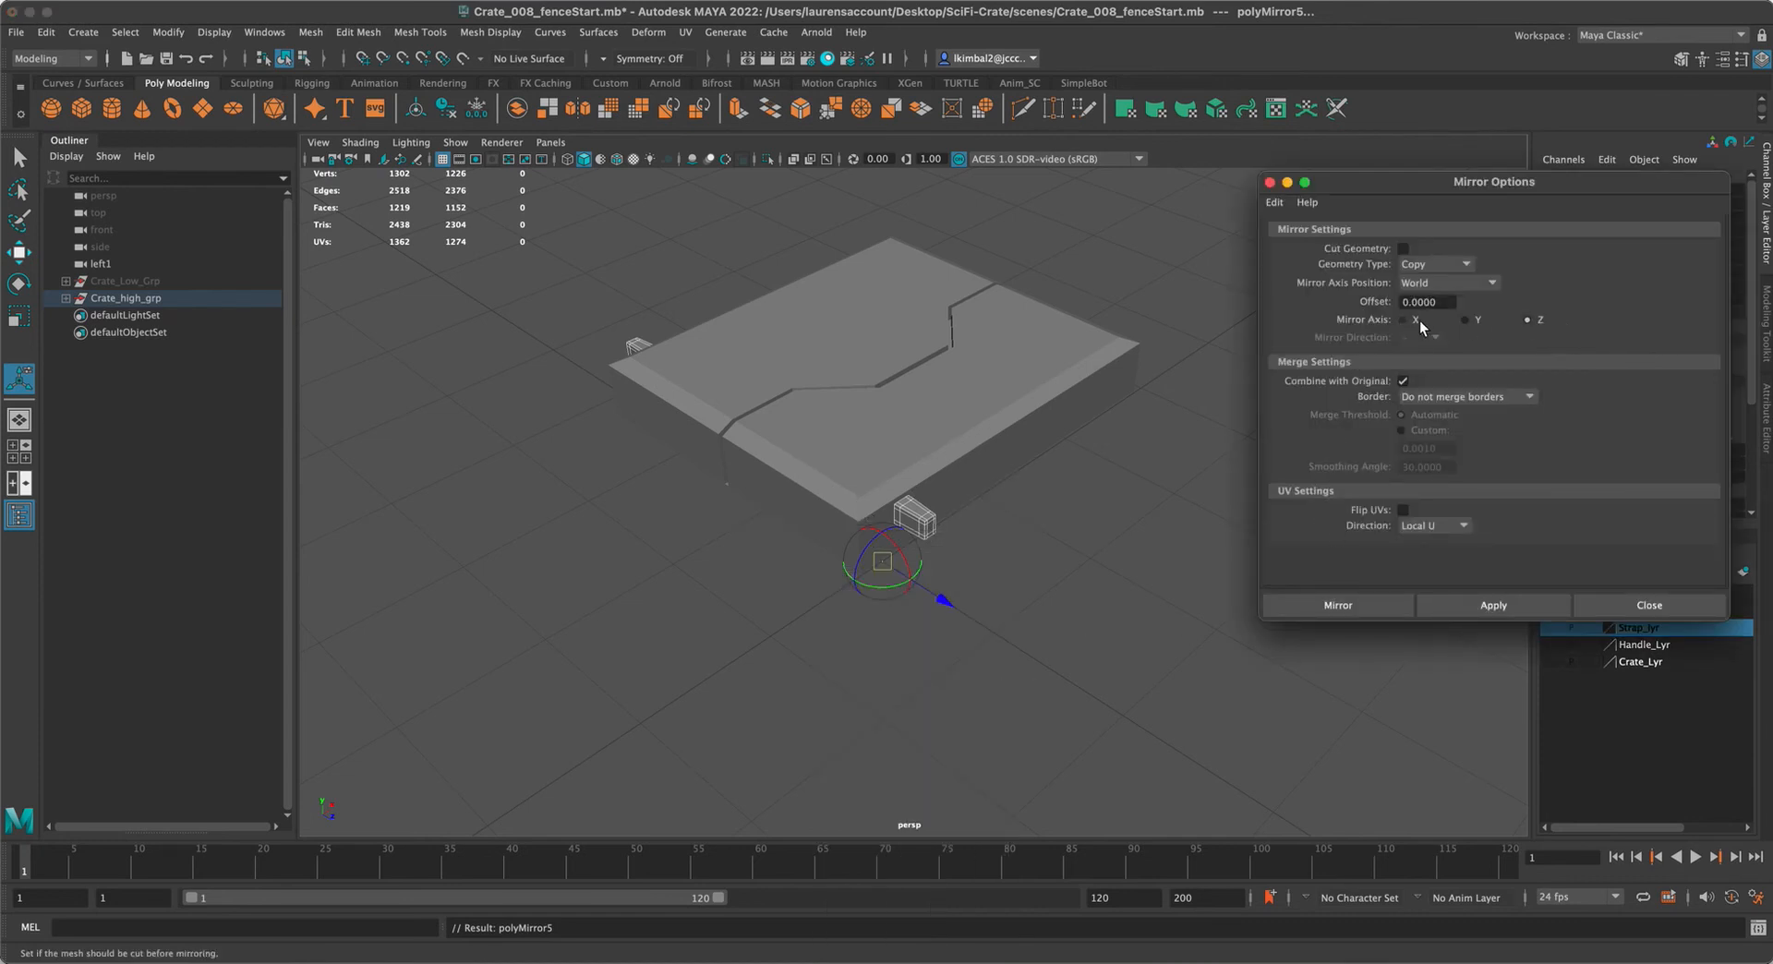
left_click(1492, 605)
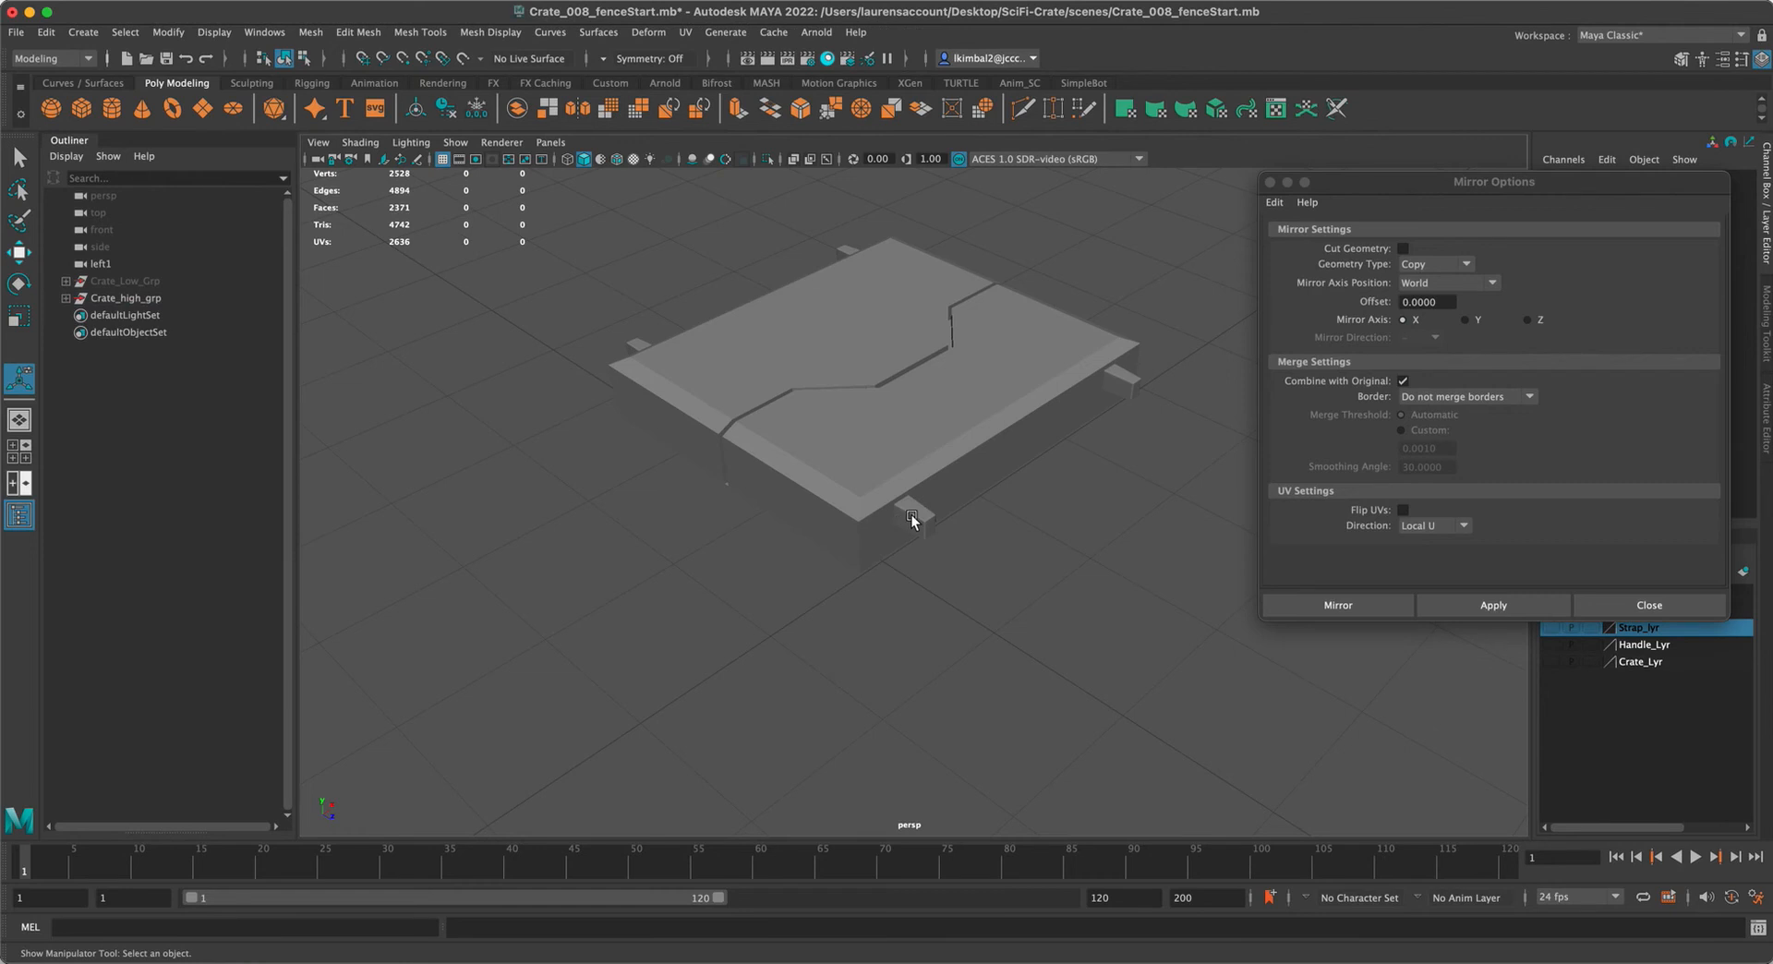
Delete the mirrored trim's construction history, freeze its transformations and close the mirror options
left_click(446, 109)
left_click(478, 109)
left_click(1270, 183)
Isolate the tBox_high mesh and examine the zigzag groove across its top and down its end face
left_click(937, 371)
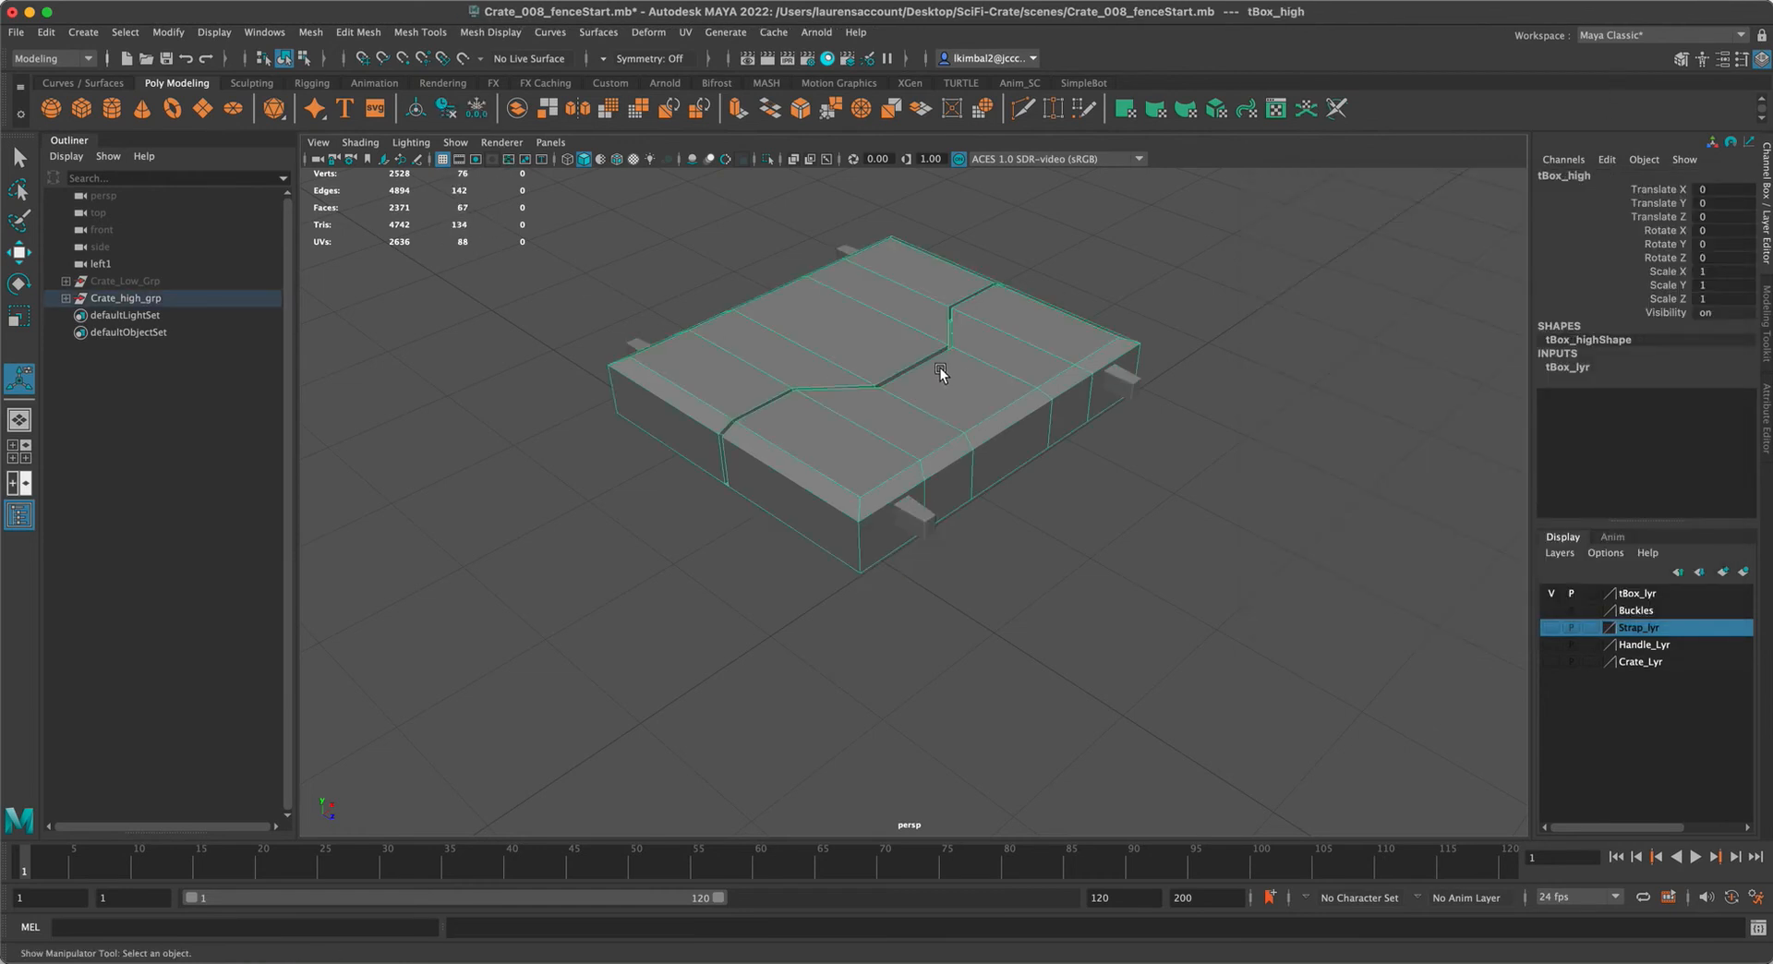
key("ctrl+1")
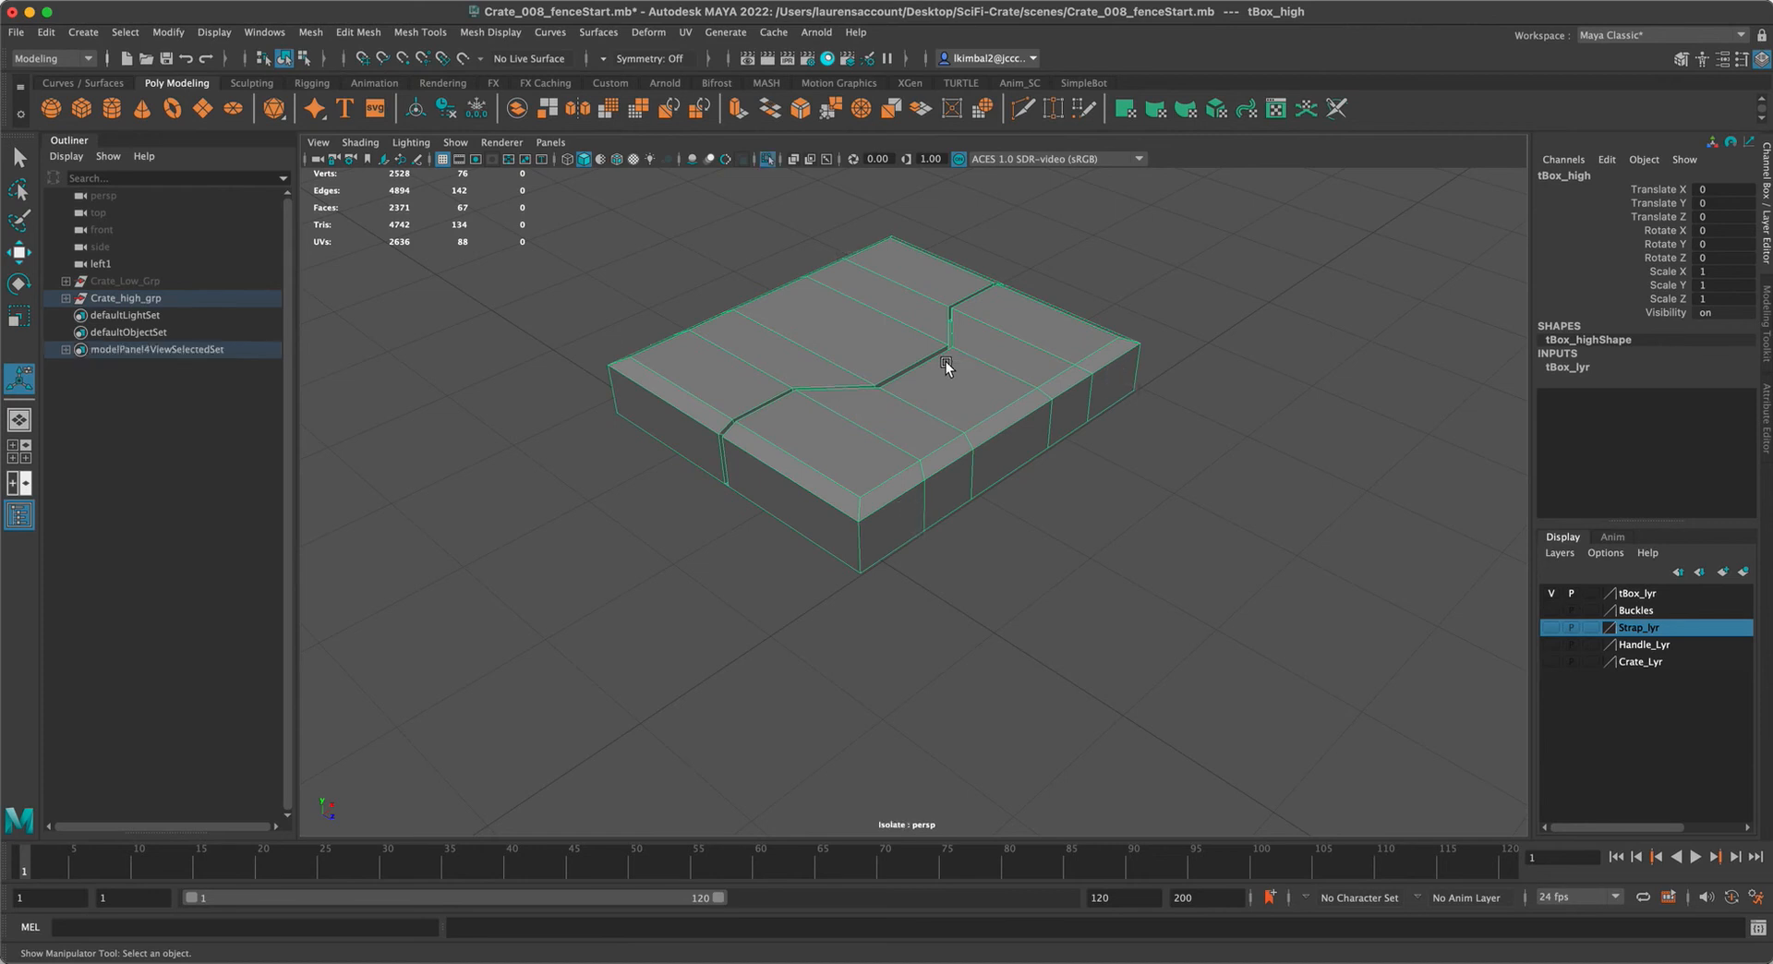
middle_click_drag(1015, 518, 1070, 507, "alt")
scroll(1070, 507, "up", 3)
middle_click_drag(1120, 639, 1130, 685, "alt")
left_click_drag(1131, 688, 1197, 635, "alt")
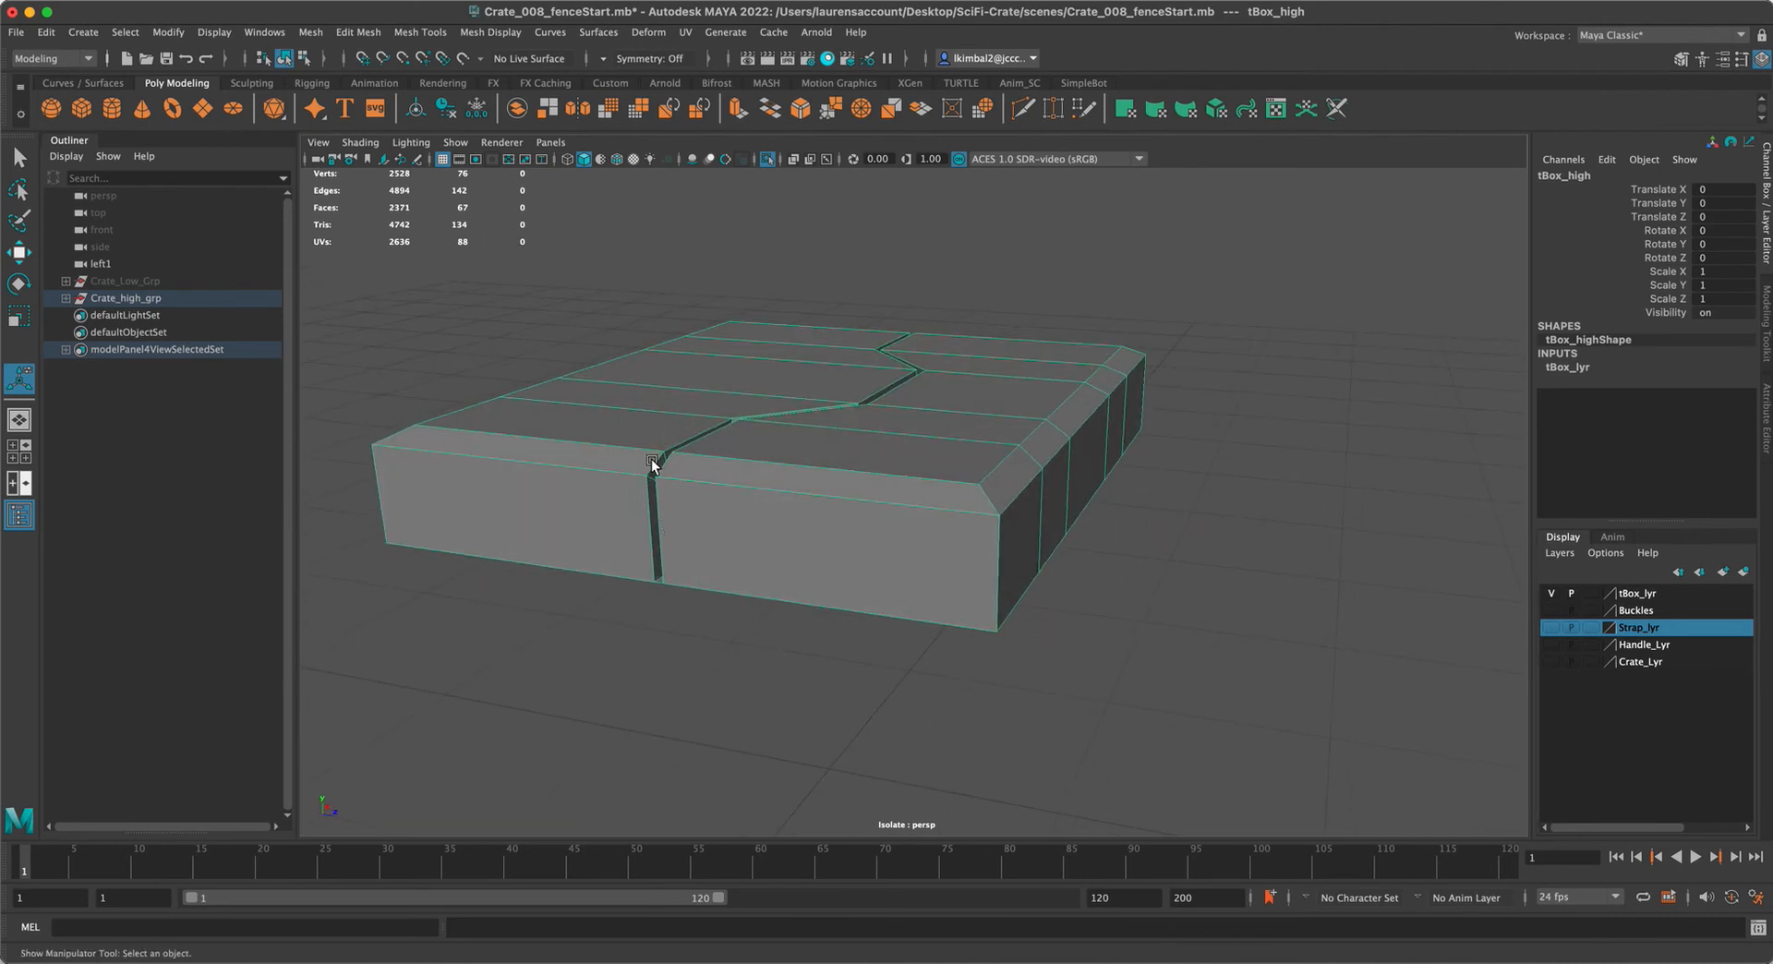
scroll(738, 434, "up", 4)
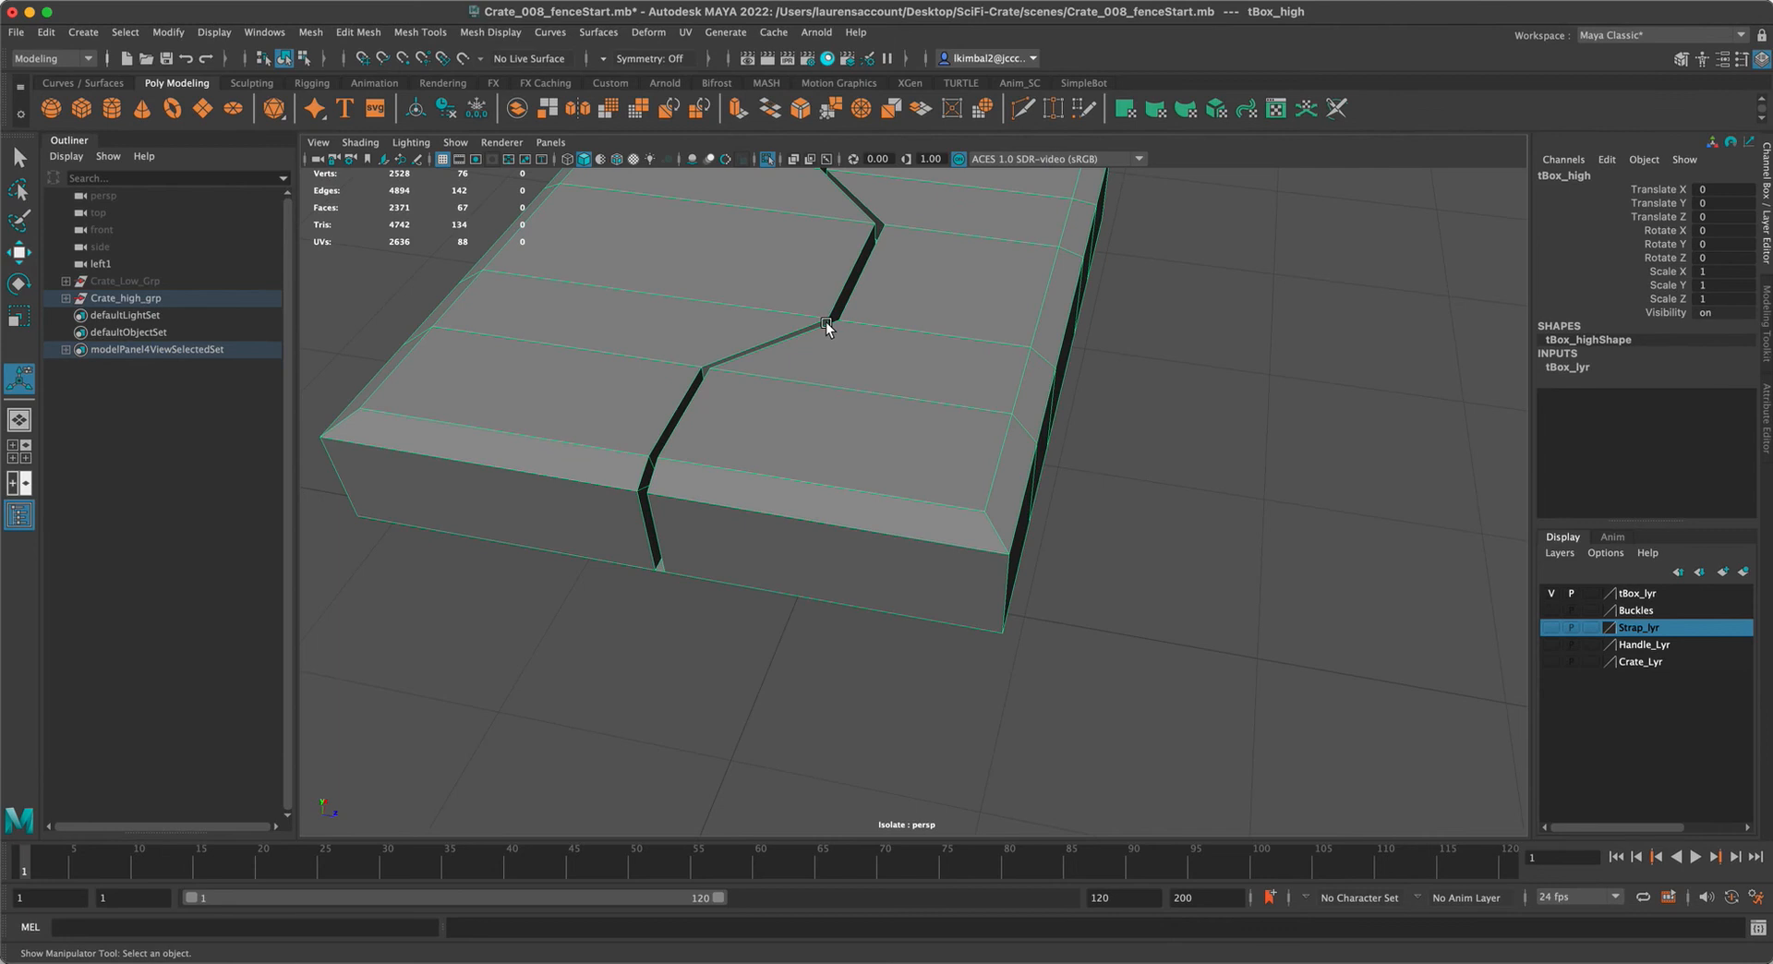
left_click_drag(901, 279, 827, 242, "alt")
left_click_drag(834, 509, 776, 451, "alt")
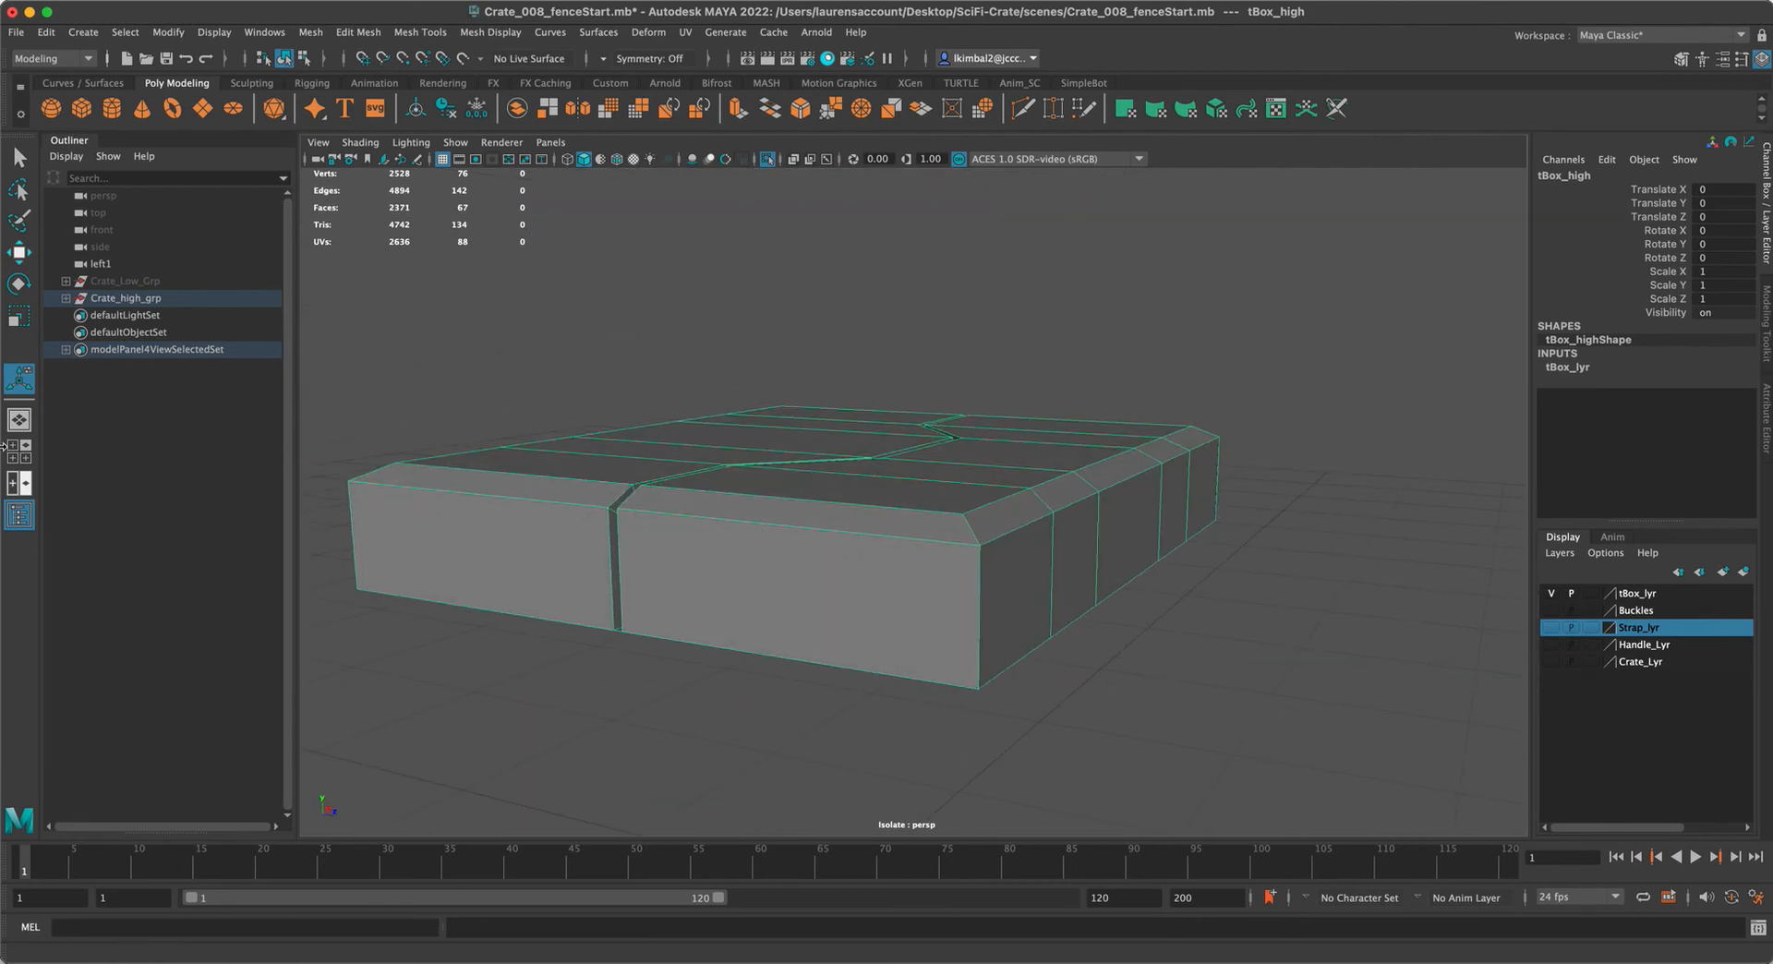
Delete the small face at the bottom of the groove on one end of tBox_high
left_click_drag(451, 396, 475, 416, "alt")
middle_click_drag(475, 415, 831, 408, "alt")
right_click_drag(831, 408, 1034, 499, "alt")
middle_click_drag(1034, 498, 1102, 435, "alt")
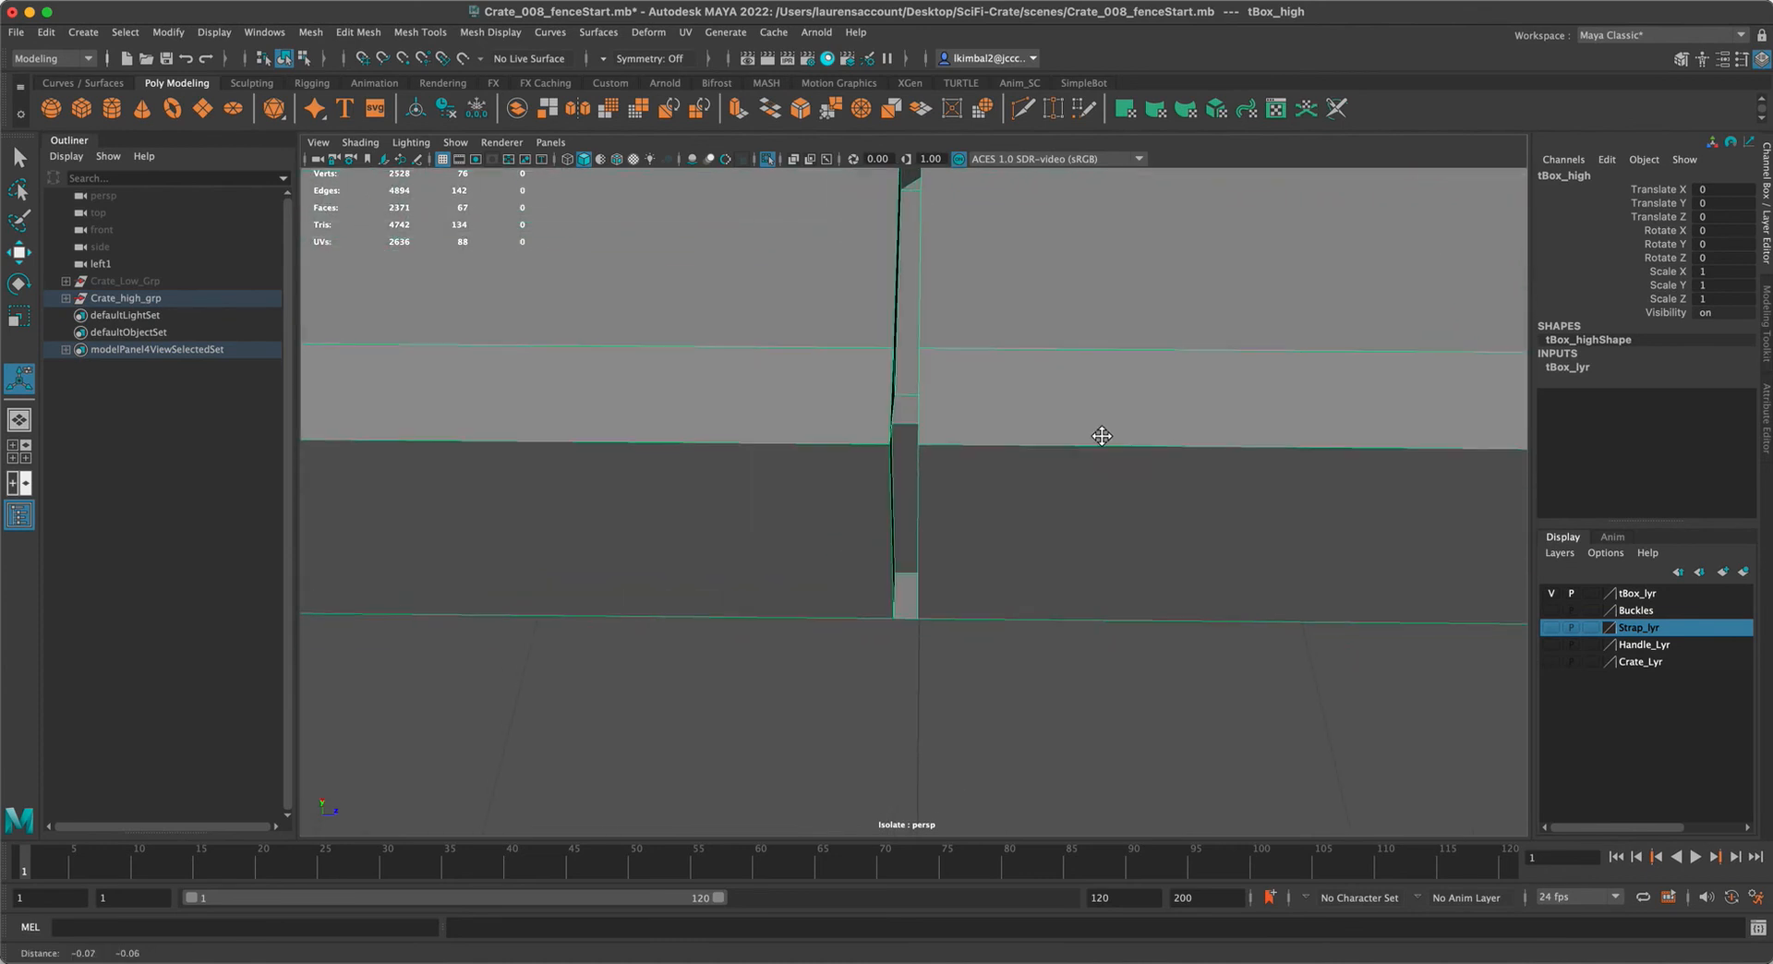
left_click_drag(1101, 436, 989, 486, "alt")
right_click_drag(904, 474, 907, 536)
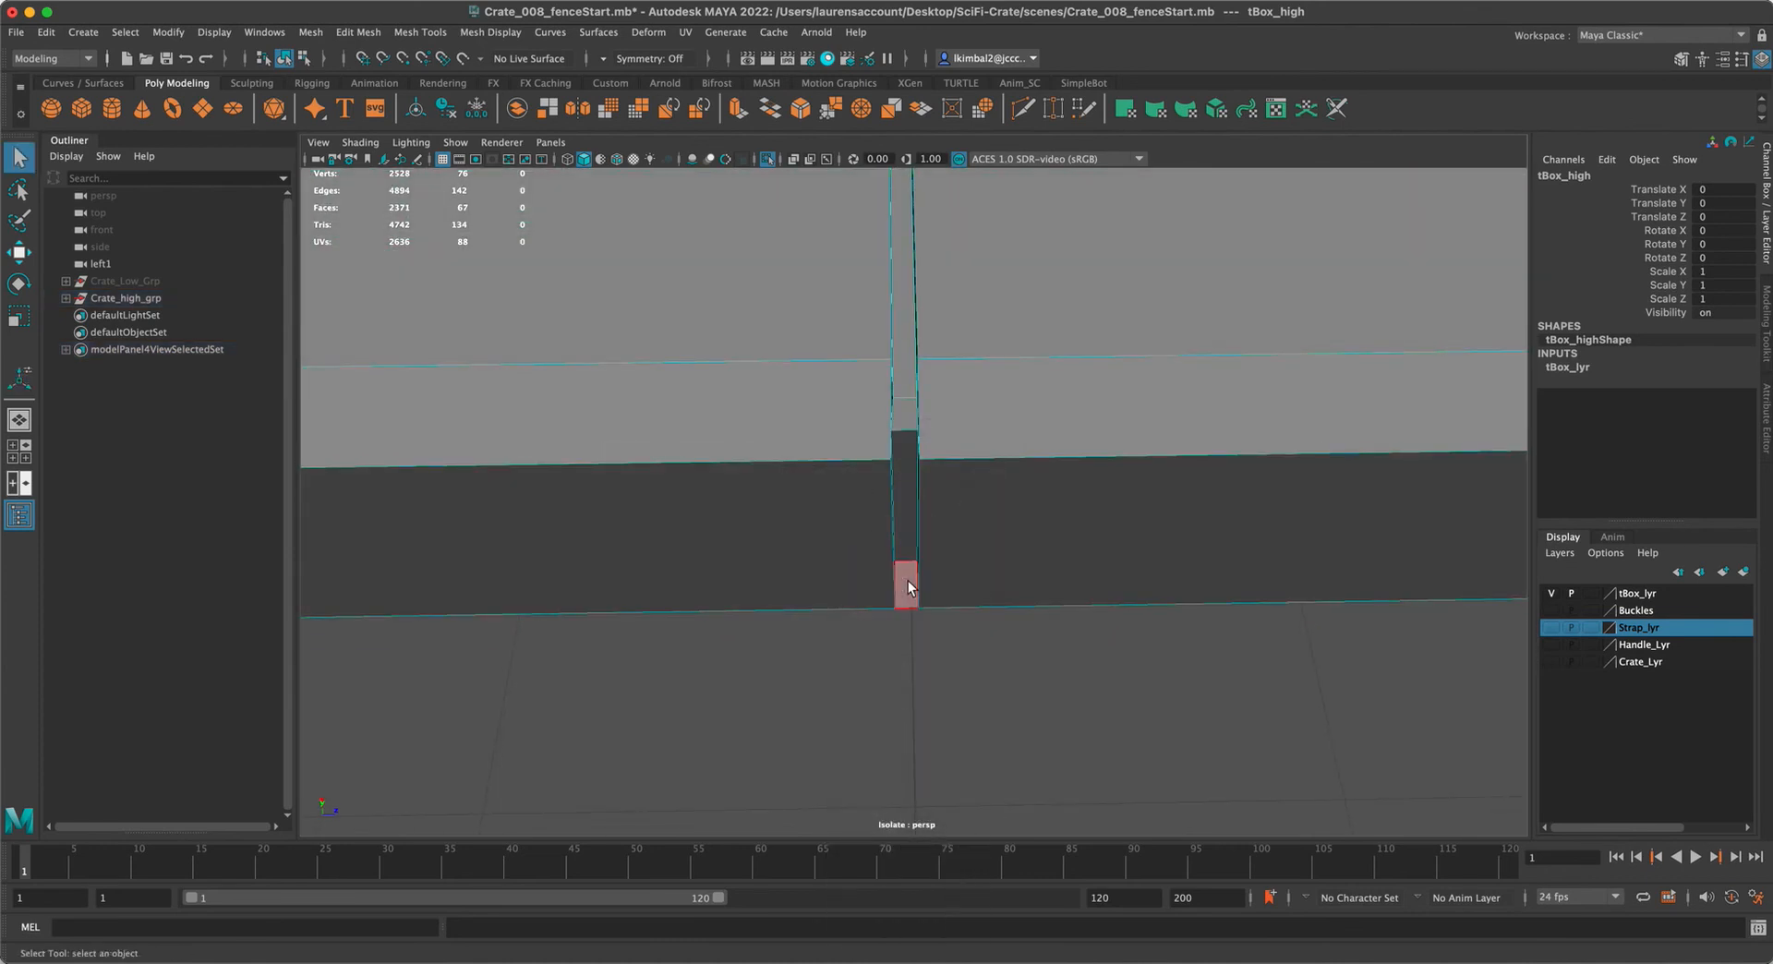
left_click(908, 589)
key("Delete")
Delete the matching small bottom face at the groove's opposite end on tBox_high and return to object mode
left_click_drag(910, 562, 598, 396, "alt")
middle_click_drag(597, 395, 1004, 68, "alt")
right_click_drag(1016, 370, 1121, 469, "alt")
left_click_drag(1121, 469, 970, 456, "alt")
left_click(1122, 486)
key("Delete")
left_click_drag(1100, 486, 1057, 286, "alt")
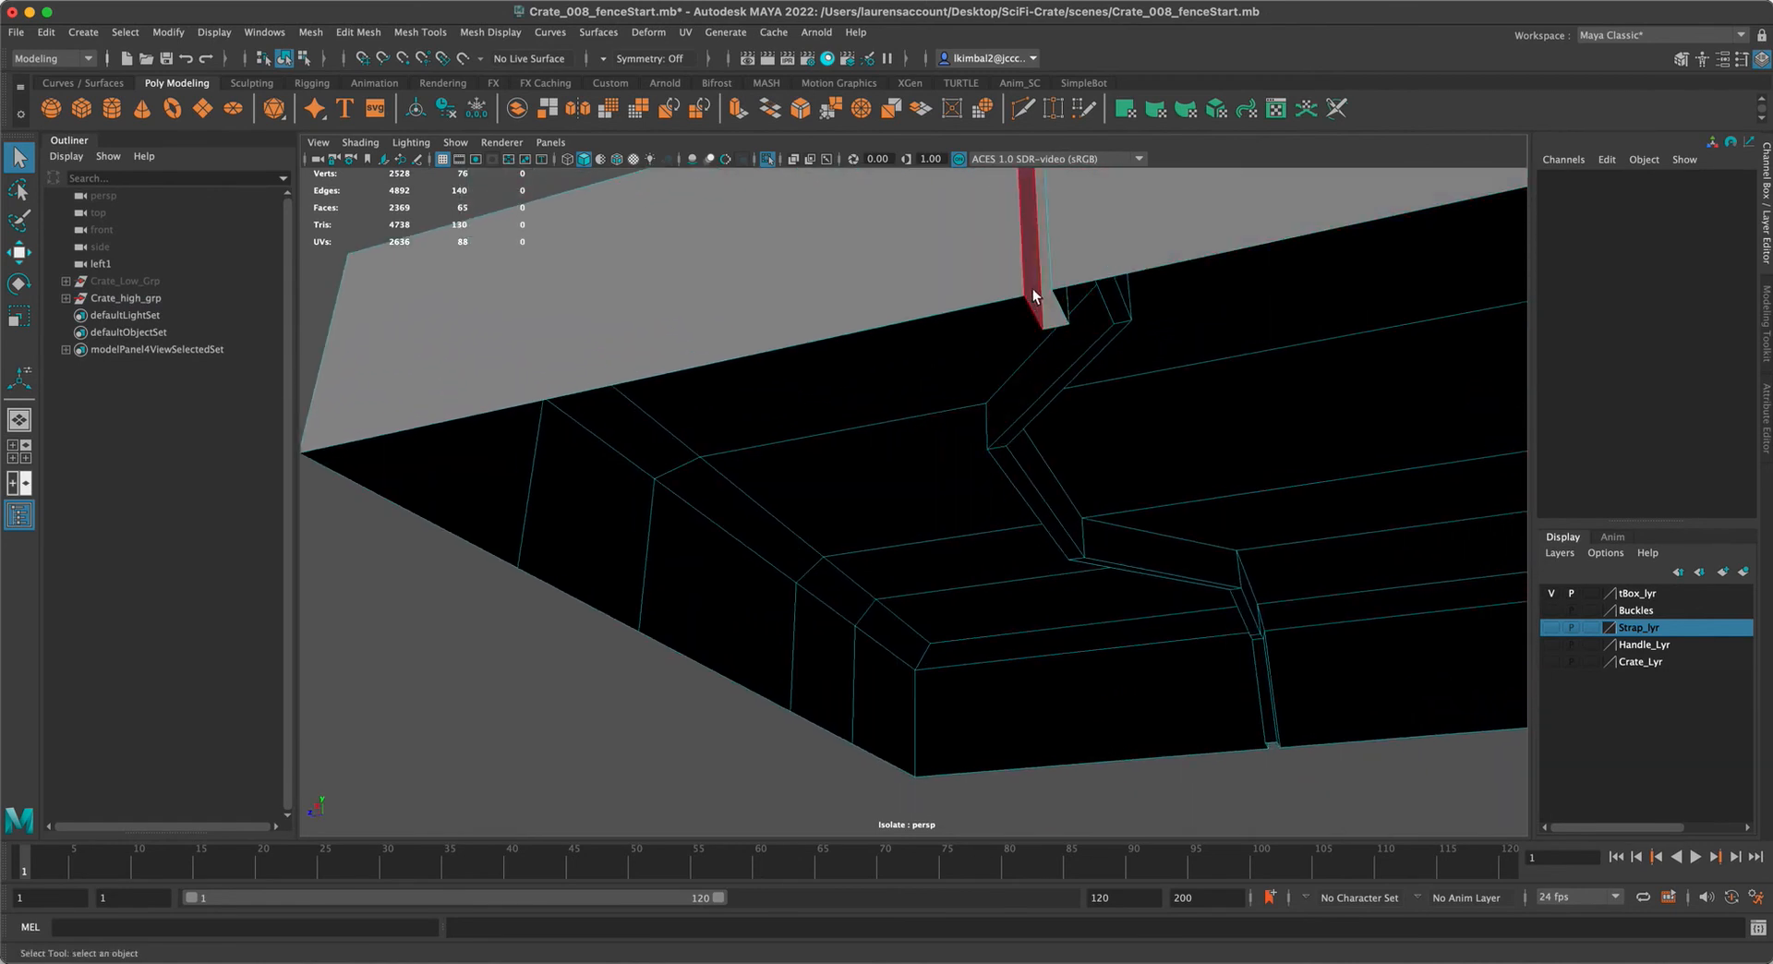
left_click_drag(1238, 585, 700, 479, "alt")
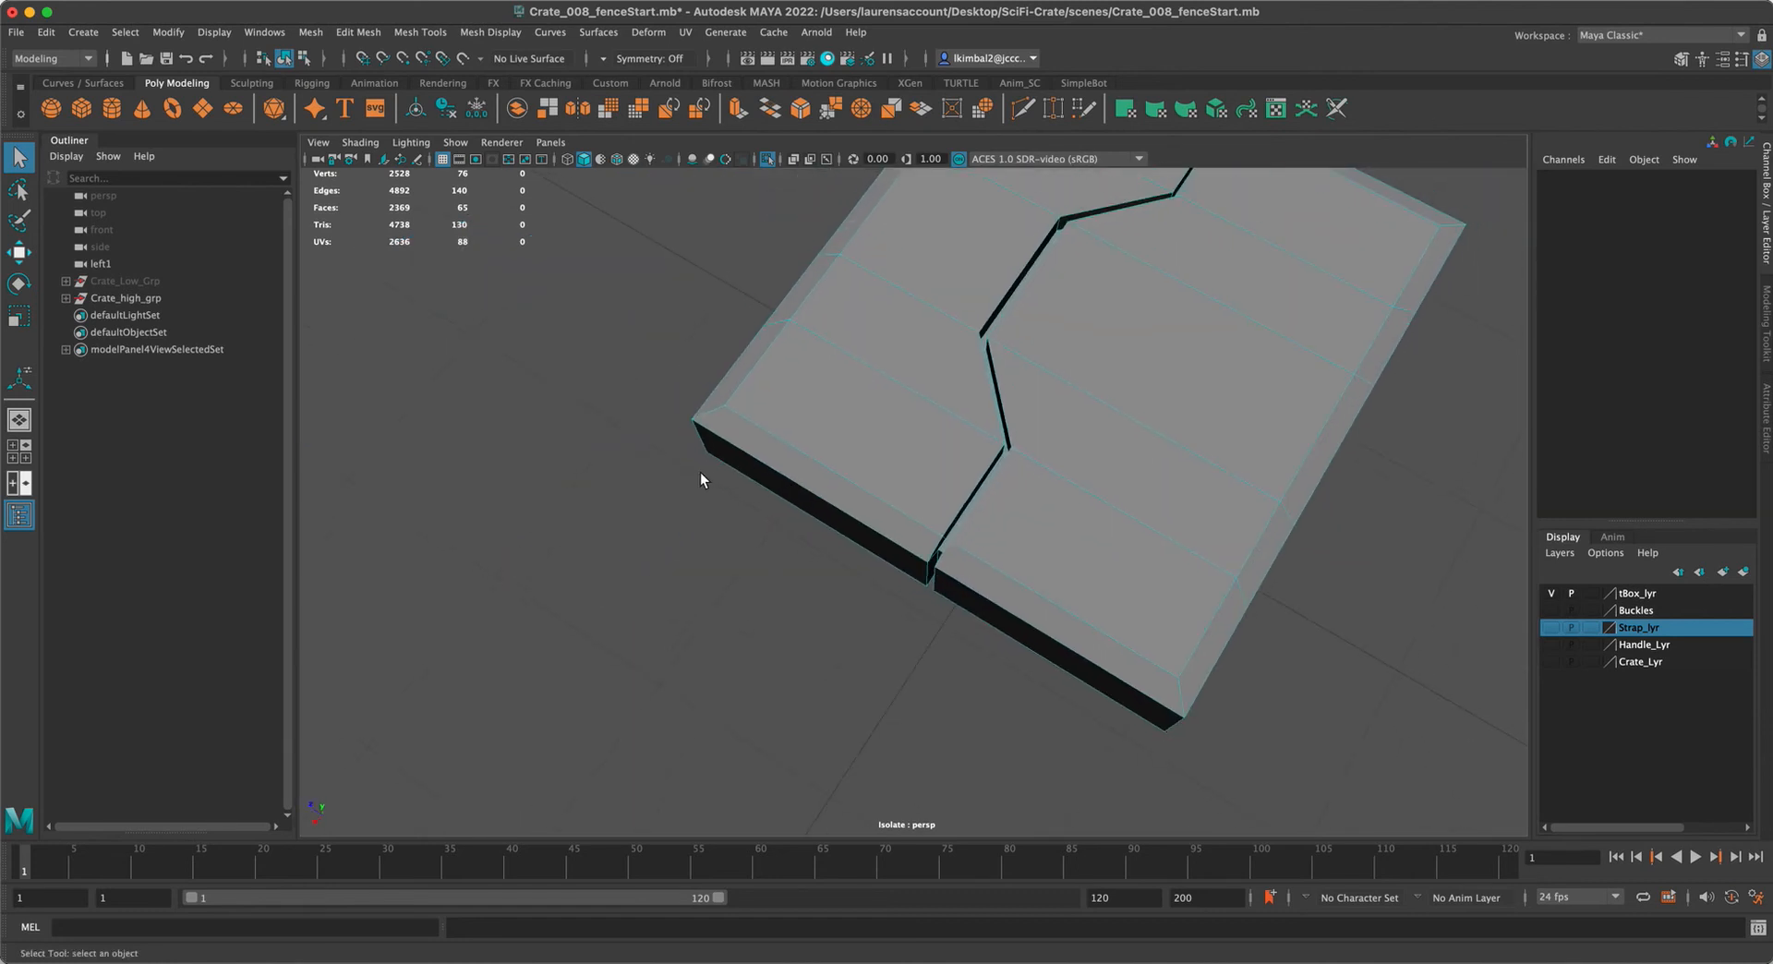
key("F8")
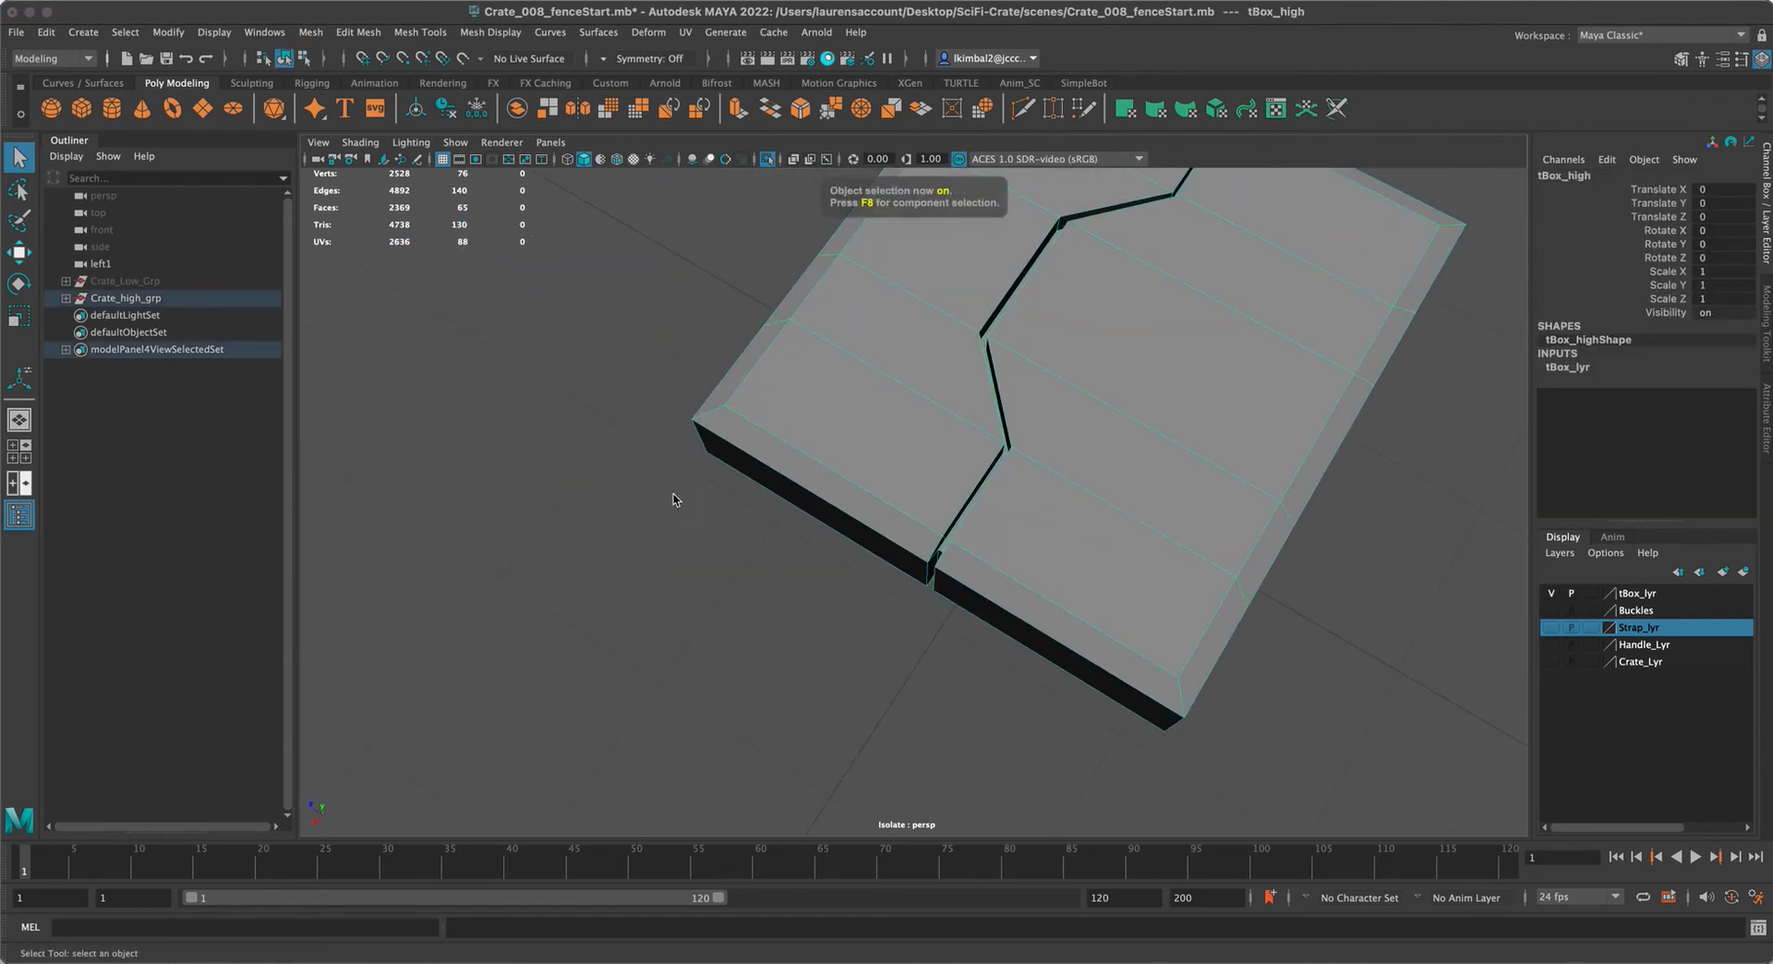
Hide the Crate_high_grp group by setting its visibility to off
left_click(673, 500)
left_click(126, 298)
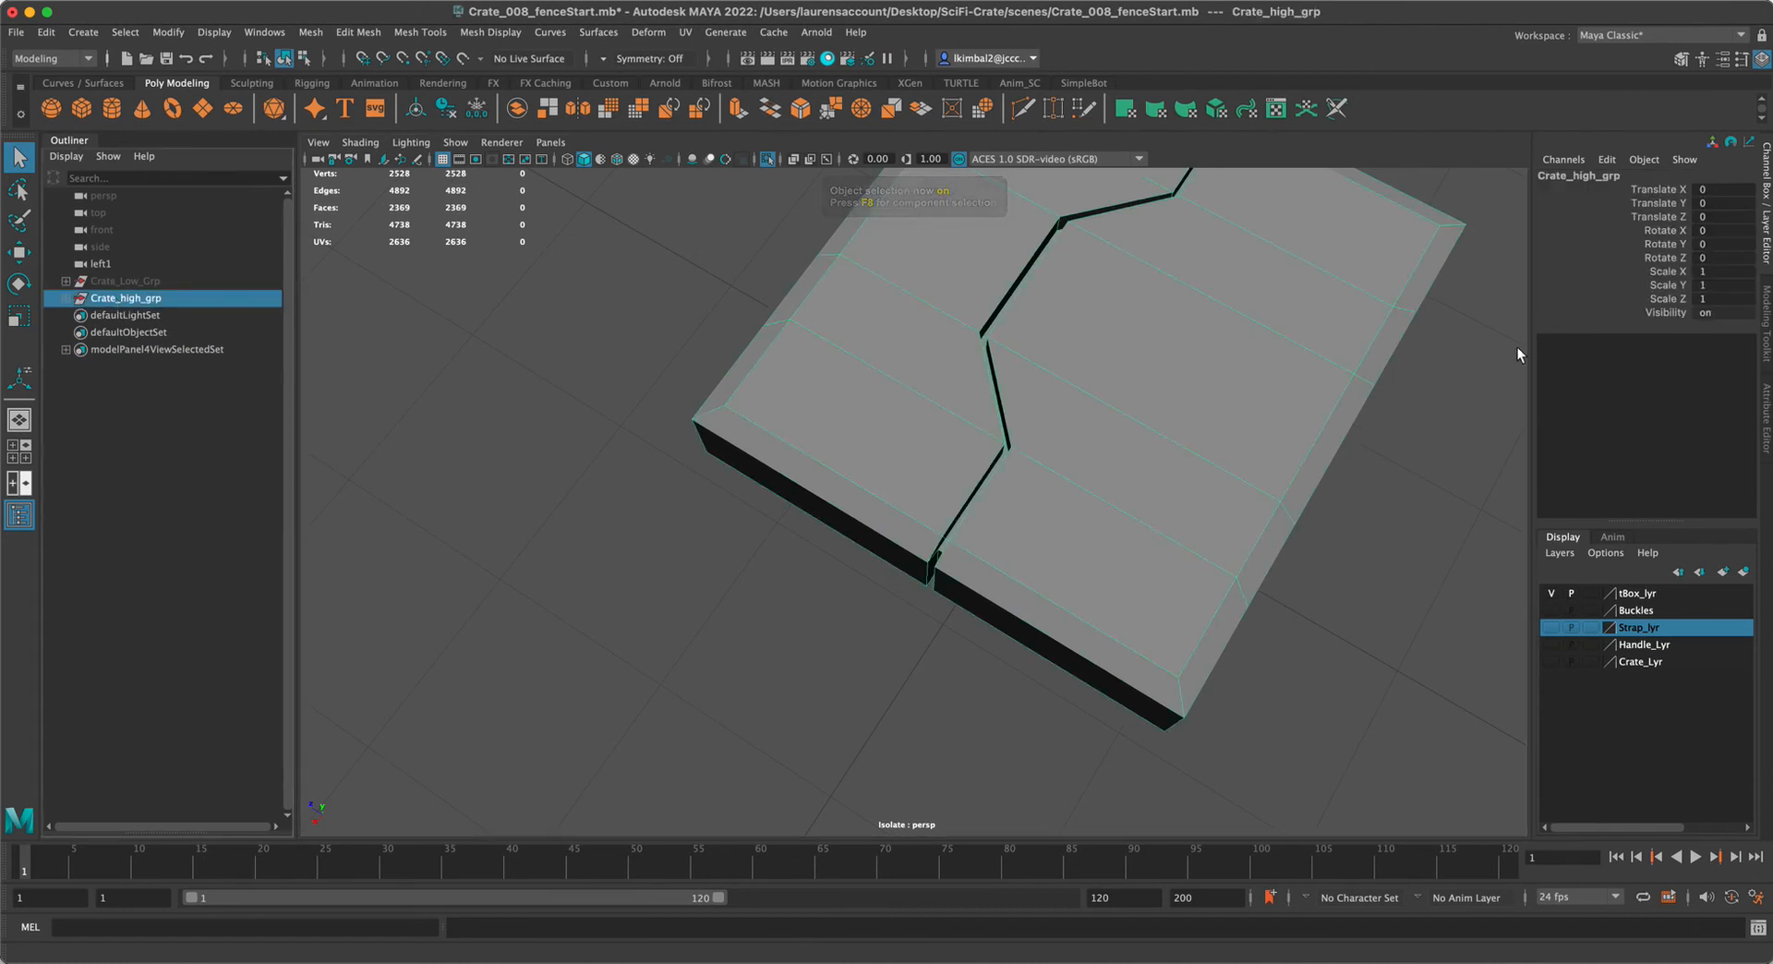
left_click(1712, 313)
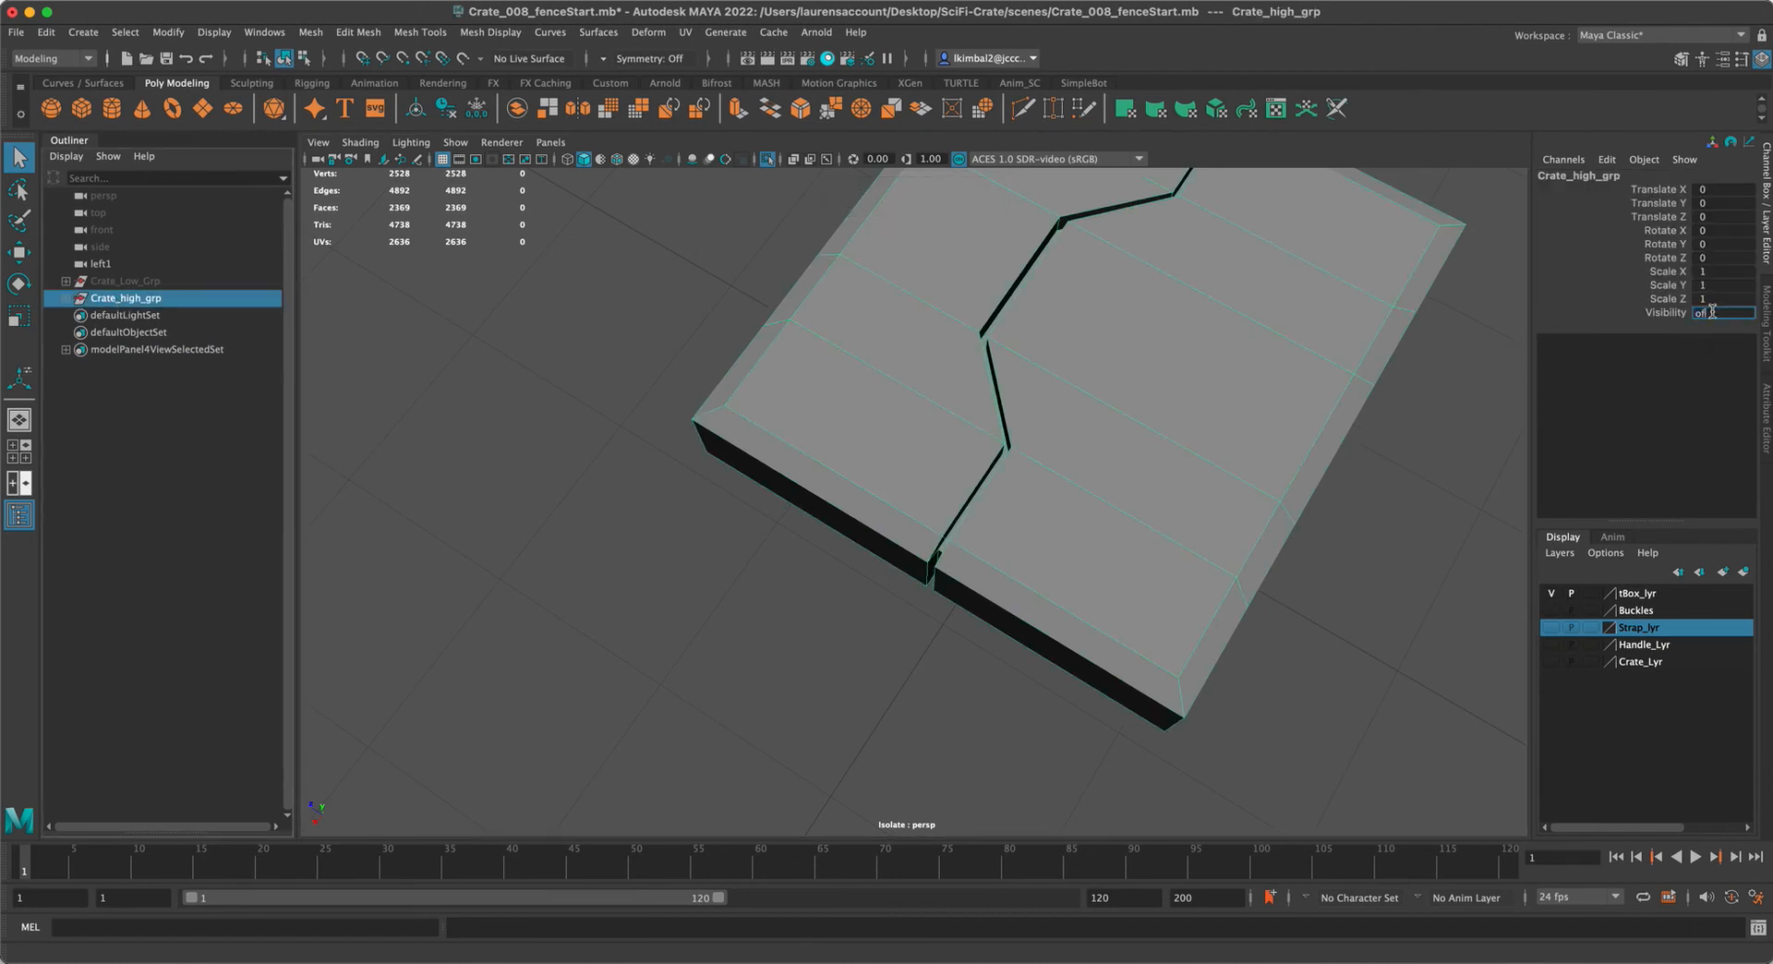
type("off")
key("Return")
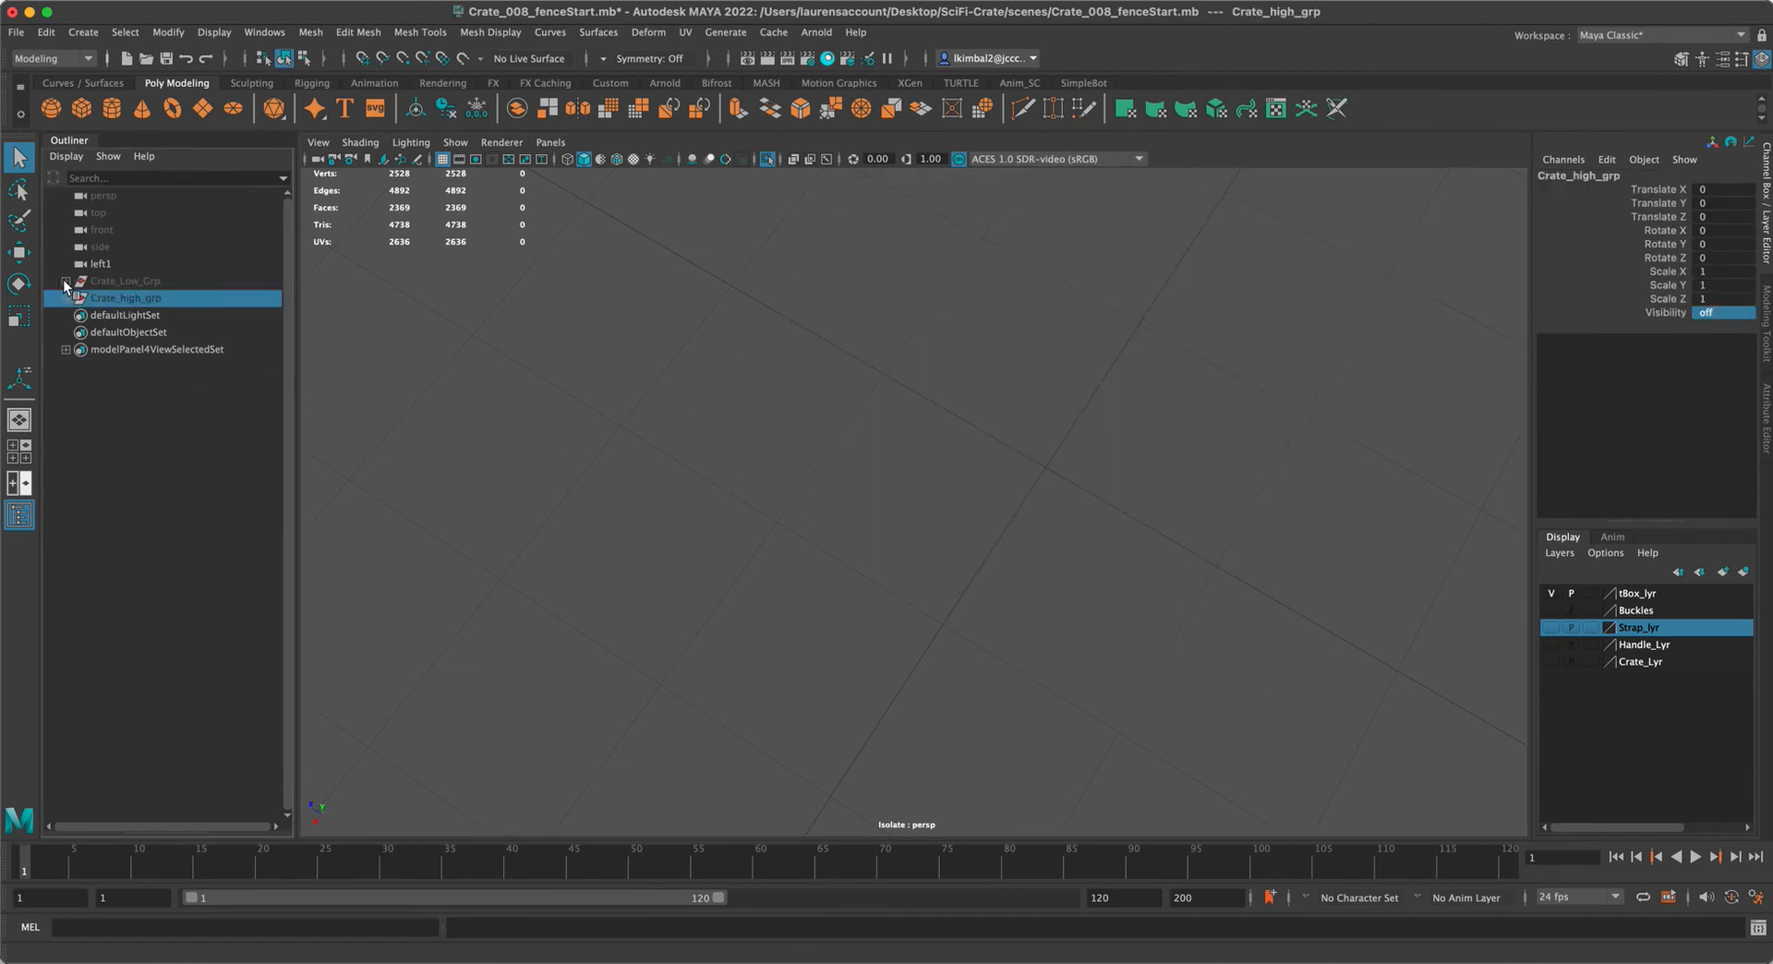
Expand the Crate_Low_Grp group and set its visibility to on
left_click(65, 280)
left_click(137, 282)
left_click(1721, 314)
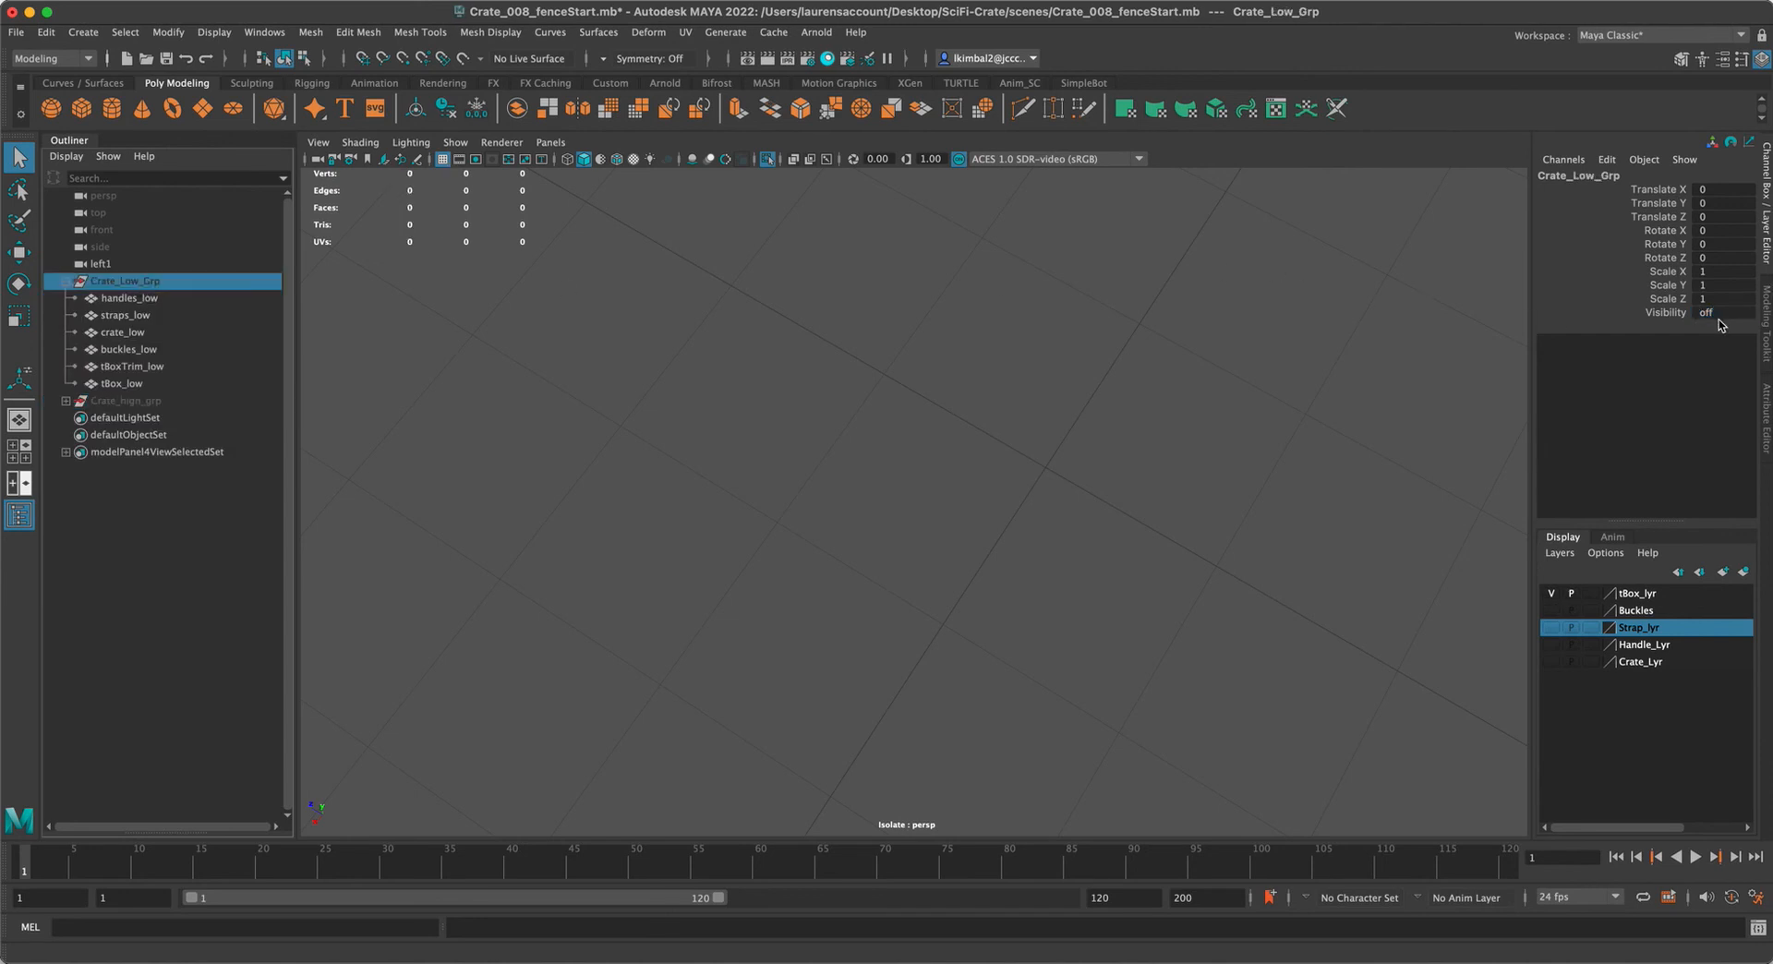
type("on")
key("Return")
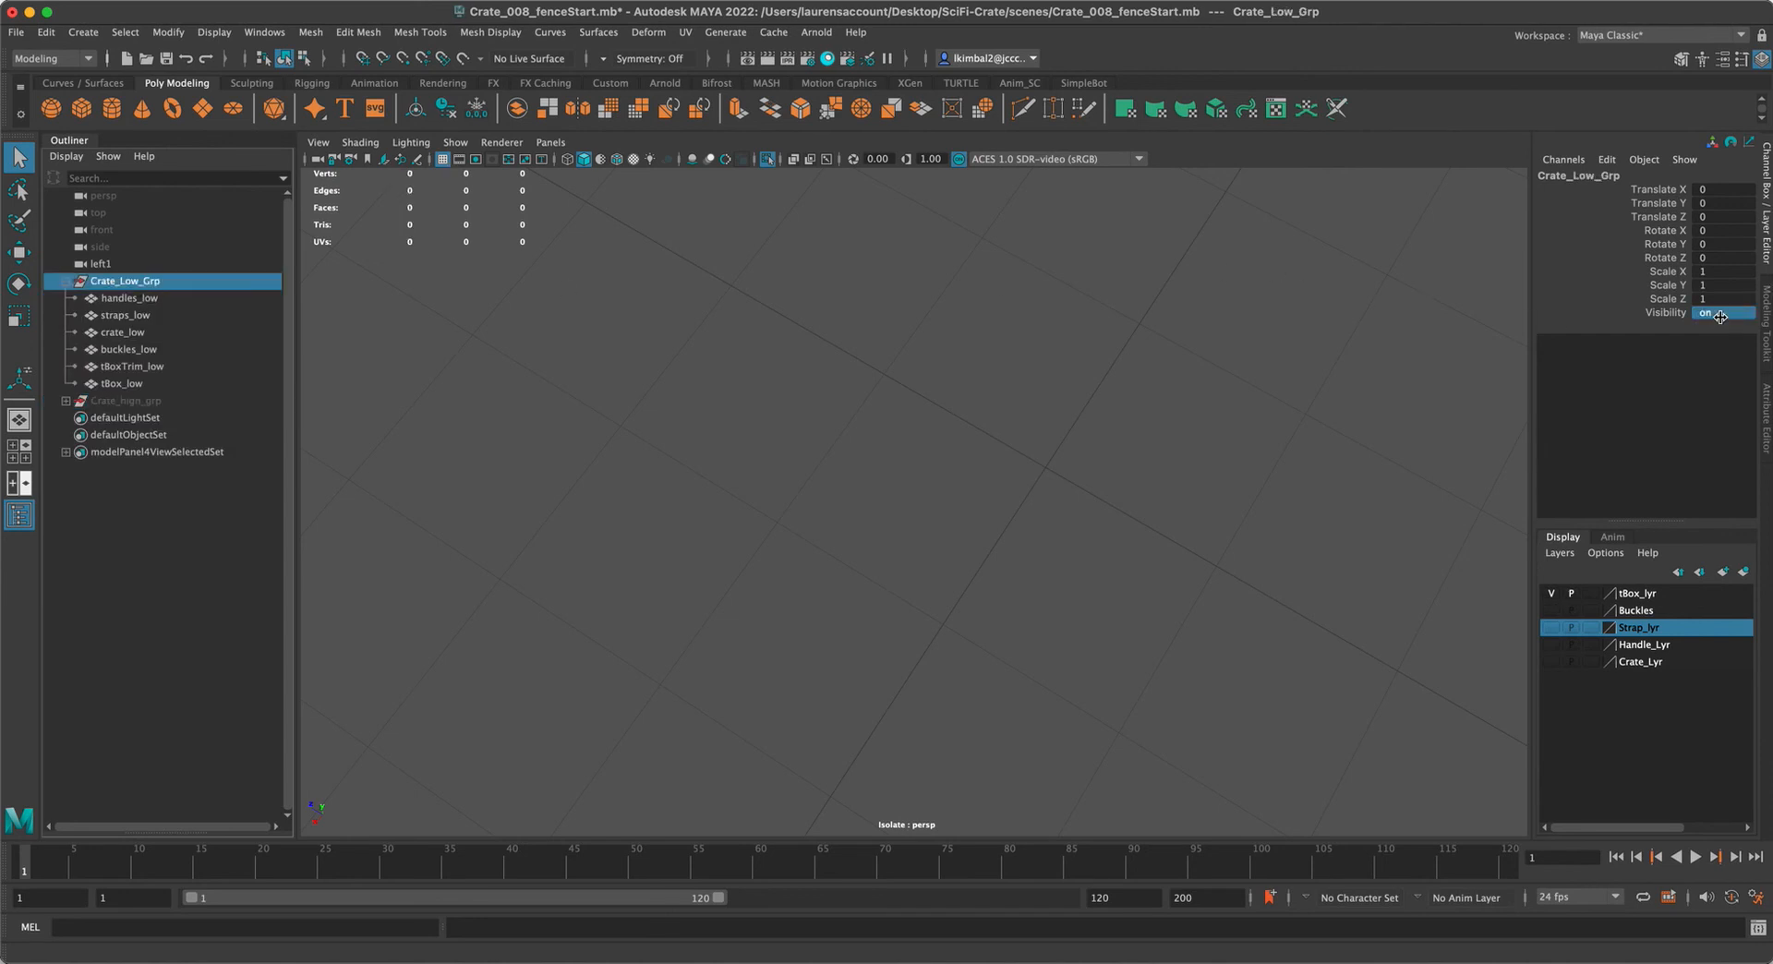
Select tBoxTrim_low and turn off the isolated view to display the low-poly parts
right_click_drag(1301, 570, 686, 525, "alt")
left_click(1013, 540)
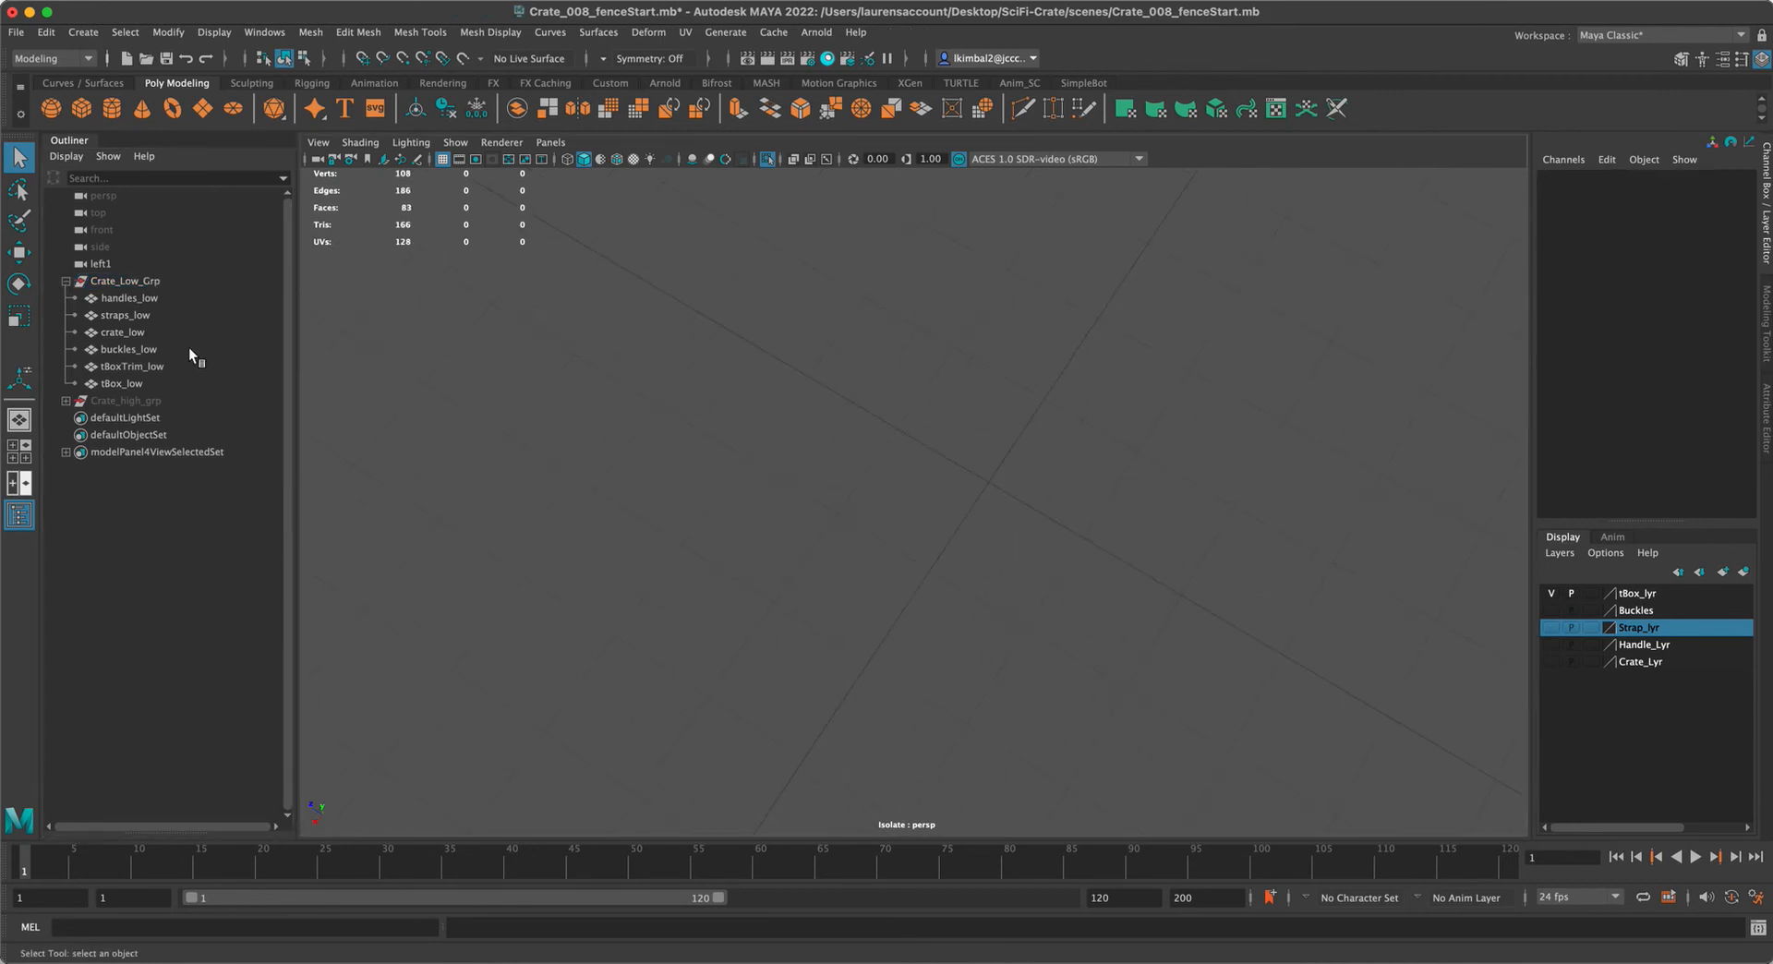
left_click(148, 367)
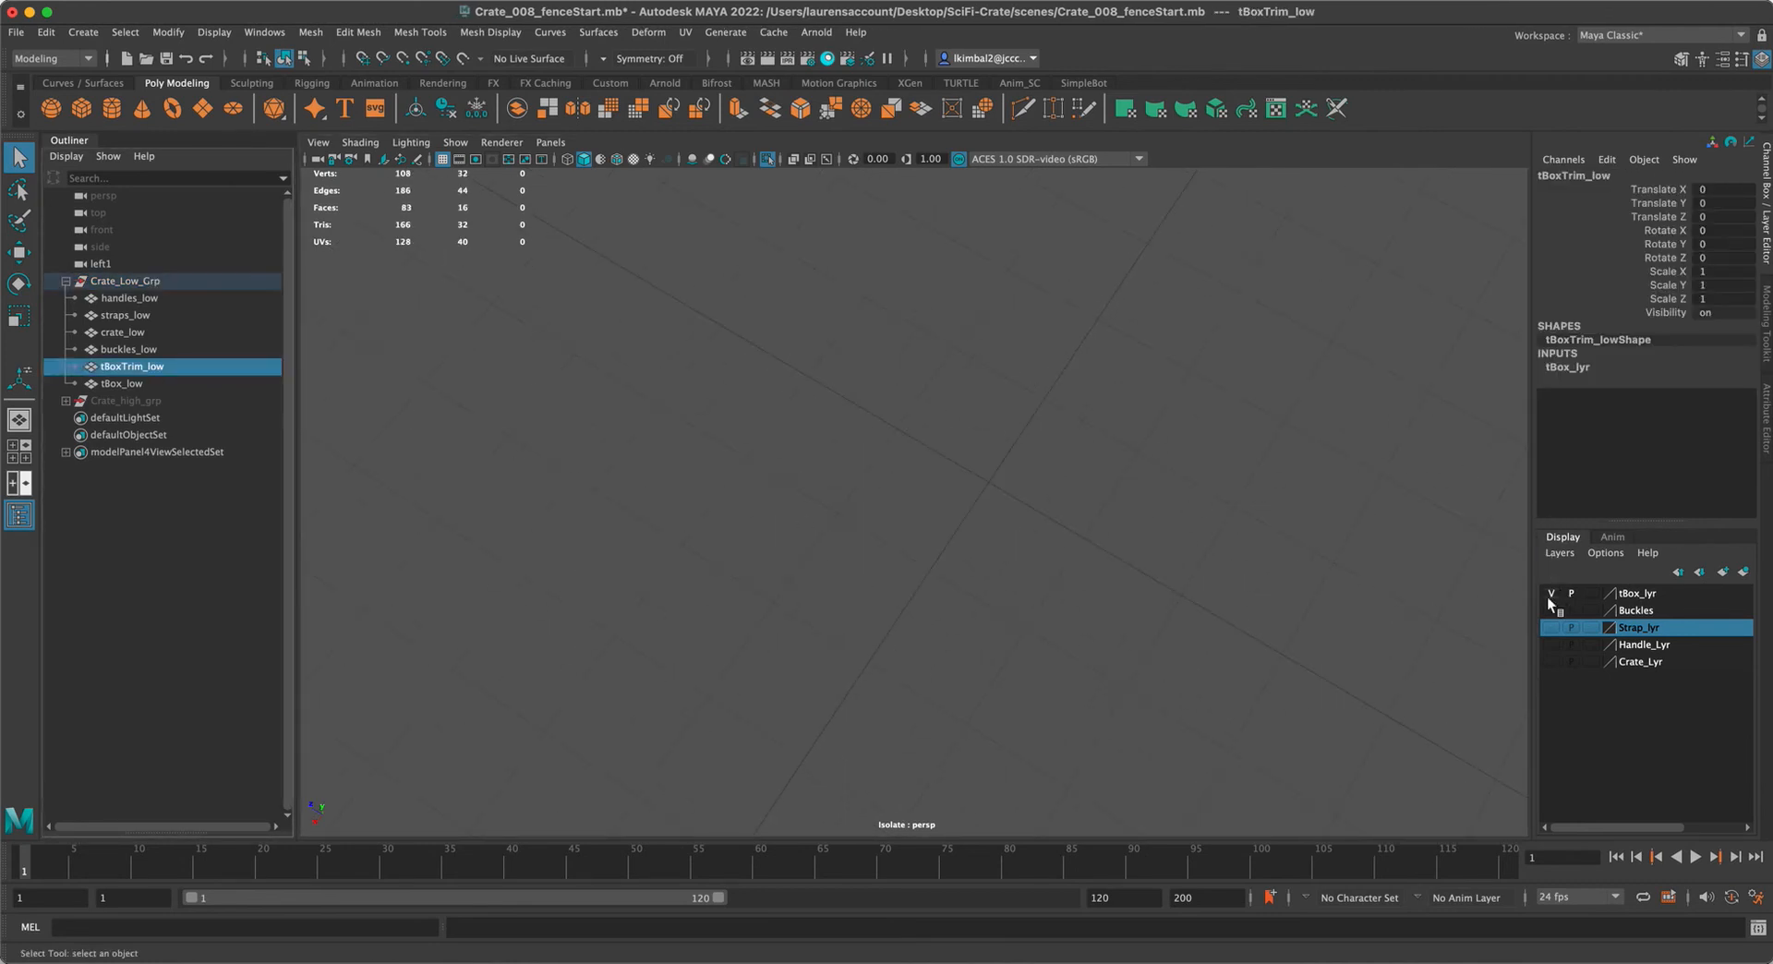
scroll(609, 471, "down", 3)
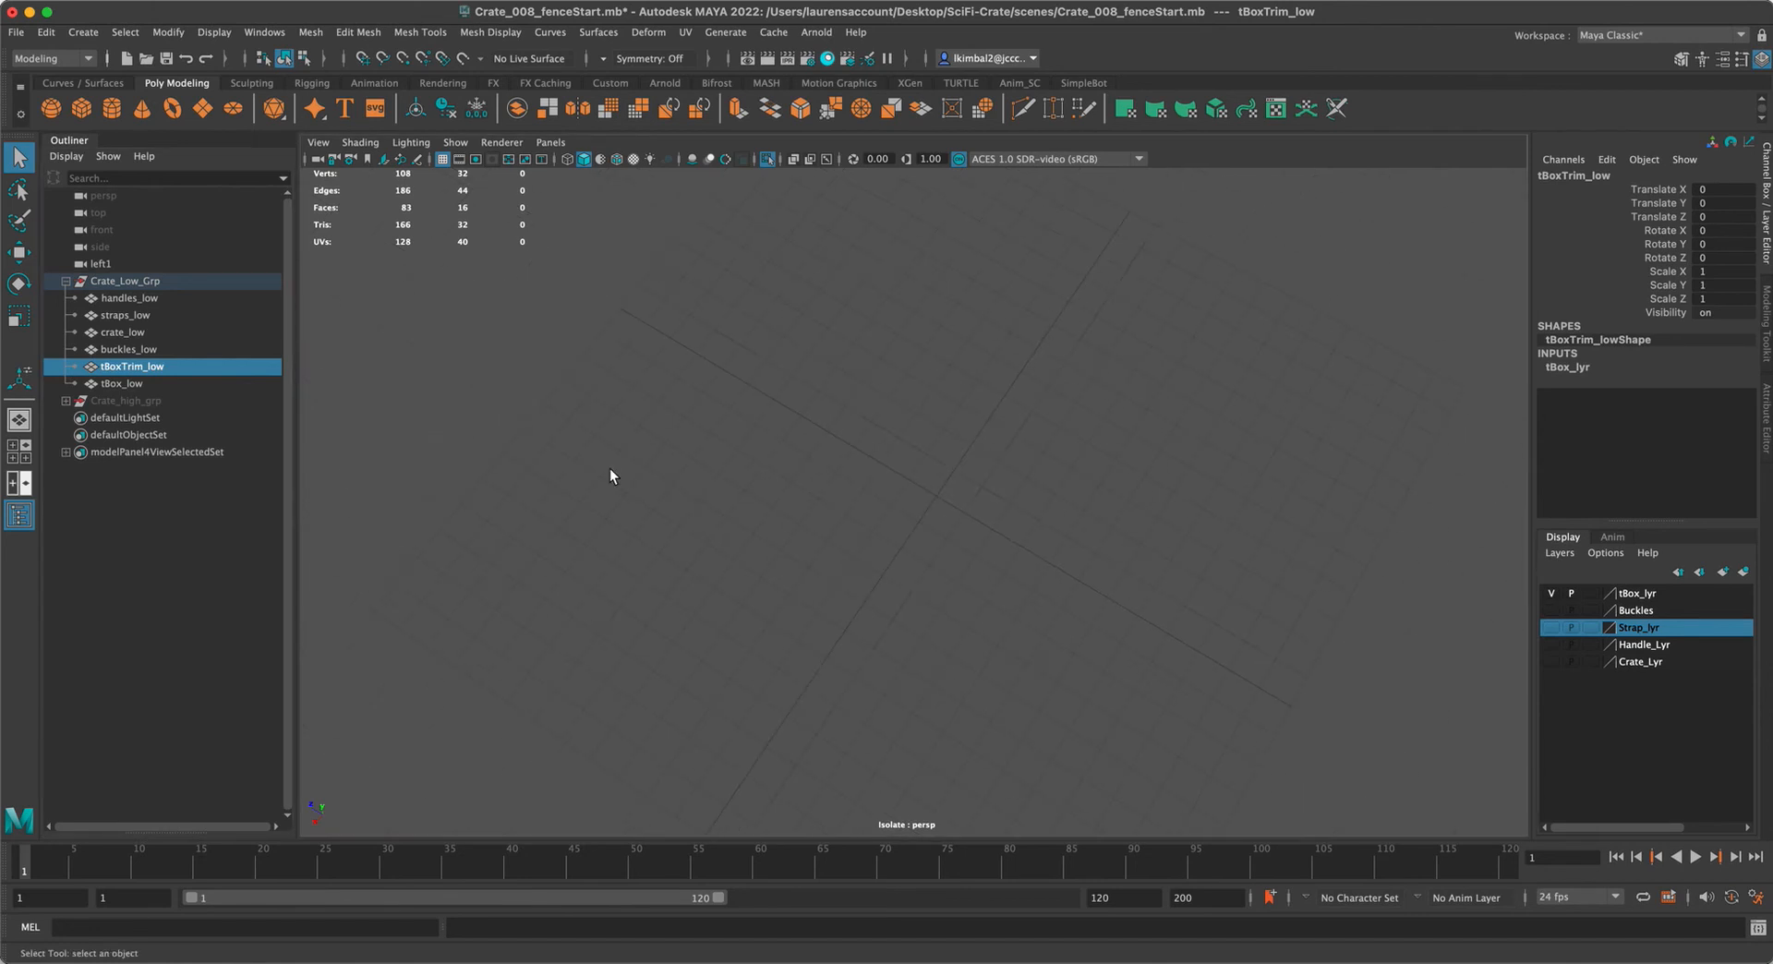
key("ctrl+1")
Delete the small face at the bottom of the groove on one end of tBox_low
right_click_drag(737, 462, 1413, 730, "alt")
left_click(979, 562)
scroll(1037, 647, "up", 10)
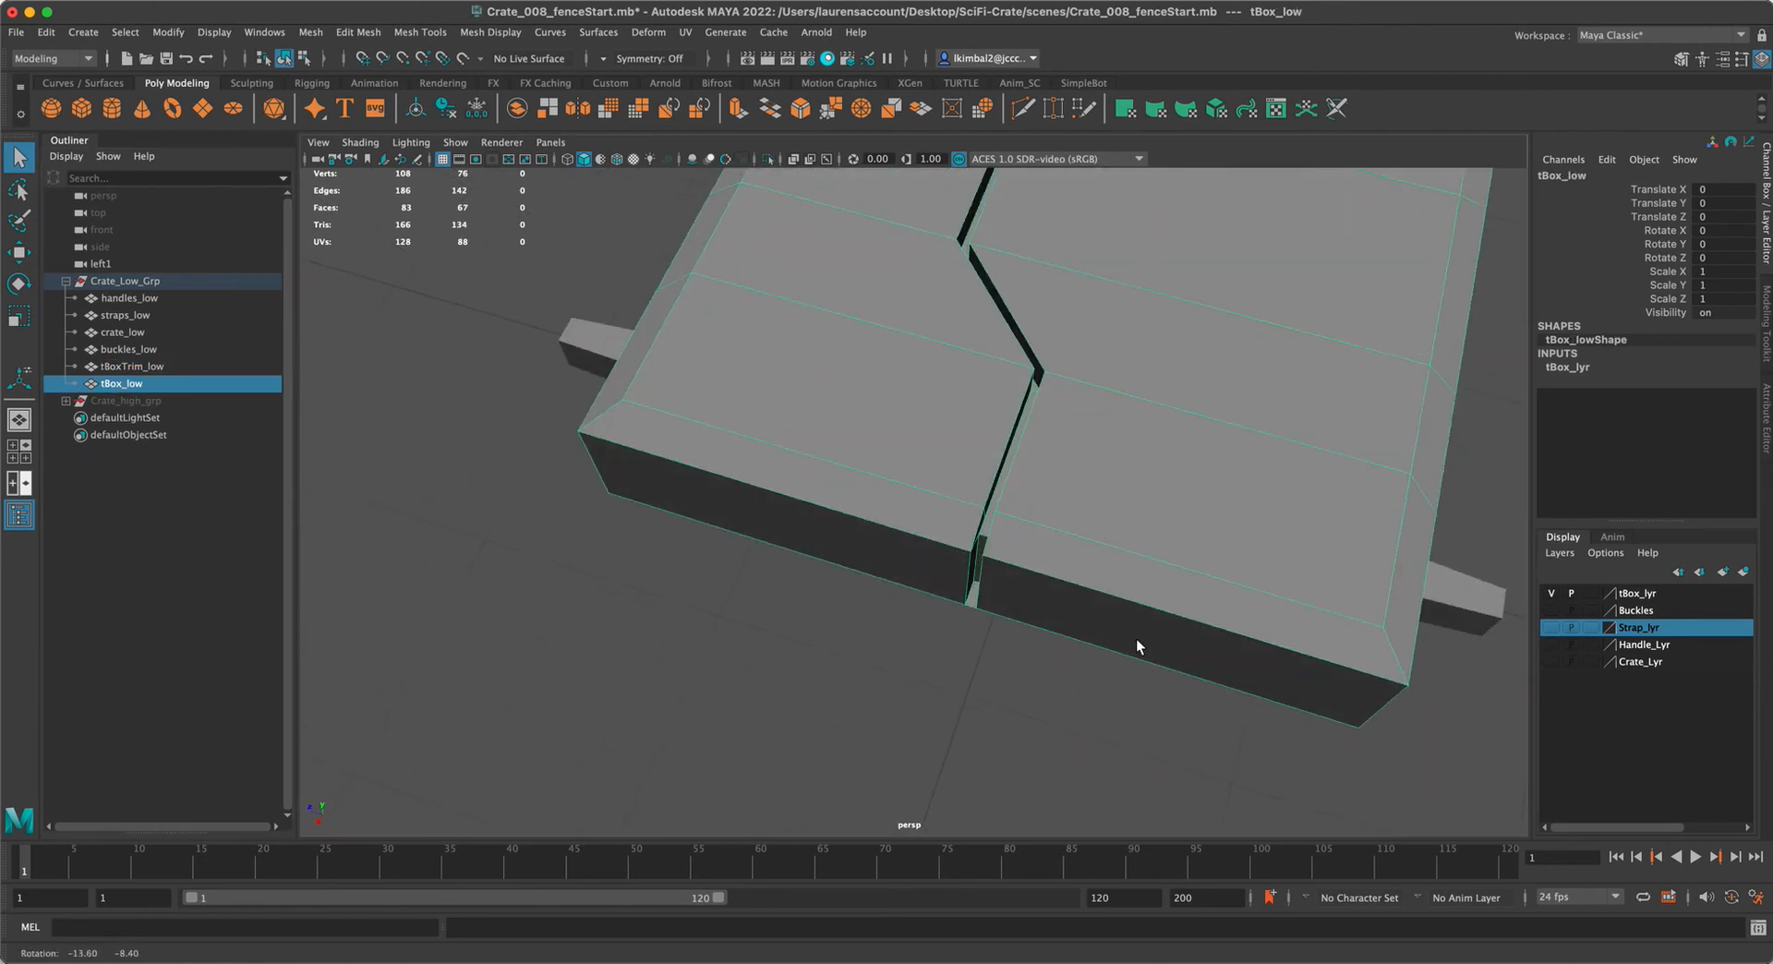
right_click_drag(1021, 457, 1021, 500)
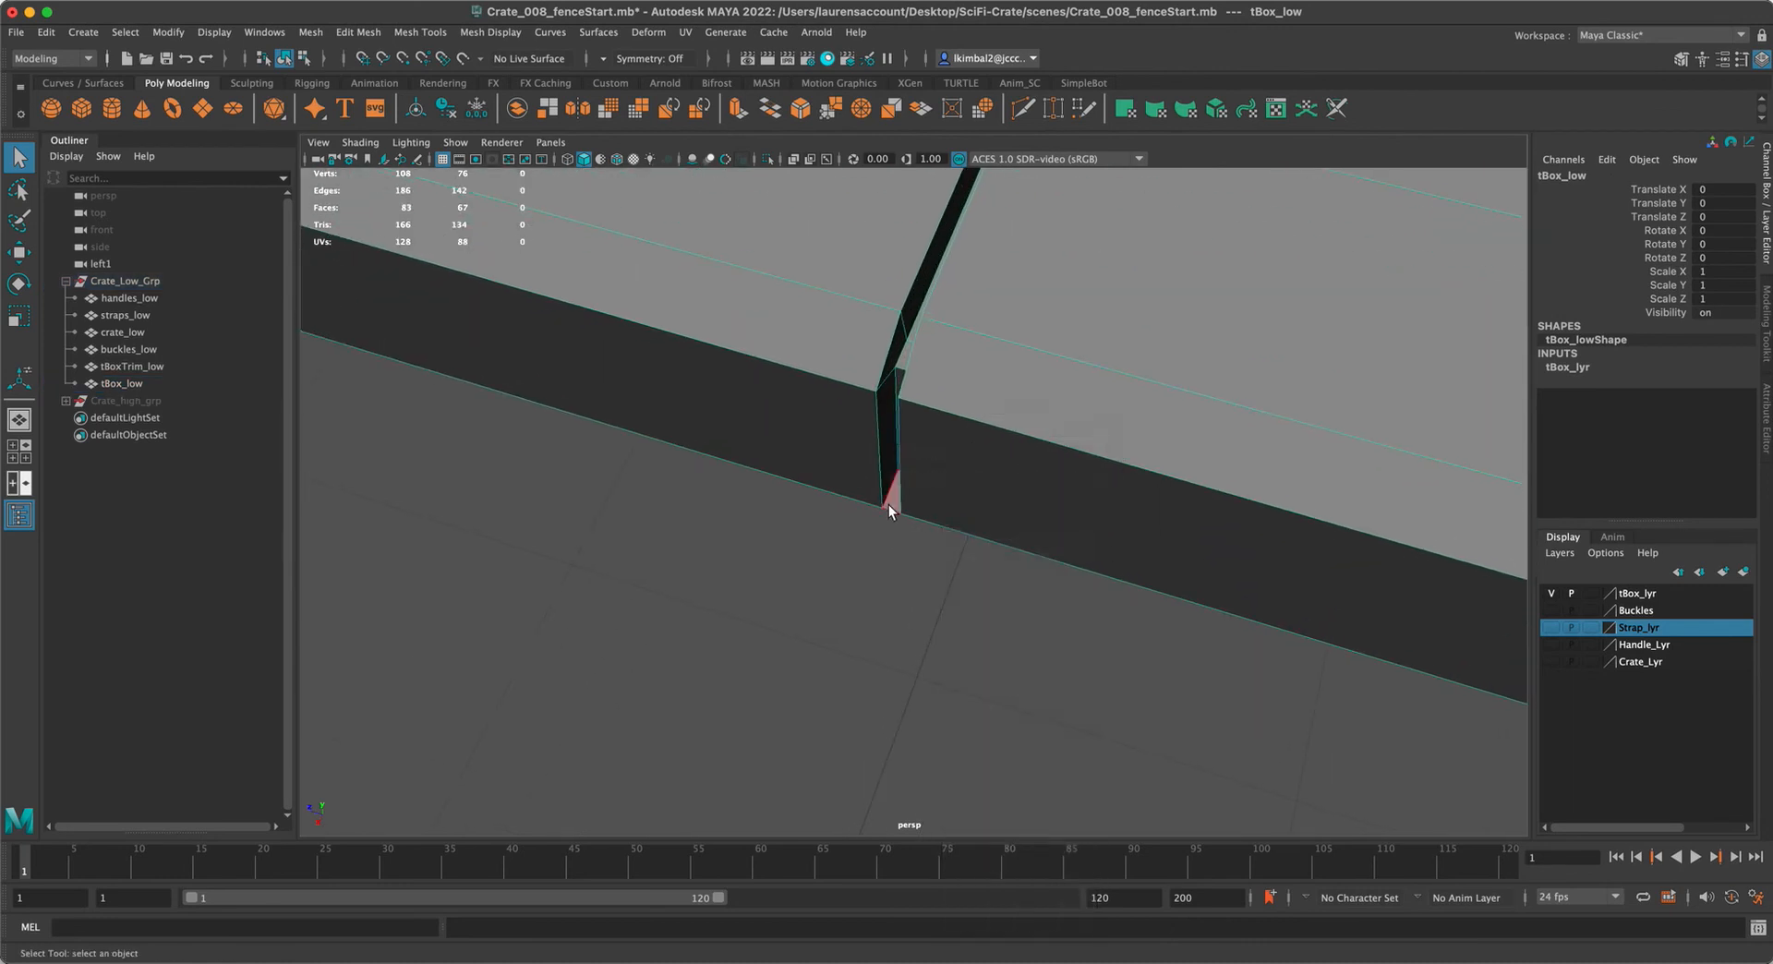
left_click(891, 499)
key("Delete")
Delete the matching small bottom face at the groove's opposite end on tBox_low
left_click_drag(822, 550, 821, 393, "alt")
left_click_drag(918, 486, 918, 332, "alt")
left_click(917, 338)
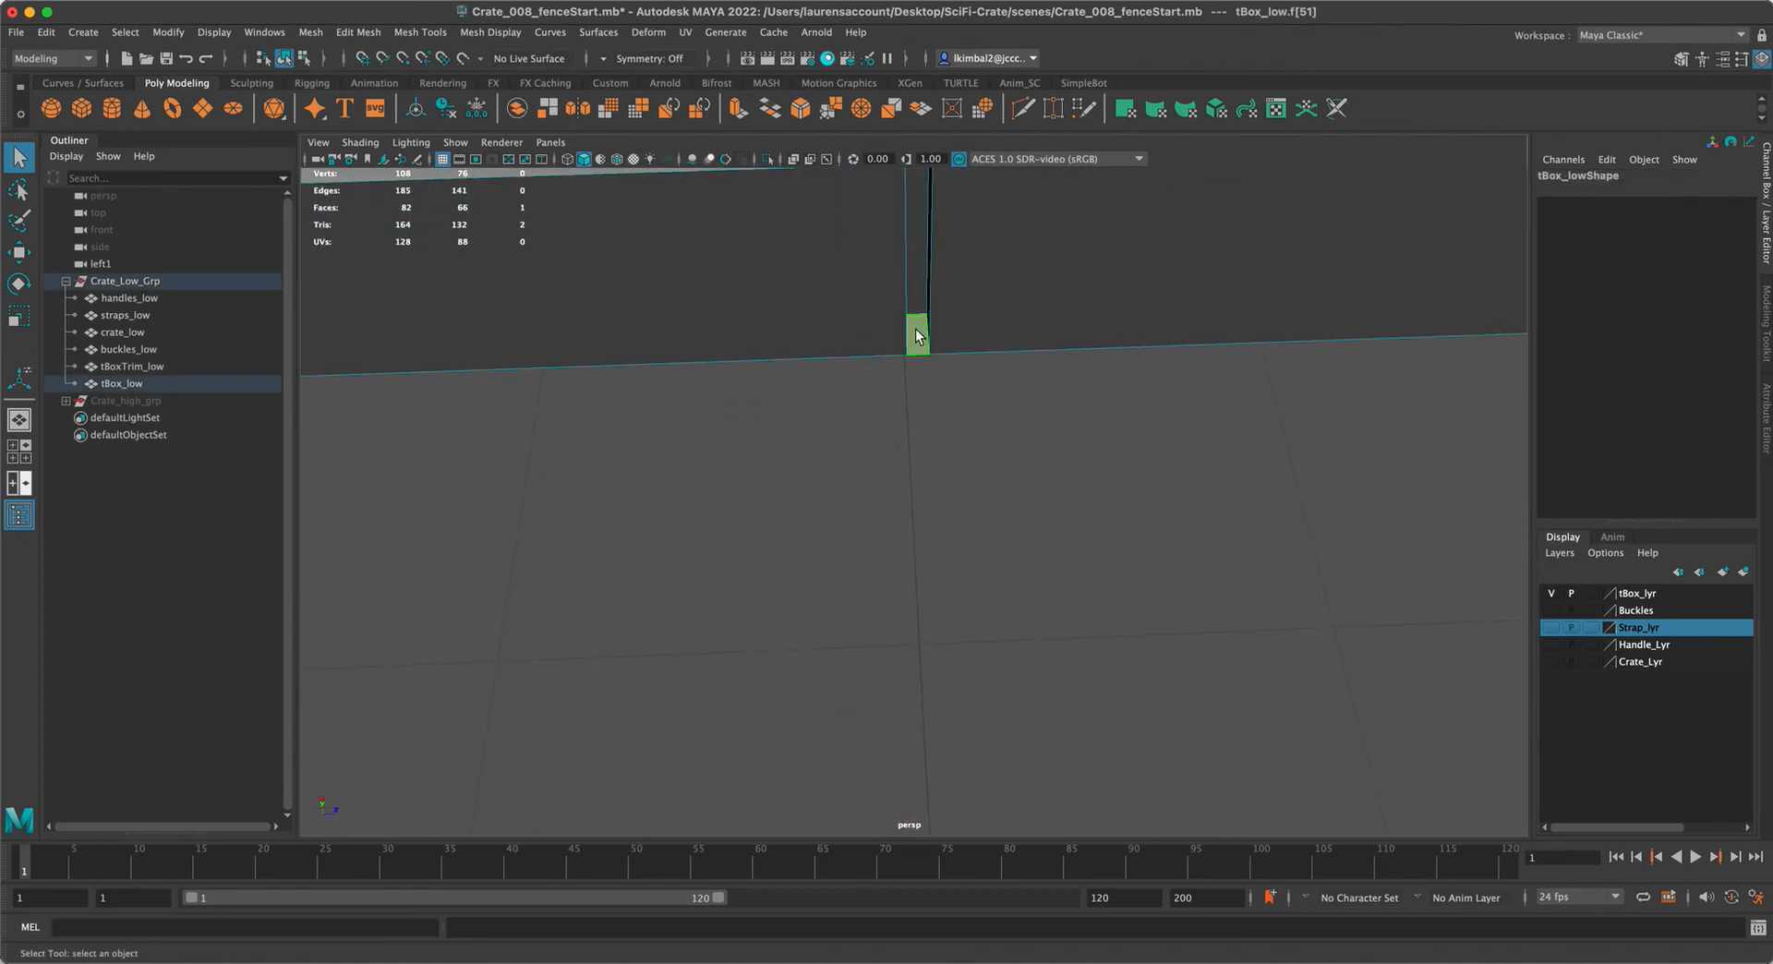
key("Delete")
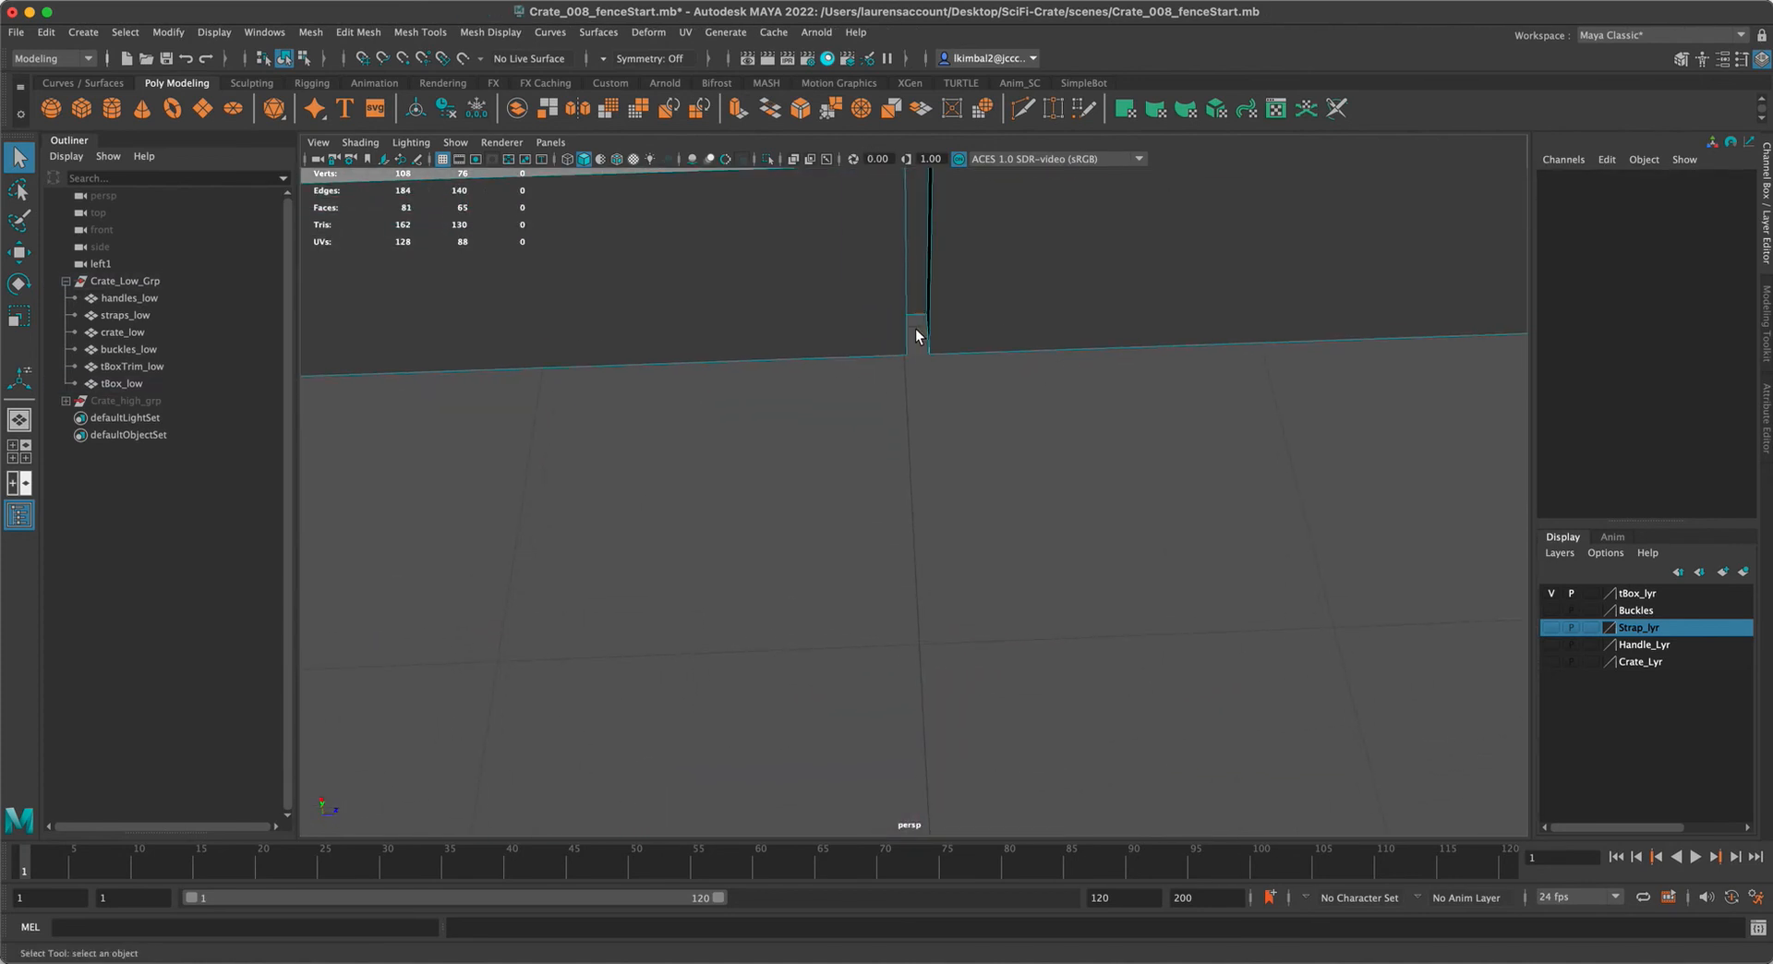
left_click_drag(868, 356, 927, 511, "alt")
Set the visibility of Crate_Low_Grp to off and collapse the group
left_click(113, 281)
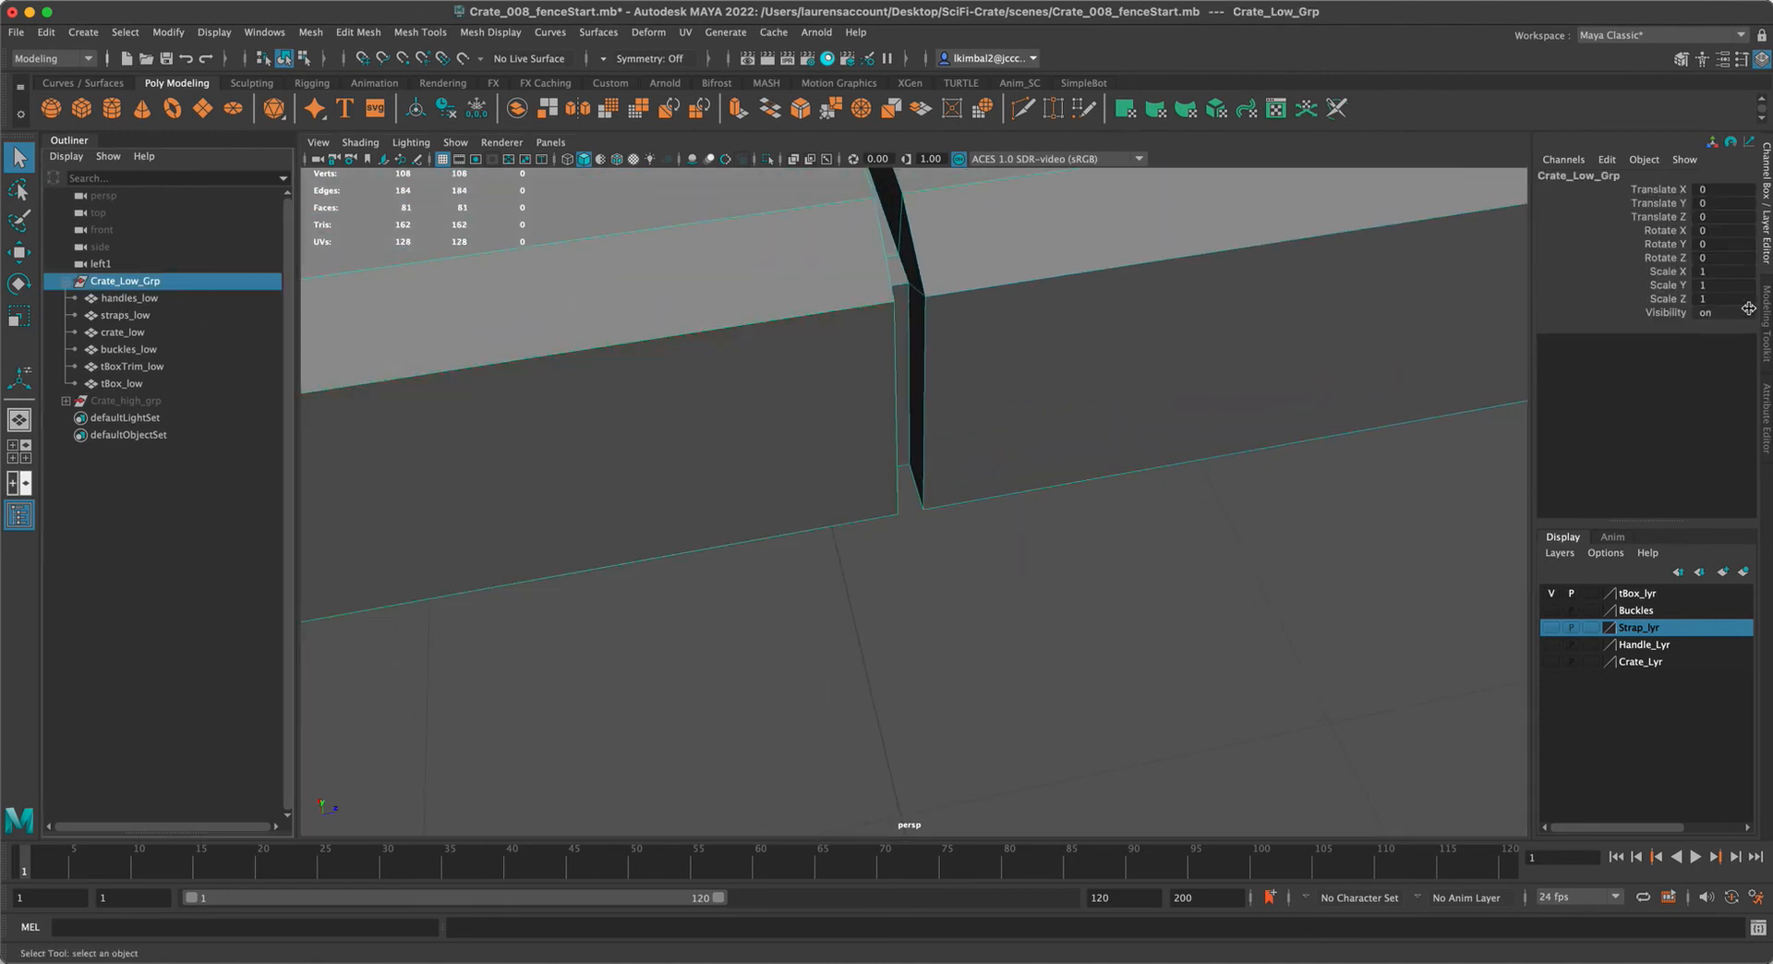
type("off")
key("Return")
left_click(66, 281)
Set the visibility of Crate_high_grp to on, then isolate tBox_high in the view
left_click(138, 297)
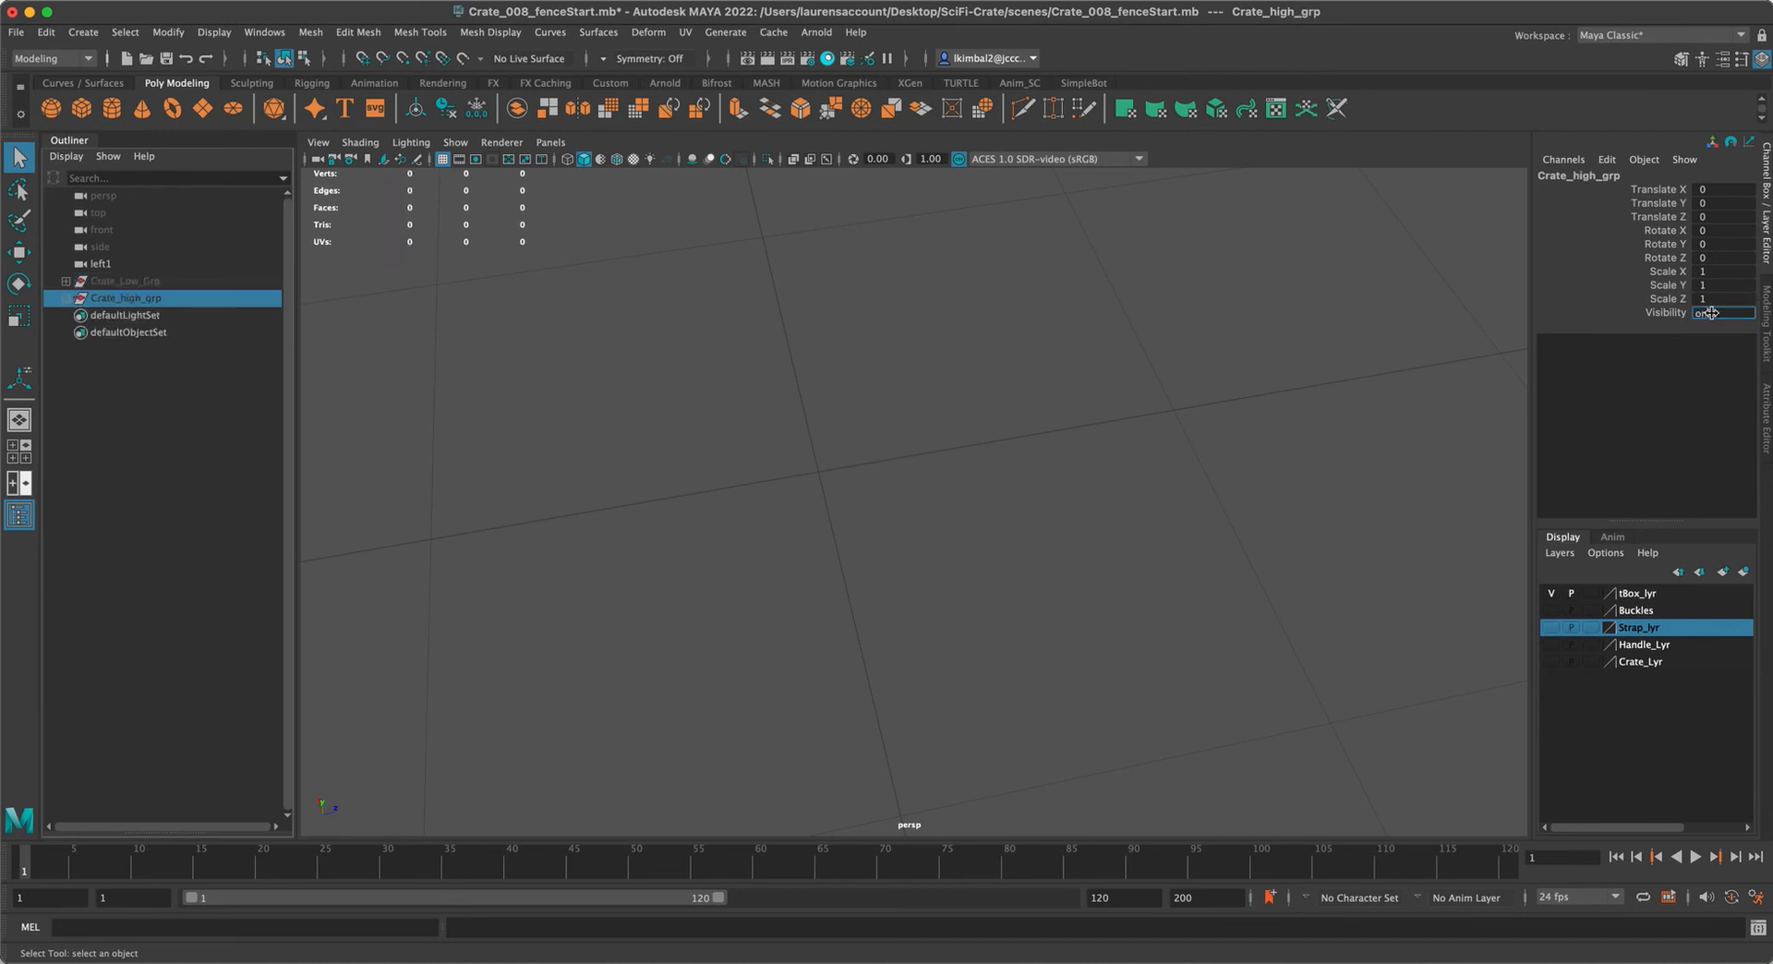
left_click(1711, 312)
type("on")
key("Return")
key("f")
left_click(852, 473)
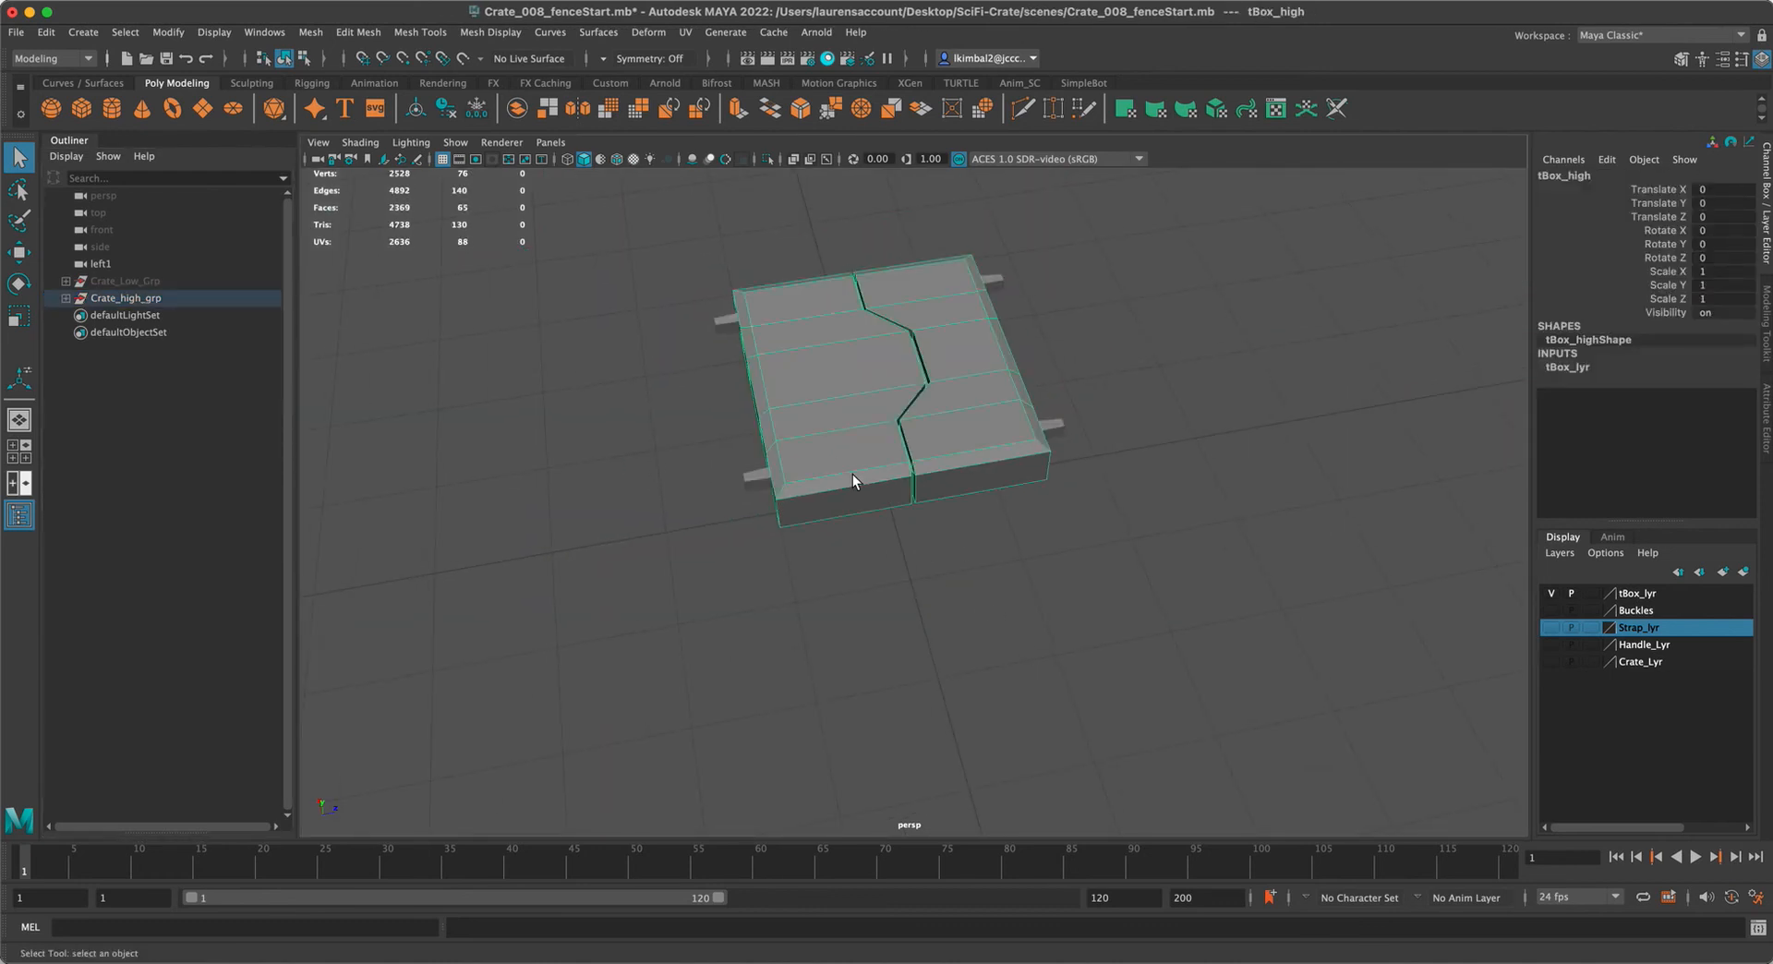
key("ctrl+1")
Start the Insert Edge Loop tool for tBox_high and check its settings, keeping relative distance from edge
right_click_drag(785, 461, 1099, 587, "alt")
middle_click_drag(1099, 587, 1075, 684, "alt")
left_click_drag(1074, 685, 462, 537, "alt")
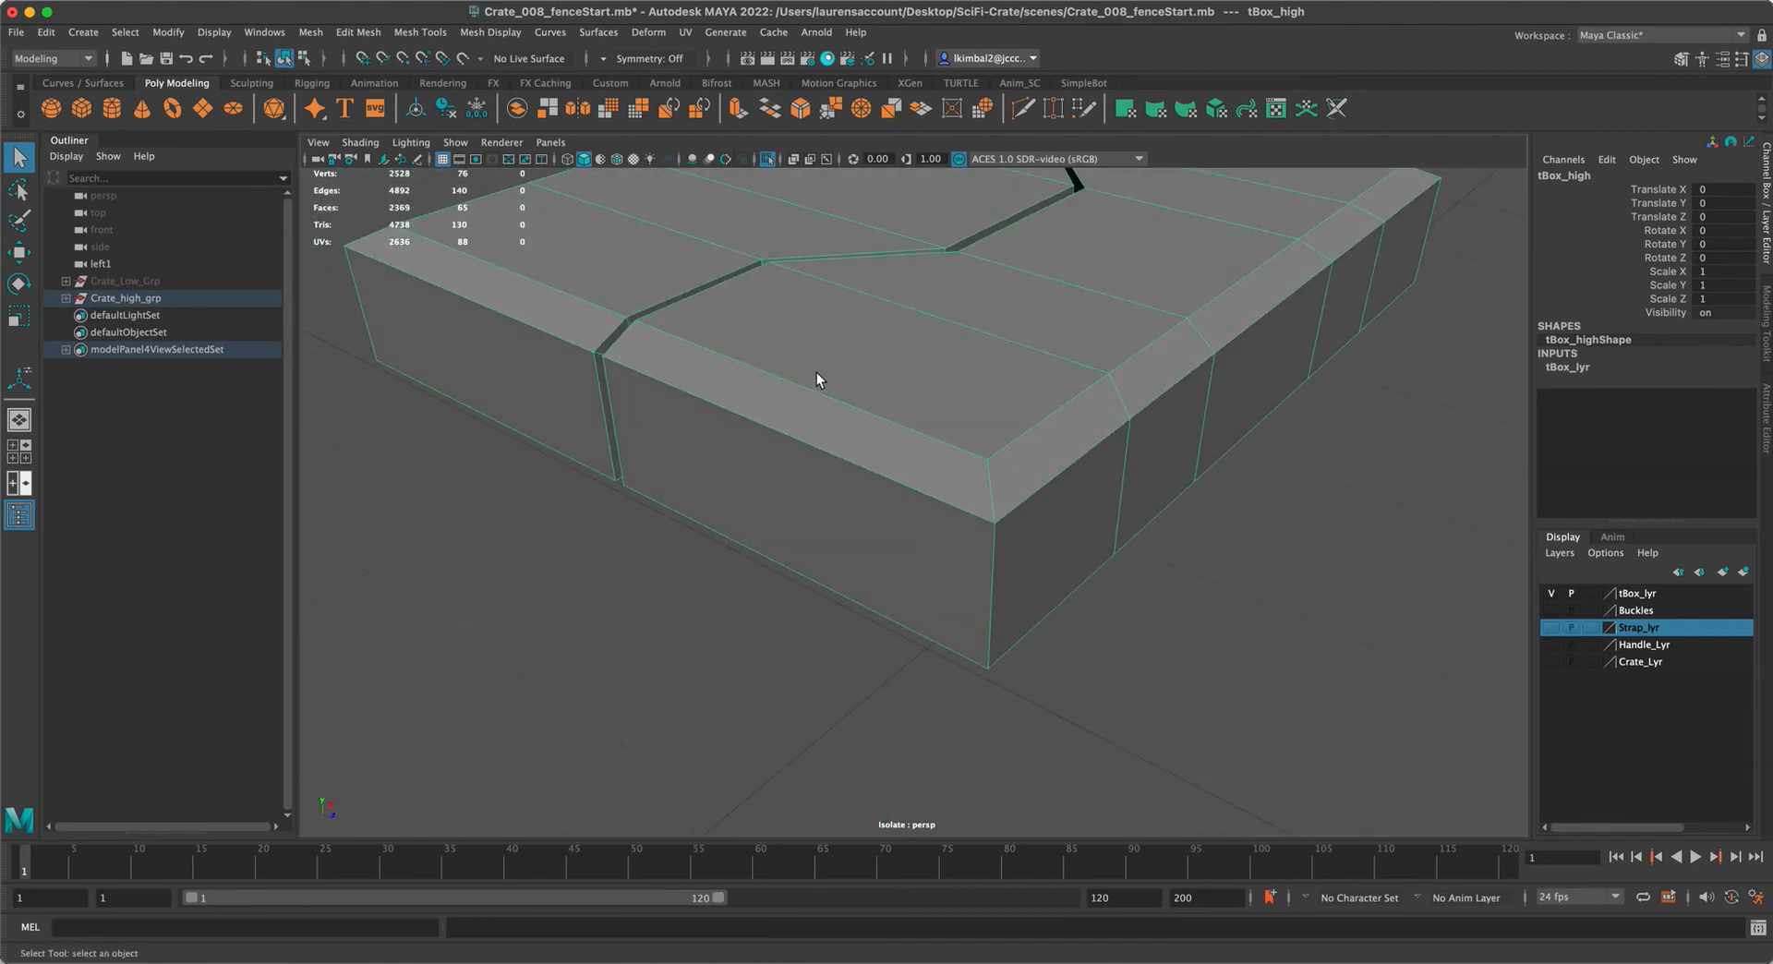
right_click(772, 427, "shift")
left_click(662, 452)
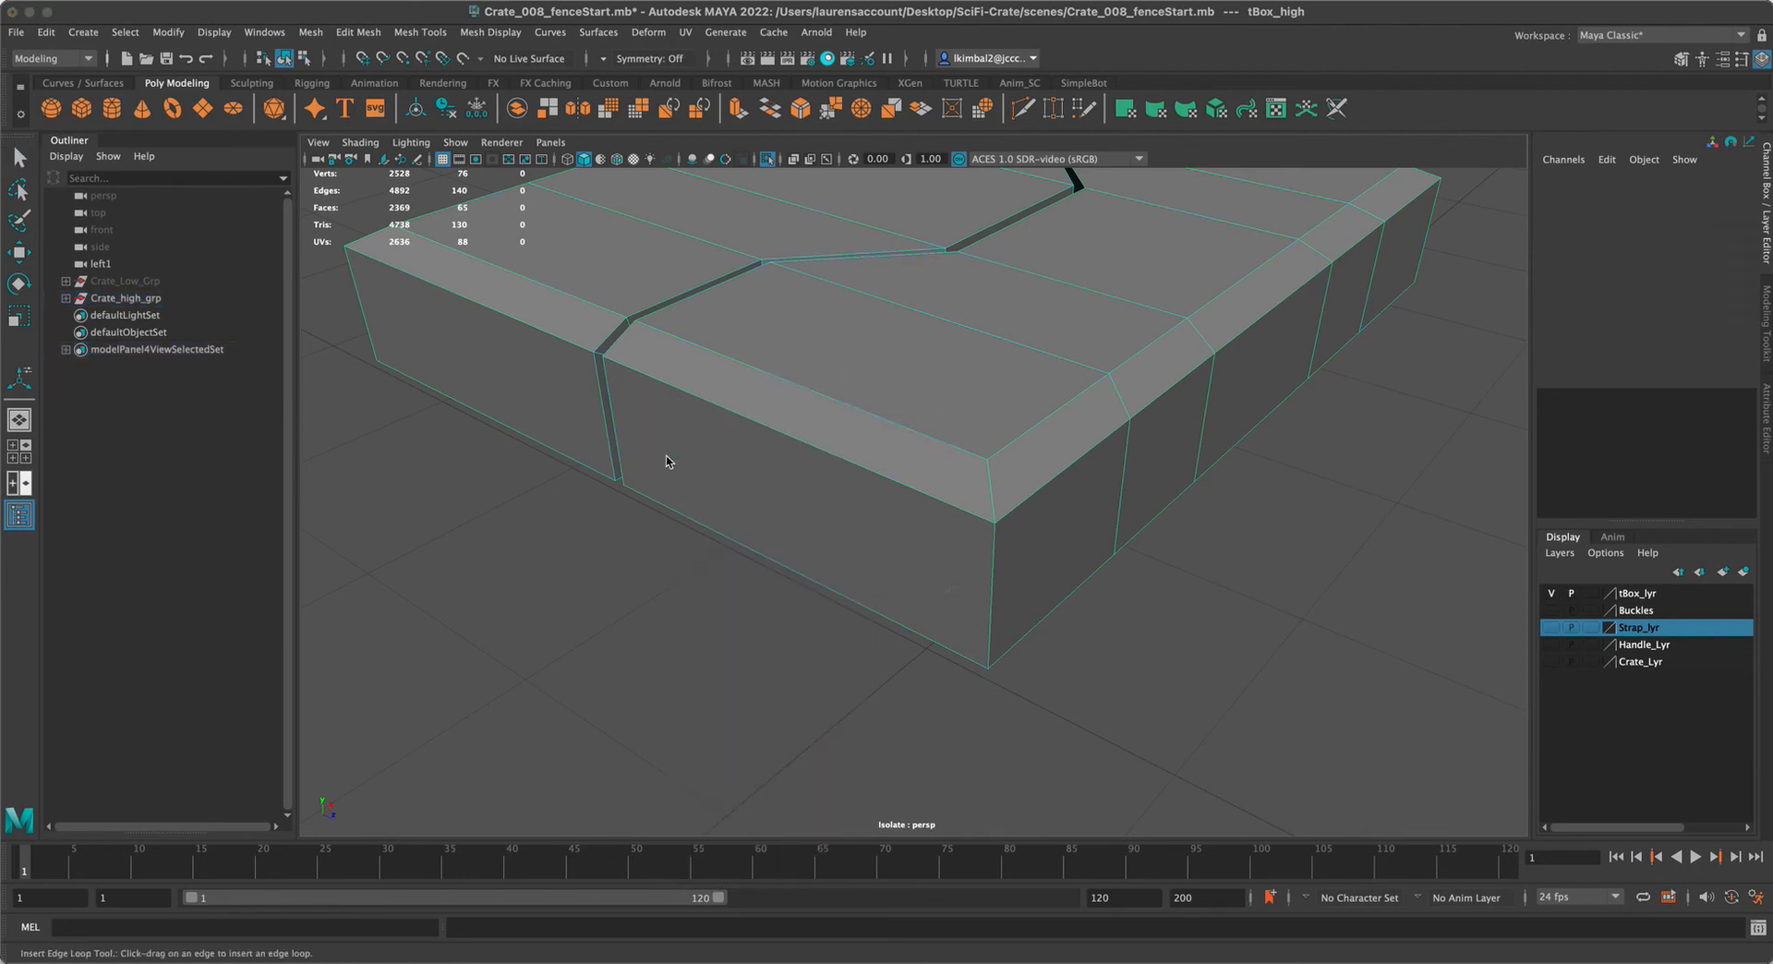
left_click_drag(549, 386, 546, 368, "alt")
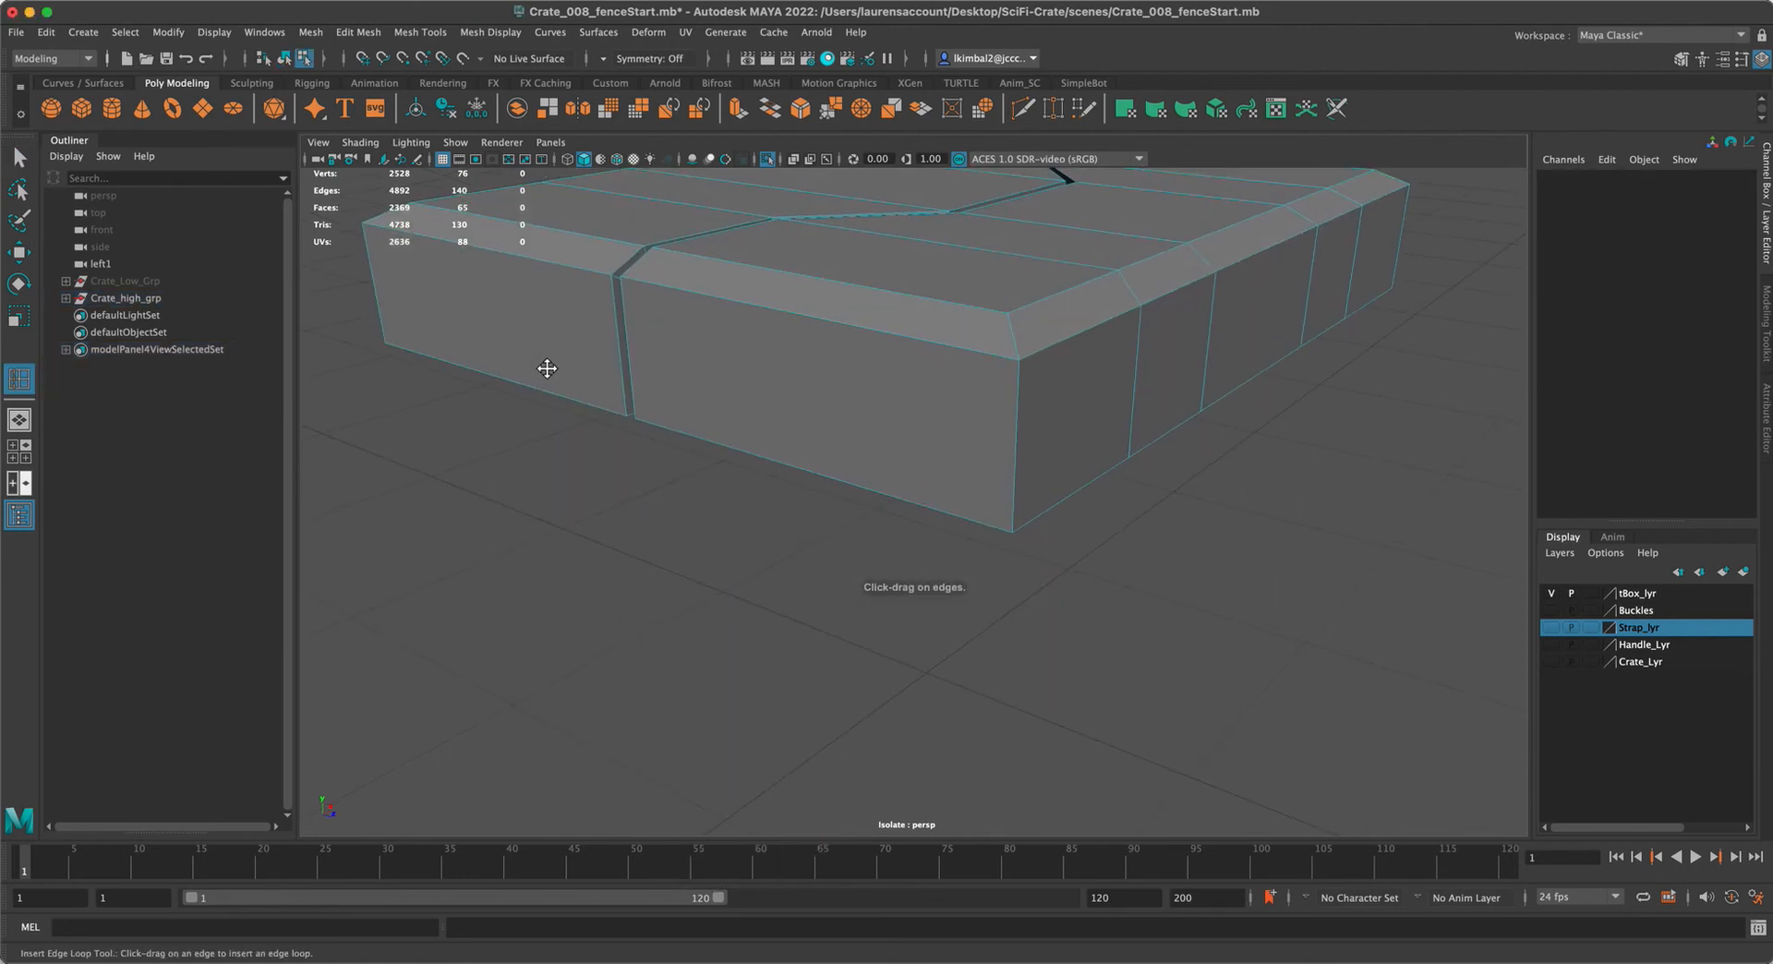
double_click(18, 386)
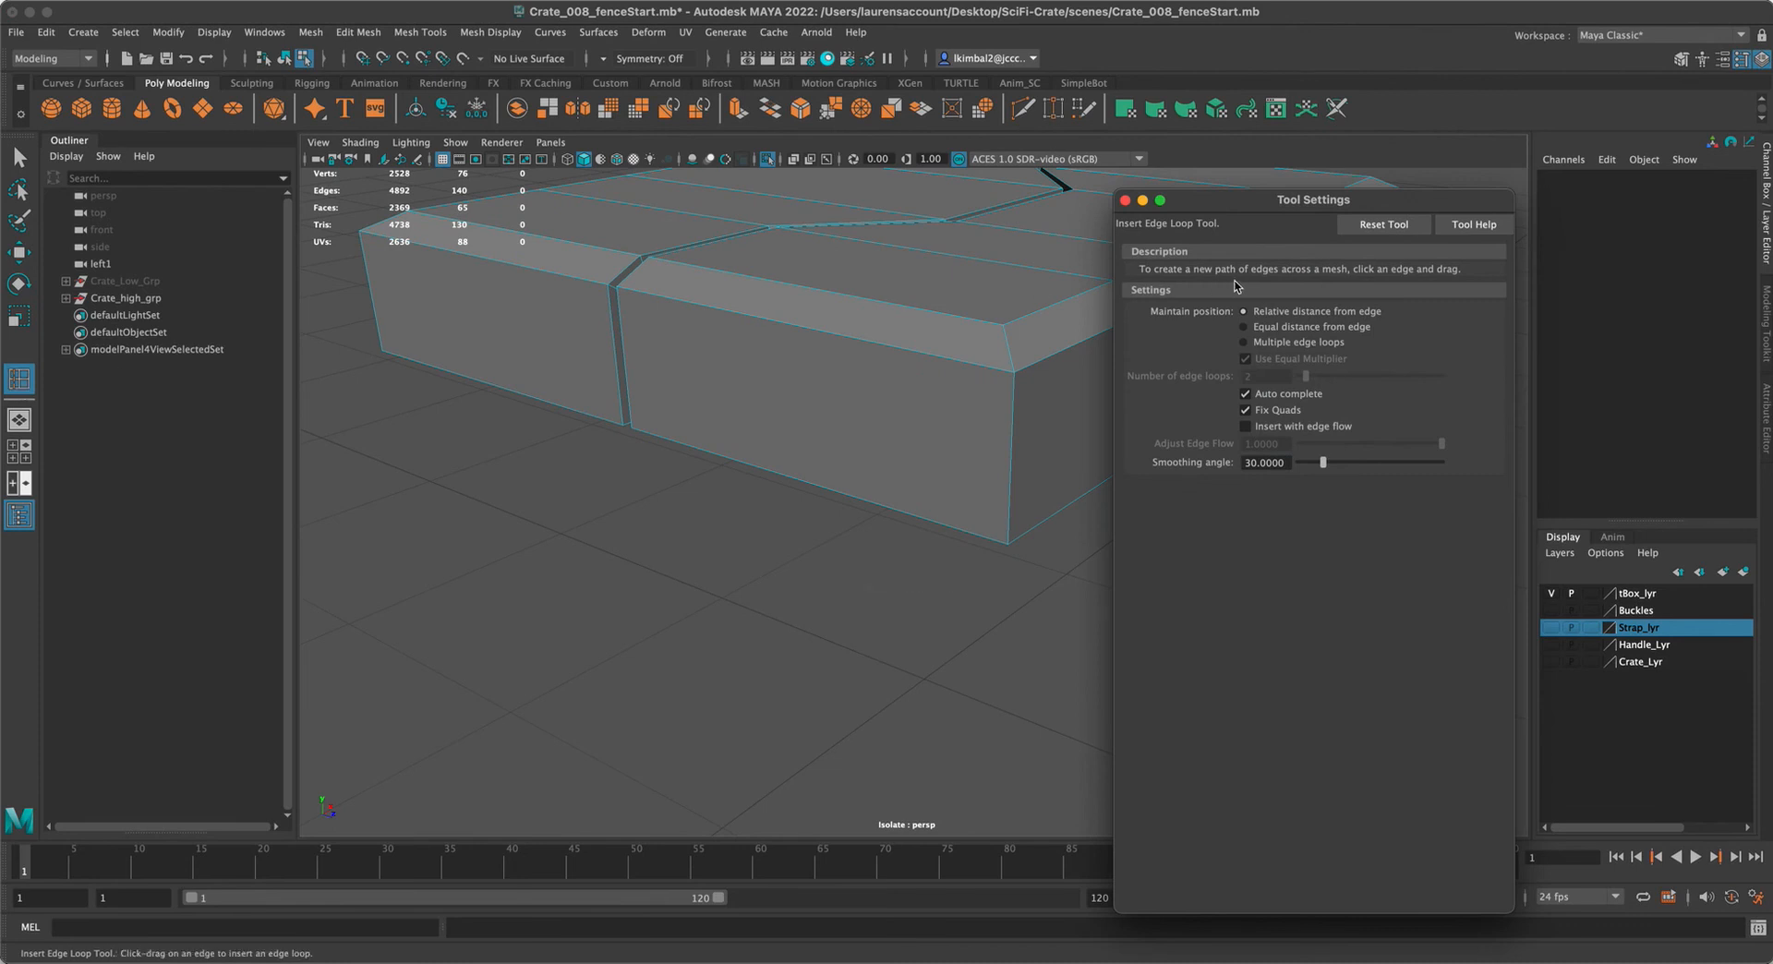
left_click(1126, 200)
left_click_drag(733, 340, 911, 487, "alt")
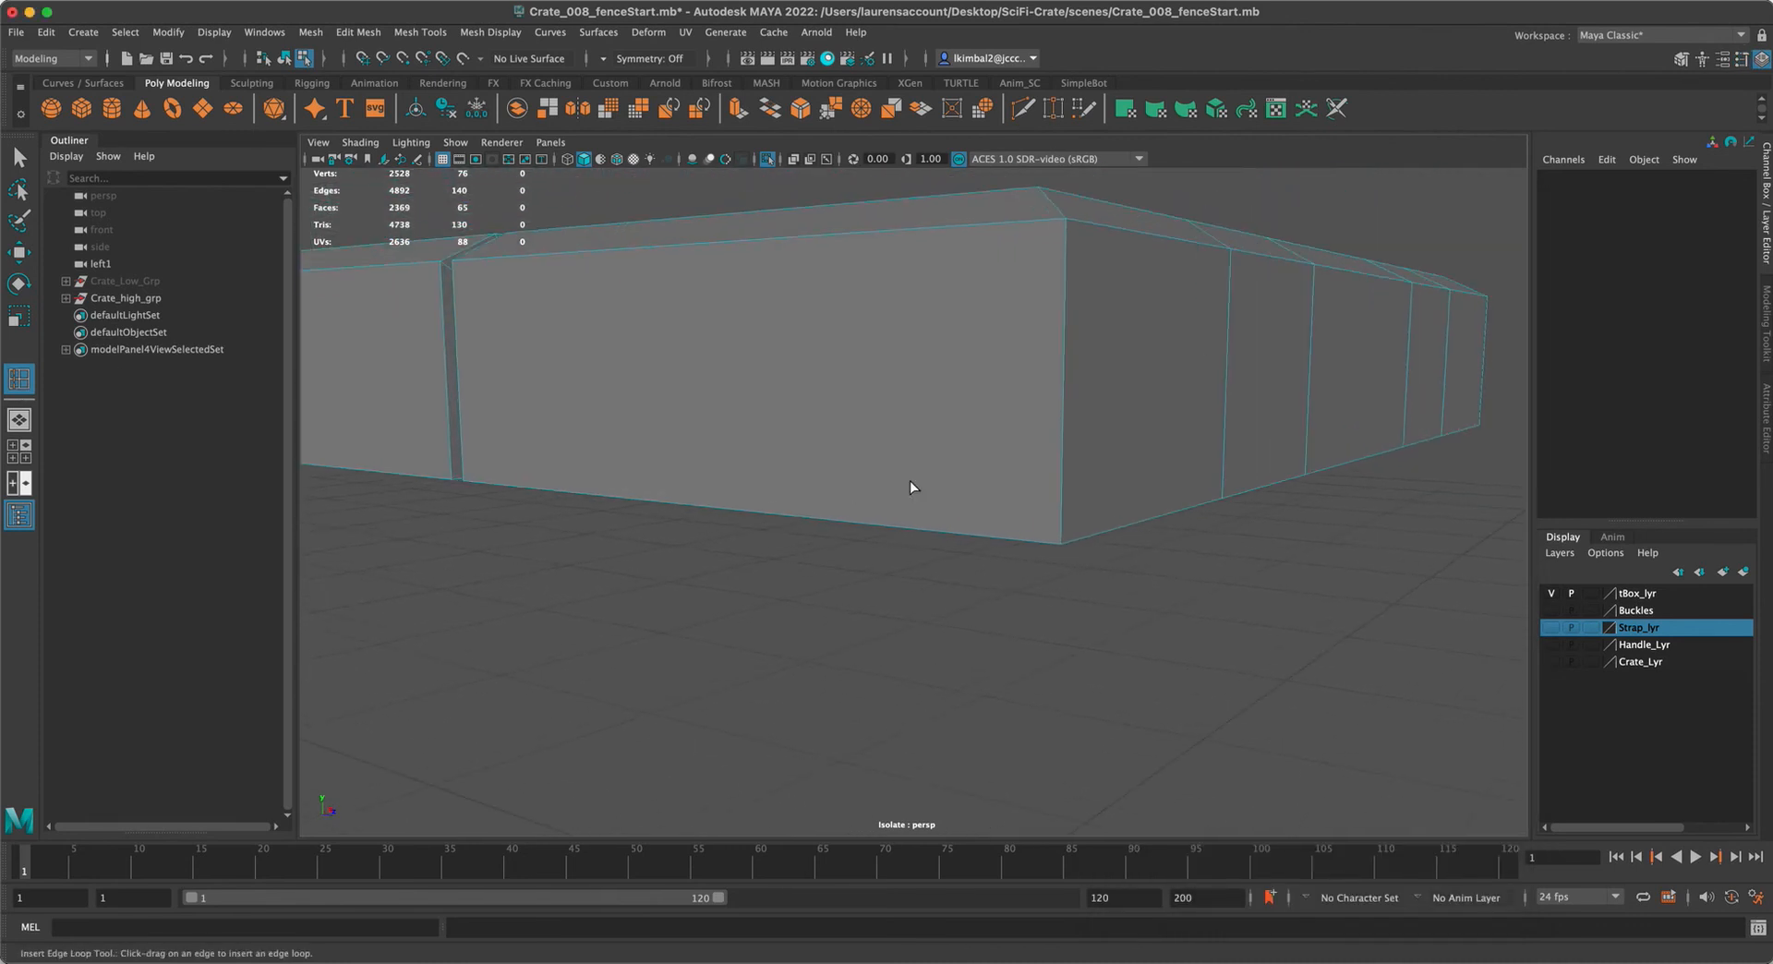
left_click(1680, 58)
left_click(1680, 58)
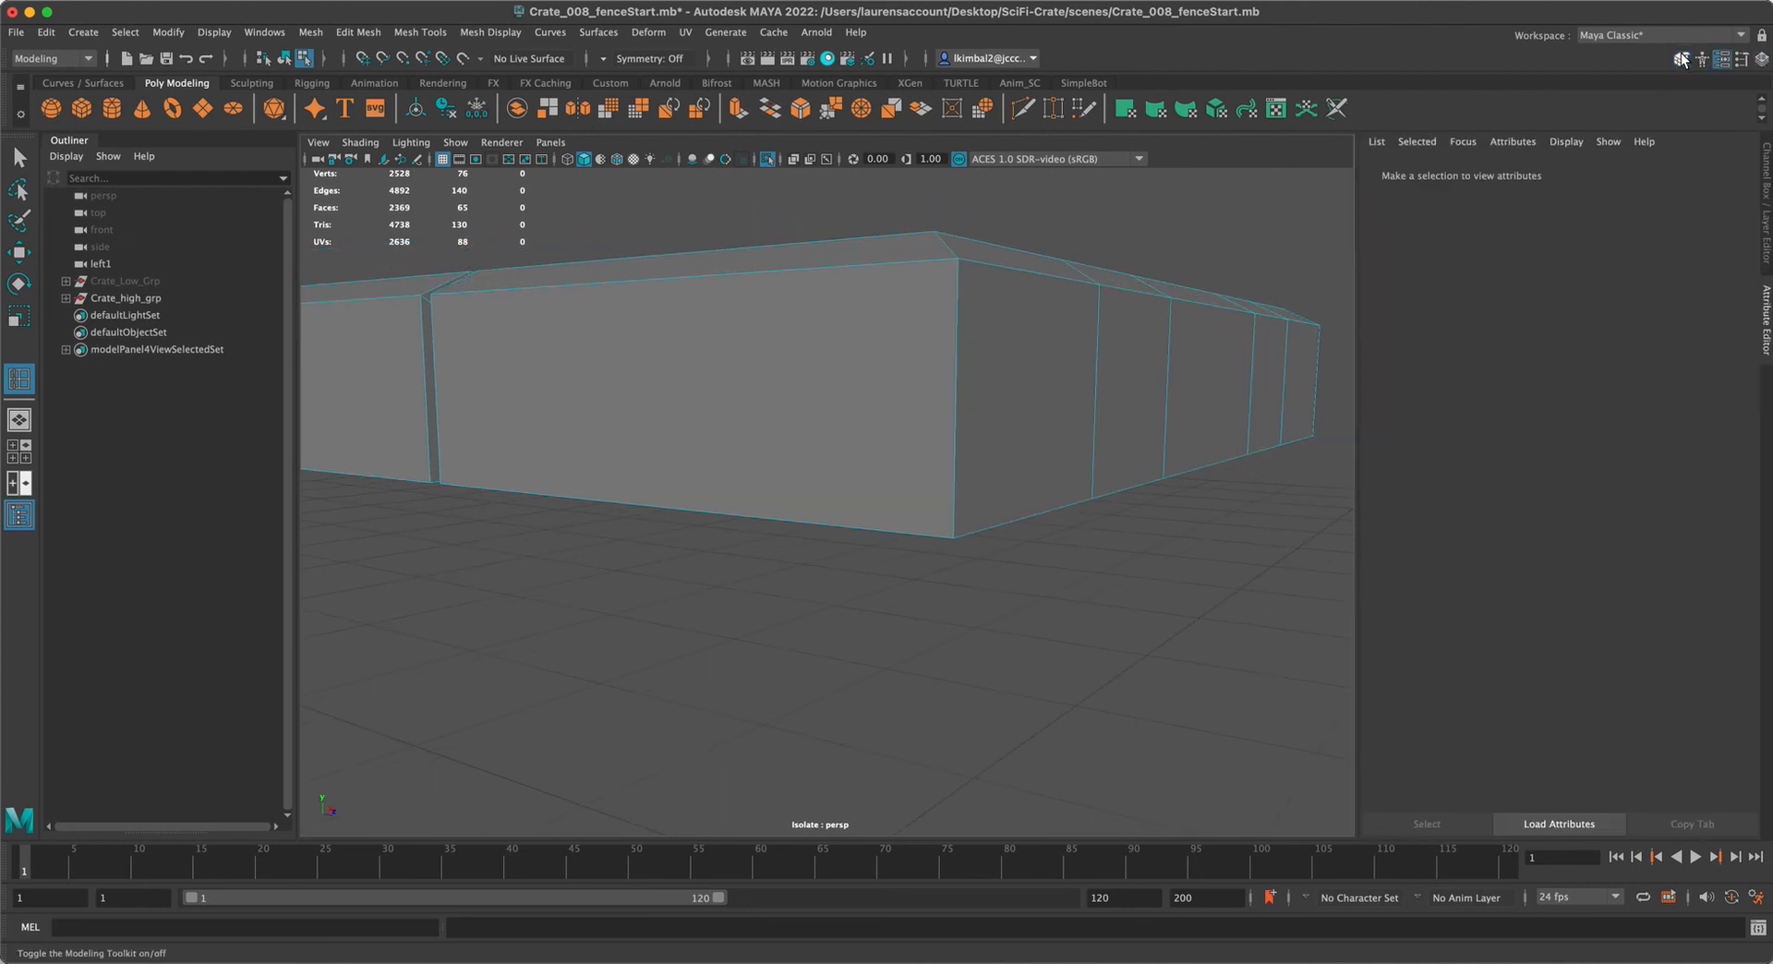
left_click(1766, 197)
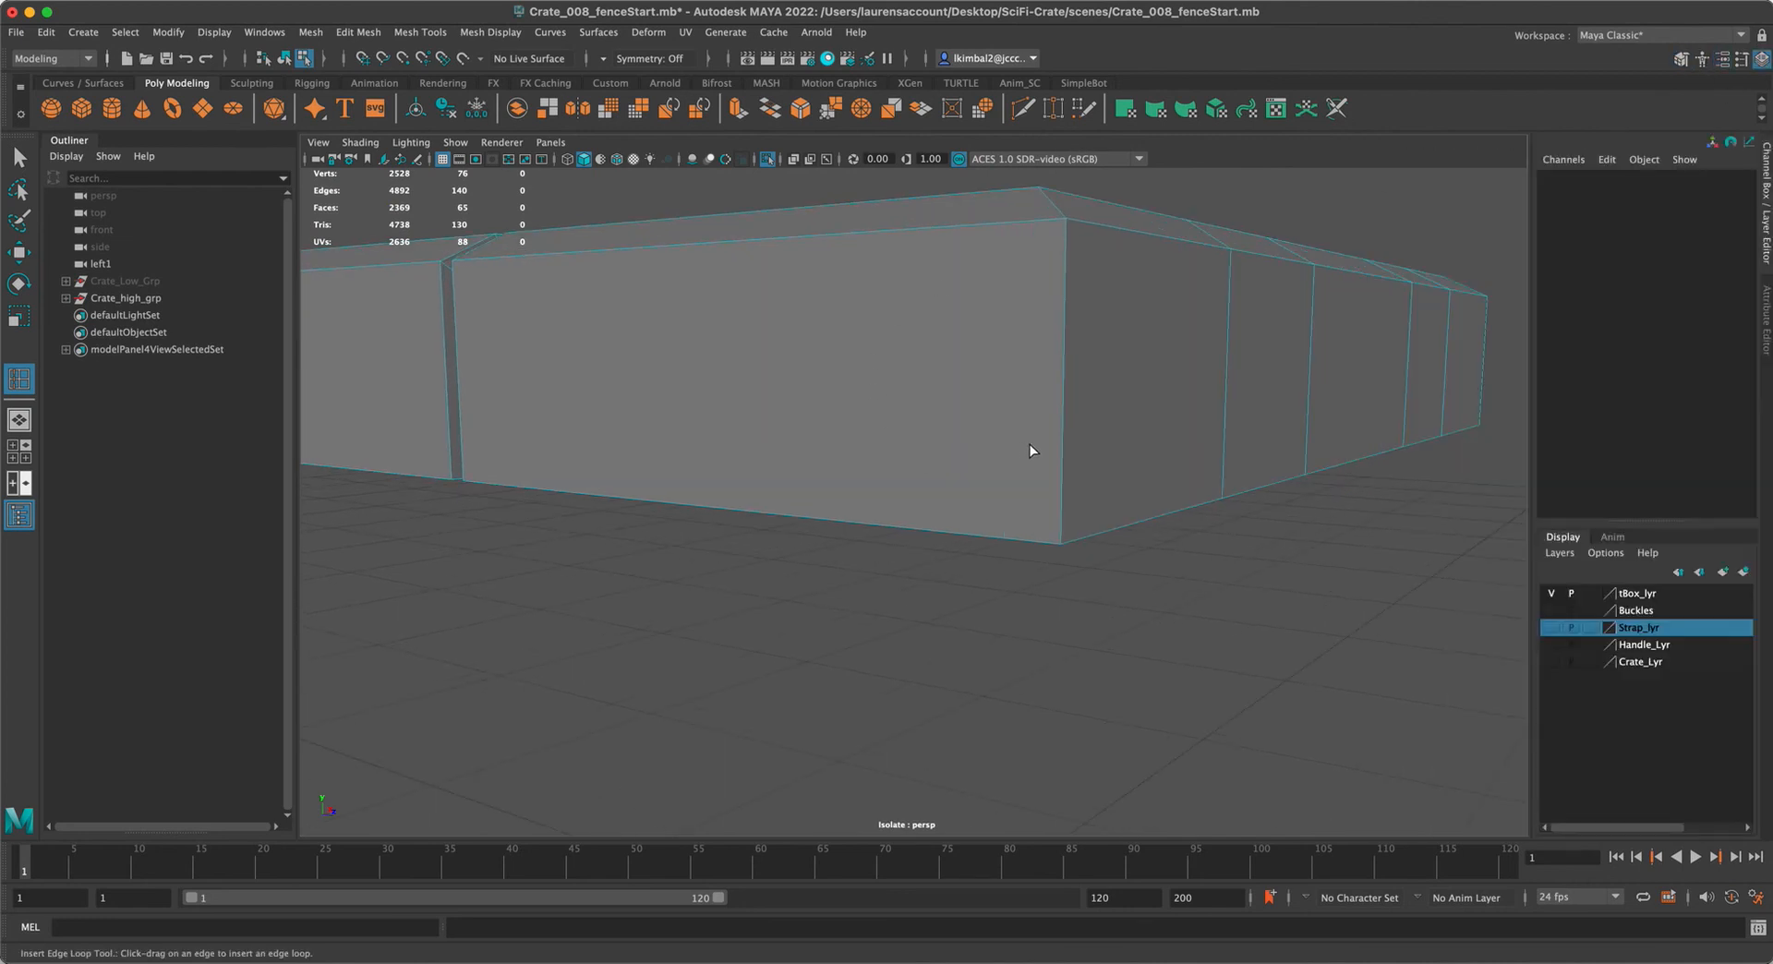
Insert a horizontal edge loop around tBox_high just above its bottom edge
left_click_drag(1061, 389, 1071, 436)
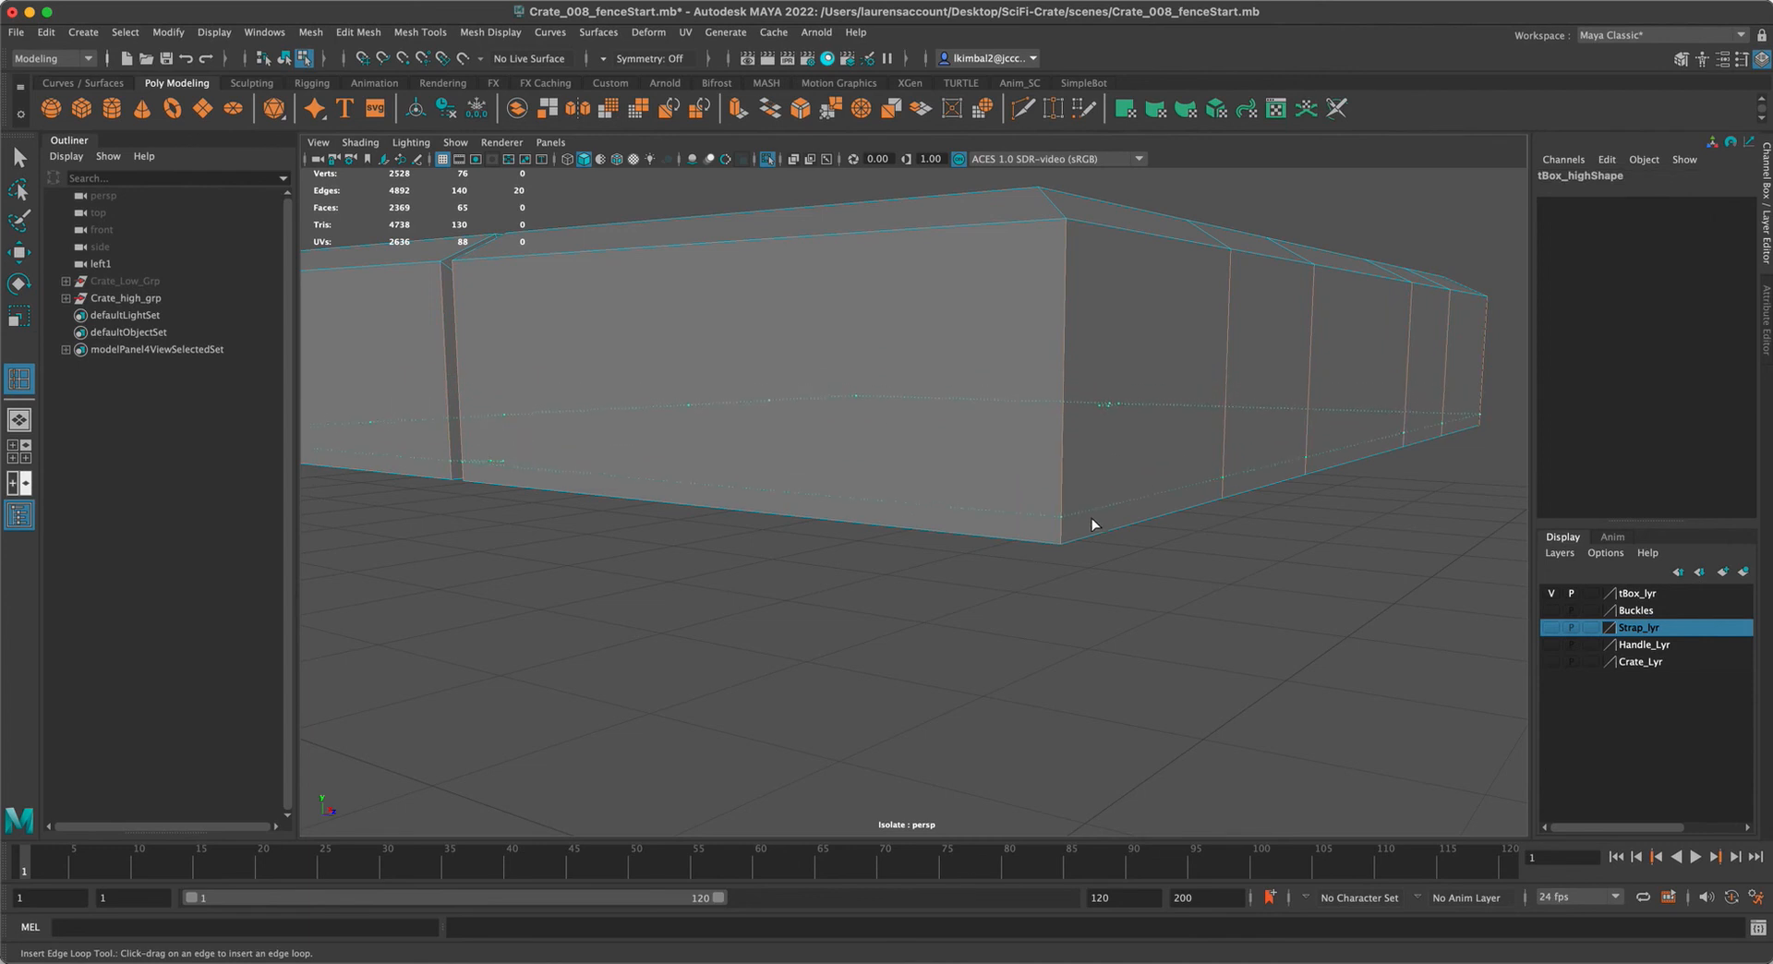
left_click_drag(1091, 527, 1091, 526)
right_click_drag(983, 434, 1060, 430, "alt")
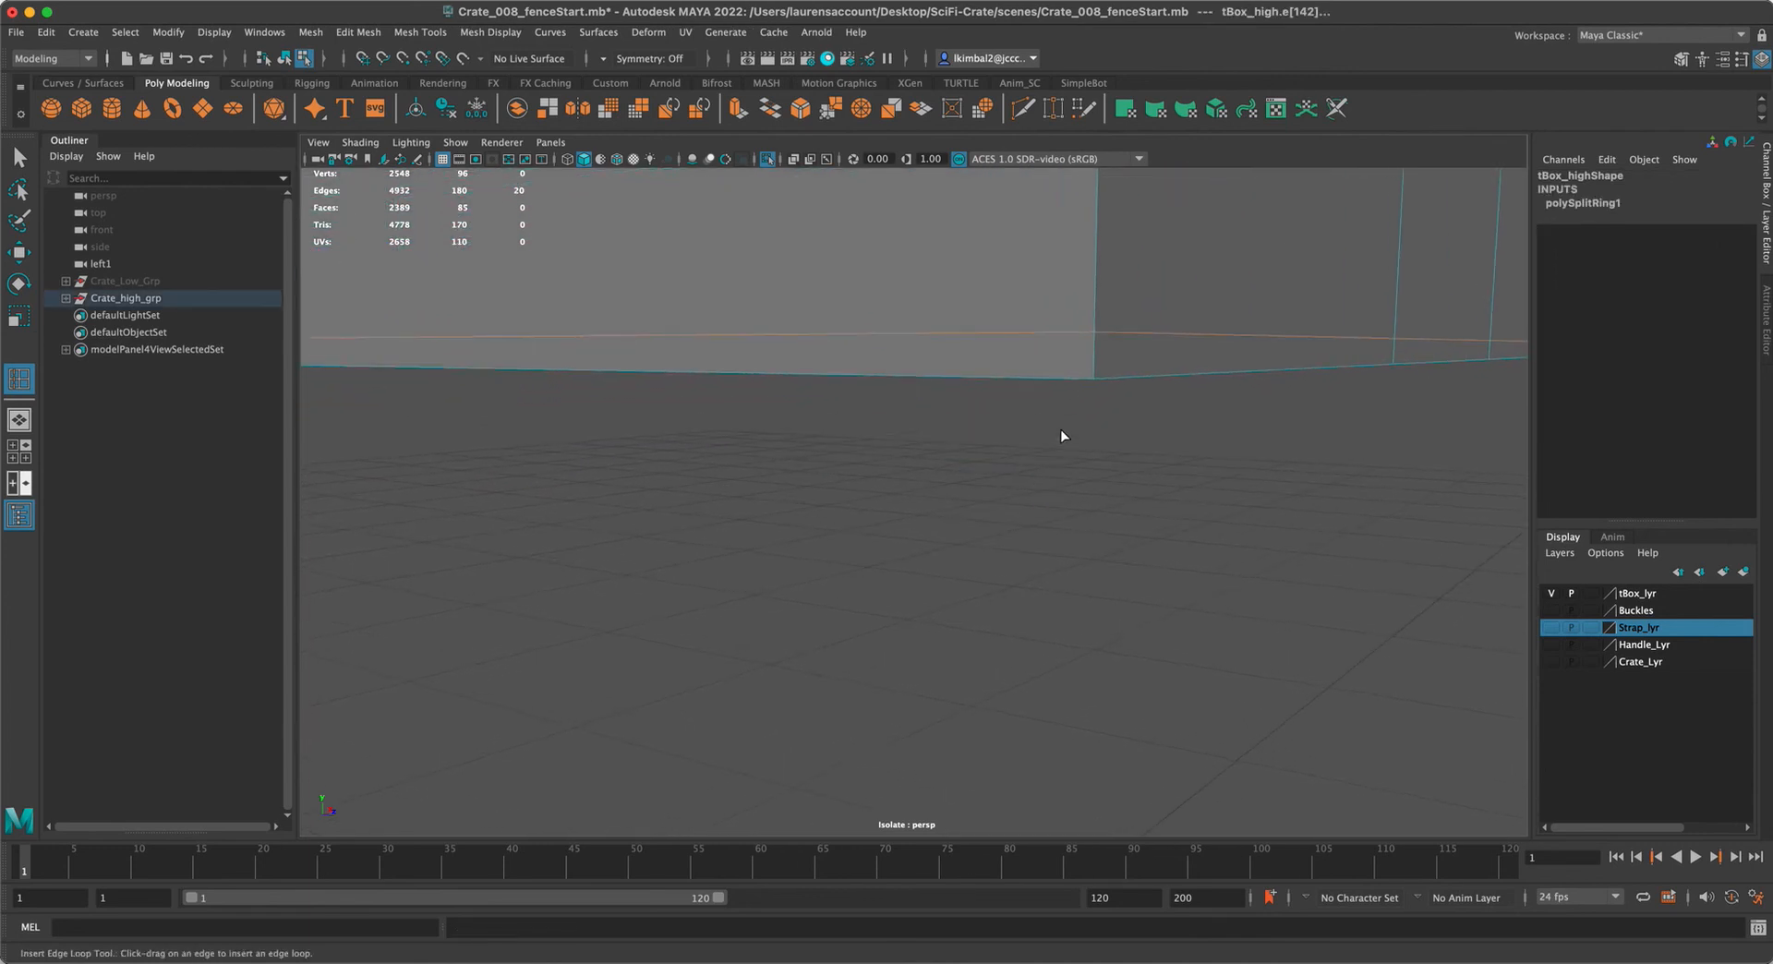
left_click(1119, 417)
Insert vertical supporting edge loops on both sides of the tBox_high corner
middle_click_drag(1119, 417, 859, 448, "alt")
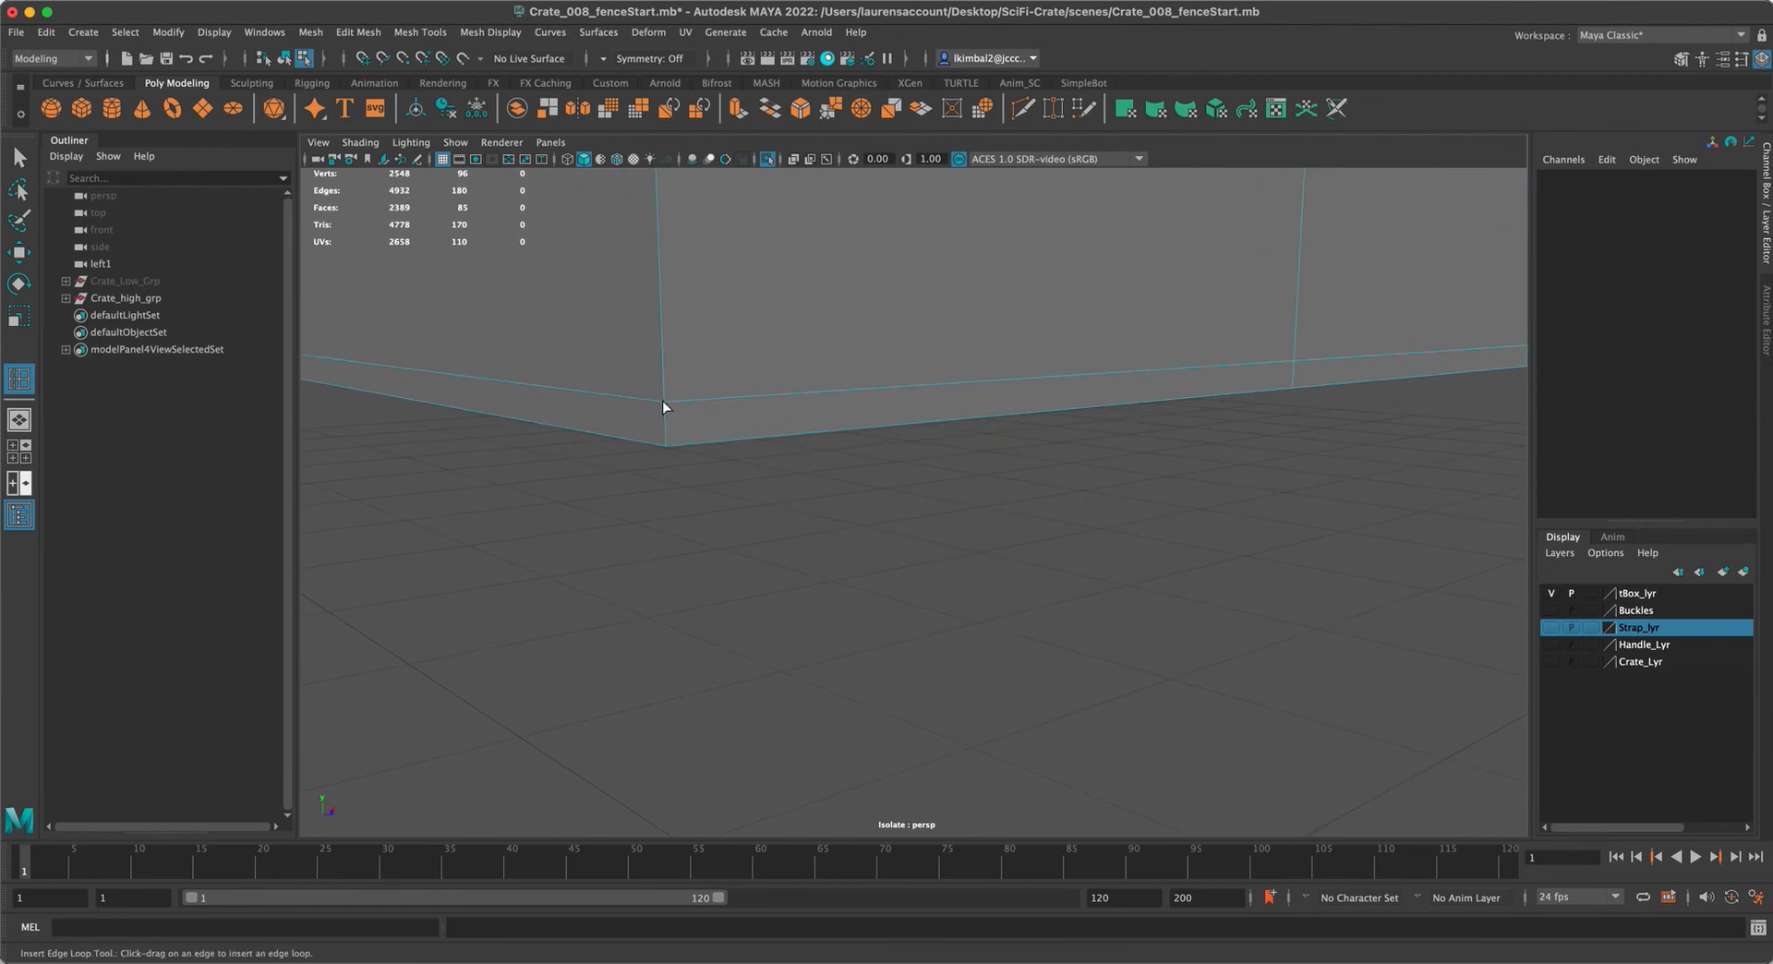
left_click_drag(689, 395, 637, 399)
right_click_drag(740, 478, 641, 458, "alt")
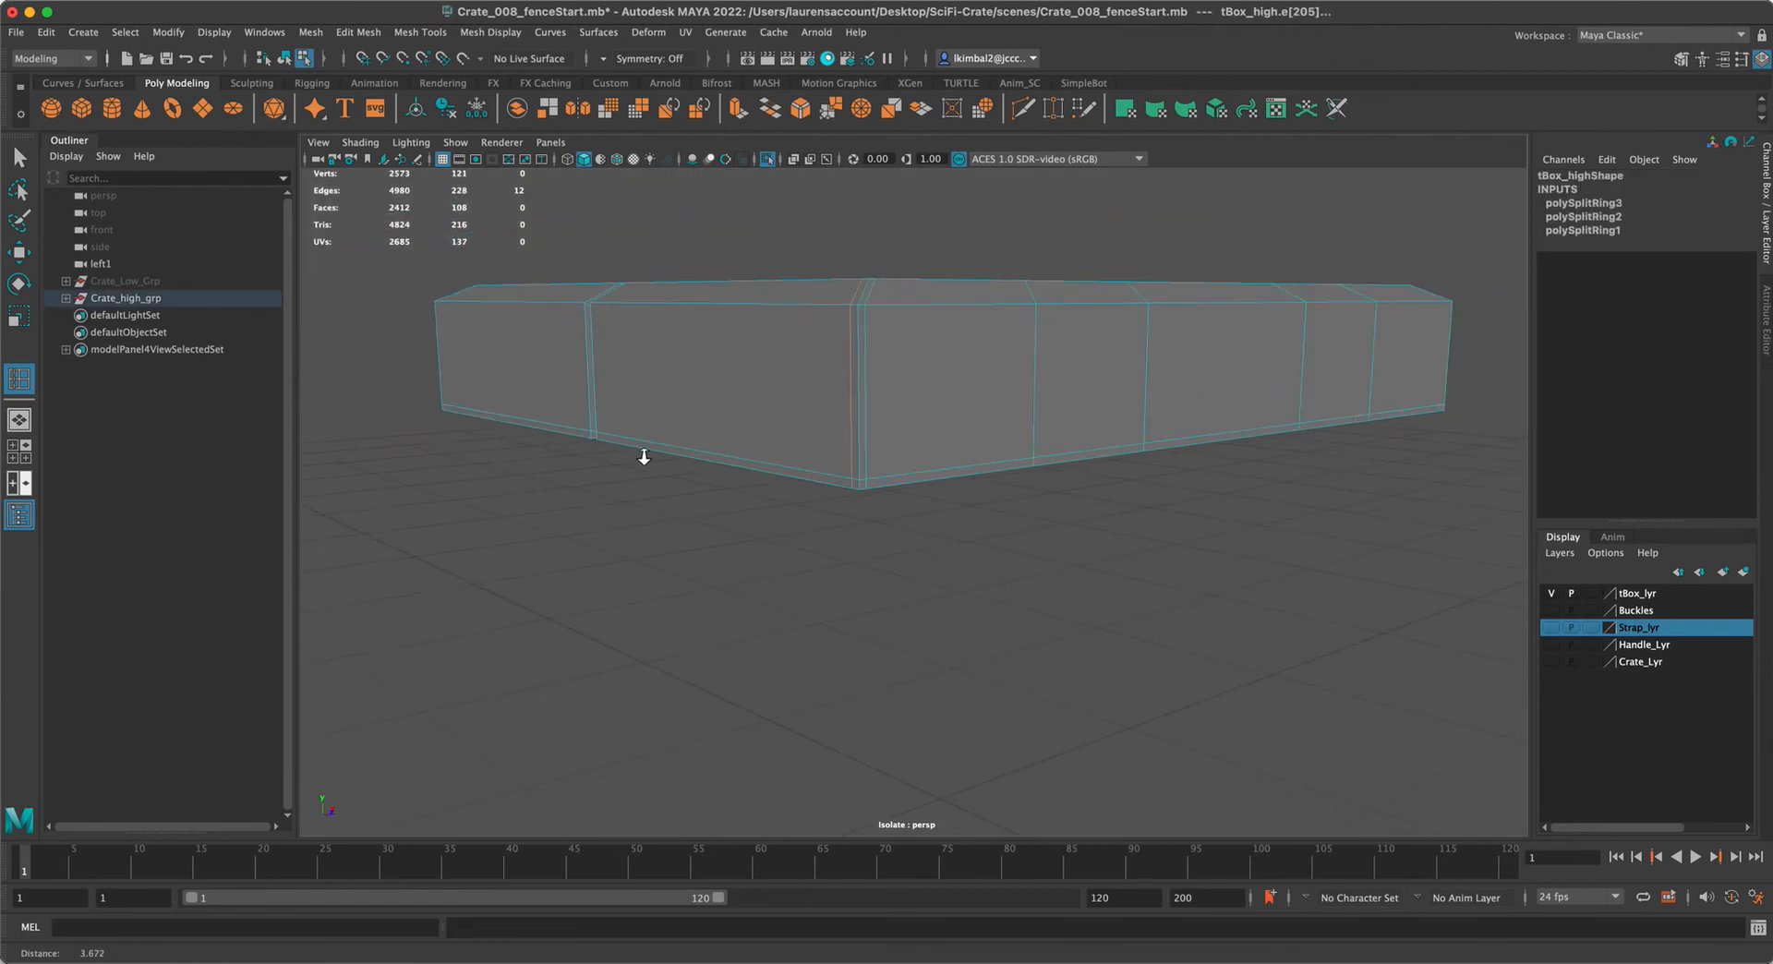
Insert supporting edge loops just above and below the outer bevel edge running around tBox_high
left_click_drag(700, 462, 681, 415, "alt")
right_click_drag(681, 414, 831, 498, "alt")
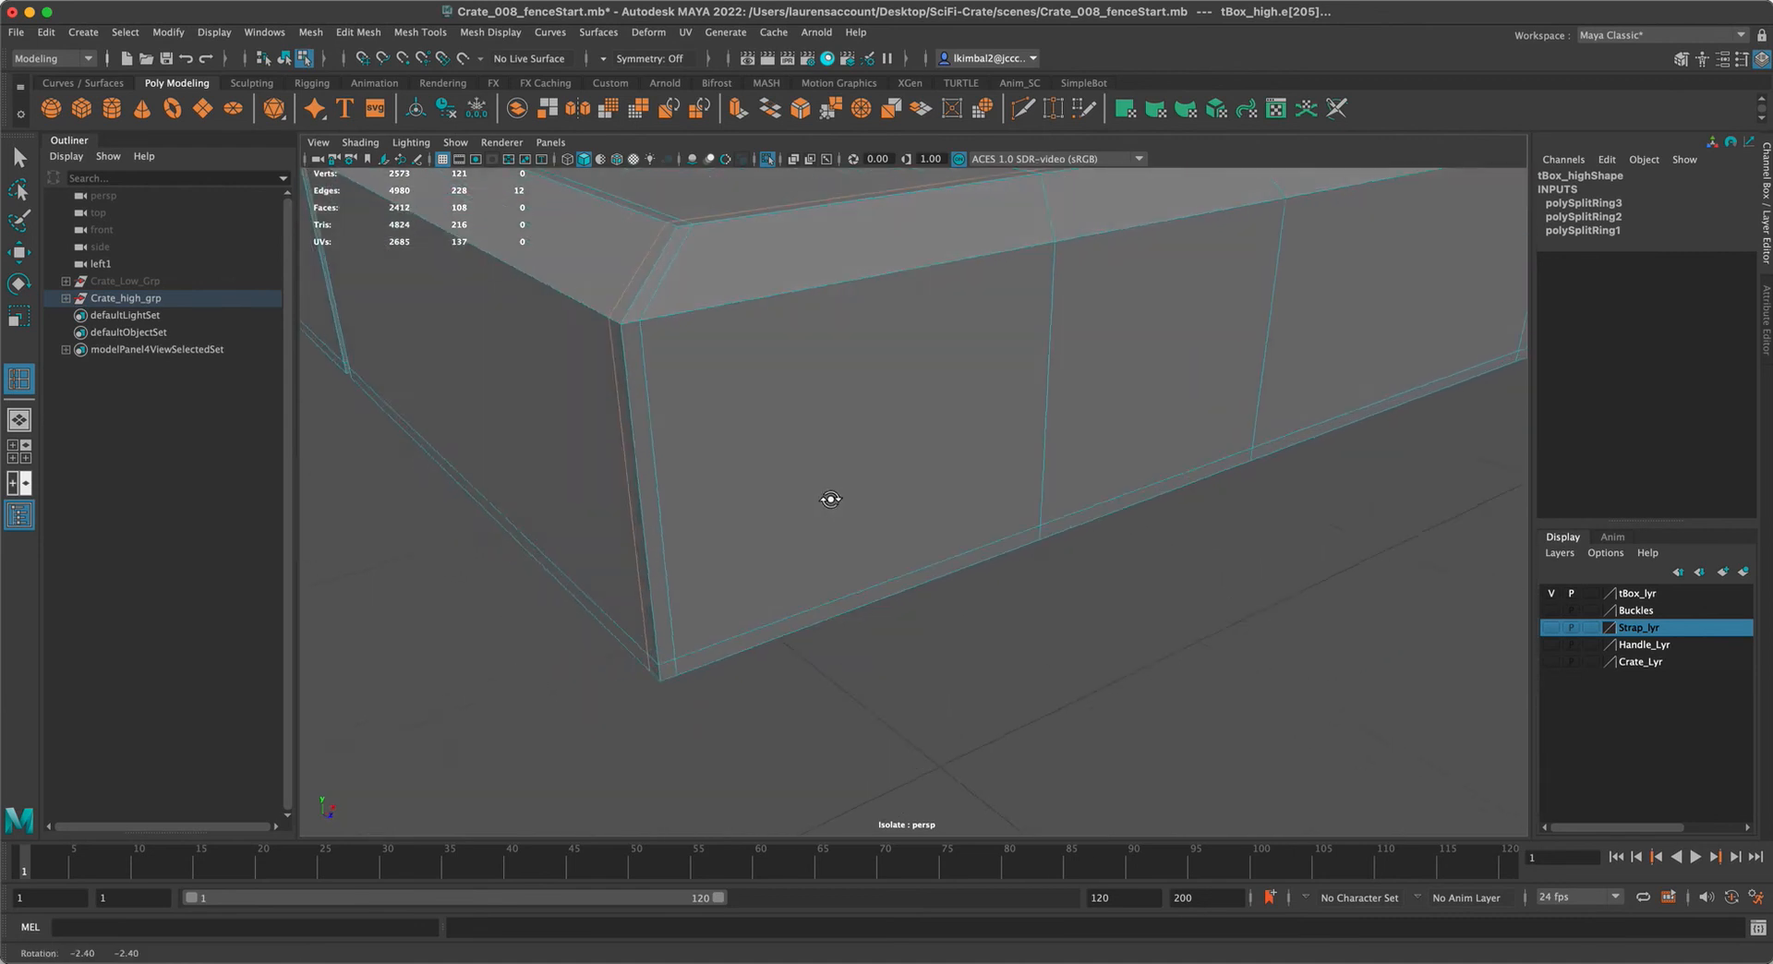
left_click_drag(831, 497, 745, 435, "alt")
right_click_drag(744, 435, 804, 501, "alt")
left_click_drag(774, 363, 824, 443)
left_click(779, 315)
Insert supporting edge loops beside the groove's outer edge and along its inner wall
left_click_drag(1202, 408, 1005, 386, "alt")
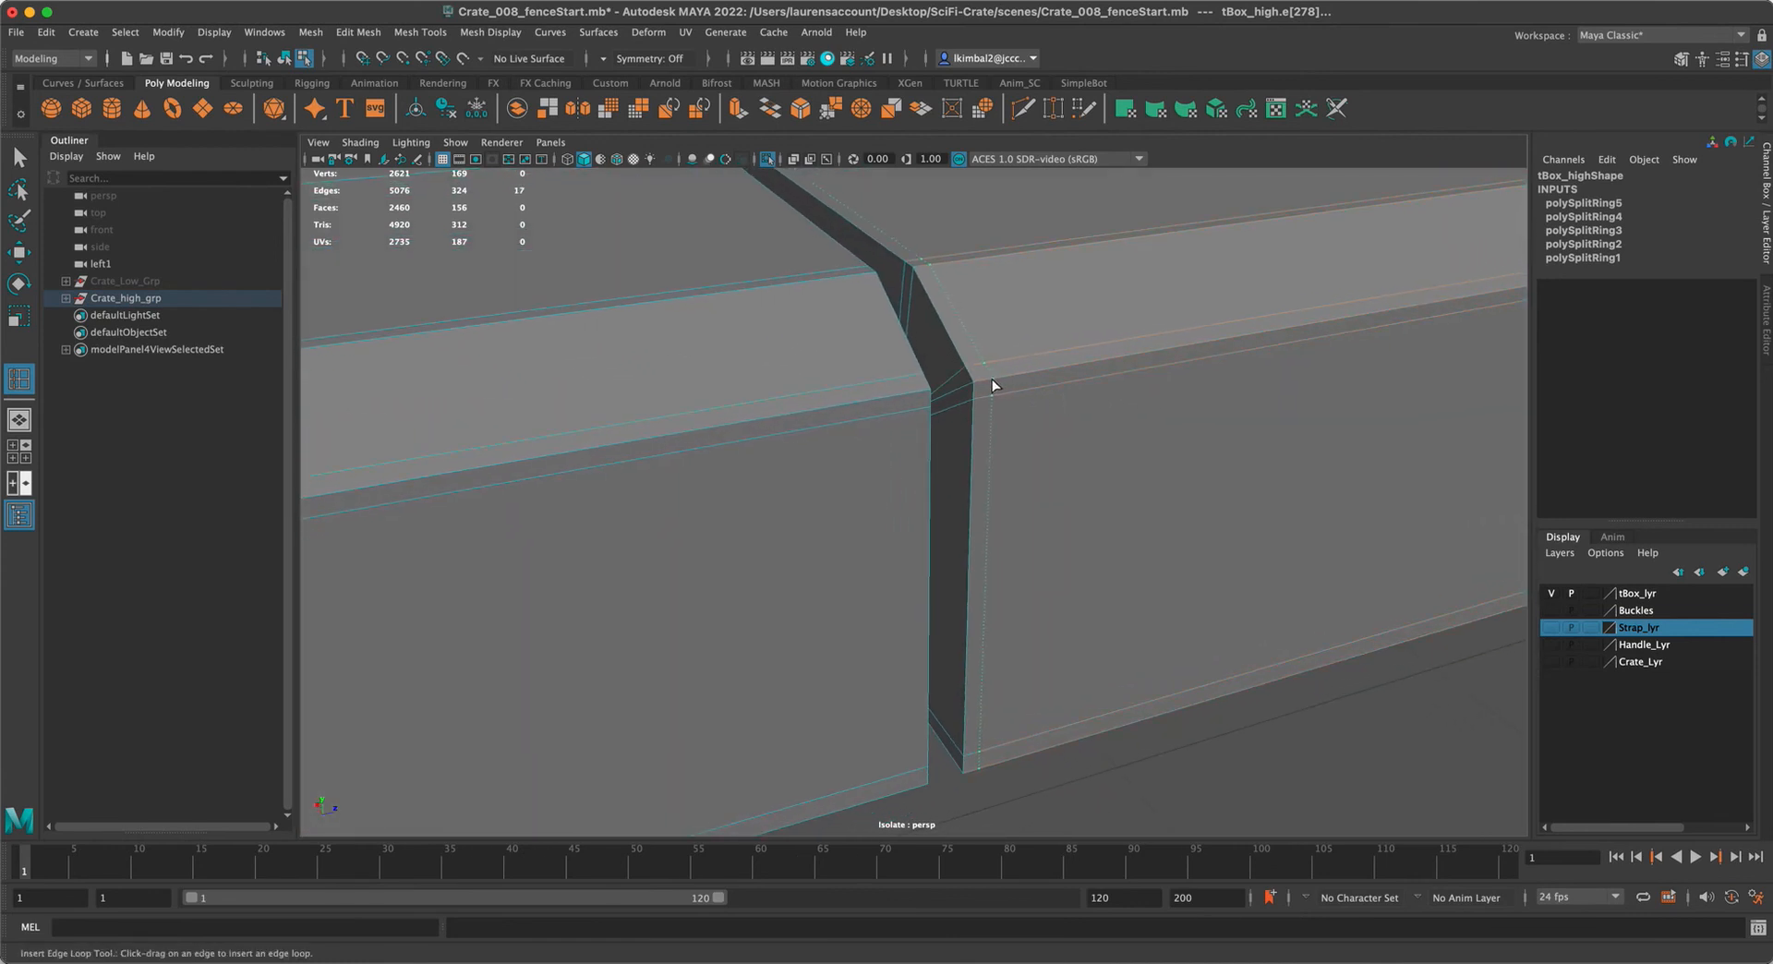
left_click(991, 379)
left_click_drag(961, 390, 997, 457)
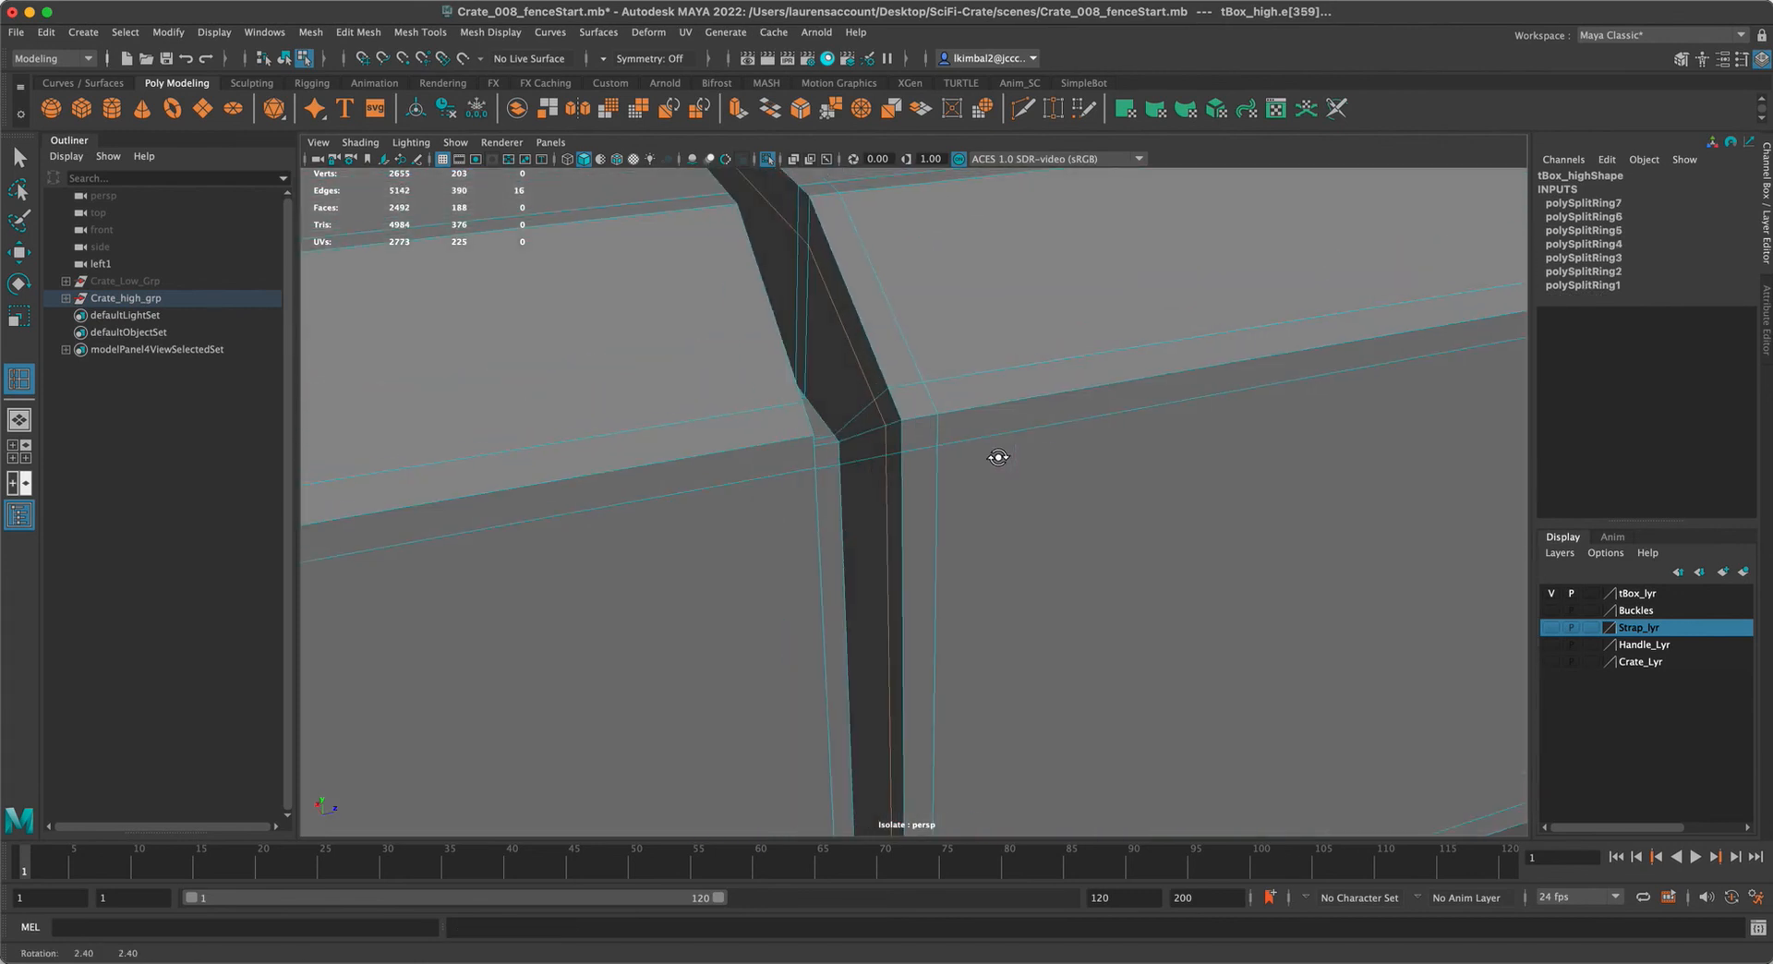
left_click_drag(849, 438, 791, 435)
Insert another supporting edge loop along the groove's opposite wall, close to the groove floor
middle_click_drag(792, 435, 1239, 438, "alt")
left_click_drag(1239, 438, 894, 459, "alt")
key("F8")
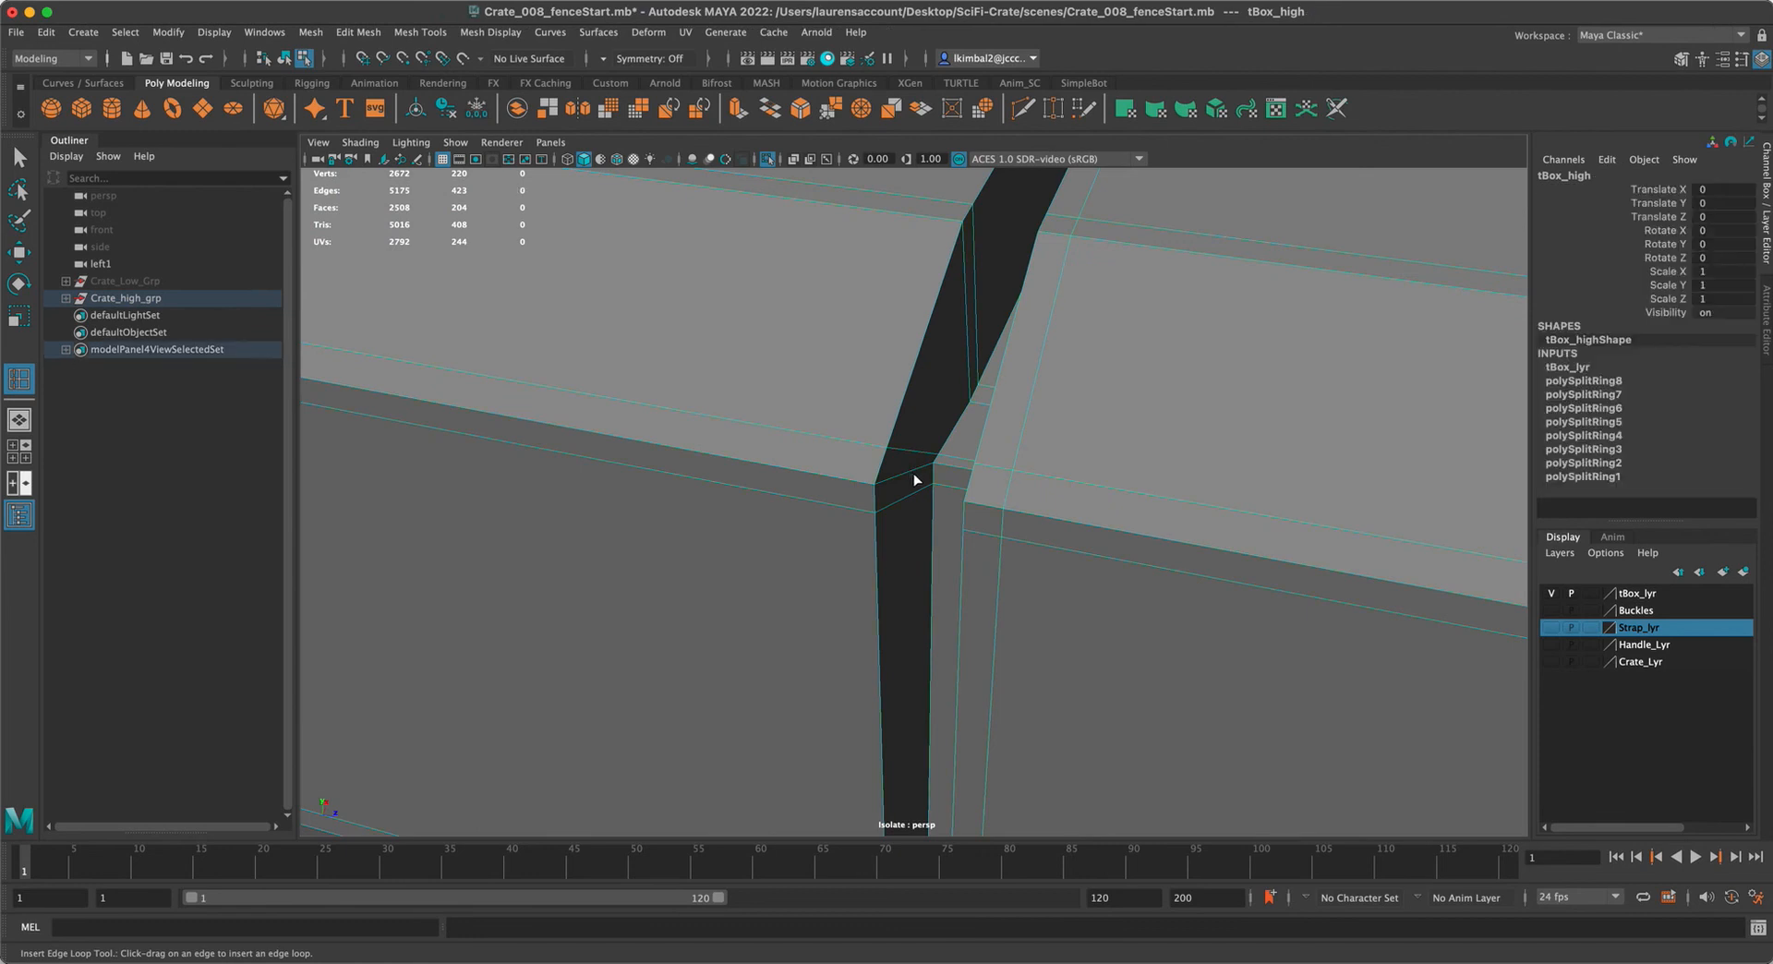
left_click(923, 468)
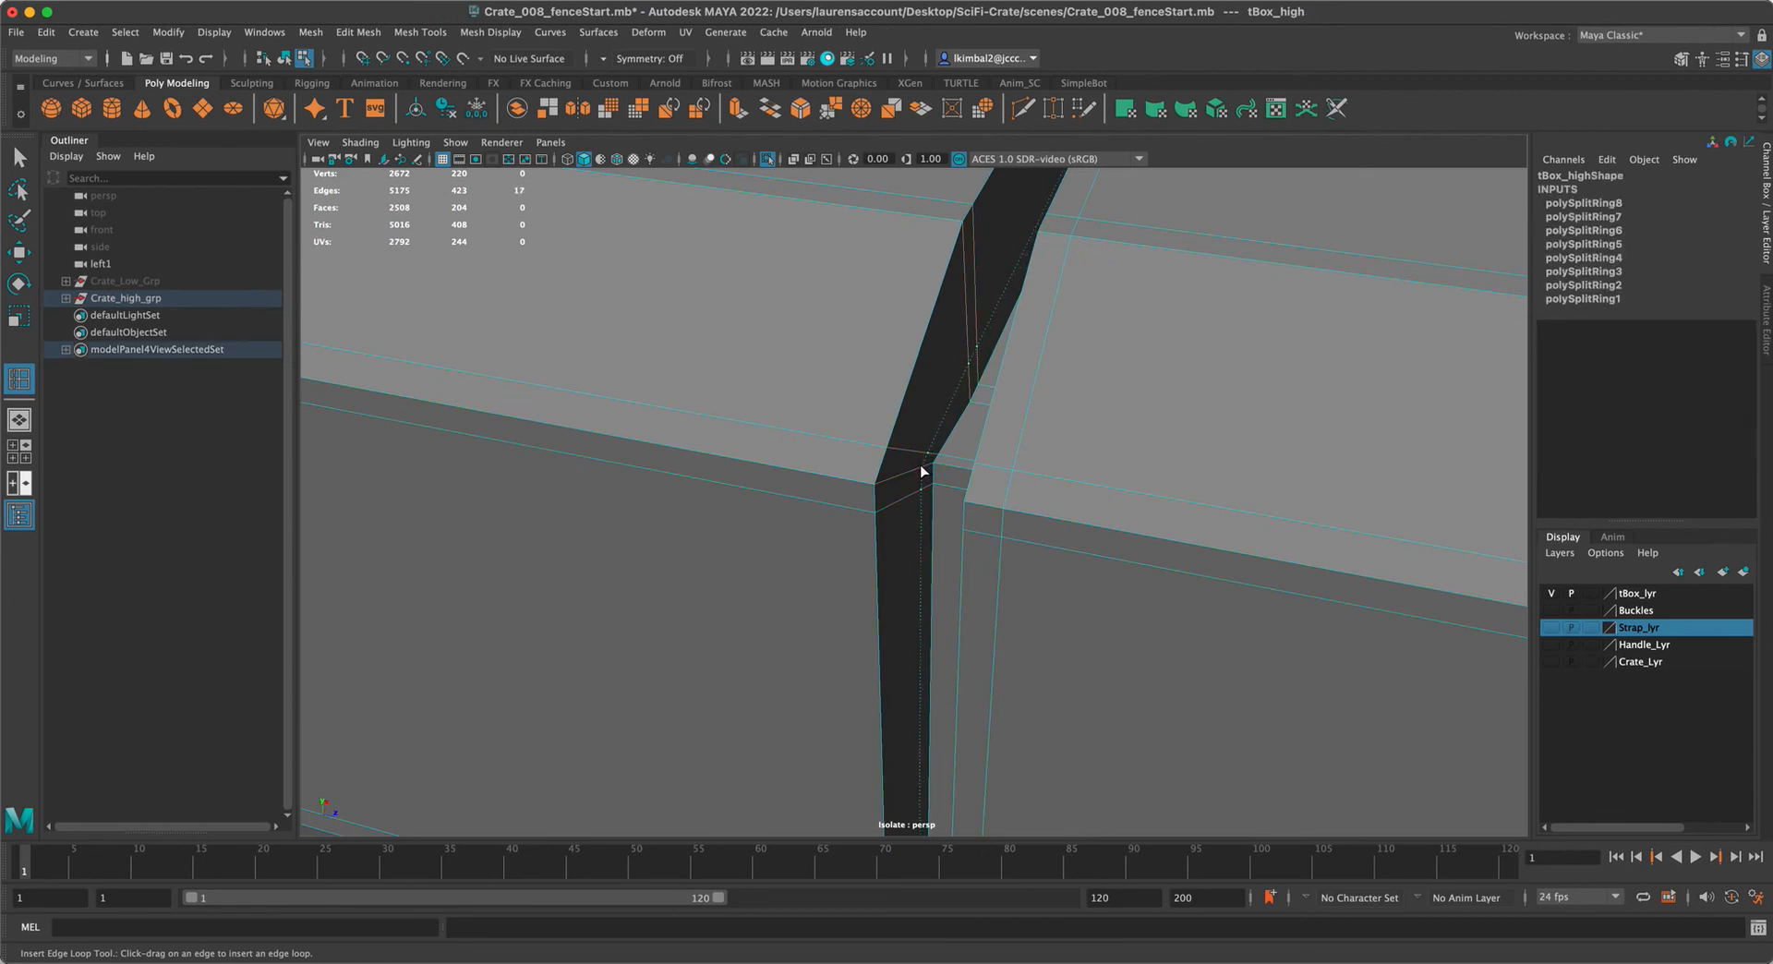
Switch the Insert Edge Loop tool to multiple edge loops with 2 loops
mouse_move(919, 466)
left_mouse_down("alt")
mouse_move(933, 446)
mouse_move(896, 450)
left_mouse_up("alt")
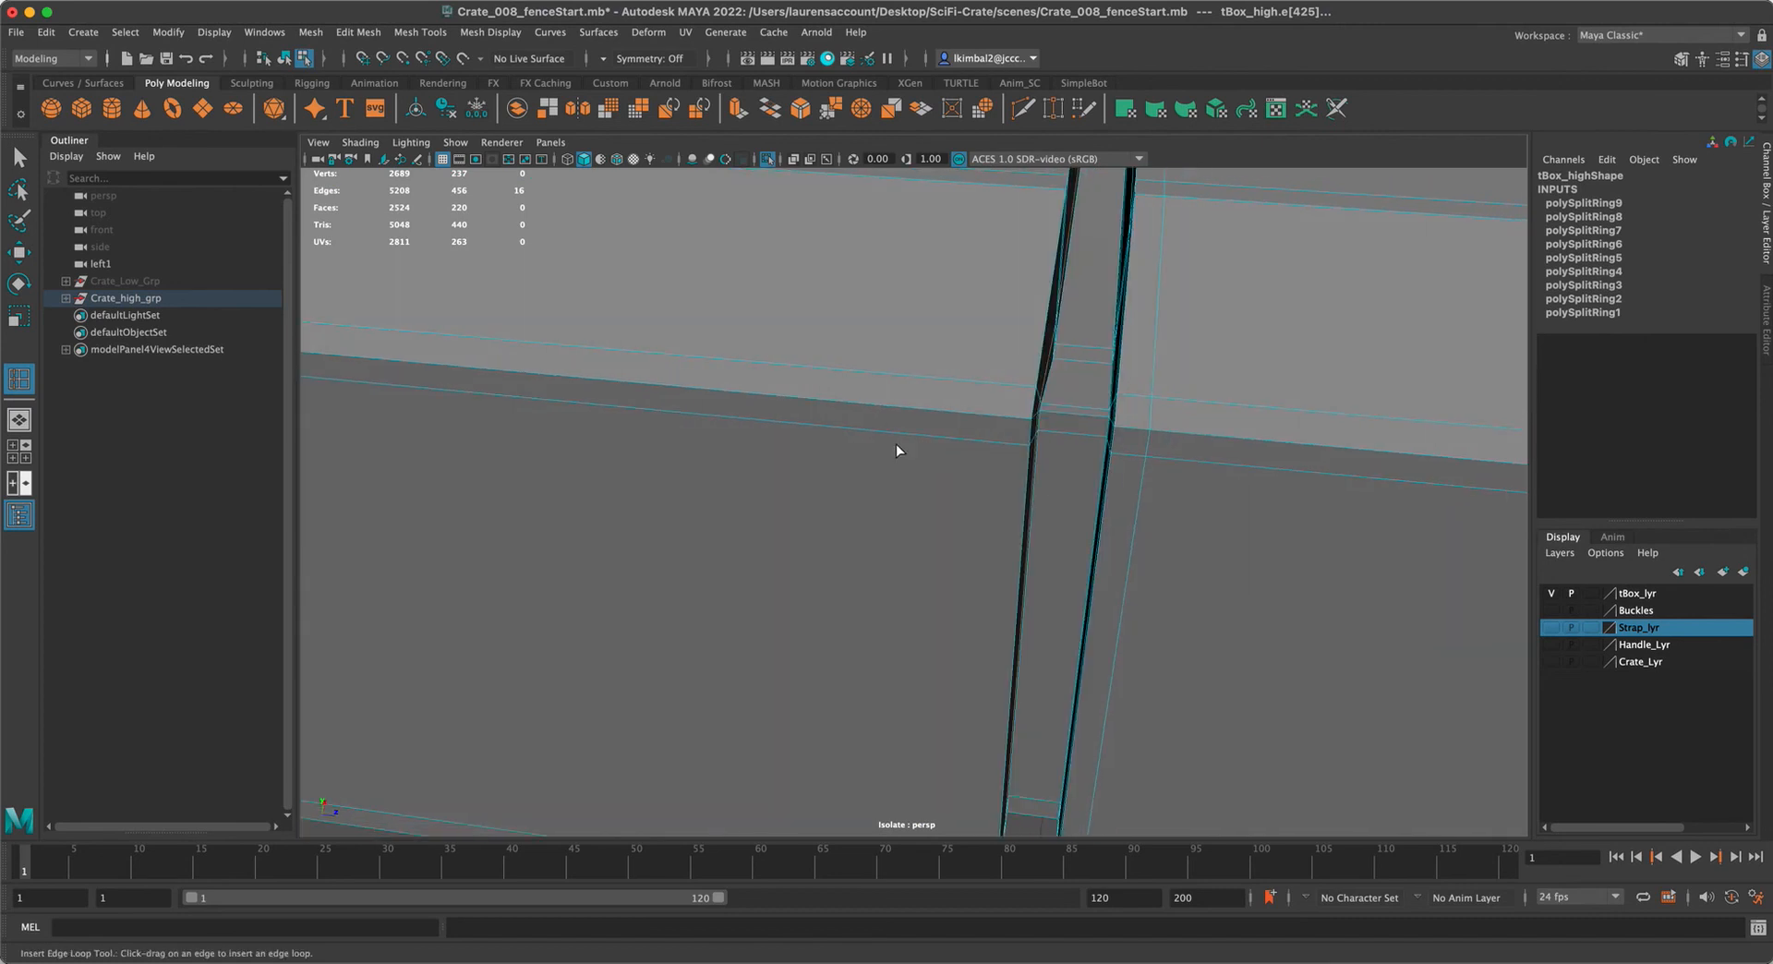
double_click(18, 378)
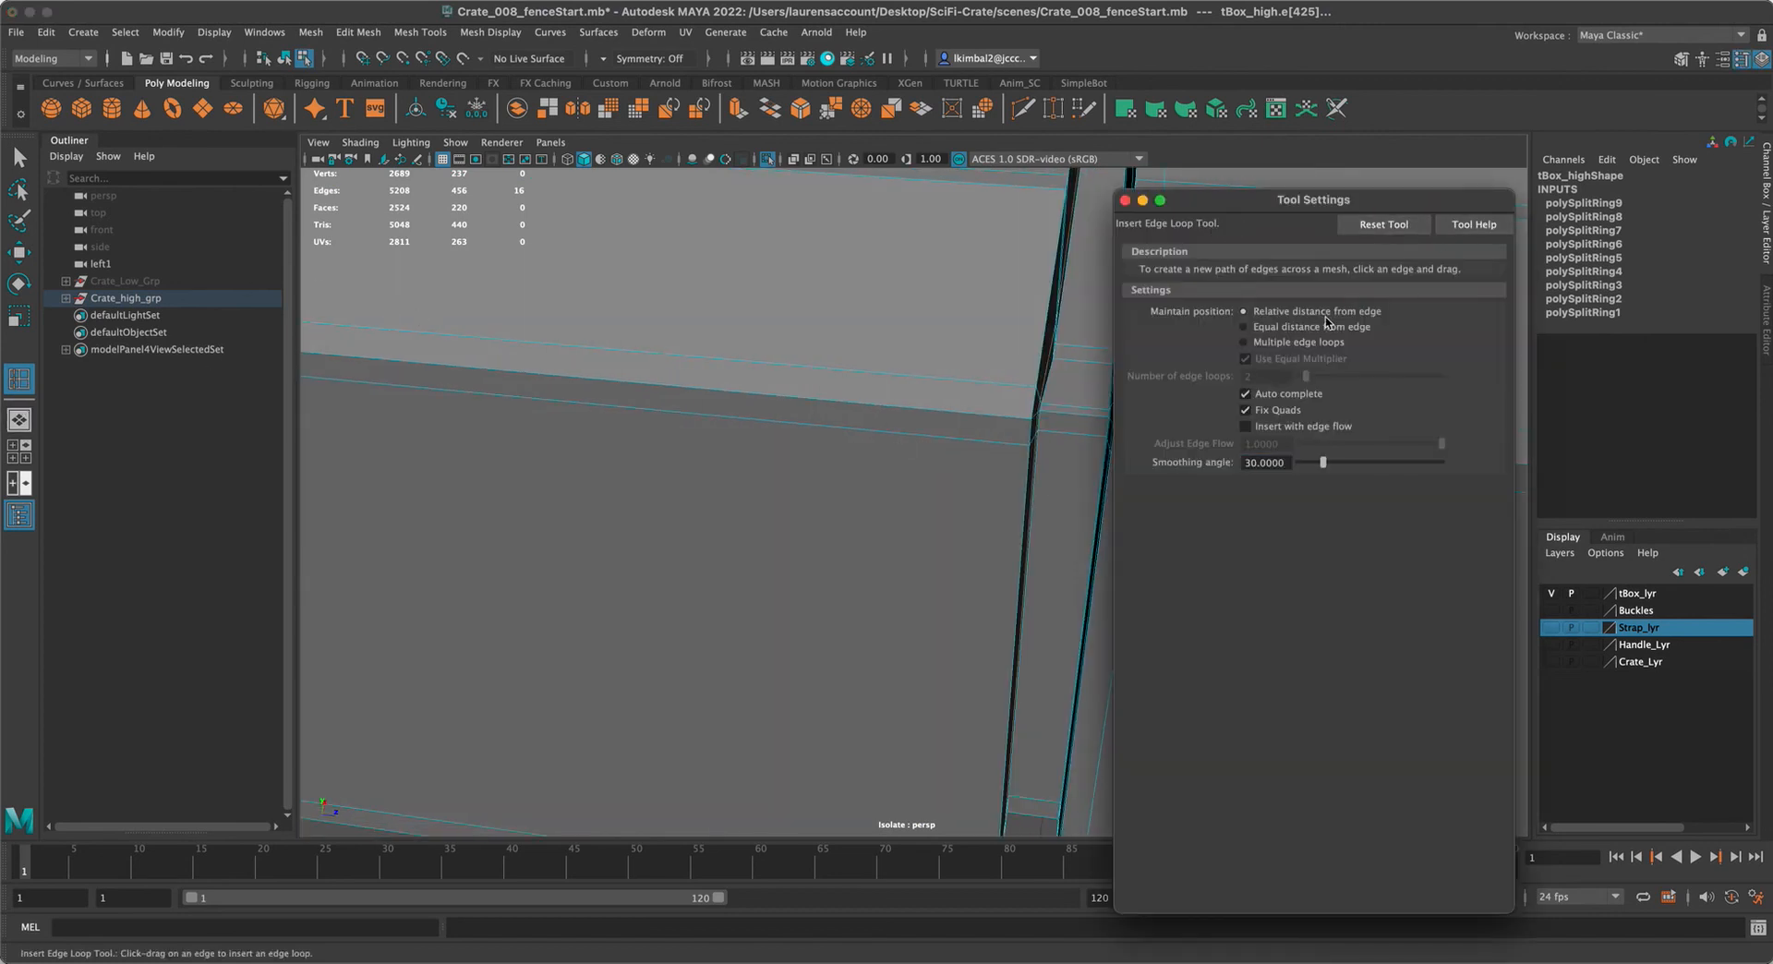
left_click(1336, 342)
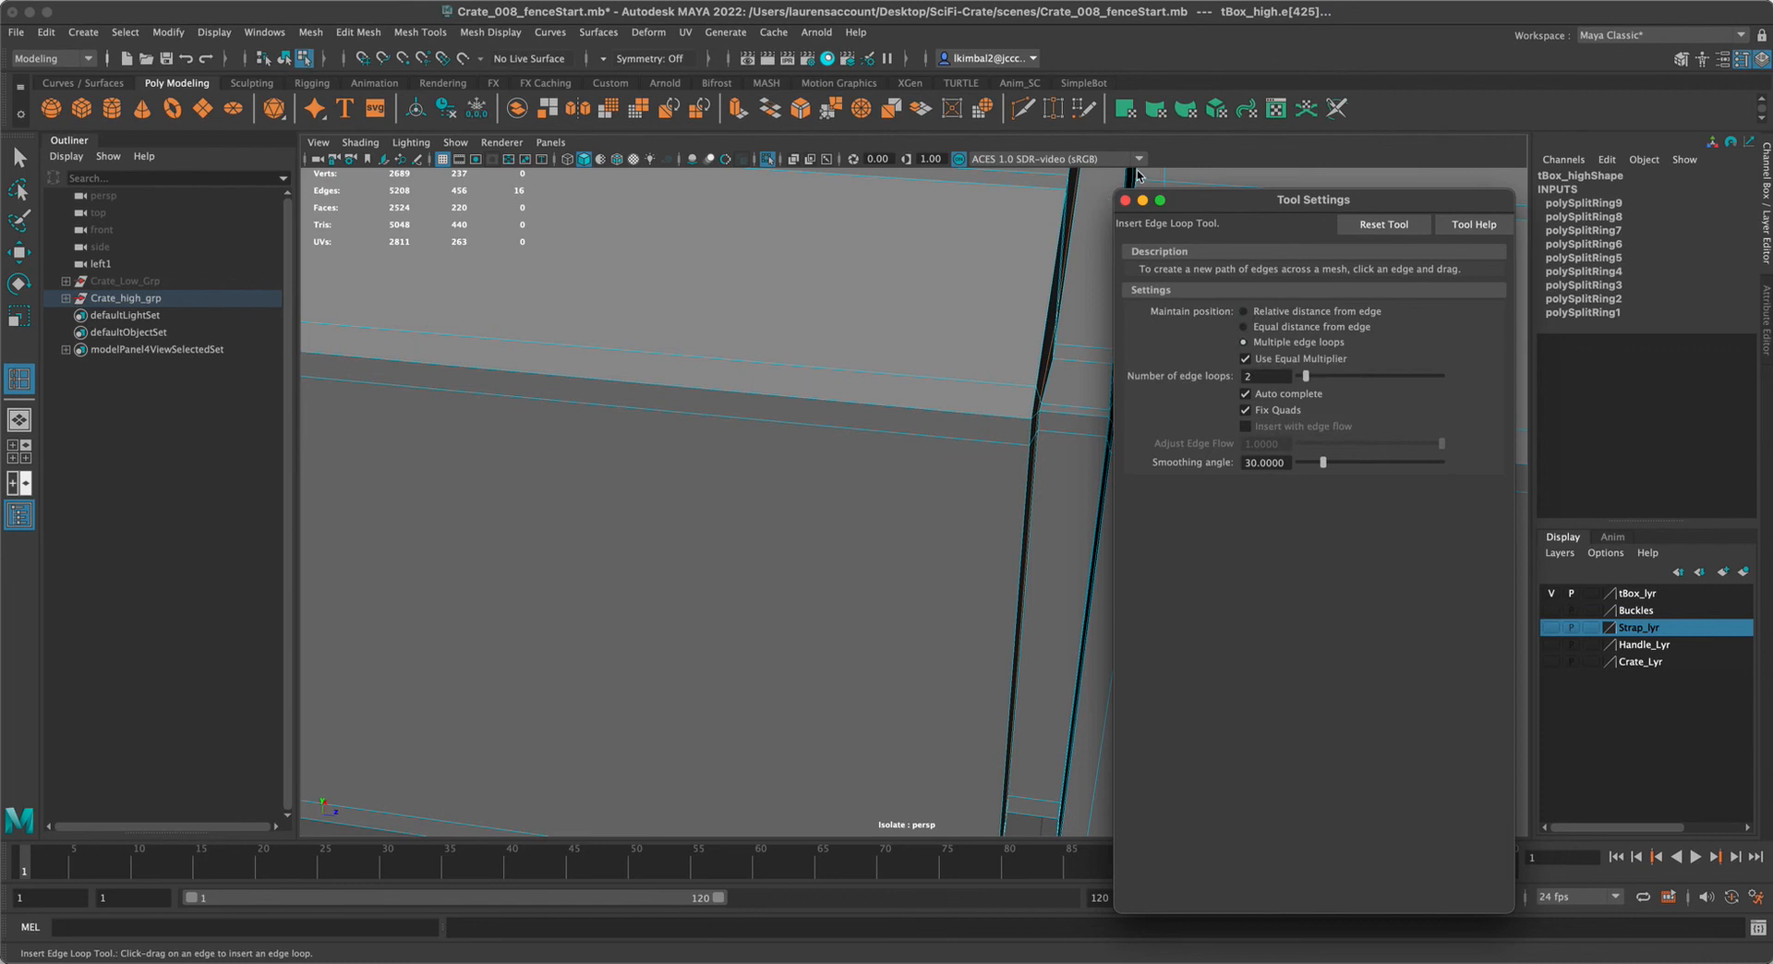
left_click(1125, 200)
Try to insert two edge loops along the groove floor and scale them
left_click(1068, 413)
key("w")
key("e")
key("r")
scroll(1191, 427, "down", 4)
left_click_drag(1191, 427, 1171, 361, "alt")
middle_click_drag(1171, 360, 1113, 488, "alt")
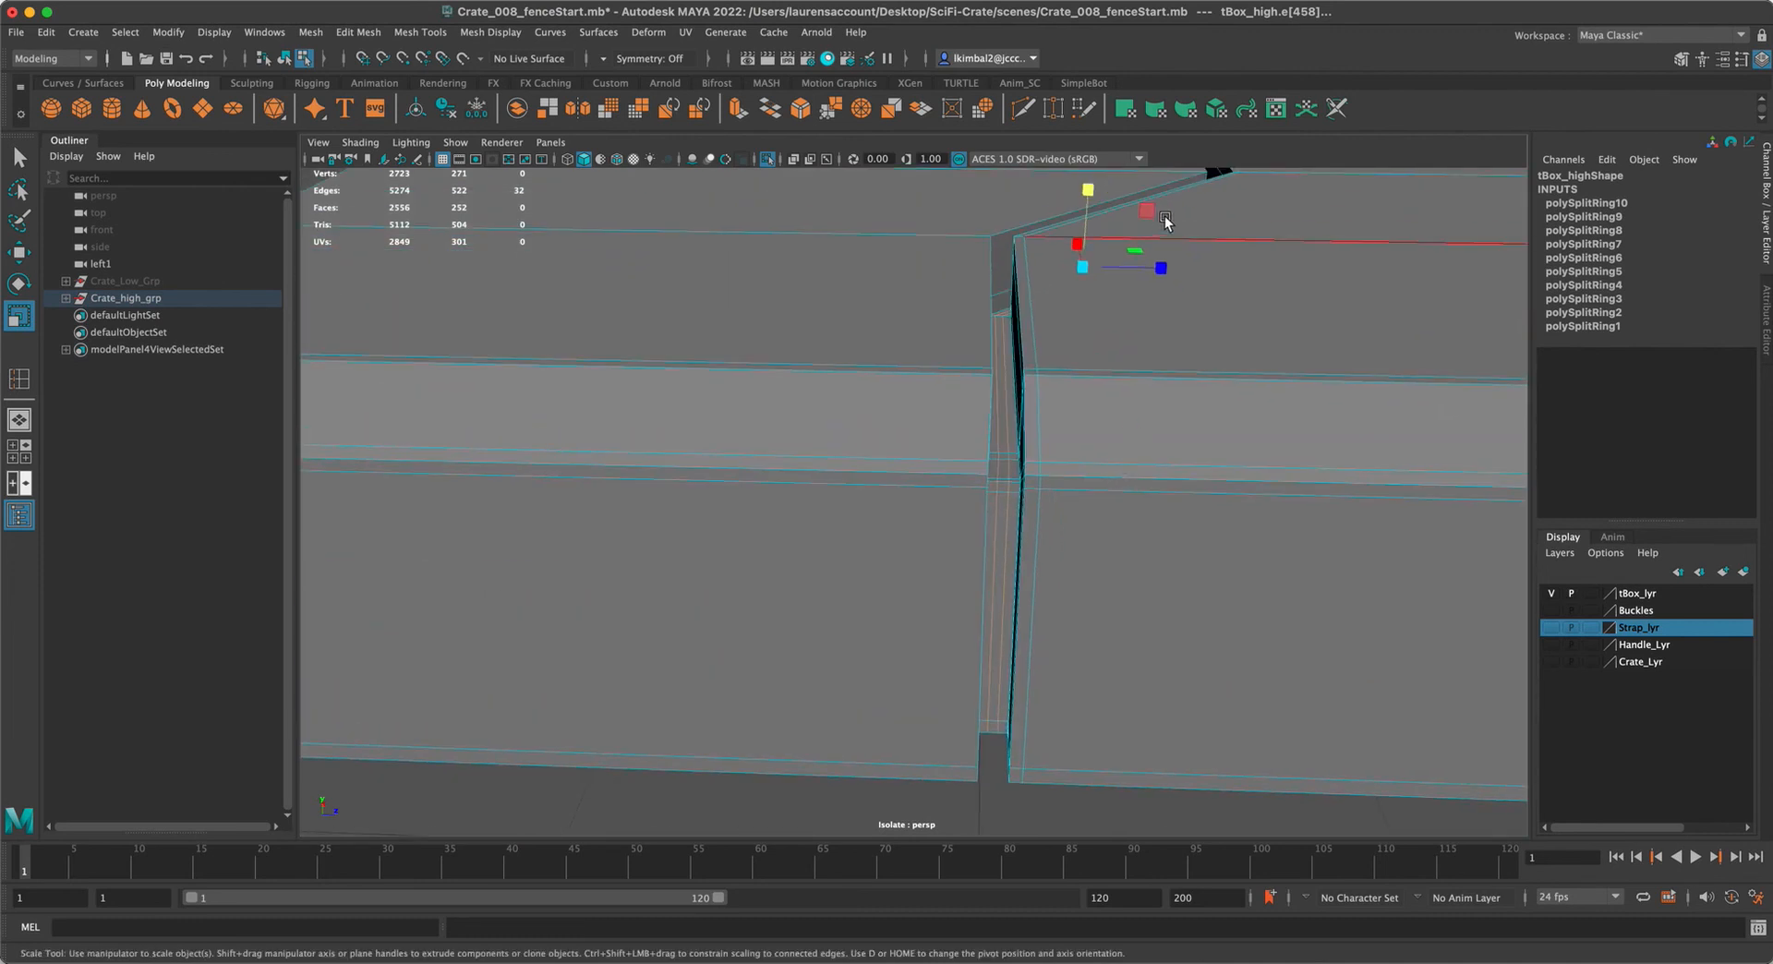
left_click(1163, 268)
key("ctrl+z")
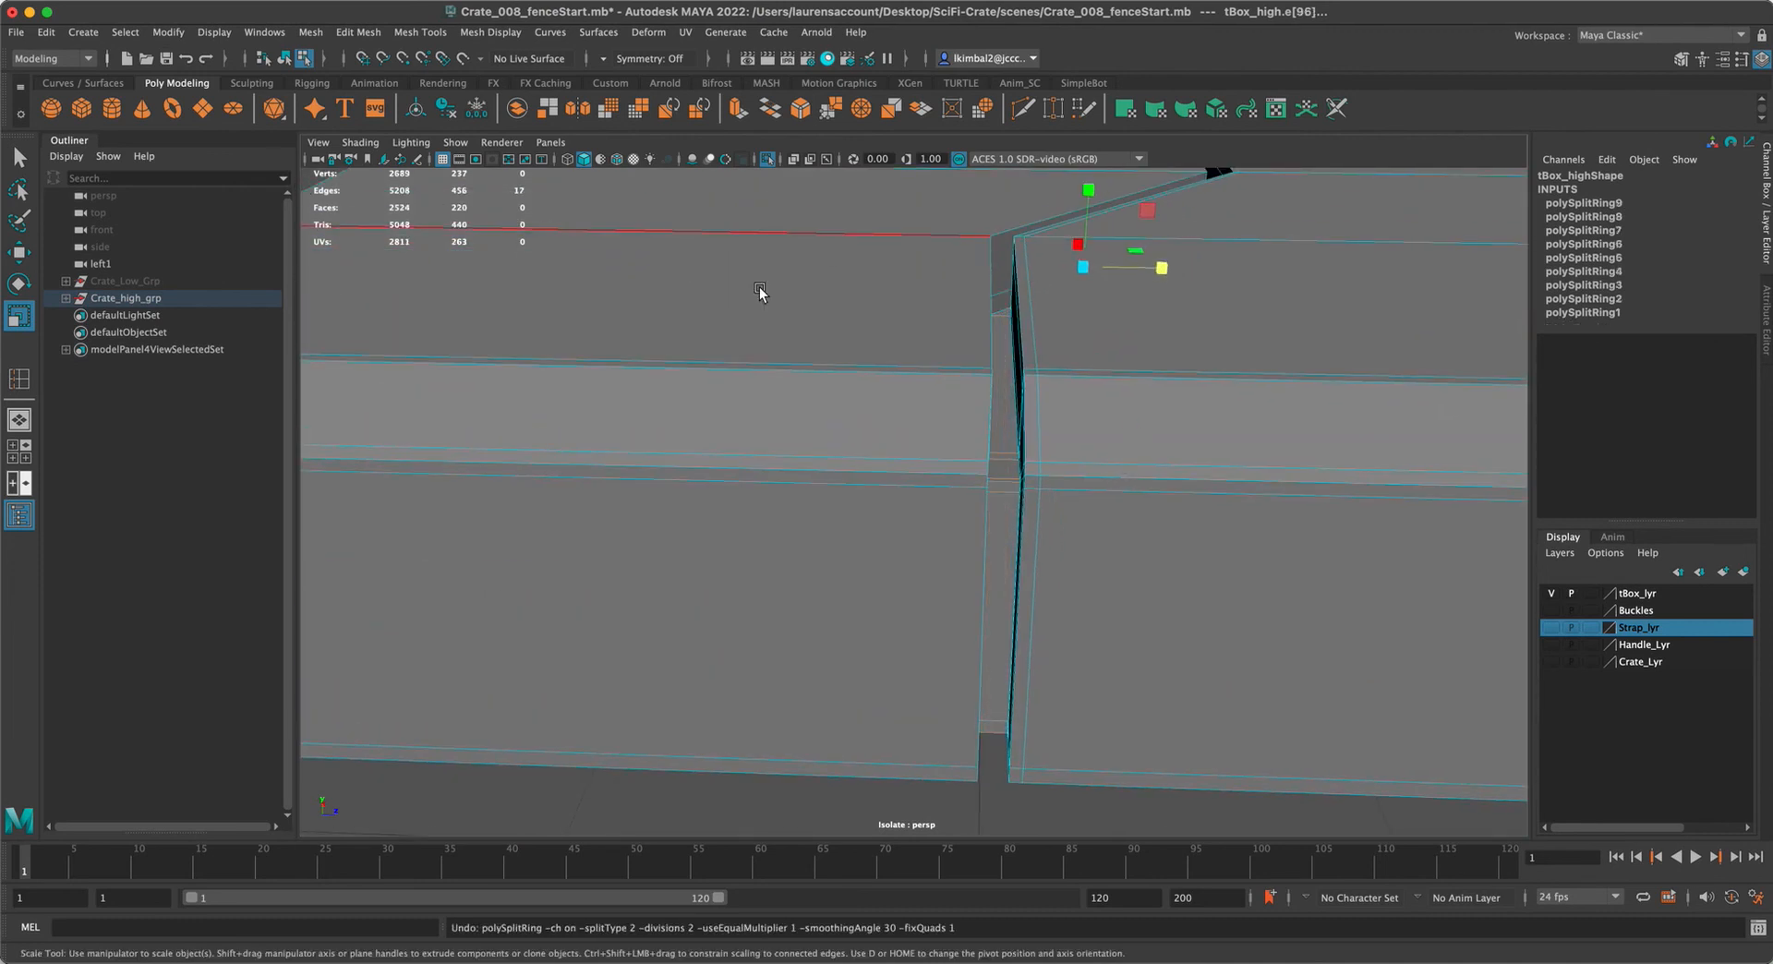
Insert two edge loops along the groove floor and briefly preview tBox_high smoothed
left_click(19, 378)
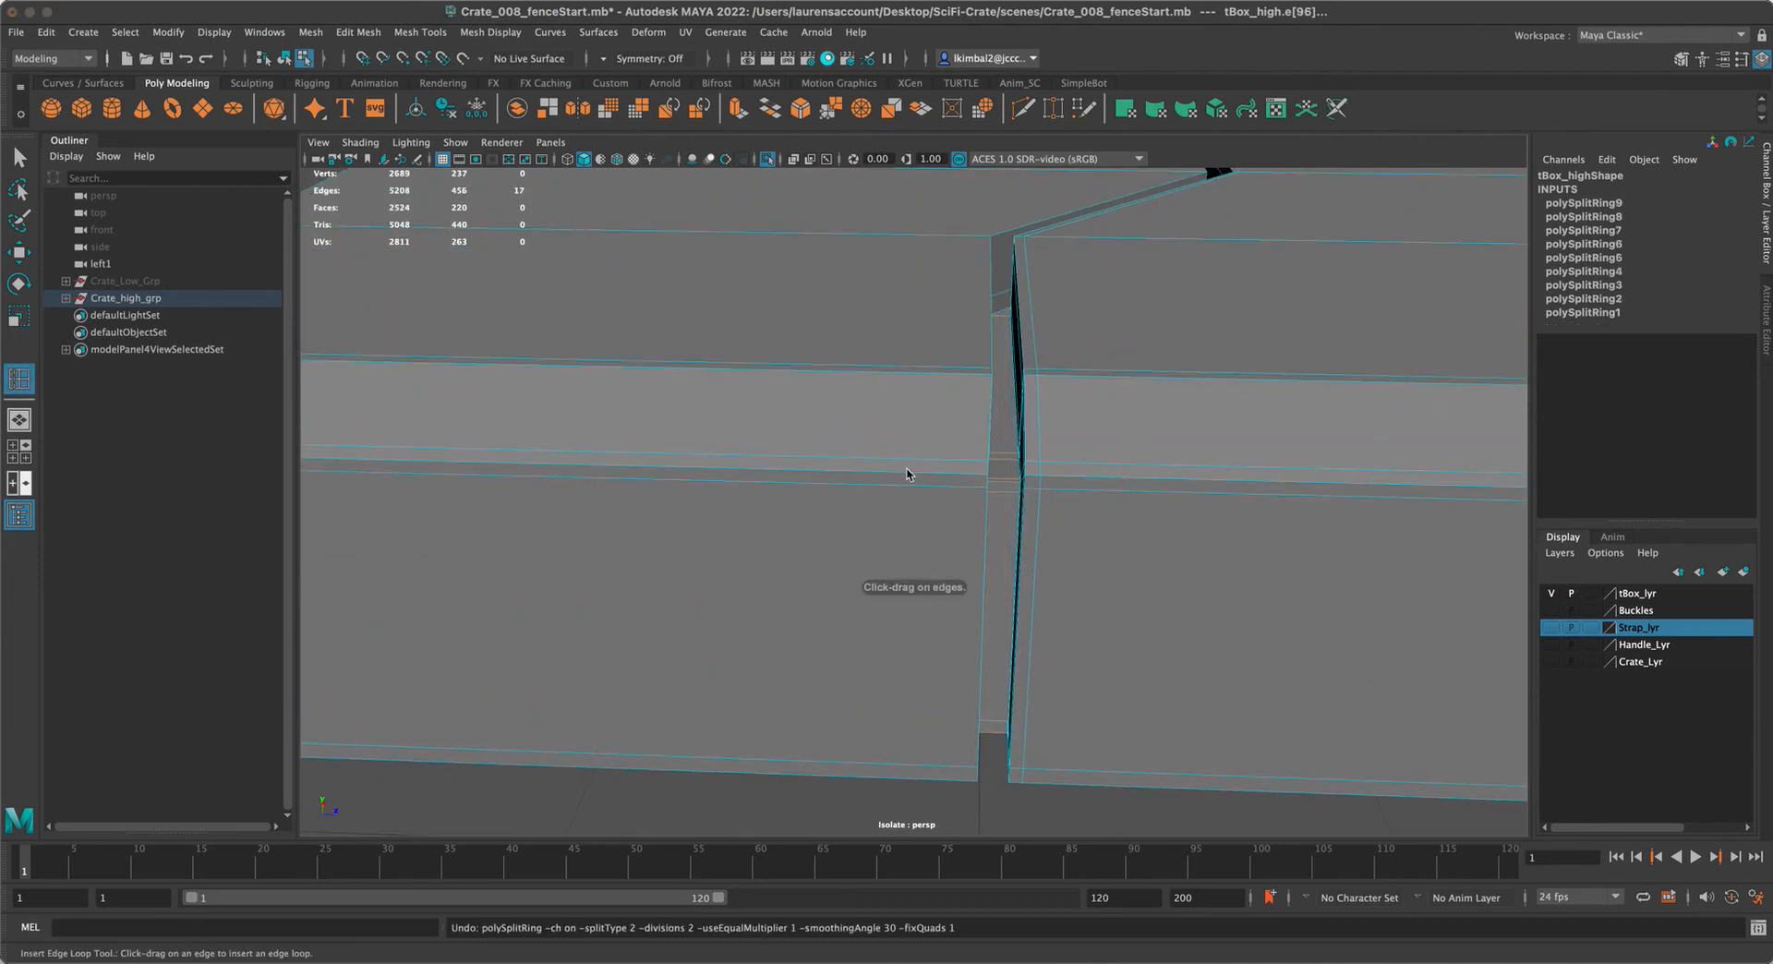
right_click_drag(907, 474, 999, 581, "alt")
middle_click_drag(999, 580, 936, 569, "alt")
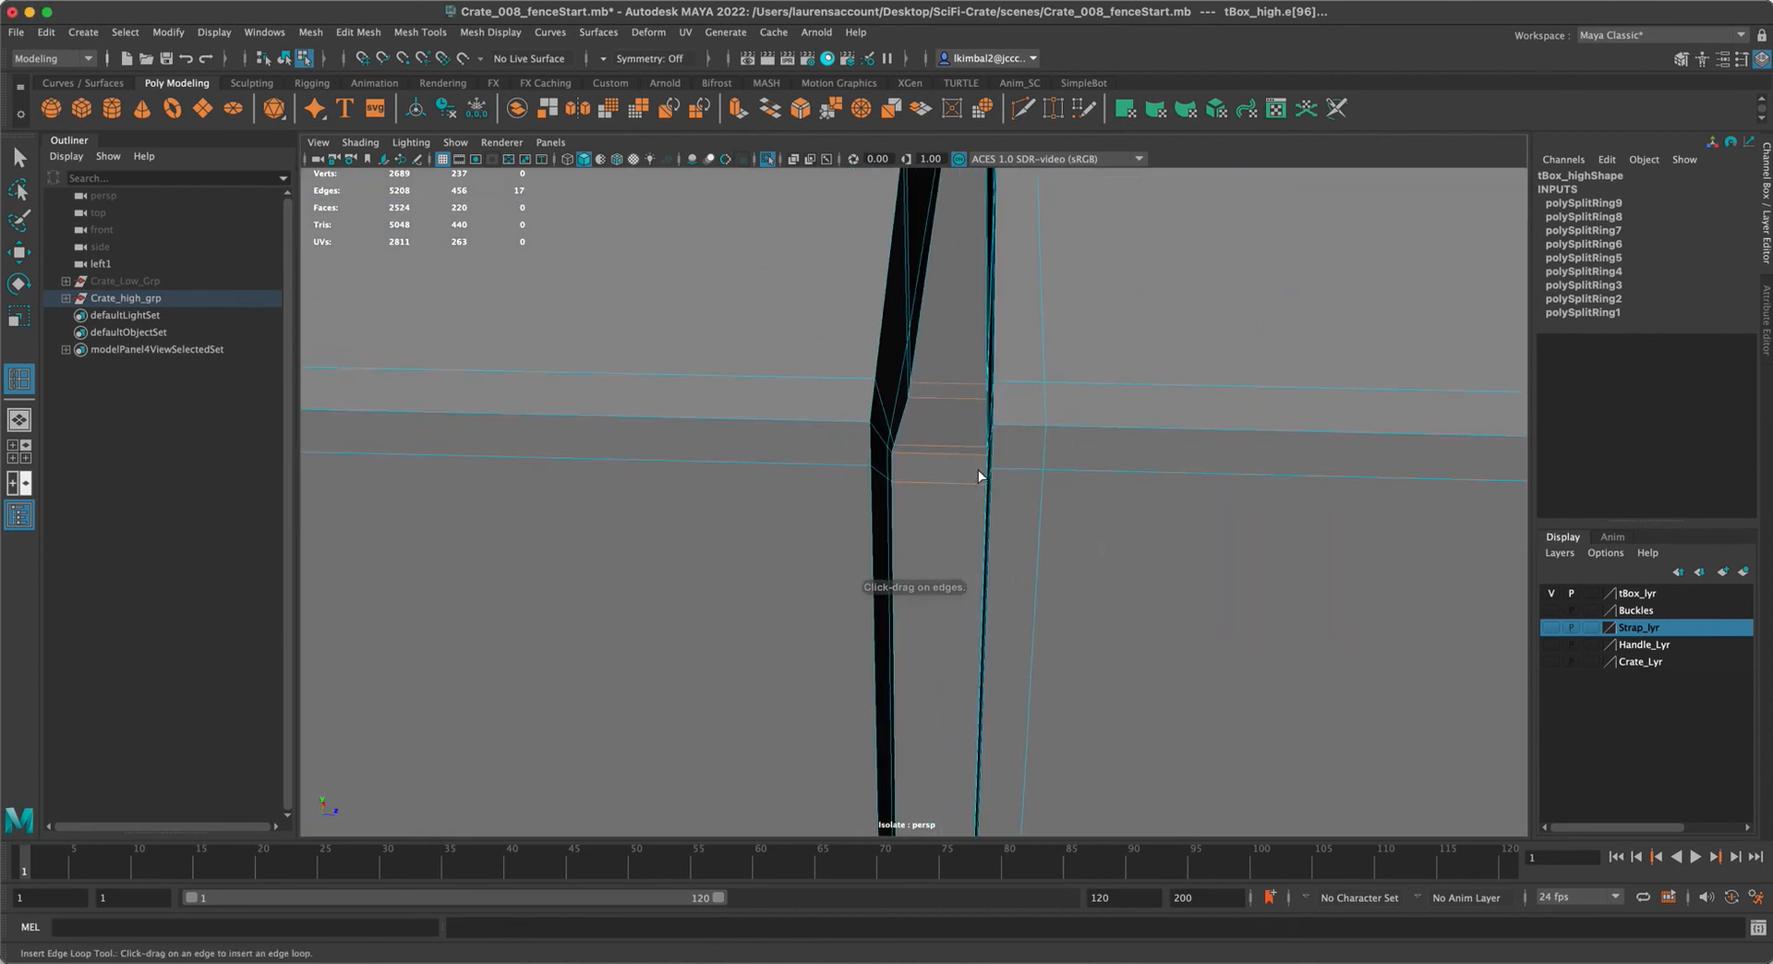
left_click(966, 453)
key("3")
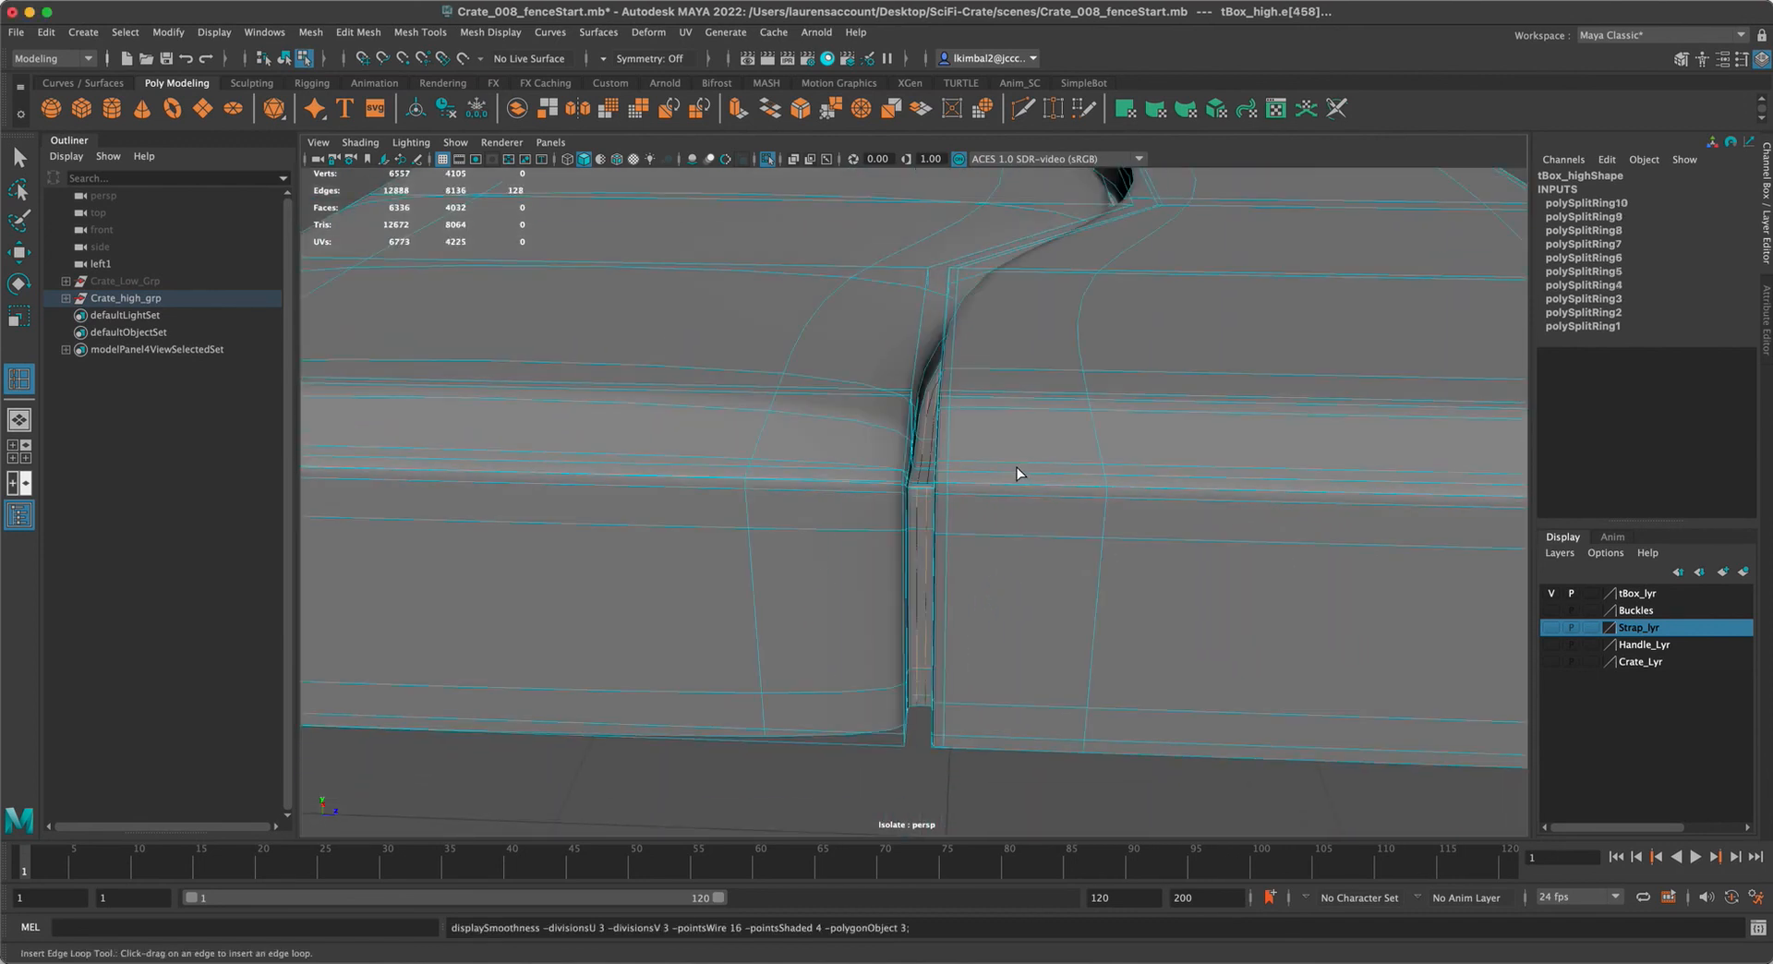
key("1")
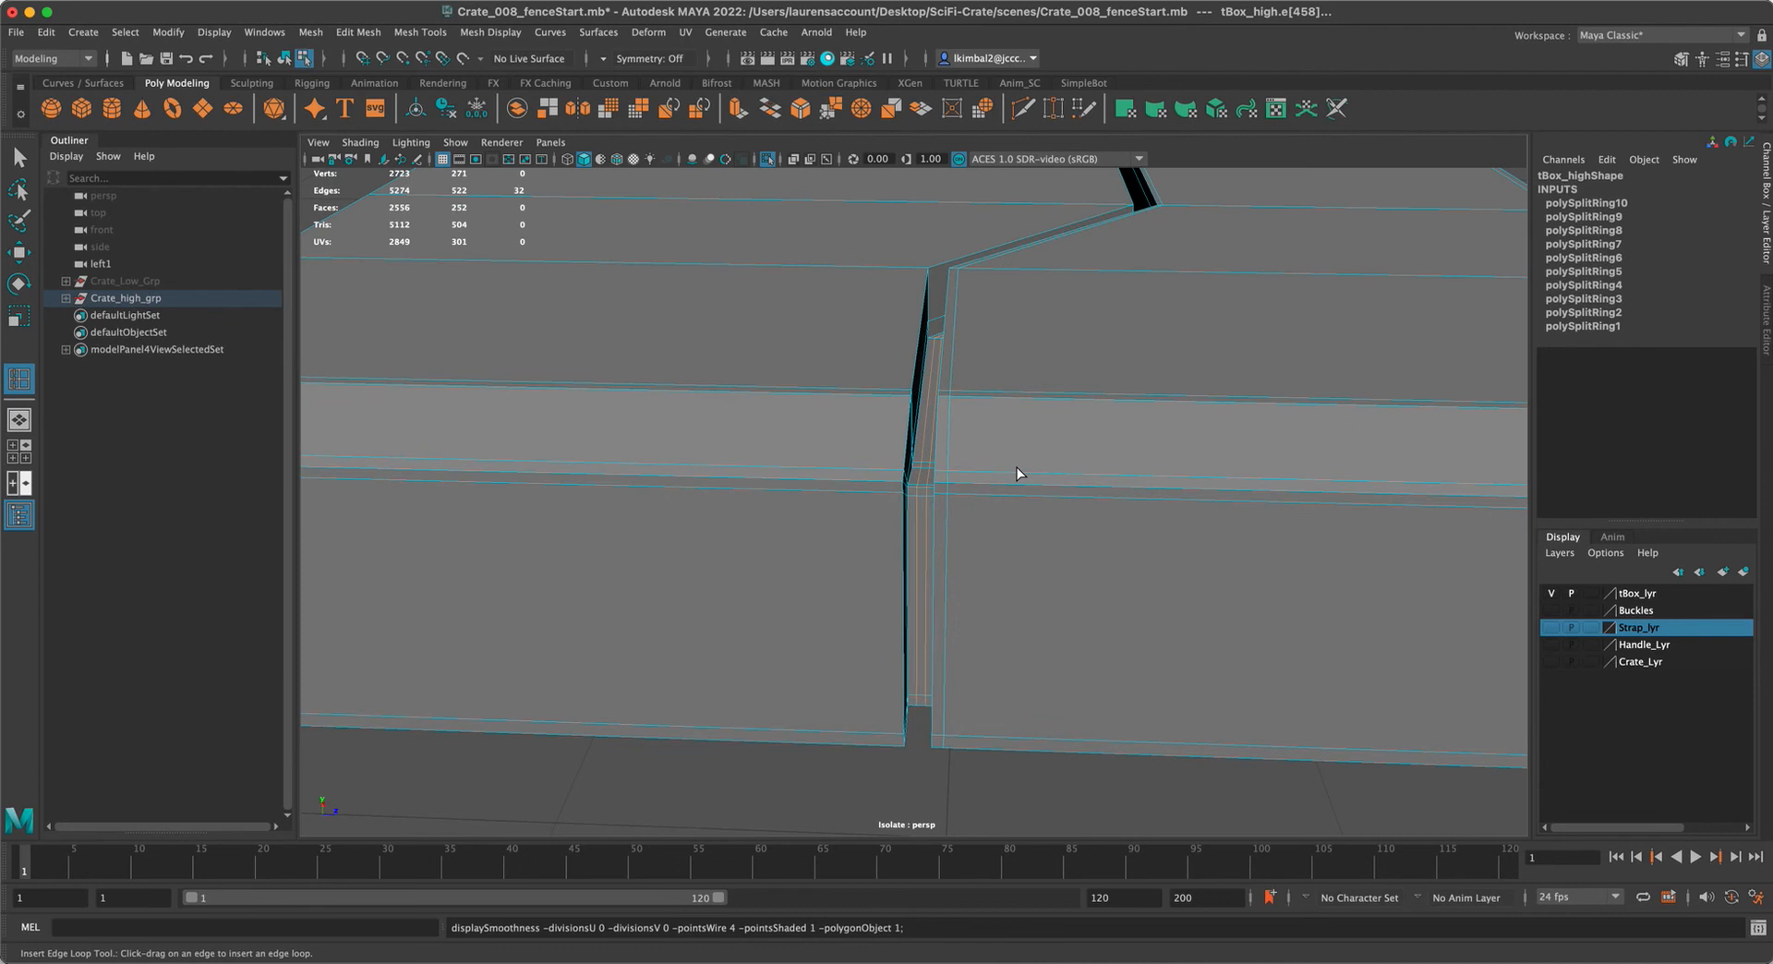
Reset the Insert Edge Loop tool to its default settings, facing the groove's other end
left_click(19, 157)
right_click_drag(877, 460, 1015, 628, "alt")
left_click_drag(1097, 744, 1041, 742, "alt")
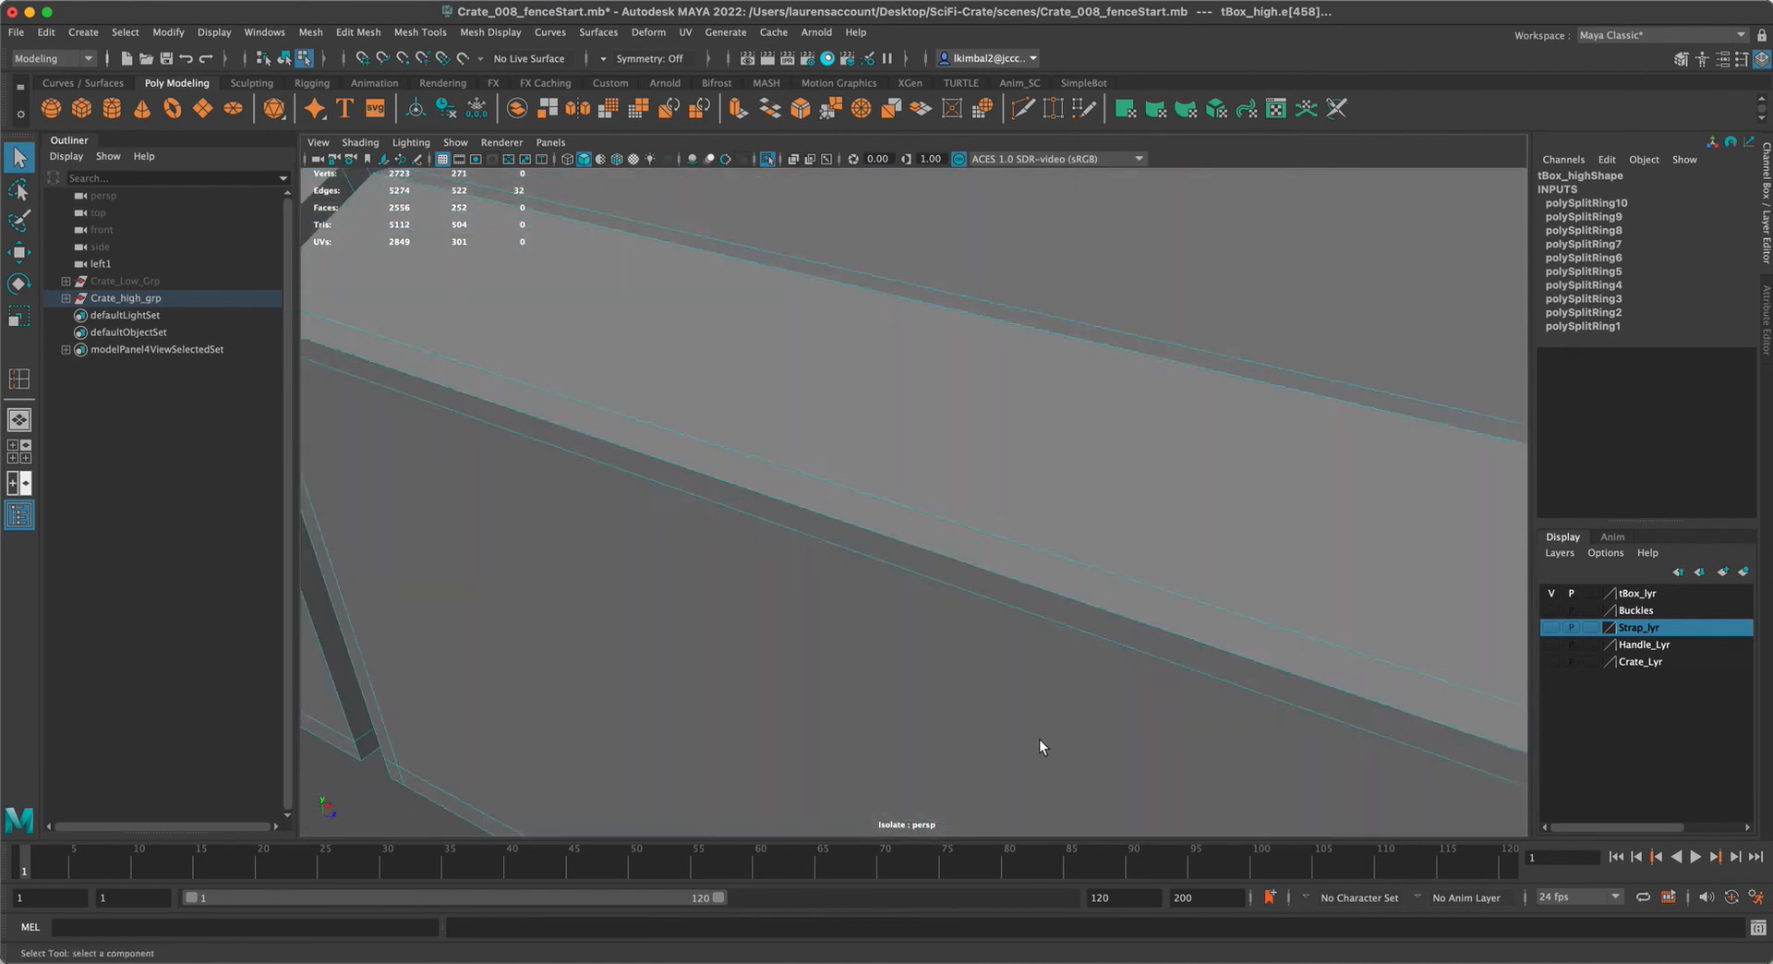
middle_click_drag(1041, 742, 1209, 712, "alt")
double_click(18, 379)
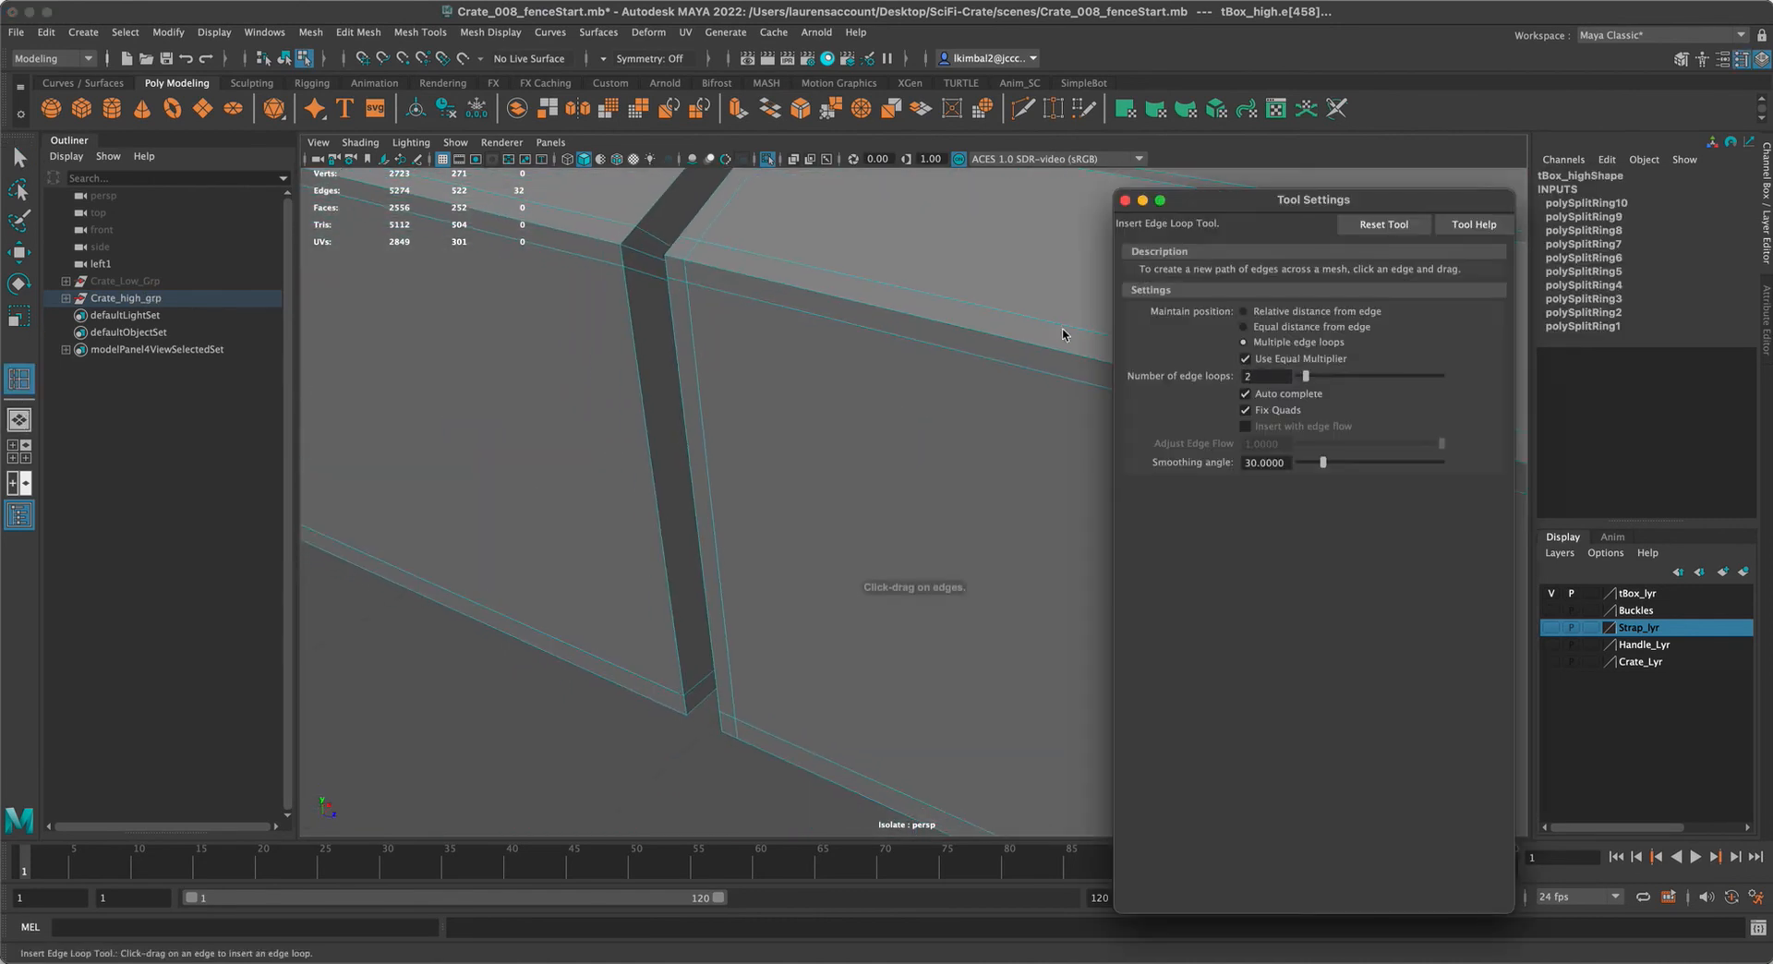
left_click(1365, 232)
Insert supporting edge loops along the remaining unsupported side of the groove and close the tool settings
left_click_drag(646, 277, 628, 269)
left_click_drag(499, 268, 591, 277, "alt")
left_click_drag(962, 288, 962, 288)
left_click(1125, 200)
Insert a vertical supporting edge loop on the box's end face beside the unsupported corner
right_click_drag(1099, 198, 836, 190, "alt")
left_click_drag(836, 189, 997, 231, "alt")
right_click_drag(822, 238, 1081, 387, "alt")
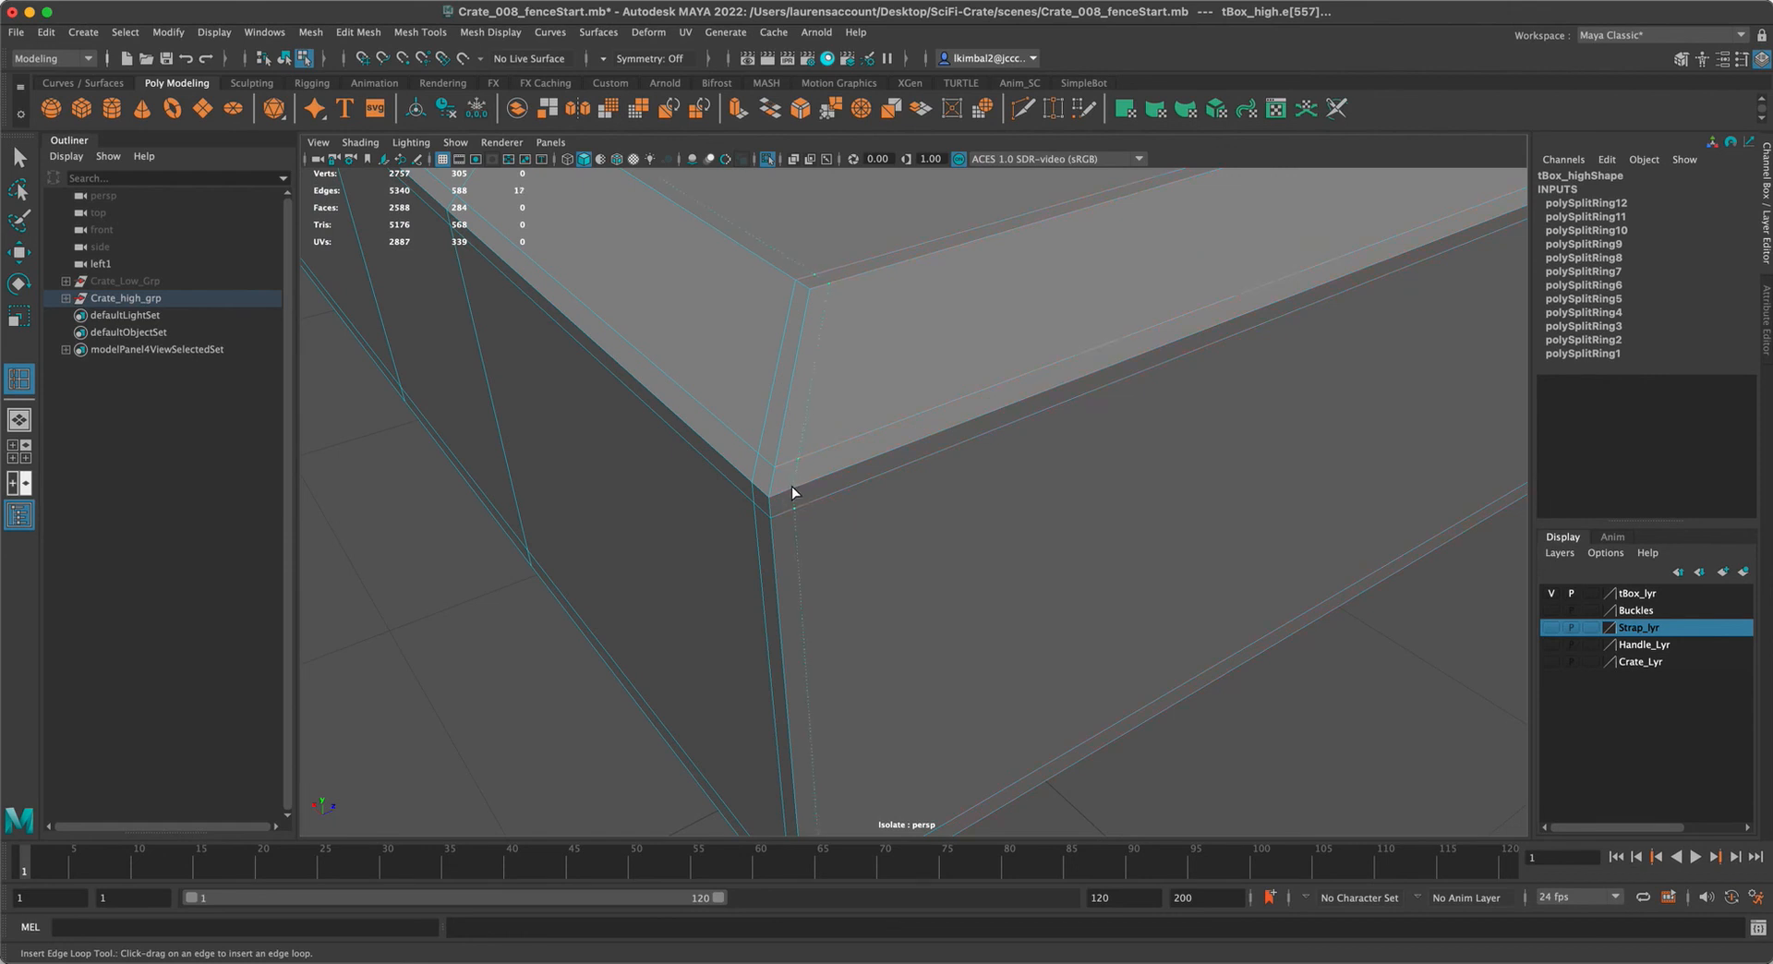
left_click(790, 486)
Insert a vertical supporting edge loop beside the box's last corner, on the face still lacking one
left_click_drag(950, 504, 851, 487, "alt")
middle_click_drag(850, 486, 889, 510, "alt")
left_click_drag(657, 471, 743, 476, "alt")
right_click_drag(748, 477, 774, 479, "alt")
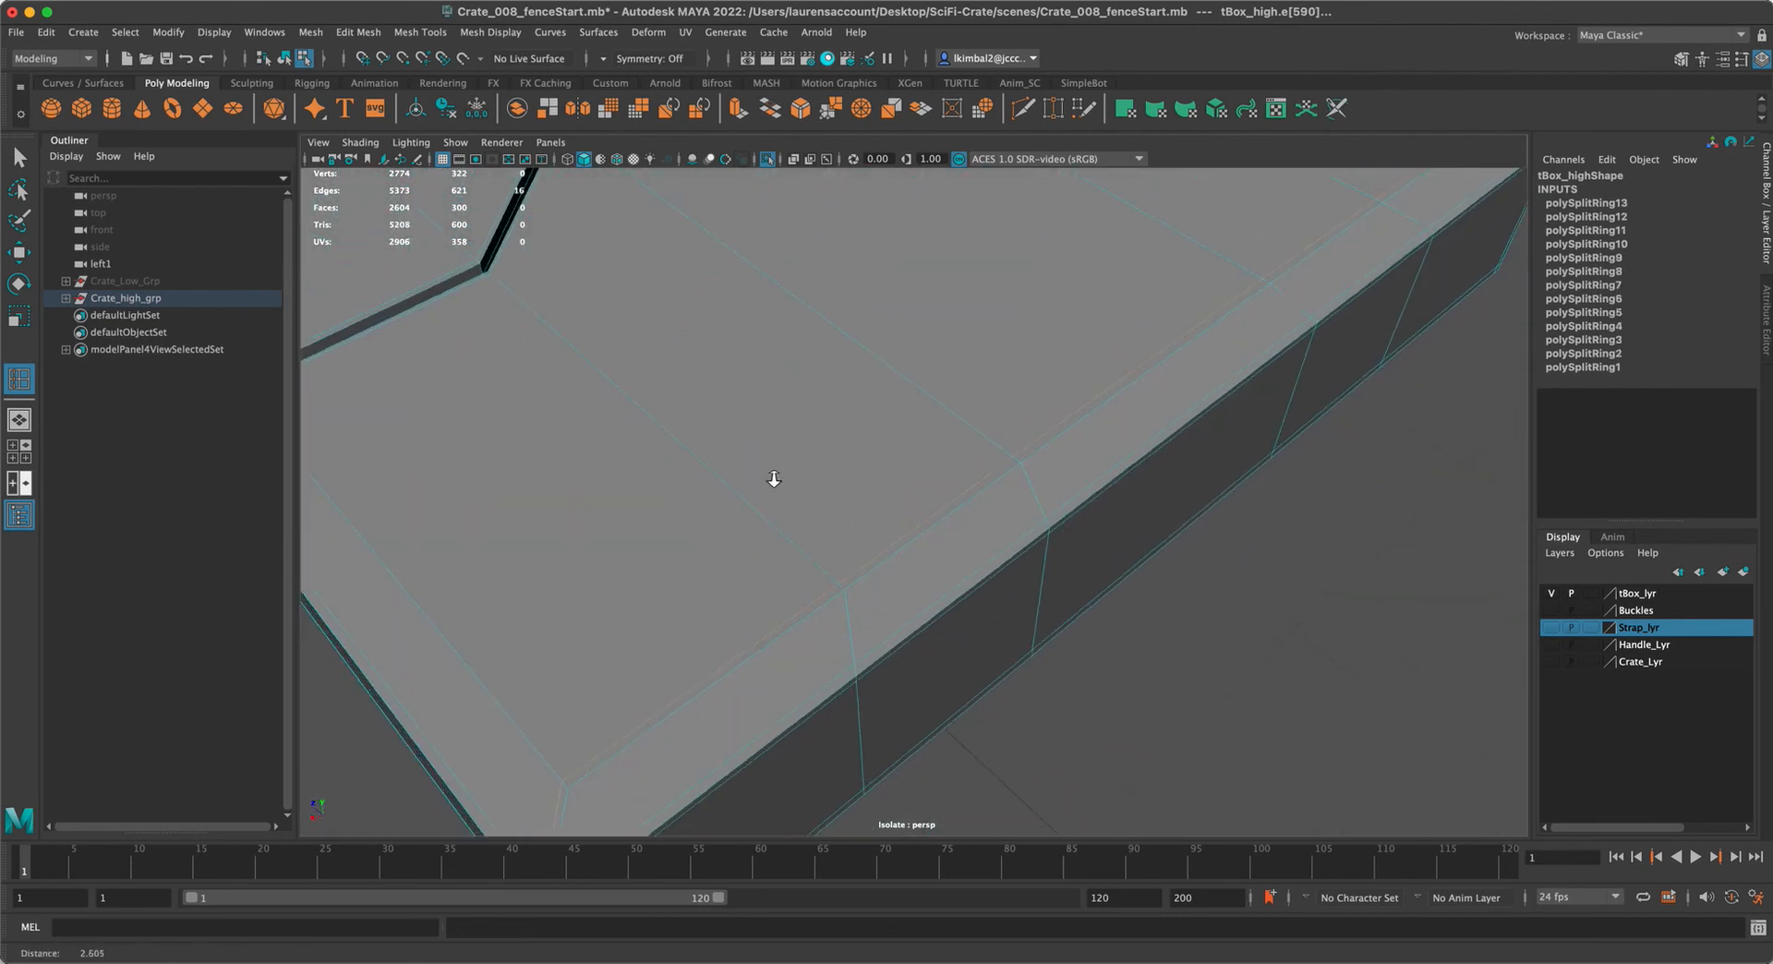
left_click_drag(775, 479, 912, 239, "alt")
right_click_drag(911, 239, 921, 481, "alt")
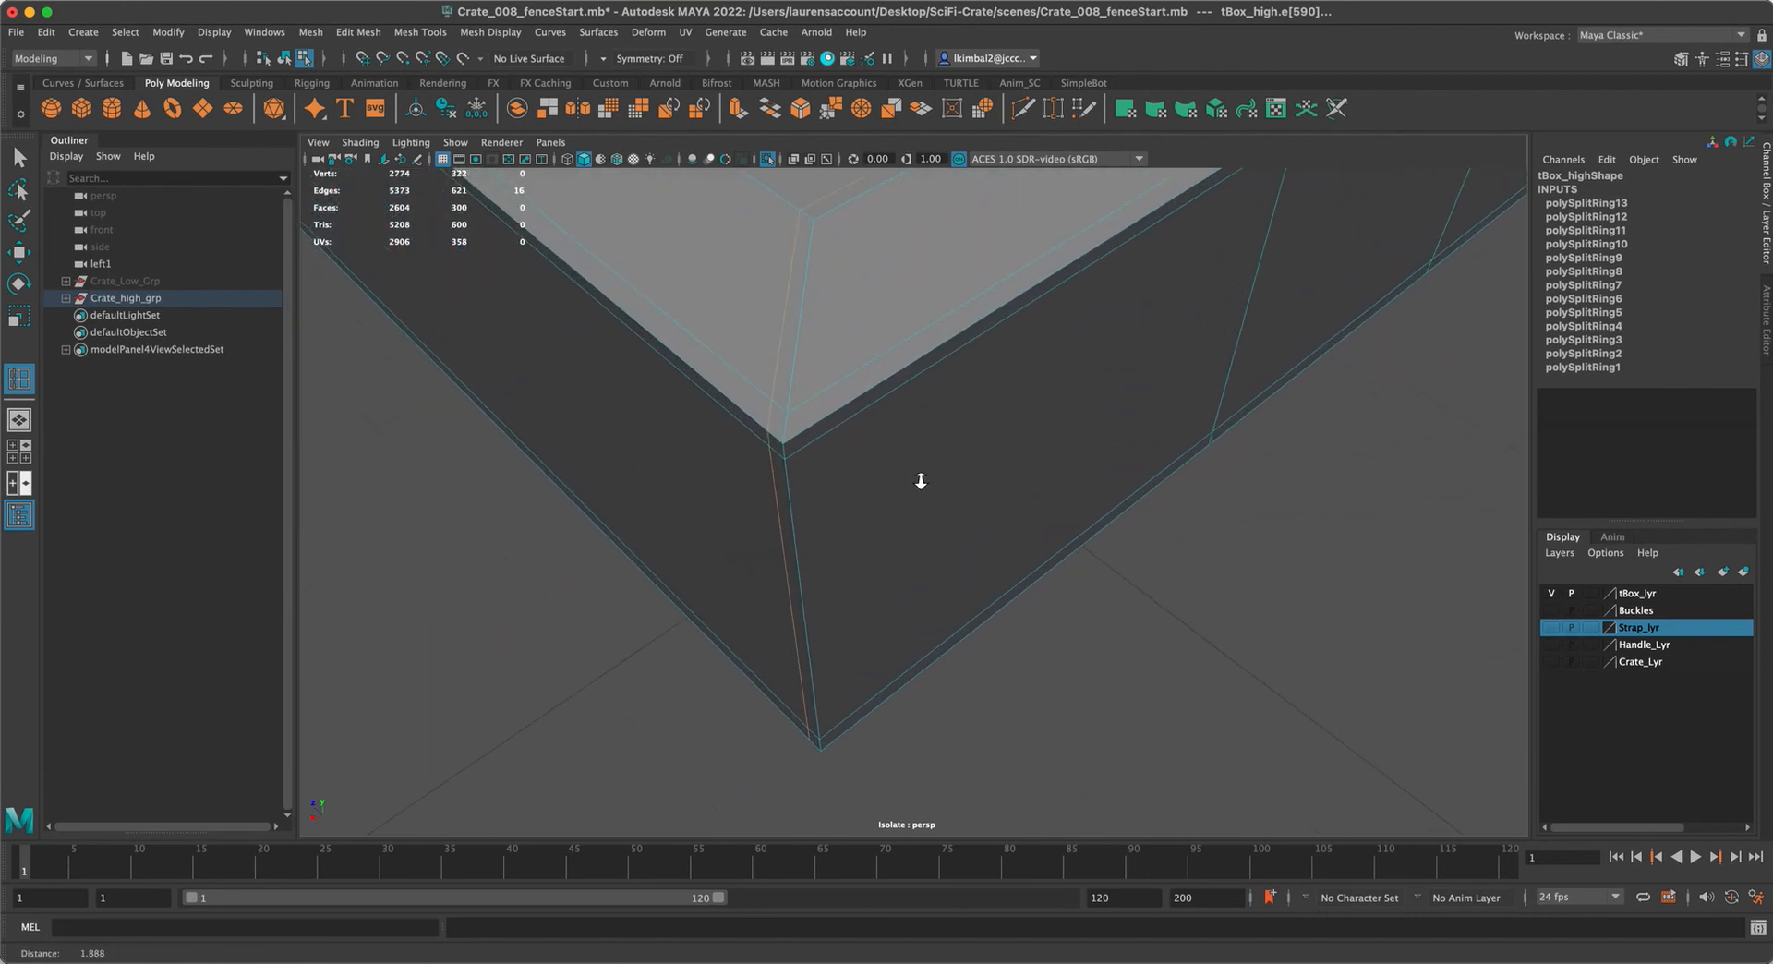
left_click(803, 430)
Insert supporting edge loops on both sides of one groove bend on the top of tBox_high
left_click_drag(803, 430, 864, 395, "alt")
right_click_drag(864, 394, 926, 459, "alt")
left_click_drag(813, 360, 610, 340, "alt")
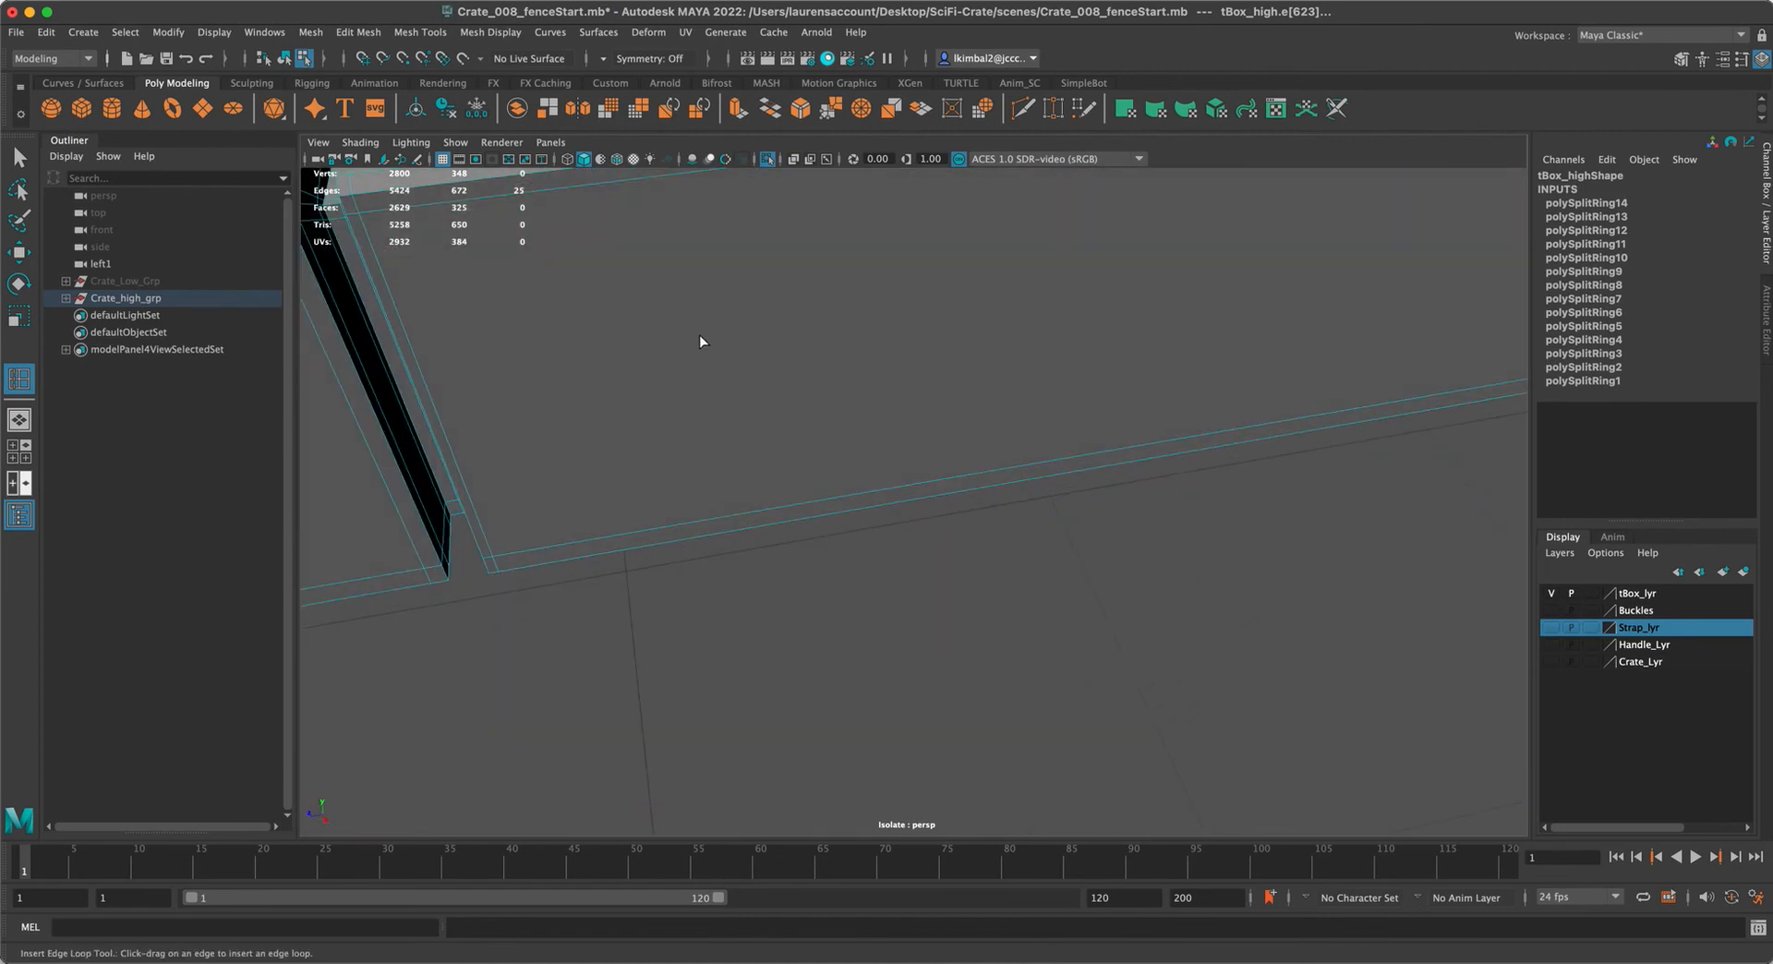
middle_click_drag(700, 340, 853, 394, "alt")
left_click_drag(853, 393, 961, 452, "alt")
middle_click_drag(961, 451, 845, 264, "alt")
right_click_drag(845, 263, 887, 364, "alt")
middle_click_drag(887, 364, 907, 524, "alt")
right_click_drag(908, 523, 1039, 563, "alt")
left_click_drag(889, 577, 892, 570, "alt")
right_click_drag(892, 569, 932, 610, "alt")
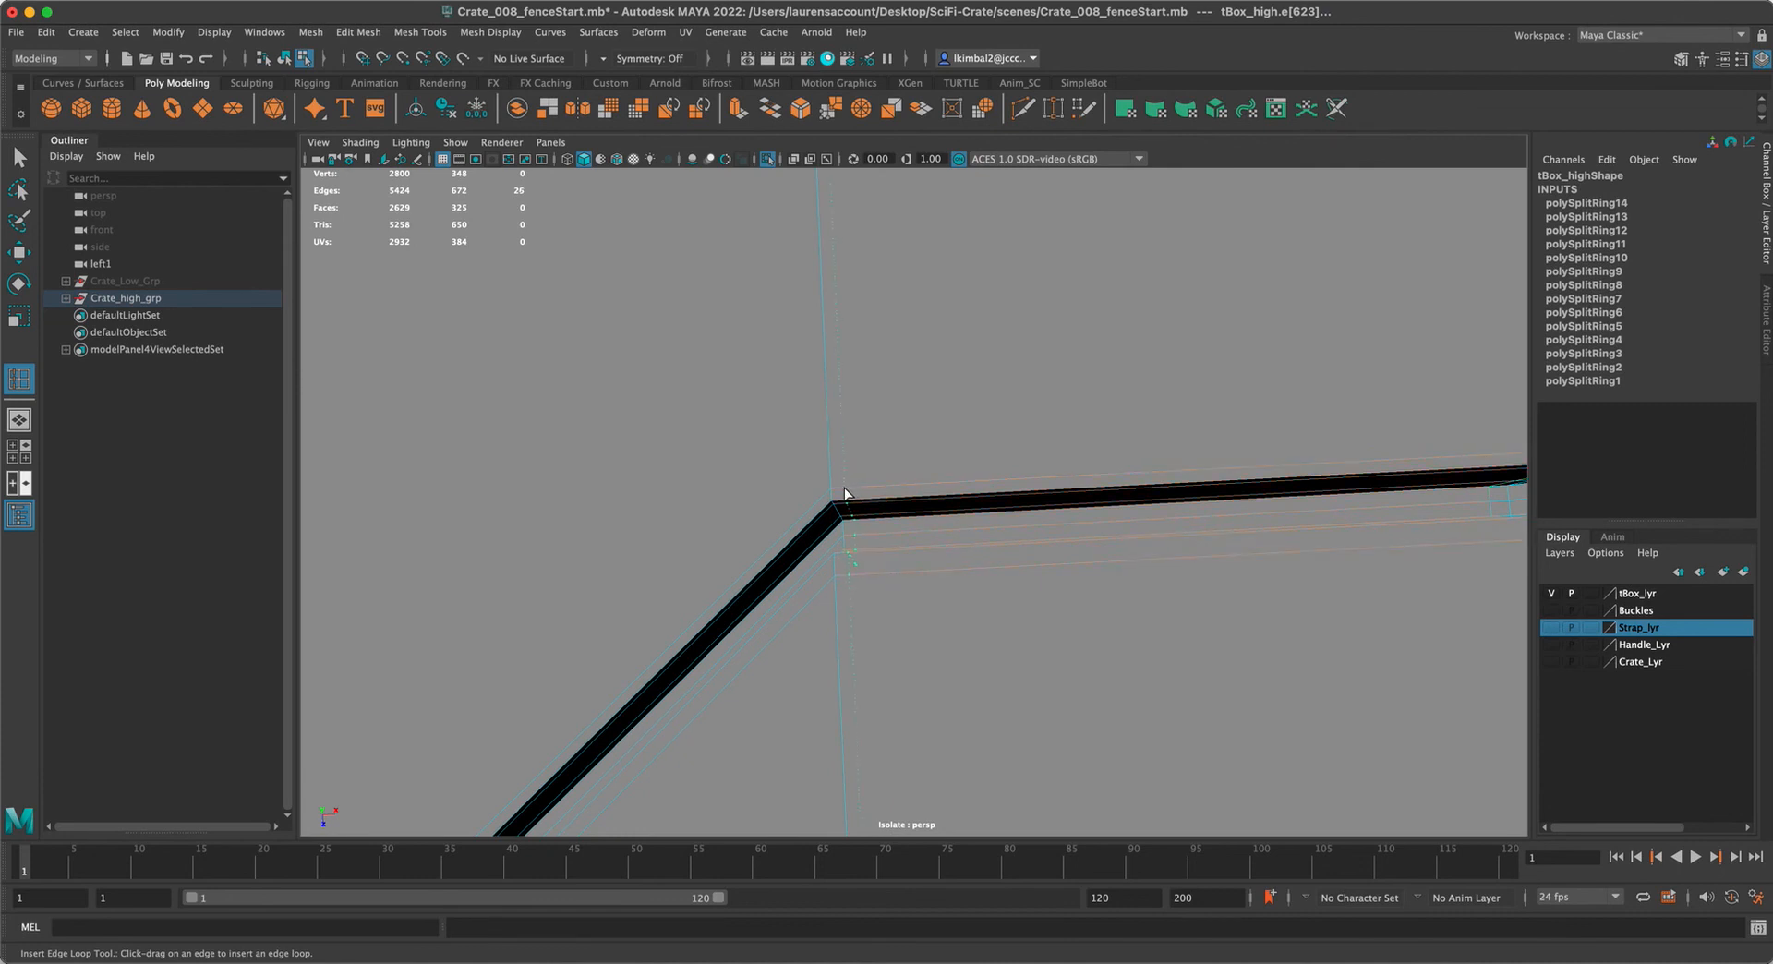
left_click(845, 492)
left_click(820, 506)
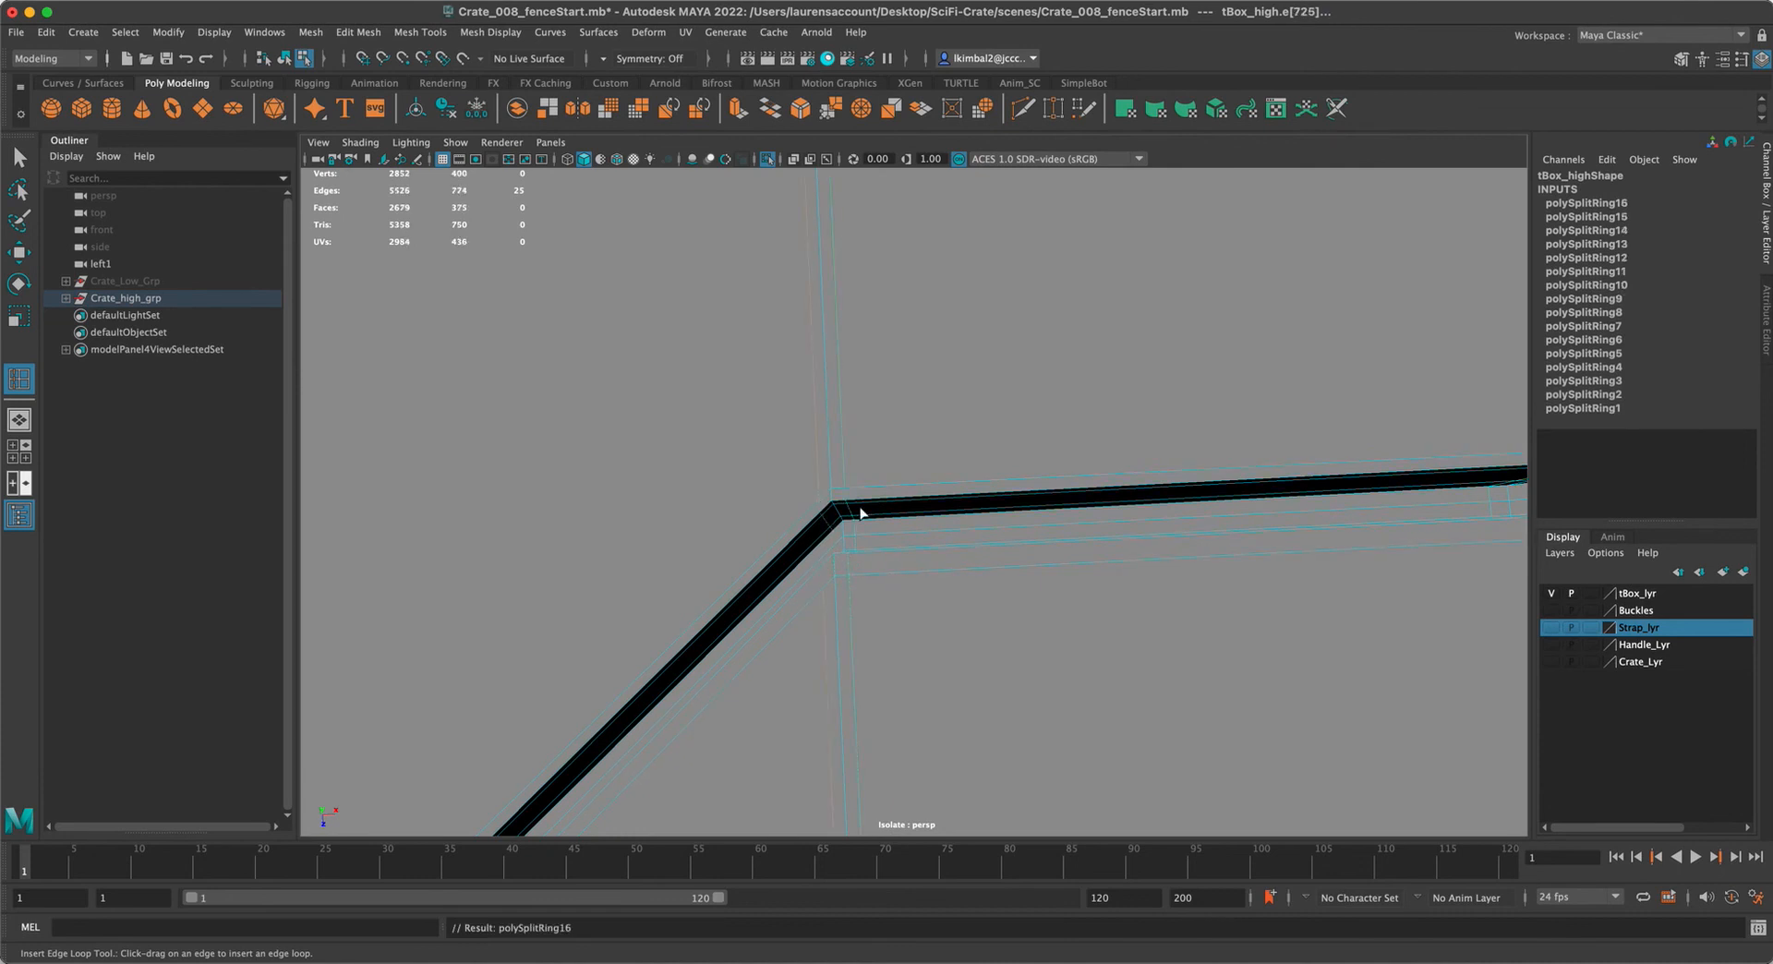
Insert a supporting edge loop on each side of the adjacent groove bend on the box's top face
right_click_drag(820, 506, 791, 501, "alt")
middle_click_drag(791, 501, 950, 347, "alt")
right_click_drag(950, 347, 959, 524, "alt")
left_click_drag(959, 523, 934, 482, "alt")
left_click(929, 454)
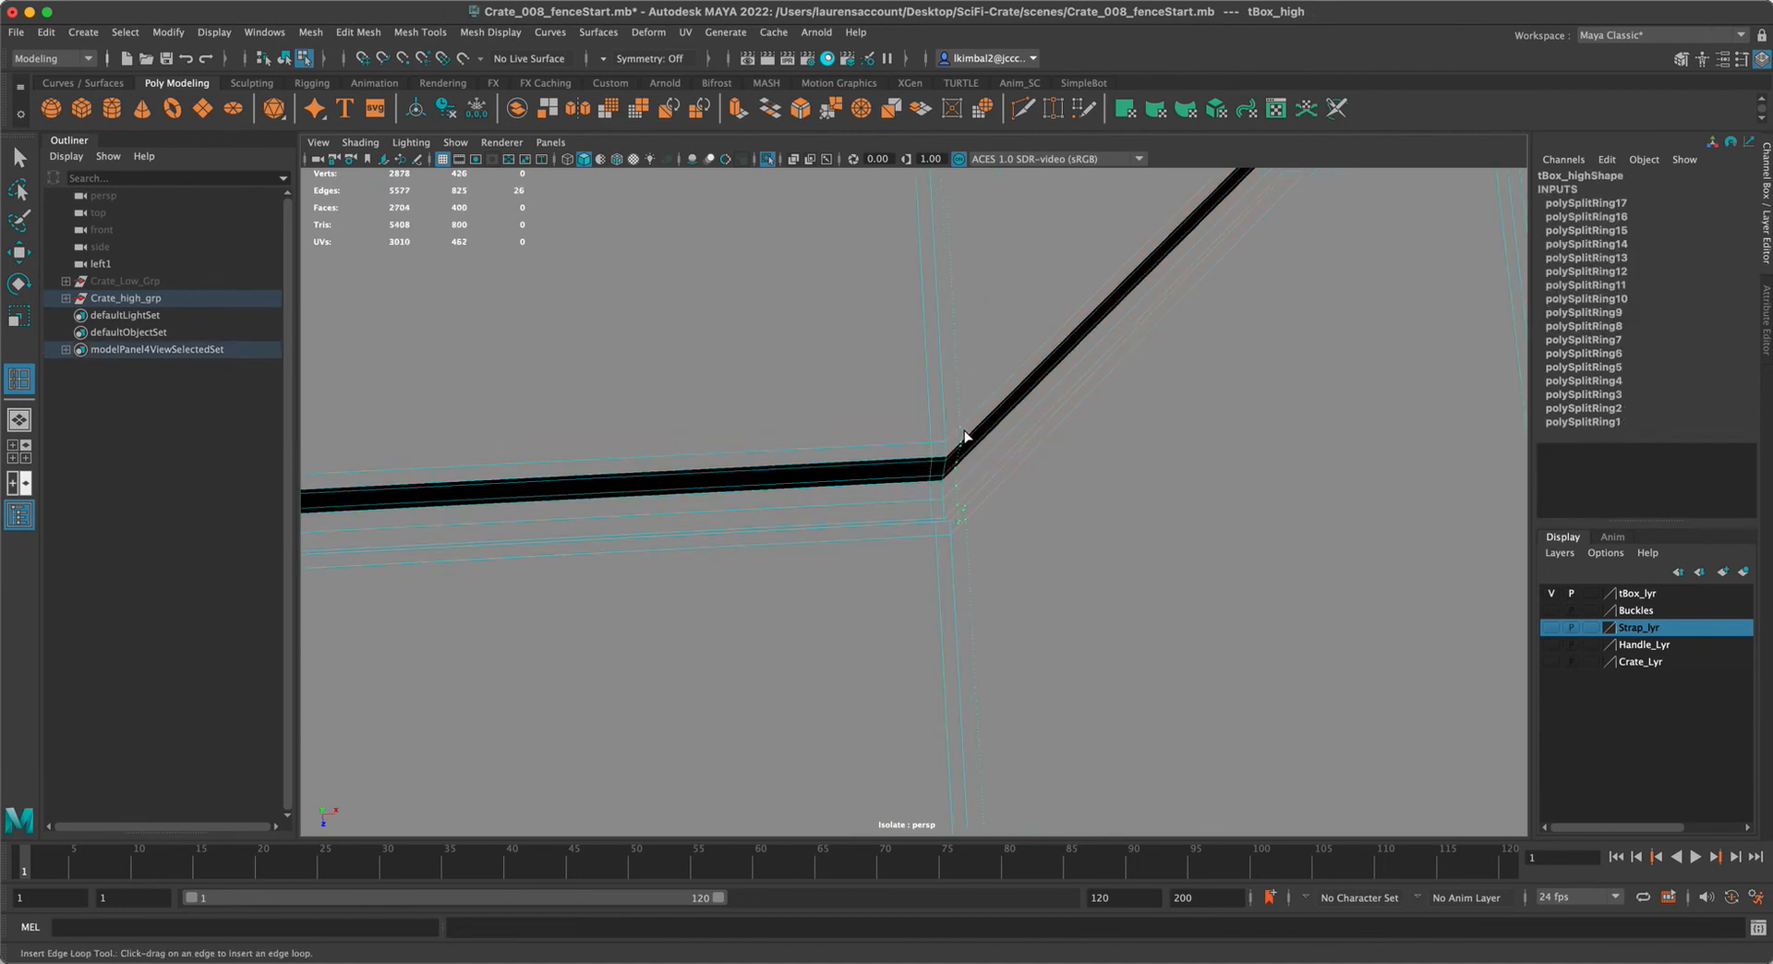
left_click(964, 437)
Insert supporting edge loops on both sides of the third groove bend
scroll(920, 460, "down", 3)
left_click_drag(920, 460, 1222, 438, "alt")
scroll(934, 513, "up", 5)
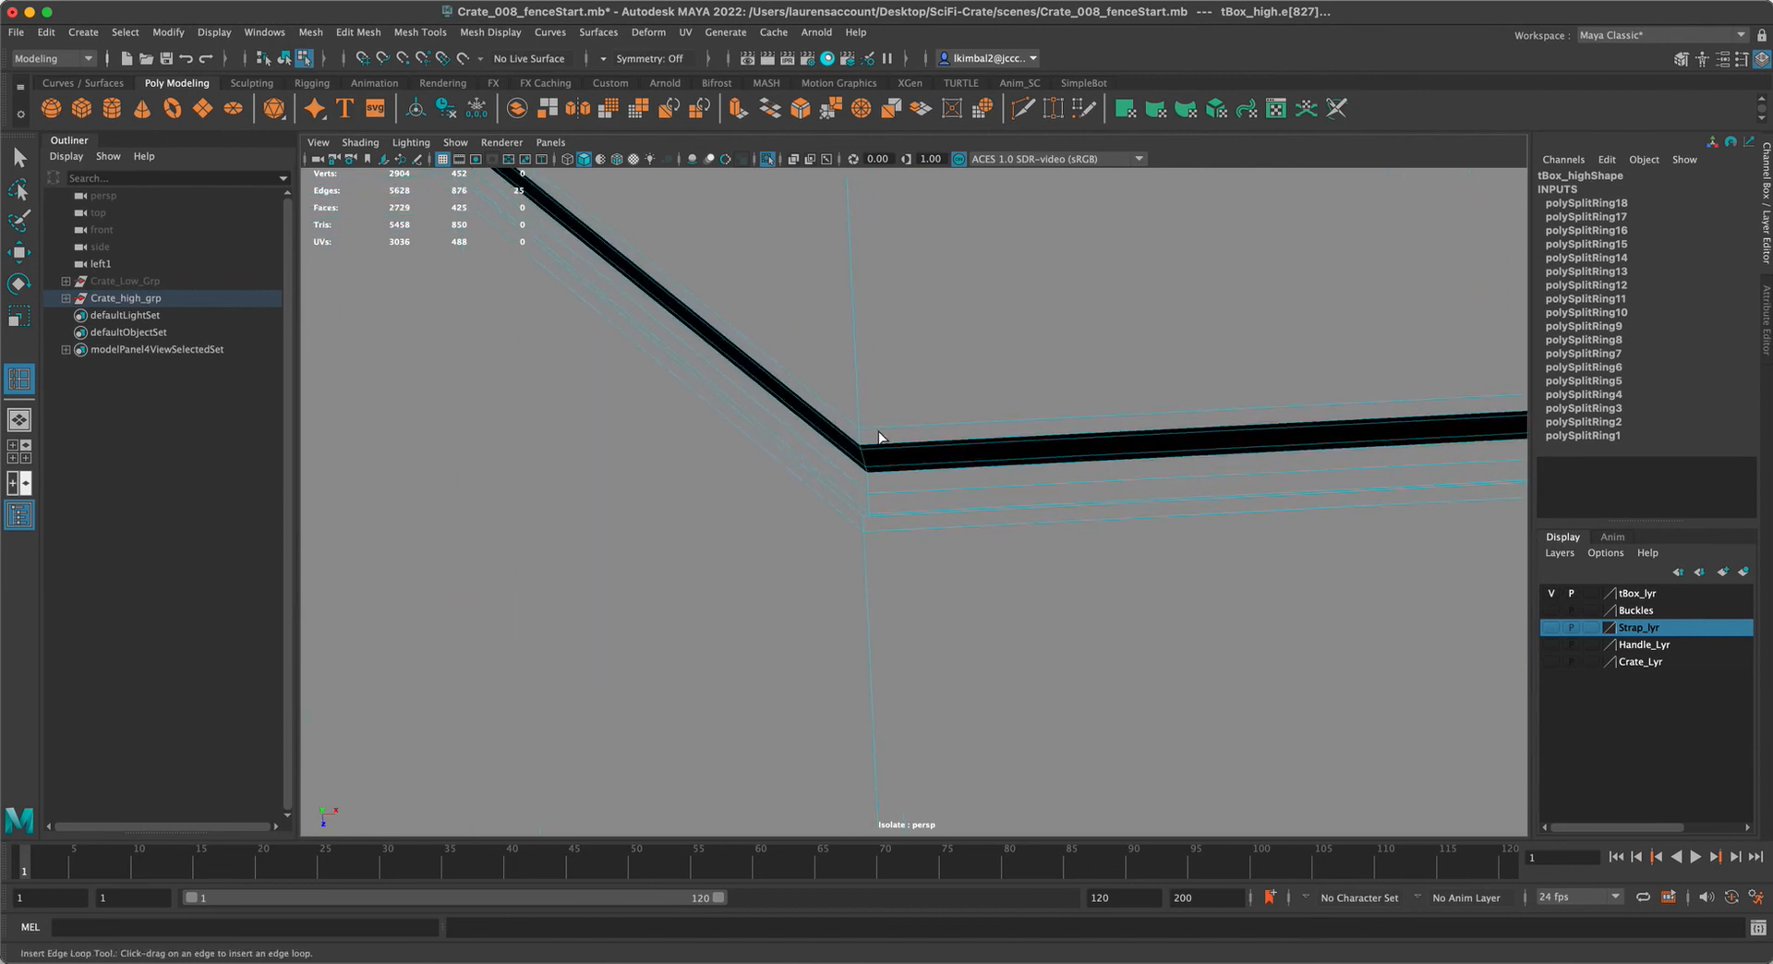
left_click(872, 428)
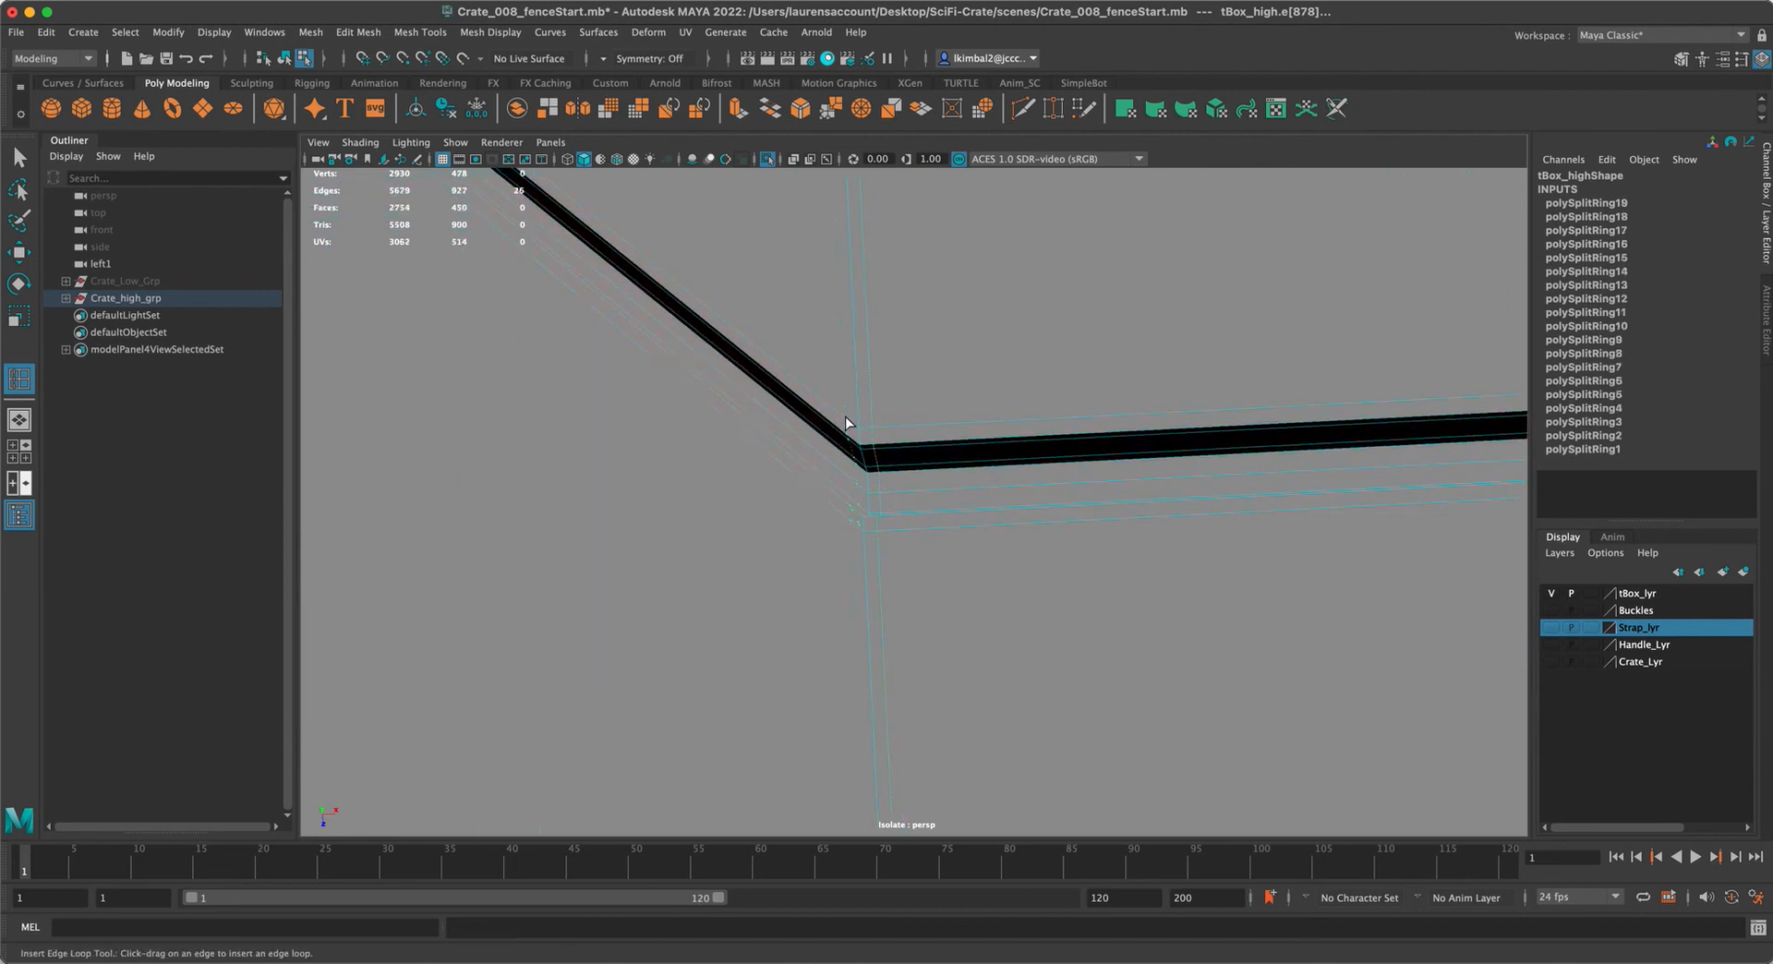
left_click(844, 414)
Add supporting edge loops on either side of the last unsupported groove bend
scroll(819, 440, "down", 3)
scroll(905, 508, "up", 5)
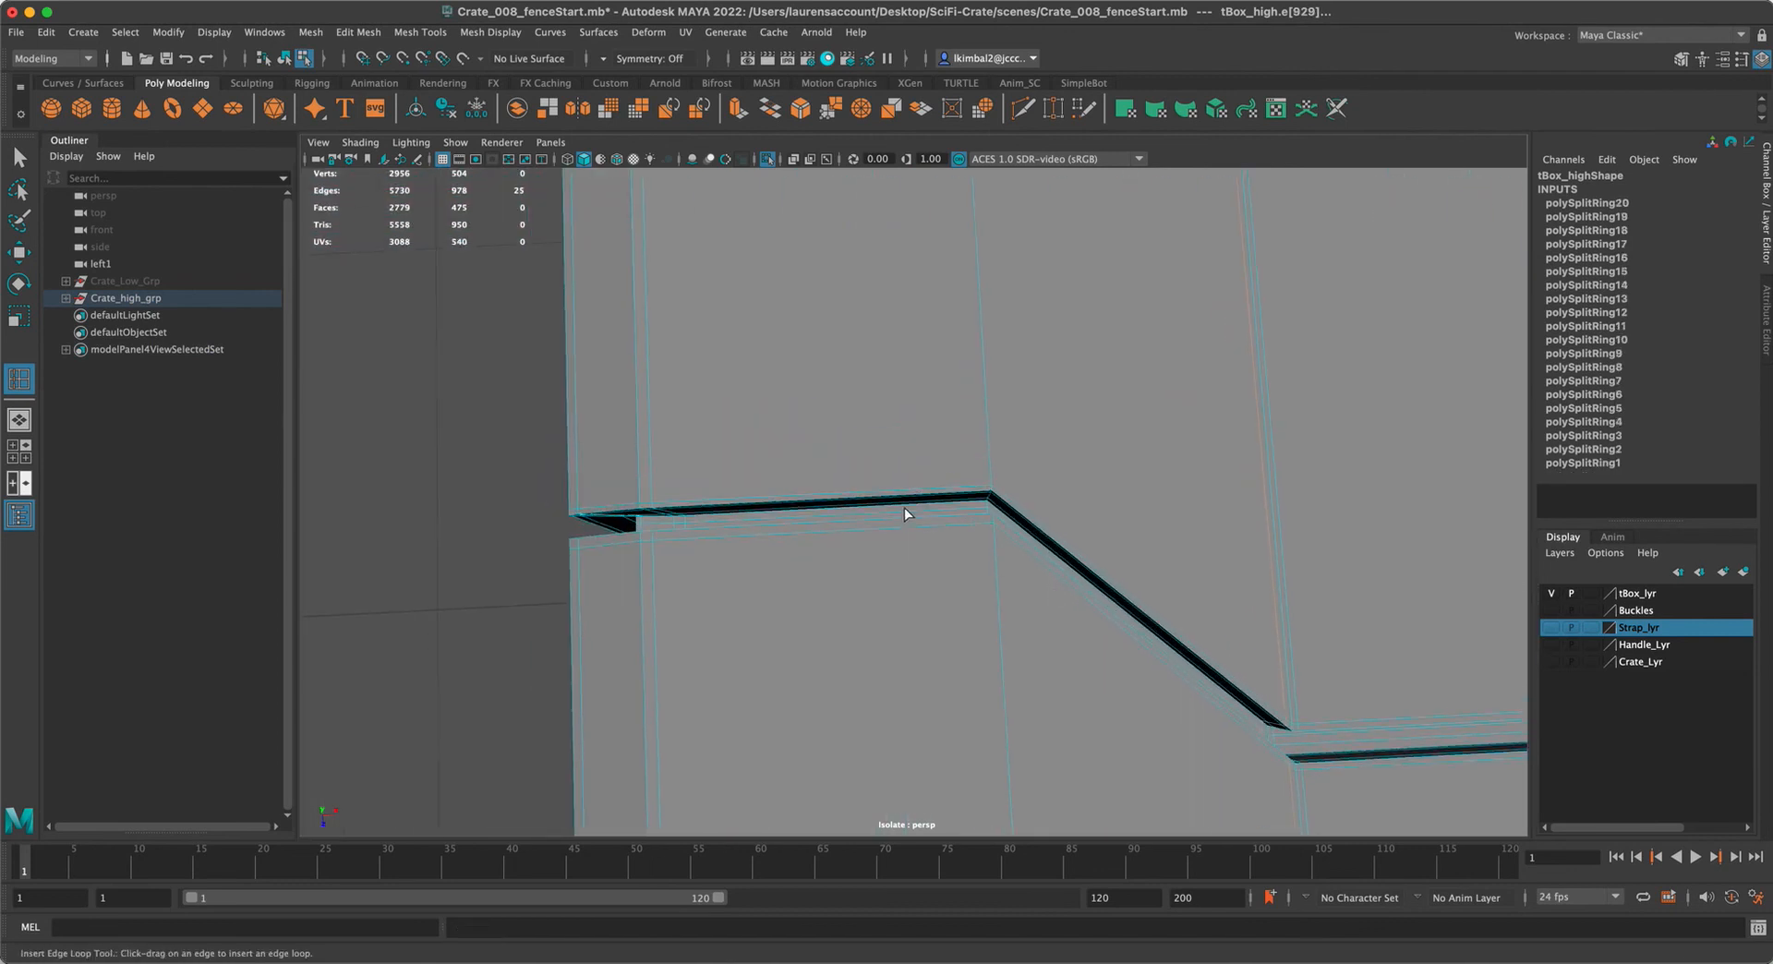
scroll(940, 539, "up", 3)
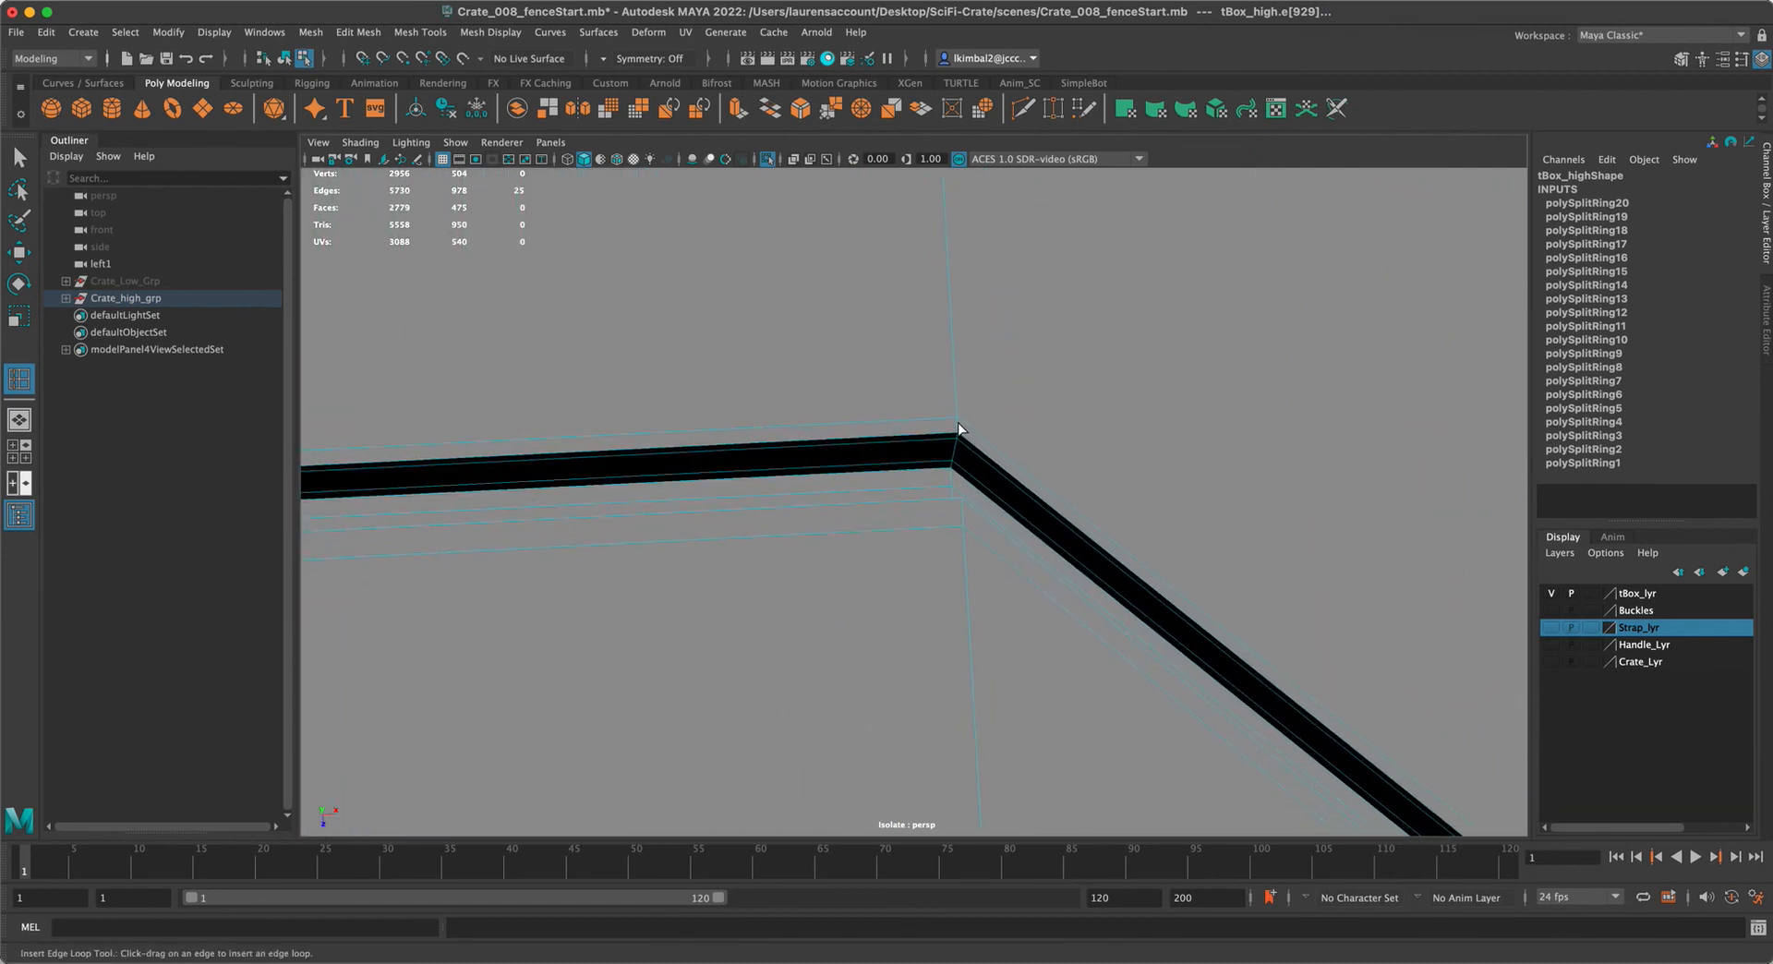
left_click_drag(977, 431, 968, 431)
left_click(943, 427)
Return to object selection, turn on the smooth mesh preview for tBox_high and inspect its edges and groove
scroll(851, 447, "down", 8)
left_click_drag(851, 447, 712, 518, "alt")
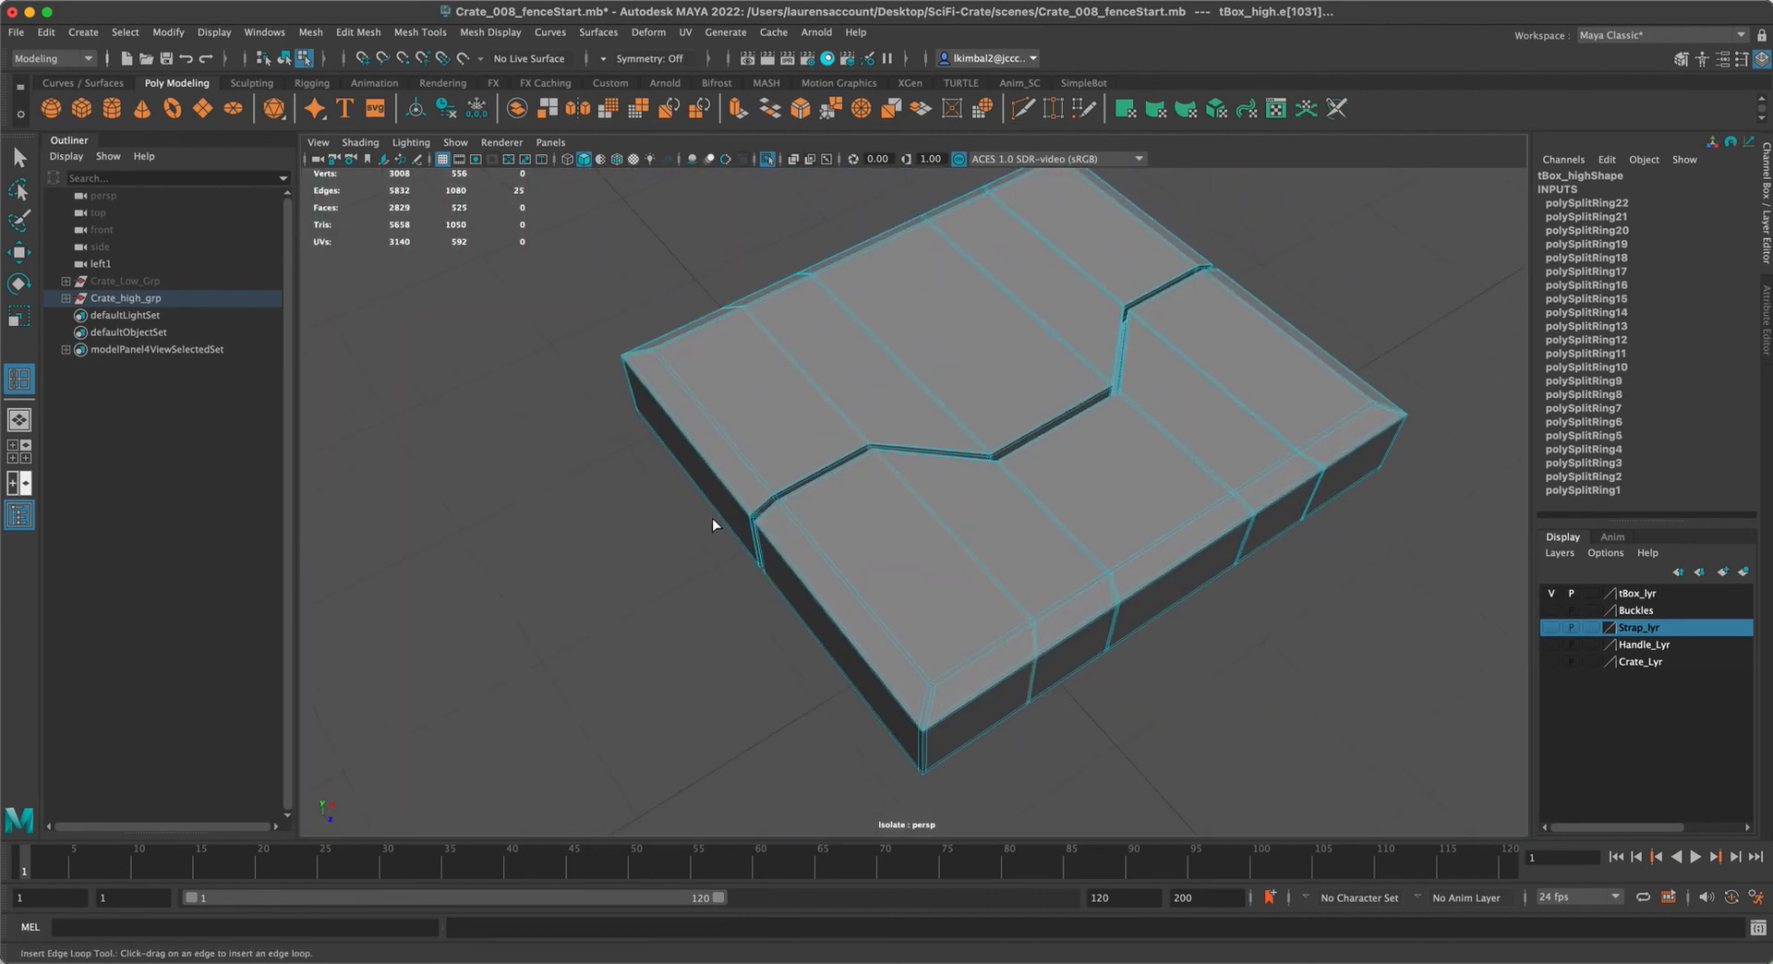
key("F8")
key("q")
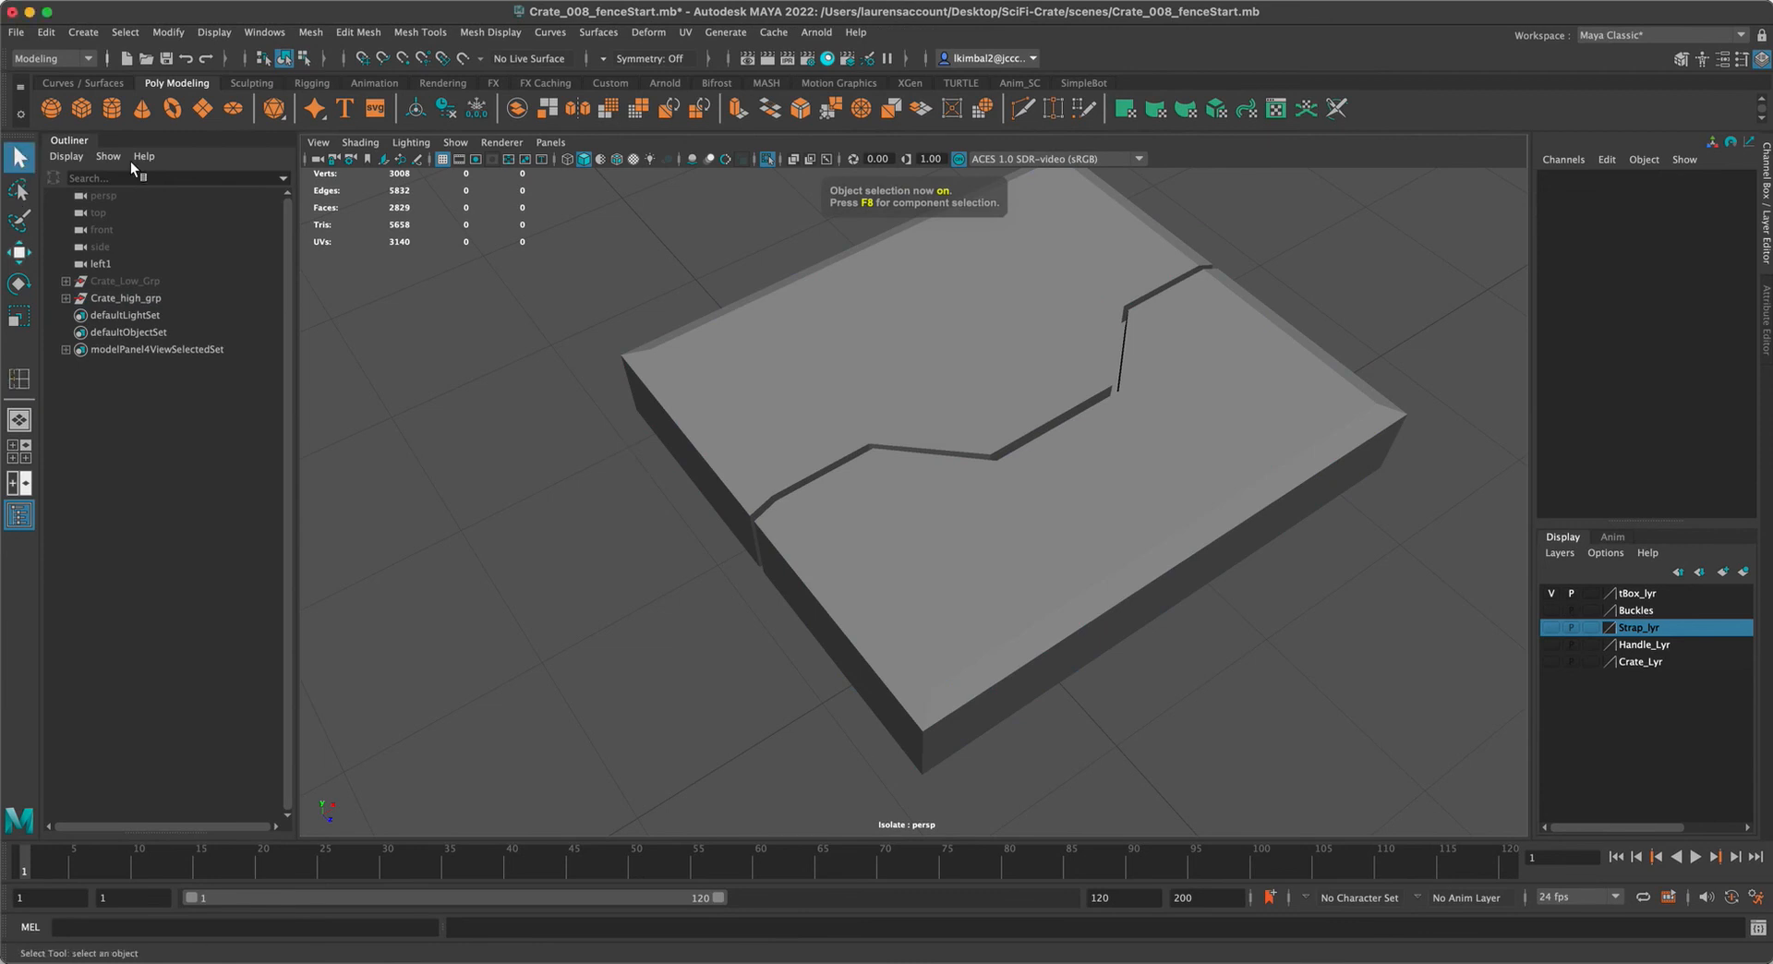
left_click(855, 351)
key("3")
left_click(485, 414)
left_click_drag(487, 412, 538, 495, "alt")
right_click_drag(539, 495, 702, 609, "alt")
left_click_drag(702, 609, 650, 640, "alt")
right_click_drag(771, 639, 721, 619, "alt")
left_click_drag(720, 619, 641, 591, "alt")
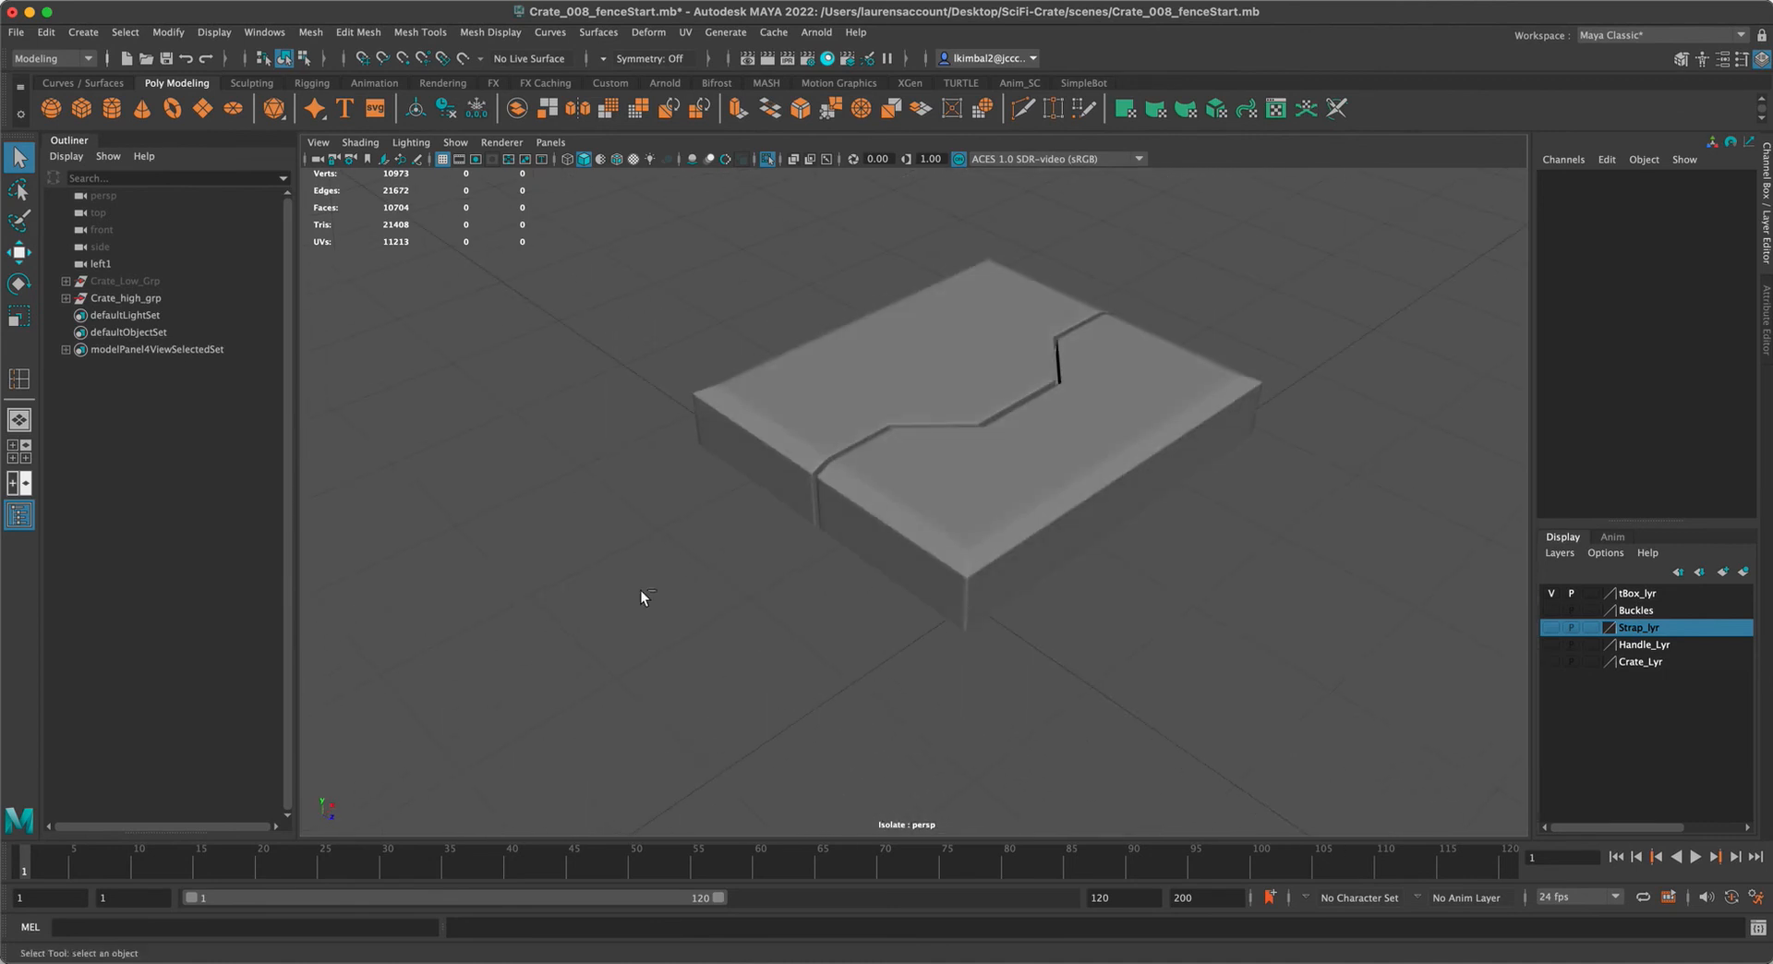
Turn off the isolated view and show the Buckles, Strap_lyr, Handle_Lyr and Crate_Lyr layers
key("ctrl+1")
left_click_drag(691, 597, 1201, 670, "alt")
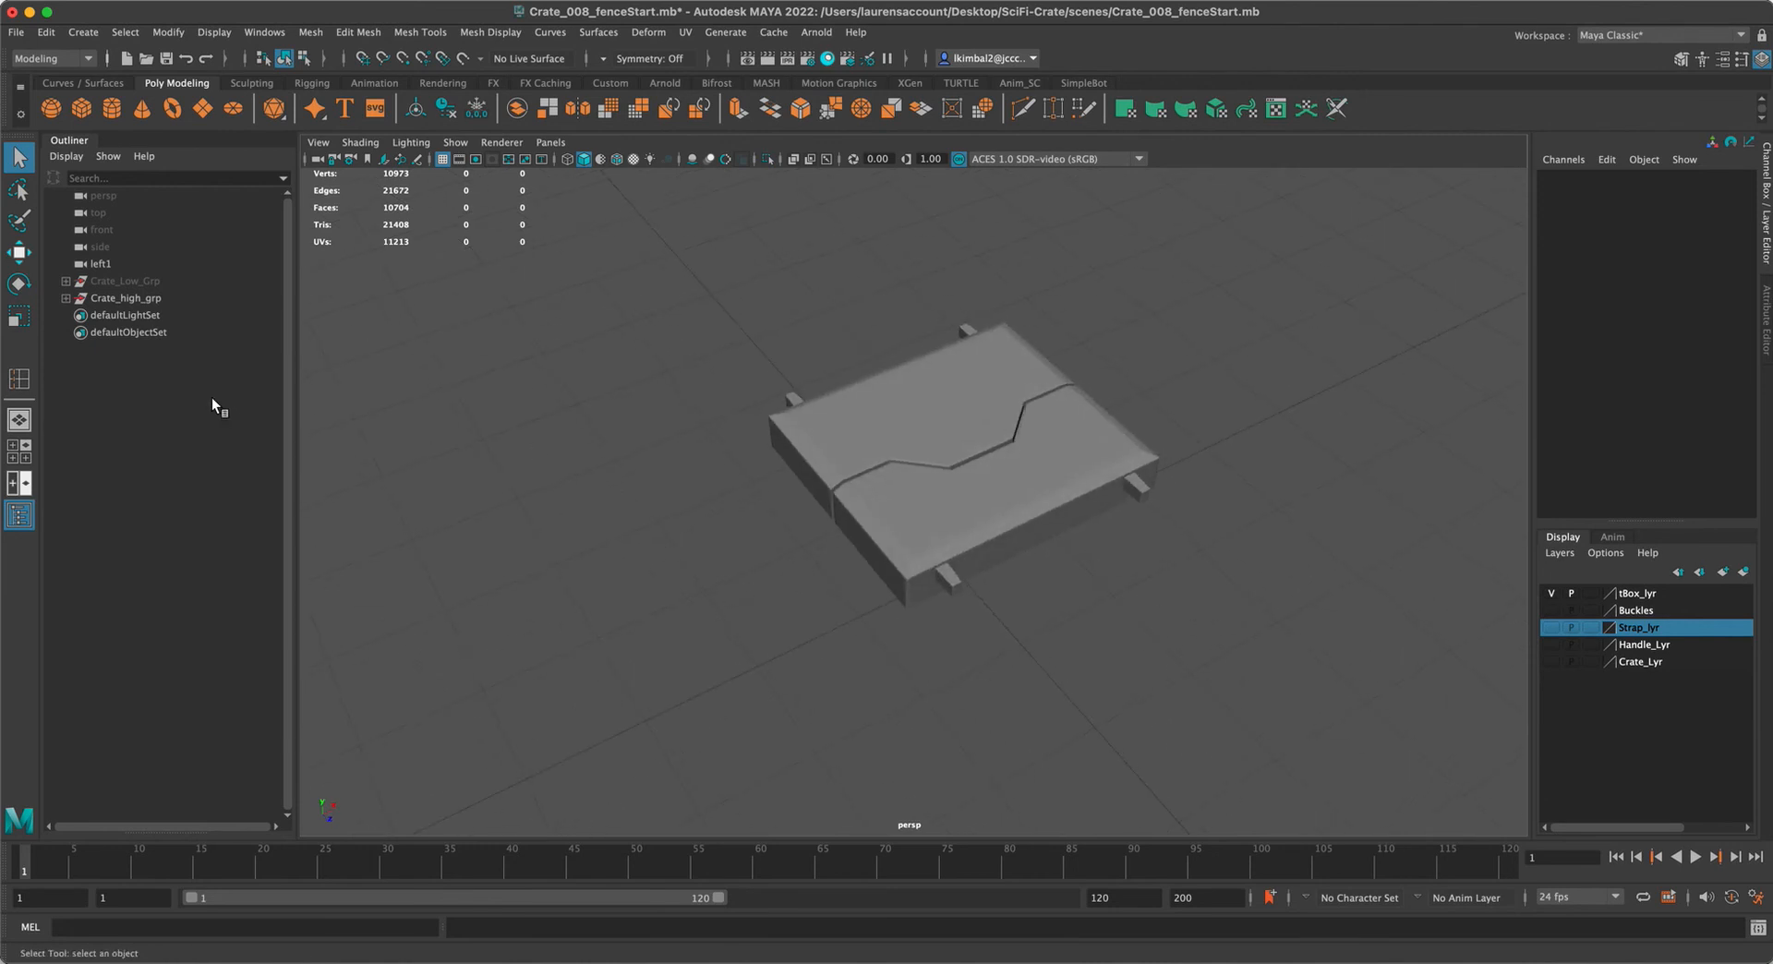
left_click(1547, 610)
left_click(1548, 626)
left_click(1553, 645)
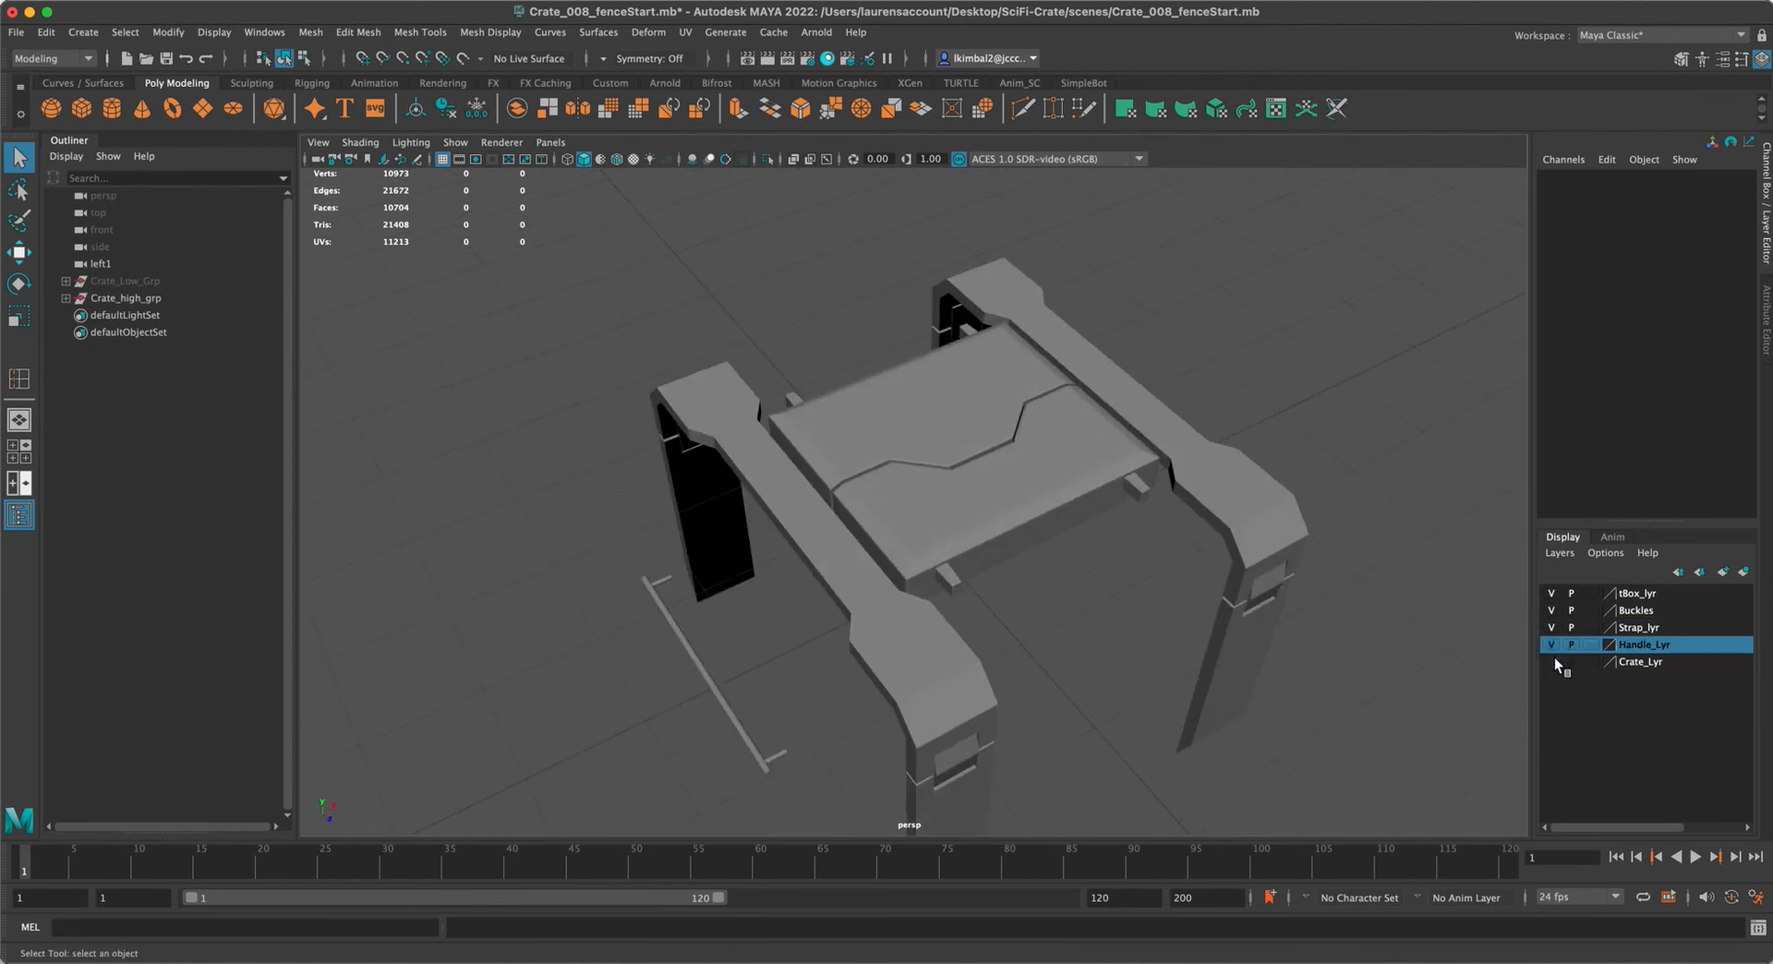
left_click(1552, 661)
Select the whole crate to check its polygon counts and examine the smoothed model from several sides
scroll(628, 395, "down", 3)
left_click_drag(628, 395, 1313, 768)
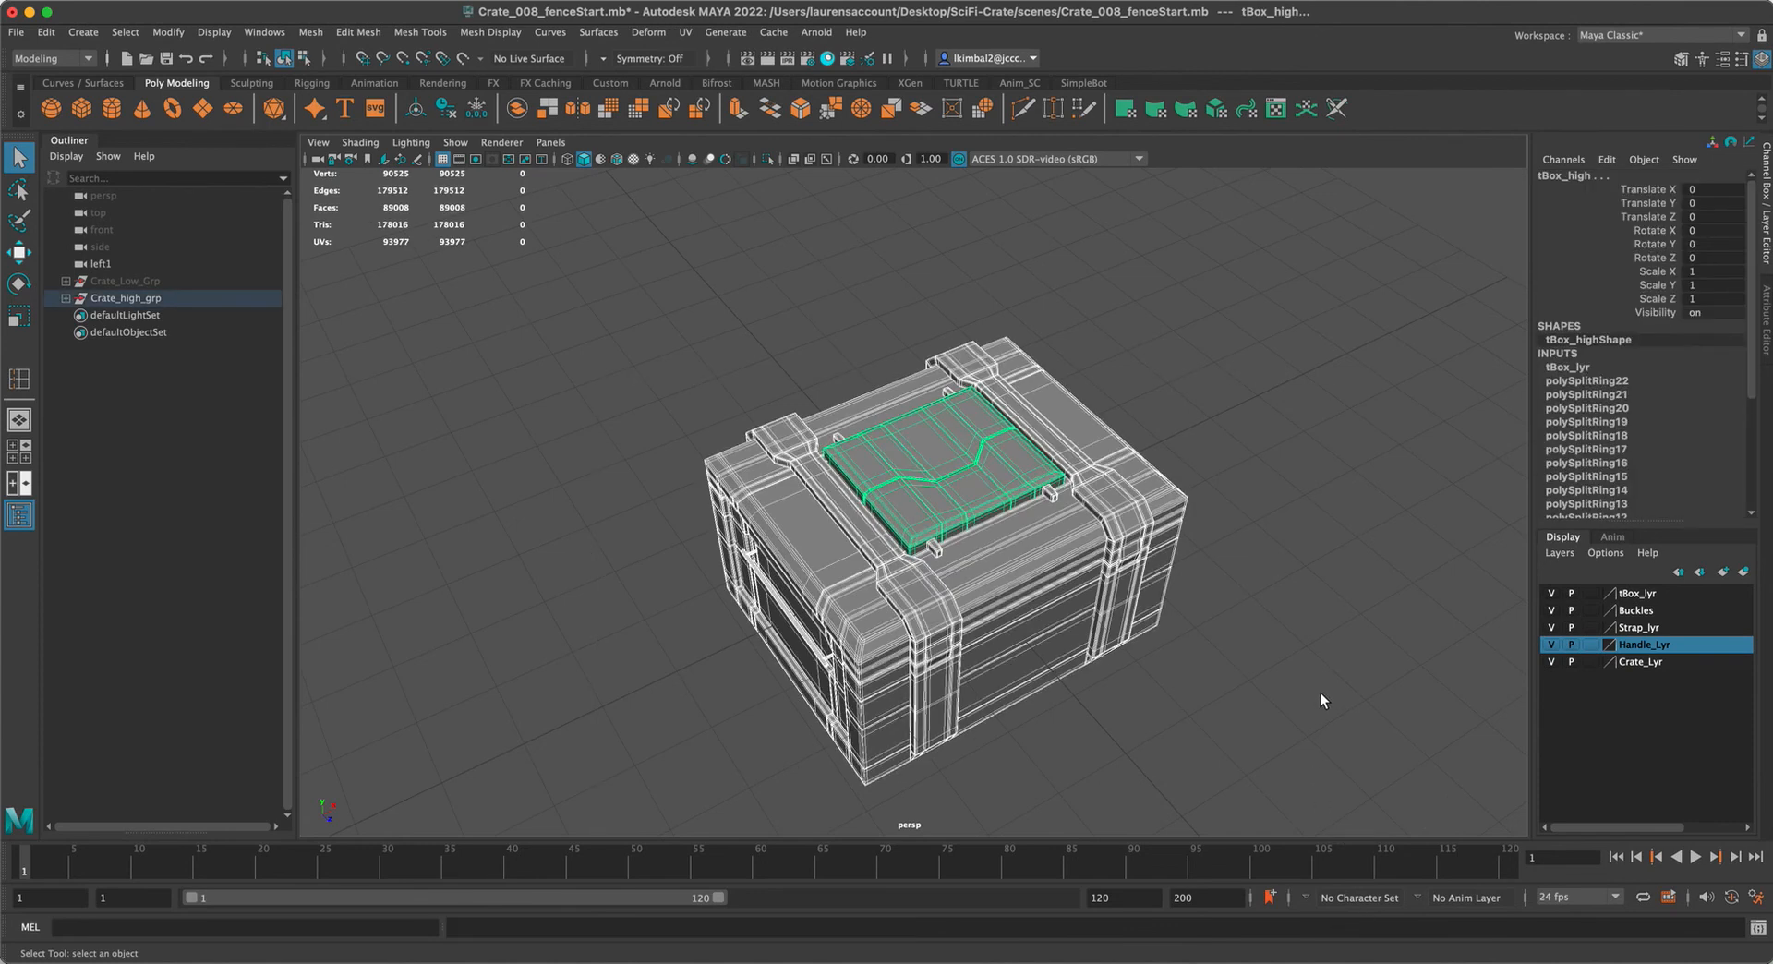
left_click(1320, 693)
left_click_drag(1260, 673, 1271, 637, "alt")
left_click_drag(649, 318, 1149, 727)
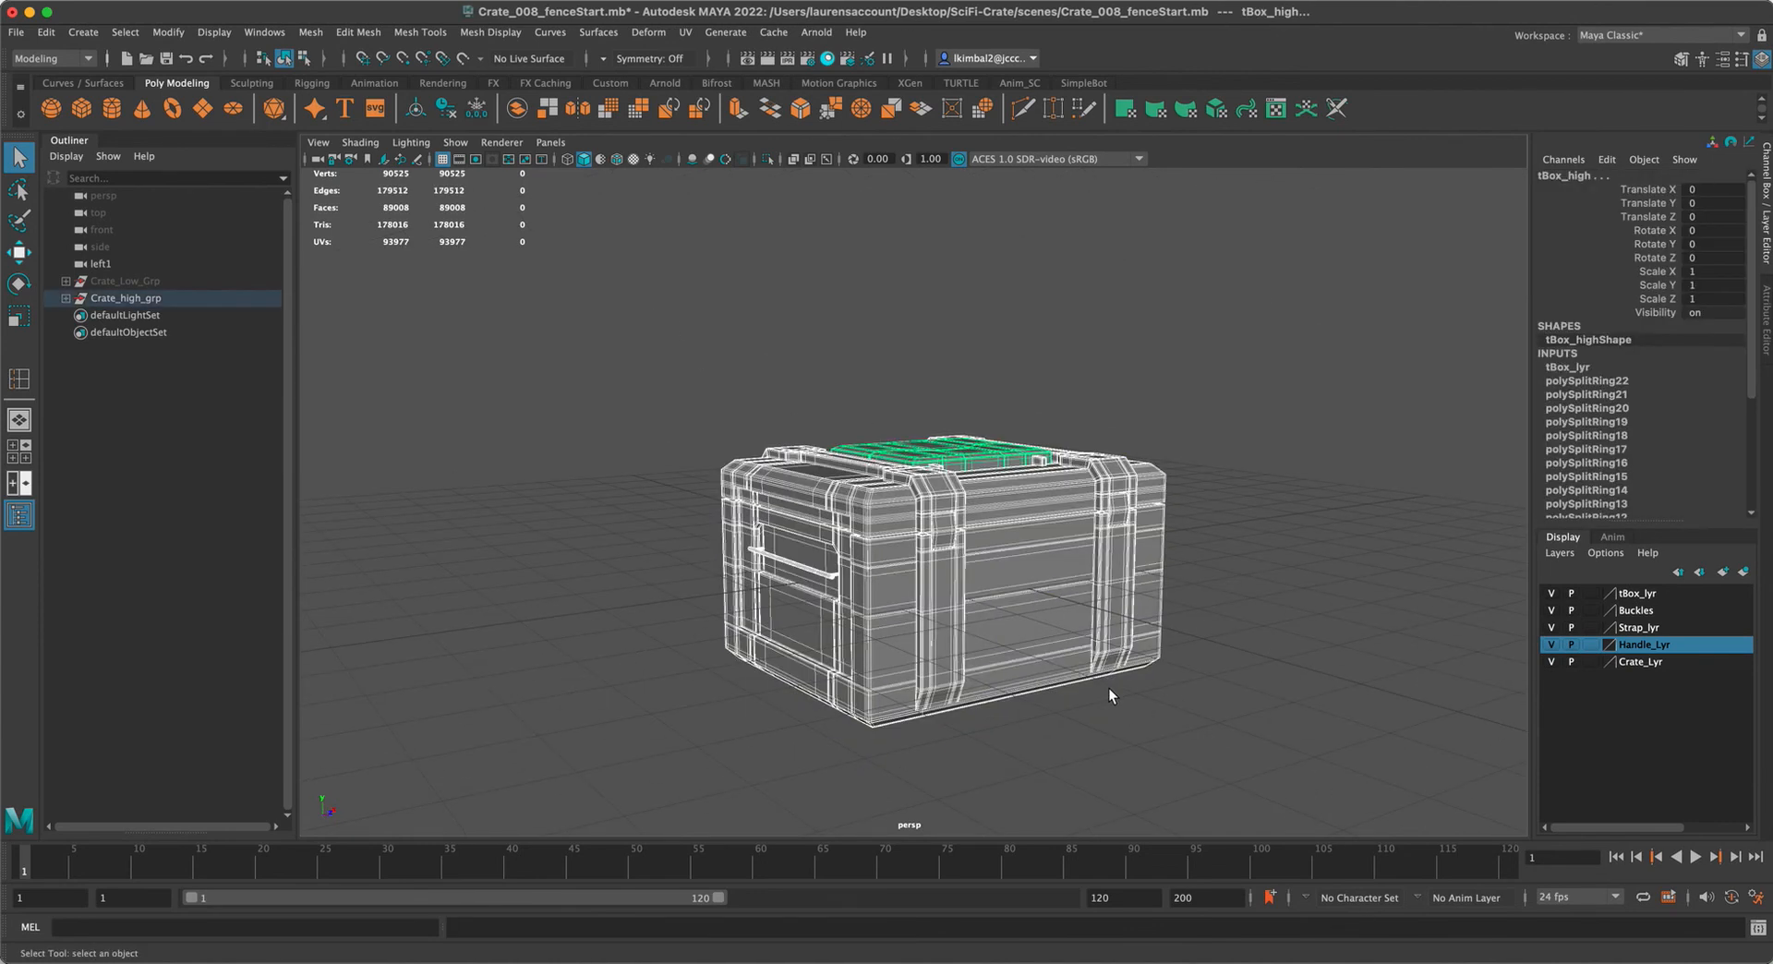
left_click(1394, 634)
left_click_drag(1394, 634, 1092, 558, "alt")
right_click_drag(1092, 558, 1139, 612, "alt")
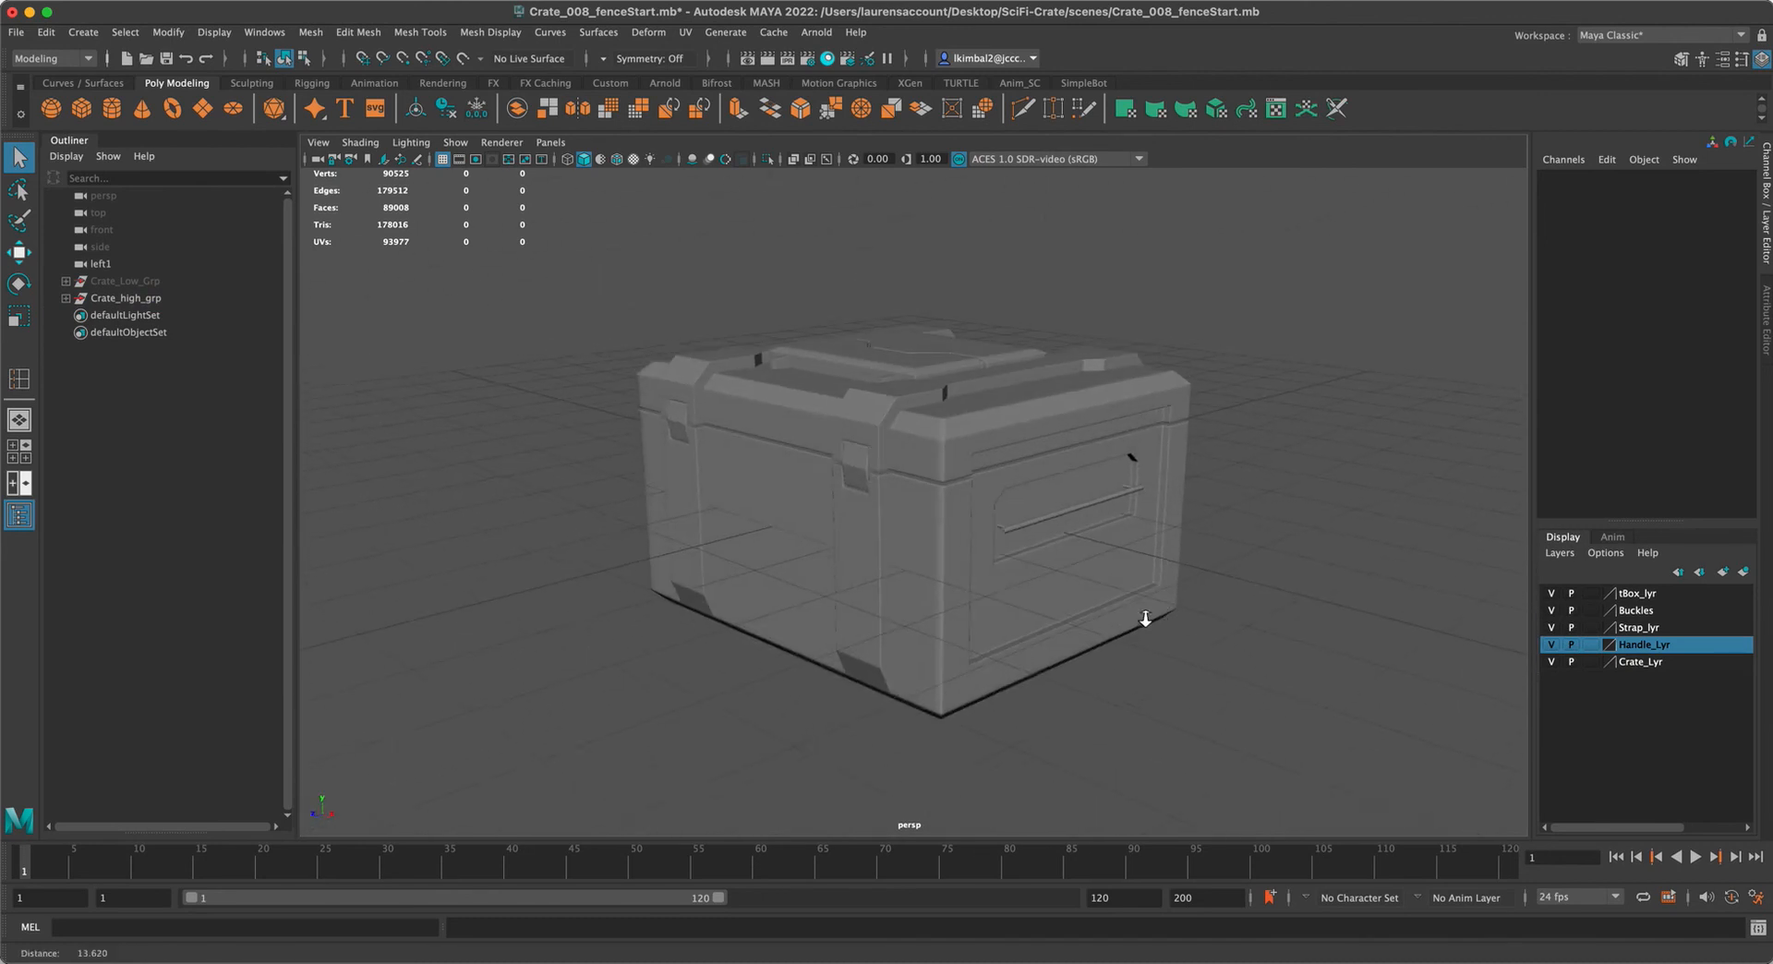
left_click_drag(557, 255, 1349, 772)
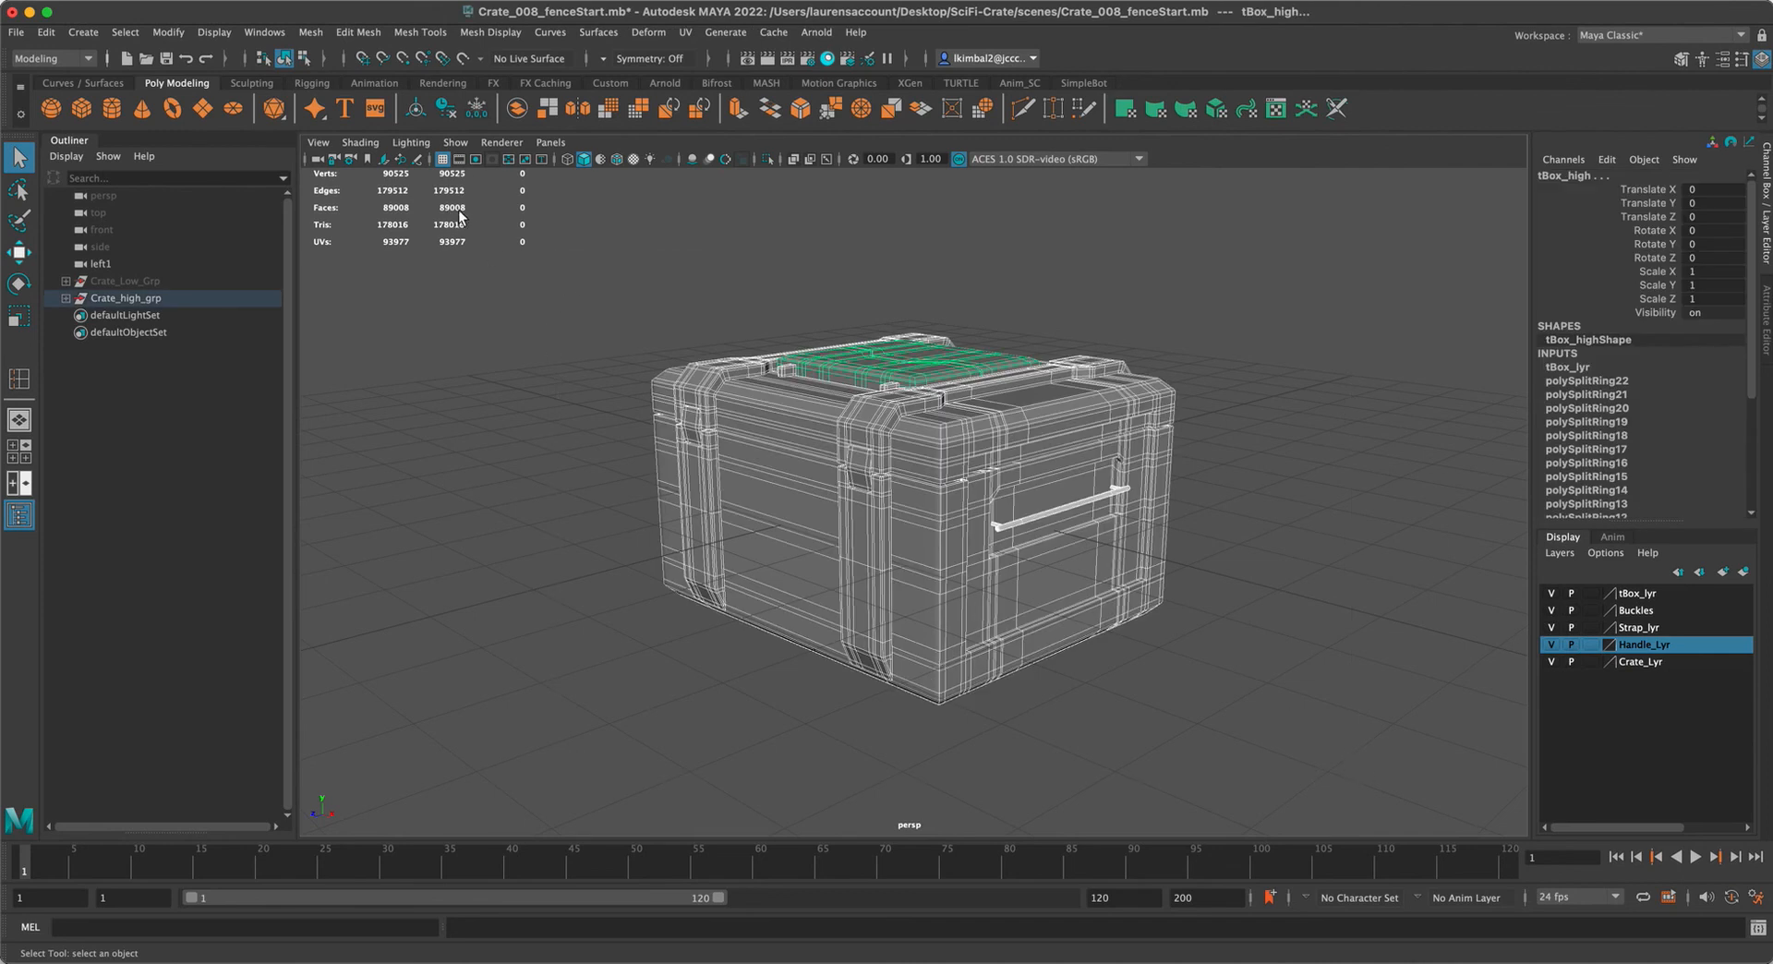
left_click(480, 537)
left_click_drag(480, 538, 1037, 716, "alt")
right_click_drag(1037, 716, 800, 637, "alt")
left_click_drag(800, 637, 1100, 649, "alt")
right_click_drag(1099, 649, 1010, 717, "alt")
left_click_drag(1010, 717, 1132, 693, "alt")
Delete the history and freeze the transformations of handles_high and straps_high in Crate_high_grp
left_click(65, 297)
left_click(137, 314)
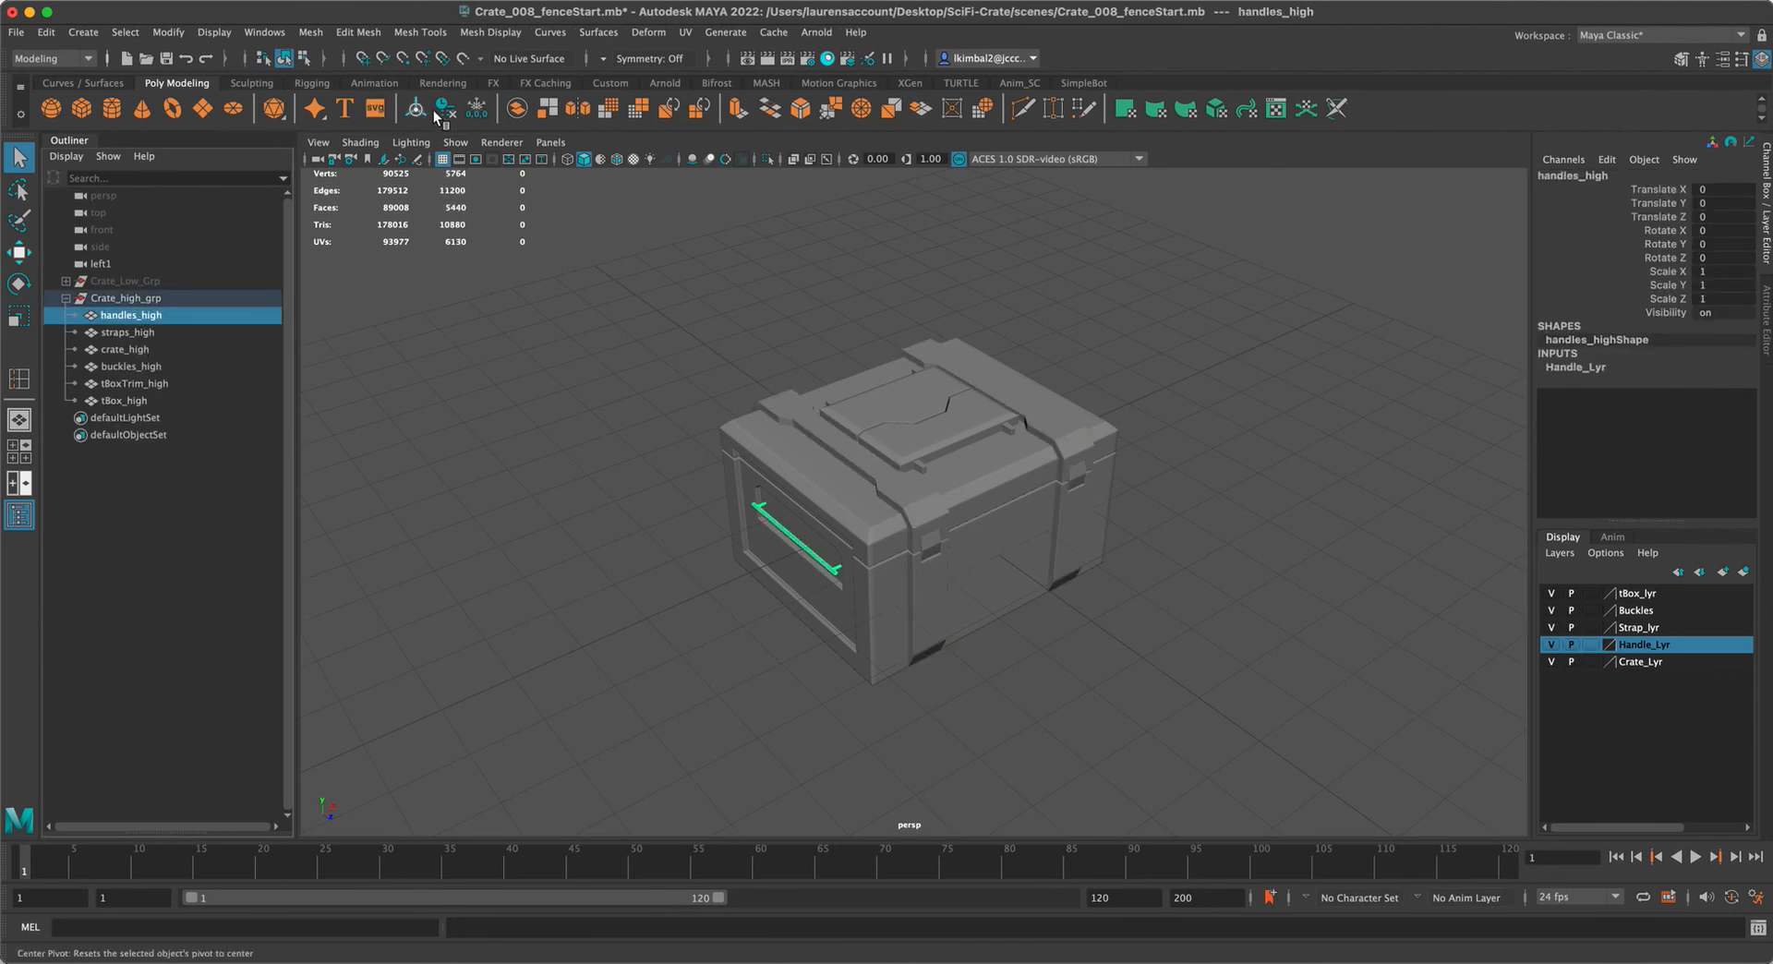
left_click(476, 109)
left_click(186, 332)
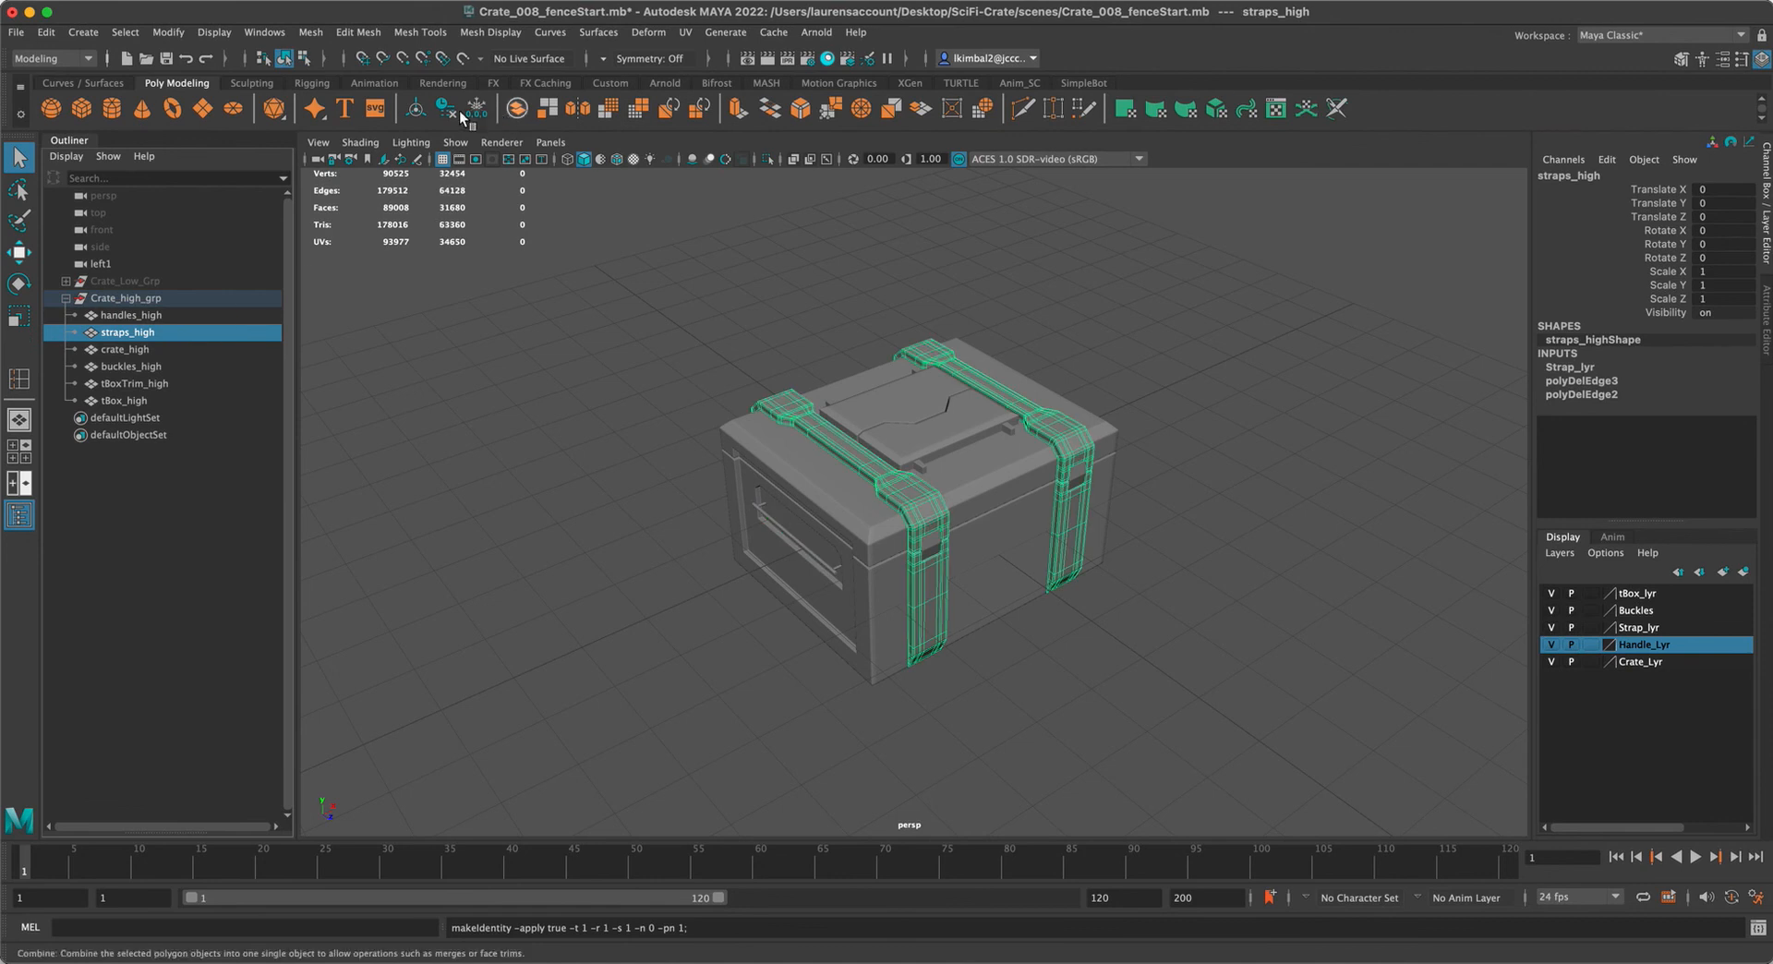
left_click(477, 111)
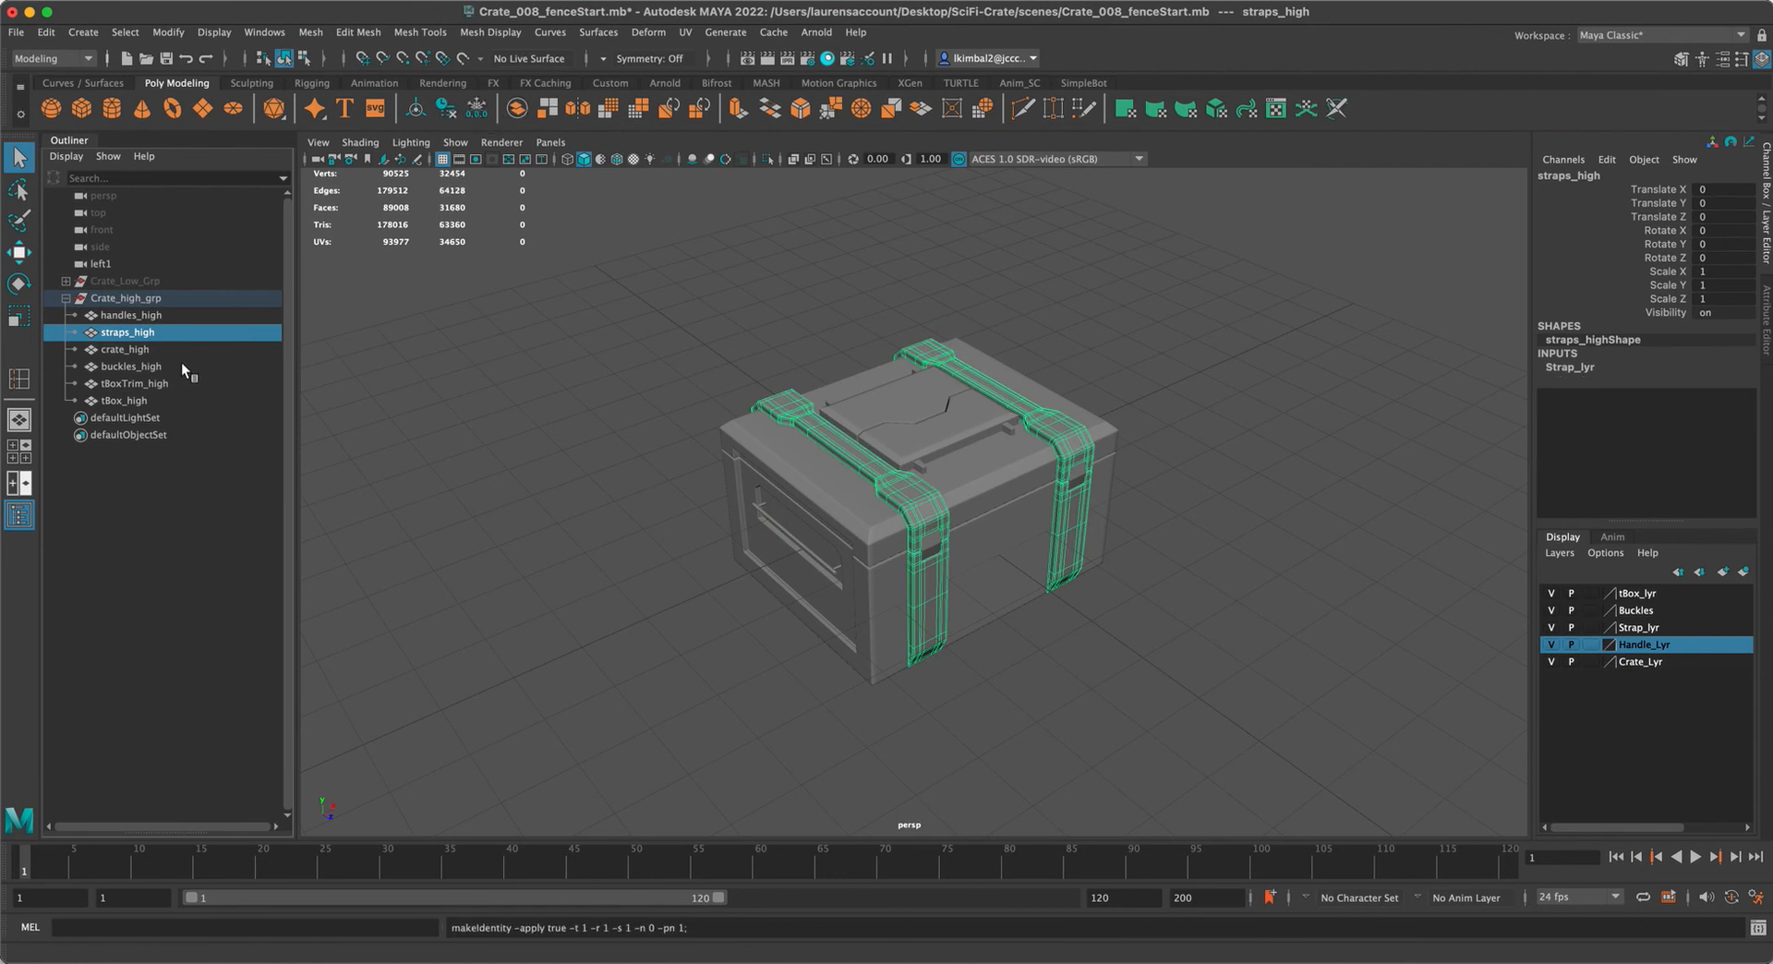
Delete the history and freeze the transformations of crate_high, buckles_high, tBoxTrim_high and tBox_high
left_click(169, 349)
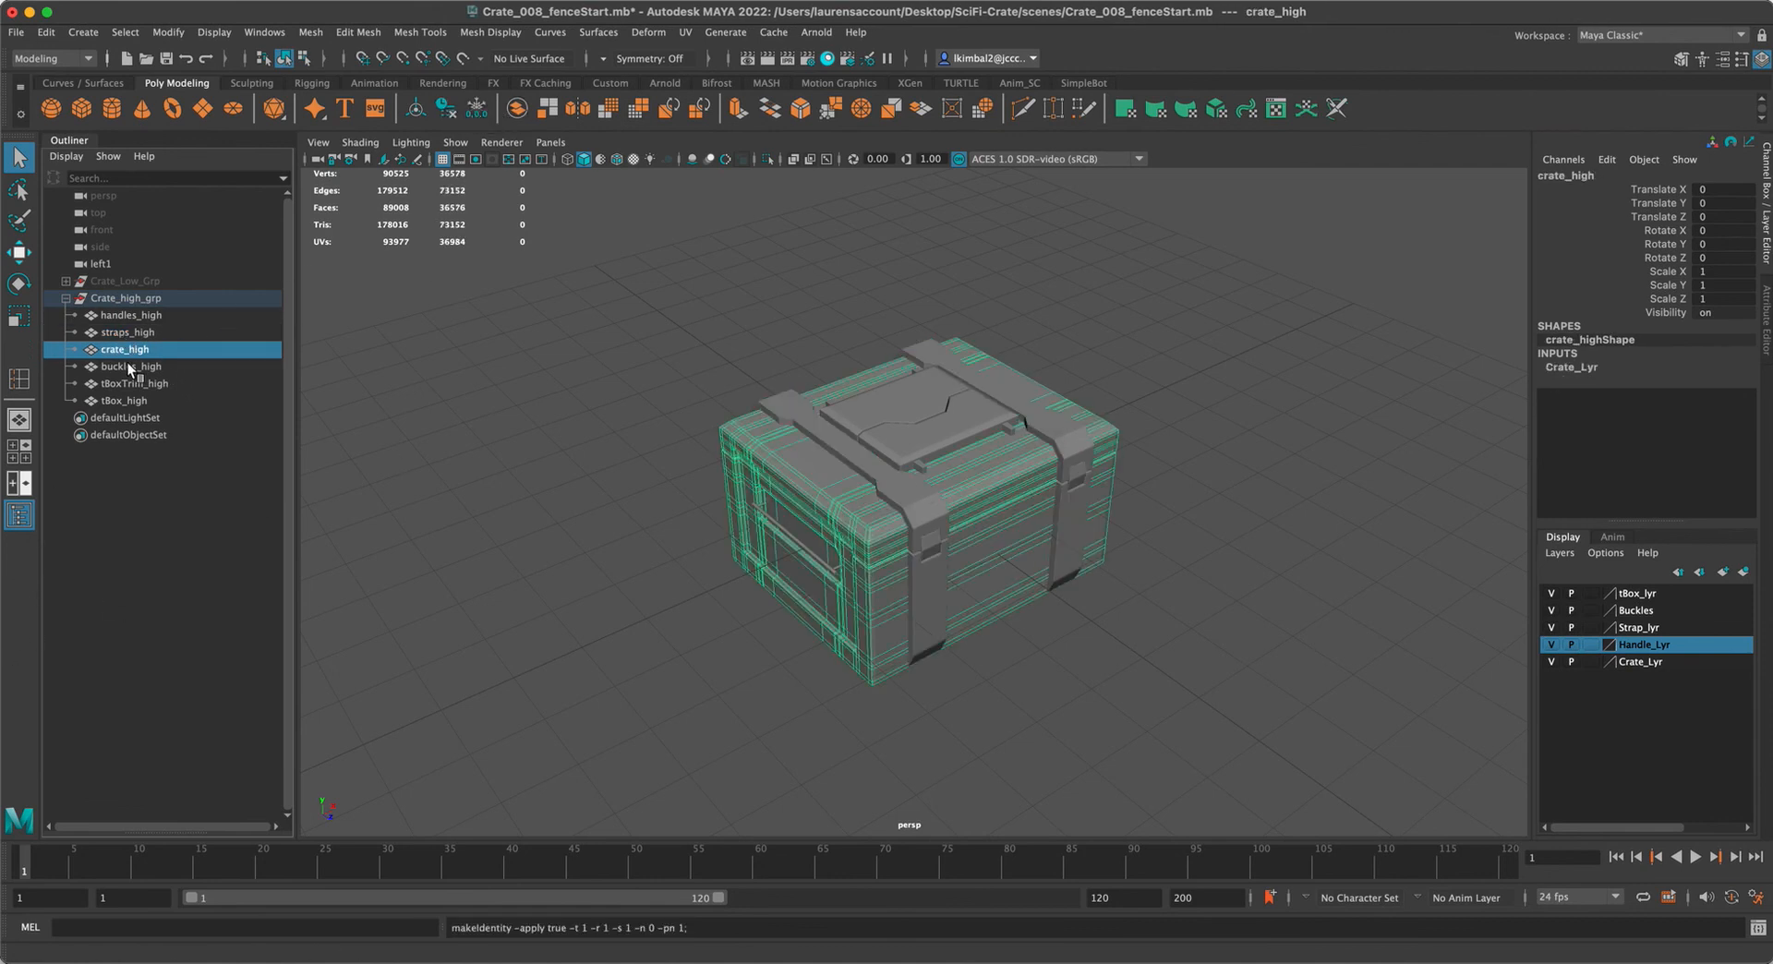
left_click(129, 366)
left_click(162, 384)
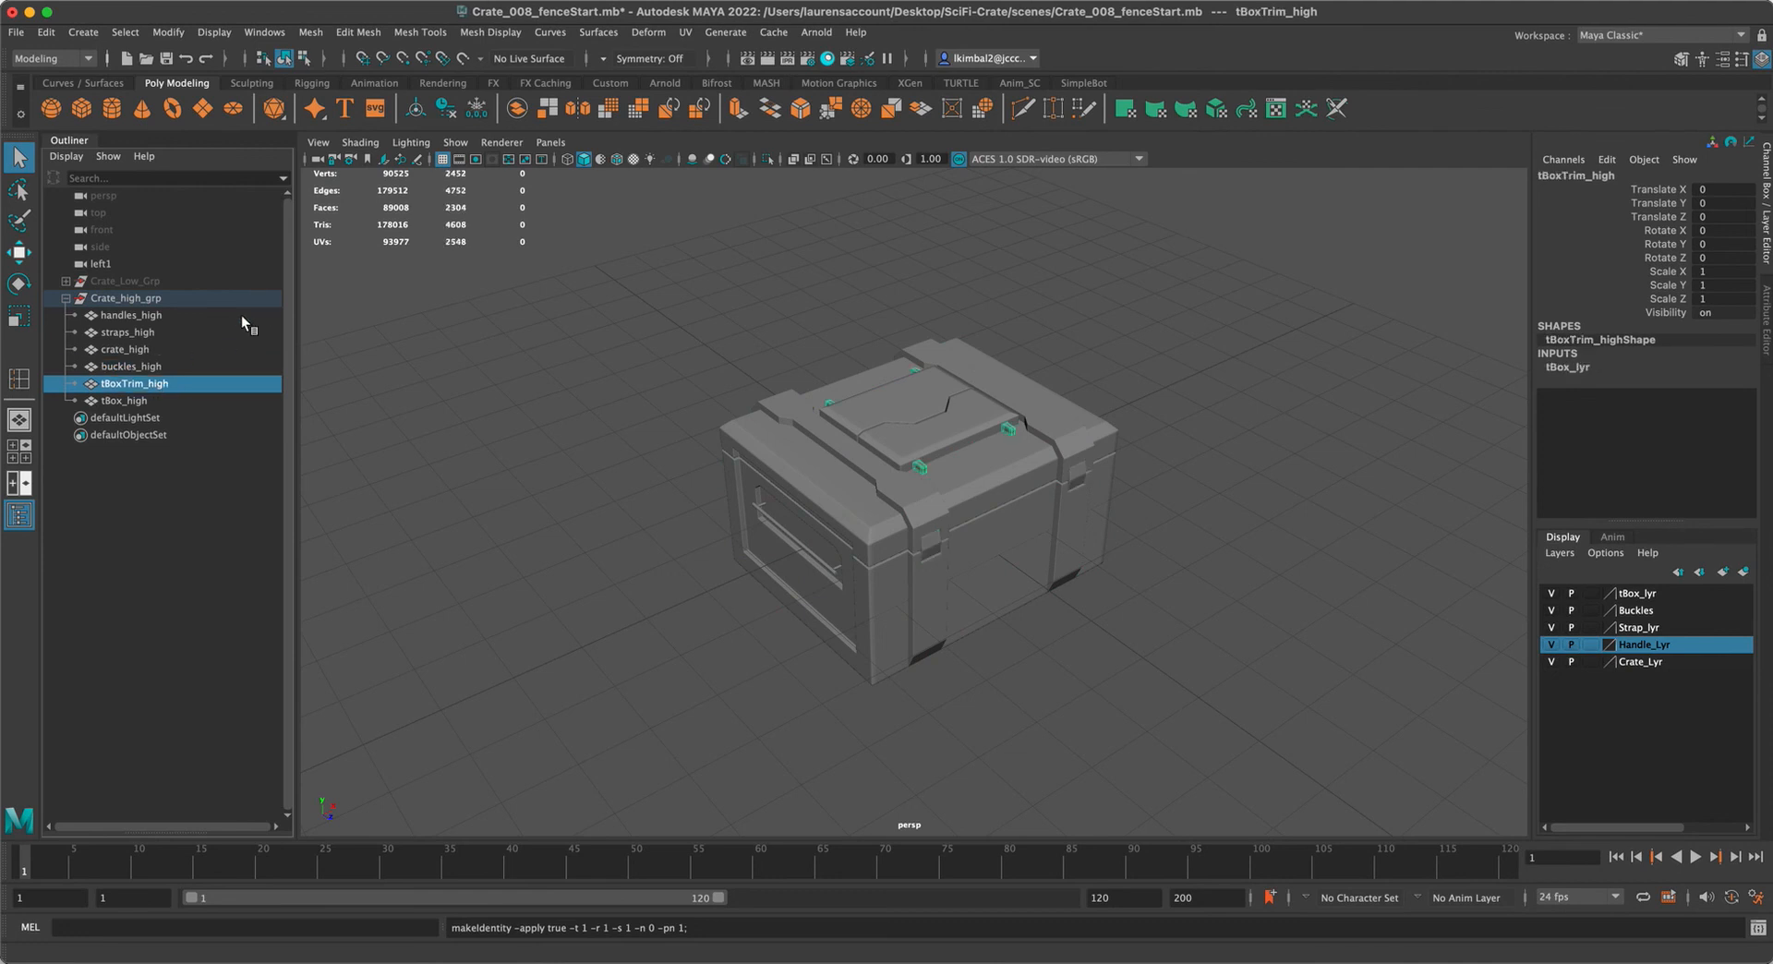
left_click(104, 398)
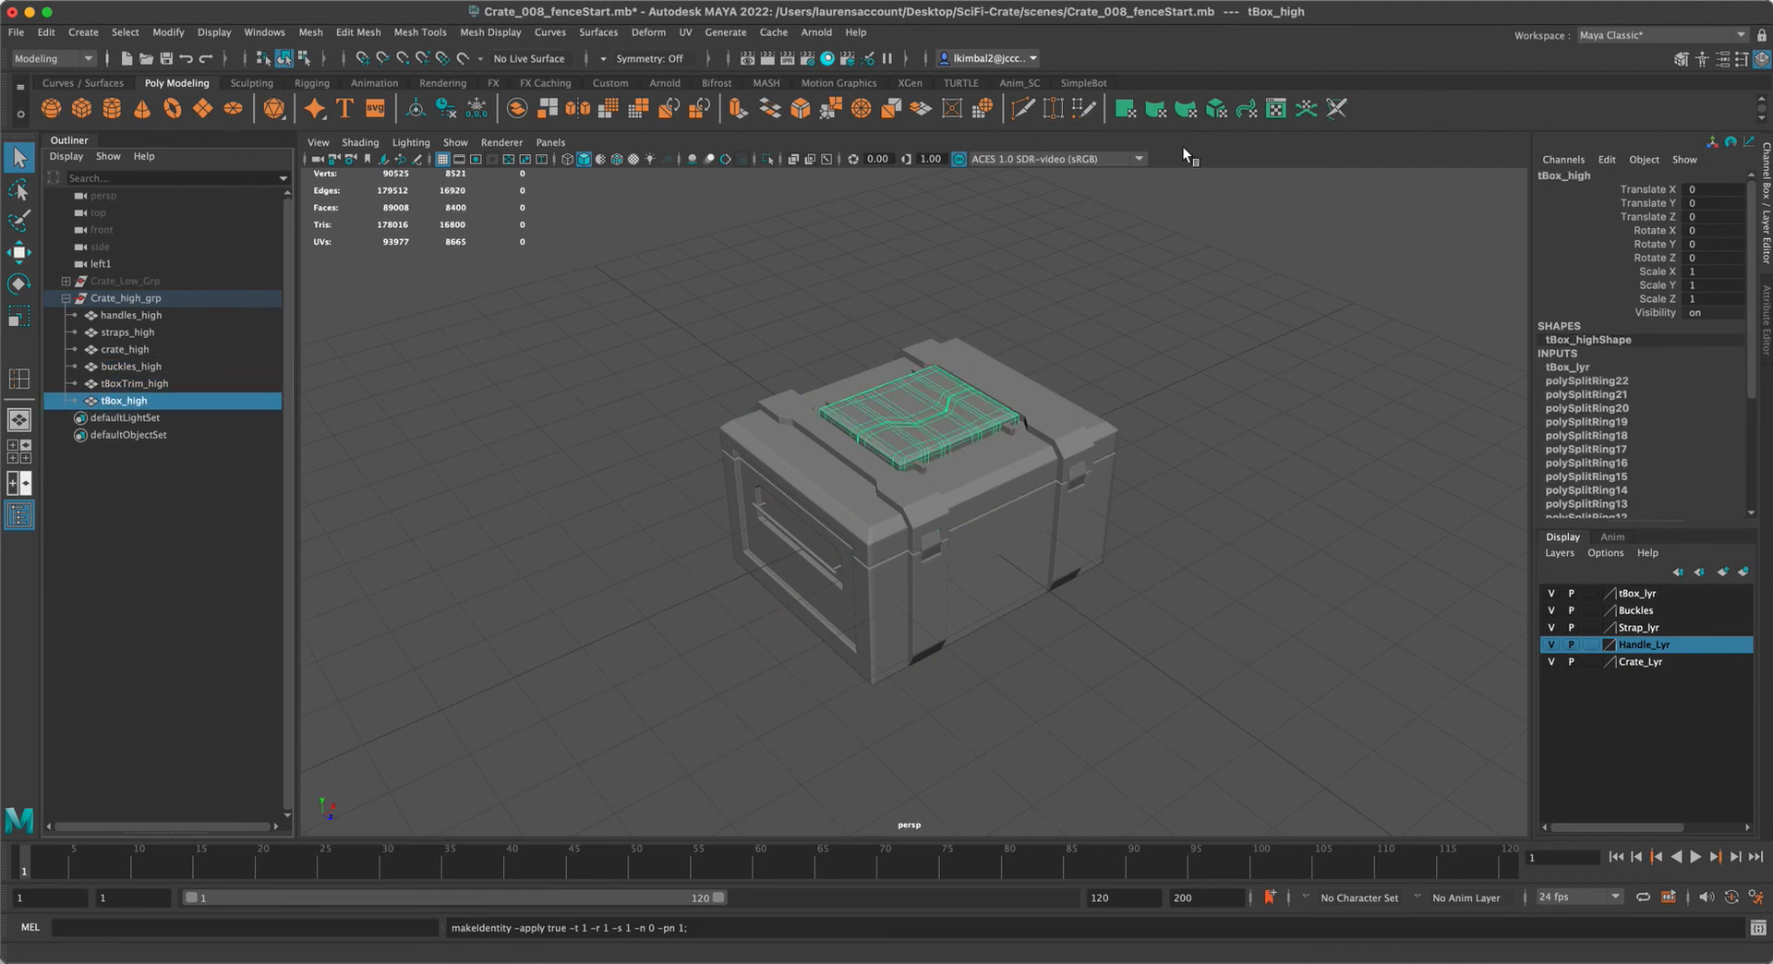
left_click(446, 108)
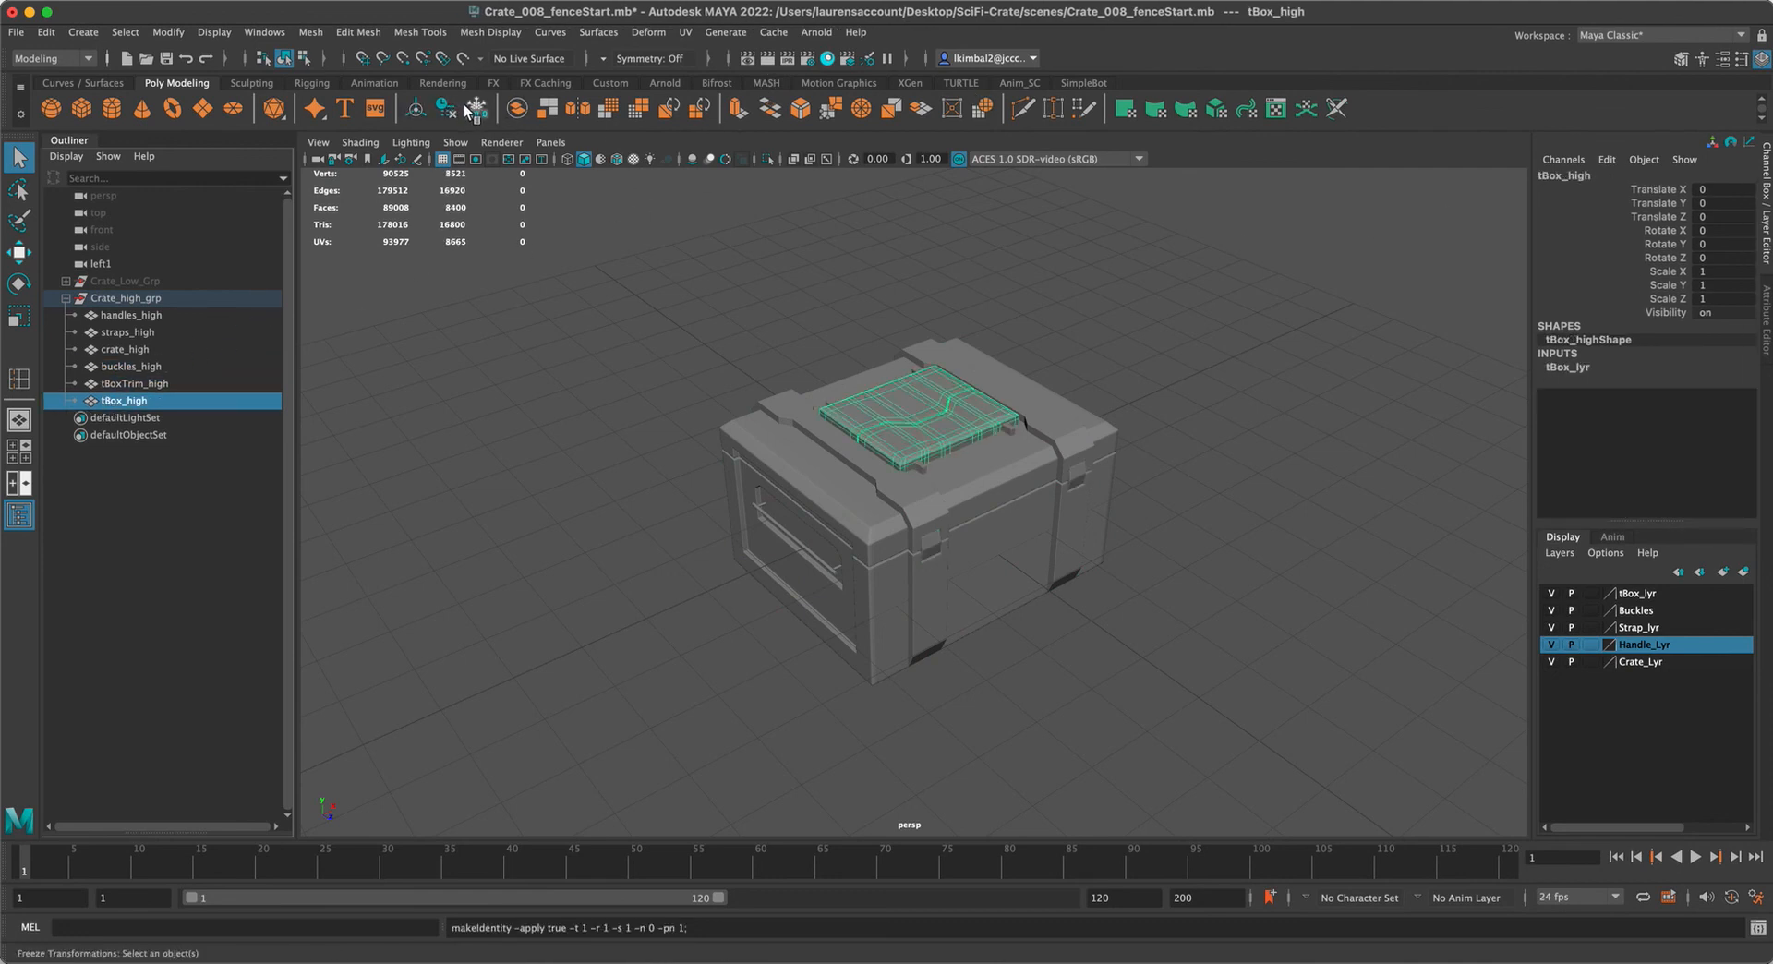
Clear the selection, collapse Crate_high_grp and view the complete high-poly crate up close
left_click(630, 430)
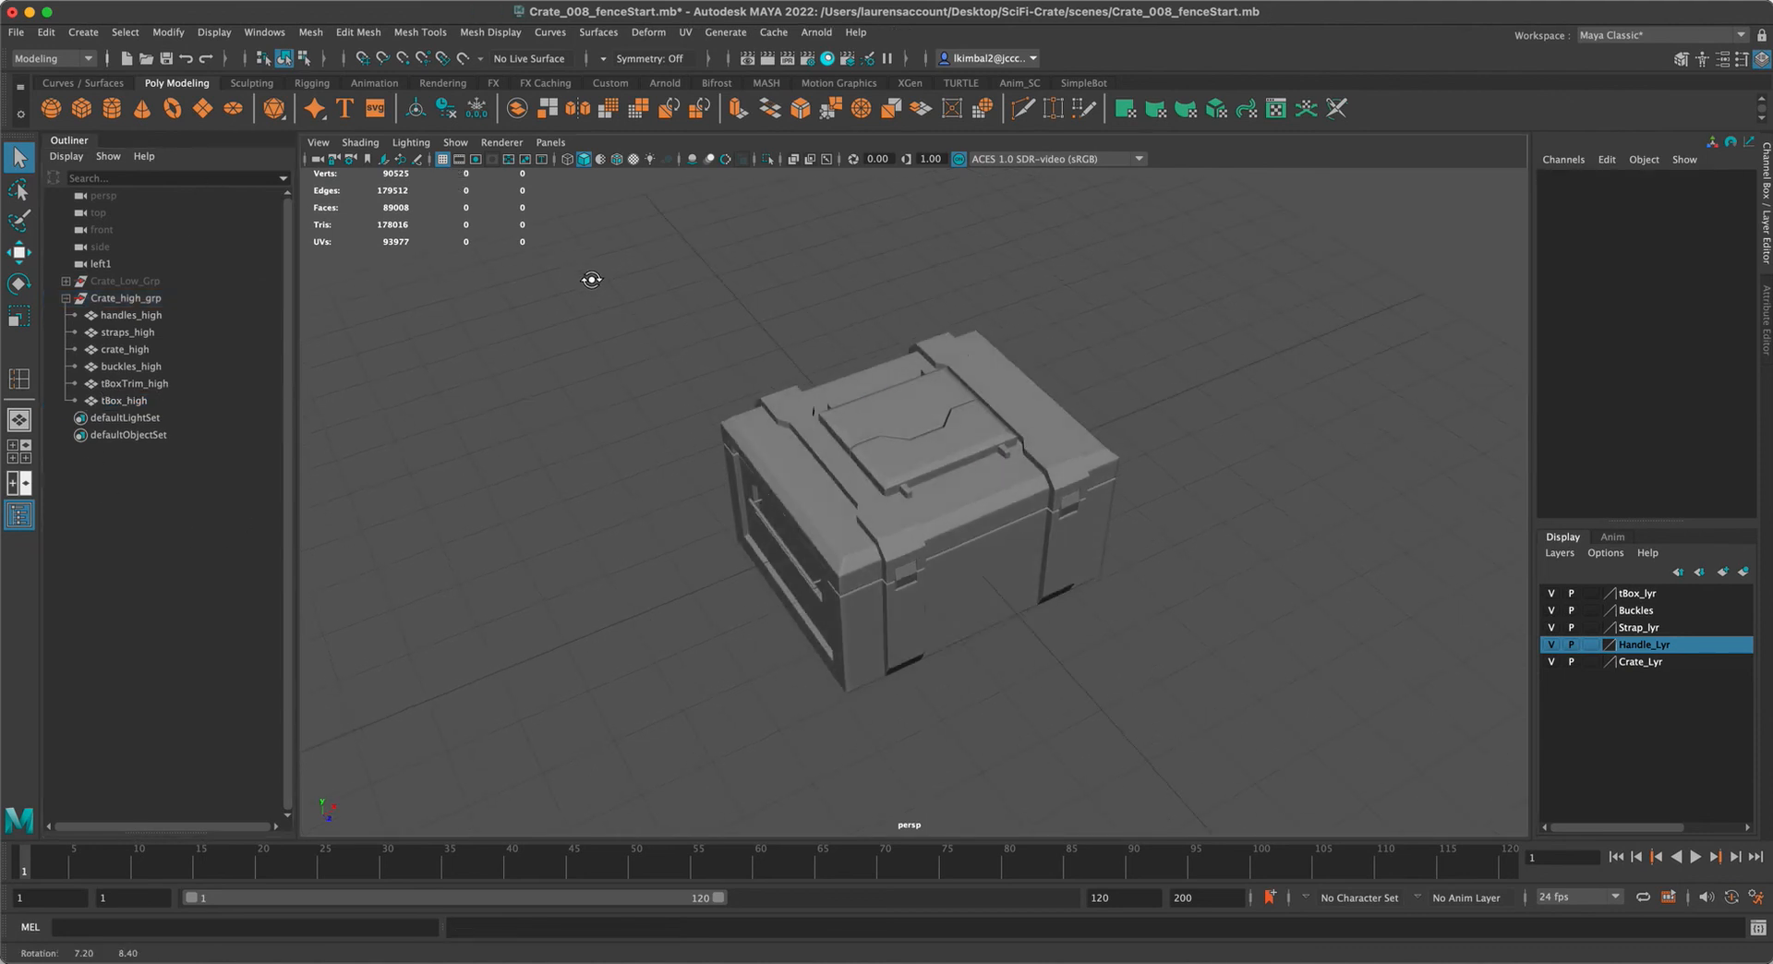
left_click(66, 298)
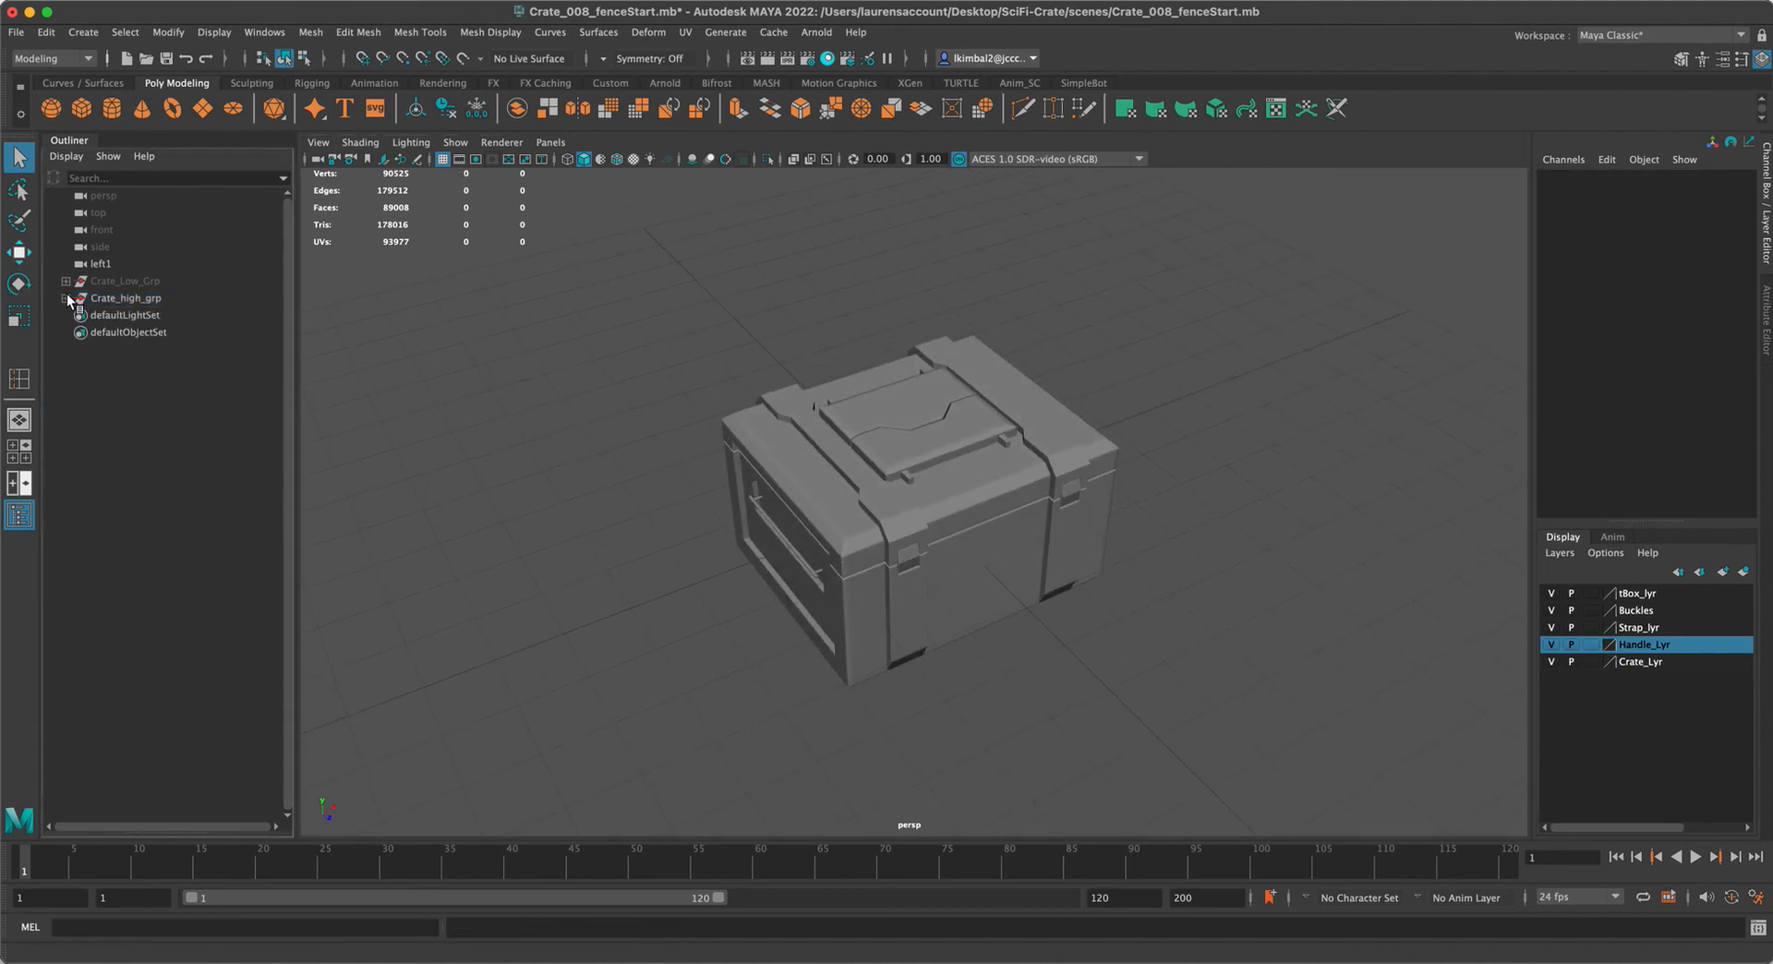
left_click_drag(818, 369, 761, 480, "alt")
scroll(765, 508, "up", 3)
middle_click_drag(765, 508, 774, 534, "alt")
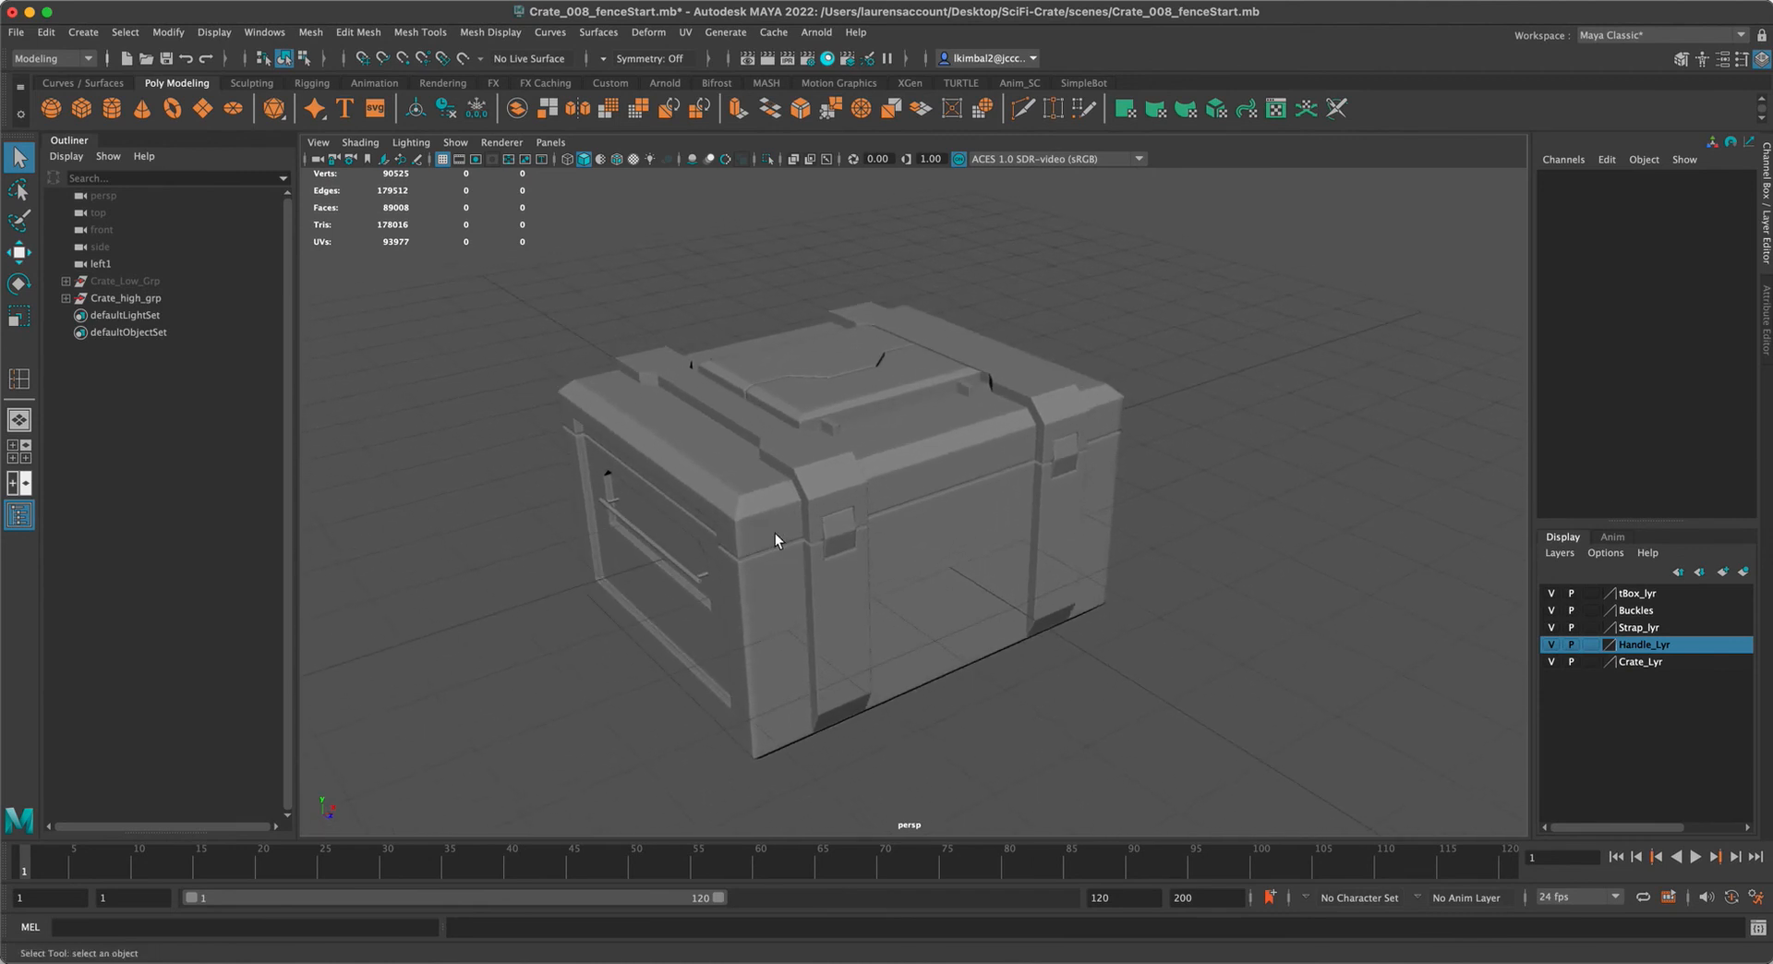